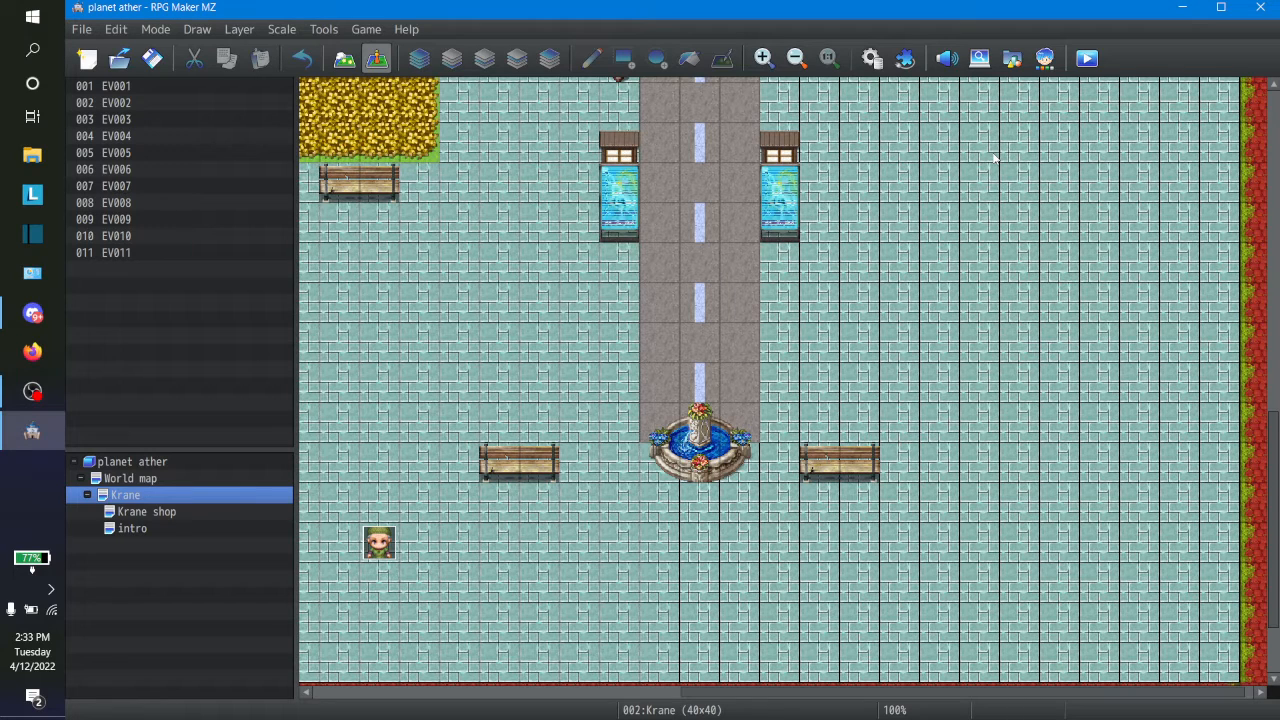
# Review the class, images and initial equipment of each defined actor in the project database
pyautogui.click(863, 62)
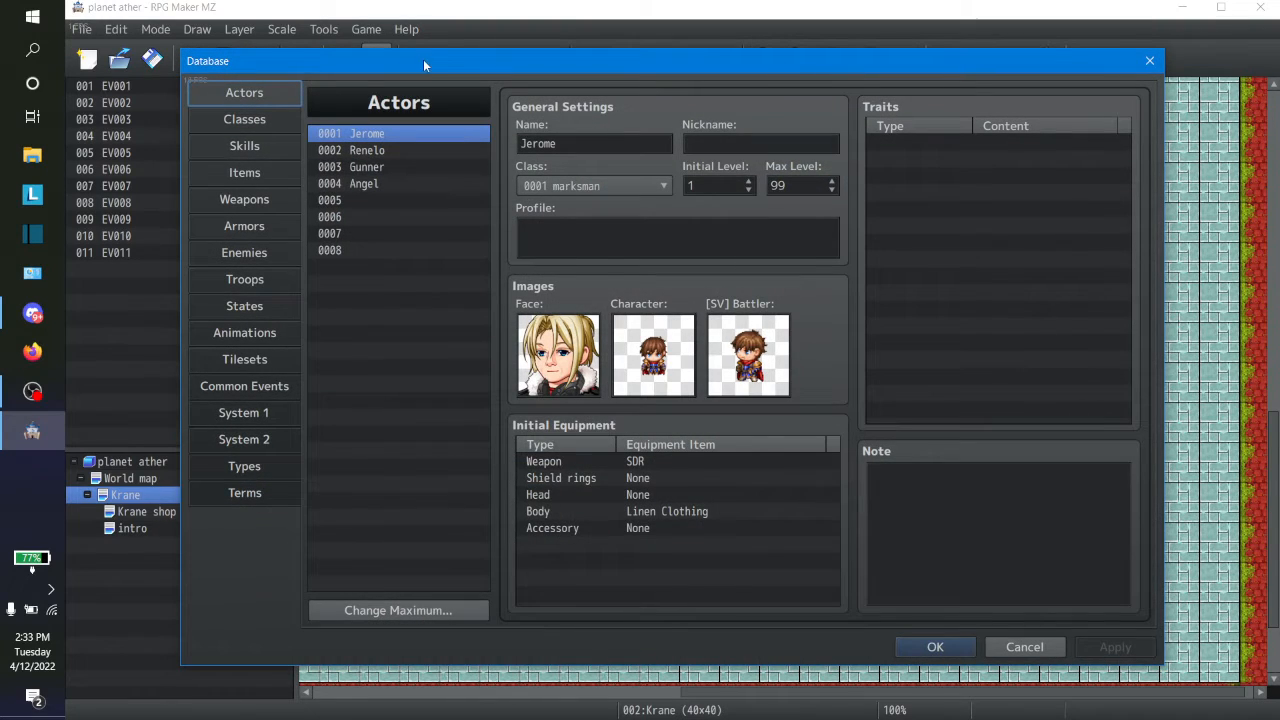
pyautogui.click(389, 148)
pyautogui.press('Up')
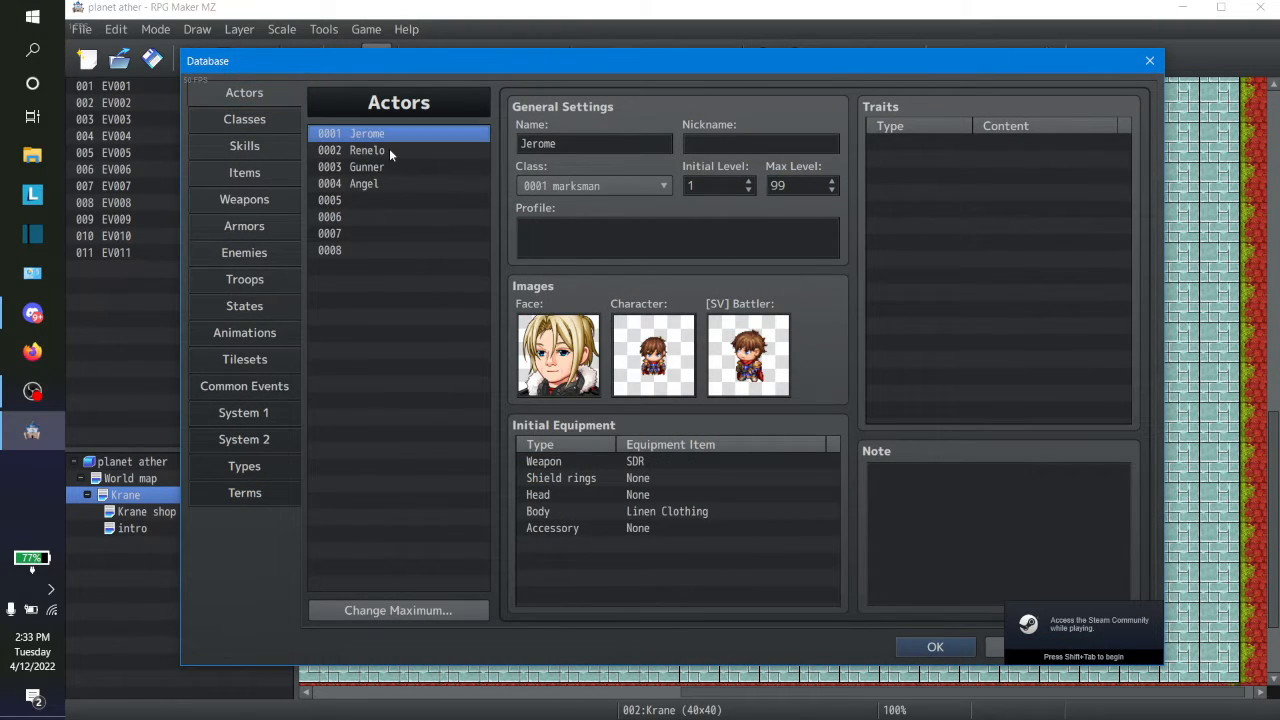
pyautogui.press('Down')
pyautogui.press('Down')
pyautogui.press('Down')
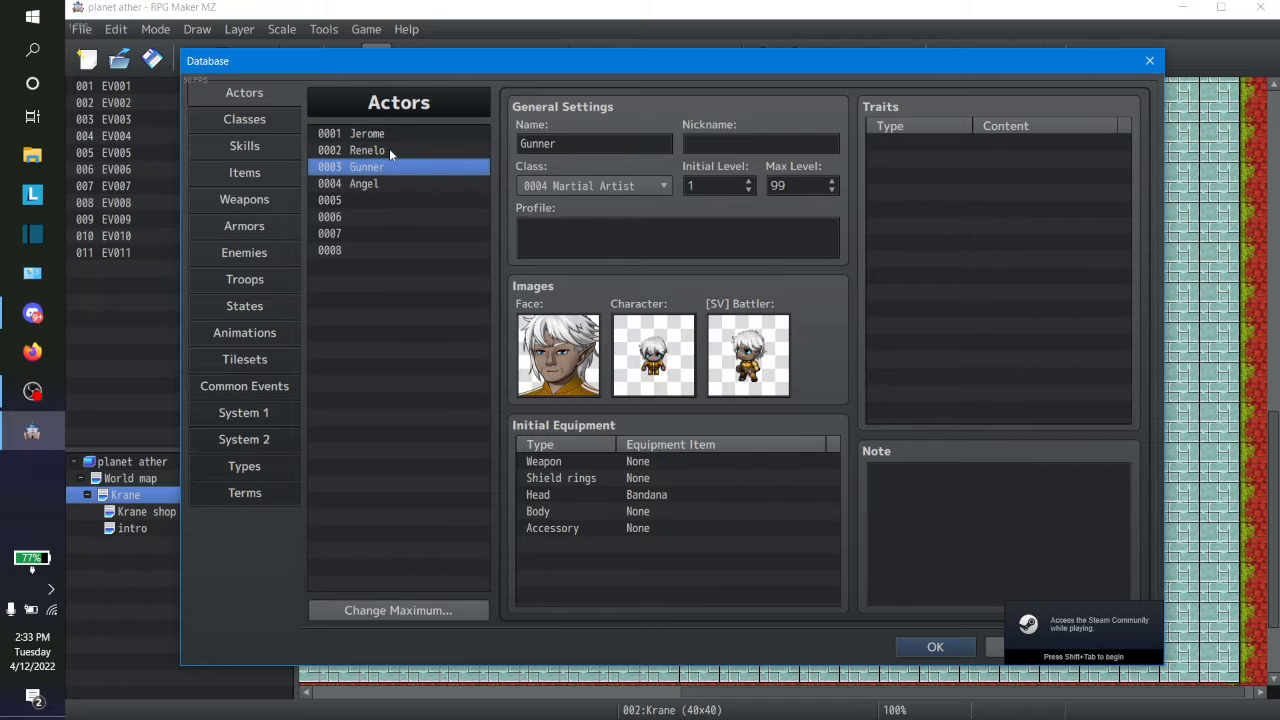
pyautogui.press('Up')
pyautogui.press('Up')
pyautogui.press('Up')
pyautogui.press('Down')
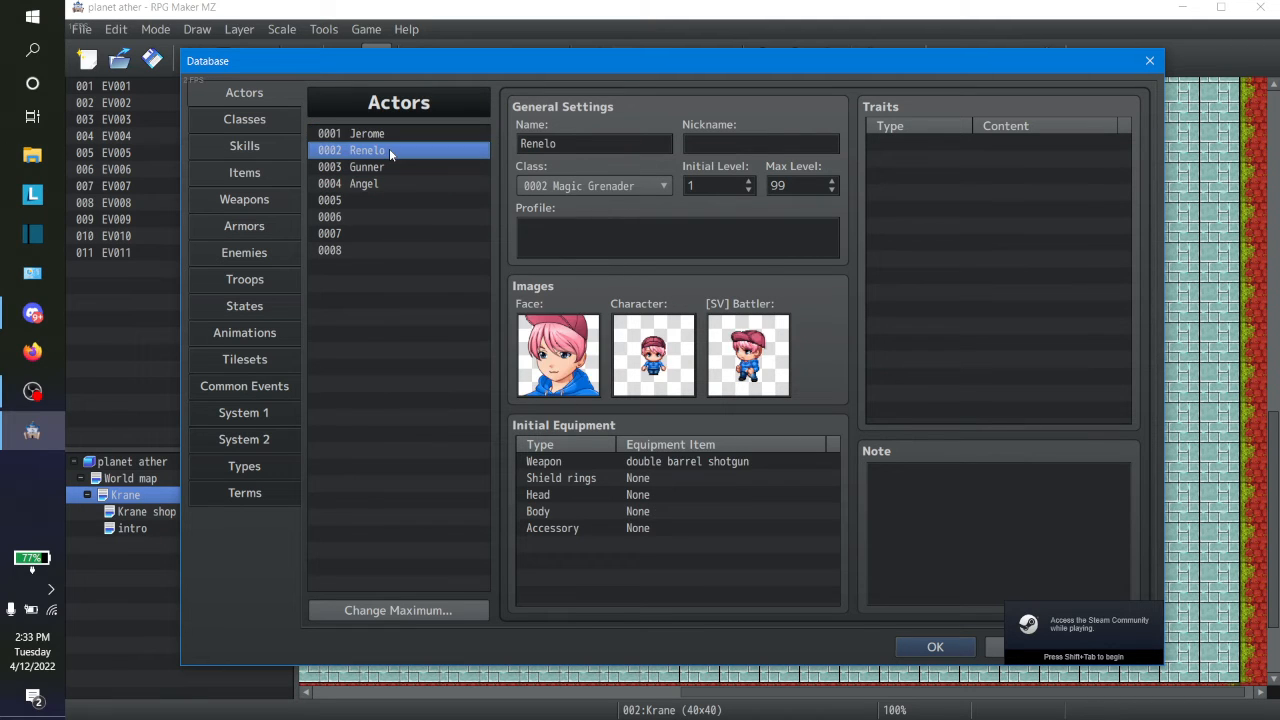
pyautogui.press('Down')
pyautogui.press('Up')
pyautogui.press('Down')
pyautogui.press('Down')
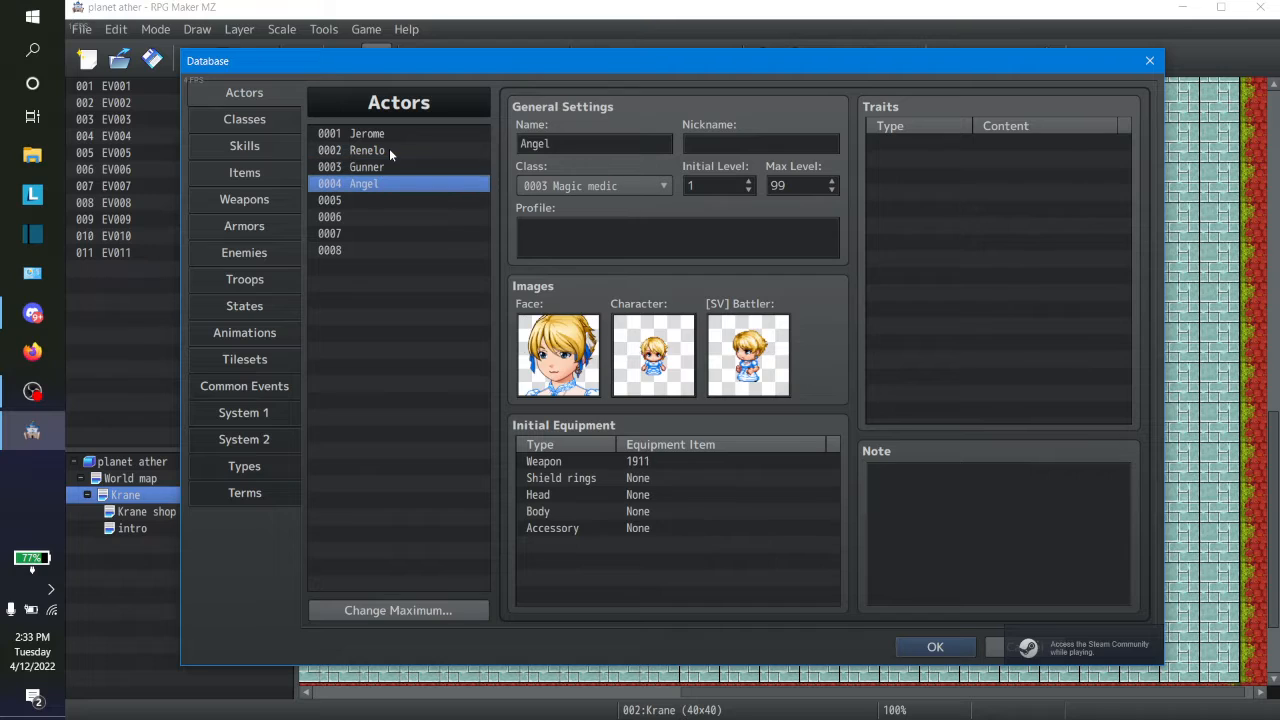
pyautogui.press('Up')
pyautogui.press('Up')
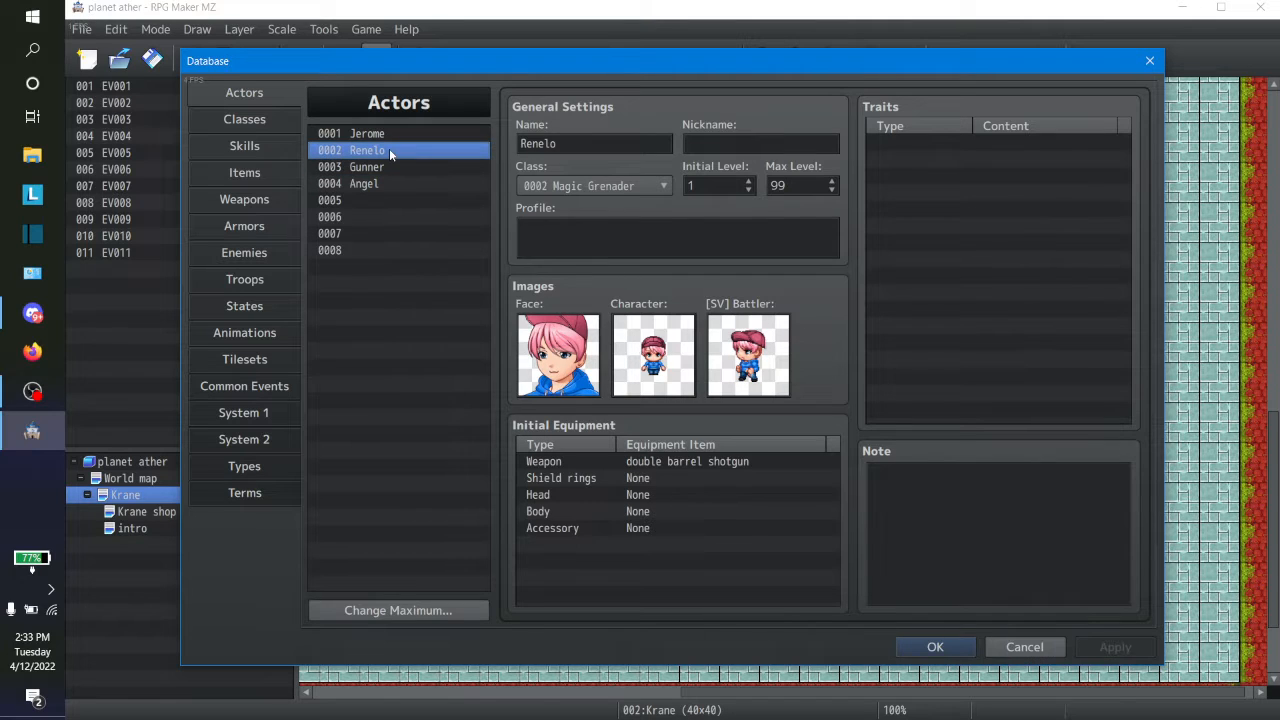
pyautogui.click(945, 645)
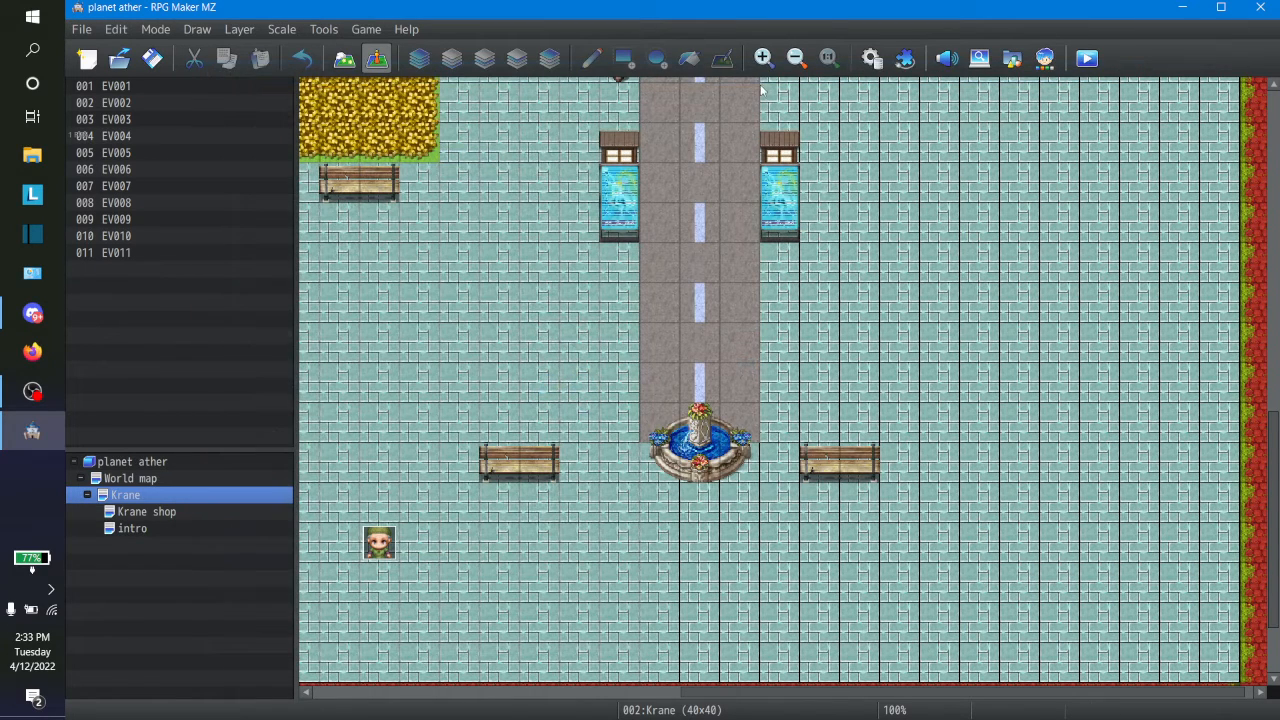
pyautogui.click(870, 58)
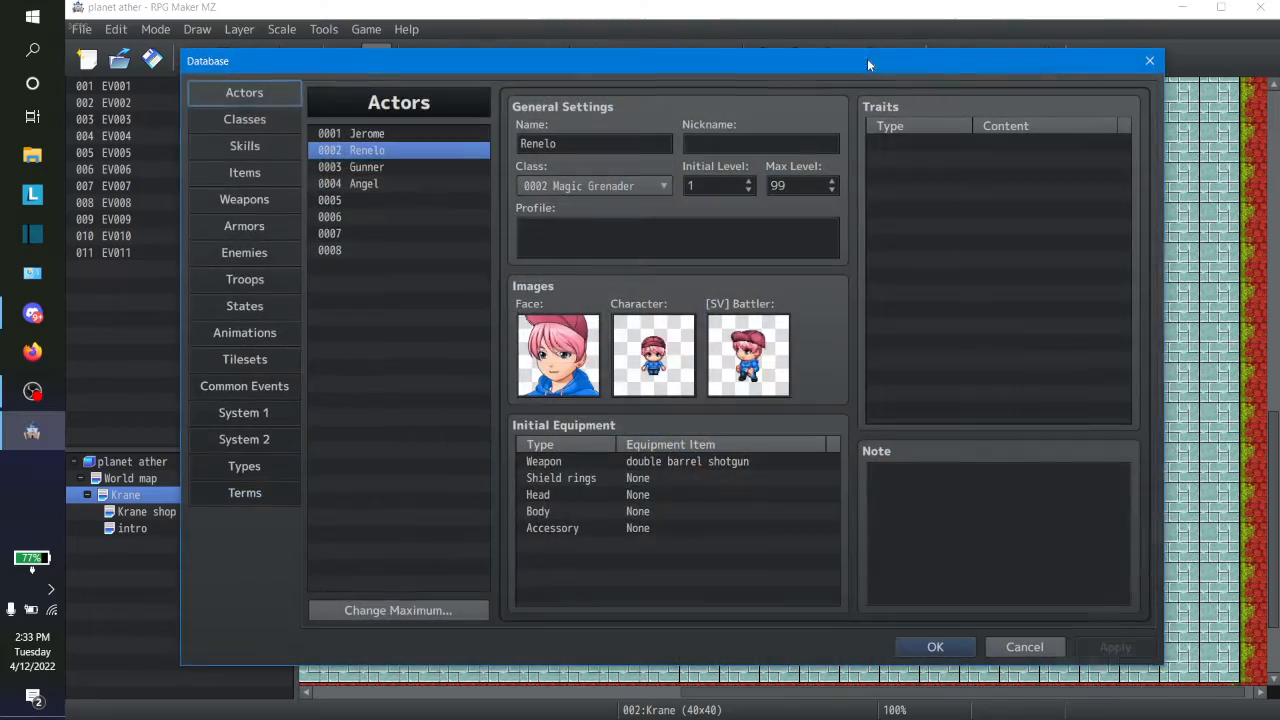
pyautogui.click(1148, 62)
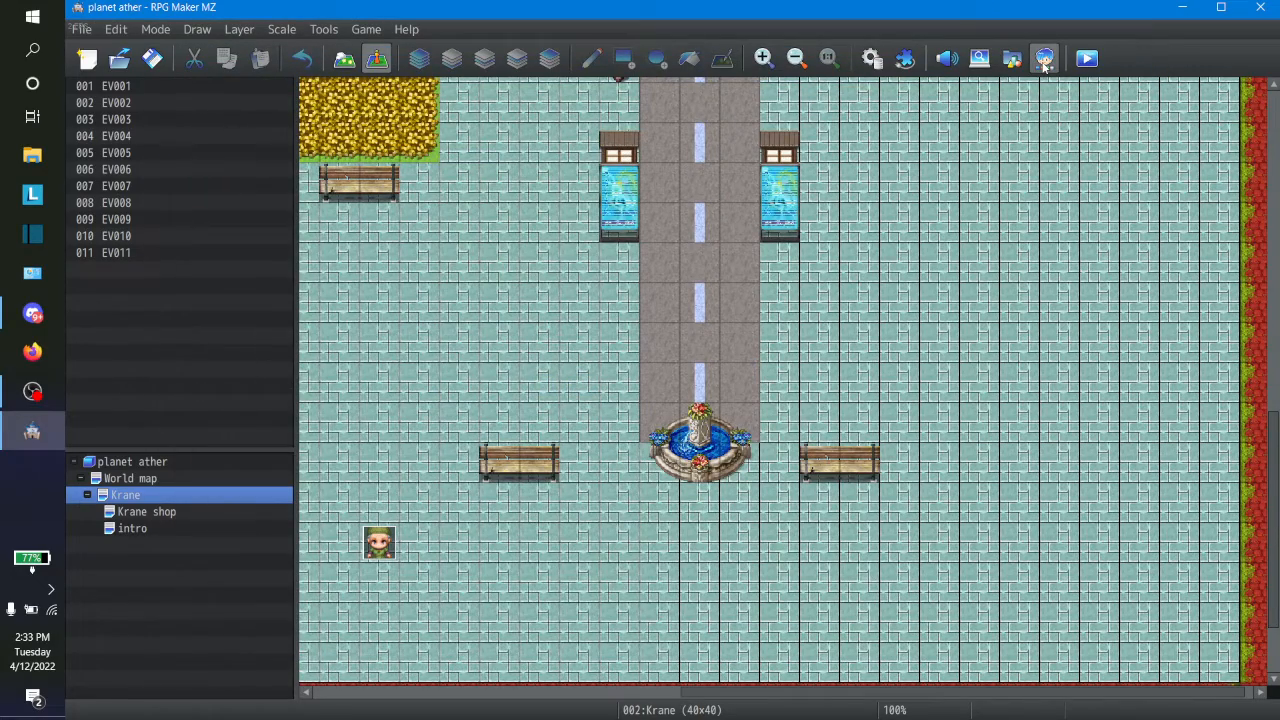
# Open the Character Generator and randomize the male character repeatedly until it has long silver hair and blue clothing
pyautogui.click(1045, 60)
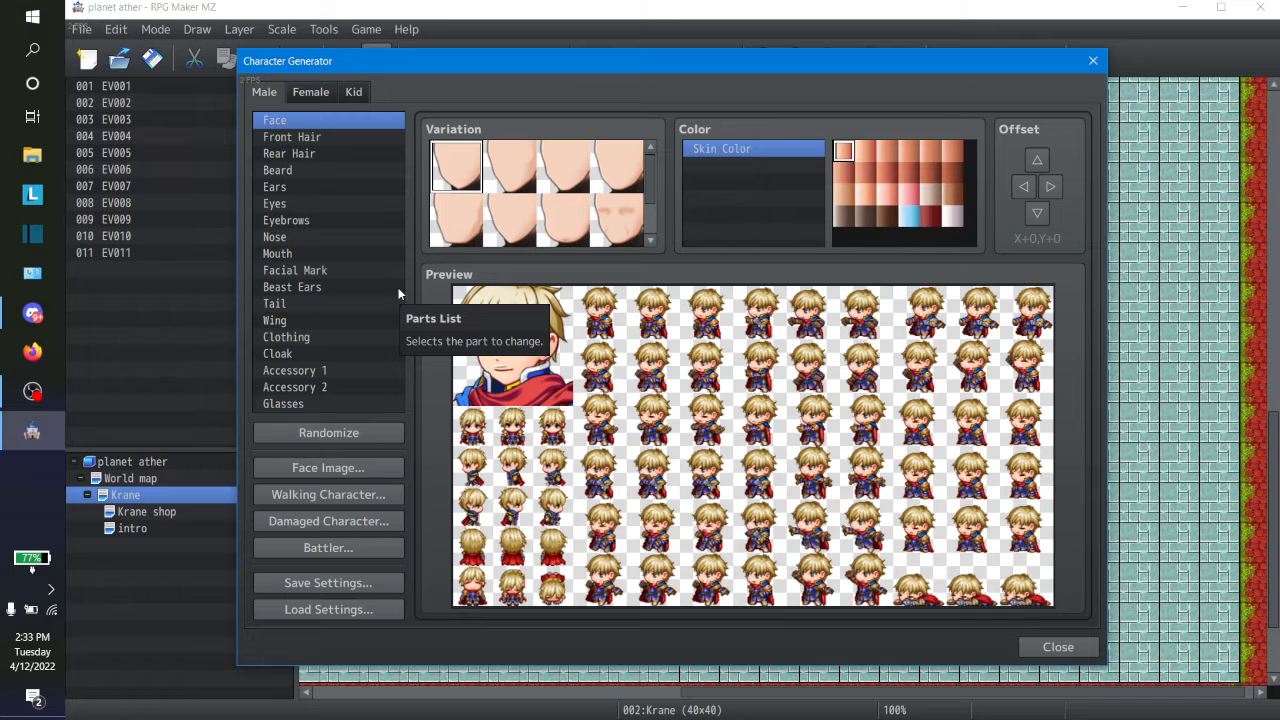
pyautogui.click(337, 436)
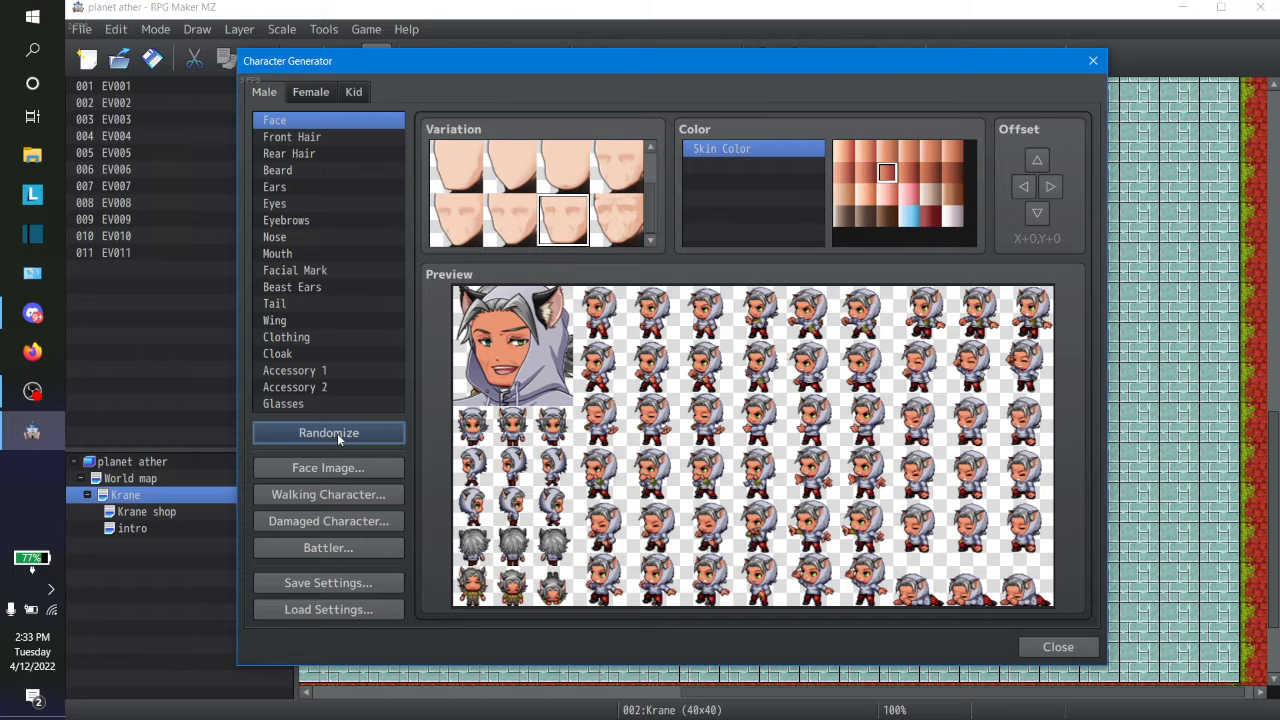
pyautogui.click(337, 433)
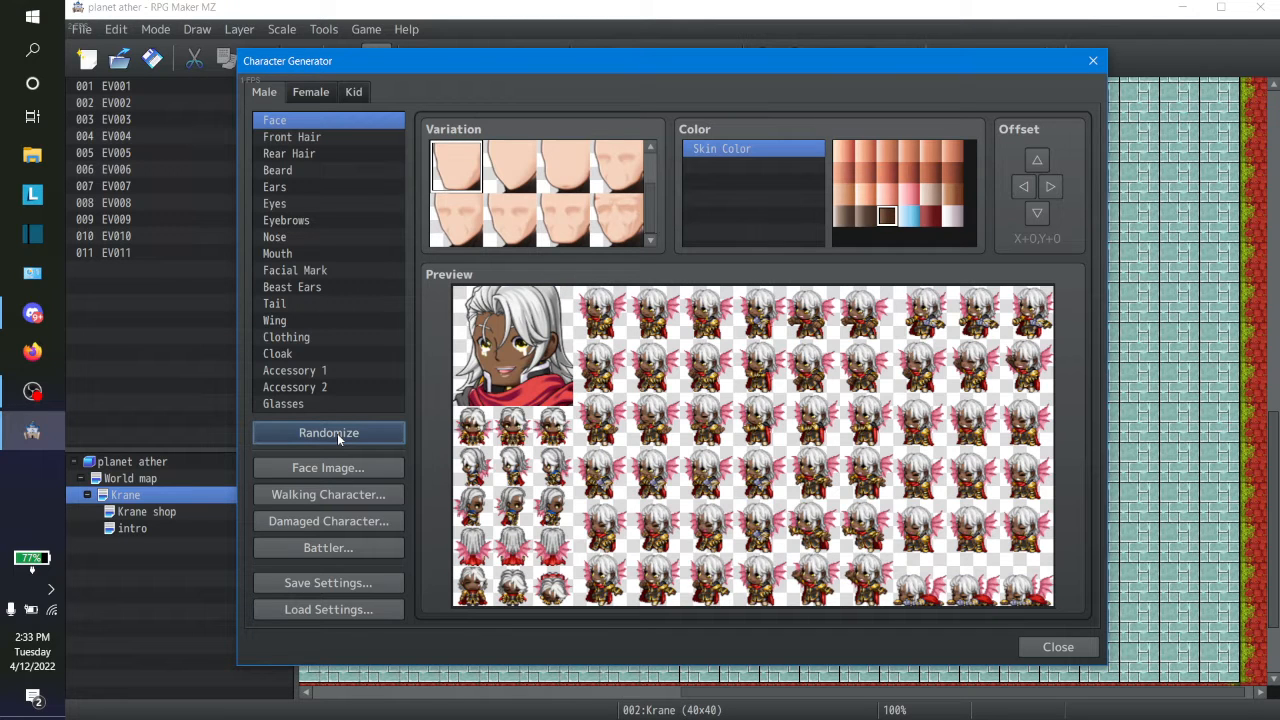
pyautogui.click(337, 433)
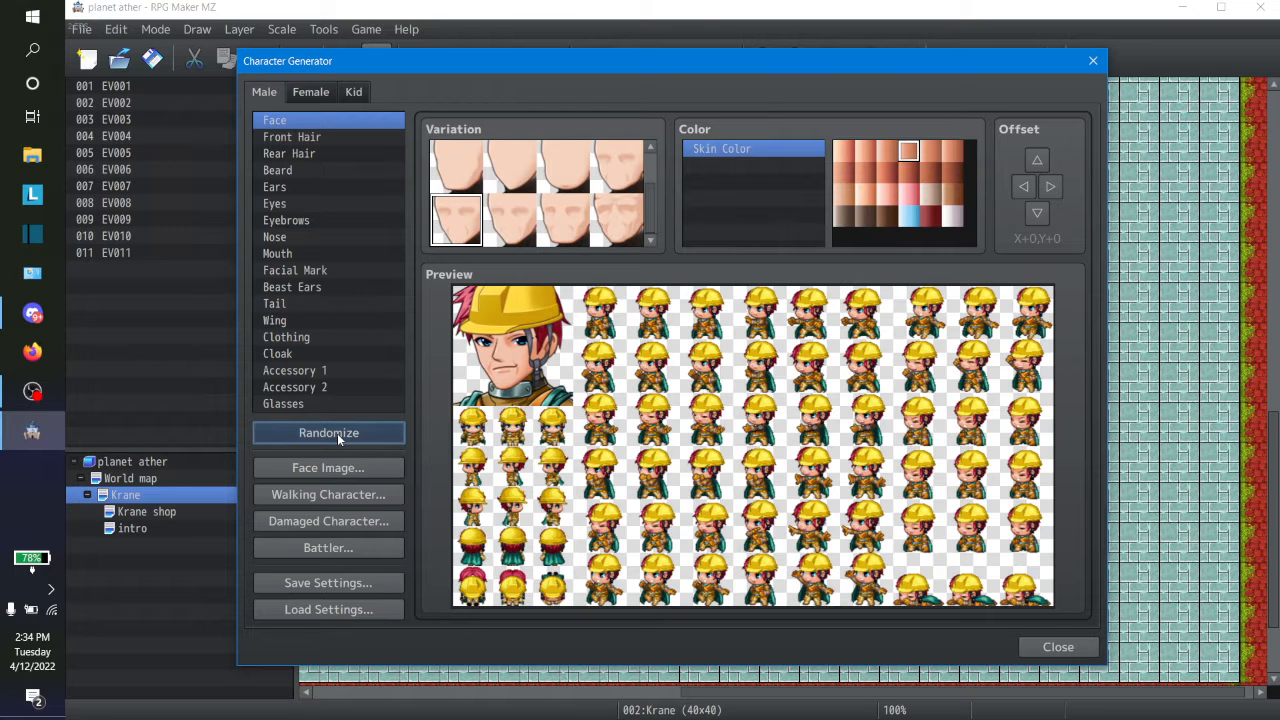
pyautogui.click(337, 433)
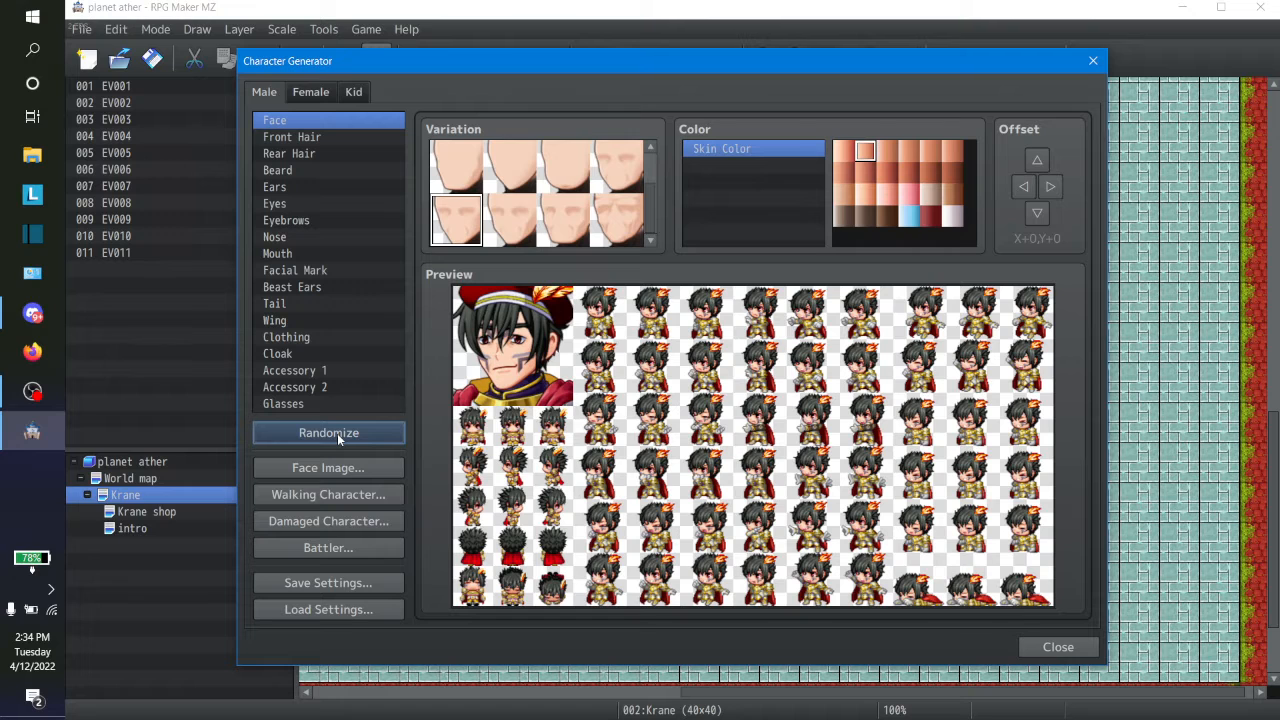
pyautogui.click(332, 431)
pyautogui.click(331, 431)
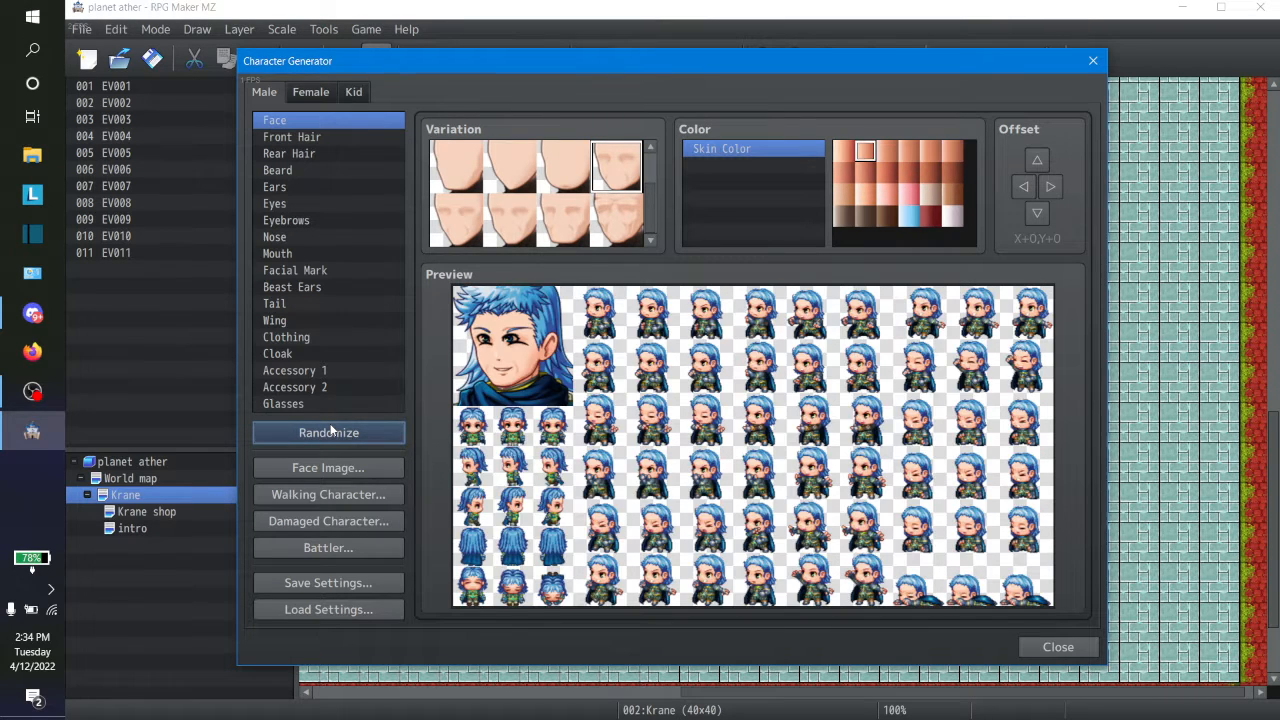
pyautogui.click(331, 431)
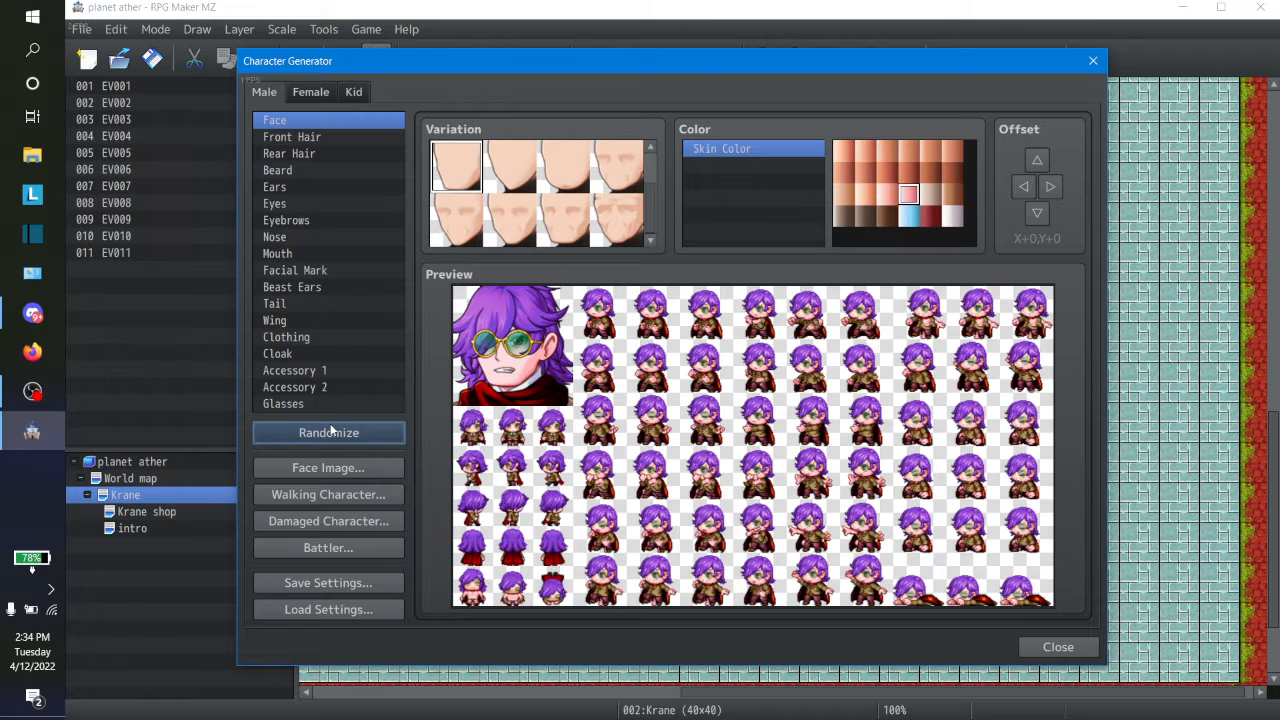
pyautogui.click(331, 431)
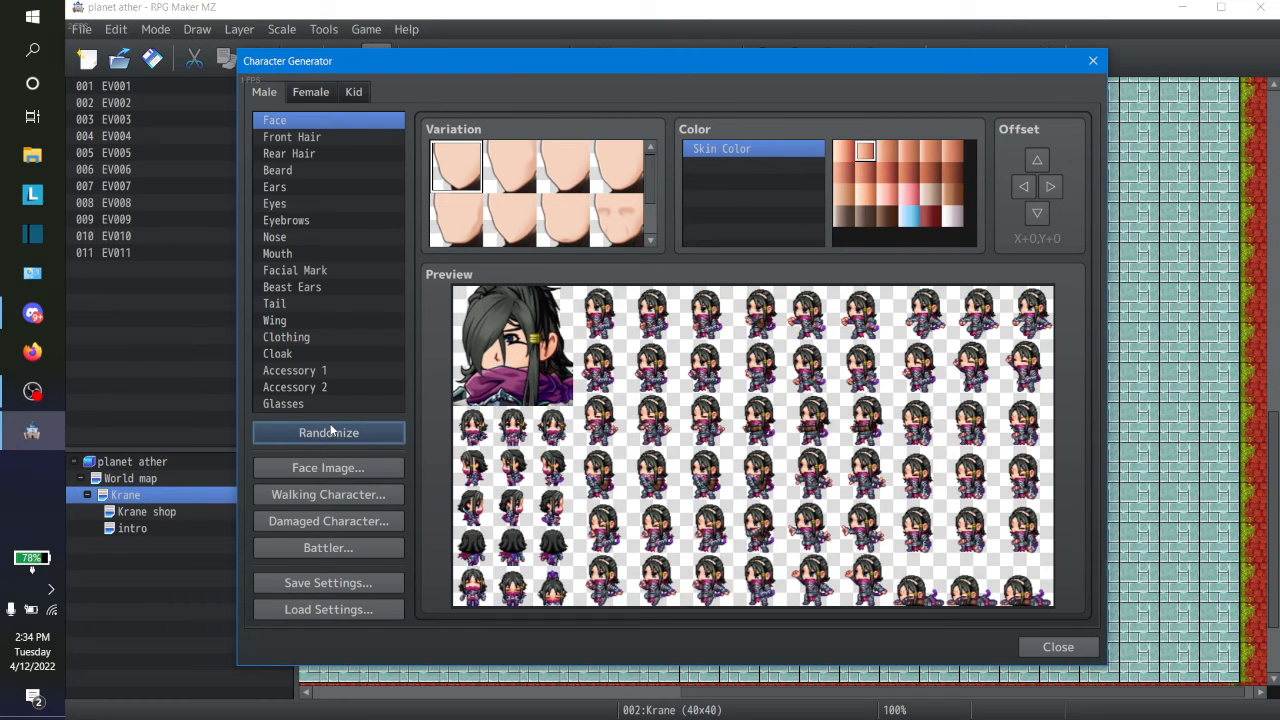
pyautogui.click(331, 431)
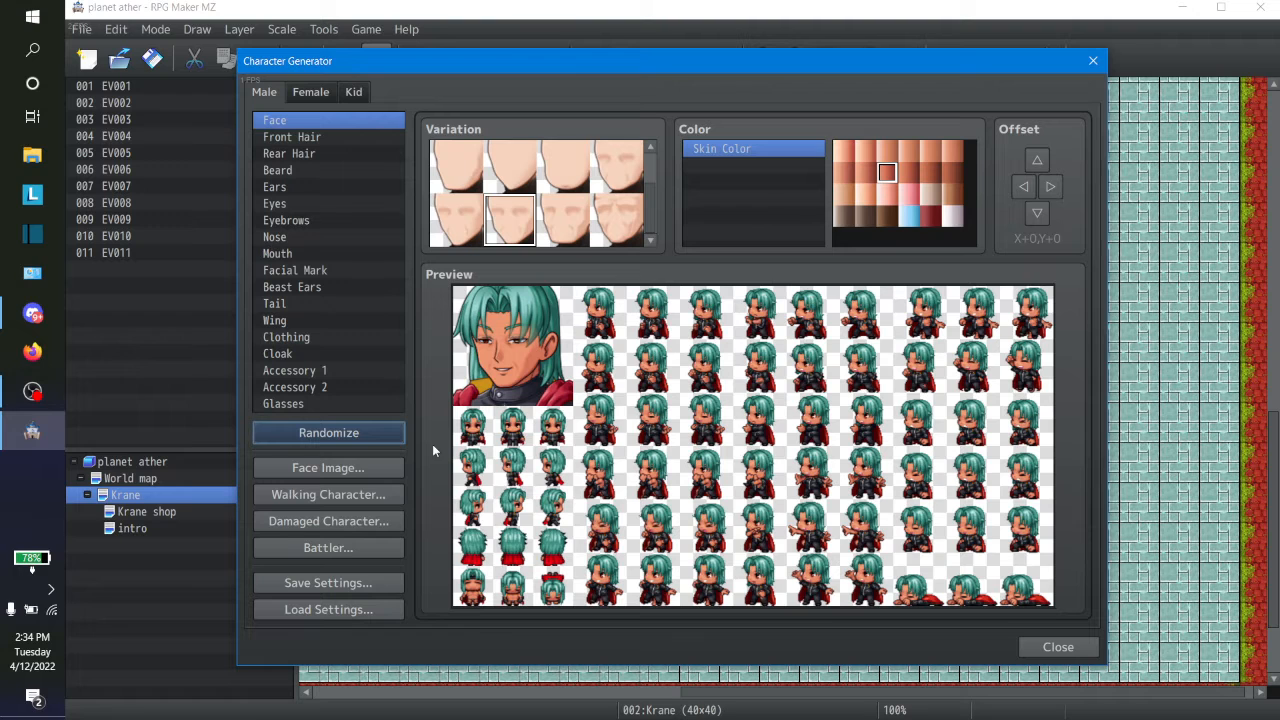
pyautogui.click(362, 439)
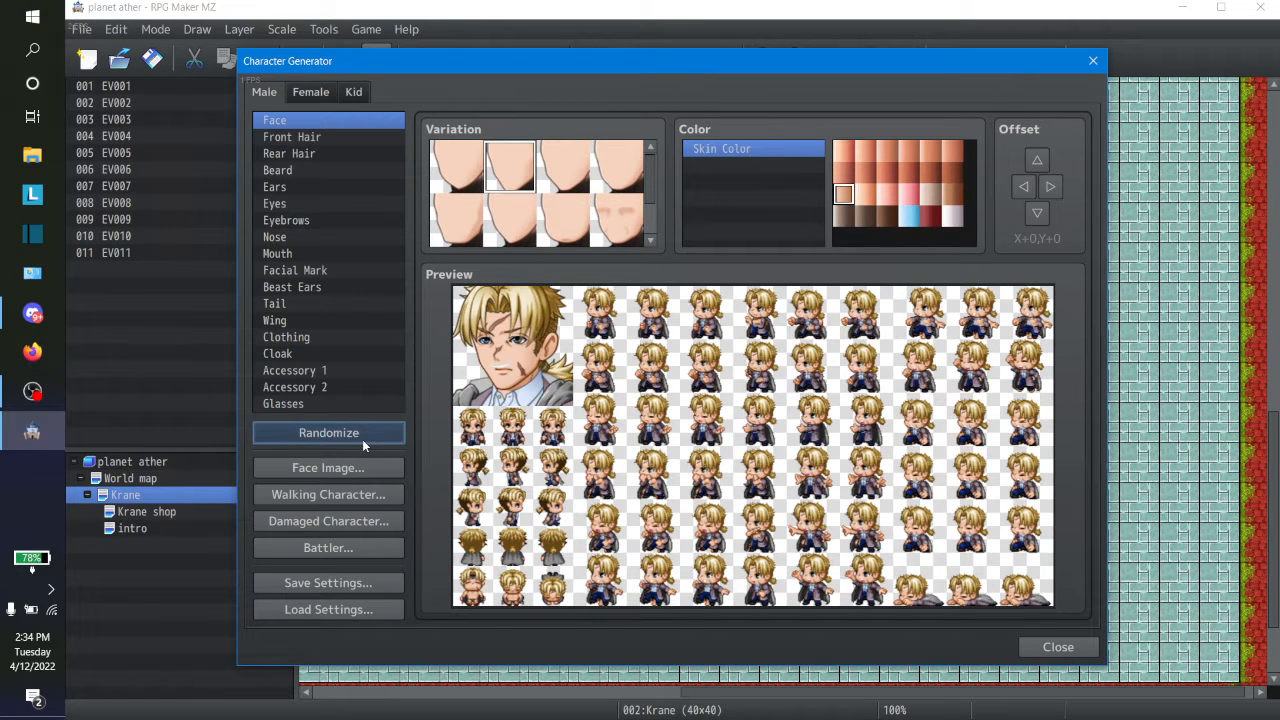
pyautogui.click(362, 439)
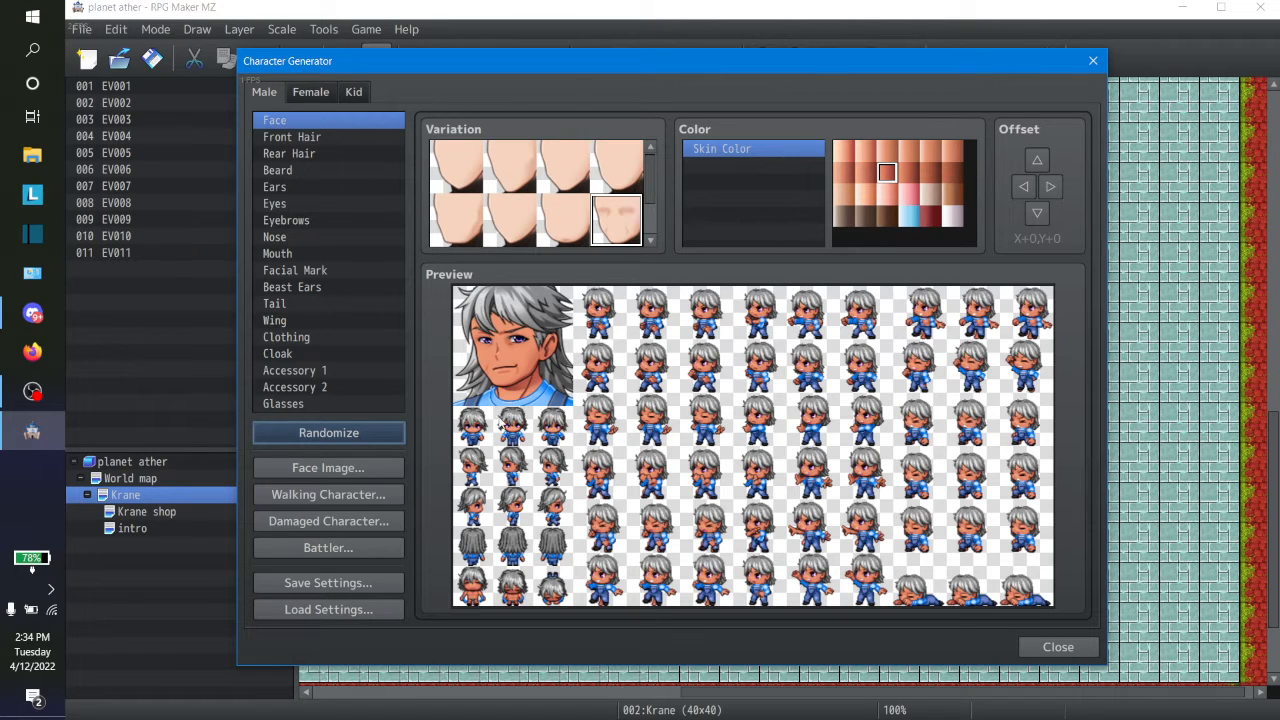
# Try a different face variation on the male character and return to the previous one
pyautogui.click(460, 187)
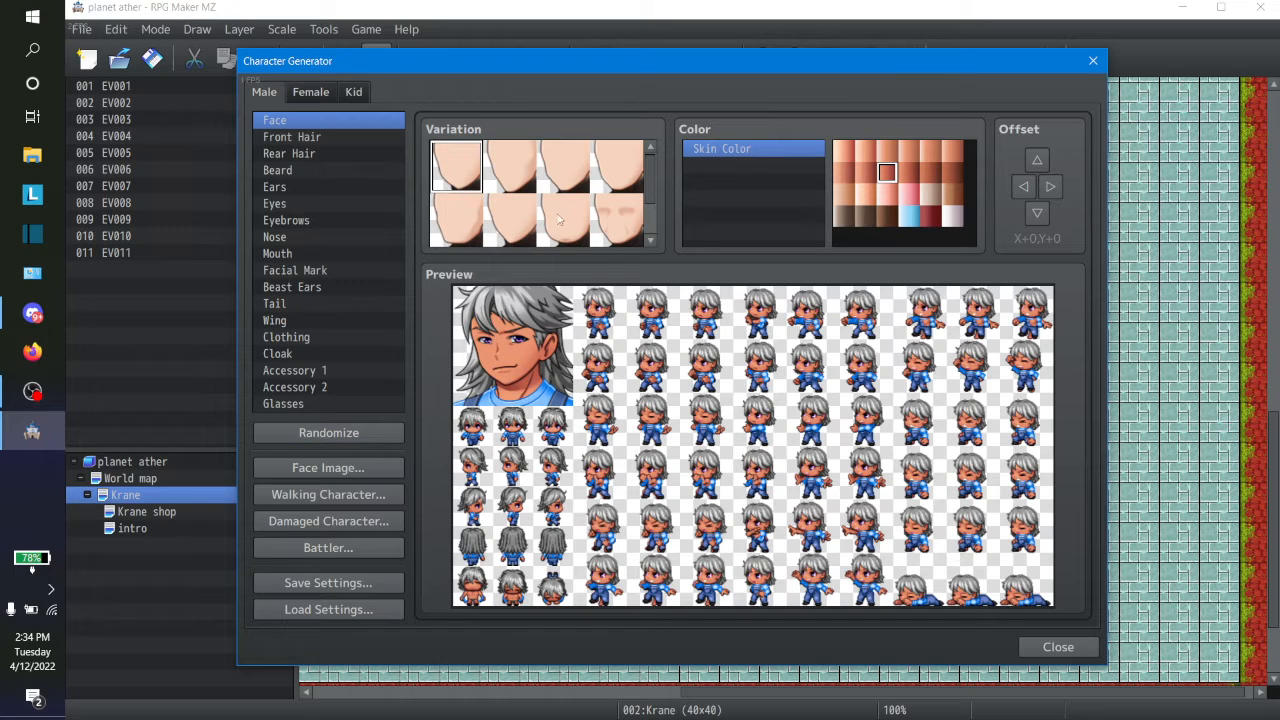
pyautogui.click(617, 238)
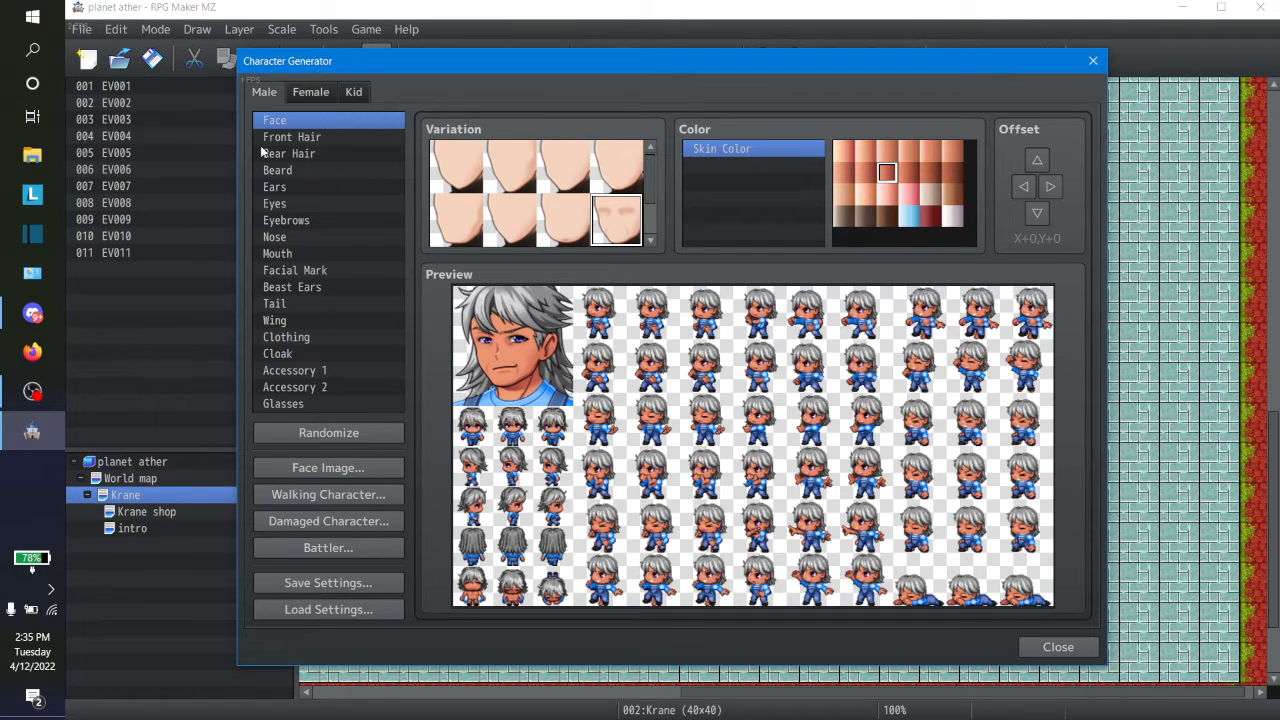
pyautogui.click(290, 137)
pyautogui.click(285, 121)
# Compare several skin colors on the face and set the skin to the light tan swatch starting the third palette row
pyautogui.click(843, 152)
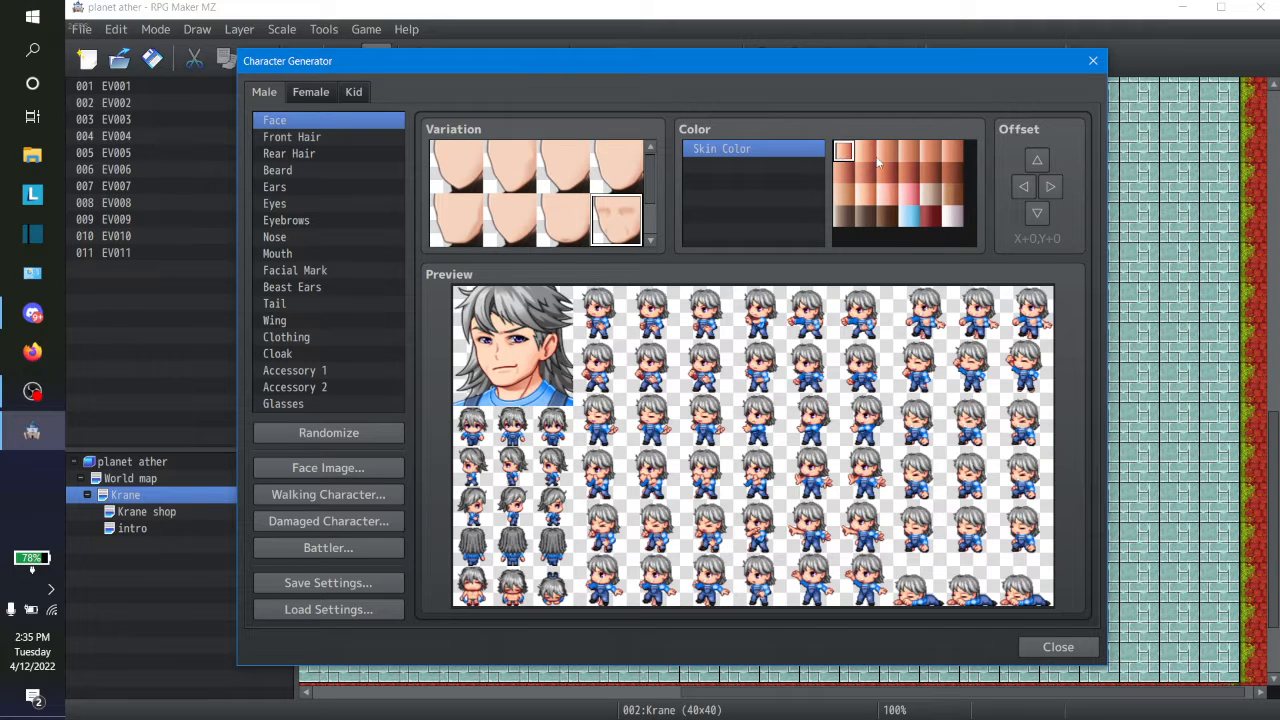
pyautogui.click(866, 152)
pyautogui.click(888, 192)
pyautogui.click(909, 215)
pyautogui.click(892, 198)
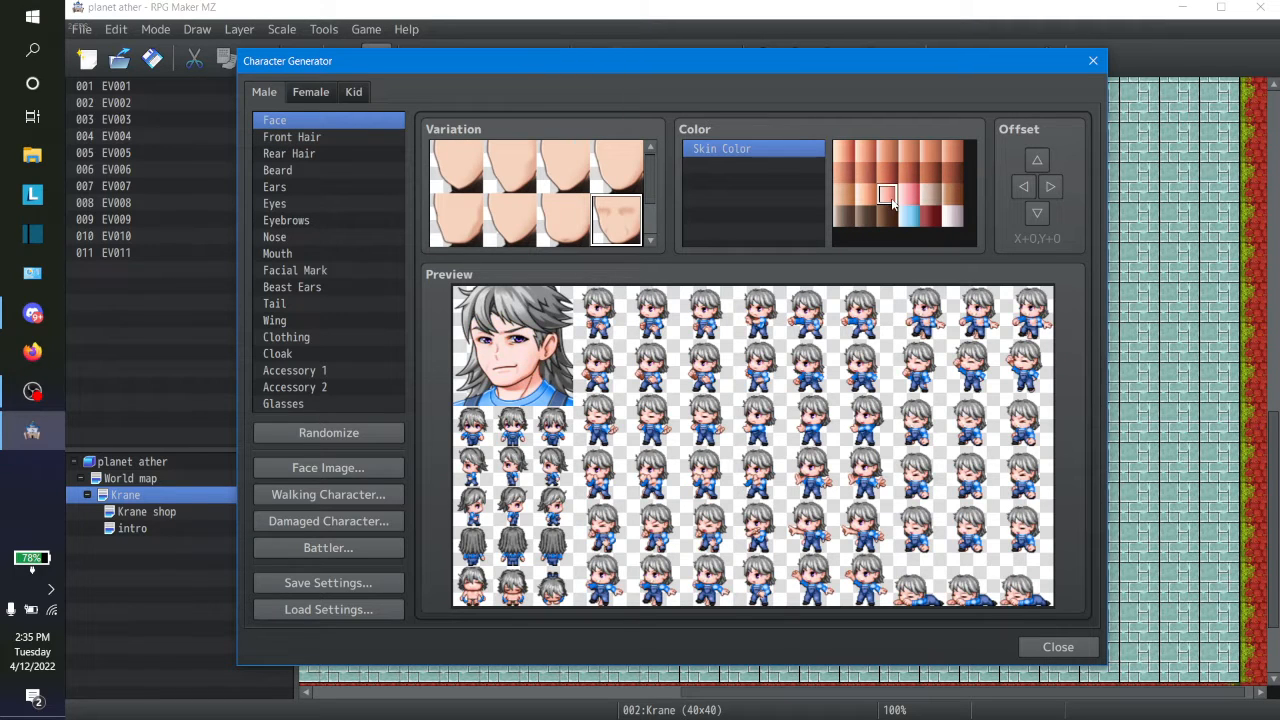
pyautogui.click(888, 214)
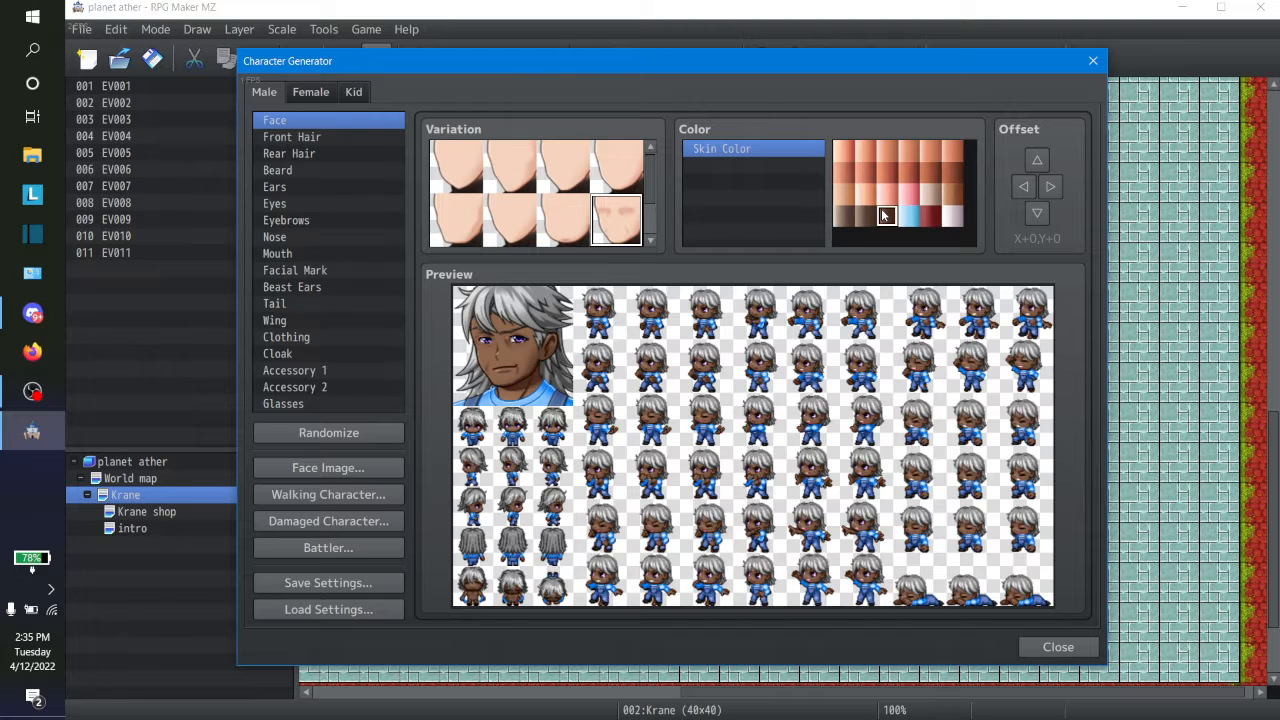
pyautogui.click(867, 195)
pyautogui.click(866, 172)
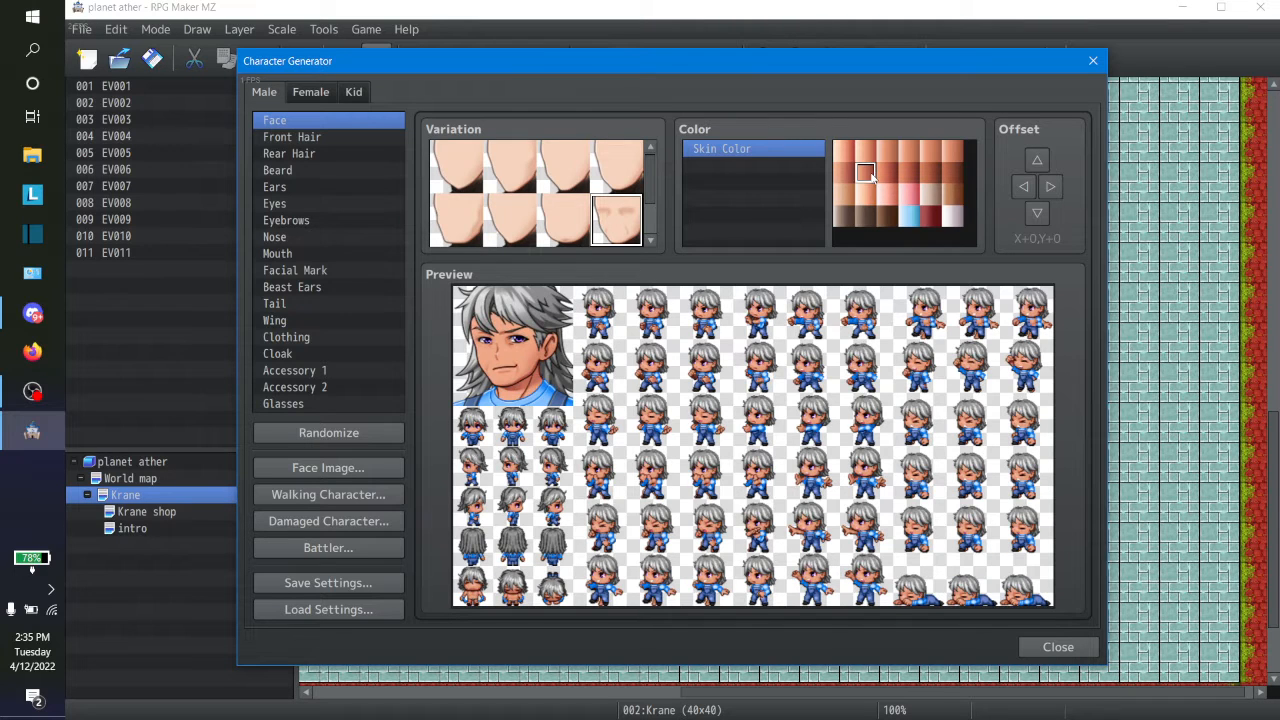
pyautogui.click(843, 172)
pyautogui.click(843, 193)
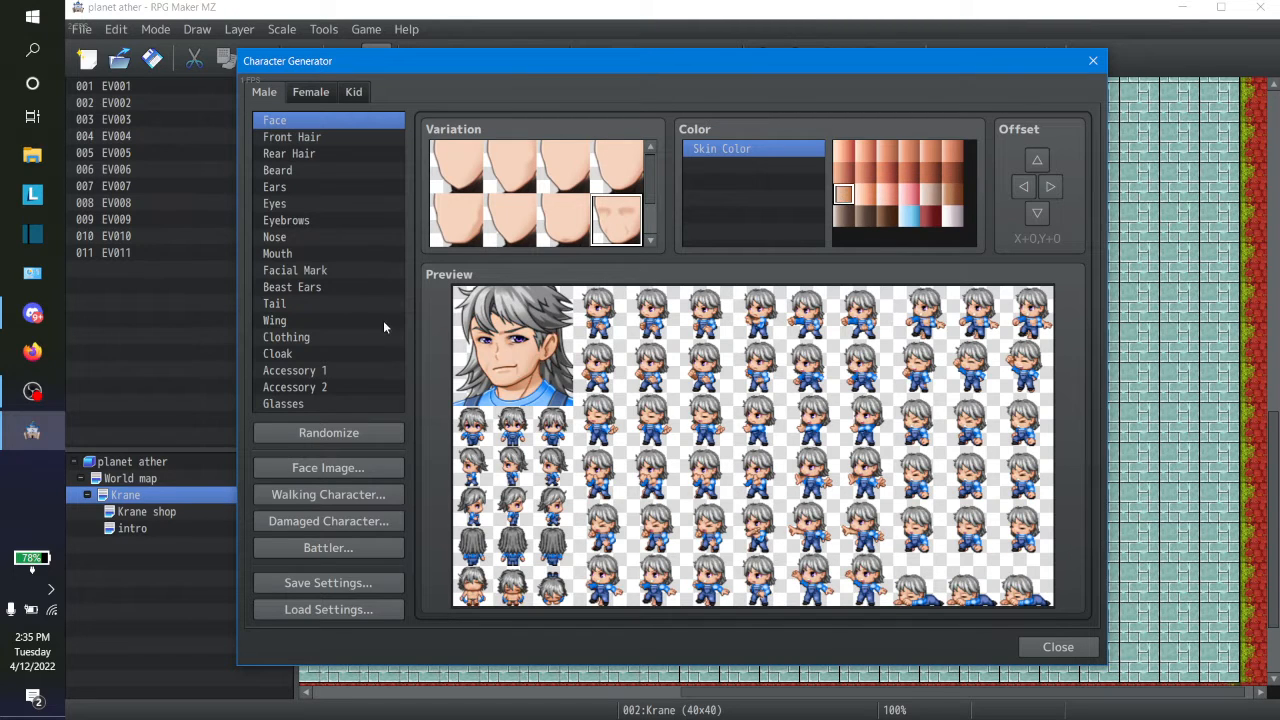
# Compare front hair variations and set the parted style that leaves both eyes uncovered, first in the last row
pyautogui.click(305, 138)
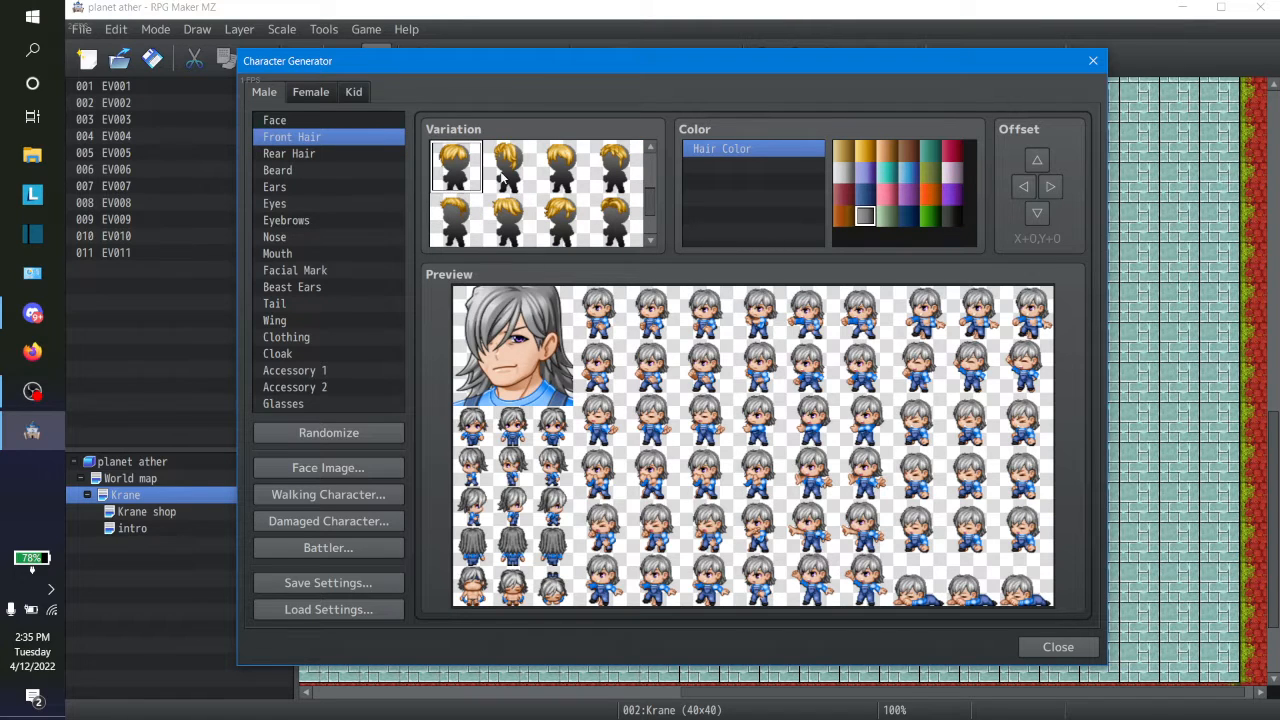
pyautogui.click(507, 176)
pyautogui.click(465, 171)
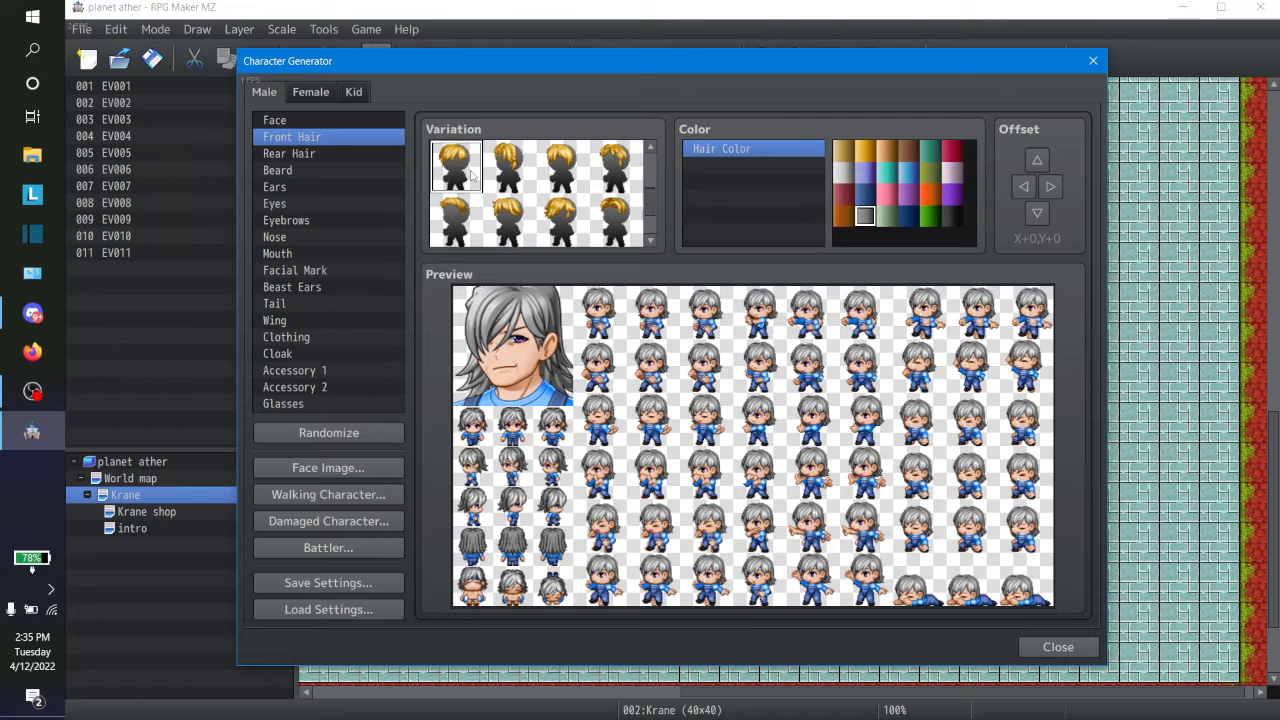
pyautogui.click(648, 175)
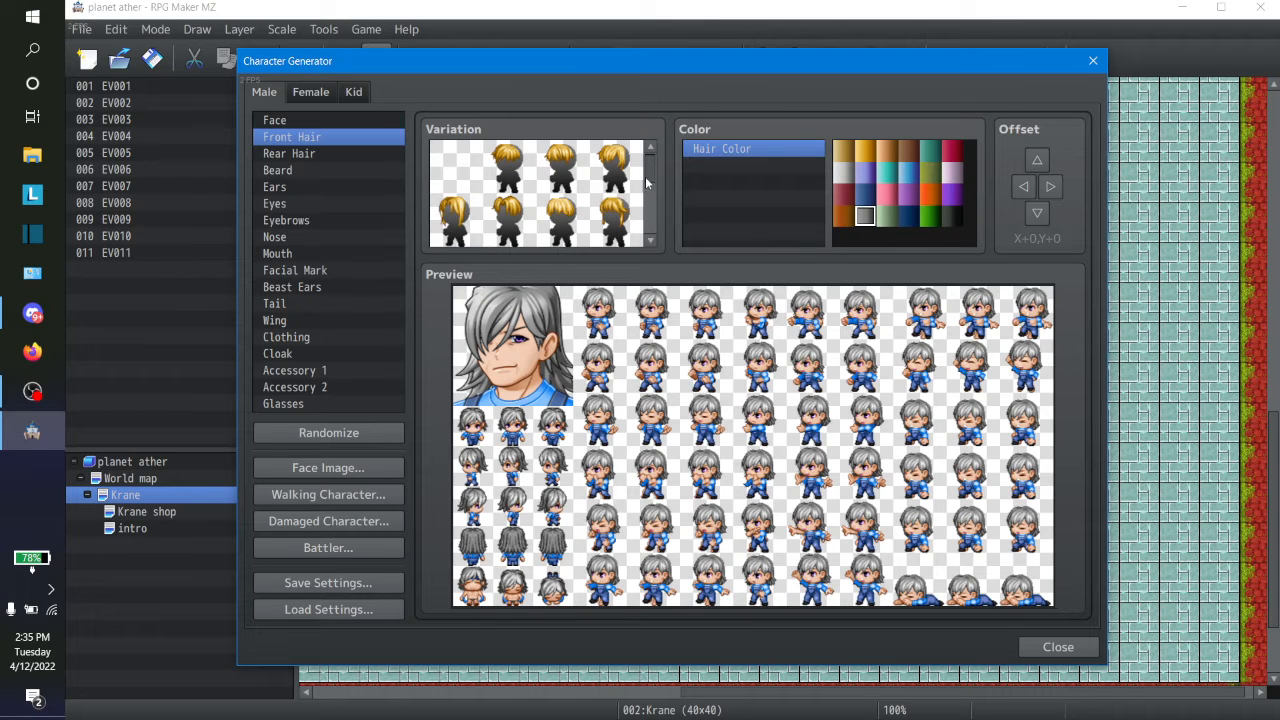
pyautogui.moveTo(650, 176); pyautogui.dragTo(652, 228)
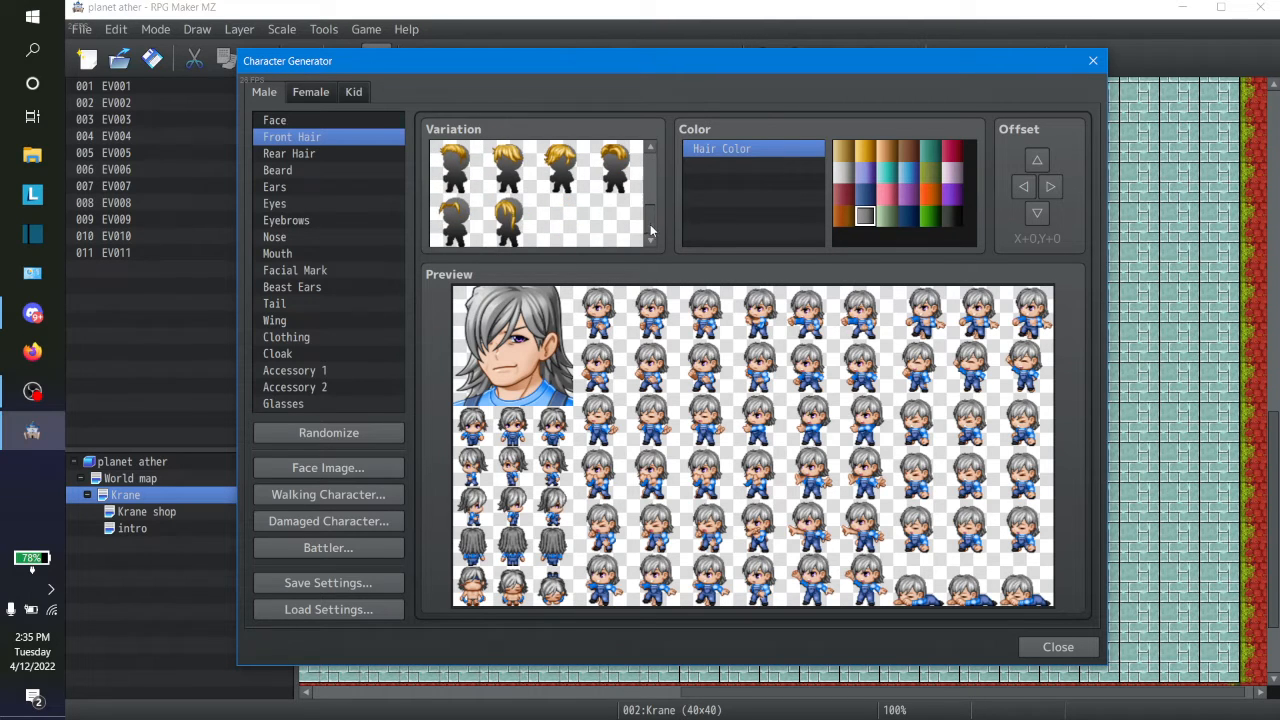
pyautogui.click(476, 200)
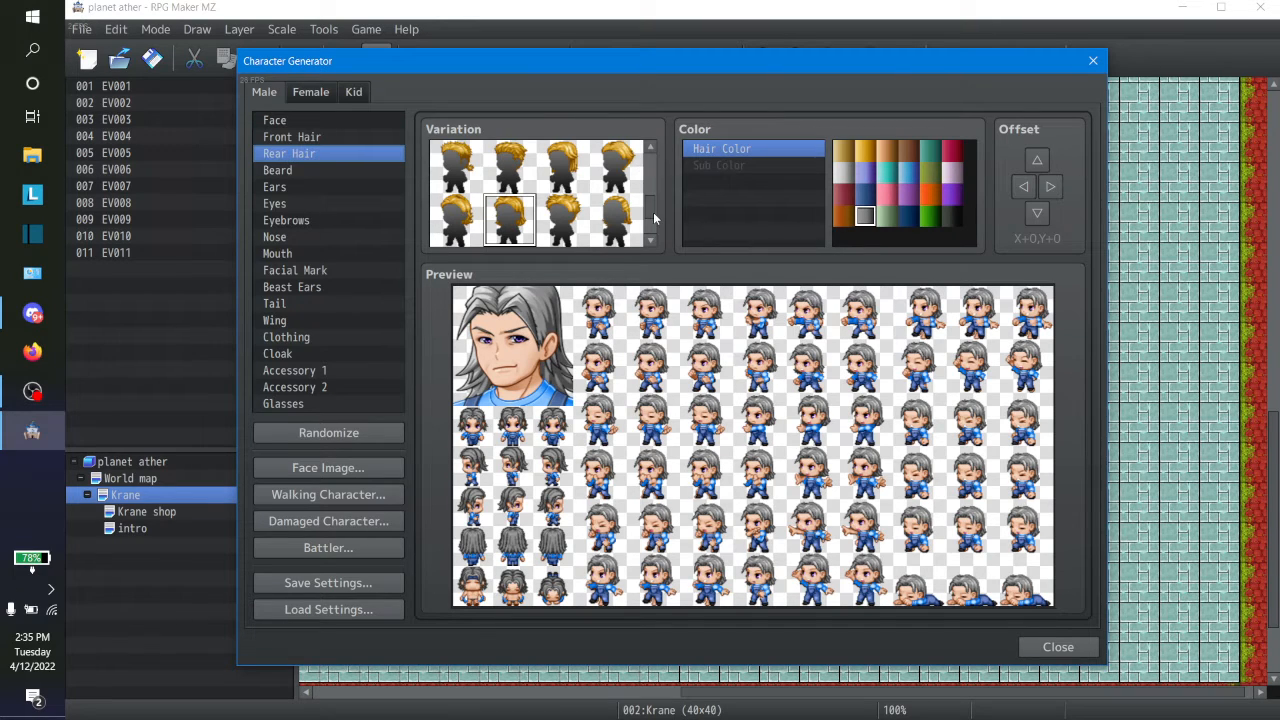
# Set the rear hair to the short tousled first variation and change the hair color to the first, dark blond swatch
pyautogui.moveTo(653, 212); pyautogui.dragTo(654, 163)
pyautogui.click(602, 175)
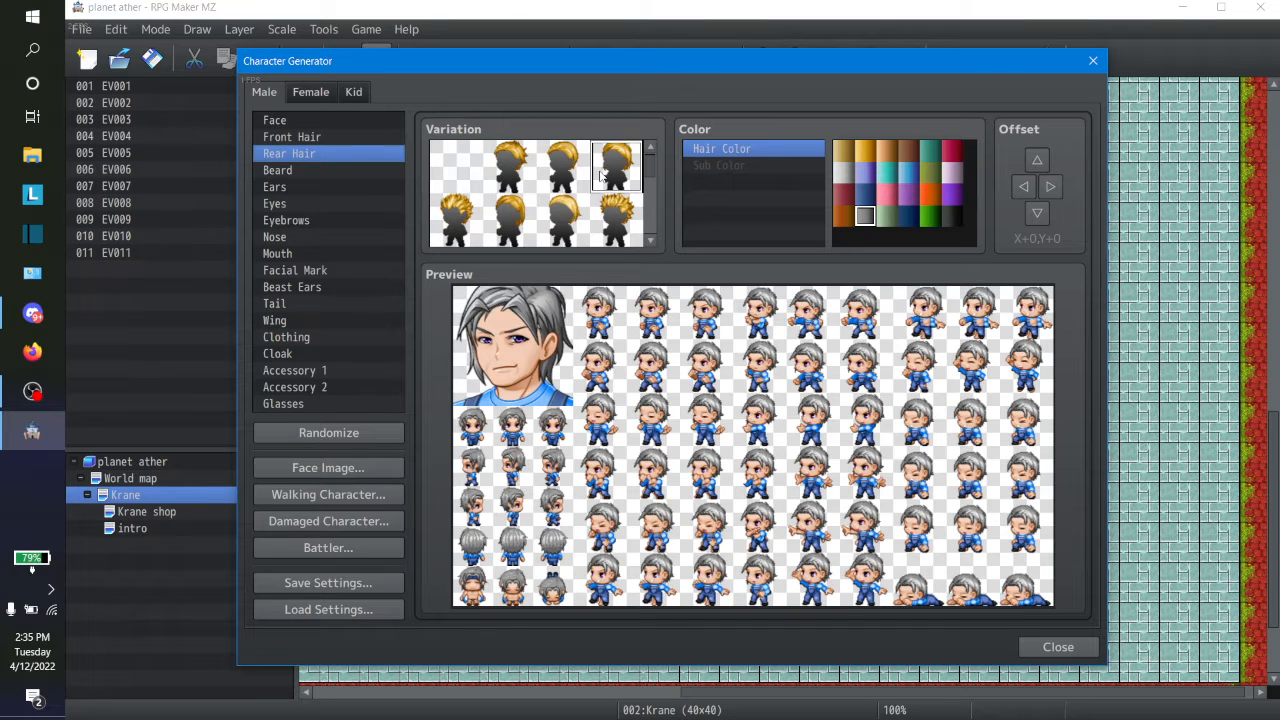
pyautogui.click(564, 175)
pyautogui.click(510, 175)
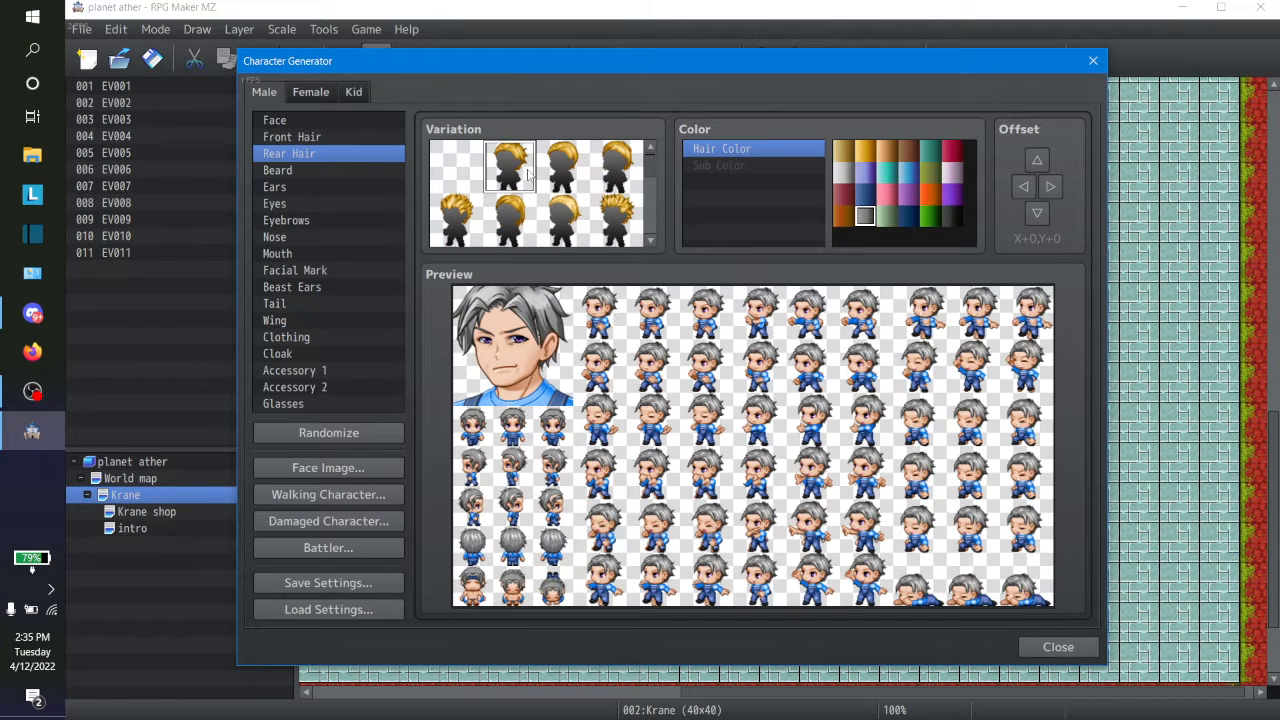
pyautogui.click(548, 183)
pyautogui.click(510, 185)
pyautogui.click(843, 151)
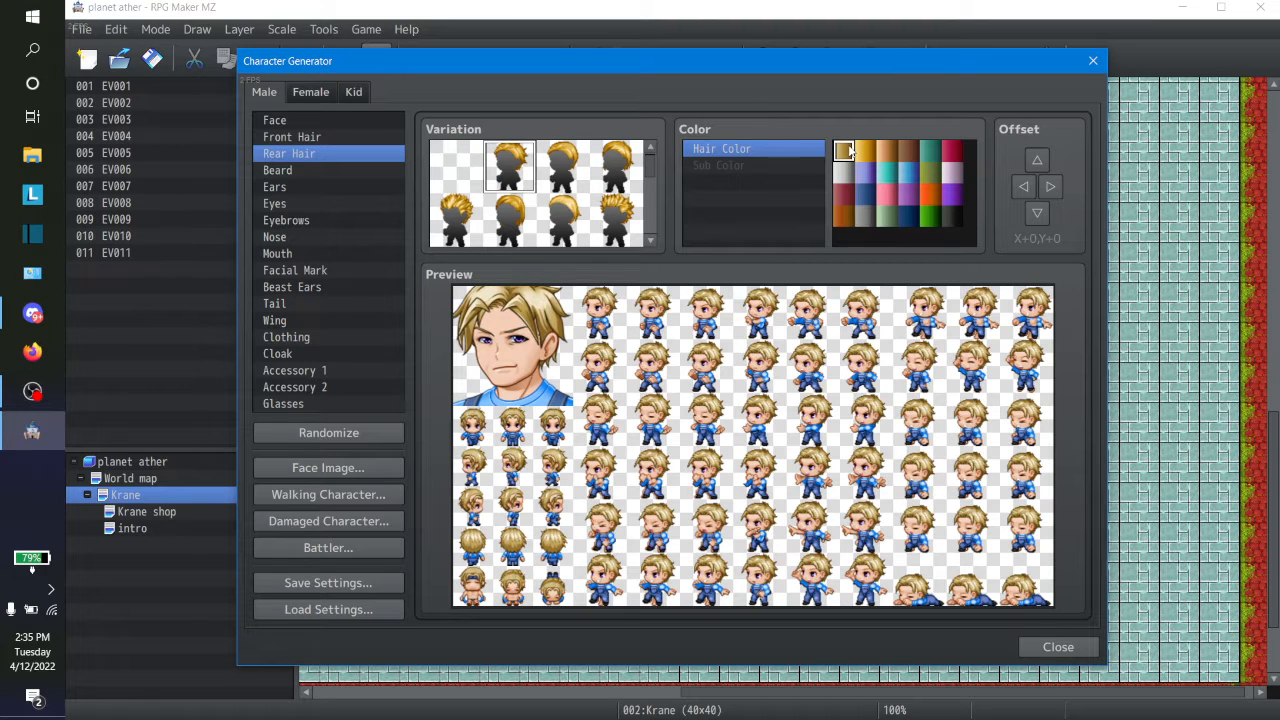
# Compare several hair colors and set the hair to the brown swatch, fourth in the first palette row
pyautogui.click(930, 151)
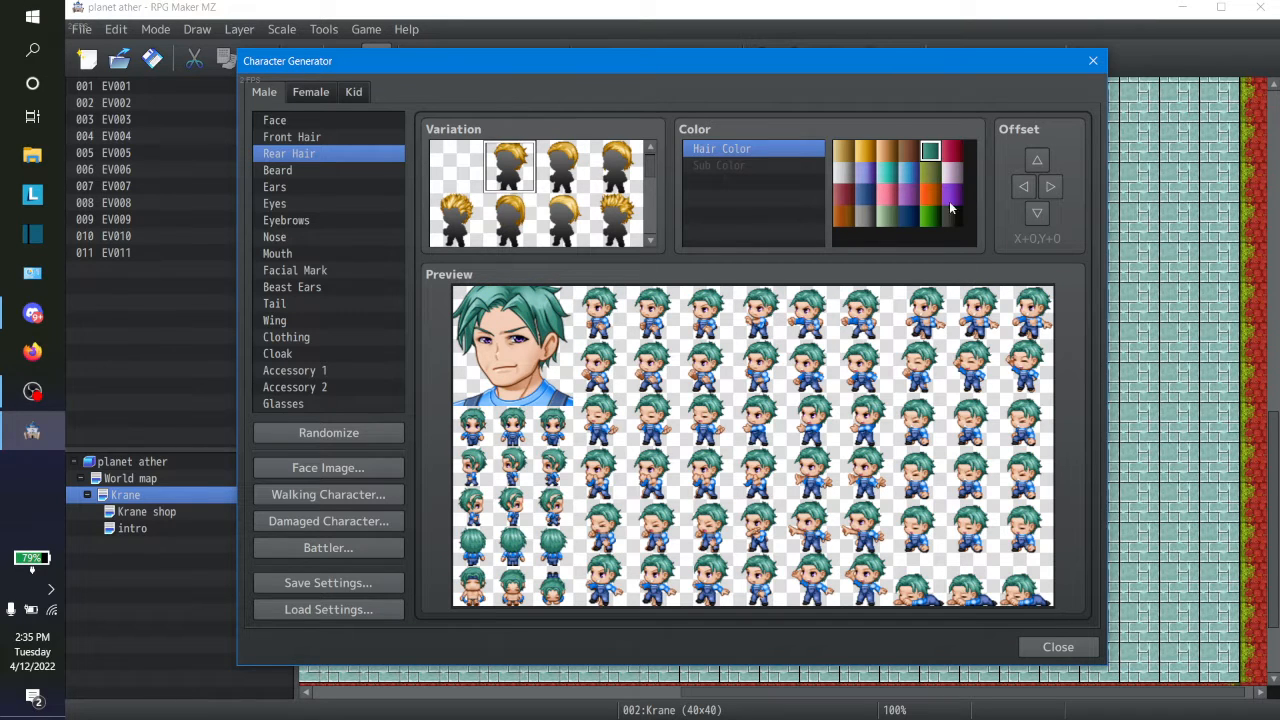
pyautogui.click(930, 214)
pyautogui.click(887, 194)
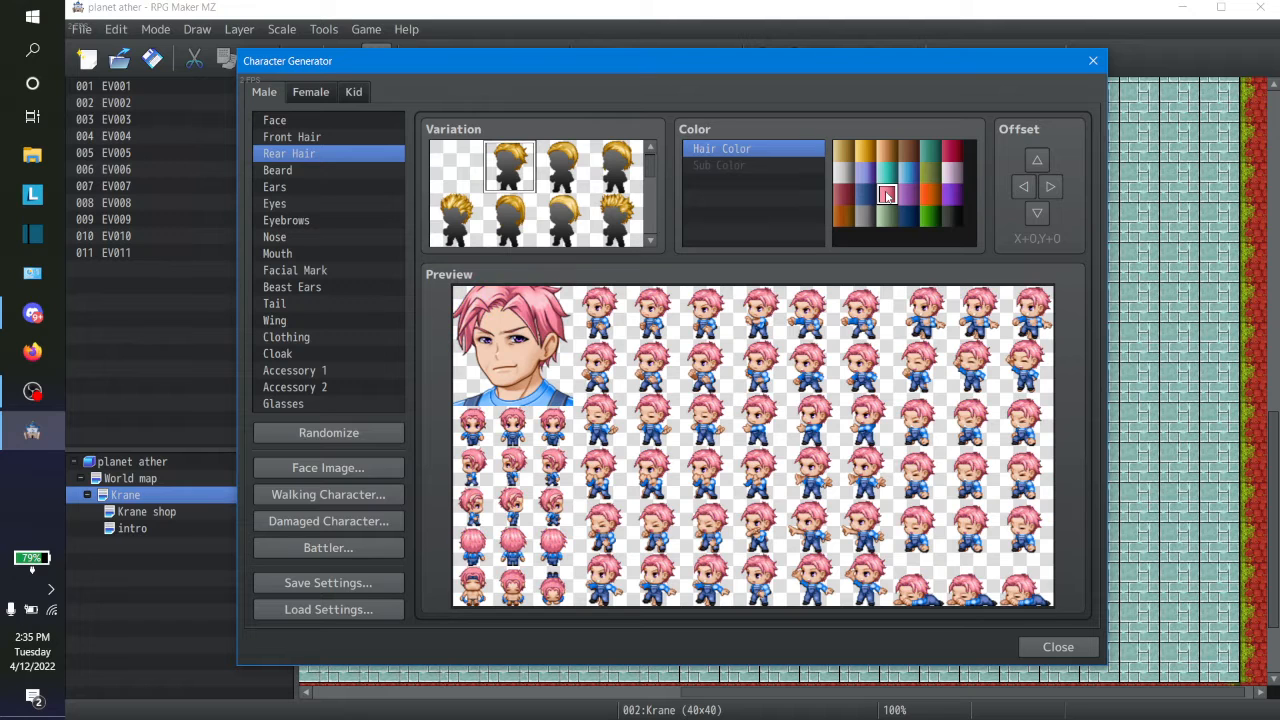
pyautogui.click(886, 172)
pyautogui.click(843, 194)
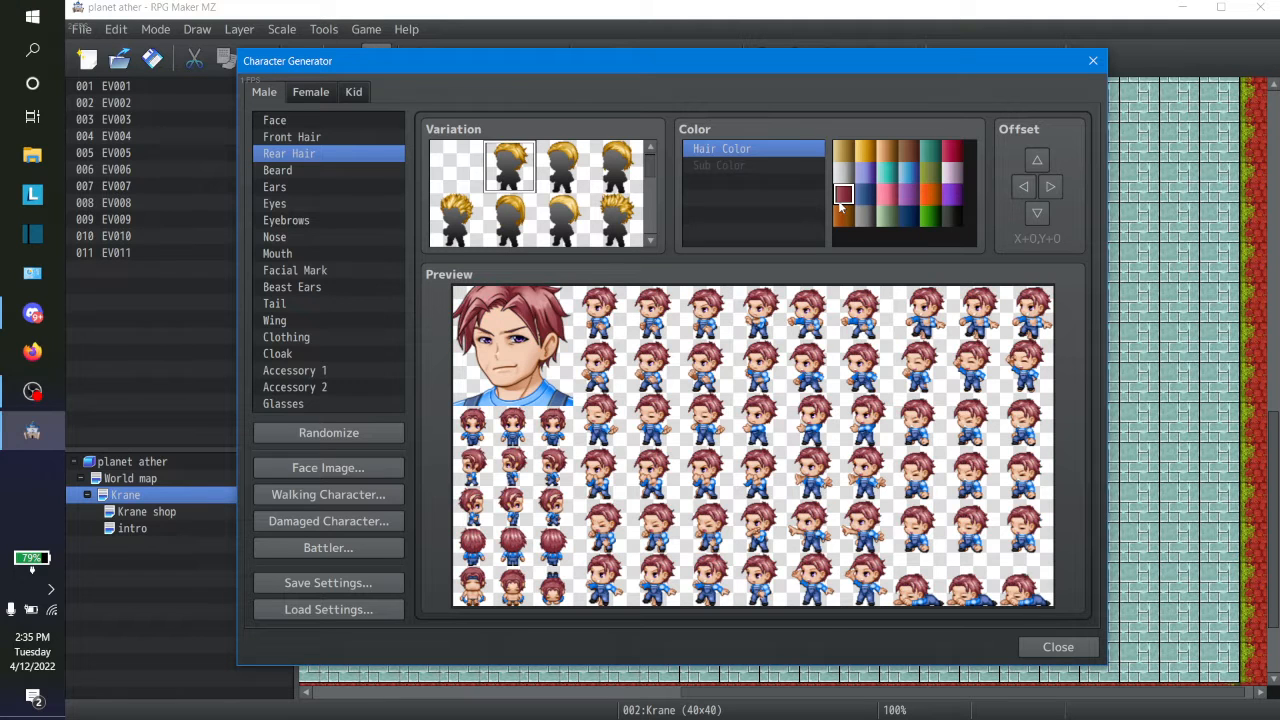
pyautogui.click(868, 172)
pyautogui.click(866, 151)
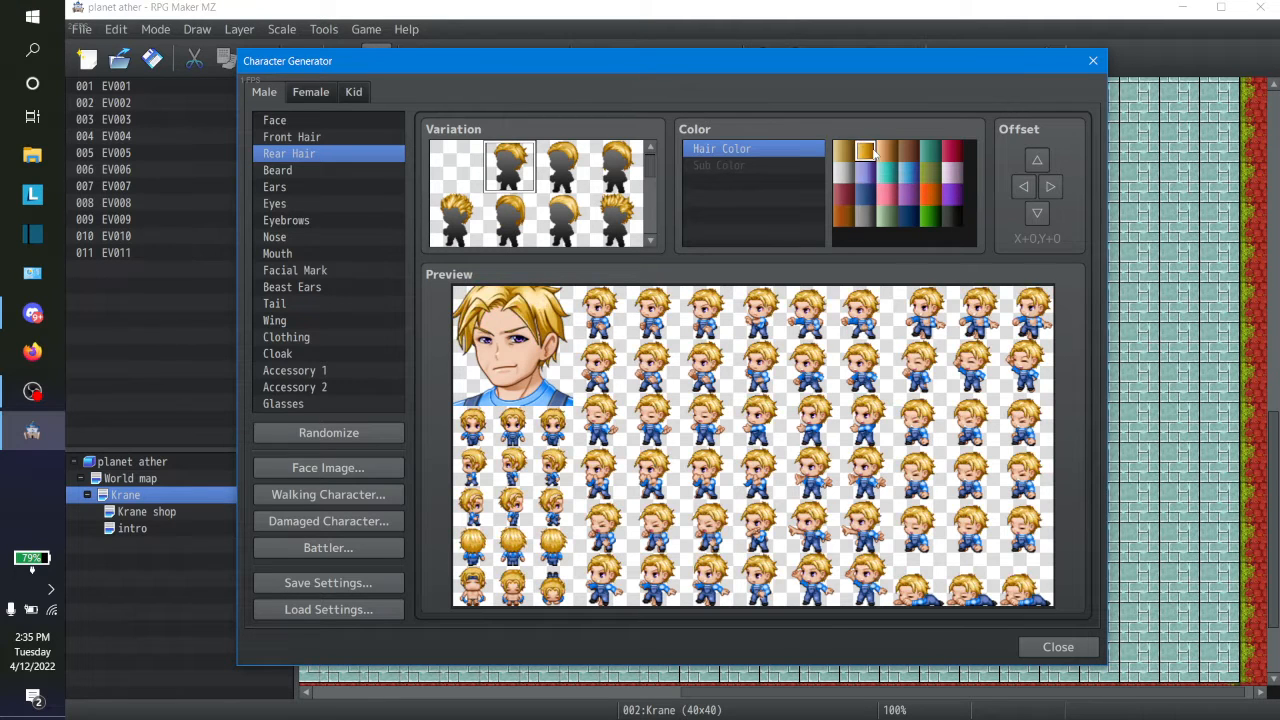
pyautogui.click(887, 151)
pyautogui.click(907, 151)
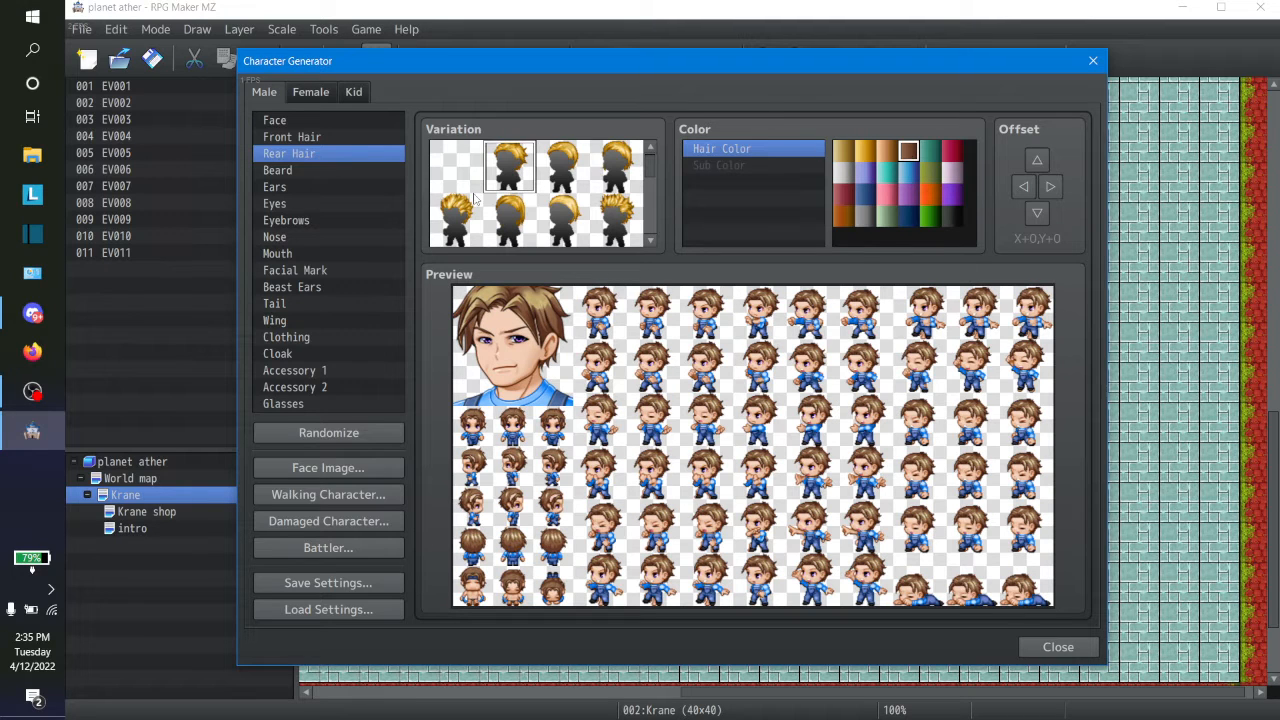
# Try several beard variations on the male character and return to the empty, beardless variation
pyautogui.click(277, 171)
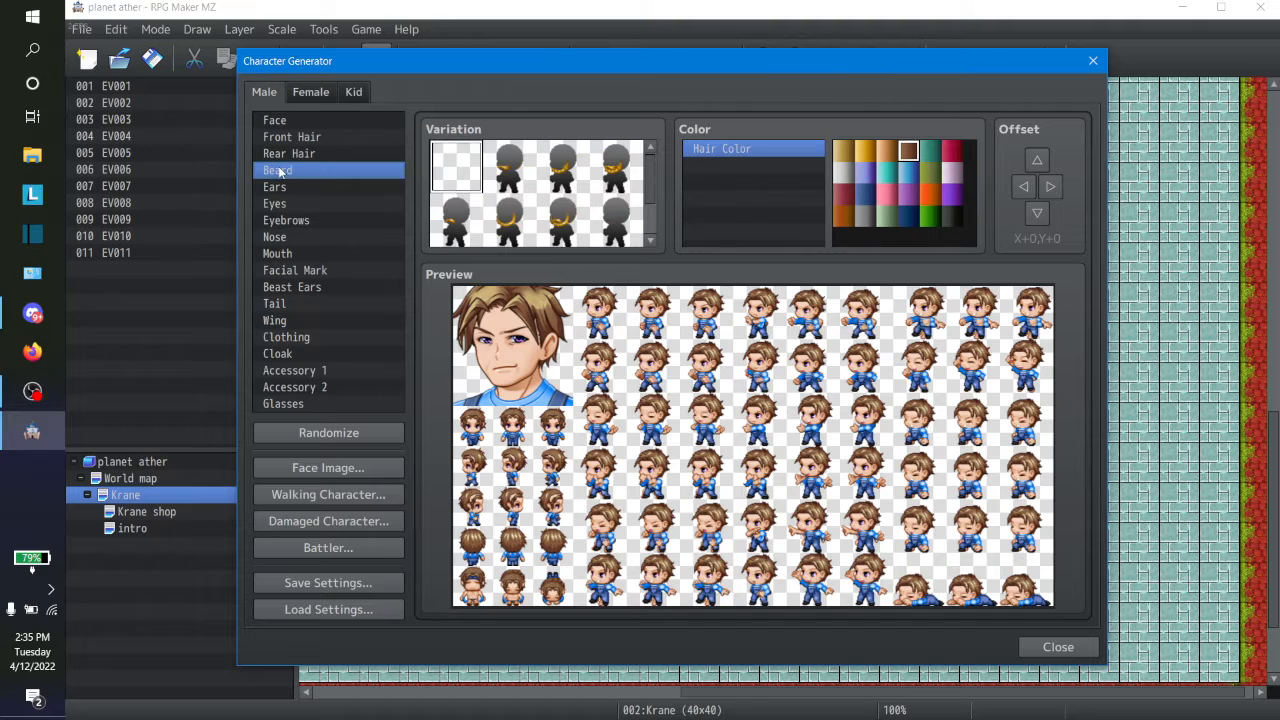
pyautogui.click(496, 165)
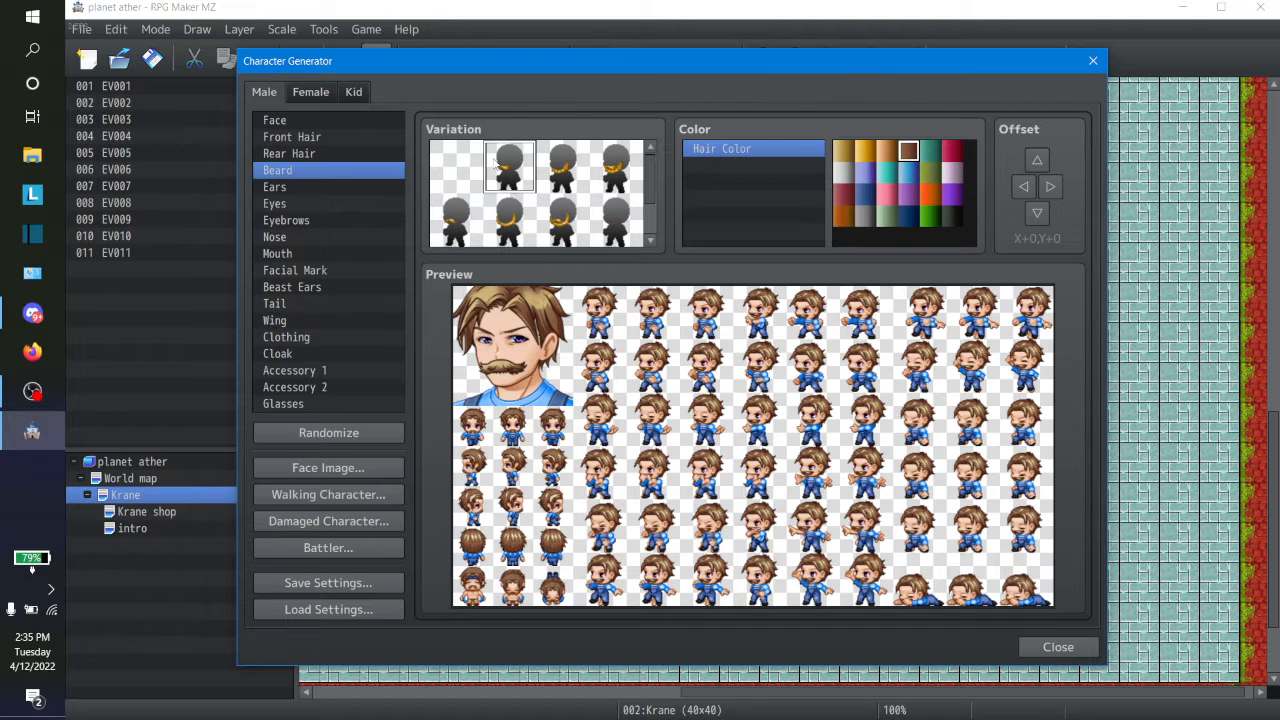
pyautogui.click(542, 182)
pyautogui.click(614, 190)
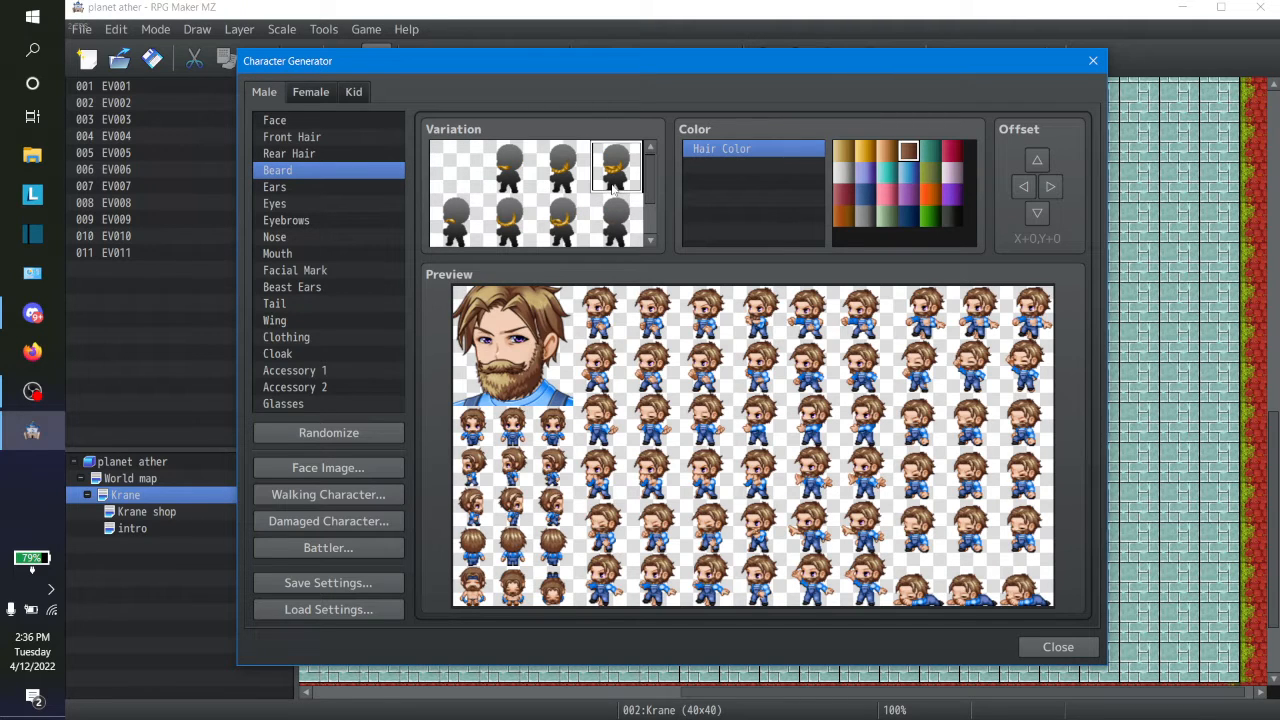
pyautogui.click(634, 229)
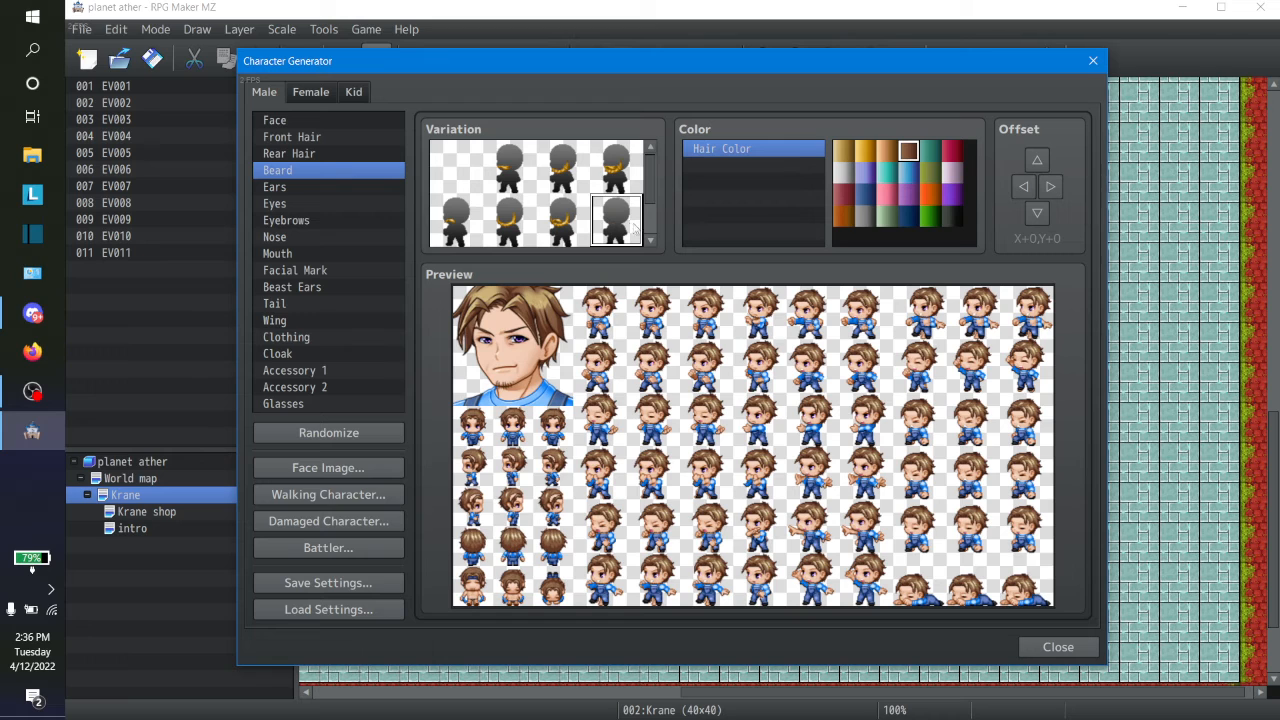
pyautogui.click(447, 164)
pyautogui.click(453, 220)
pyautogui.click(508, 228)
pyautogui.click(451, 176)
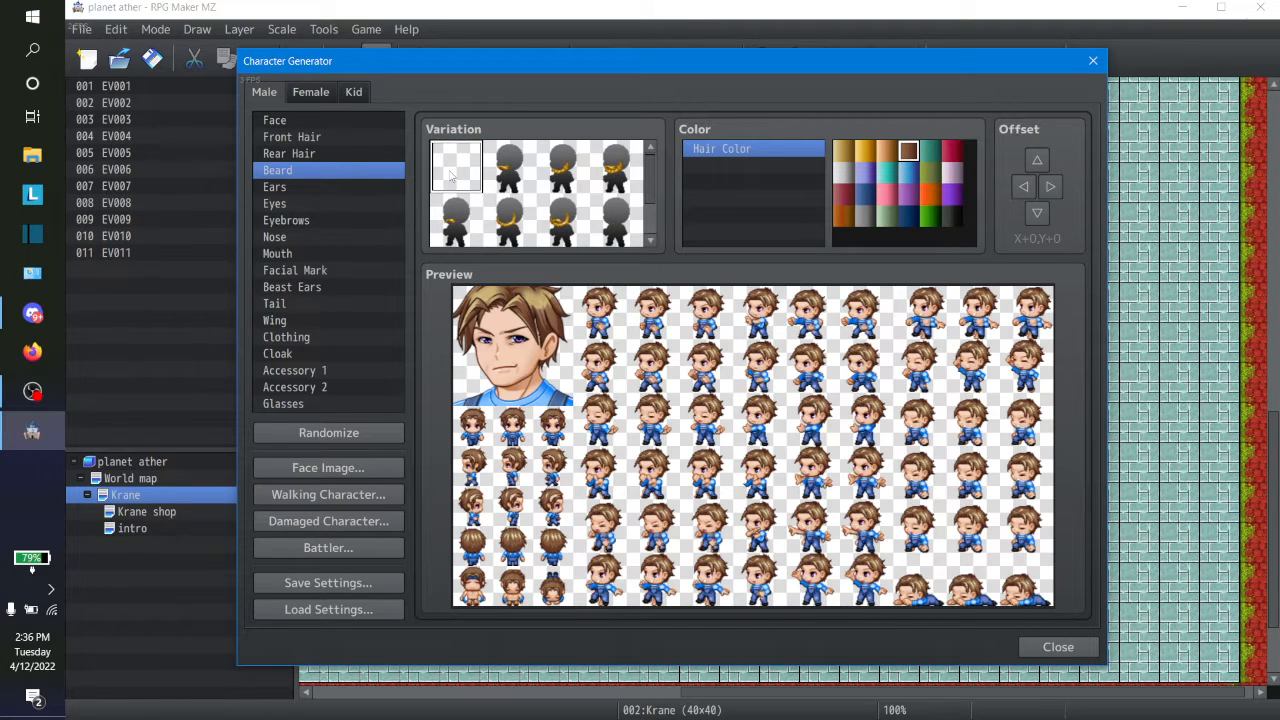
# Compare the pointed and the round ear variations and return to the round human ears
pyautogui.click(304, 188)
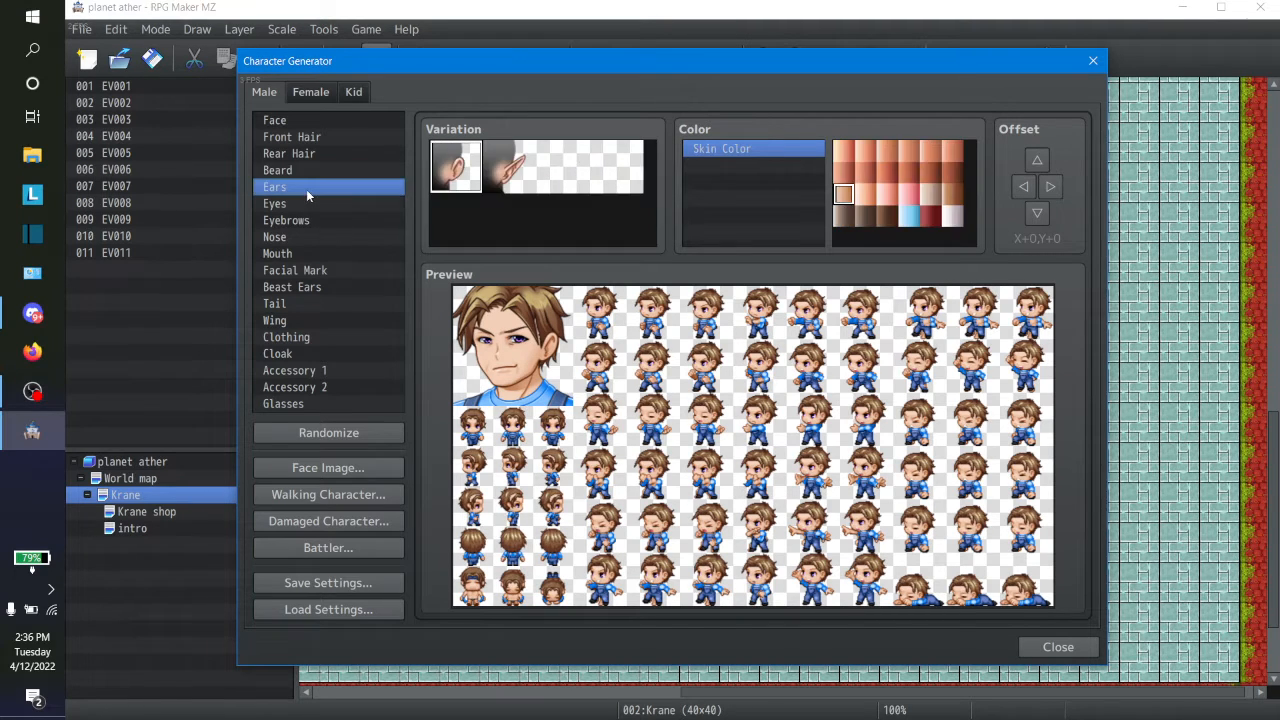
pyautogui.click(497, 181)
pyautogui.click(464, 181)
pyautogui.click(504, 180)
pyautogui.click(459, 182)
pyautogui.click(520, 182)
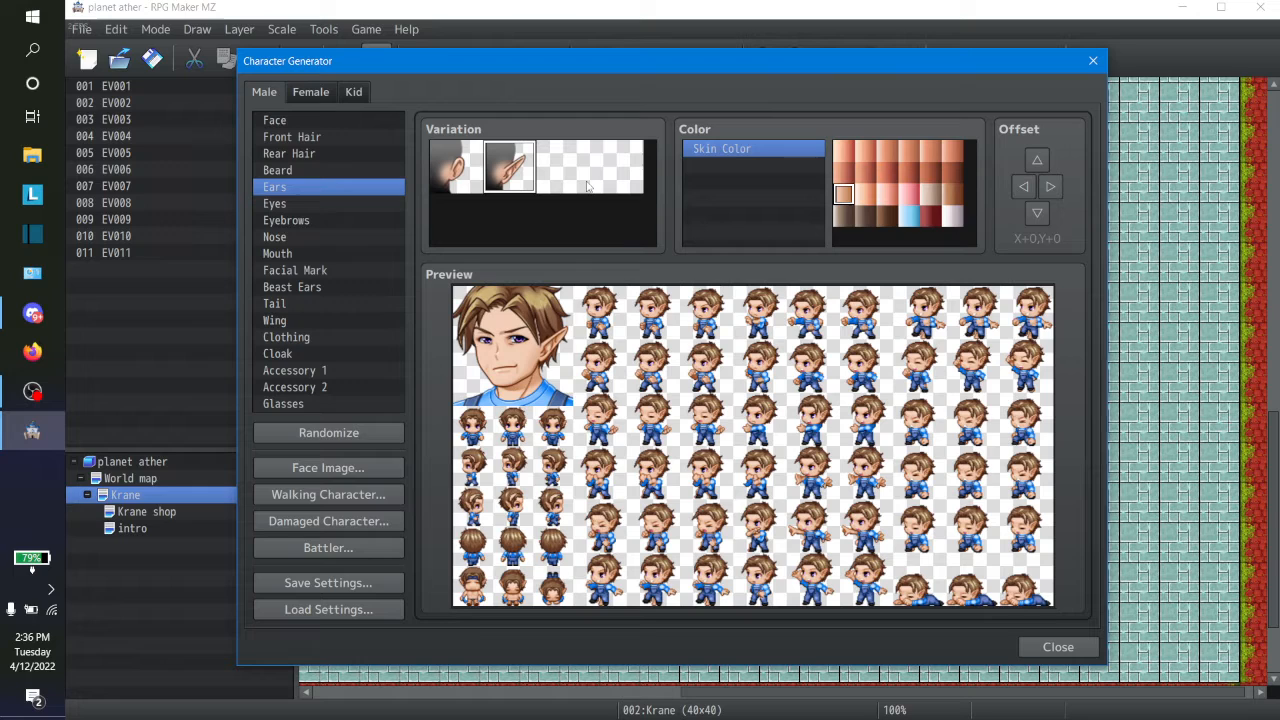
pyautogui.click(455, 172)
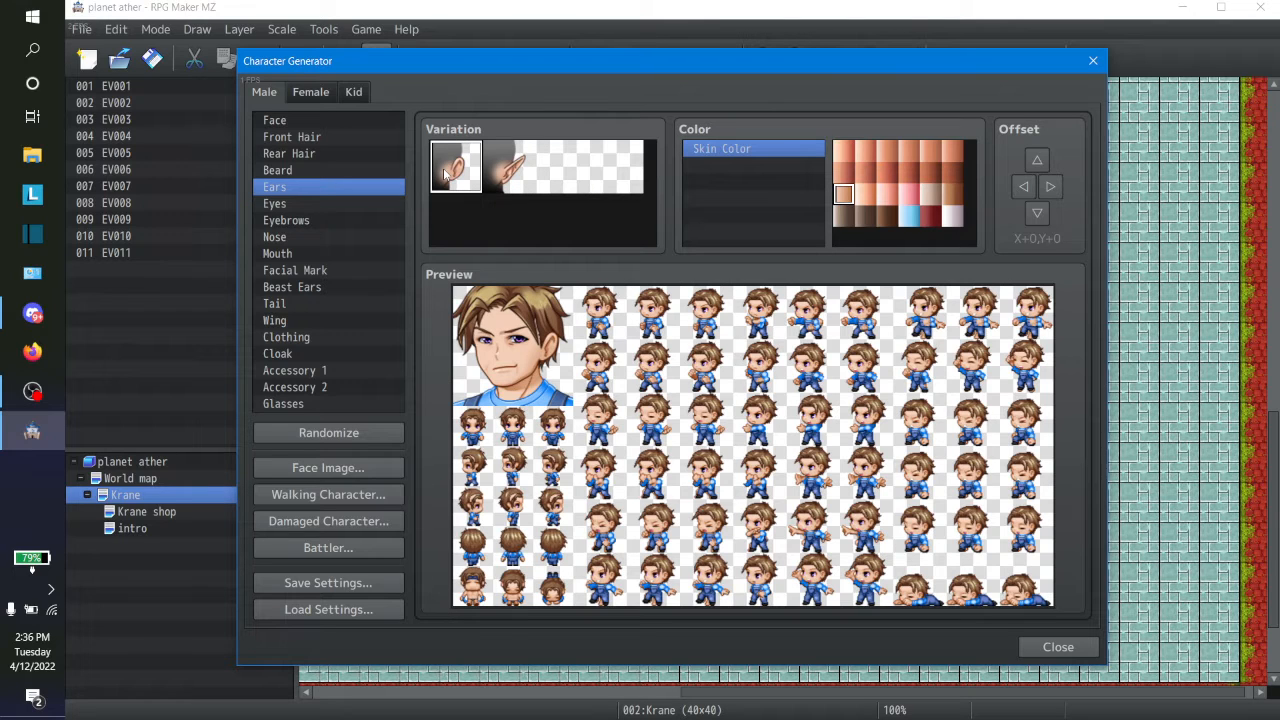
# Try the other eye variations in the second visible row and return to the row's first one
pyautogui.click(294, 201)
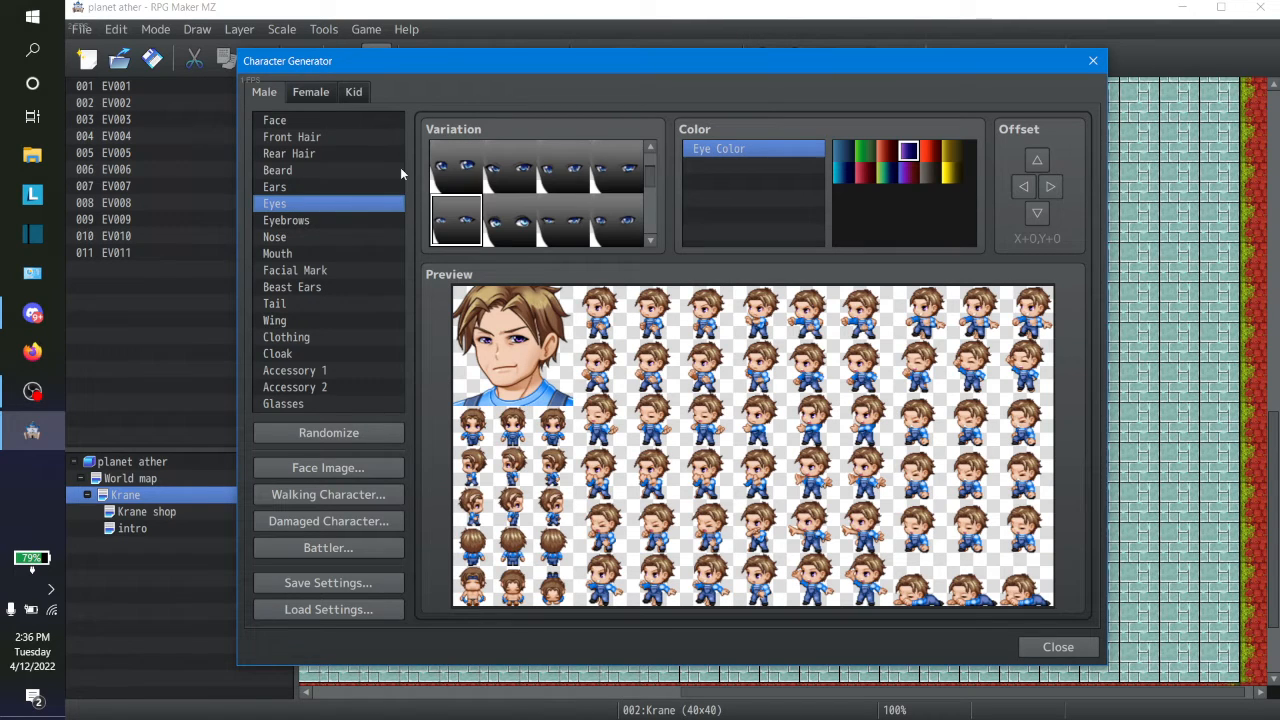
pyautogui.click(510, 220)
pyautogui.click(564, 220)
pyautogui.click(618, 222)
pyautogui.click(476, 224)
# Try the first two eyebrow variations in the first visible row and return to the third one
pyautogui.click(289, 221)
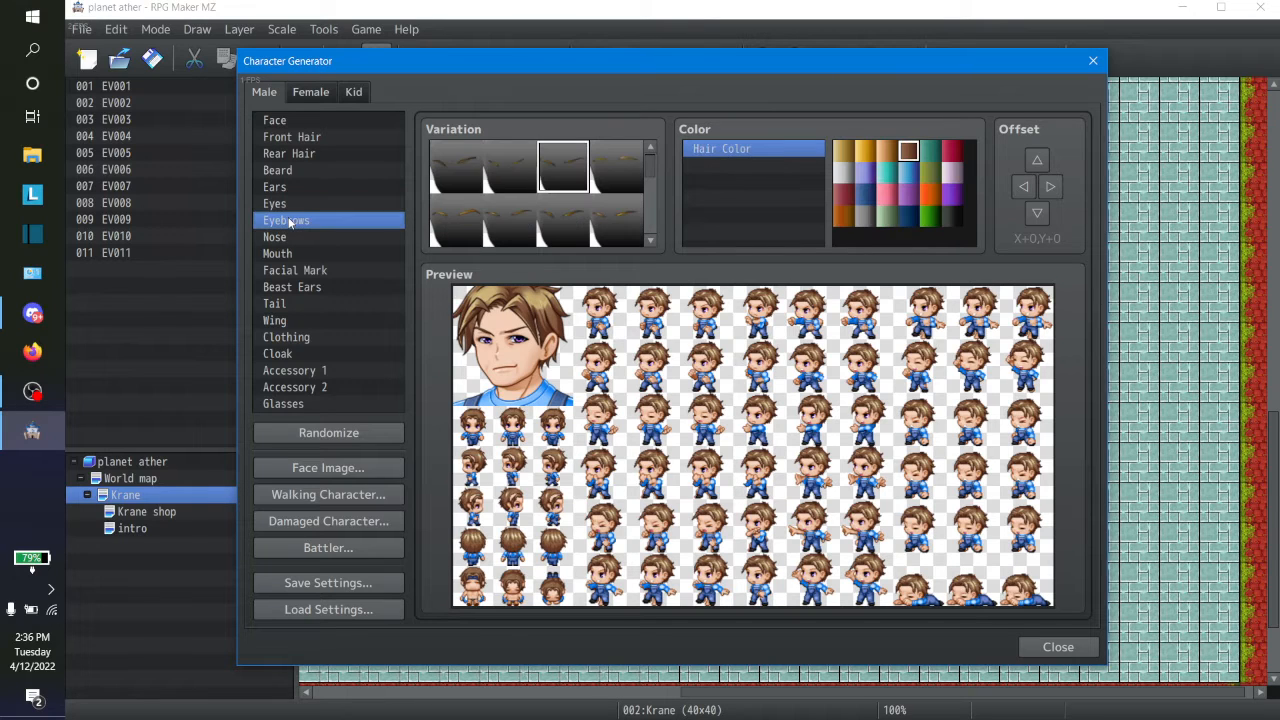
pyautogui.click(455, 178)
pyautogui.click(503, 177)
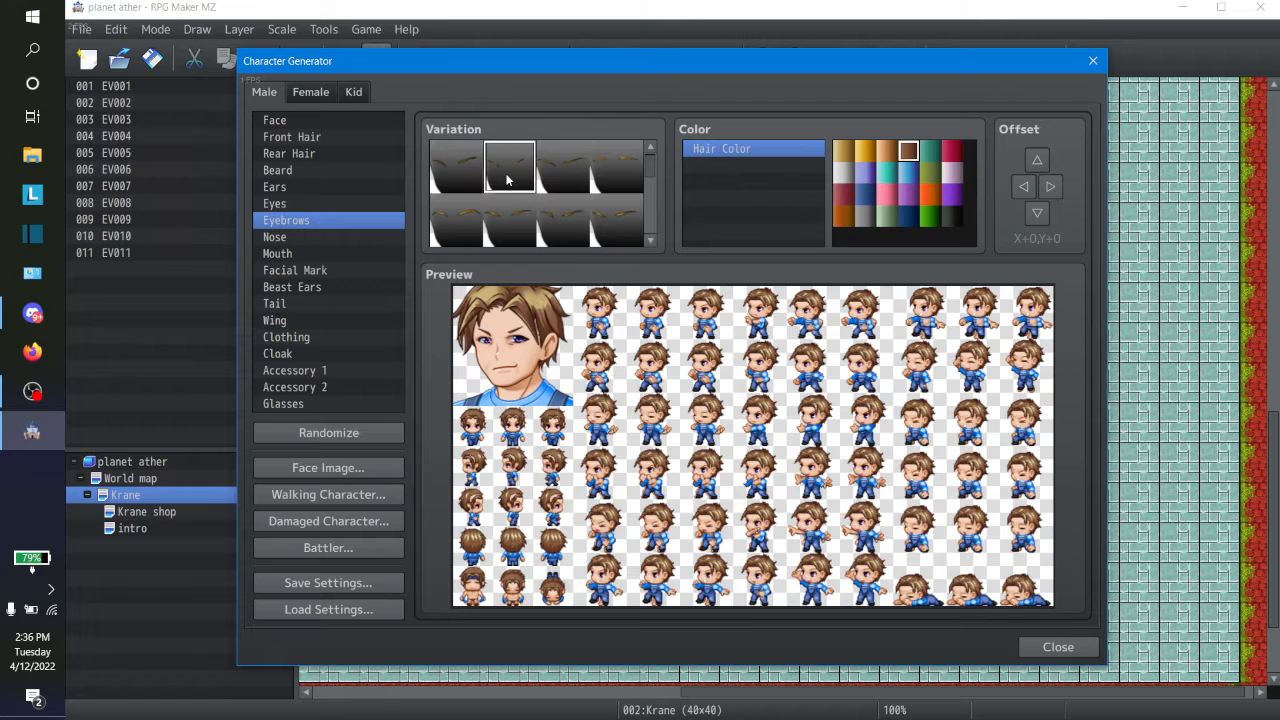
pyautogui.click(550, 177)
# Compare facial mark variations and set the third one in the first row
pyautogui.click(283, 238)
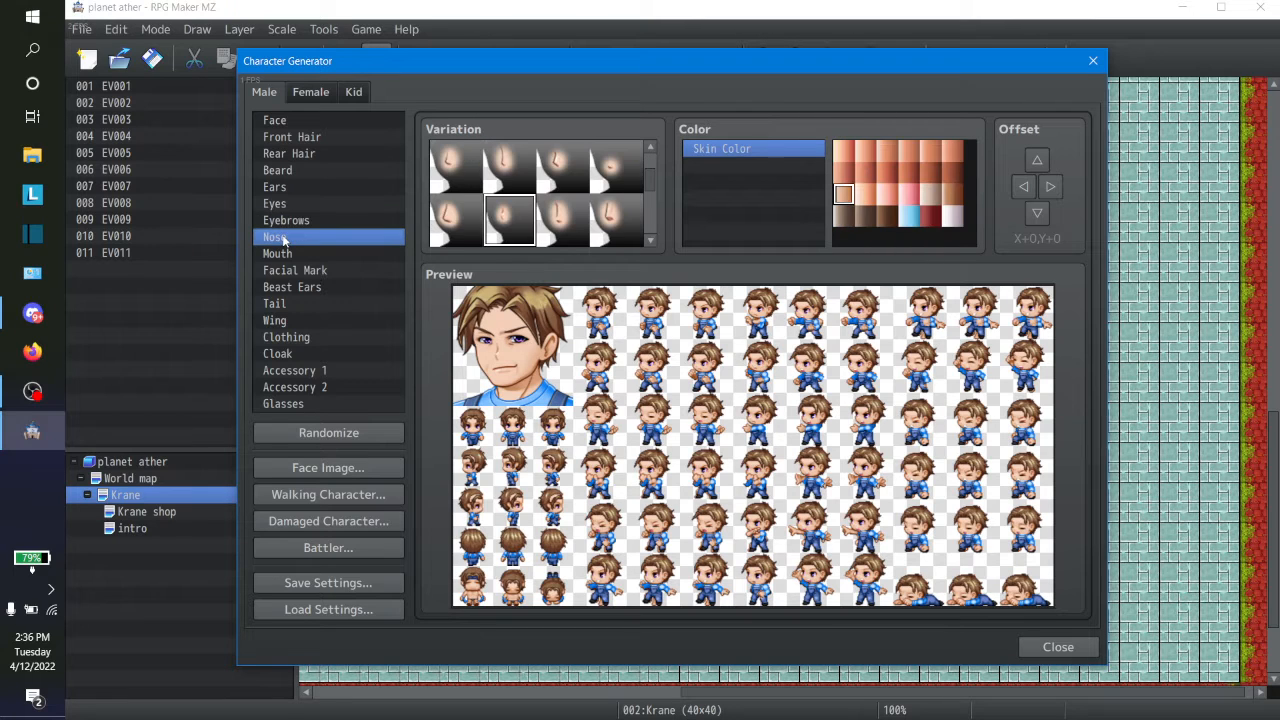
pyautogui.click(283, 254)
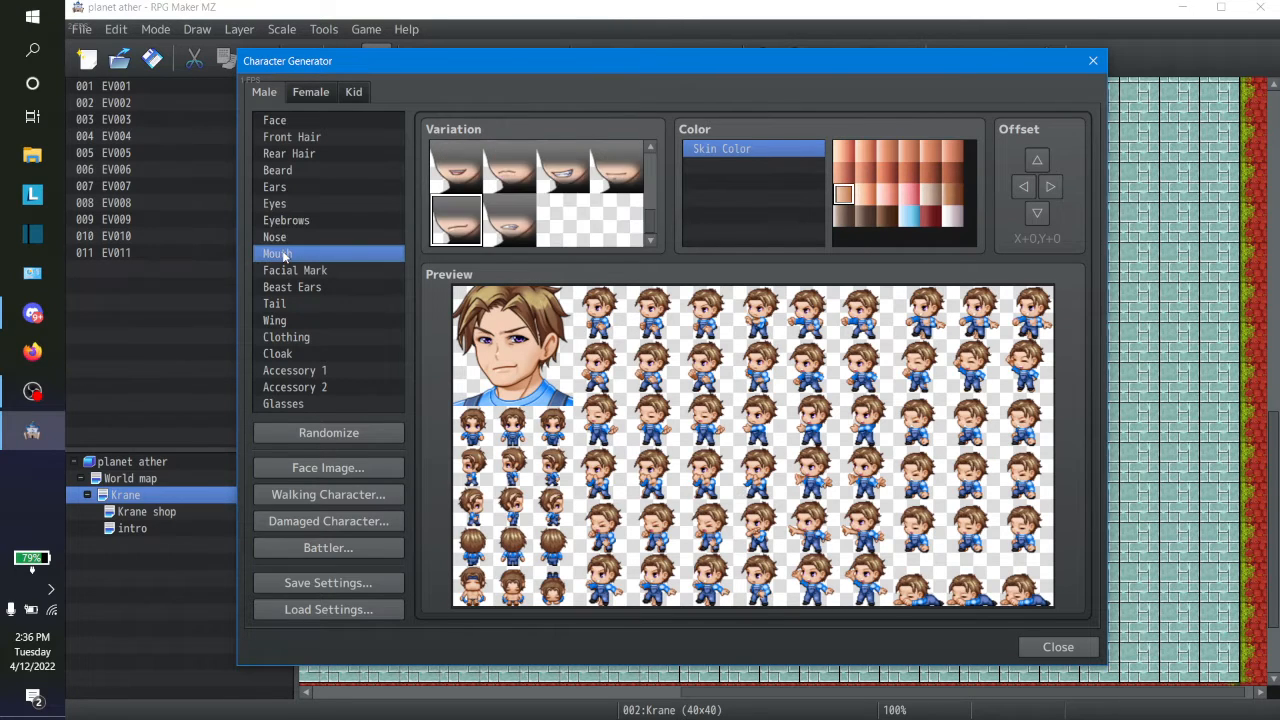
pyautogui.click(309, 273)
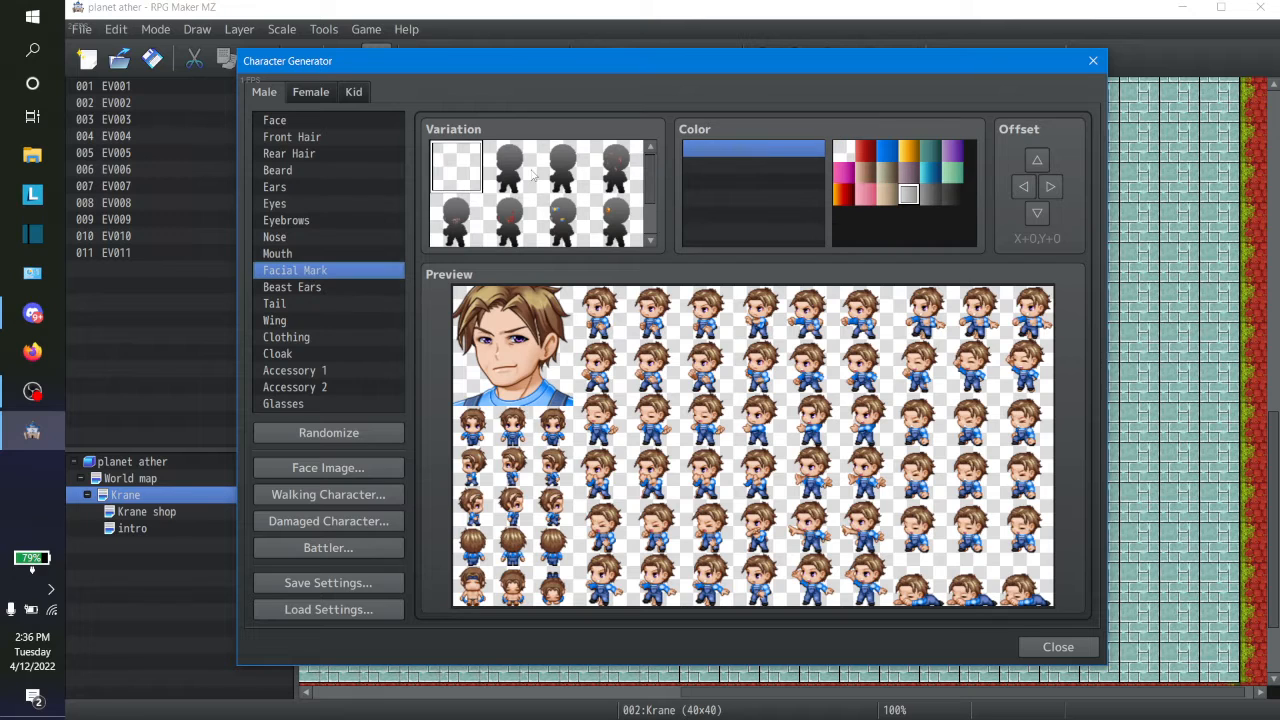
pyautogui.click(535, 175)
pyautogui.click(529, 209)
pyautogui.click(510, 175)
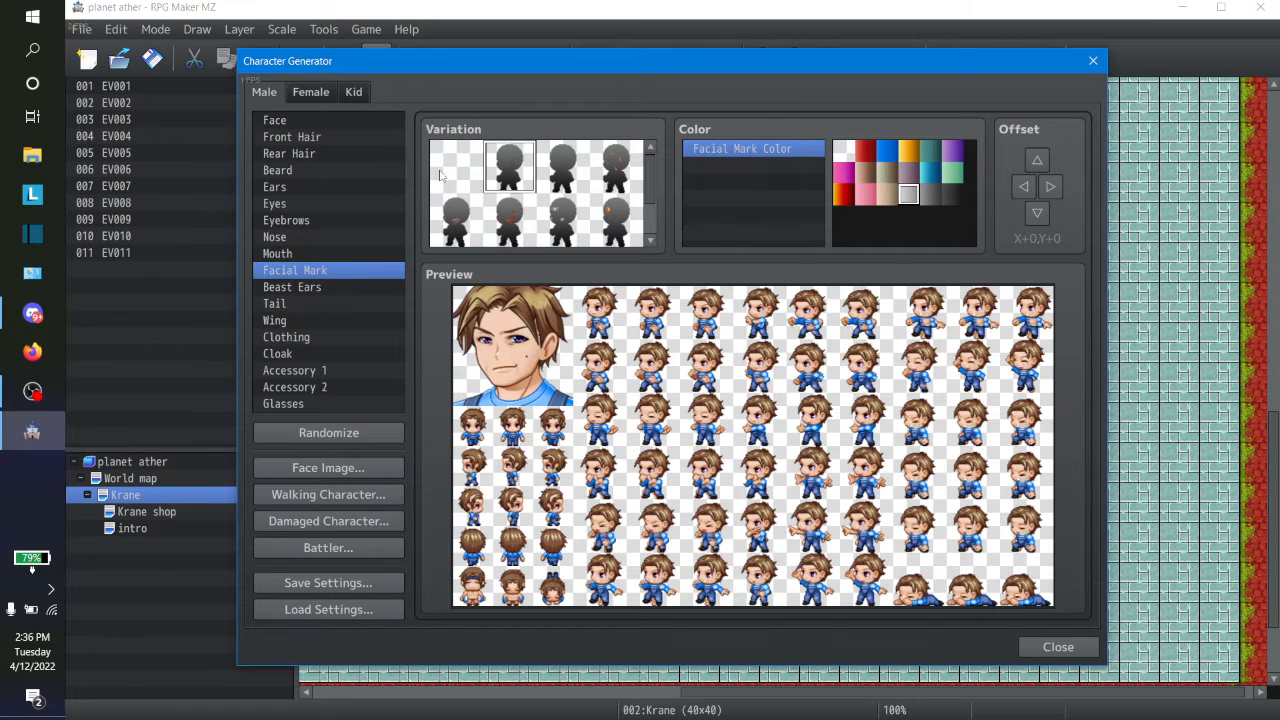
pyautogui.click(555, 188)
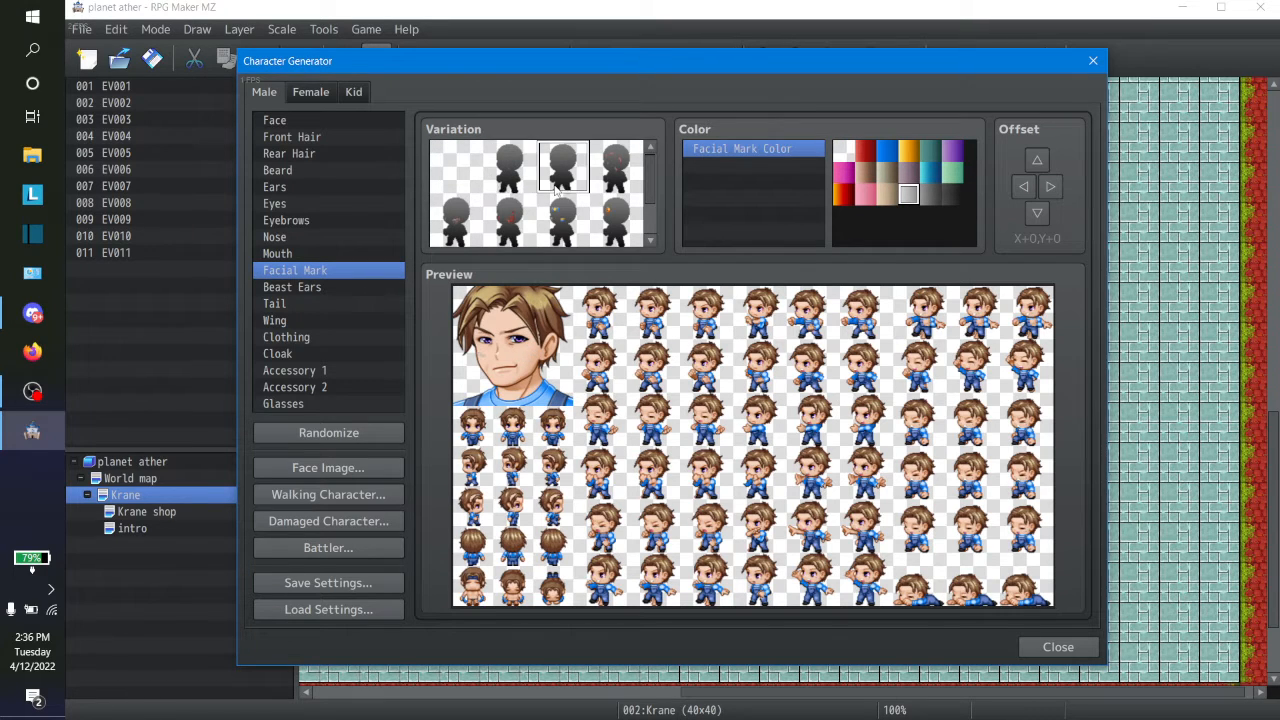
# Try other mouth variations, including the gritted teeth, and return to the closed mouth starting the second row
pyautogui.click(300, 254)
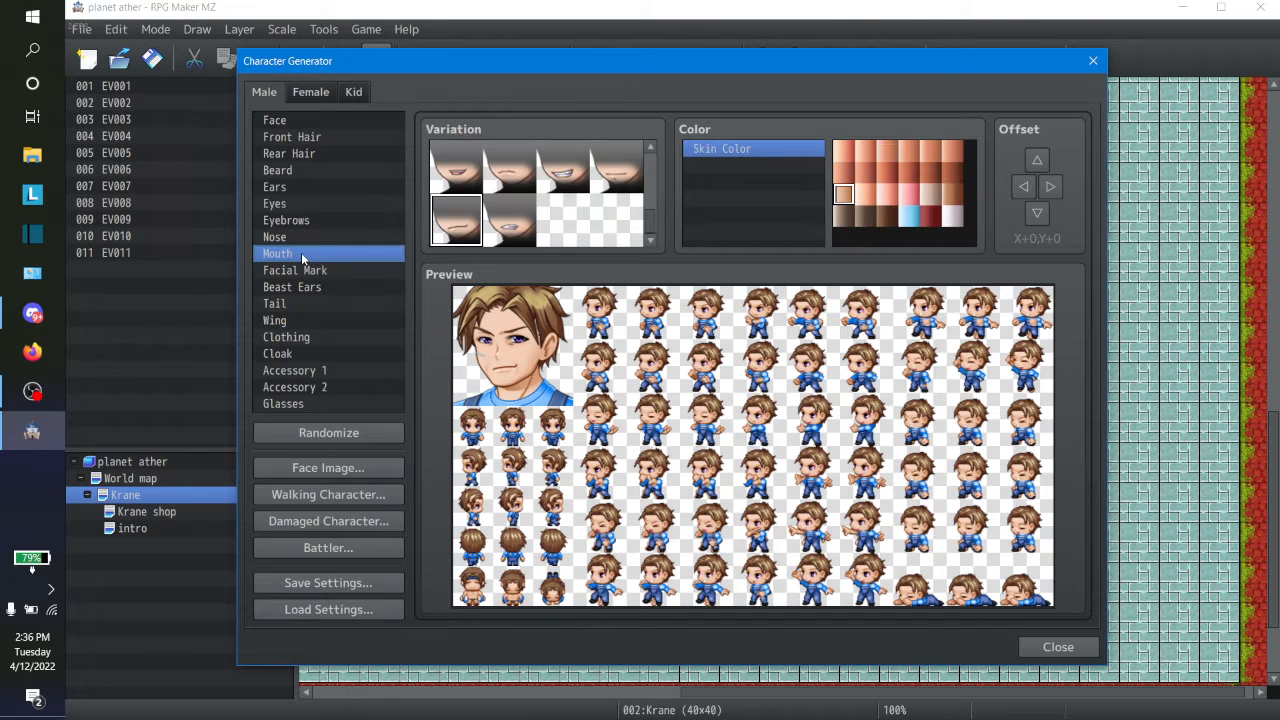
pyautogui.click(478, 178)
pyautogui.click(510, 240)
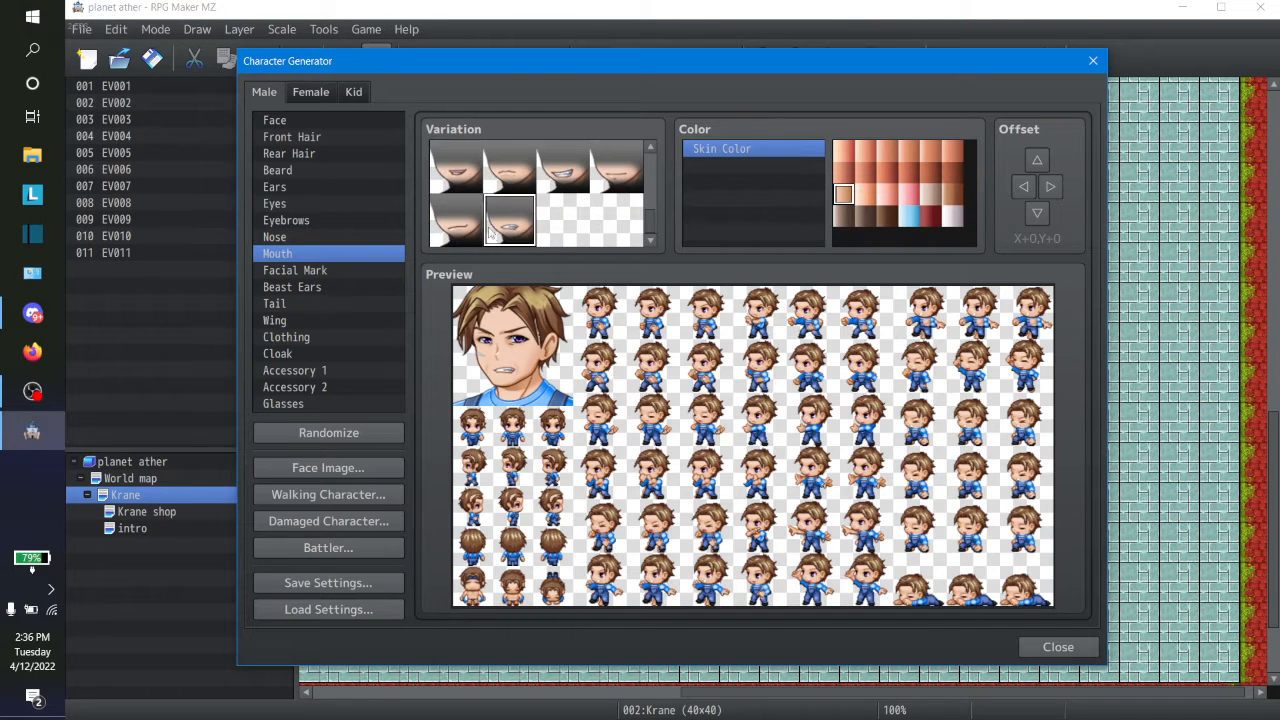
pyautogui.click(461, 228)
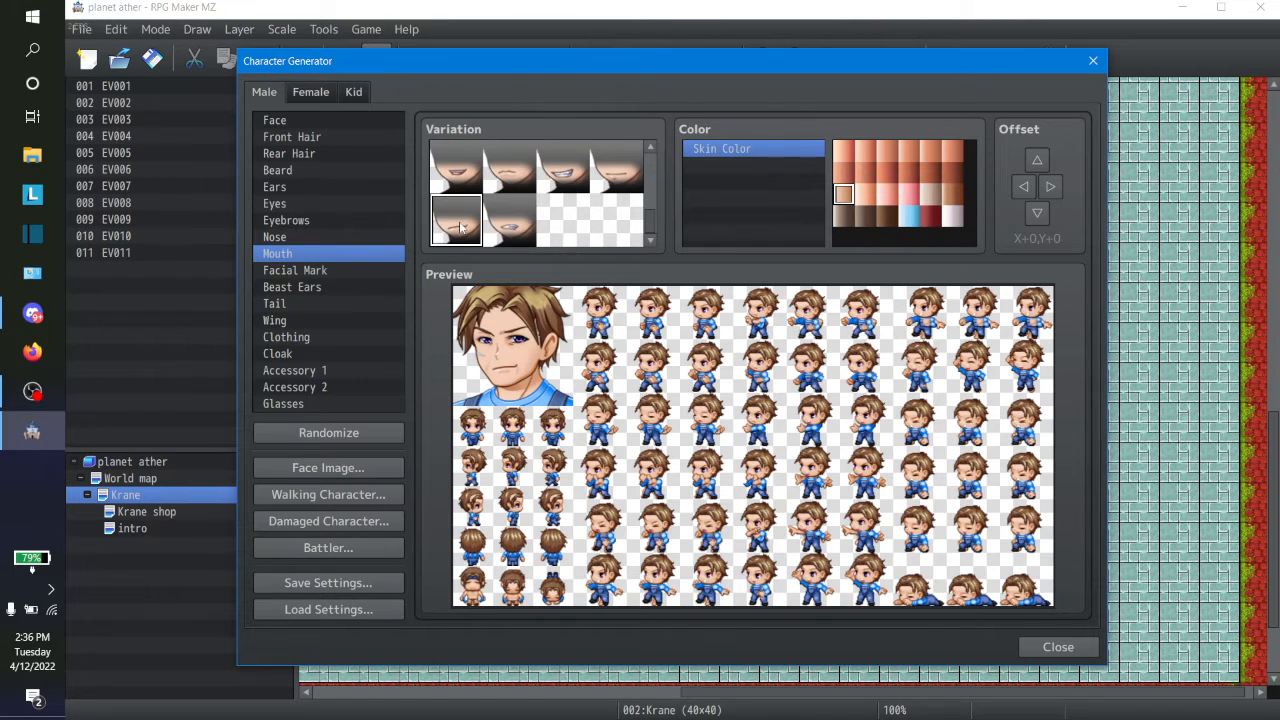
# Compare several nose variations and set the first one in the first row
pyautogui.click(285, 237)
pyautogui.click(502, 157)
pyautogui.click(463, 165)
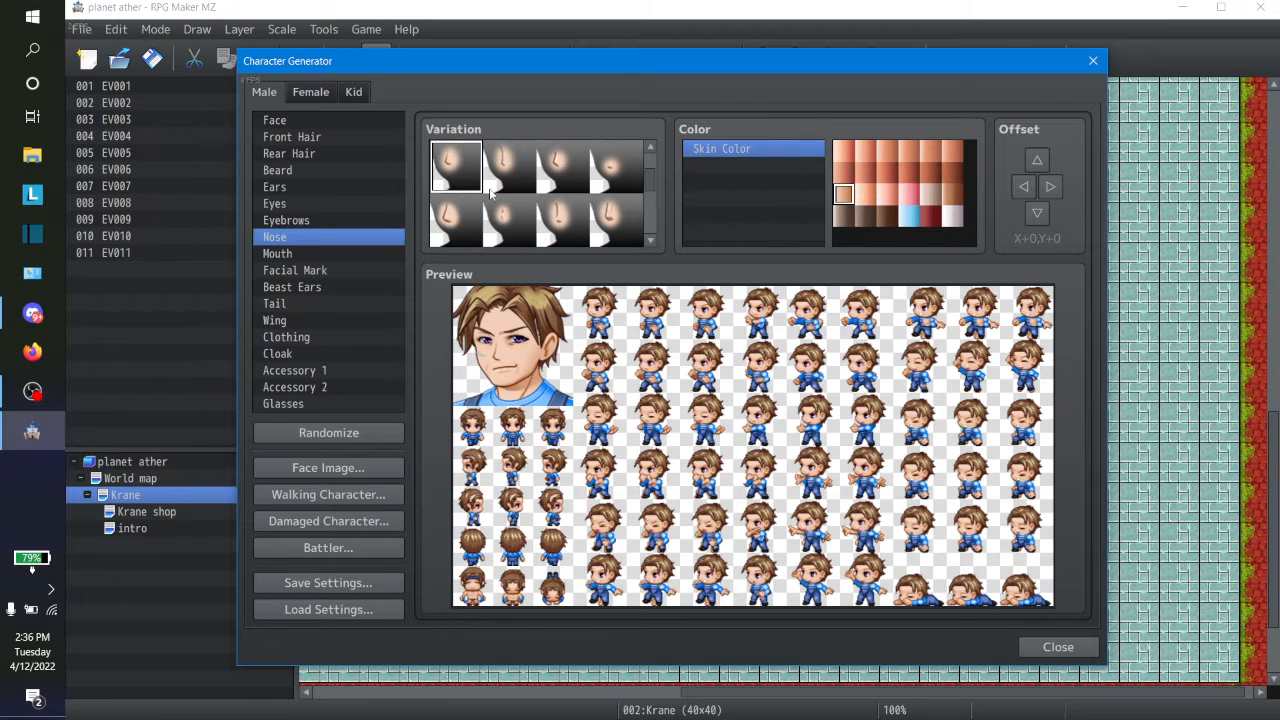
pyautogui.click(492, 190)
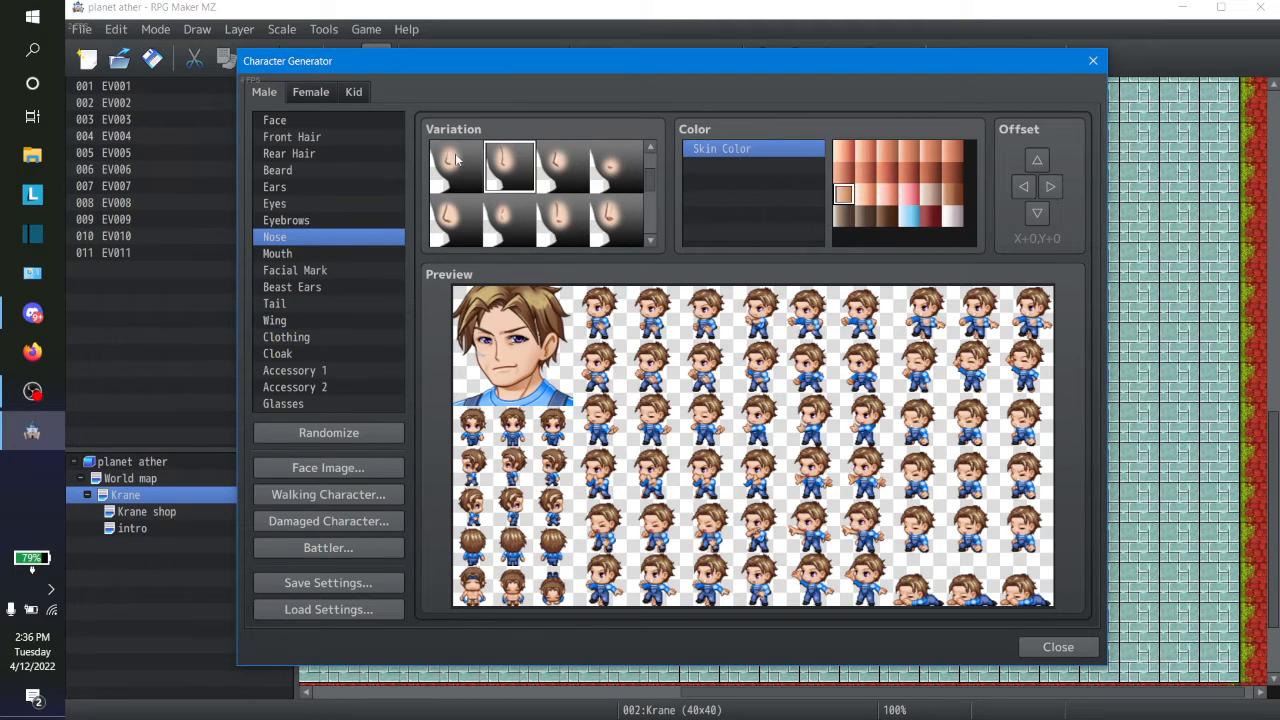
pyautogui.click(458, 160)
pyautogui.click(514, 189)
pyautogui.click(532, 213)
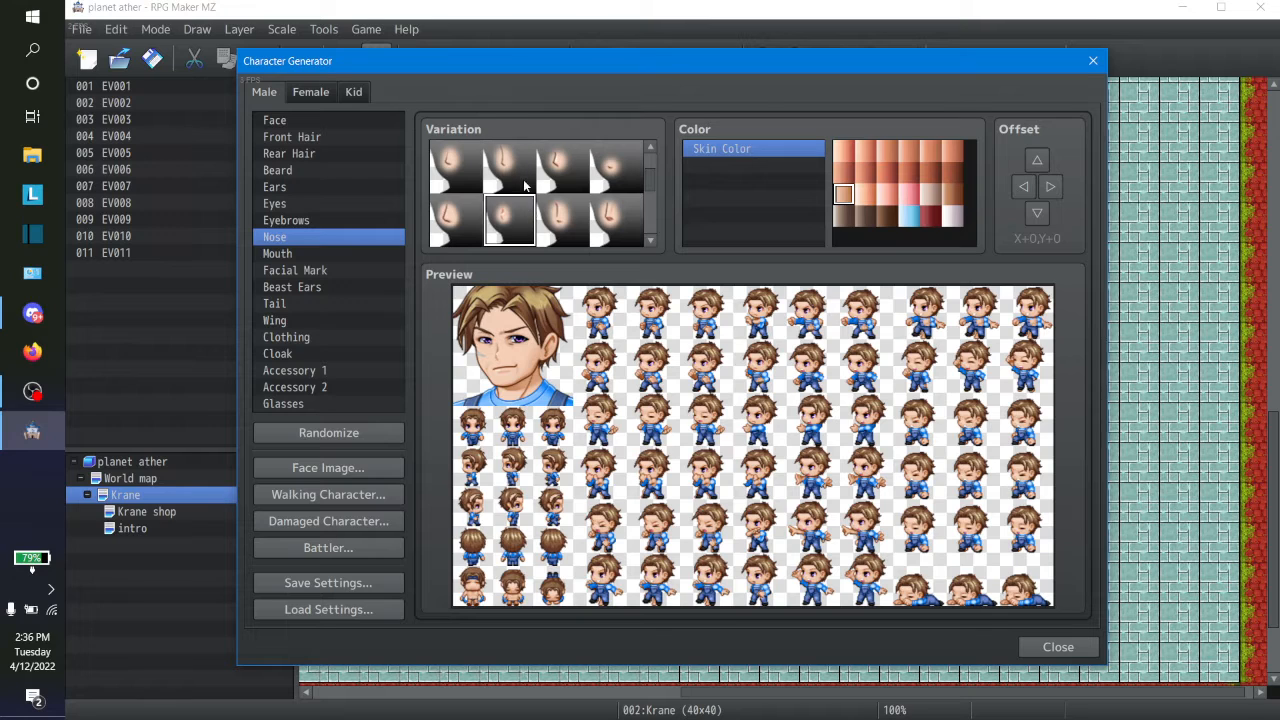
pyautogui.click(460, 180)
# Try several tail variations on the character and return to the empty variation without a tail
pyautogui.click(314, 304)
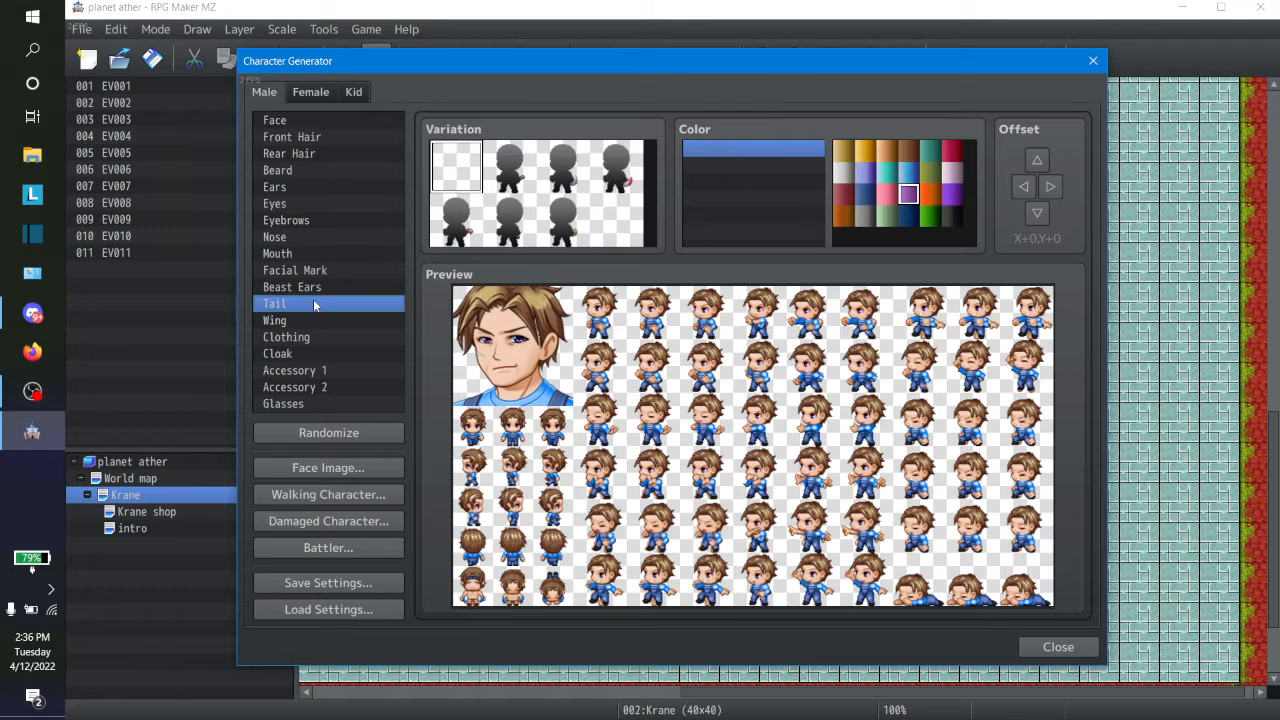
pyautogui.click(512, 180)
pyautogui.click(542, 180)
pyautogui.click(557, 235)
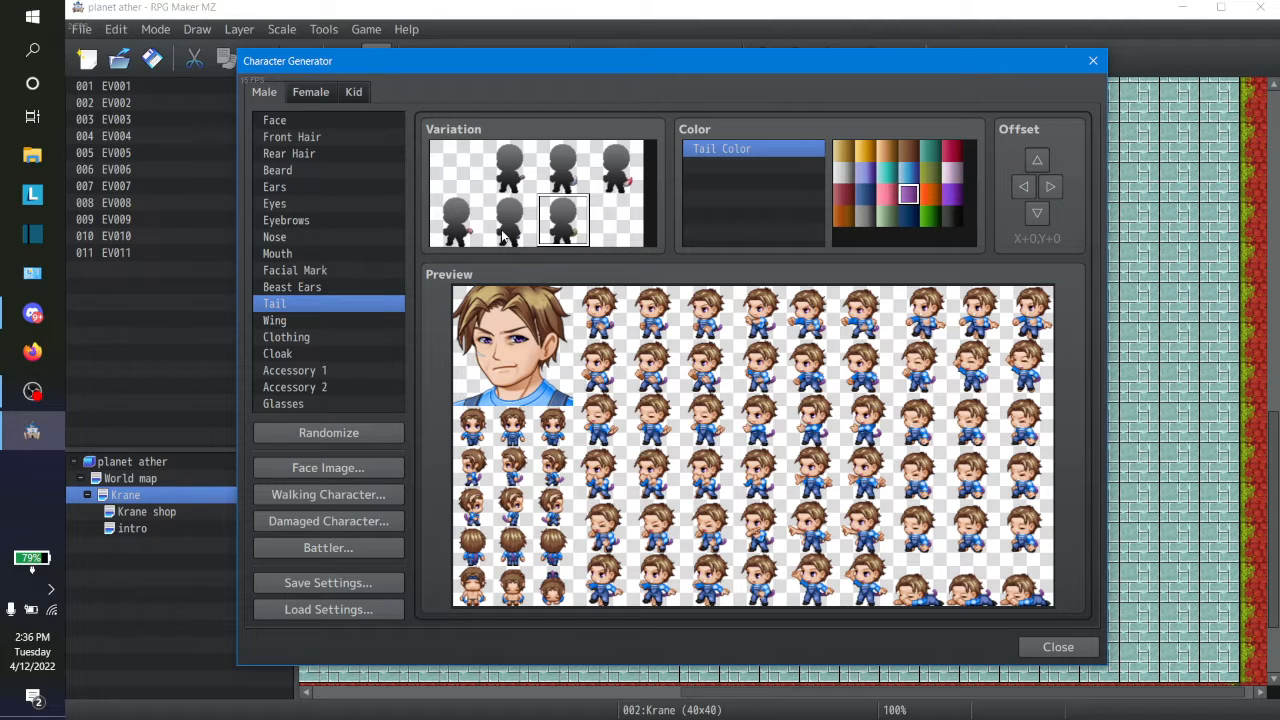
pyautogui.click(510, 220)
pyautogui.click(456, 220)
pyautogui.click(456, 166)
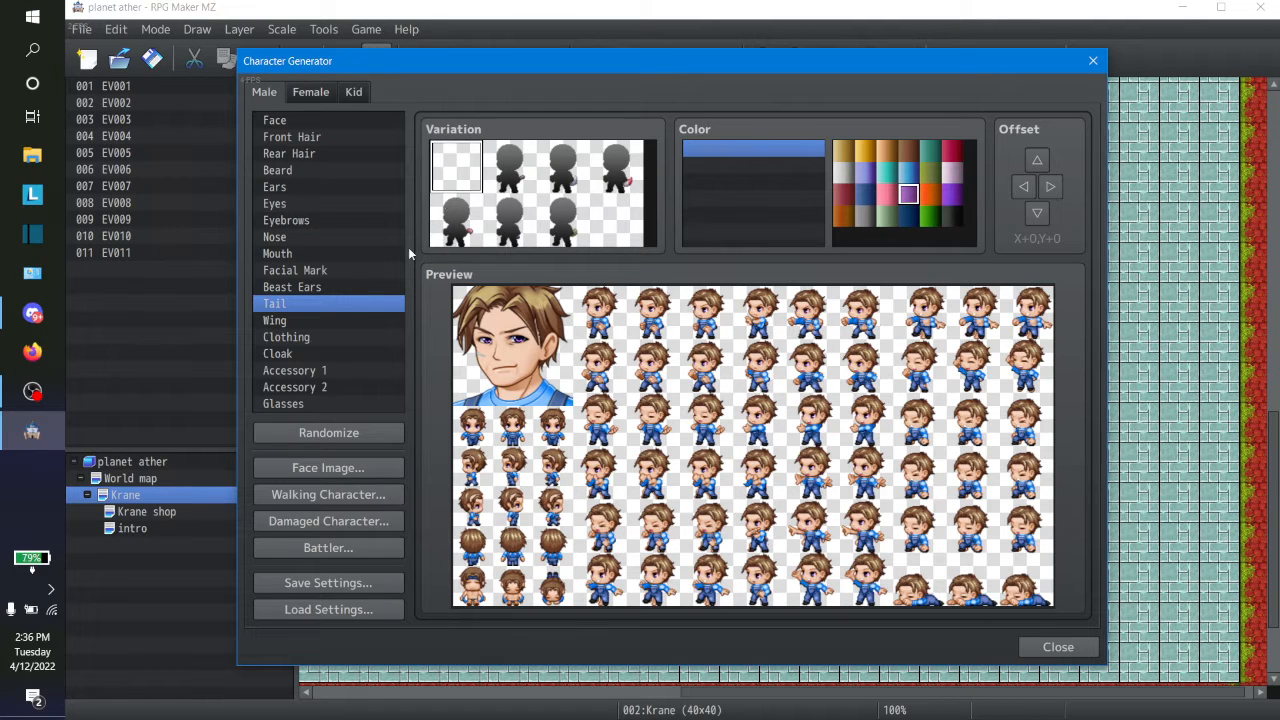
# Compare wing variations and give the character the first pair of wings, next to the empty variation
pyautogui.click(310, 321)
pyautogui.click(508, 222)
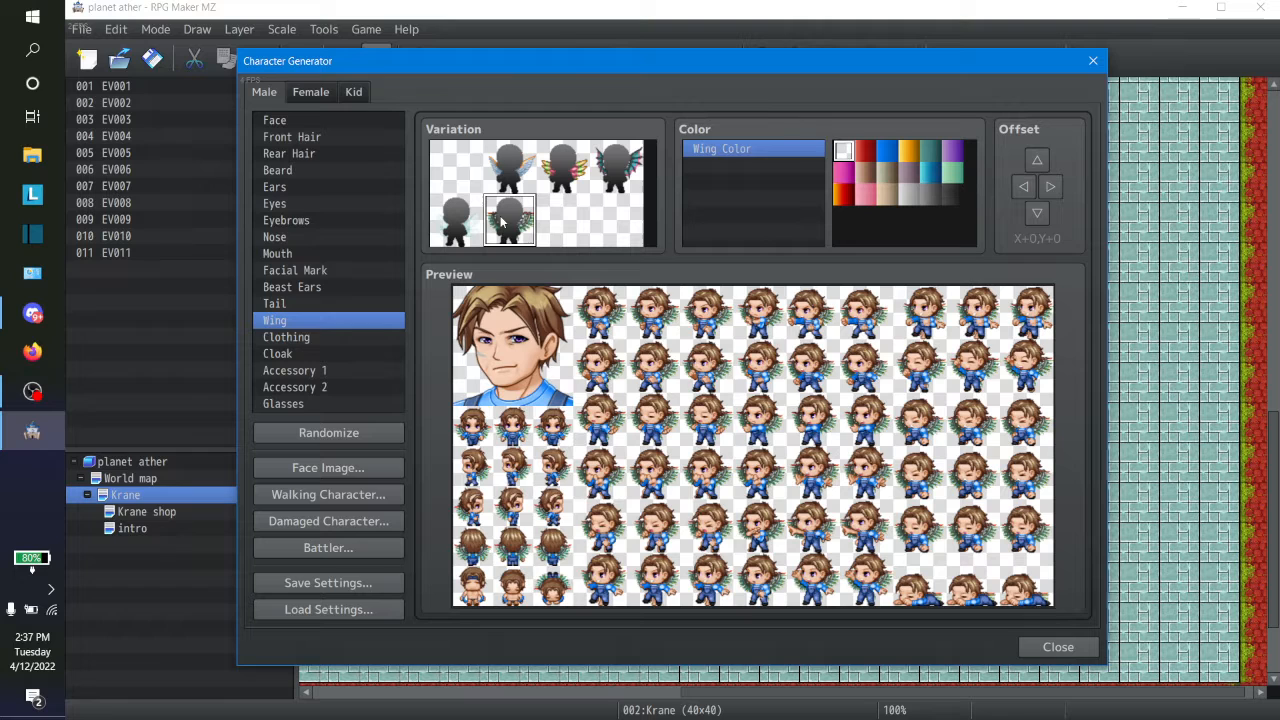
pyautogui.click(530, 170)
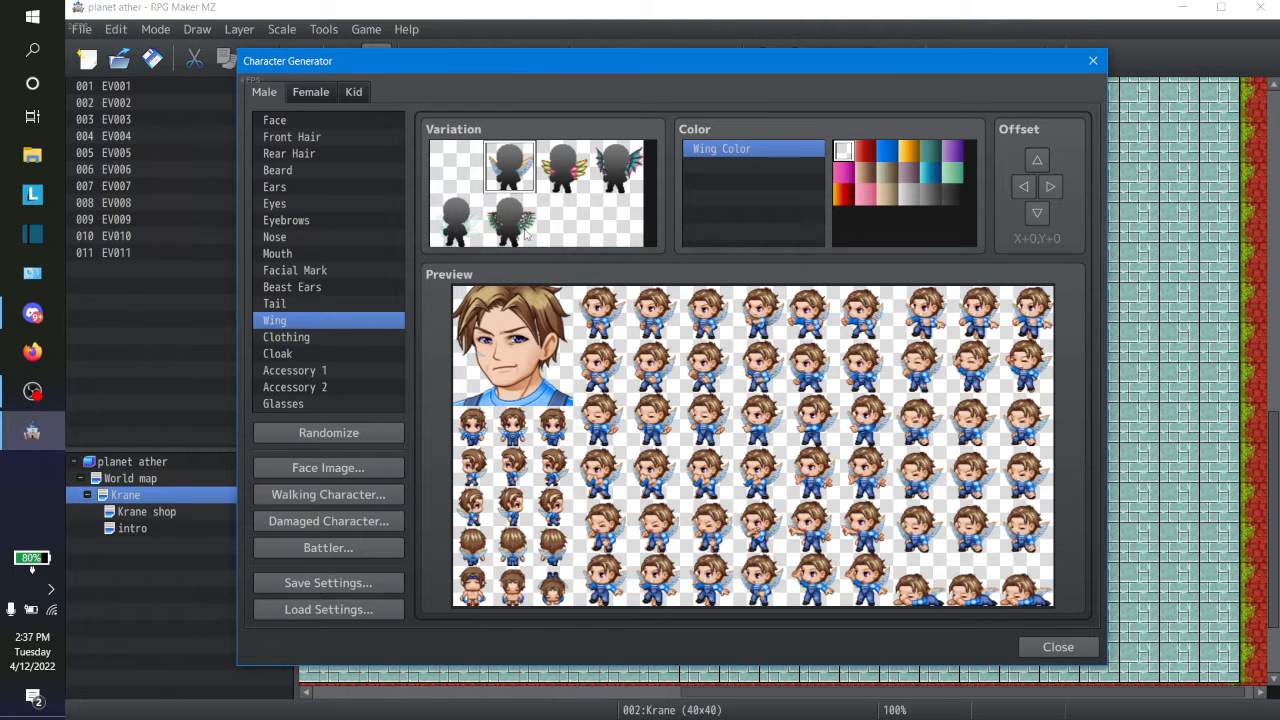
pyautogui.click(574, 178)
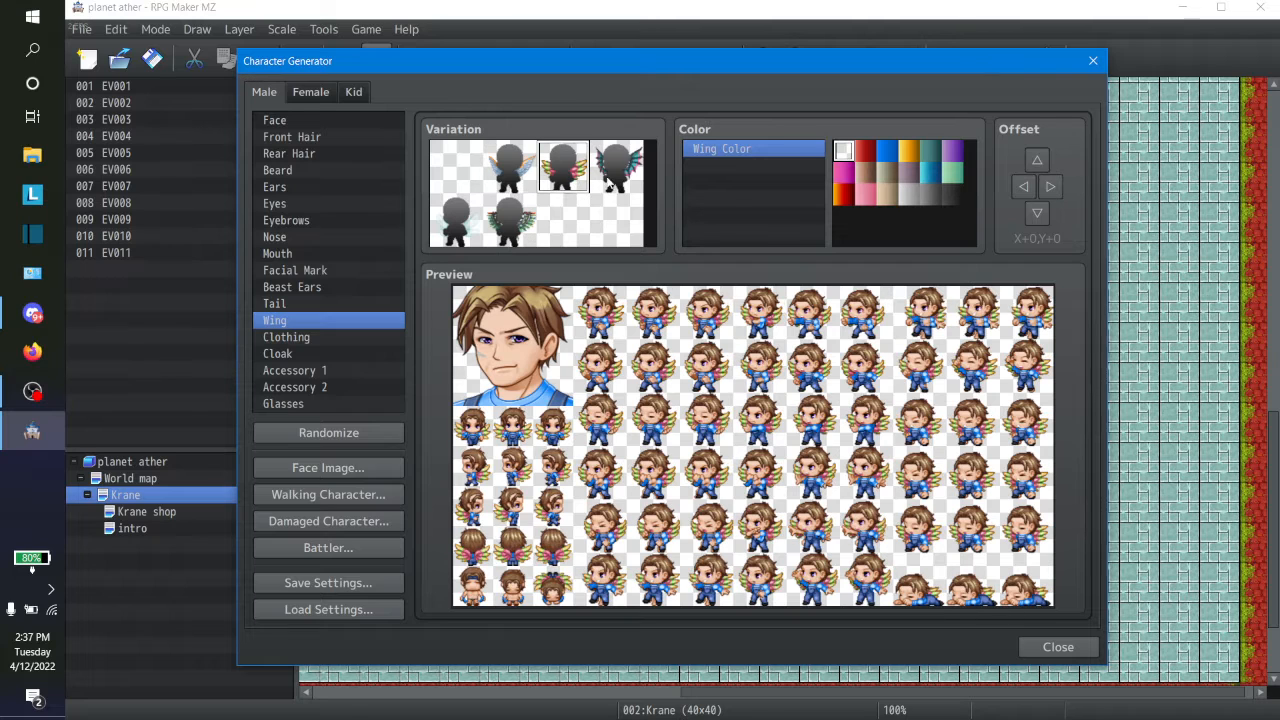
pyautogui.click(528, 178)
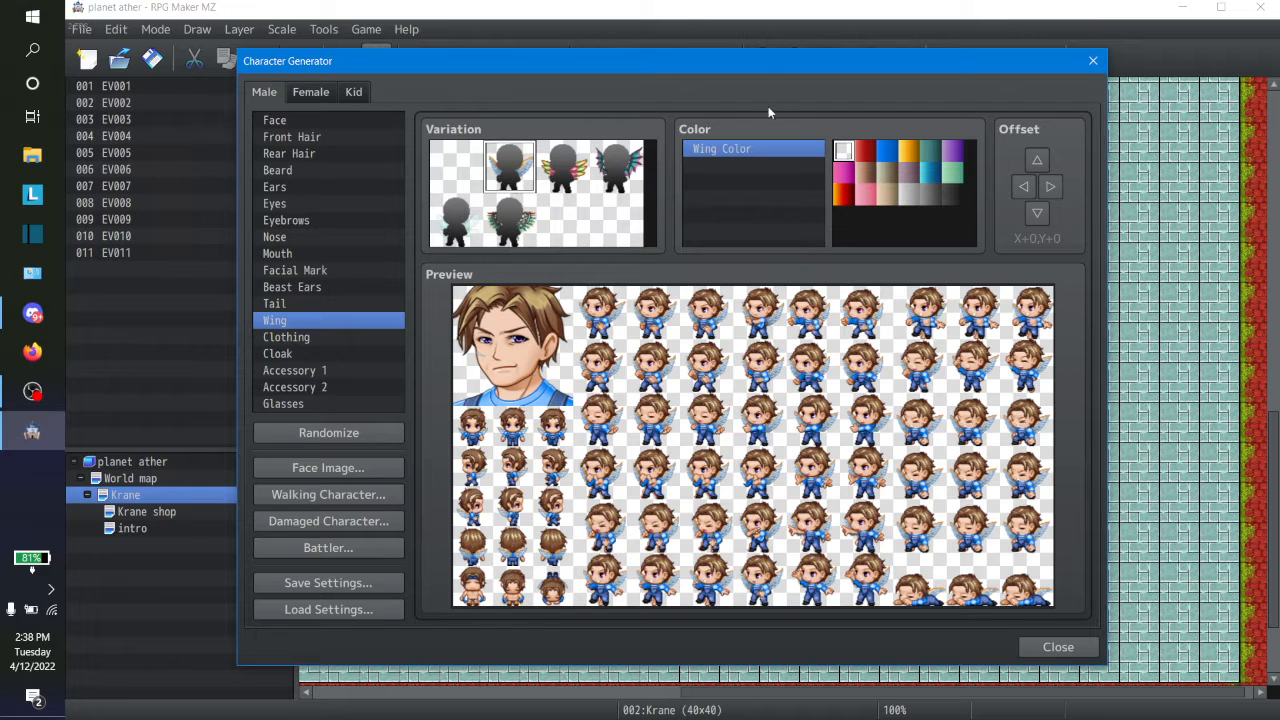
# Compare wing colors and set the light gray swatch, fourth in the third palette row
pyautogui.click(859, 152)
pyautogui.click(842, 152)
pyautogui.click(865, 154)
pyautogui.click(908, 194)
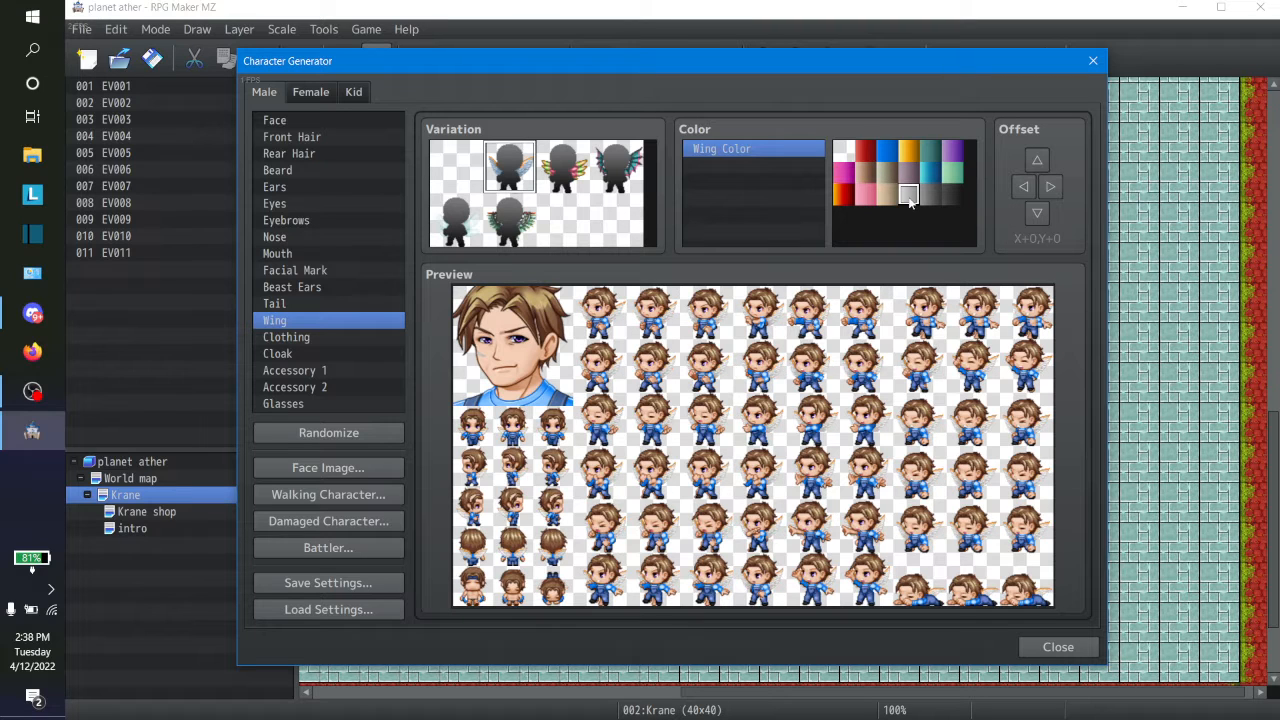
# Try the dark gray wing color, then set the wings to the dark red swatch, second in the first palette row
pyautogui.click(930, 194)
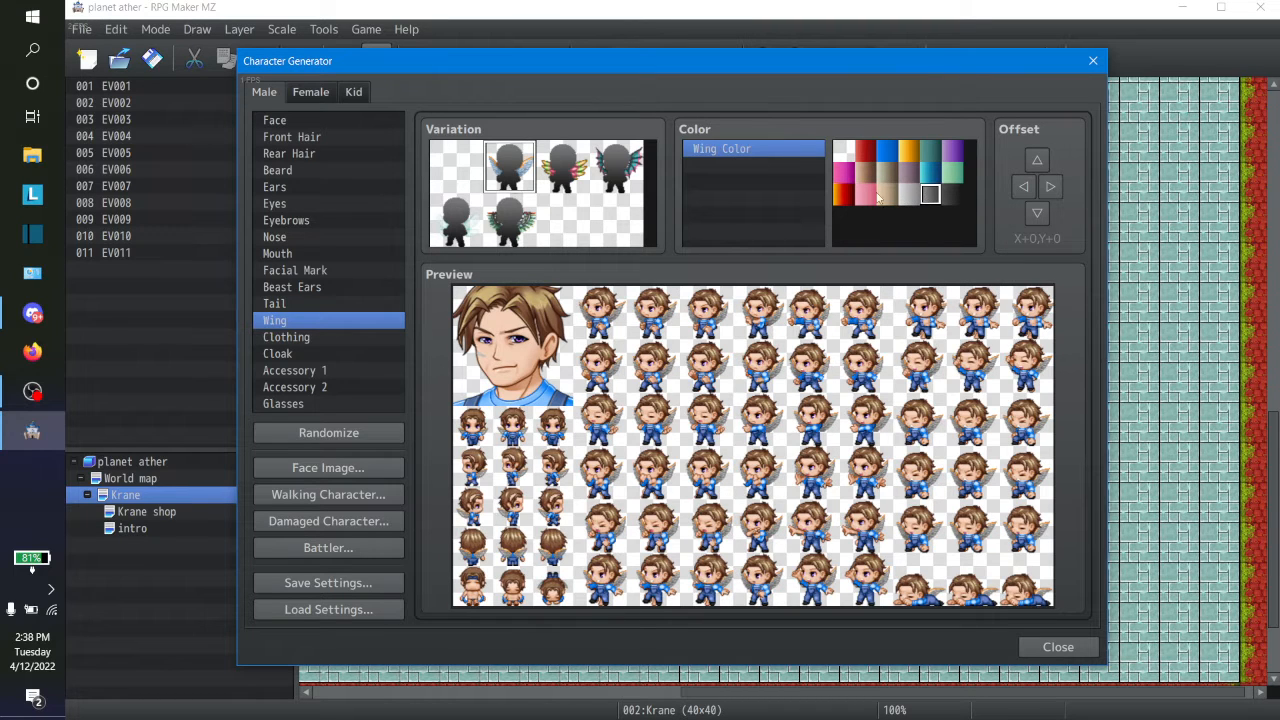
pyautogui.click(866, 152)
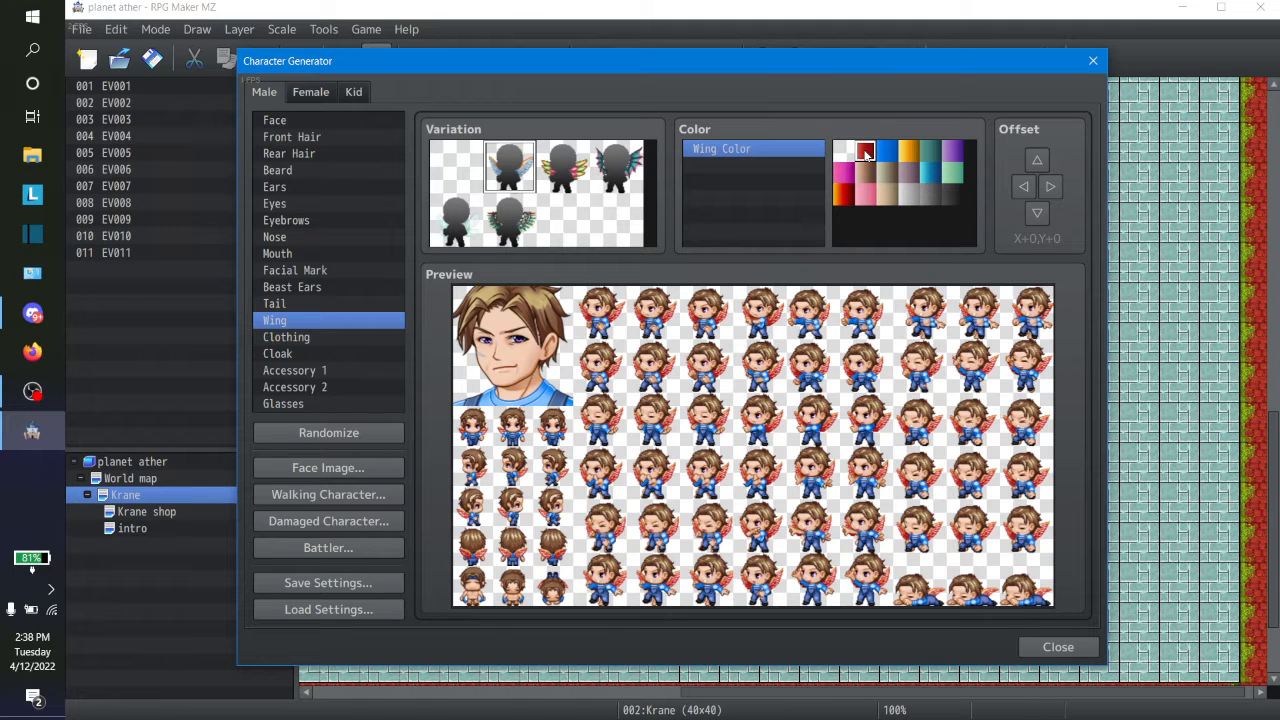
# Compare the clothing variations near the end of the list and dress the character in the striped shirt outfit
pyautogui.click(350, 340)
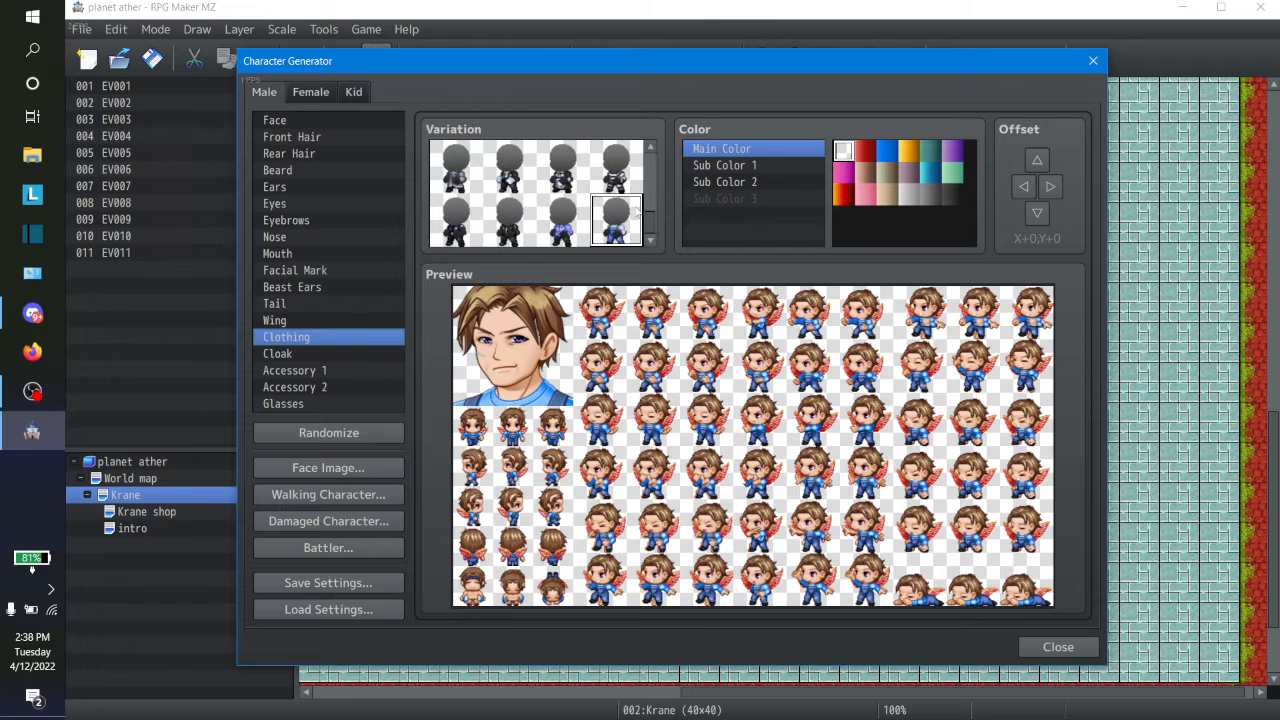
pyautogui.scroll(-3, 650, 233)
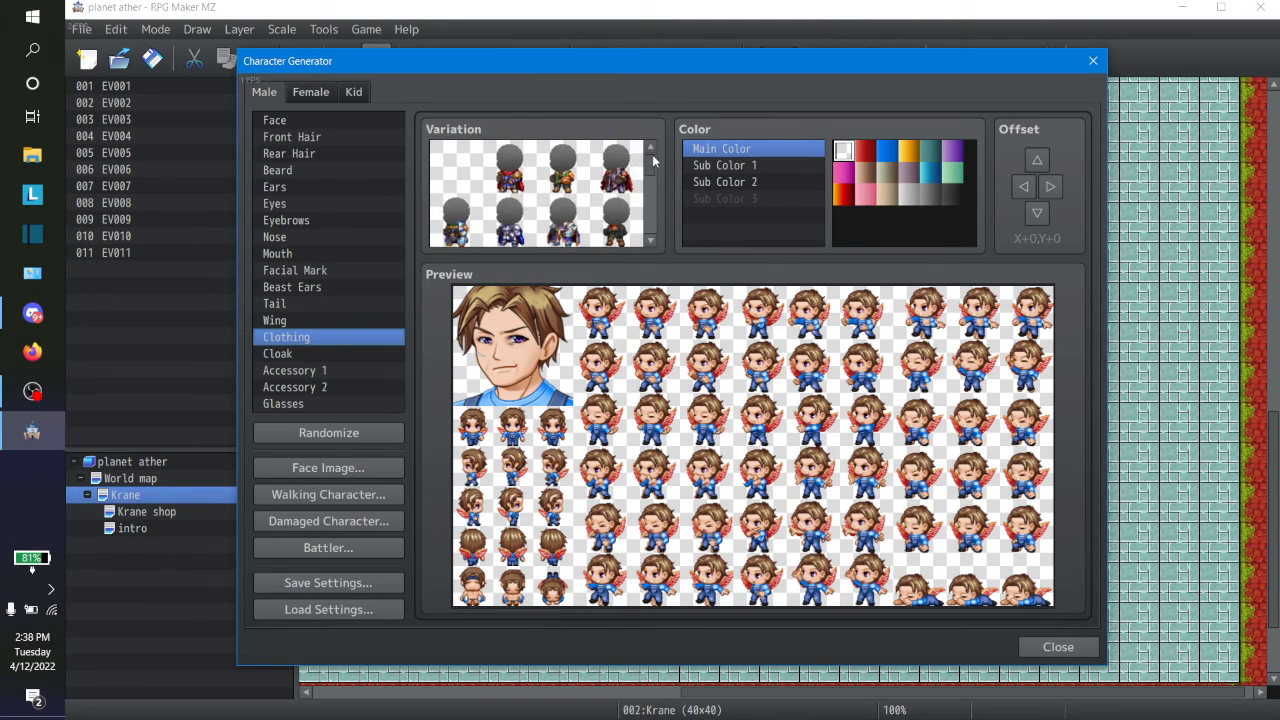
pyautogui.scroll(-2, 650, 214)
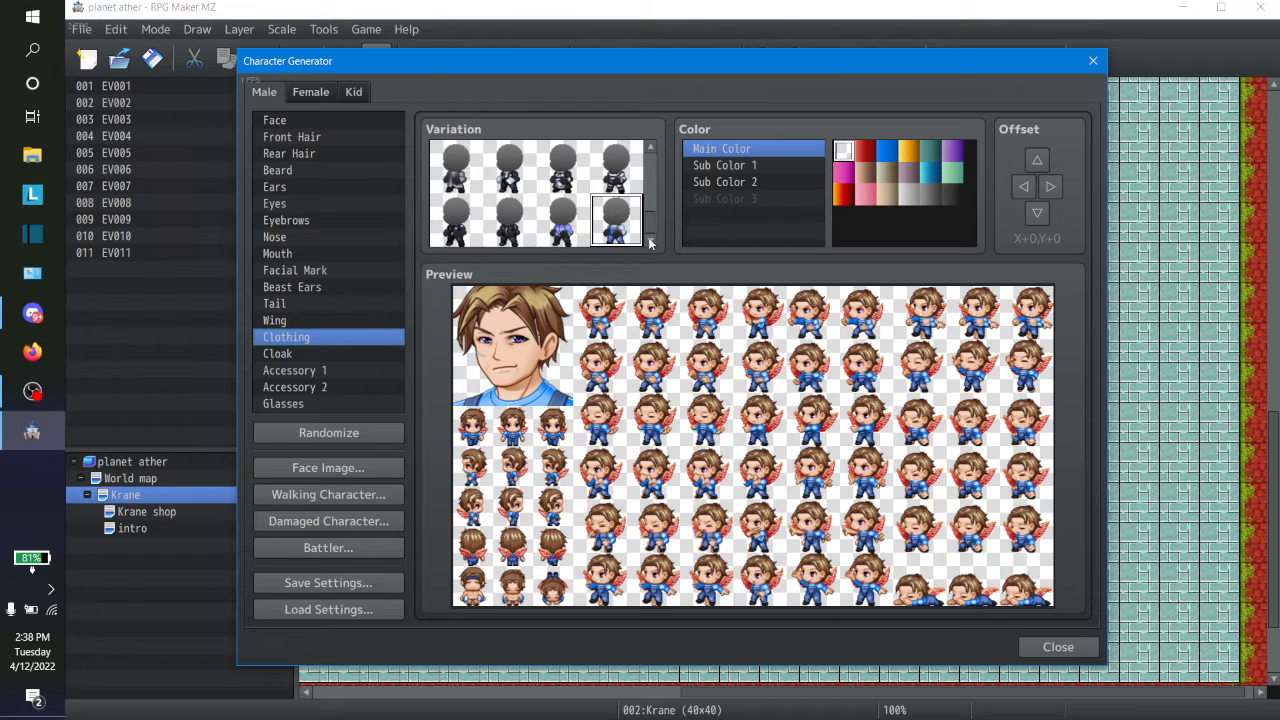
pyautogui.click(562, 236)
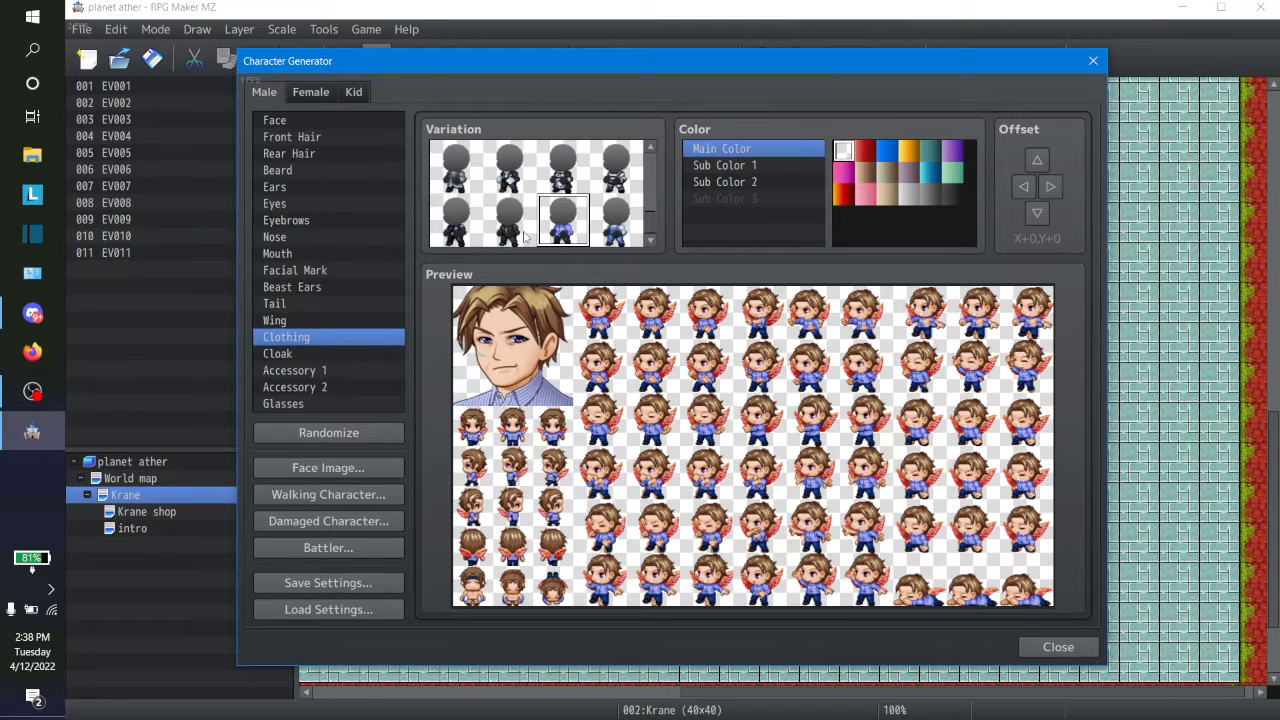
pyautogui.click(527, 234)
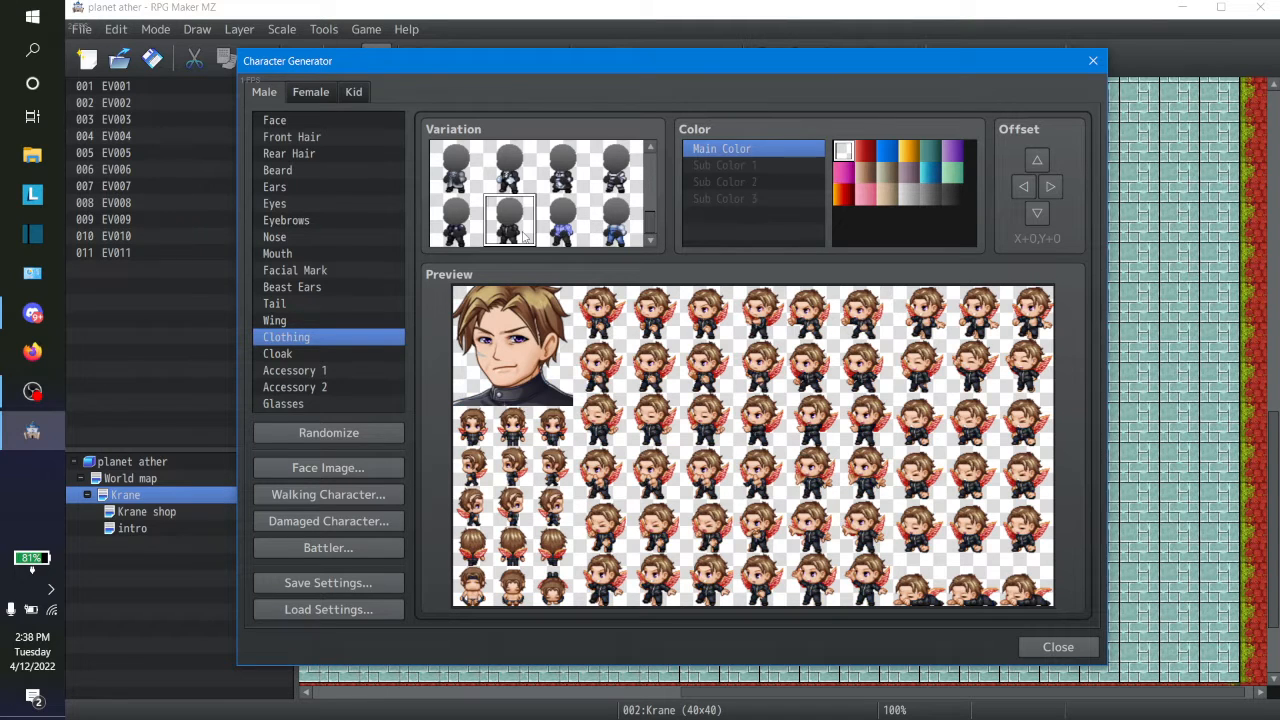
pyautogui.click(462, 205)
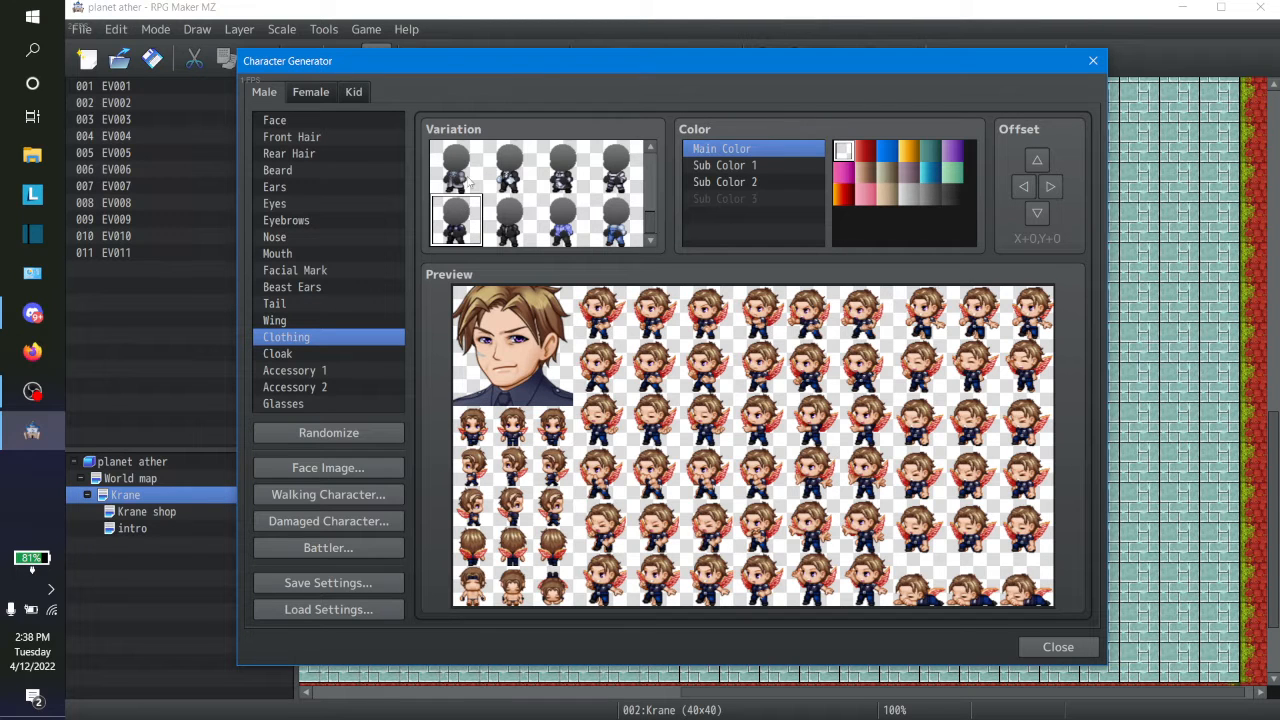
pyautogui.click(470, 181)
pyautogui.click(512, 181)
pyautogui.click(547, 184)
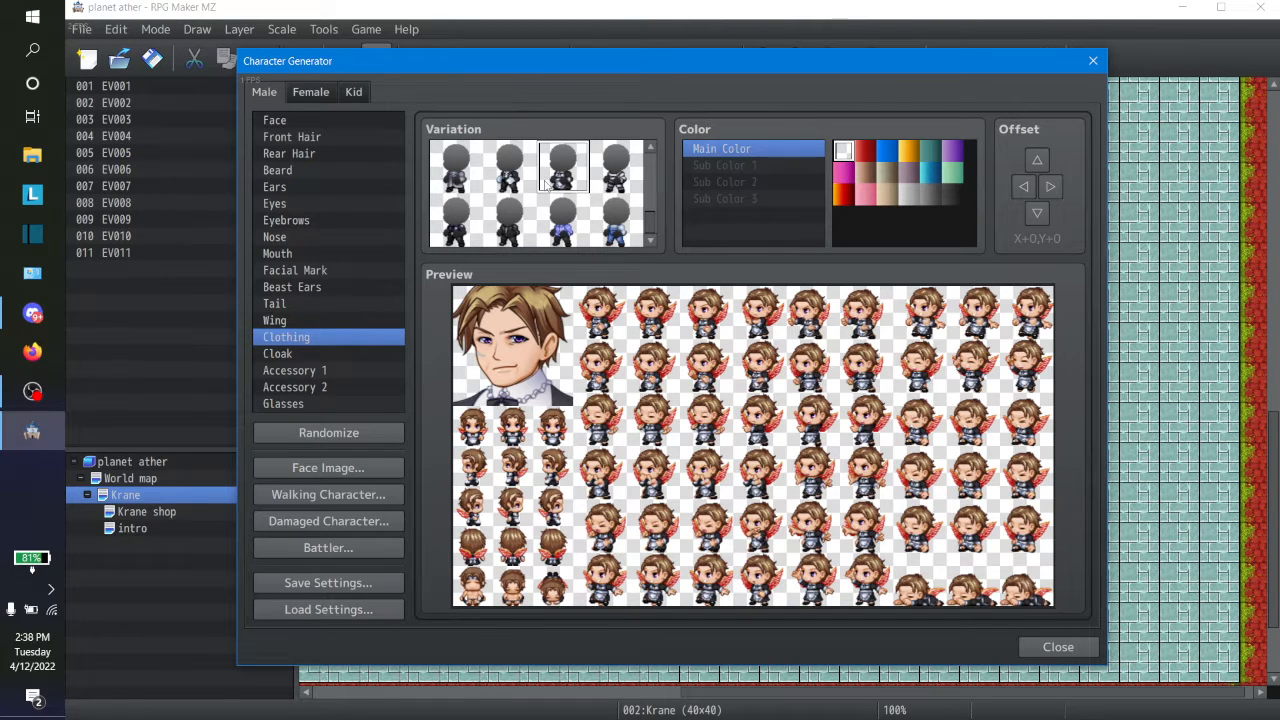
pyautogui.click(605, 183)
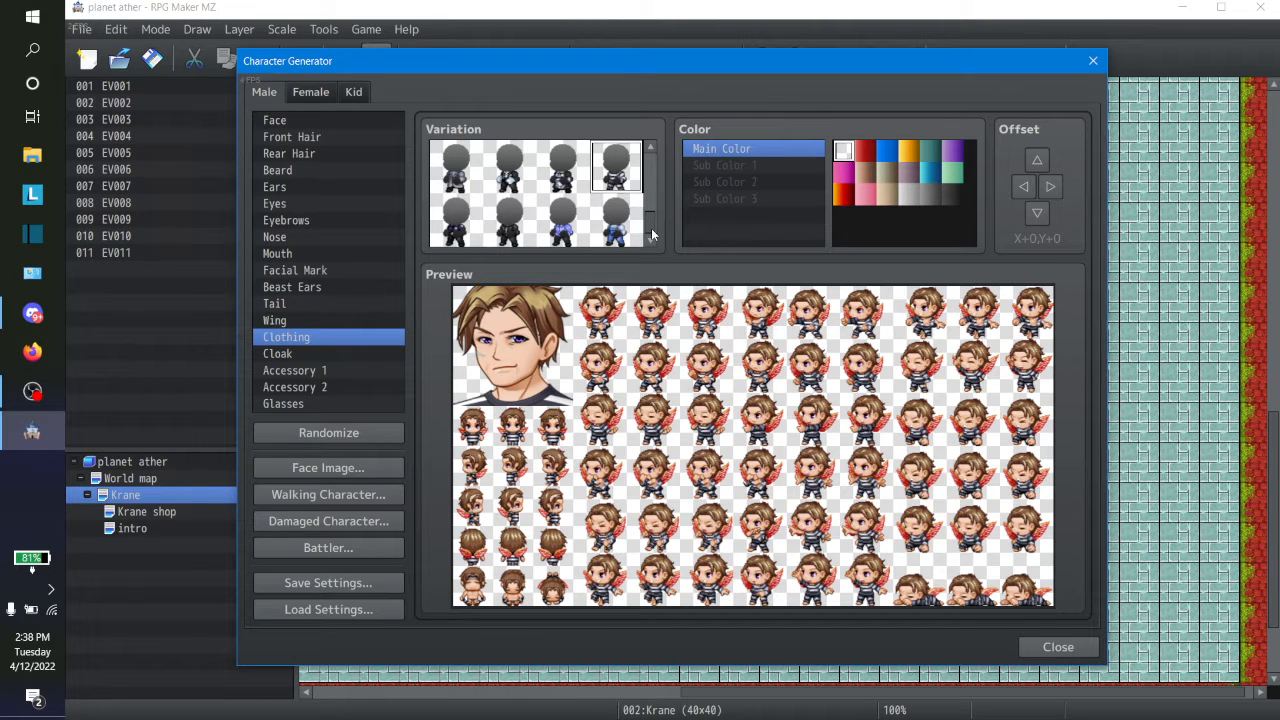
# Compare the white and dark red main colors on the striped outfit and set dark red
pyautogui.click(860, 155)
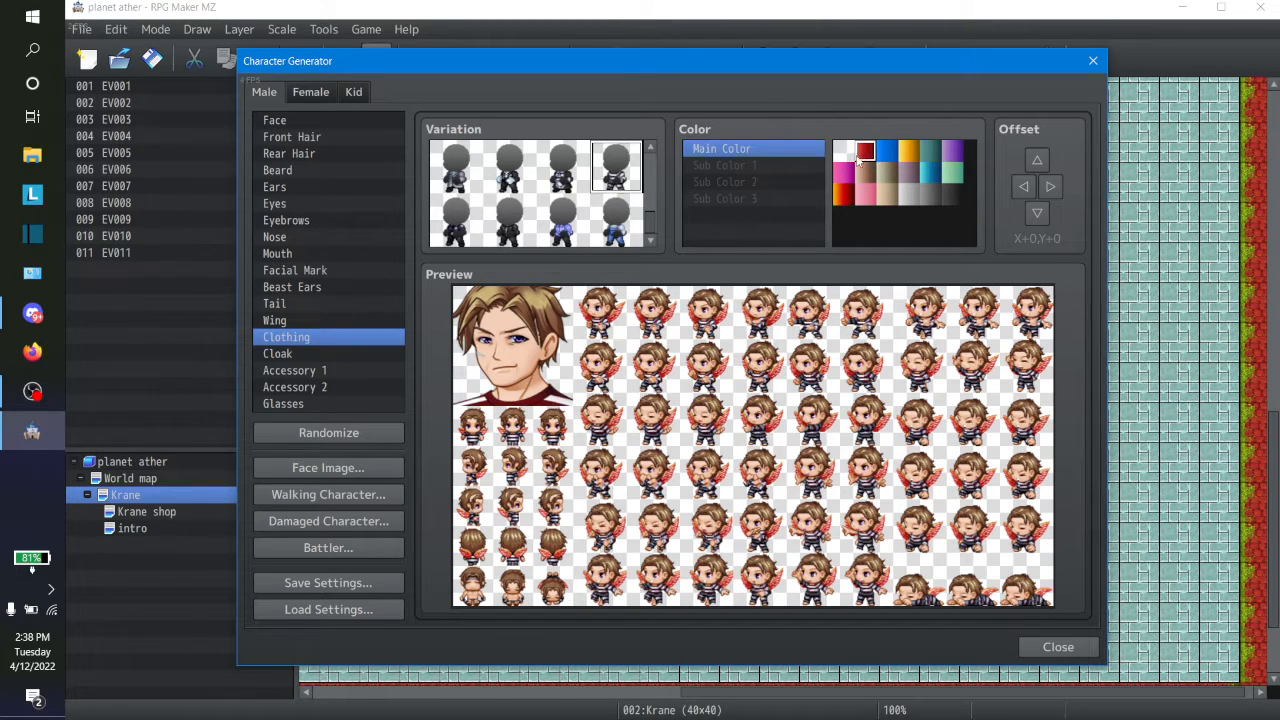
pyautogui.click(846, 158)
pyautogui.click(868, 159)
# Try the scarf and armor clothing variations from earlier in the list, then put on the fur-collared coat
pyautogui.scroll(-1, 655, 211)
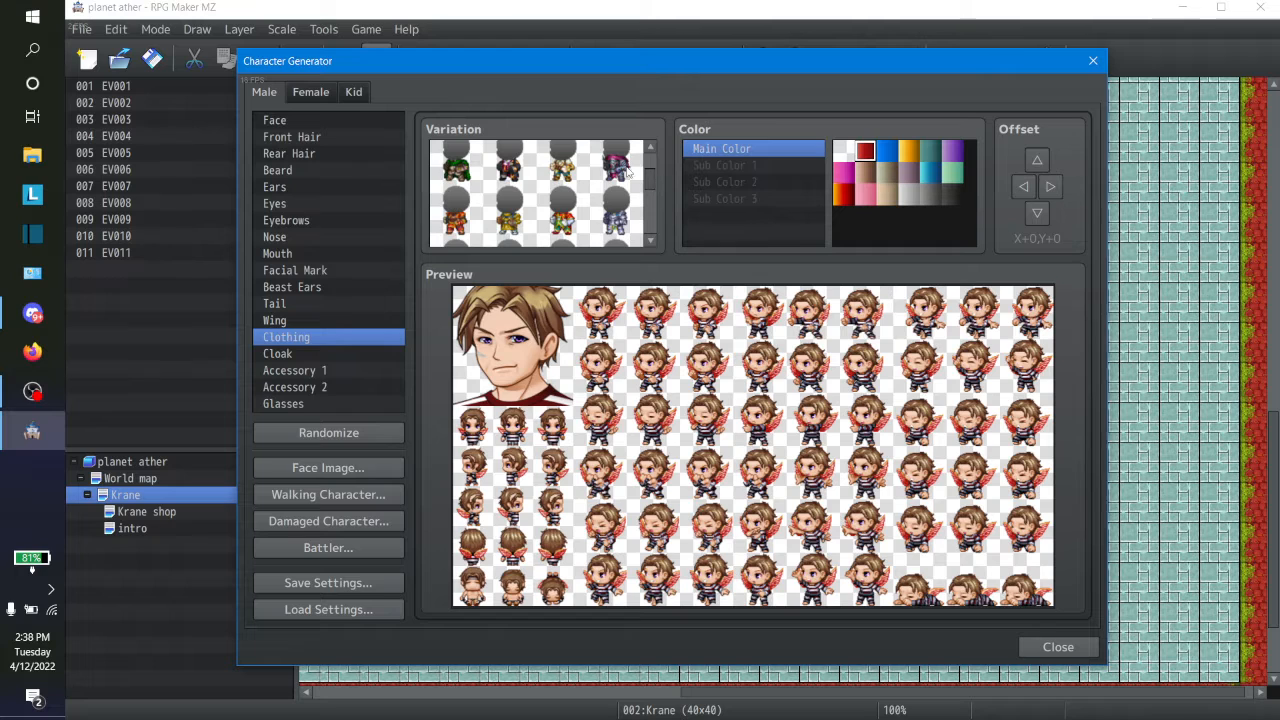
pyautogui.click(621, 170)
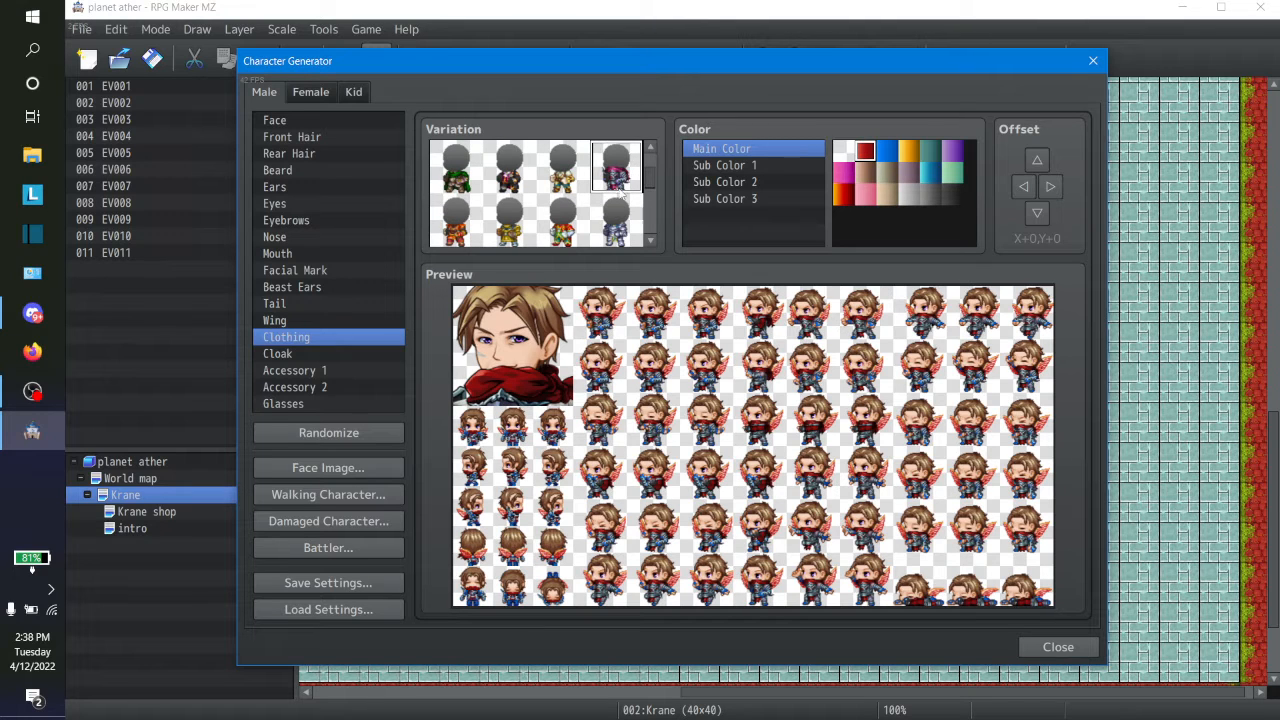
pyautogui.click(615, 238)
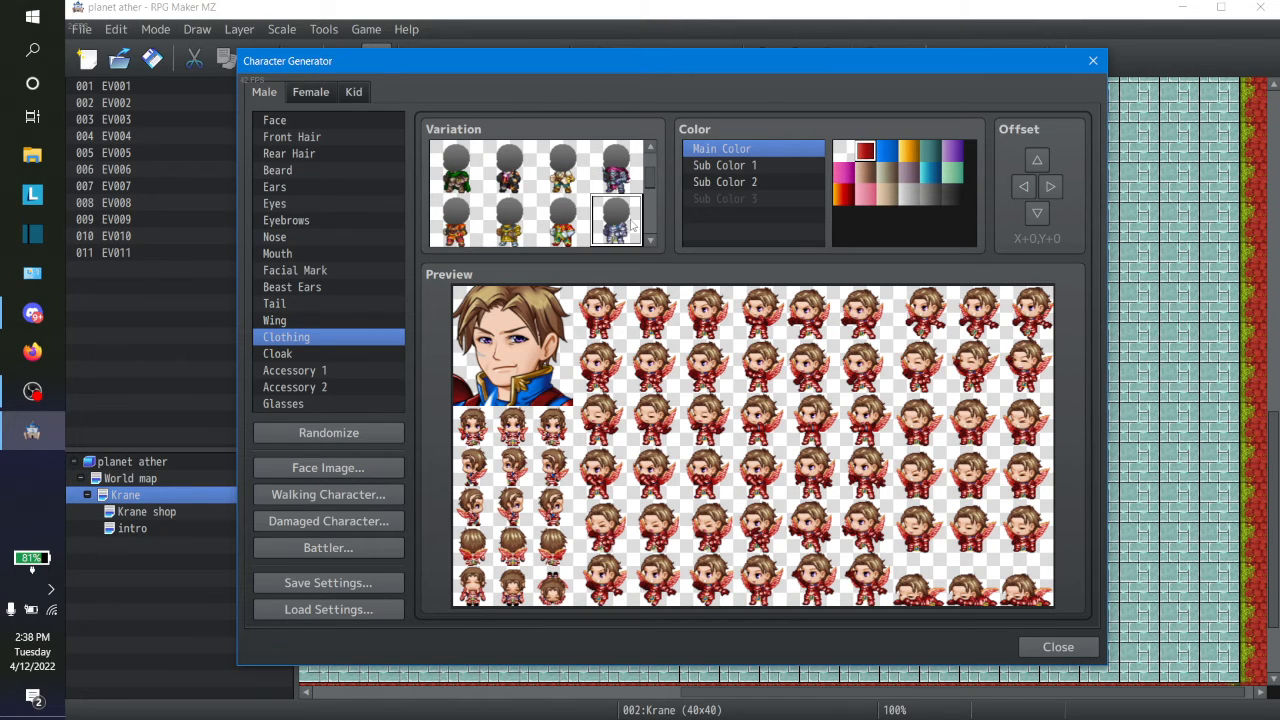
pyautogui.click(564, 226)
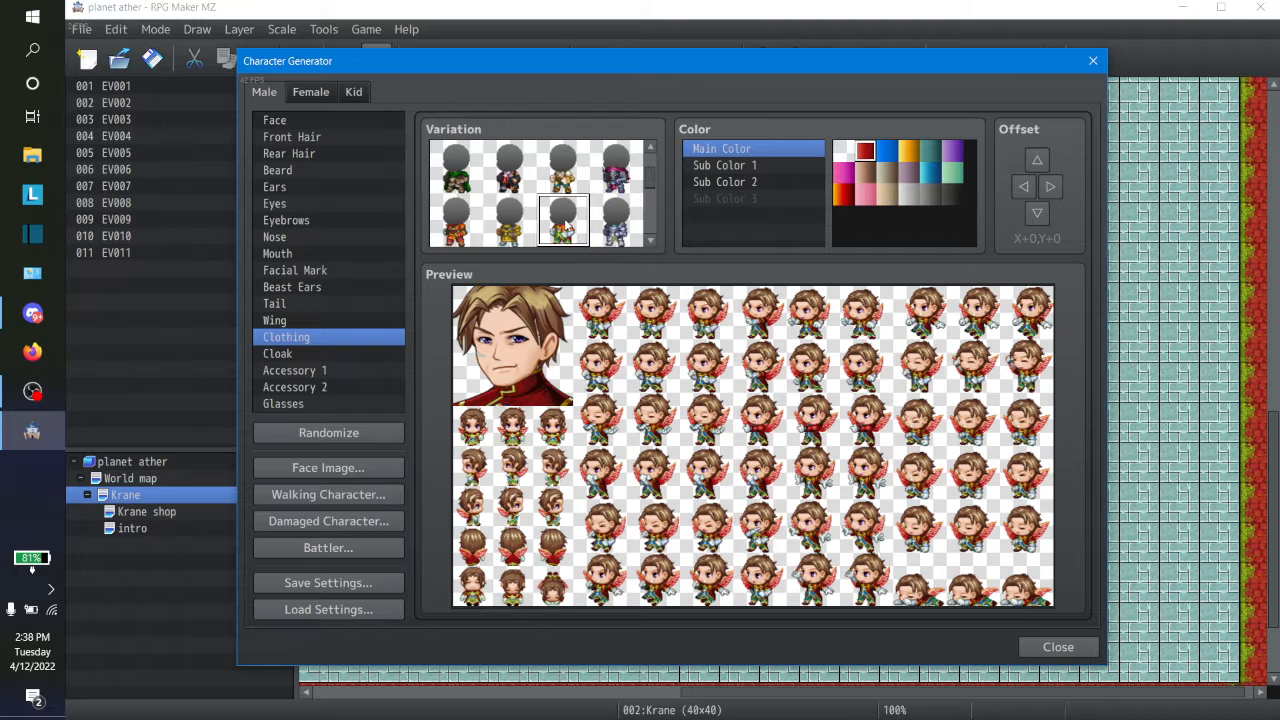
pyautogui.scroll(-1, 655, 200)
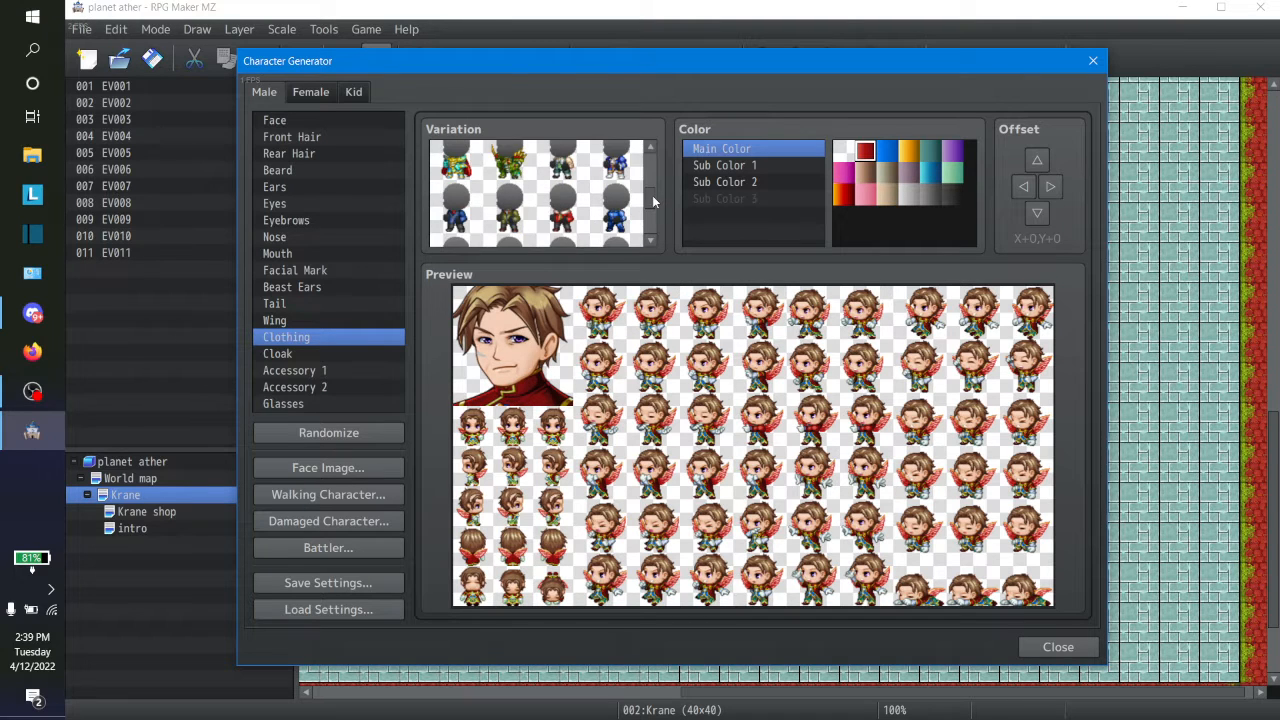
pyautogui.click(561, 213)
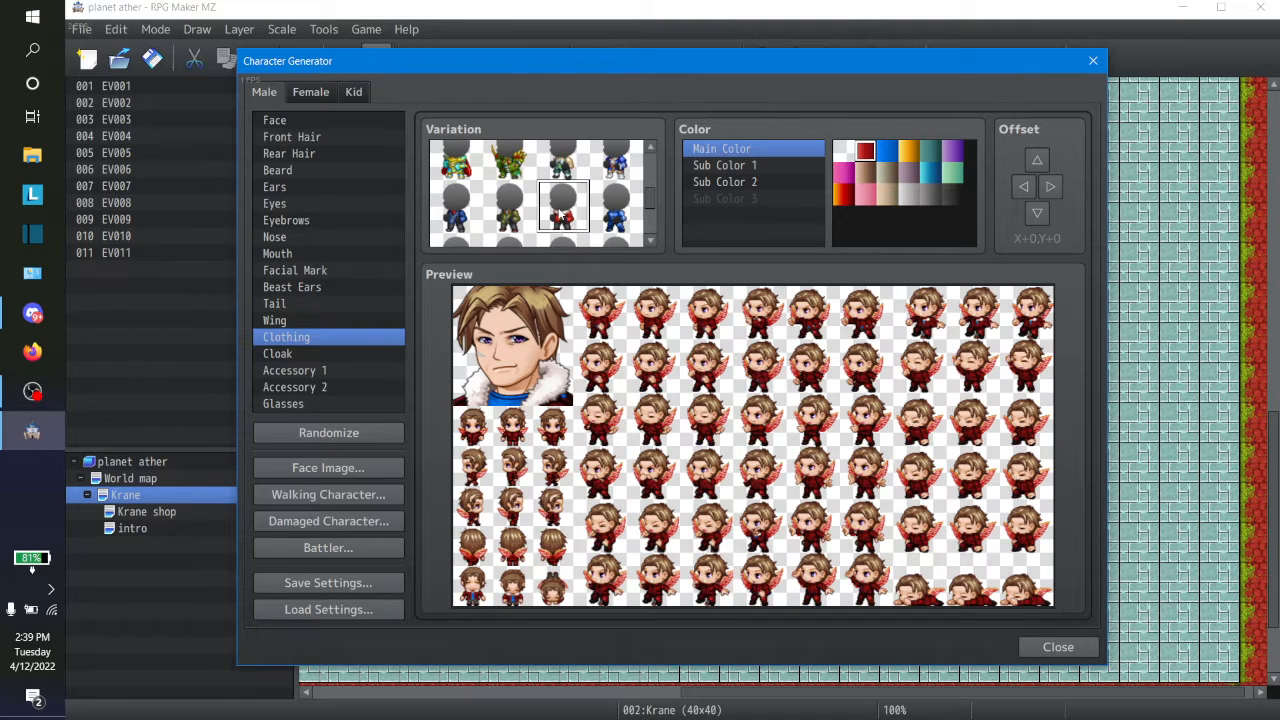
# Set the fur-collared coat's Sub Color 1 to the dark red swatch after trying brown
pyautogui.click(720, 166)
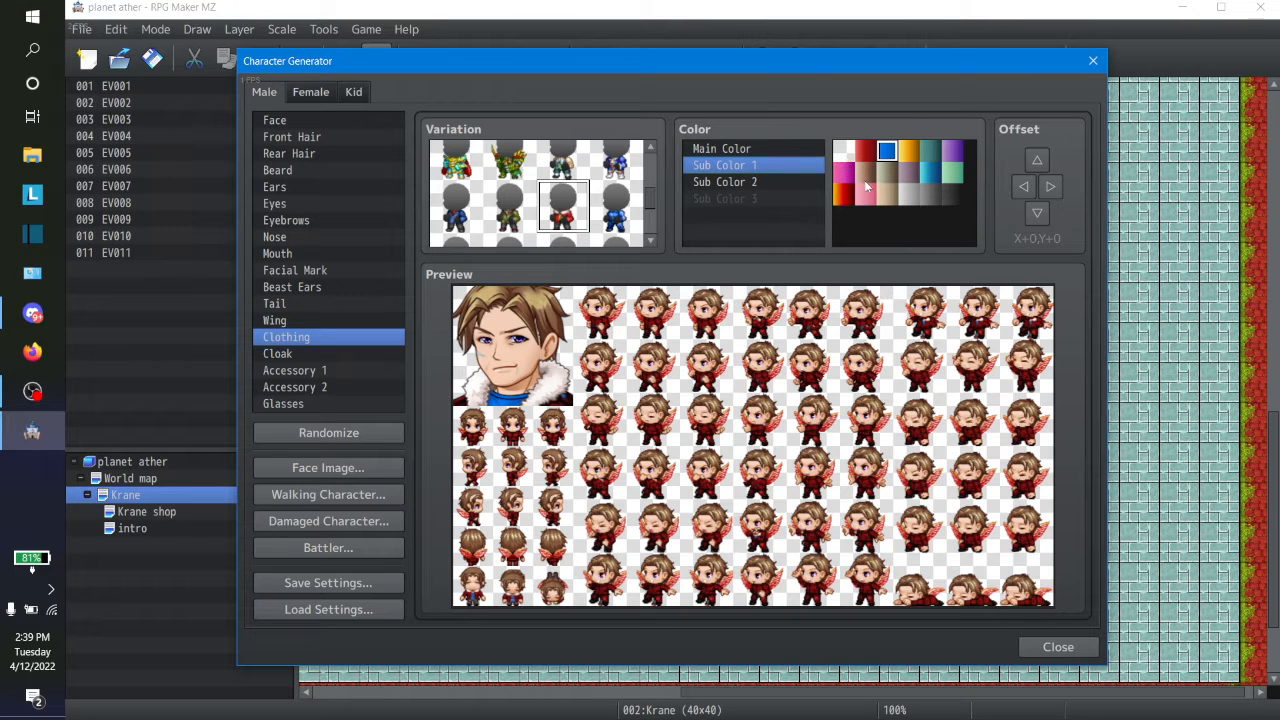
pyautogui.click(866, 174)
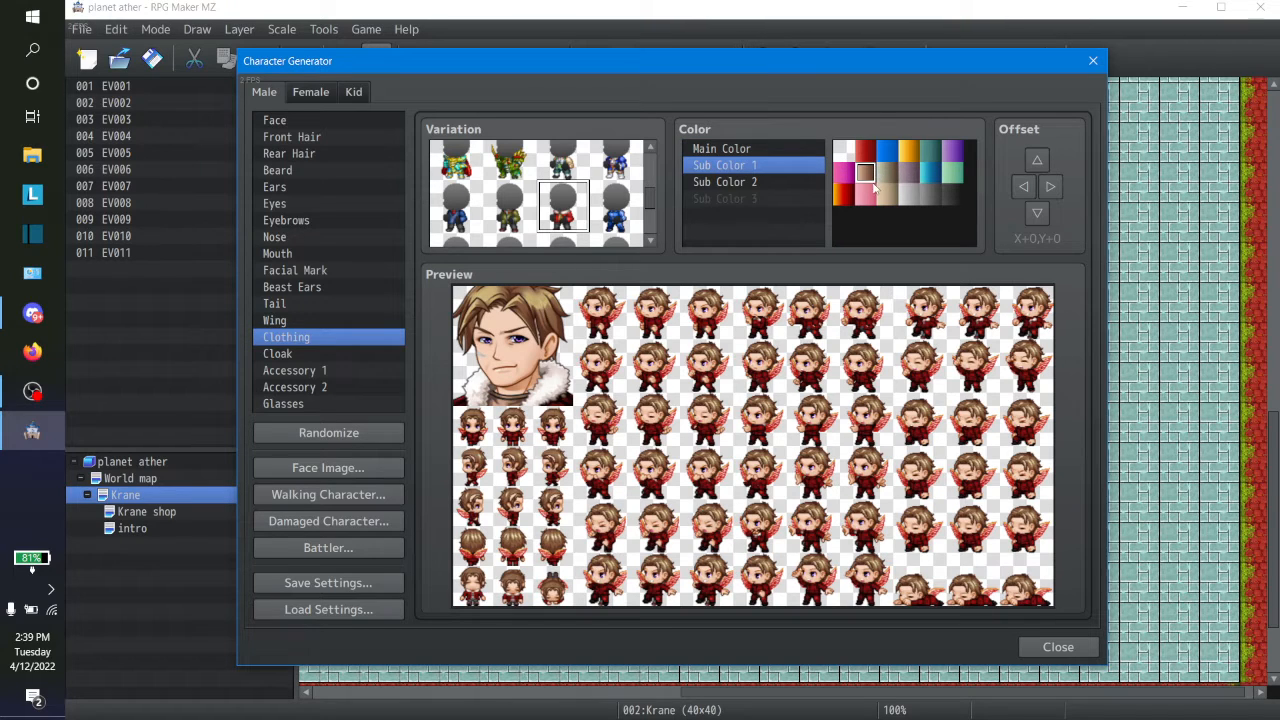
pyautogui.click(873, 150)
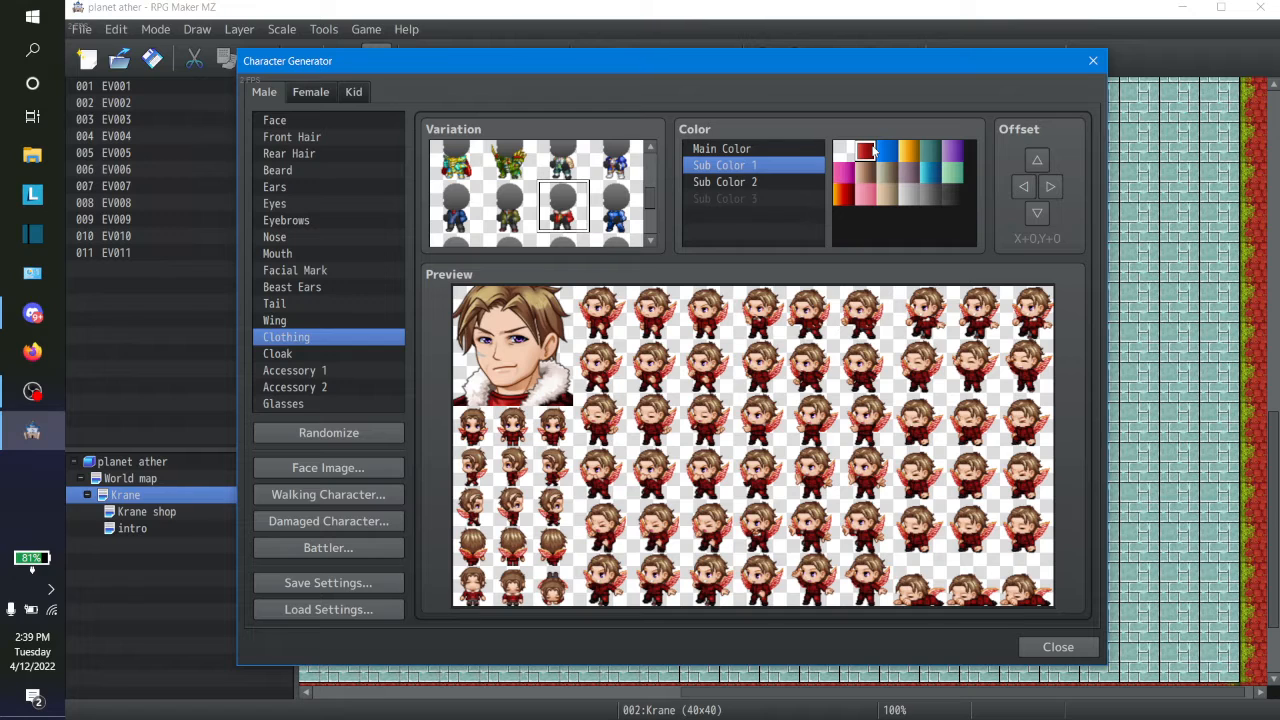
# Compare Sub Color 2 swatches on the fur-collared coat and return to the white swatch, first in the palette
pyautogui.click(790, 150)
pyautogui.click(788, 182)
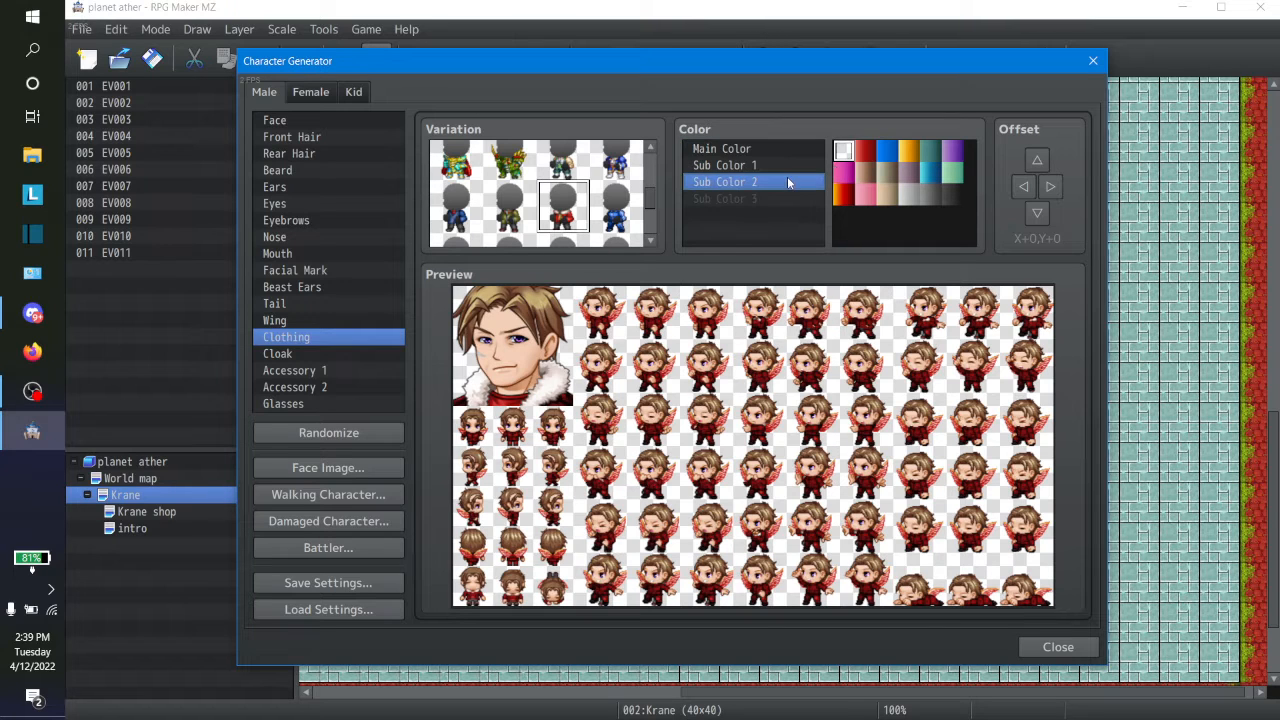
pyautogui.click(865, 152)
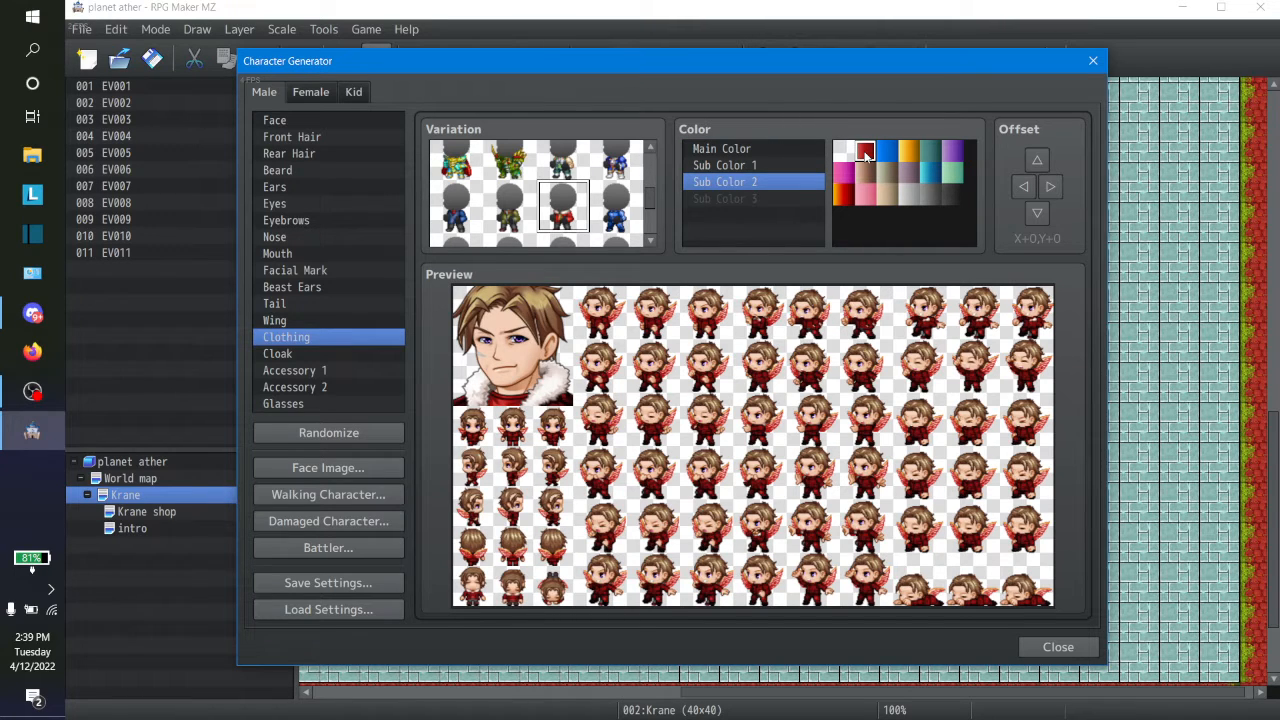
pyautogui.press('Right')
pyautogui.press('Down')
pyautogui.press('Right')
pyautogui.press('Up')
pyautogui.press('Left')
pyautogui.press('Down')
pyautogui.press('Right')
pyautogui.press('Up')
pyautogui.press('Left')
pyautogui.press('Down')
pyautogui.press('Right')
pyautogui.press('Up')
pyautogui.press('Left')
pyautogui.press('Down')
pyautogui.press('Right')
pyautogui.press('Up')
pyautogui.press('Left')
pyautogui.press('Left')
pyautogui.press('Left')
pyautogui.scroll(-2, 655, 200)
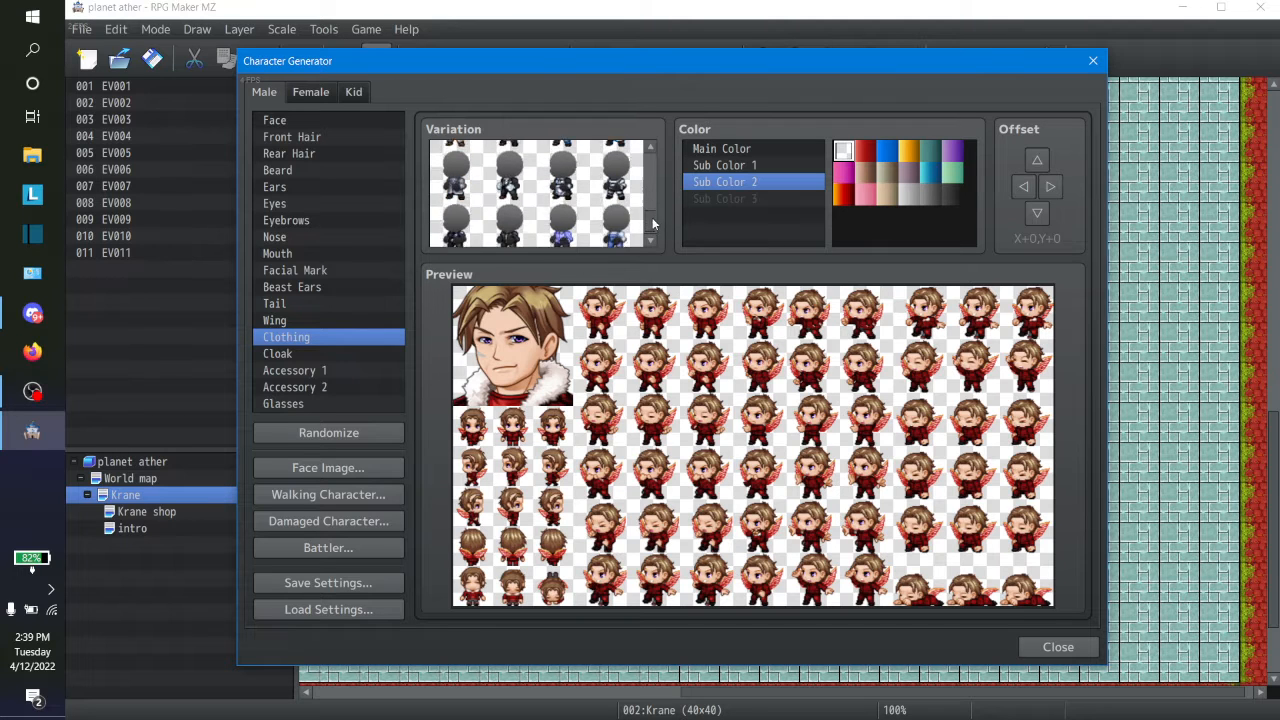
# Compare the last clothing variations in dark red and dress the character in the striped shirt outfit again
pyautogui.click(617, 225)
pyautogui.press('Left')
pyautogui.press('Left')
pyautogui.press('Left')
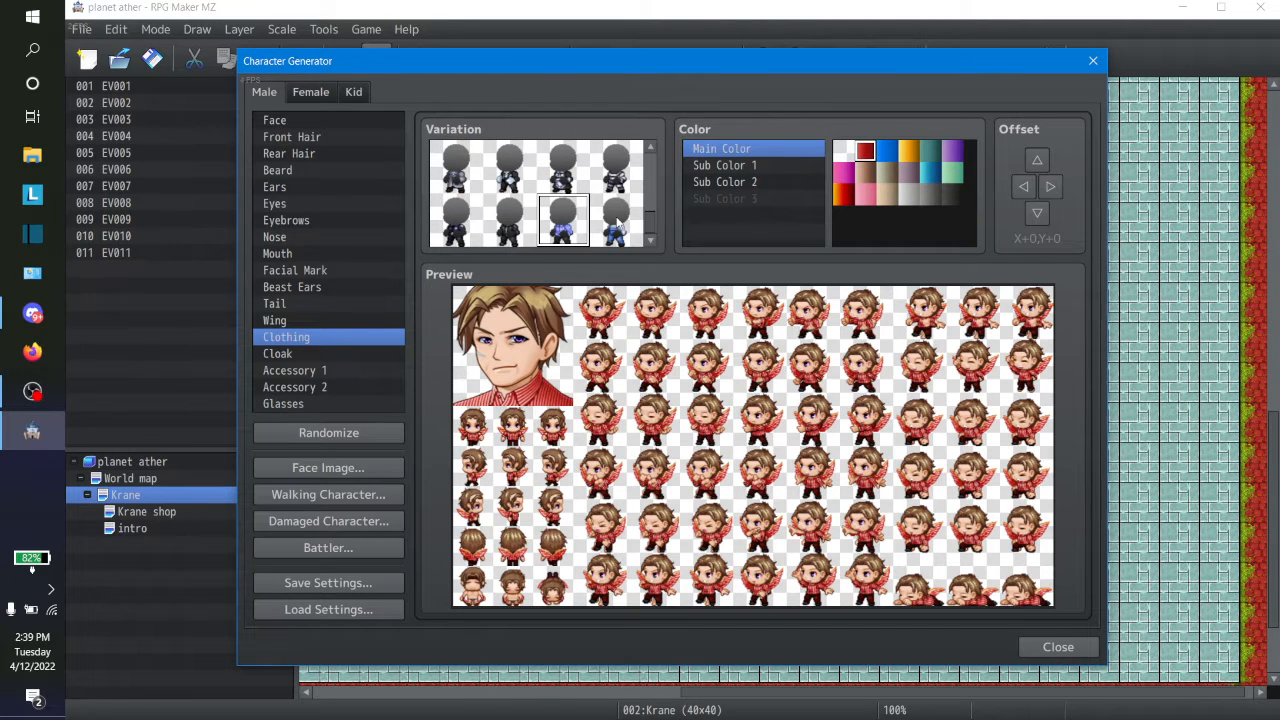
pyautogui.press('Up')
pyautogui.press('Right')
pyautogui.press('Right')
pyautogui.press('Right')
pyautogui.press('Right')
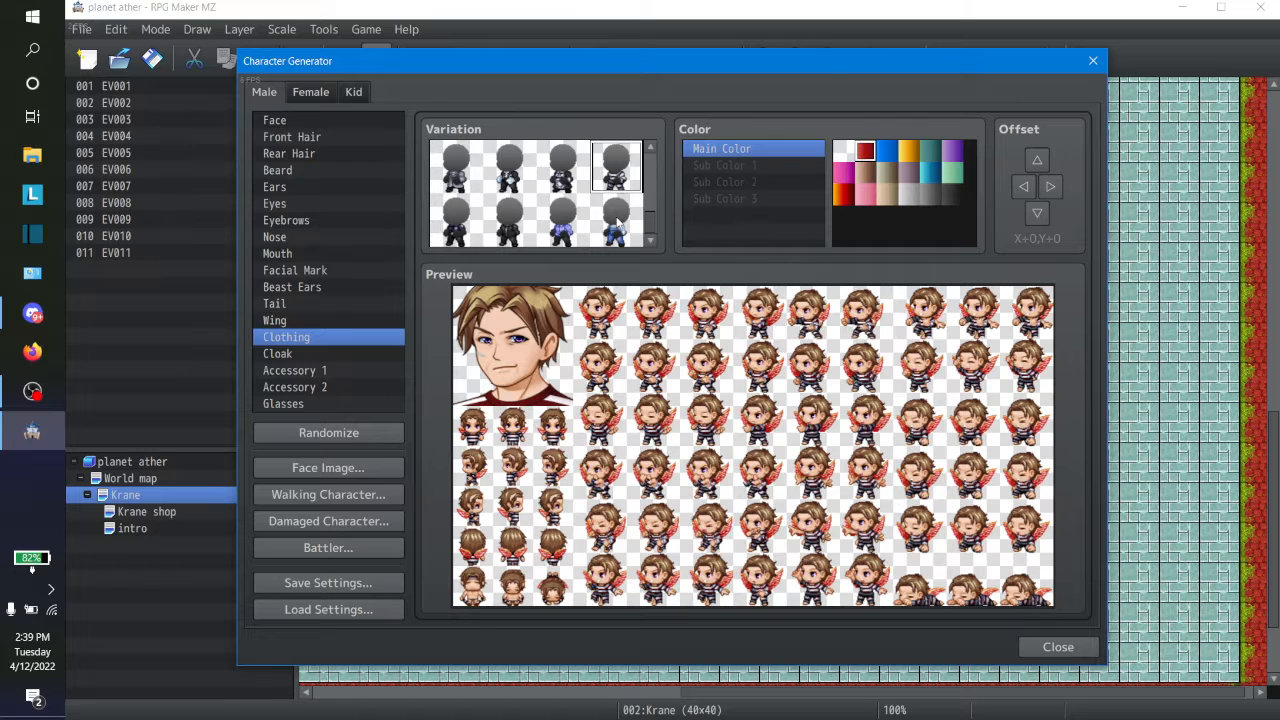
pyautogui.press('Left')
# Try several cloak variations on the character and return to the empty variation without a cloak
pyautogui.click(293, 319)
pyautogui.click(291, 352)
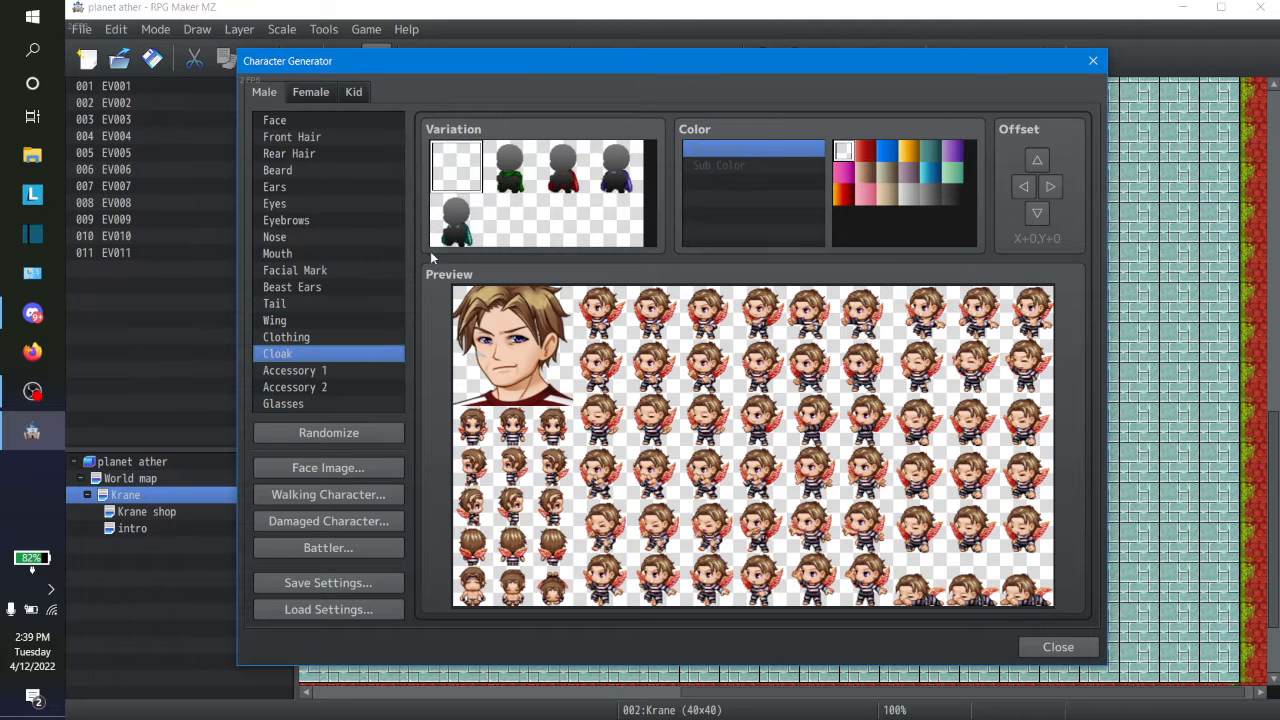
pyautogui.click(518, 165)
pyautogui.click(566, 172)
pyautogui.click(597, 172)
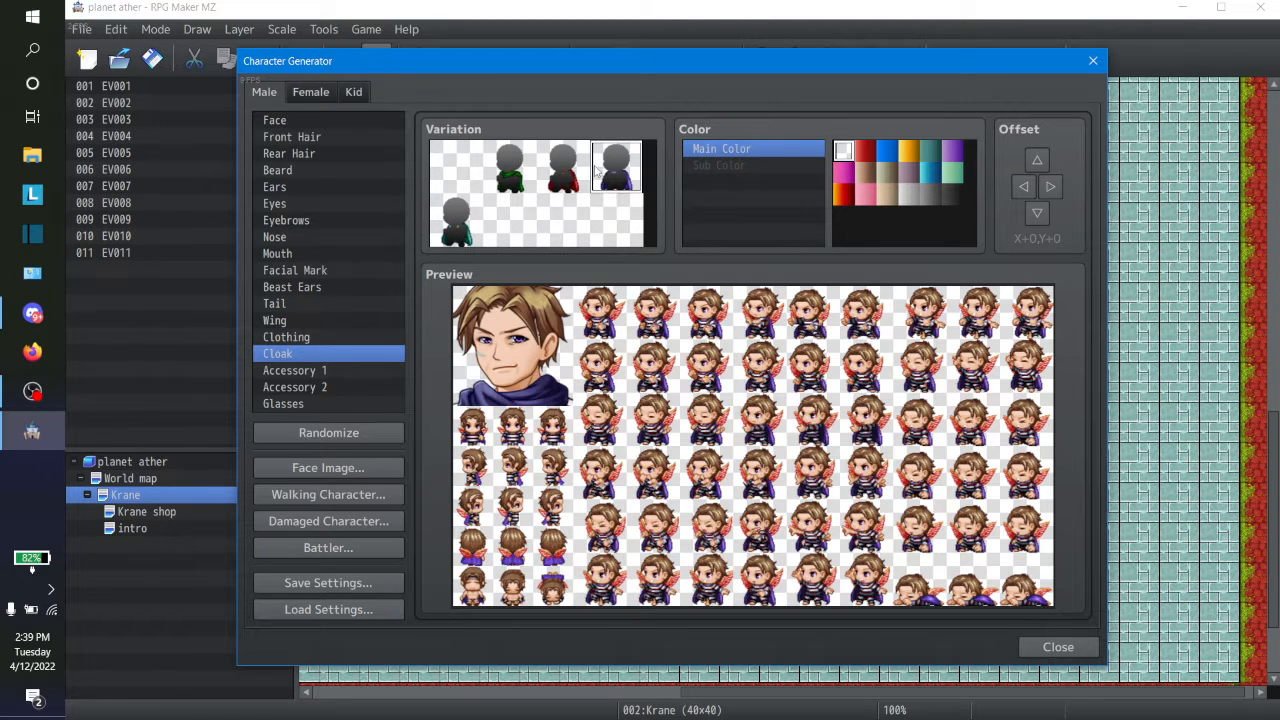
pyautogui.click(456, 165)
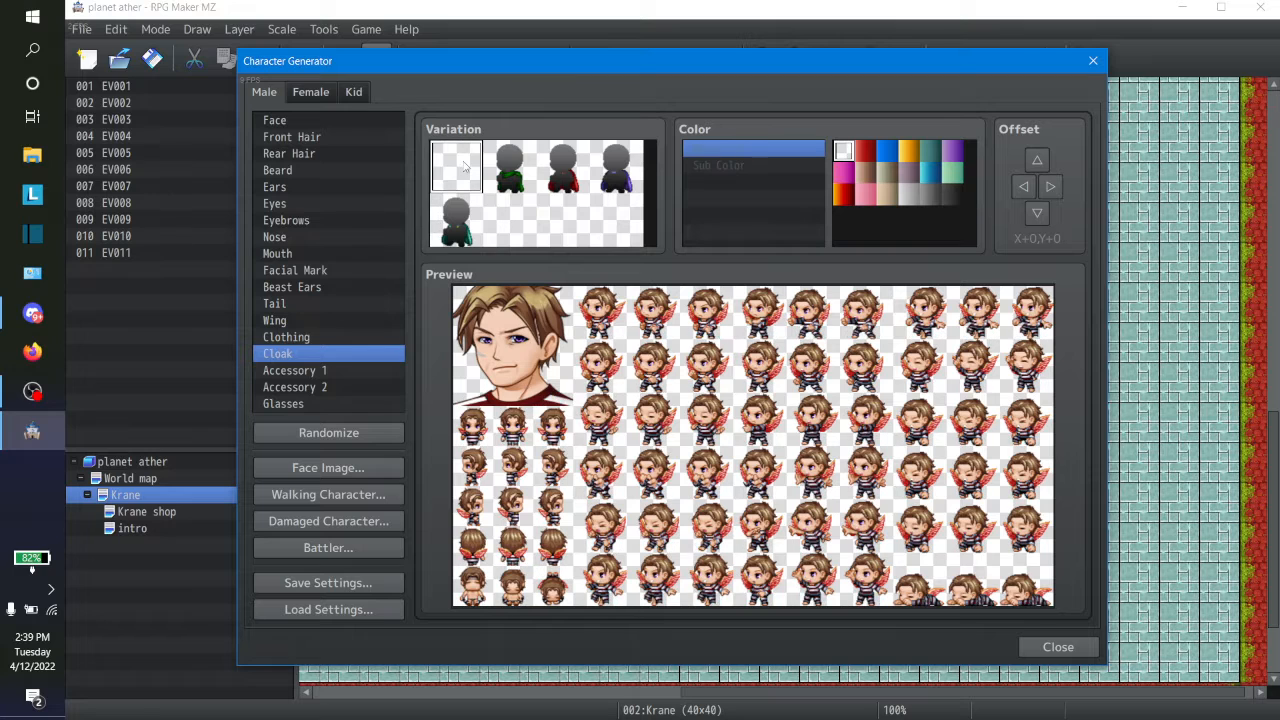
# Compare Accessory 1 variations, including the headphones, and give the character the goggles worn around the neck
pyautogui.click(333, 371)
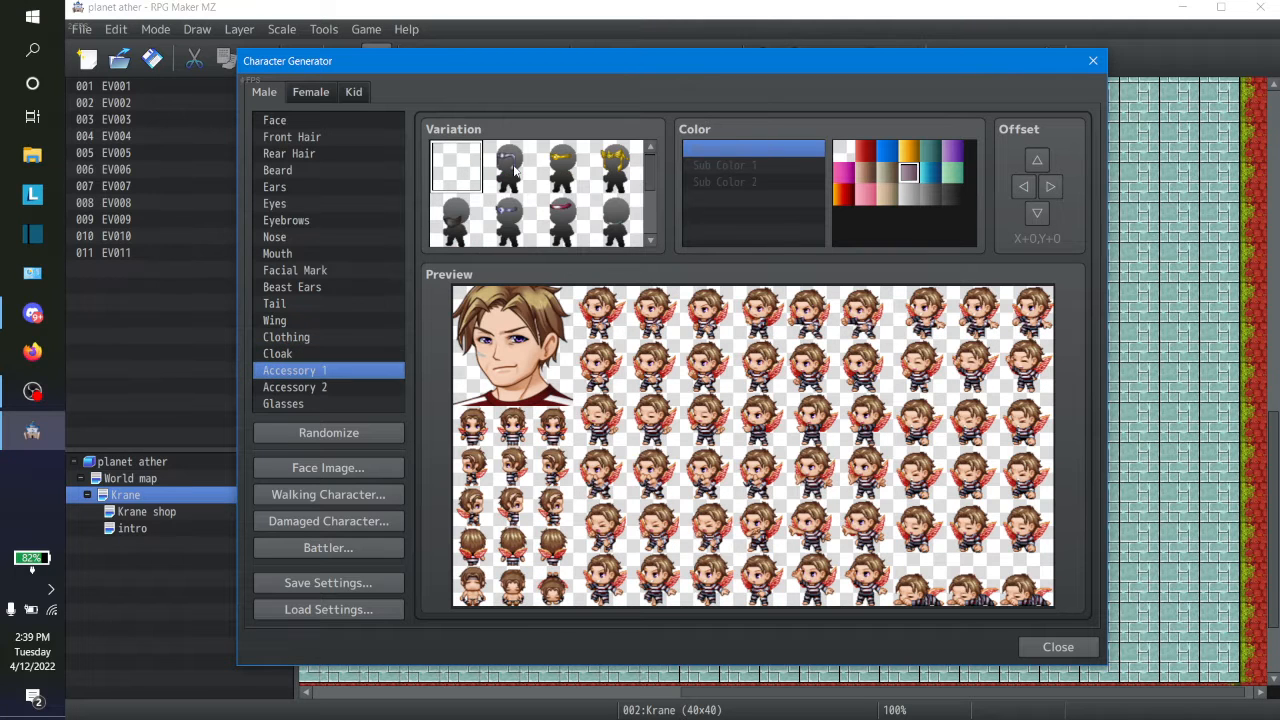
pyautogui.click(513, 168)
pyautogui.press('Right')
pyautogui.press('Right')
pyautogui.press('Down')
pyautogui.press('Down')
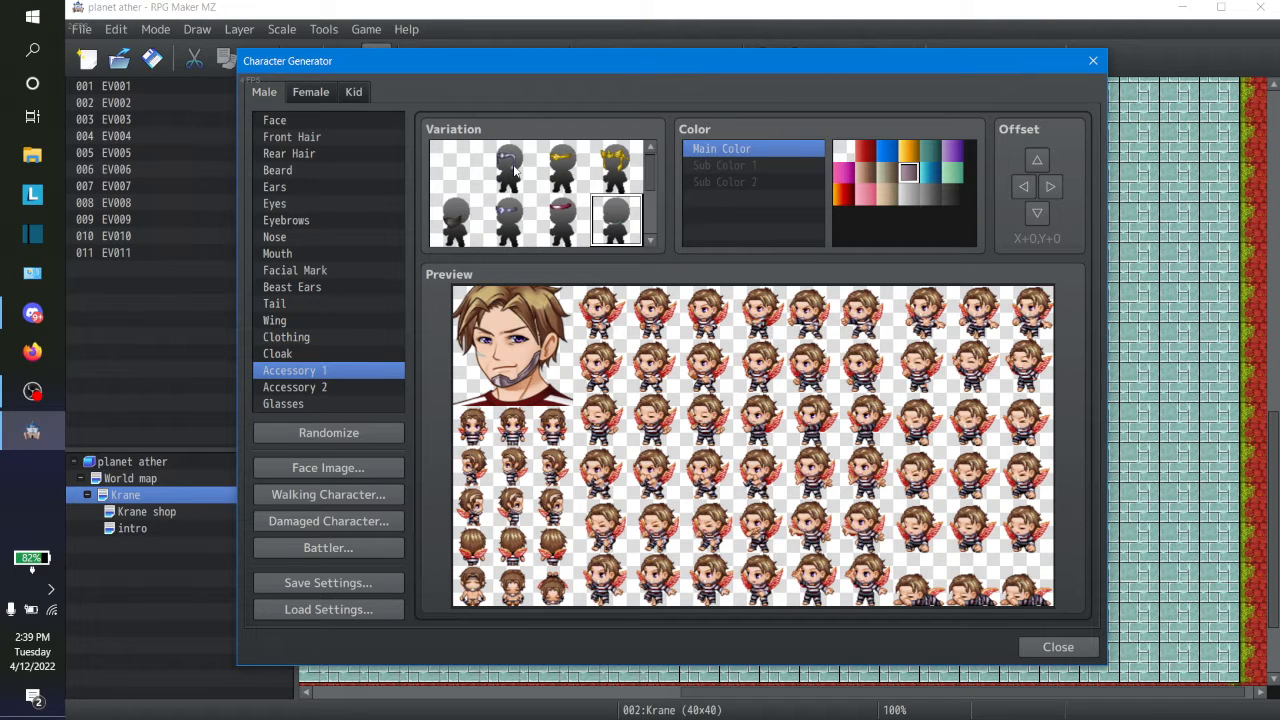
pyautogui.press('Left')
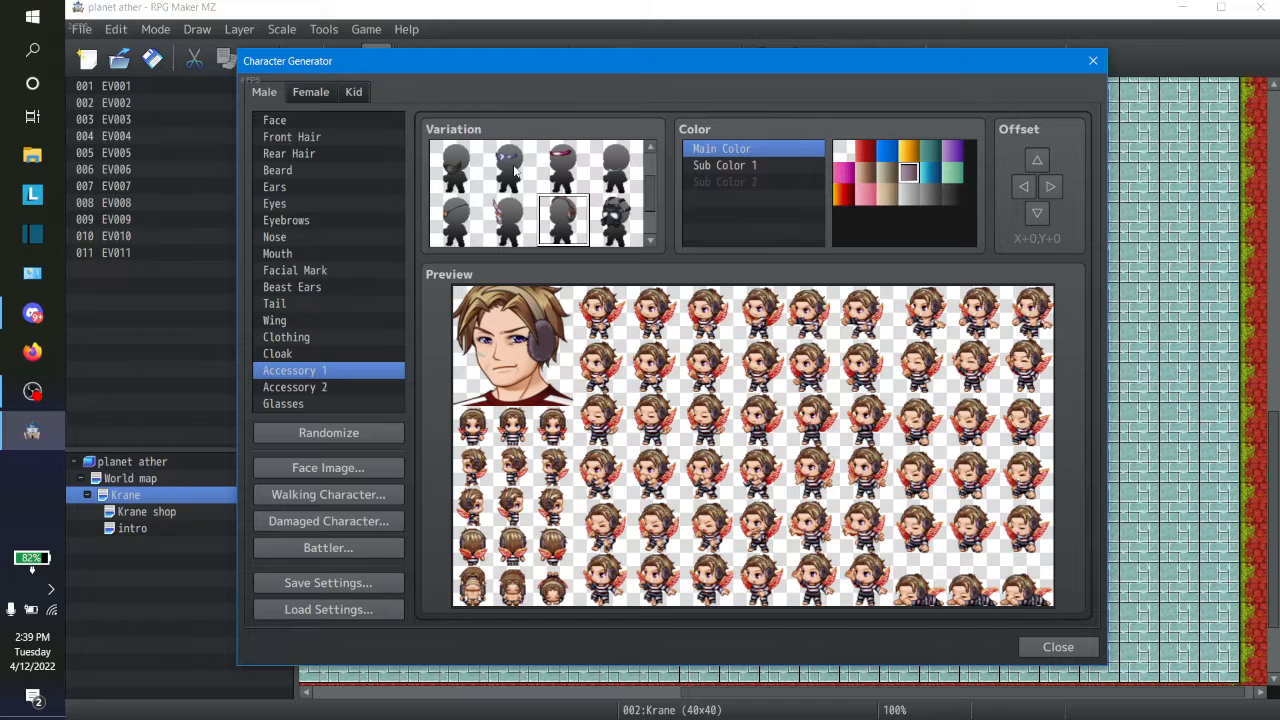
pyautogui.press('Left')
pyautogui.press('Left')
pyautogui.press('Down')
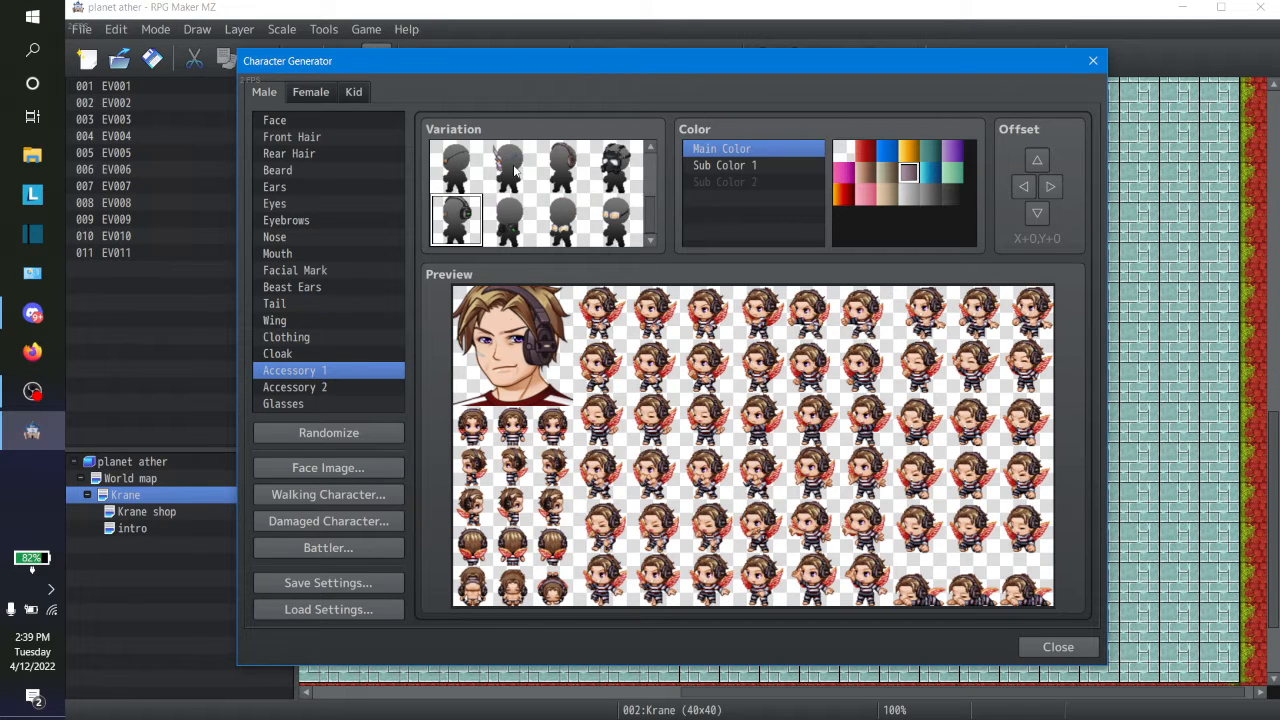
pyautogui.press('Right')
pyautogui.press('Left')
pyautogui.press('Right')
pyautogui.press('Right')
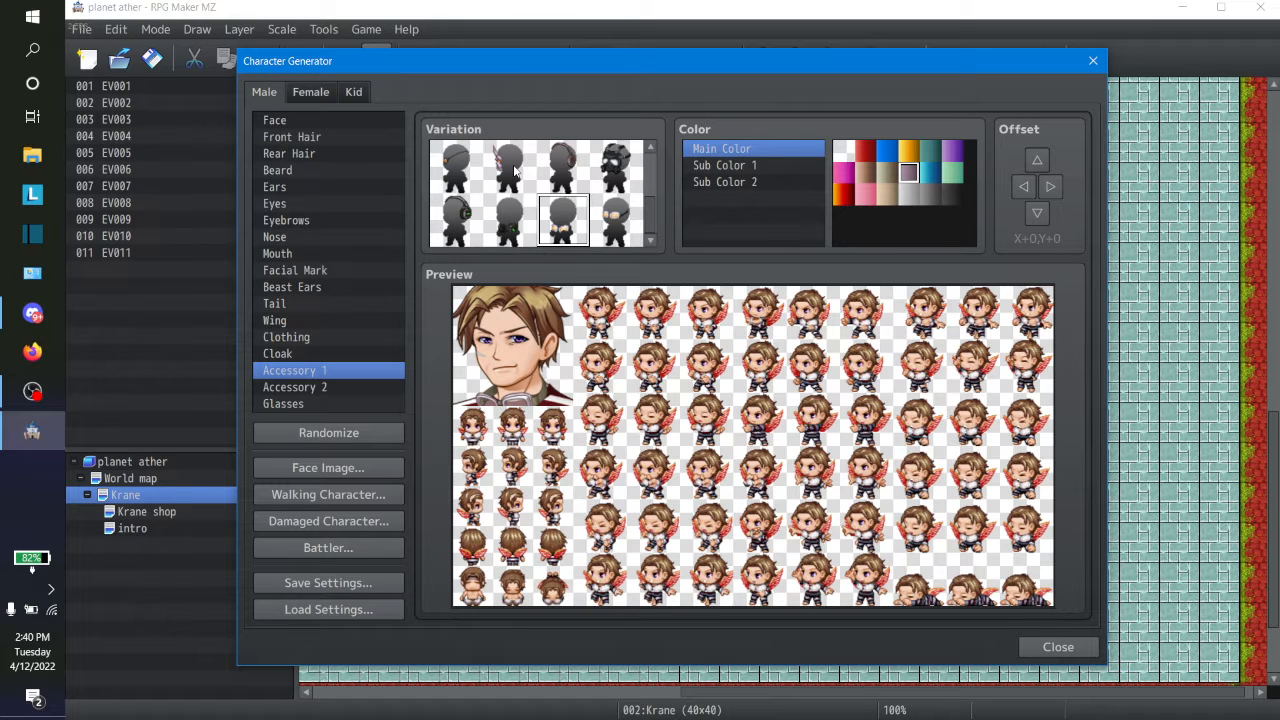
# Compare the goggles worn over the eyes with those around the neck in Accessory 1, ending on the neck variation
pyautogui.press('Right')
pyautogui.press('Left')
pyautogui.press('Right')
pyautogui.press('Left')
pyautogui.press('Right')
pyautogui.press('Left')
pyautogui.press('Right')
pyautogui.press('Left')
pyautogui.press('Right')
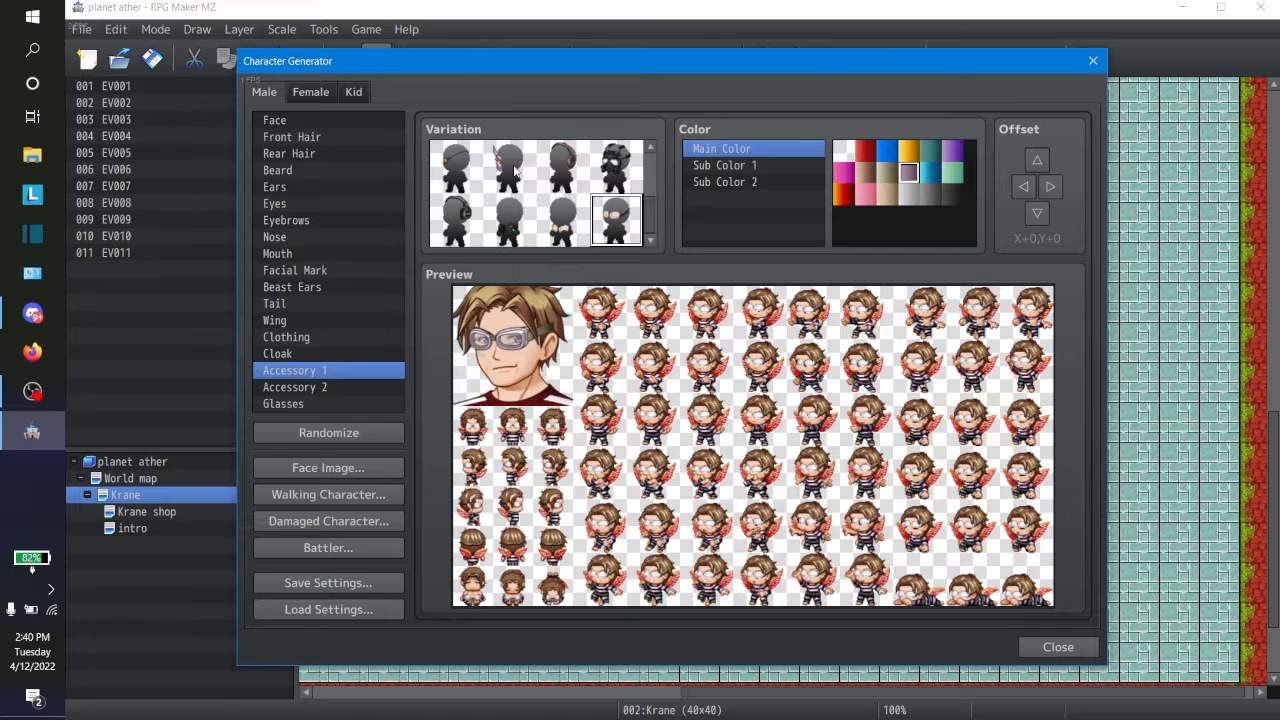
pyautogui.press('Left')
pyautogui.press('Right')
pyautogui.press('Left')
pyautogui.press('Right')
pyautogui.press('Left')
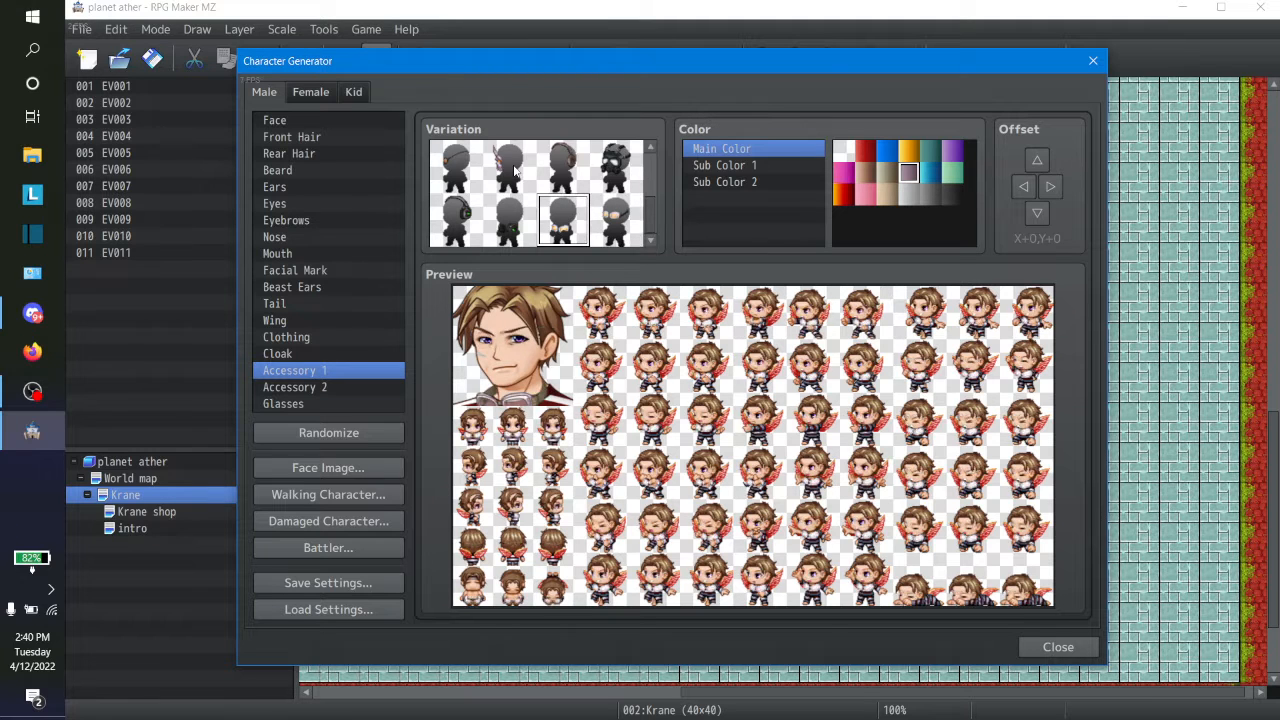
# Compare the goggles and headphones variations in Accessory 1 and leave the character with the empty variation
pyautogui.press('Right')
pyautogui.press('Left')
pyautogui.press('Right')
pyautogui.press('Left')
pyautogui.press('Right')
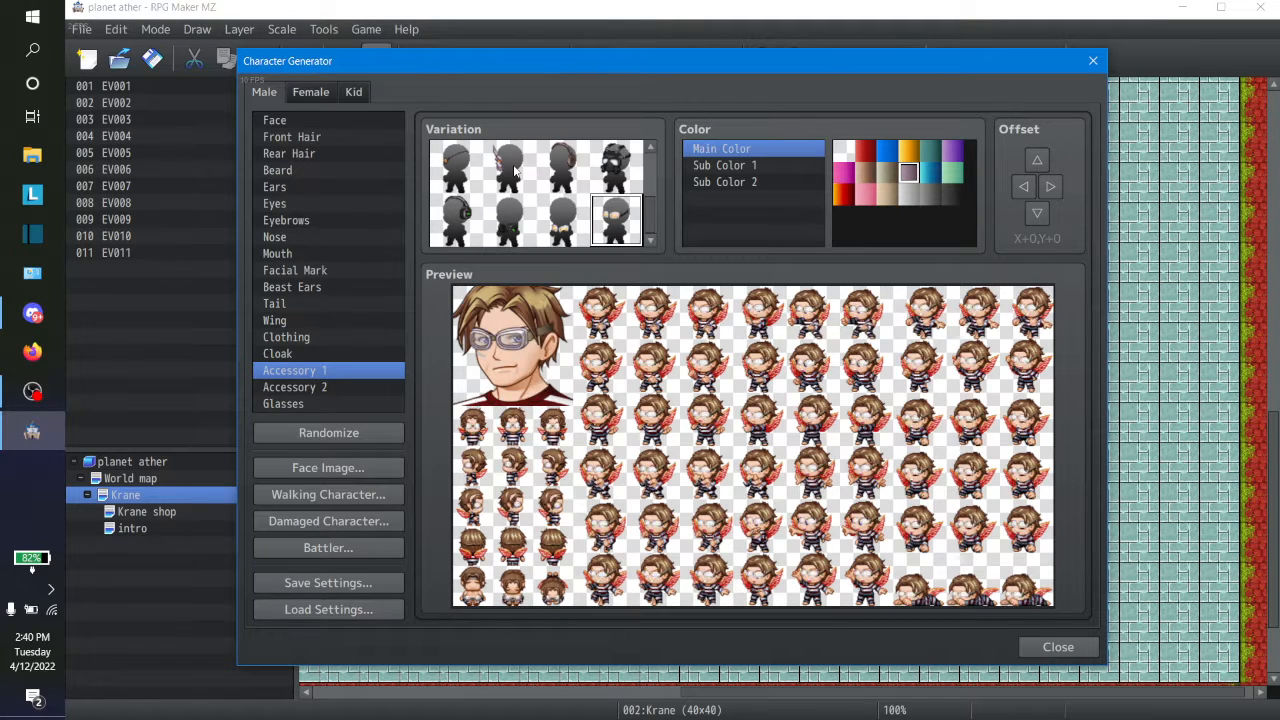
pyautogui.press('Left')
pyautogui.press('Left')
pyautogui.press('Left')
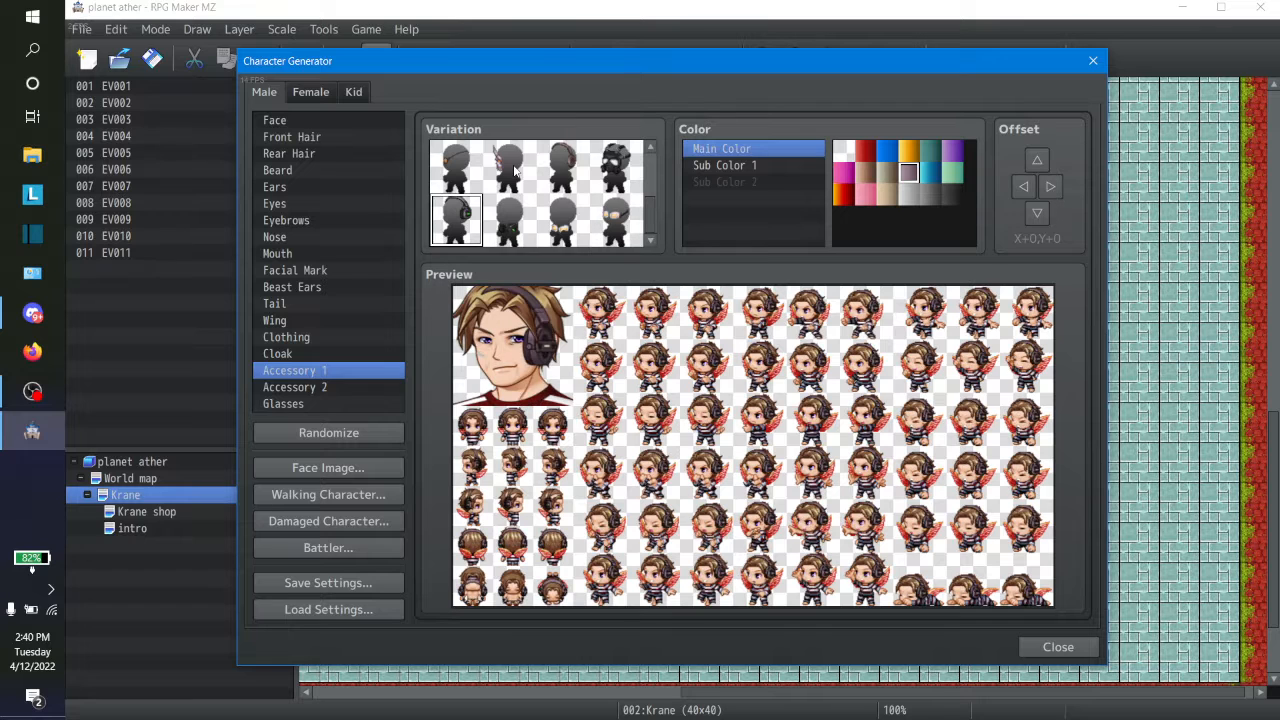
pyautogui.press('Right')
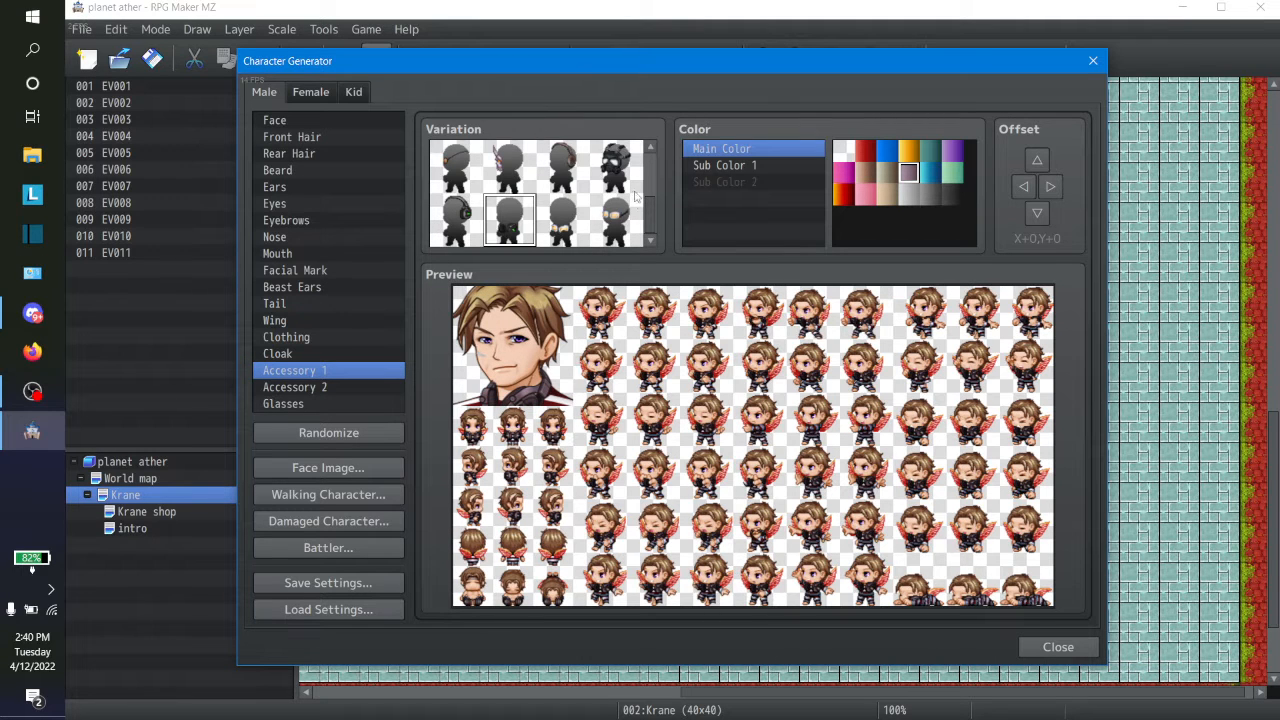
pyautogui.moveTo(654, 211); pyautogui.dragTo(659, 141)
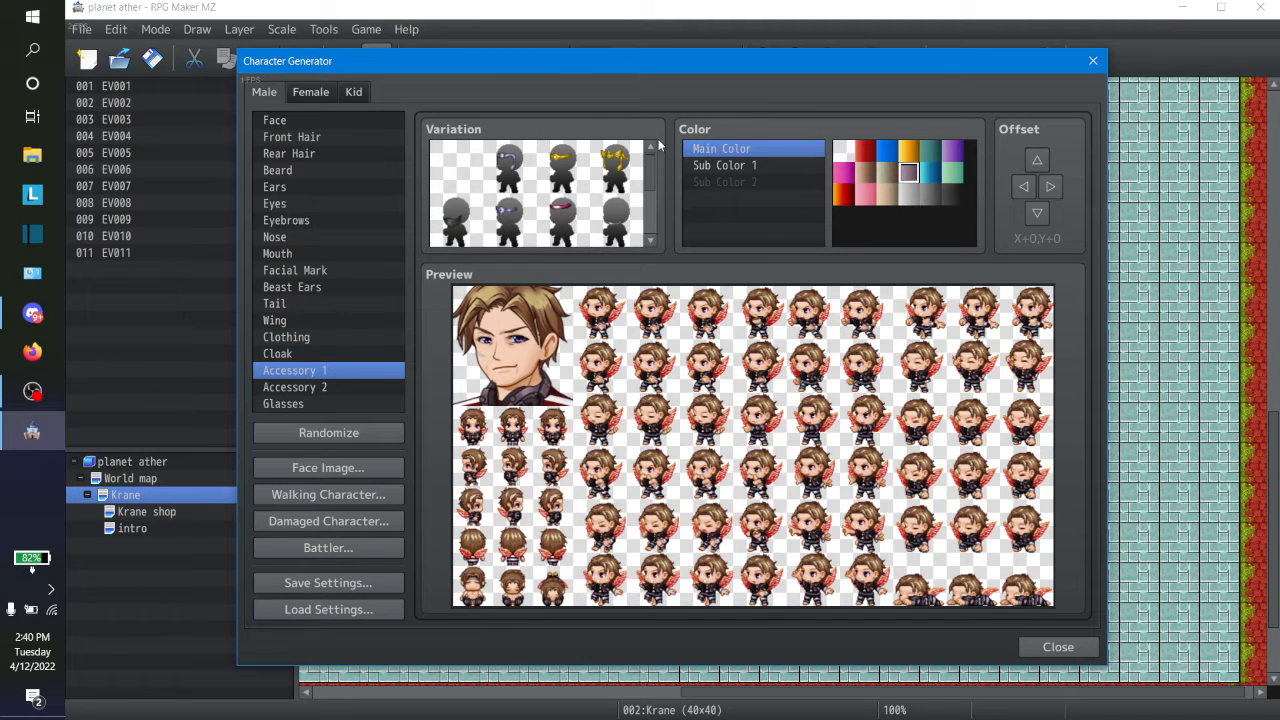
pyautogui.click(459, 169)
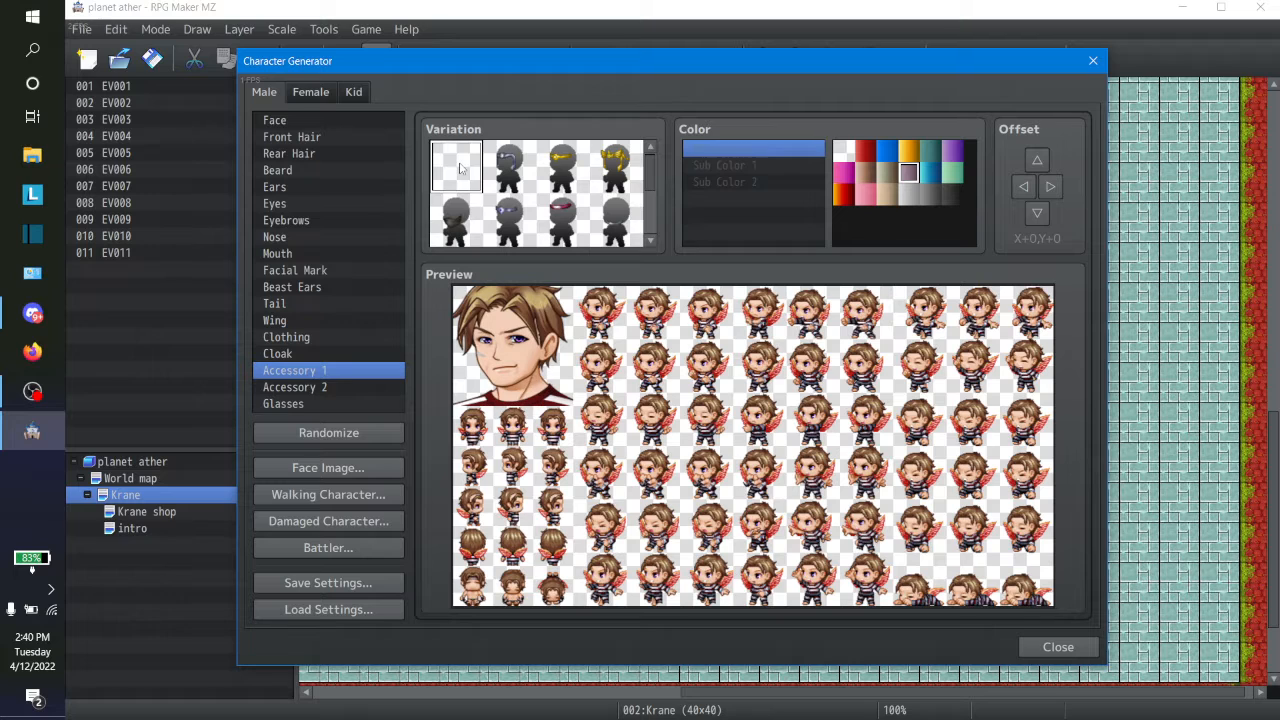
# Try Accessory 2 headwear variations in red on the character, including the feathered hat, the bandana and the cap
pyautogui.click(331, 388)
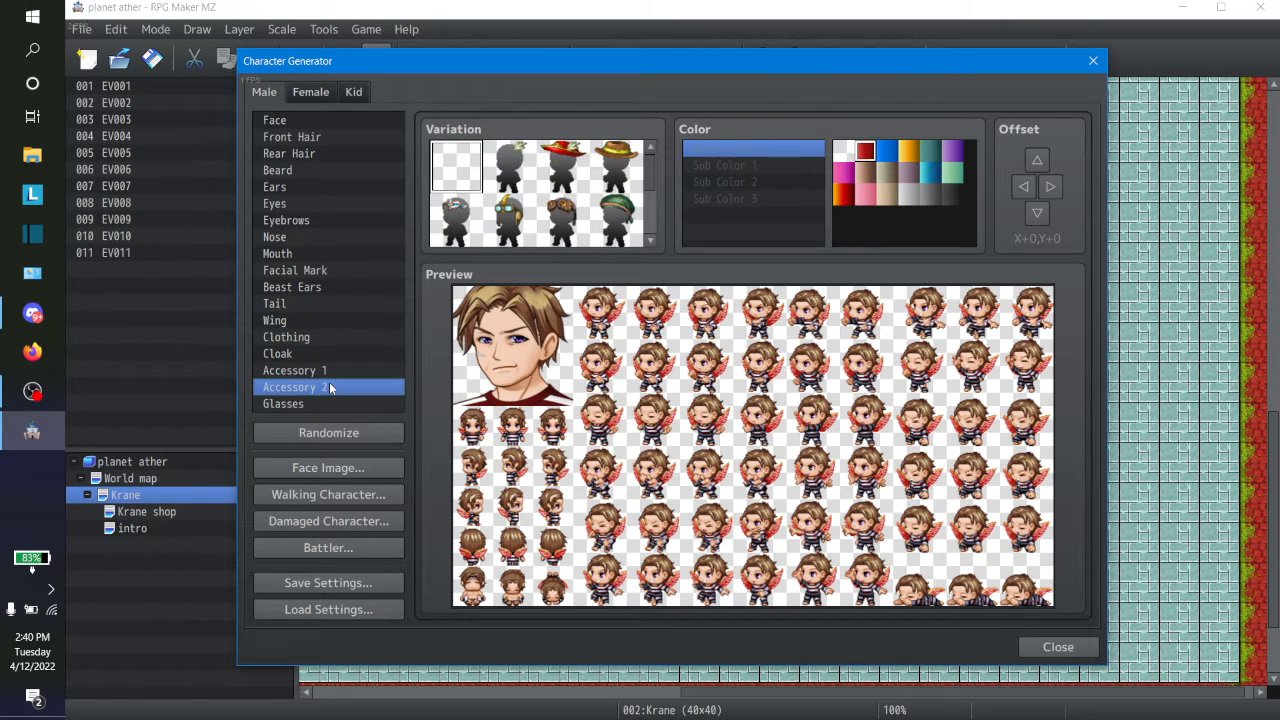
pyautogui.press('Down')
pyautogui.press('Up')
pyautogui.click(503, 166)
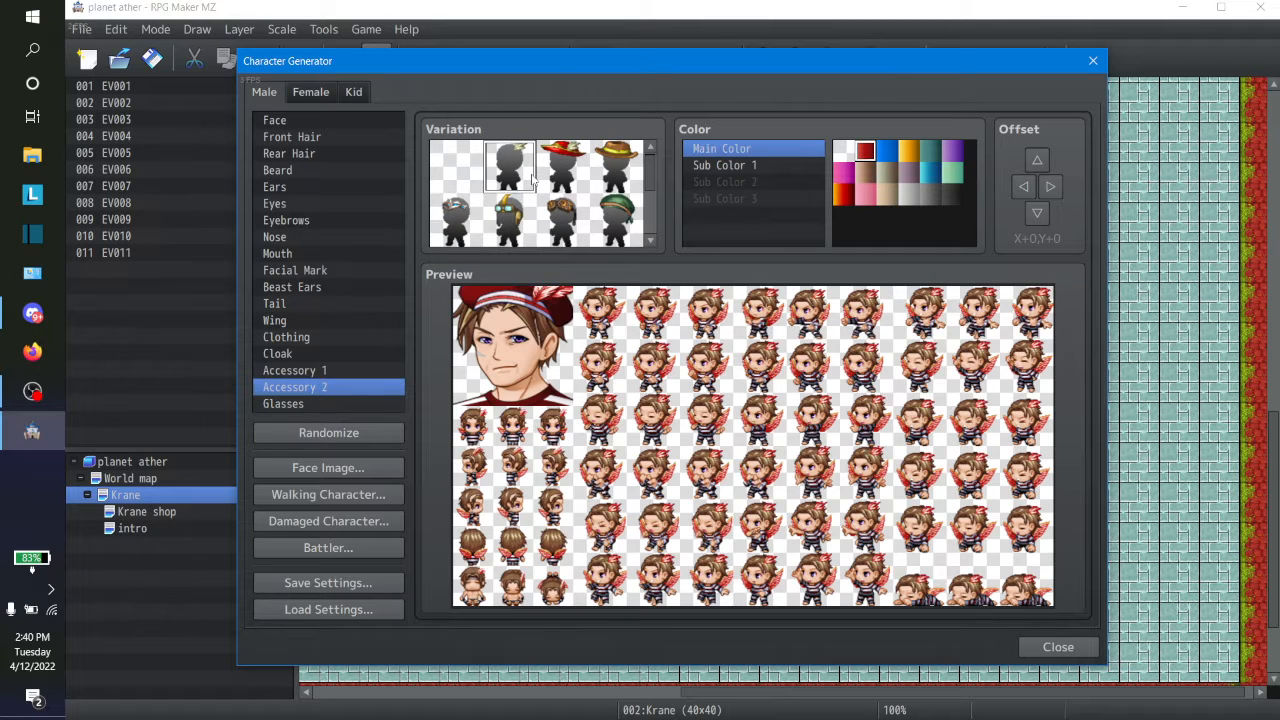
pyautogui.press('Right')
pyautogui.press('Down')
pyautogui.press('Down')
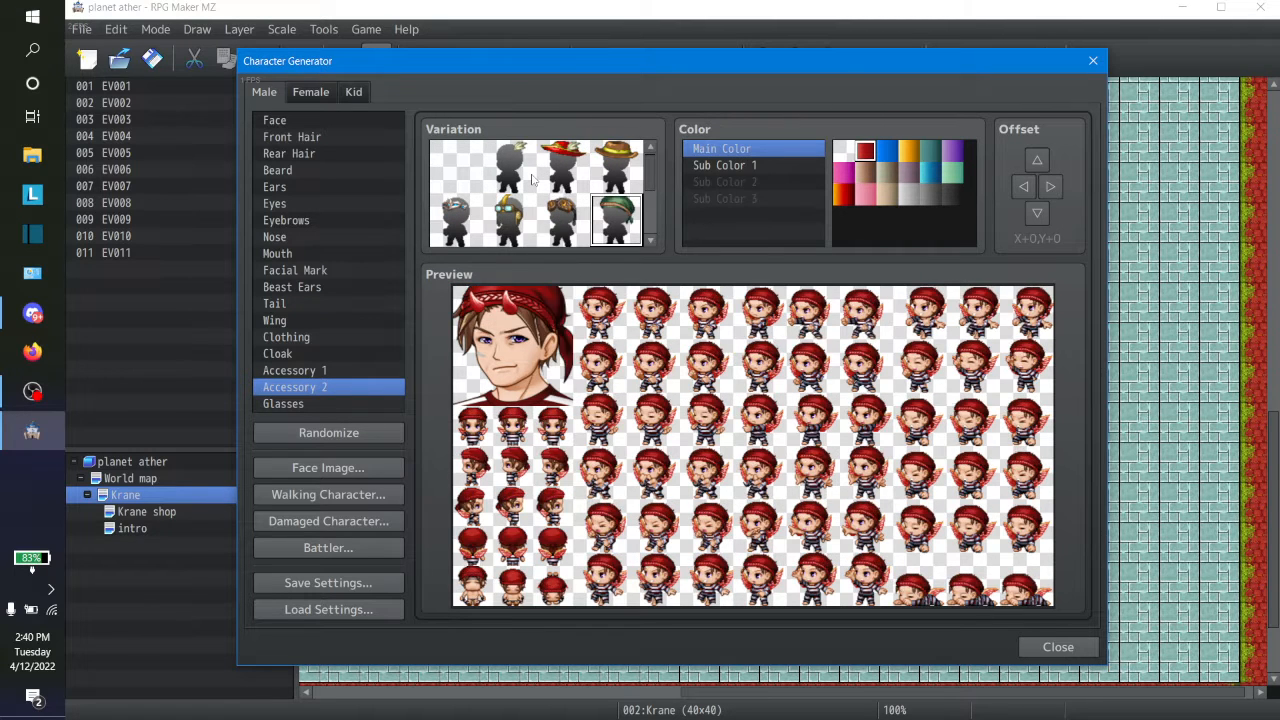
pyautogui.press('Right')
pyautogui.press('Down')
pyautogui.press('Left')
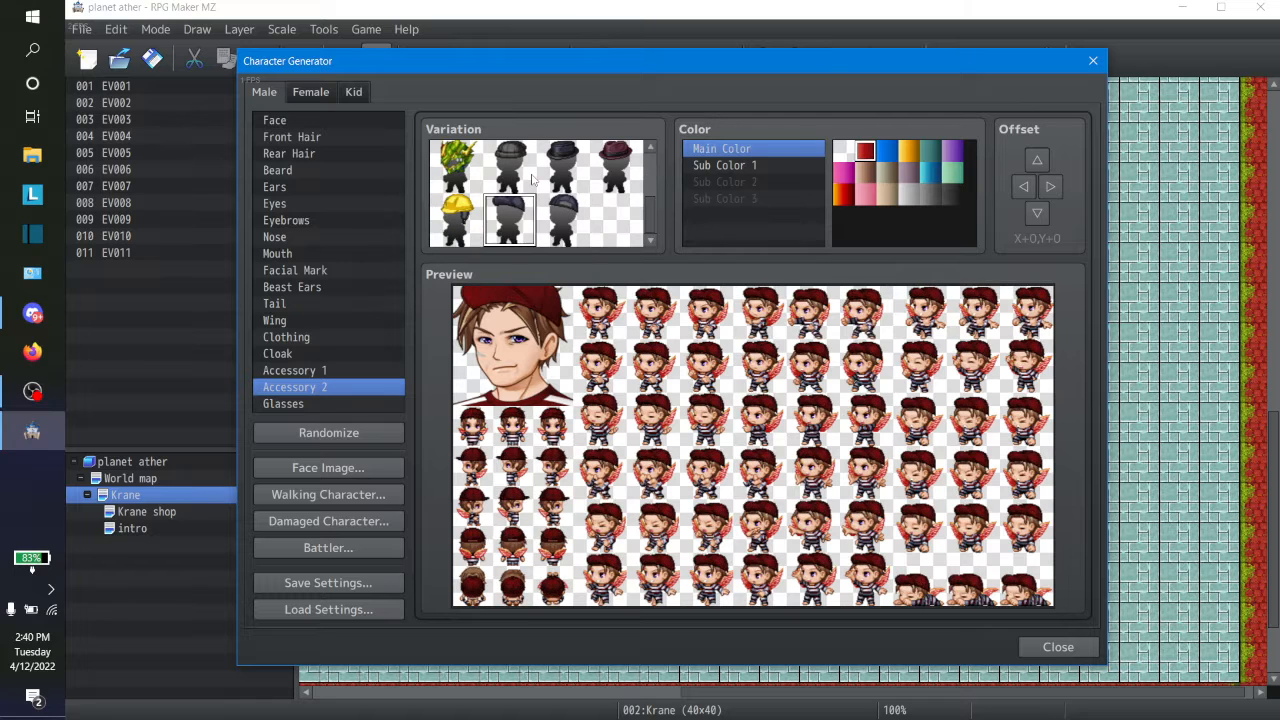
# Compare the cap variations in Accessory 2 with each other and return to the empty variation without headwear
pyautogui.press('Left')
pyautogui.press('Right')
pyautogui.press('Up')
pyautogui.press('Right')
pyautogui.press('Down')
pyautogui.press('Left')
pyautogui.press('Right')
pyautogui.press('Left')
pyautogui.press('Right')
pyautogui.press('Left')
pyautogui.scroll(2, 644, 216)
pyautogui.click(455, 165)
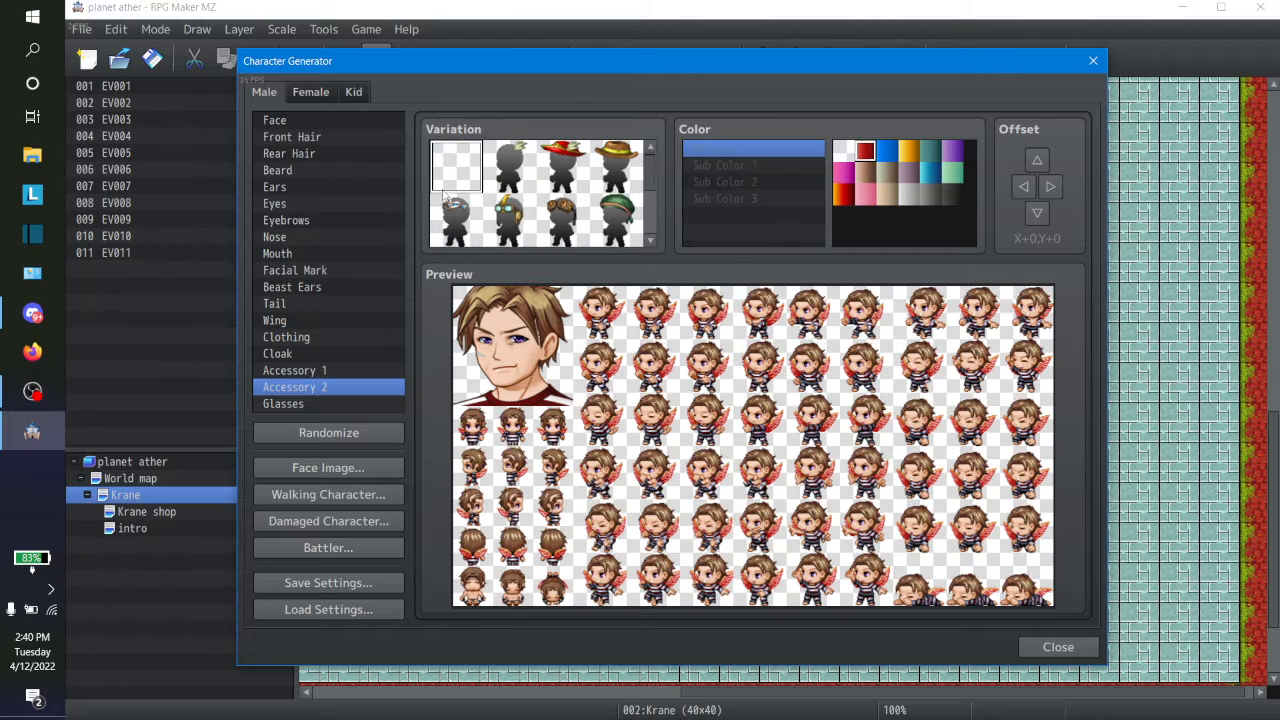
# Try several Glasses variations on the character, including thin-framed glasses and dark sunglasses, and return to the empty variation
pyautogui.click(282, 402)
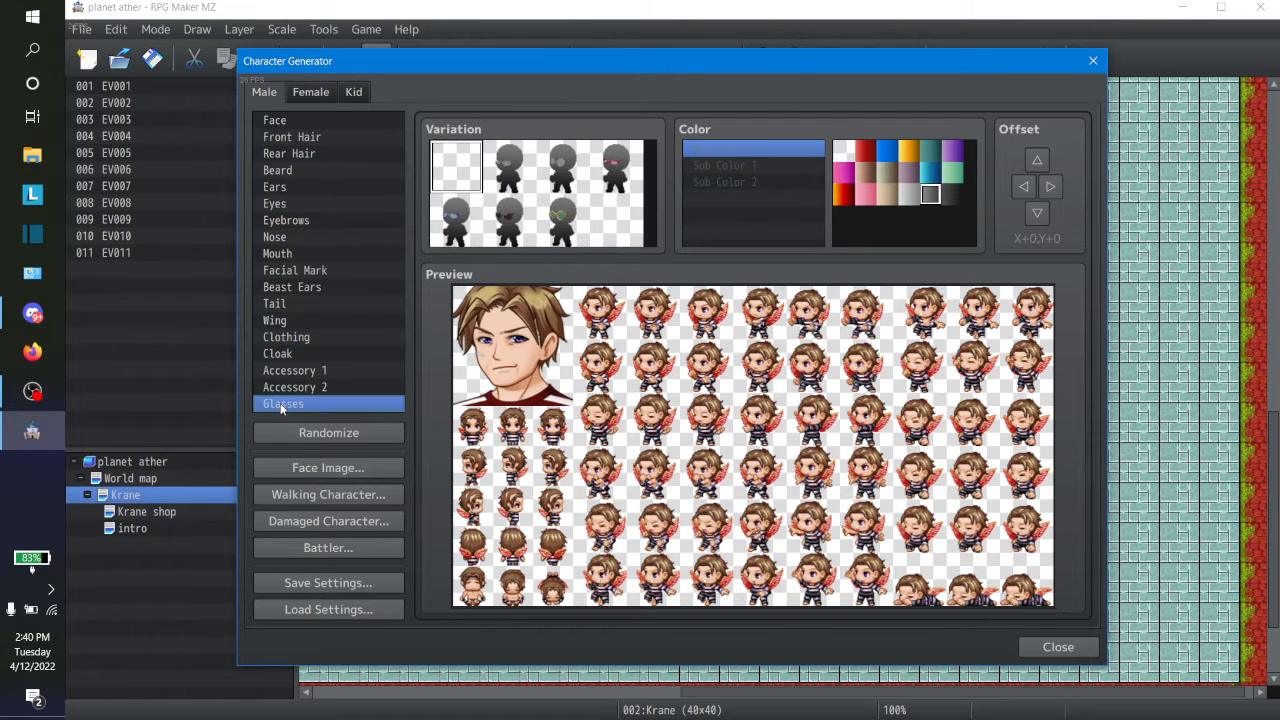
pyautogui.click(513, 186)
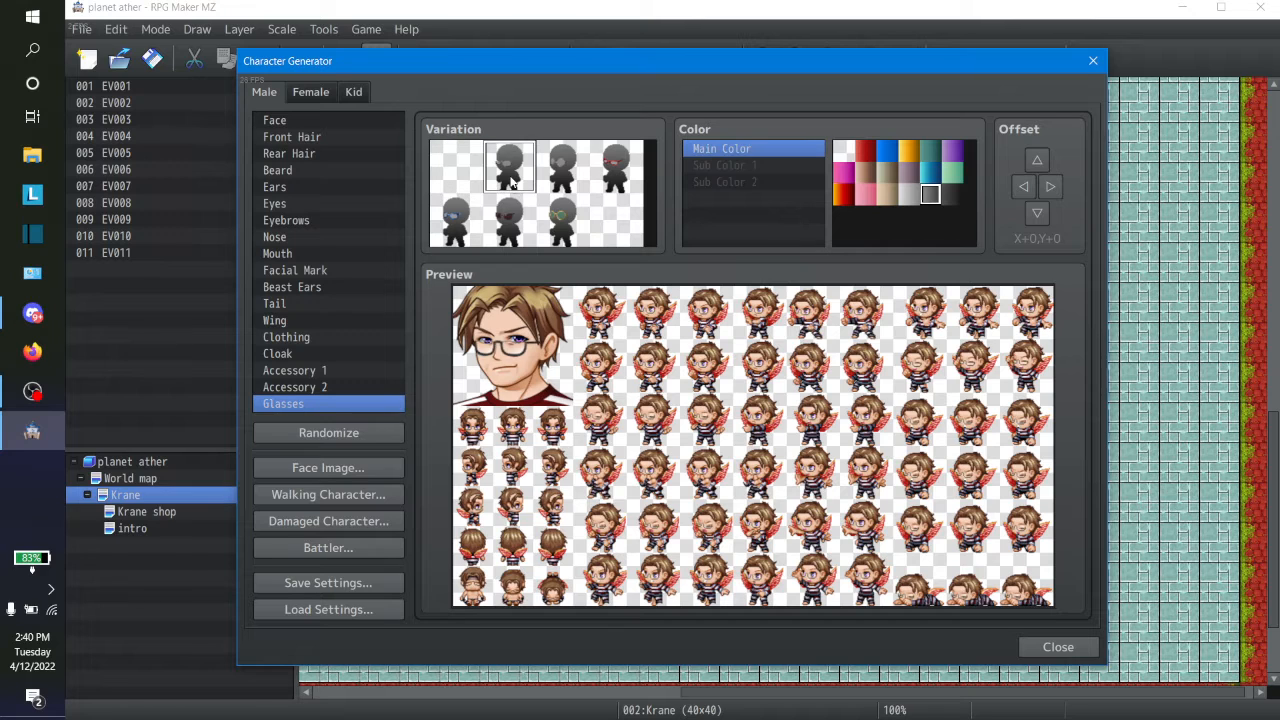
pyautogui.press('Down')
pyautogui.press('Right')
pyautogui.press('Left')
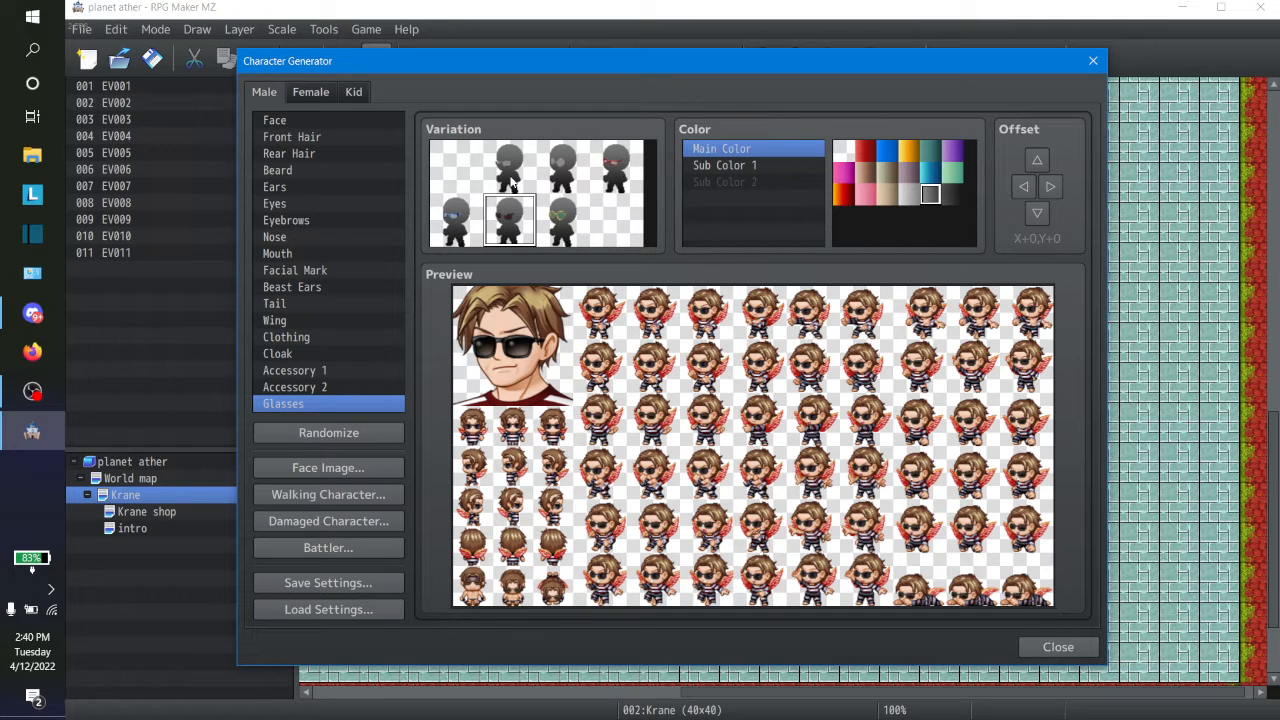
pyautogui.press('Up')
pyautogui.press('Left')
pyautogui.press('Right')
pyautogui.press('Down')
pyautogui.press('Up')
pyautogui.press('Left')
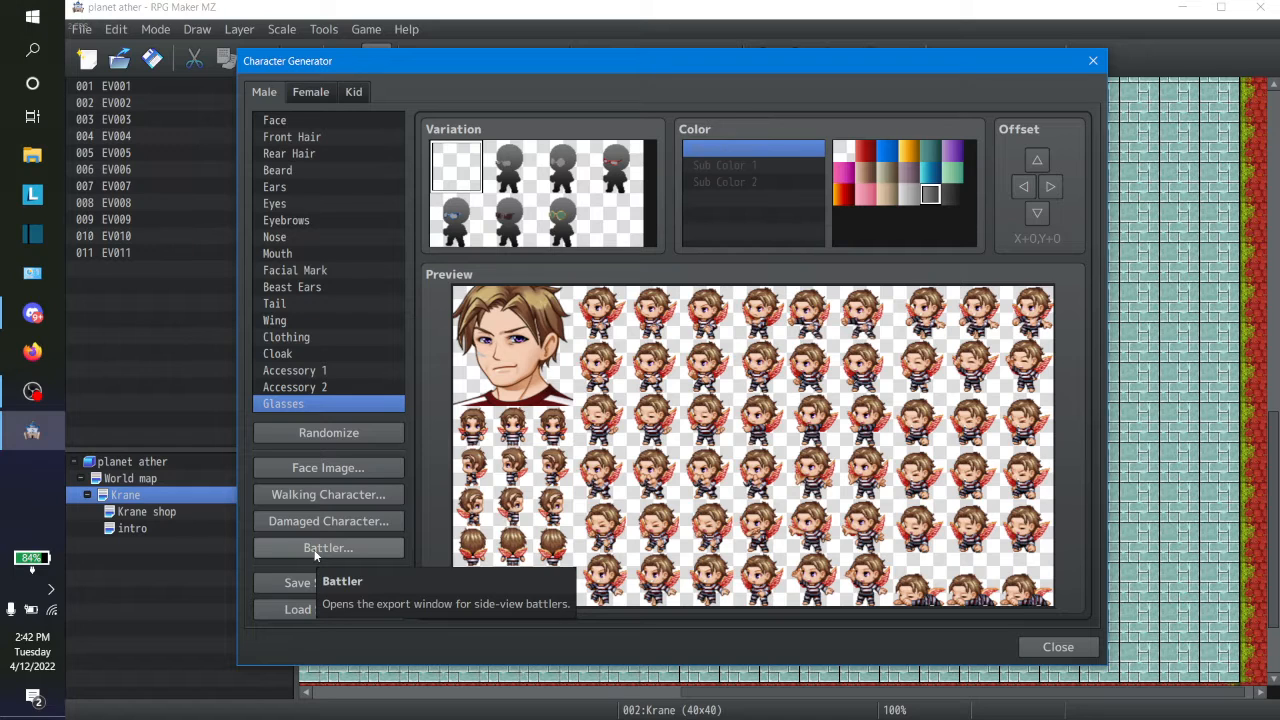
# Export the walking character sheet as NPC male 1 in PNG format to the project's img/characters folder
pyautogui.click(312, 497)
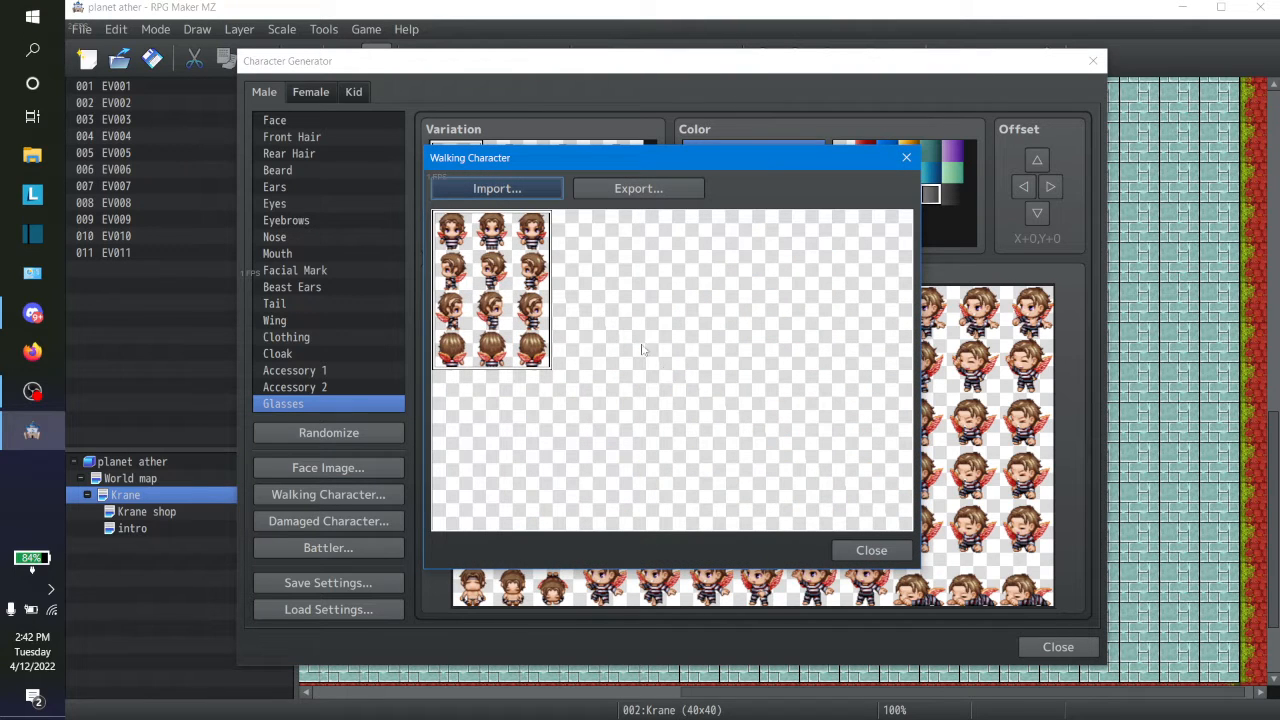
pyautogui.click(638, 189)
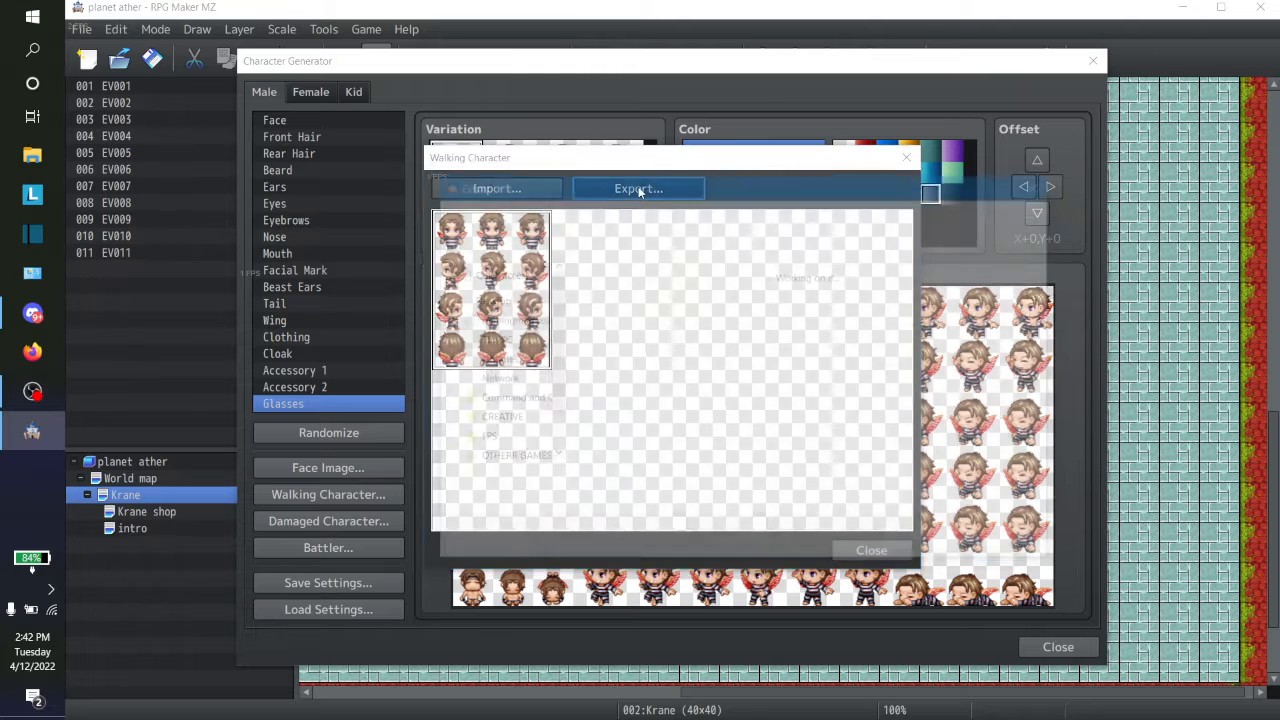
pyautogui.press('capslock')
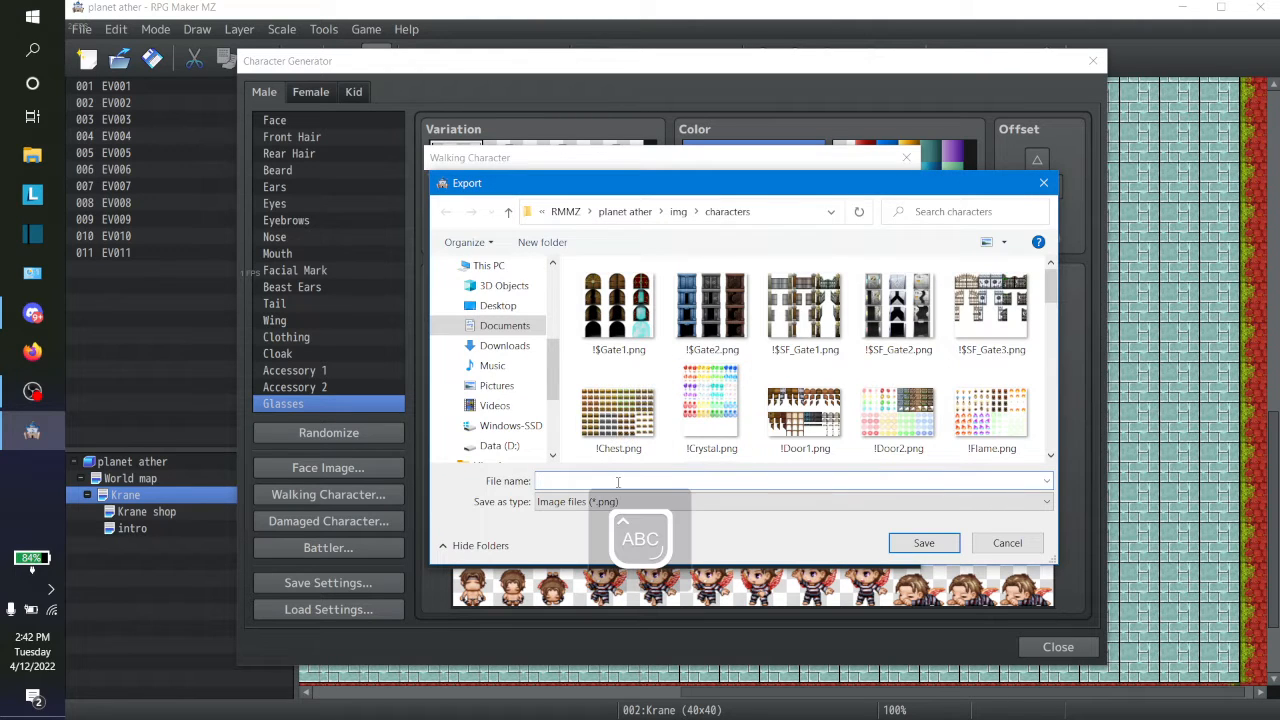
pyautogui.write('NPC MALE')
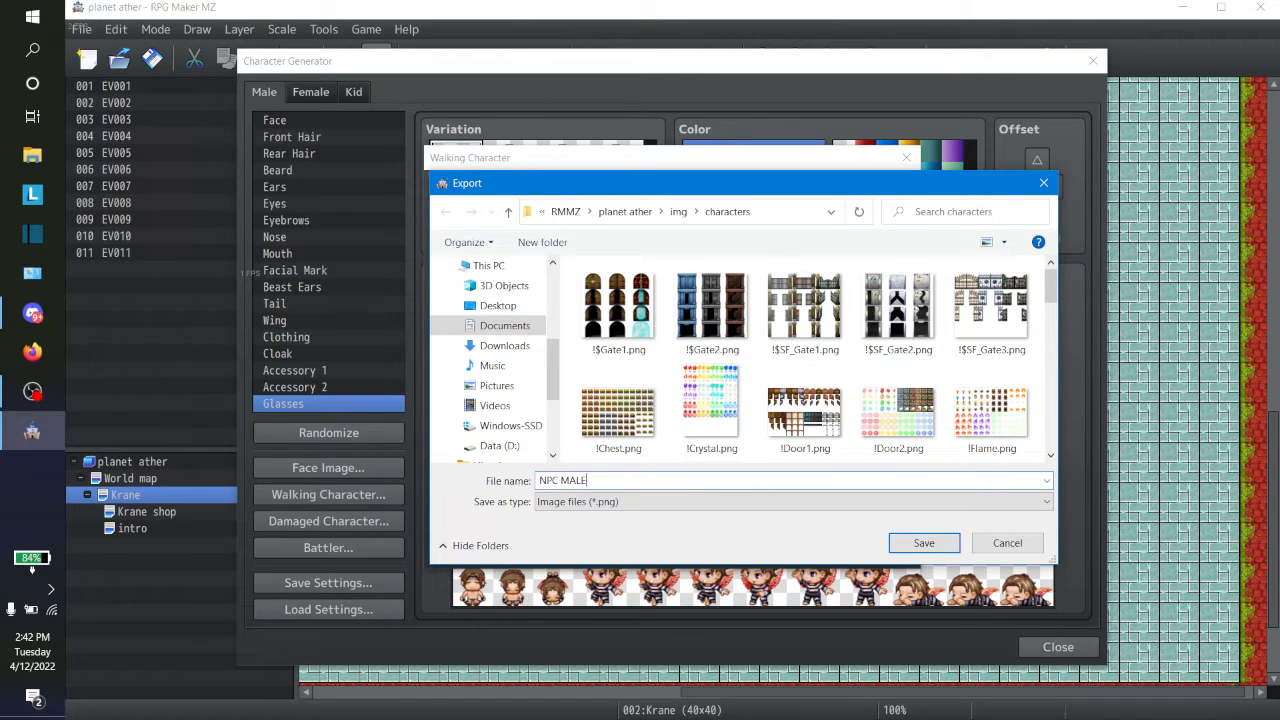
pyautogui.press('capslock')
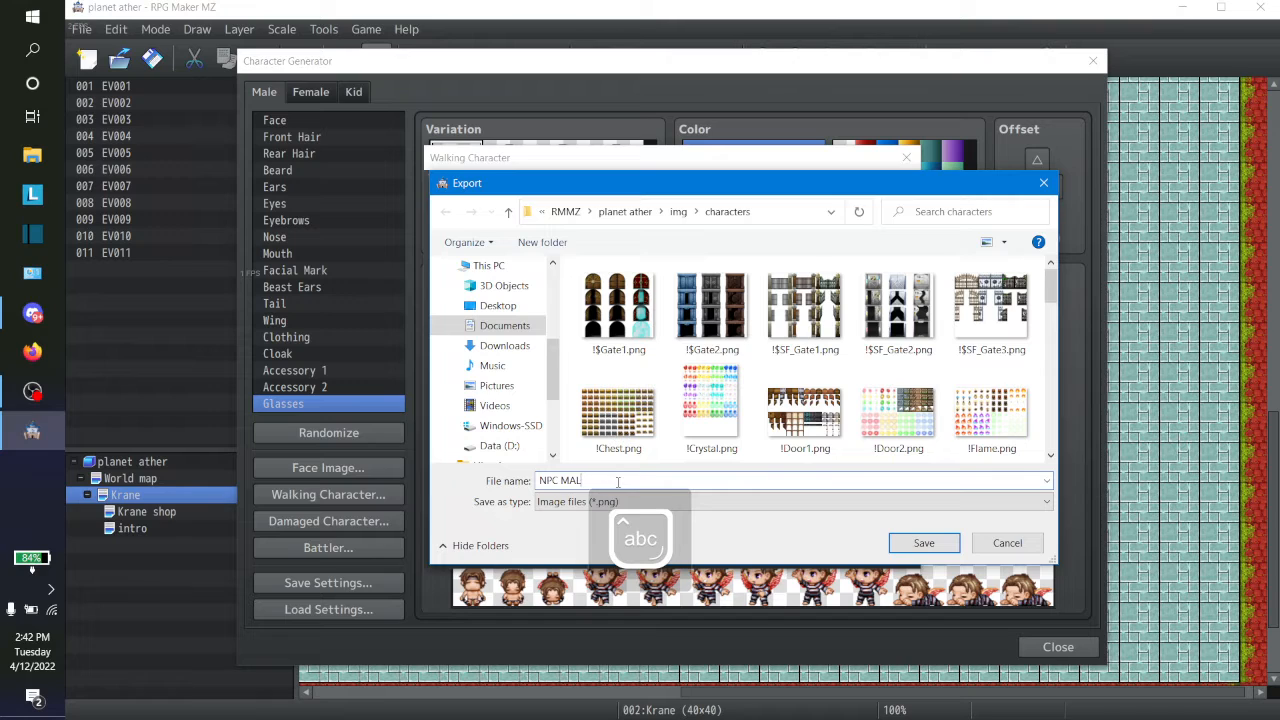
pyautogui.write('lke')
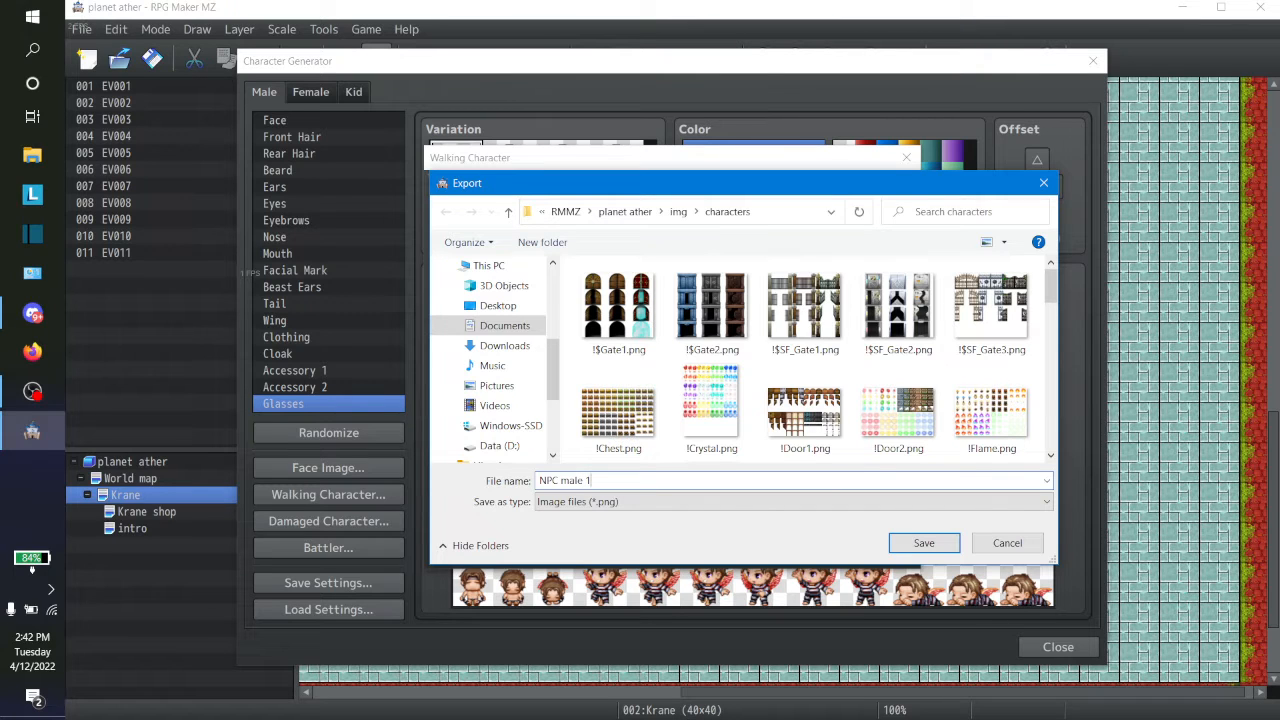
pyautogui.click(950, 540)
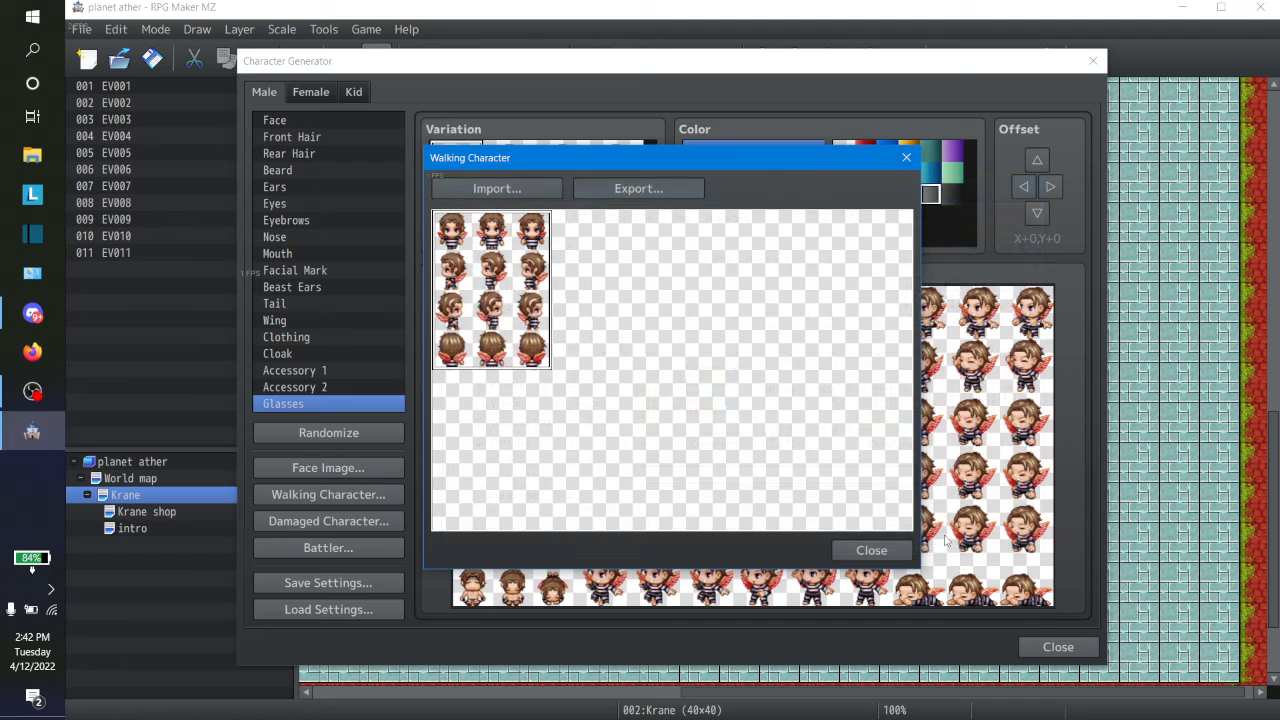
pyautogui.click(872, 551)
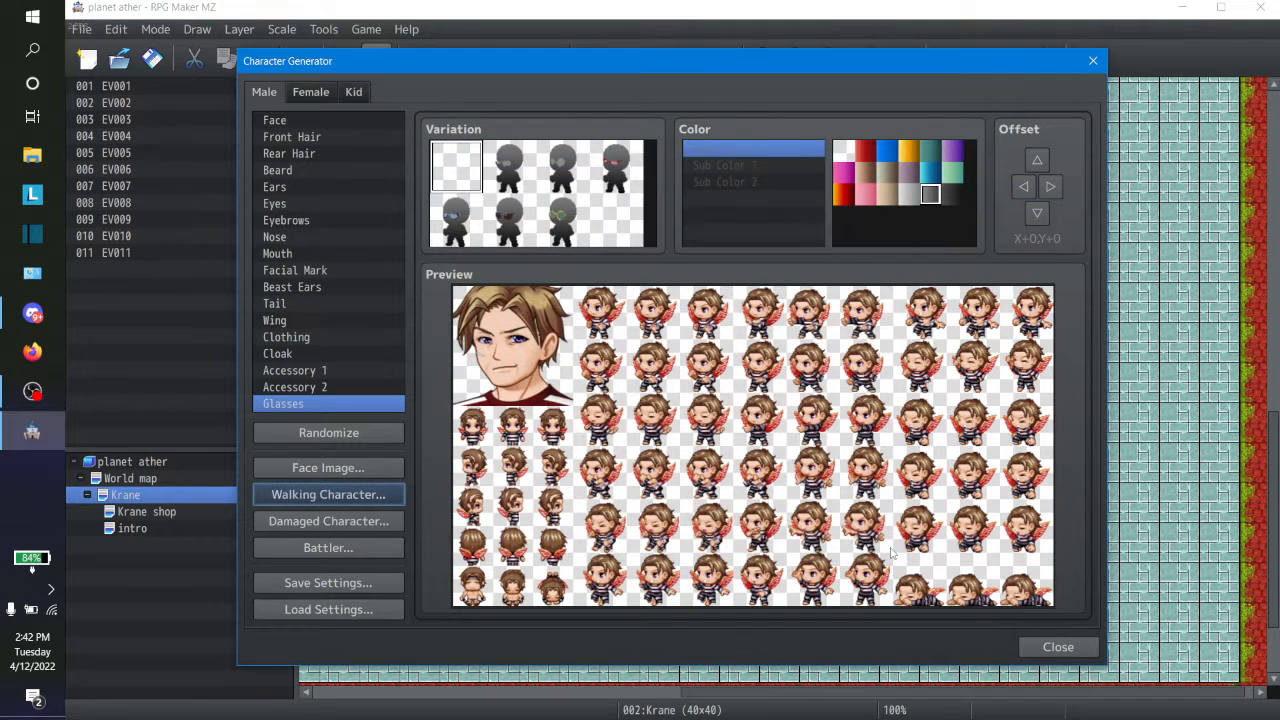
# Give the character the short swept-up front hair and compare rear hair variations, ending on the smooth one with a sub color
pyautogui.click(293, 140)
pyautogui.click(463, 170)
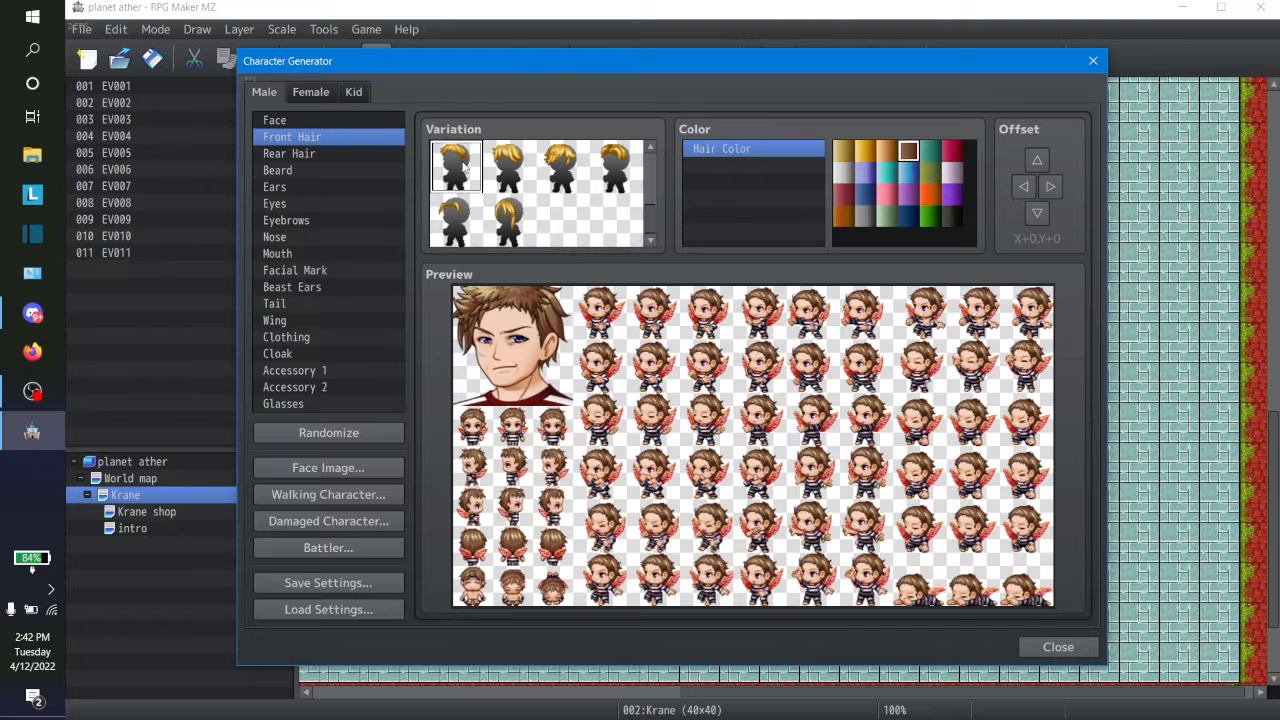
pyautogui.click(329, 152)
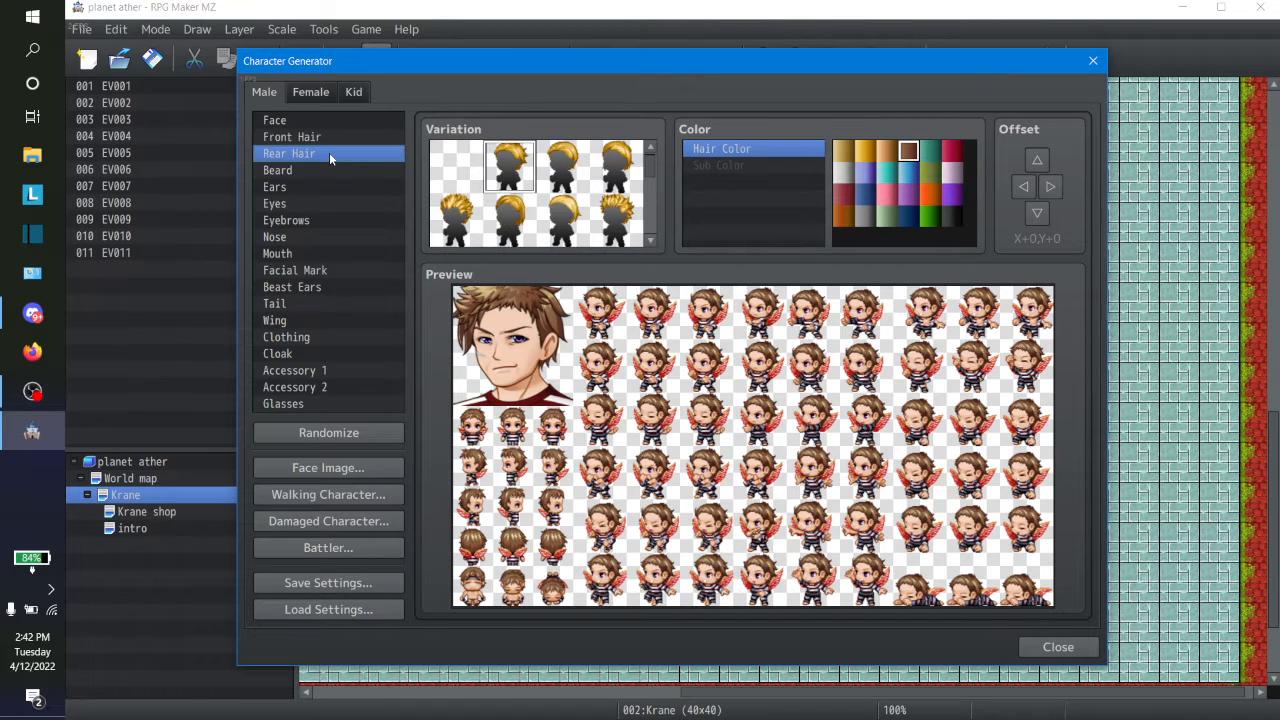
pyautogui.click(465, 229)
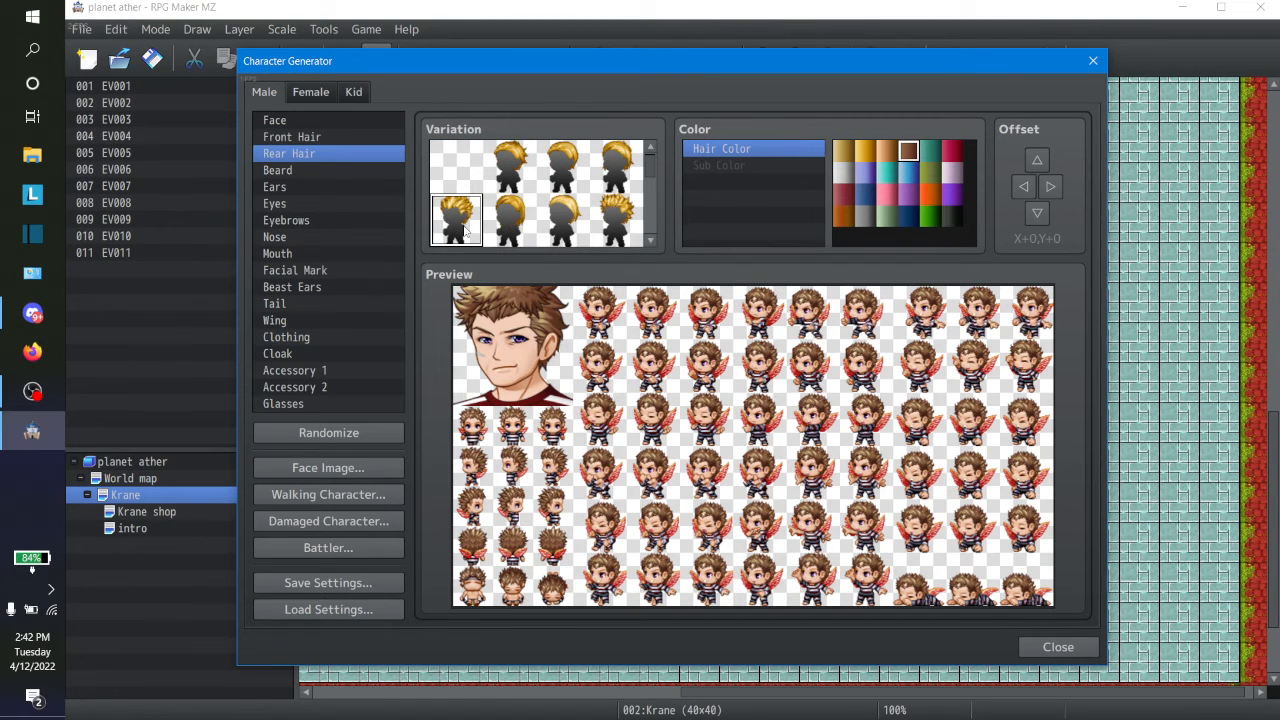
pyautogui.click(556, 232)
pyautogui.click(612, 236)
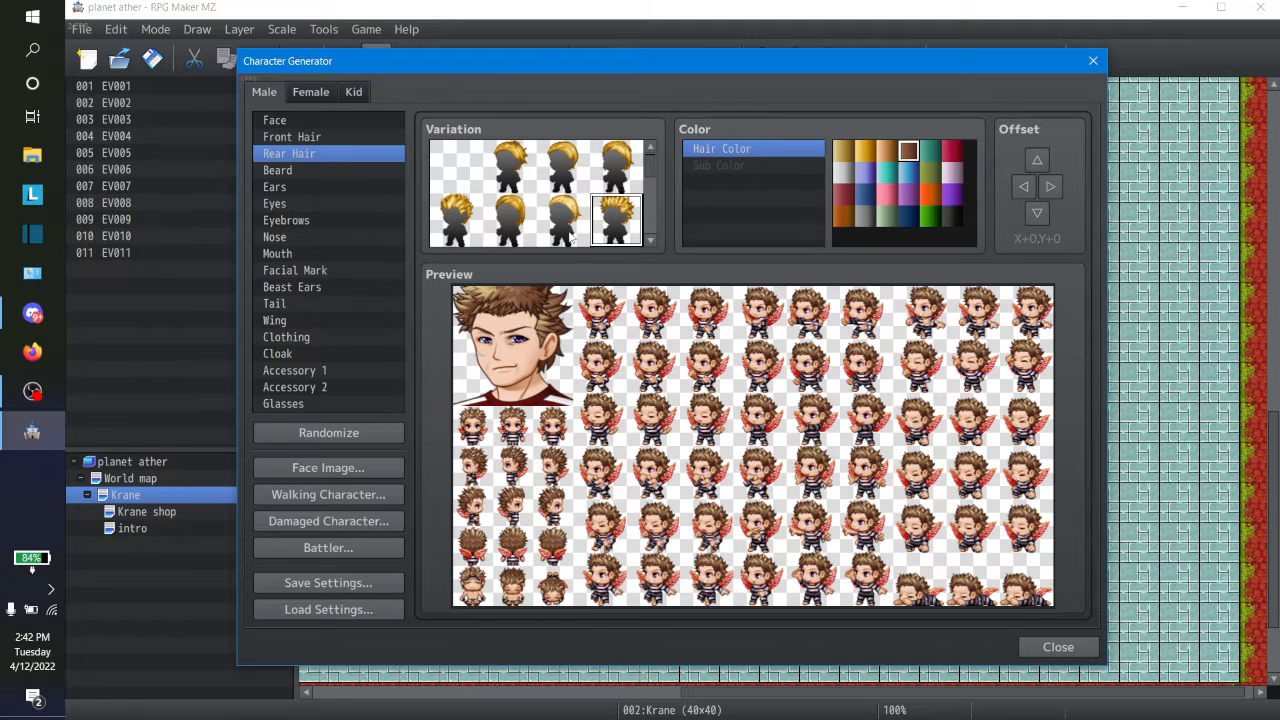
pyautogui.click(565, 225)
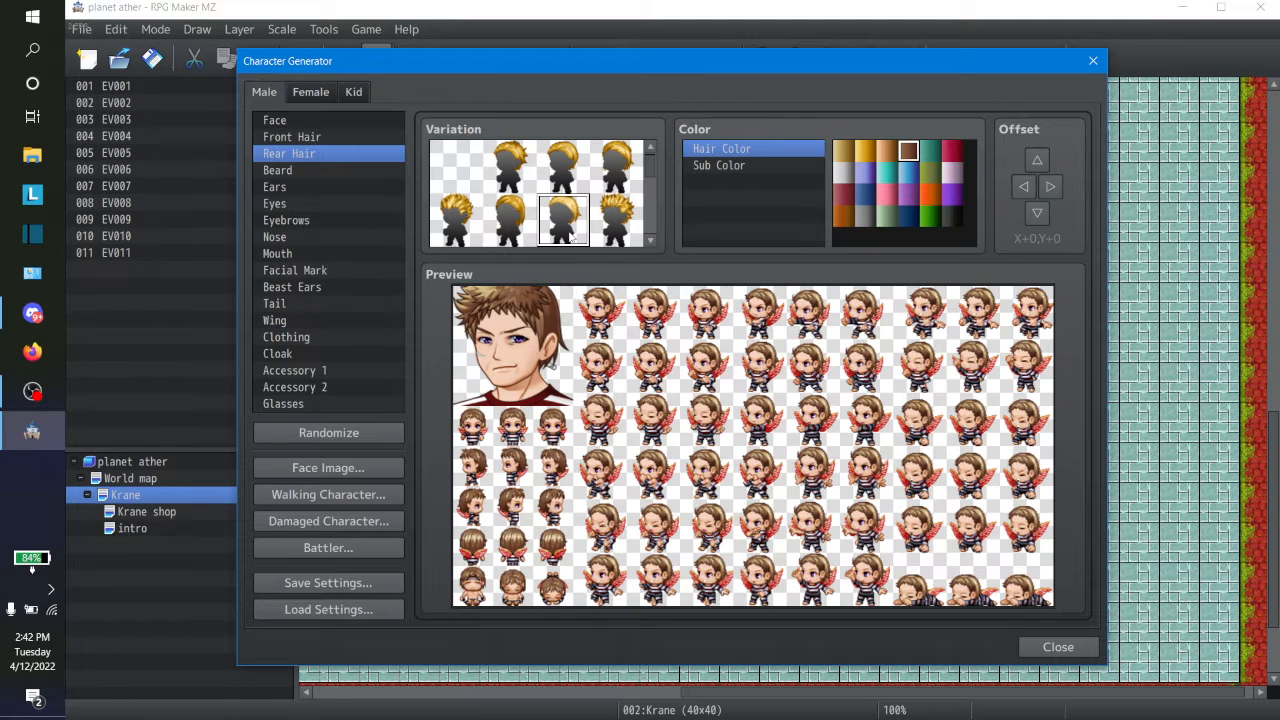
# Try the fuller front hair with a long fringe and return to the short swept-up front hair
pyautogui.click(310, 139)
pyautogui.click(505, 220)
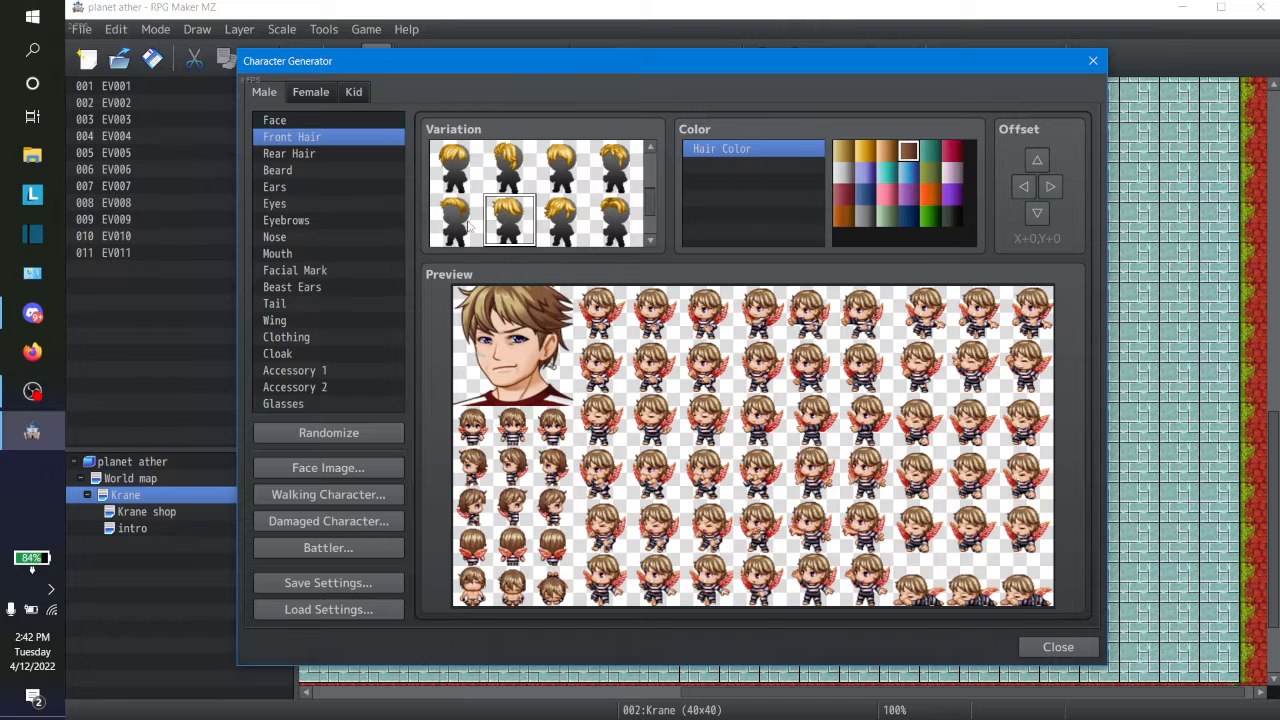
pyautogui.click(468, 226)
# Compare the empty, long wavy and other rear hair variations, and give the character the short rear hair covering the nape
pyautogui.click(324, 154)
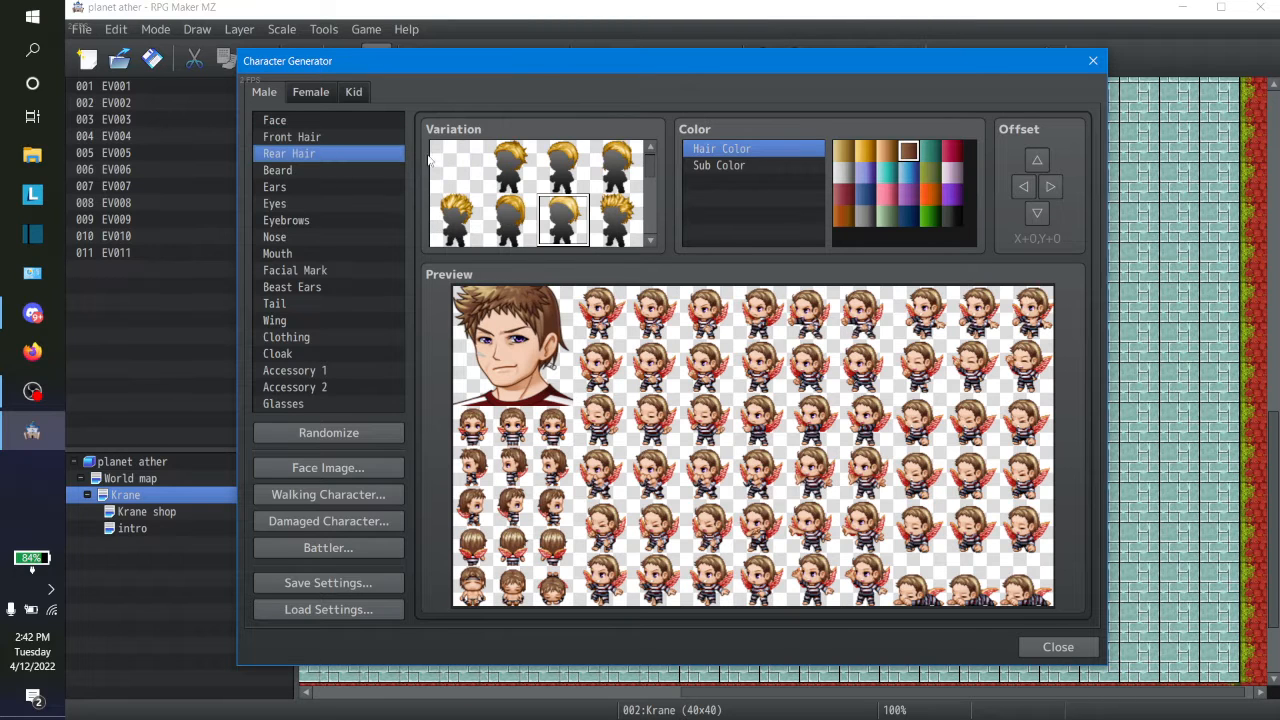
pyautogui.click(441, 167)
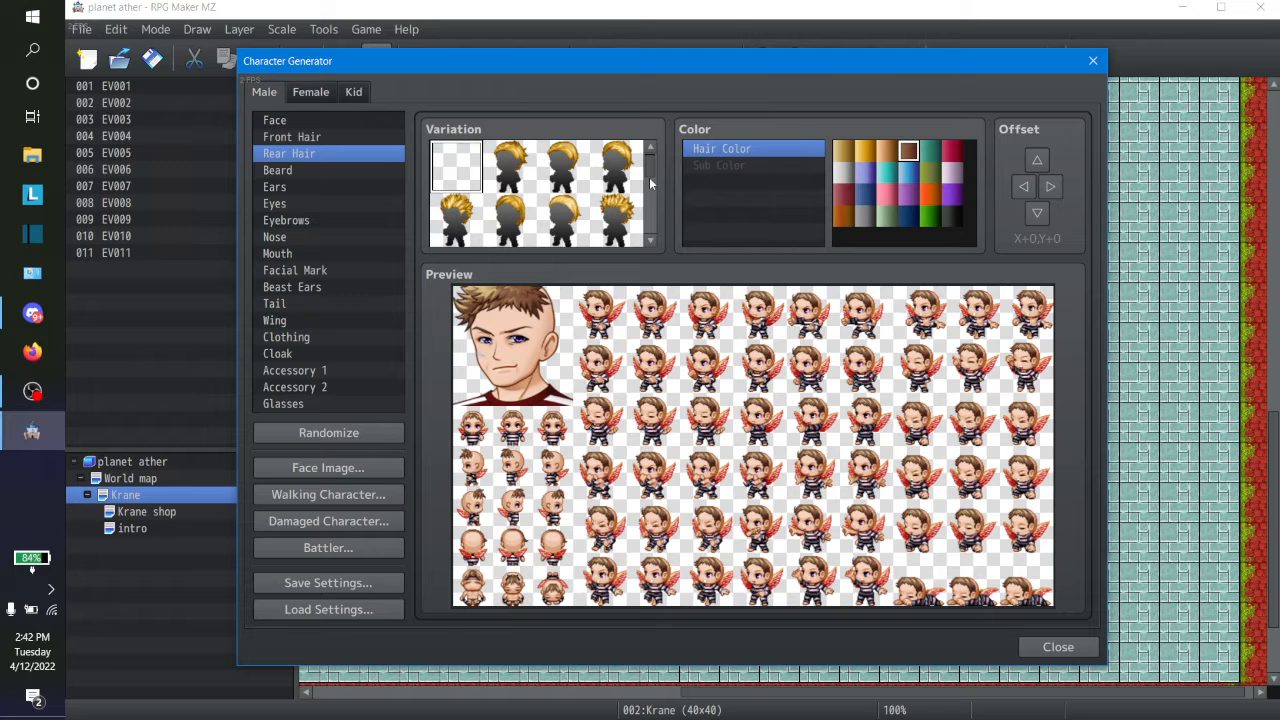
pyautogui.scroll(-2, 649, 171)
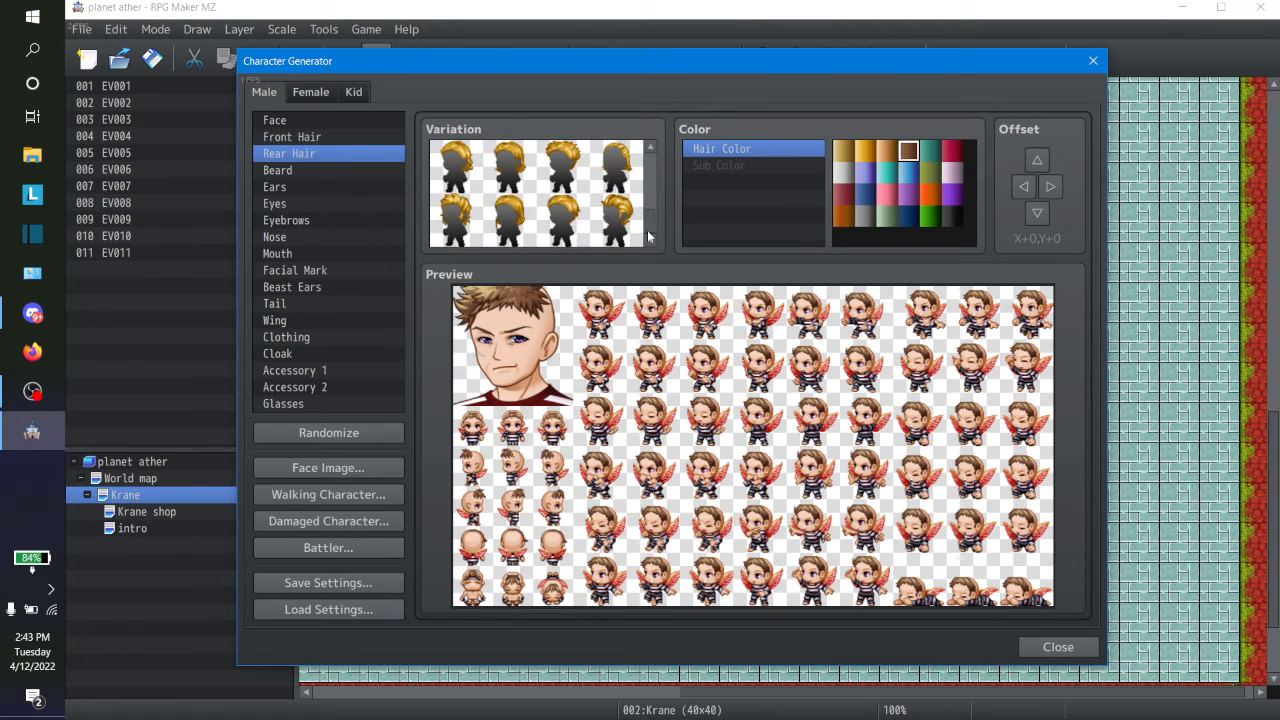
pyautogui.click(616, 168)
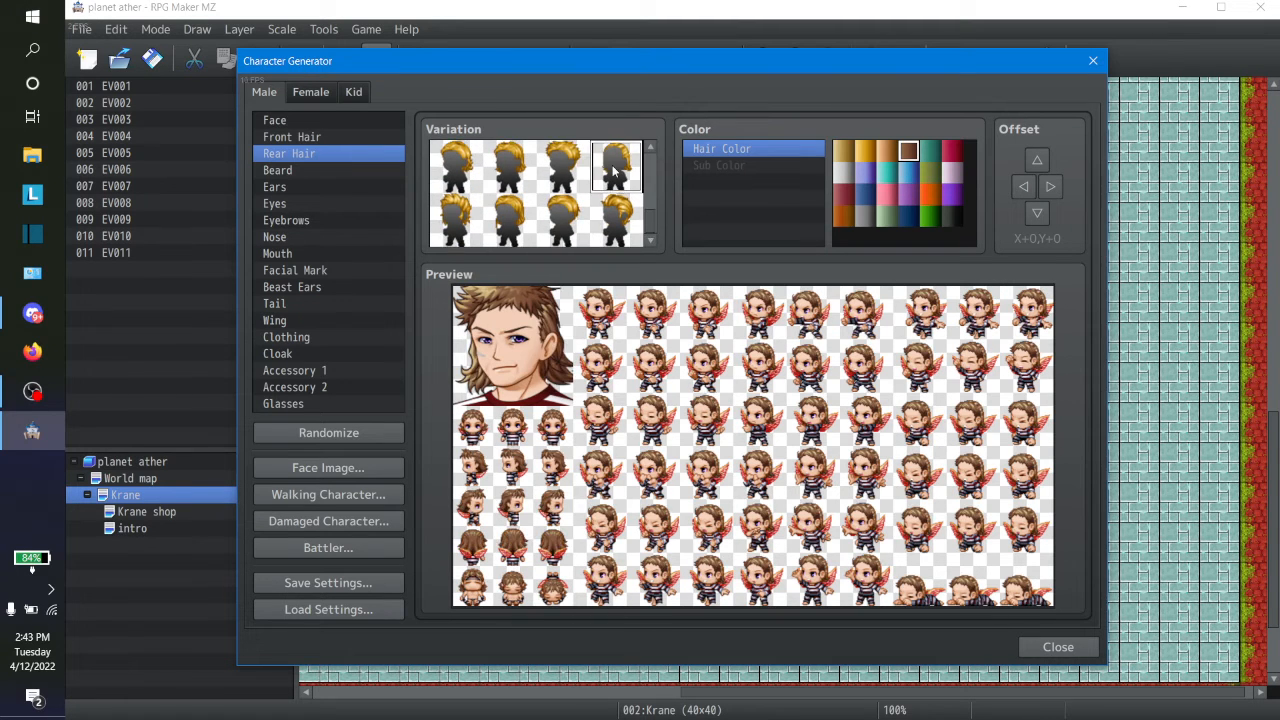
pyautogui.click(616, 236)
pyautogui.click(568, 230)
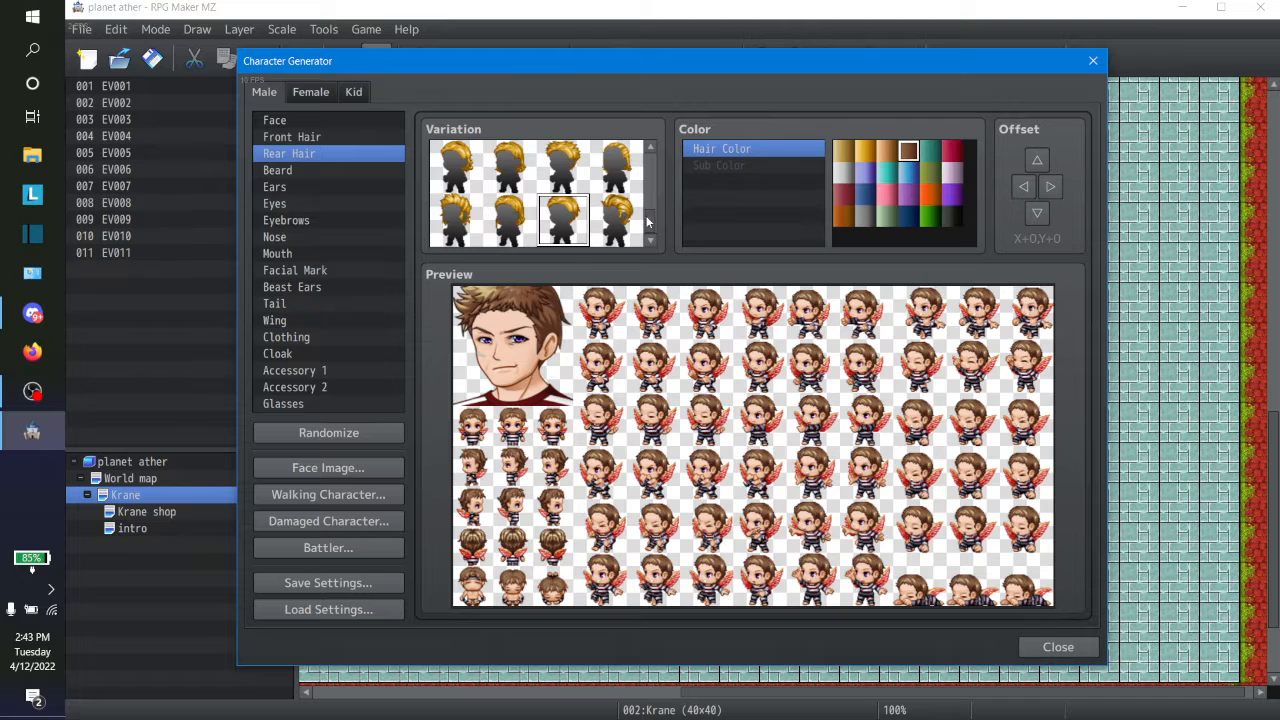
# Shift the front hair downward to an offset of X+0, Y+5
pyautogui.click(340, 140)
pyautogui.click(1036, 214)
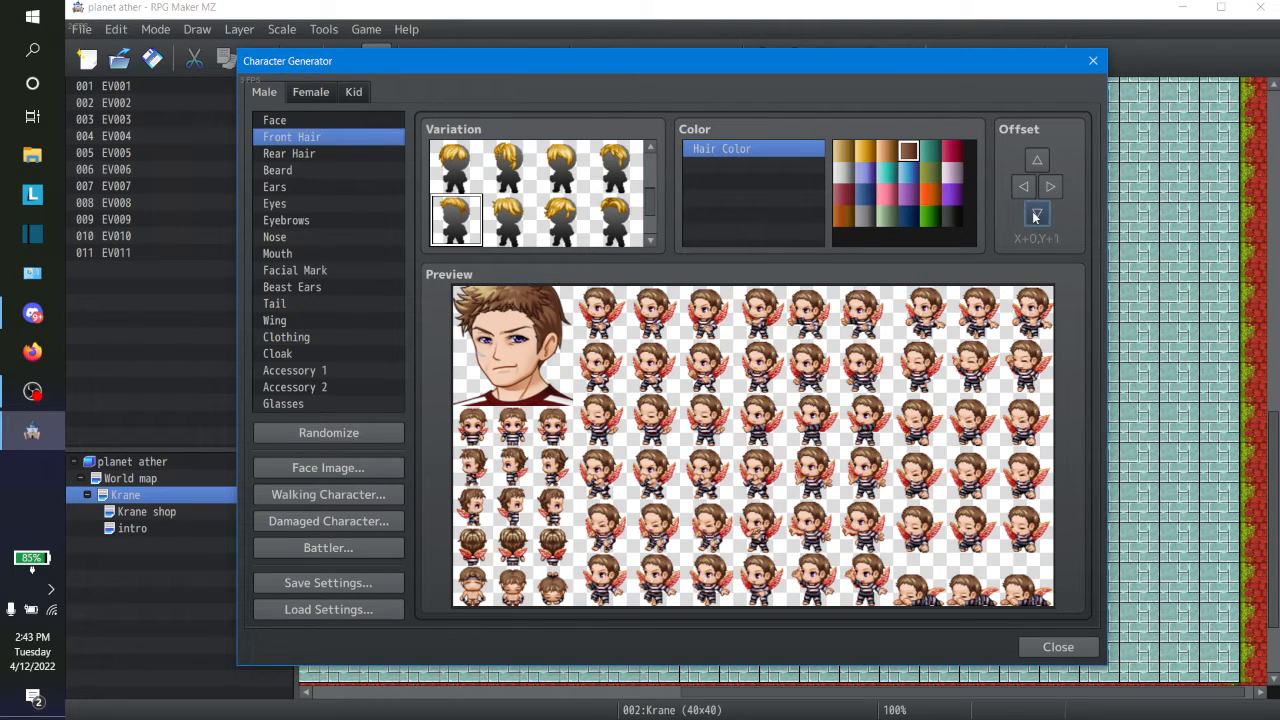
pyautogui.click(1036, 214)
pyautogui.click(1036, 214)
pyautogui.click(1036, 216)
pyautogui.click(1036, 216)
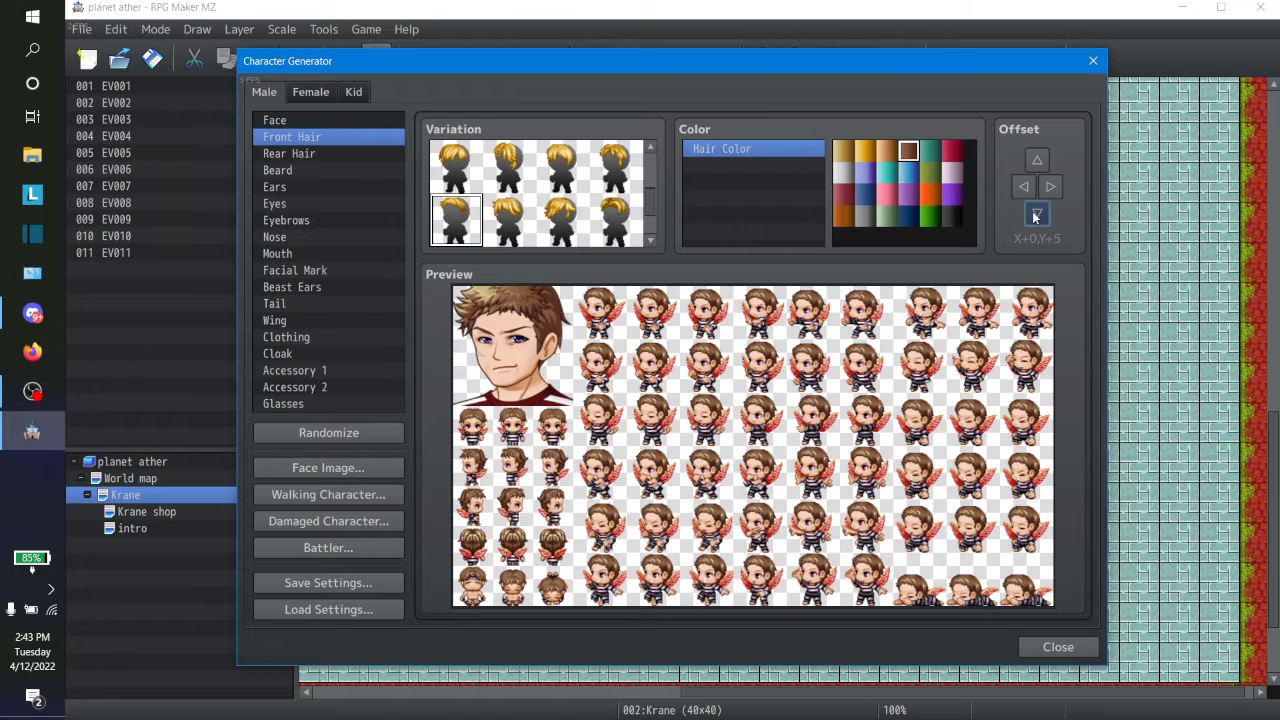
# Try the front hair at an offset of X+0, Y+8 and raise it to X+0, Y-2
pyautogui.click(1036, 216)
pyautogui.click(1036, 216)
pyautogui.click(1036, 216)
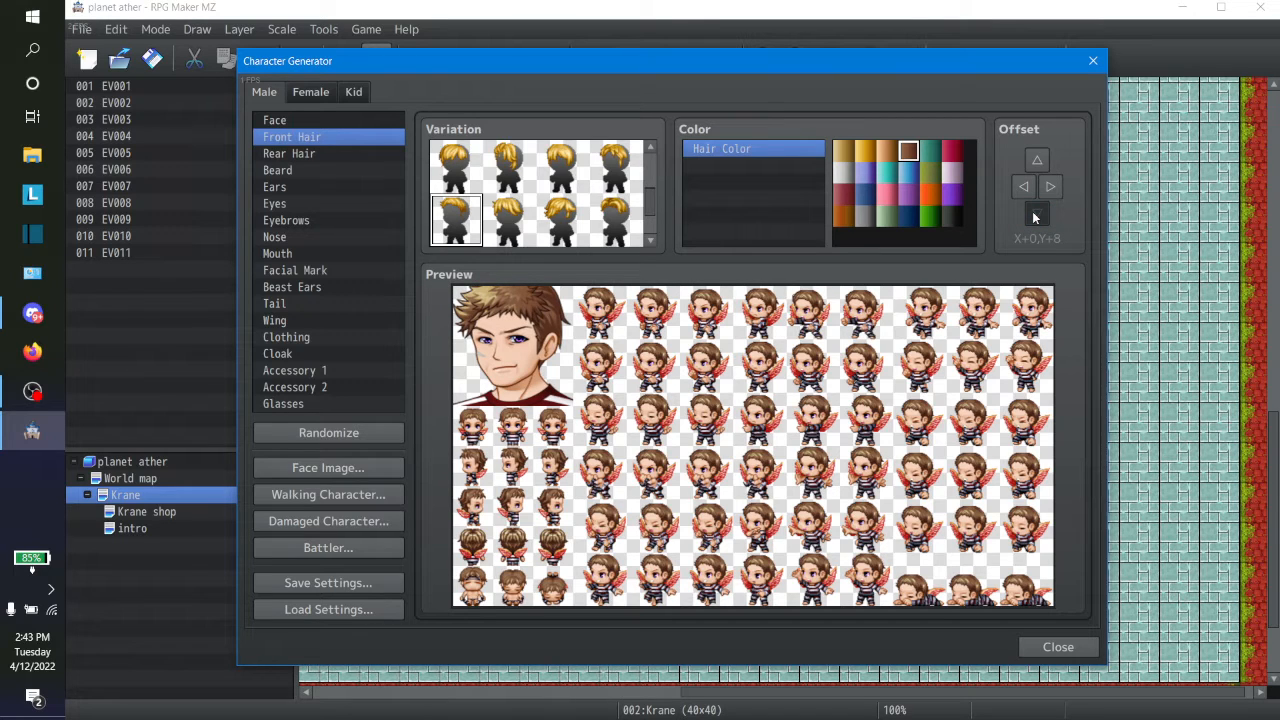
pyautogui.click(1037, 160)
pyautogui.click(1037, 160)
pyautogui.click(1037, 160)
pyautogui.click(1037, 160)
pyautogui.click(1037, 160)
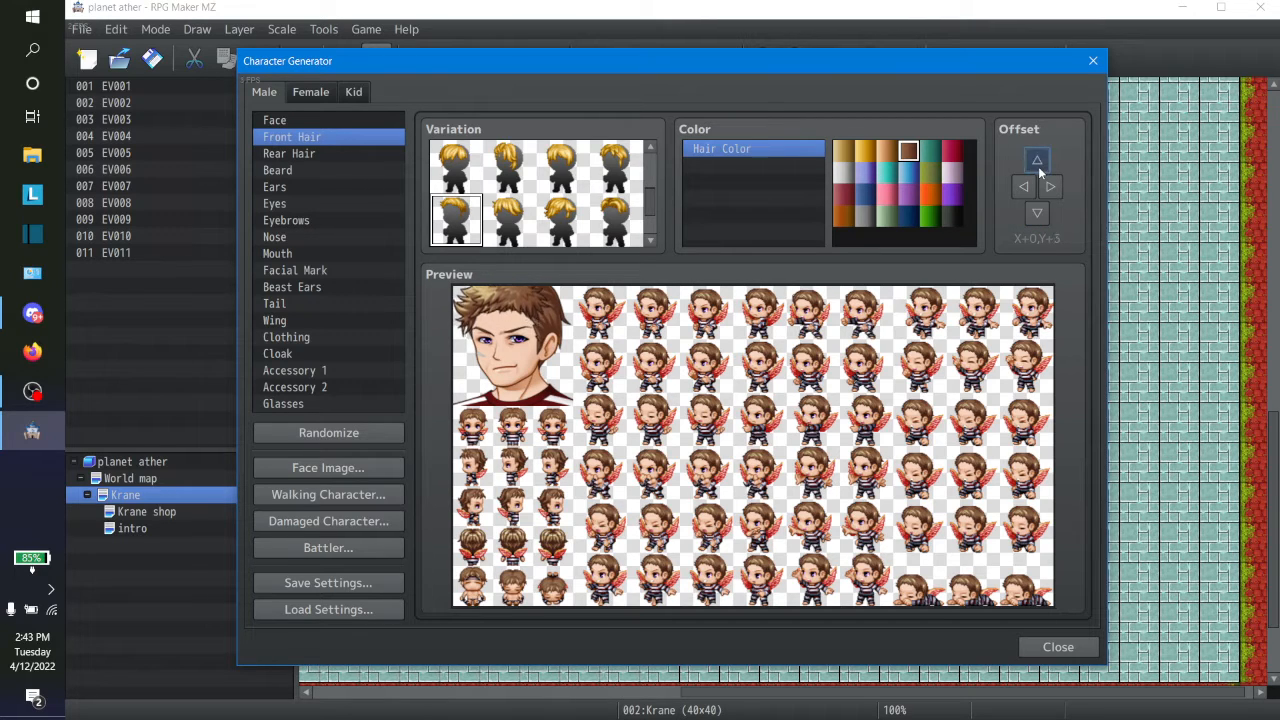
pyautogui.click(1037, 160)
pyautogui.click(1037, 160)
pyautogui.click(1038, 168)
pyautogui.click(1038, 168)
pyautogui.click(1038, 168)
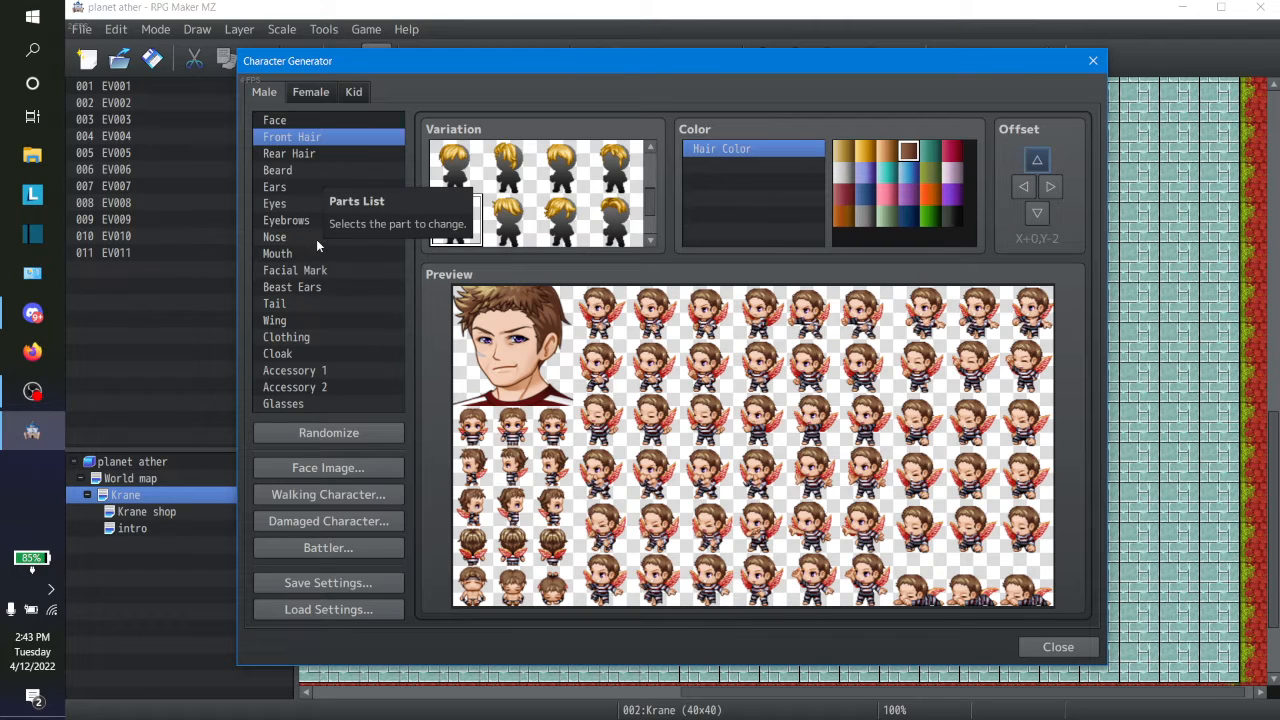
# Compare light brown, crimson, lavender and other hair colors on the front hair, and settle on the orange-brown one
pyautogui.click(290, 171)
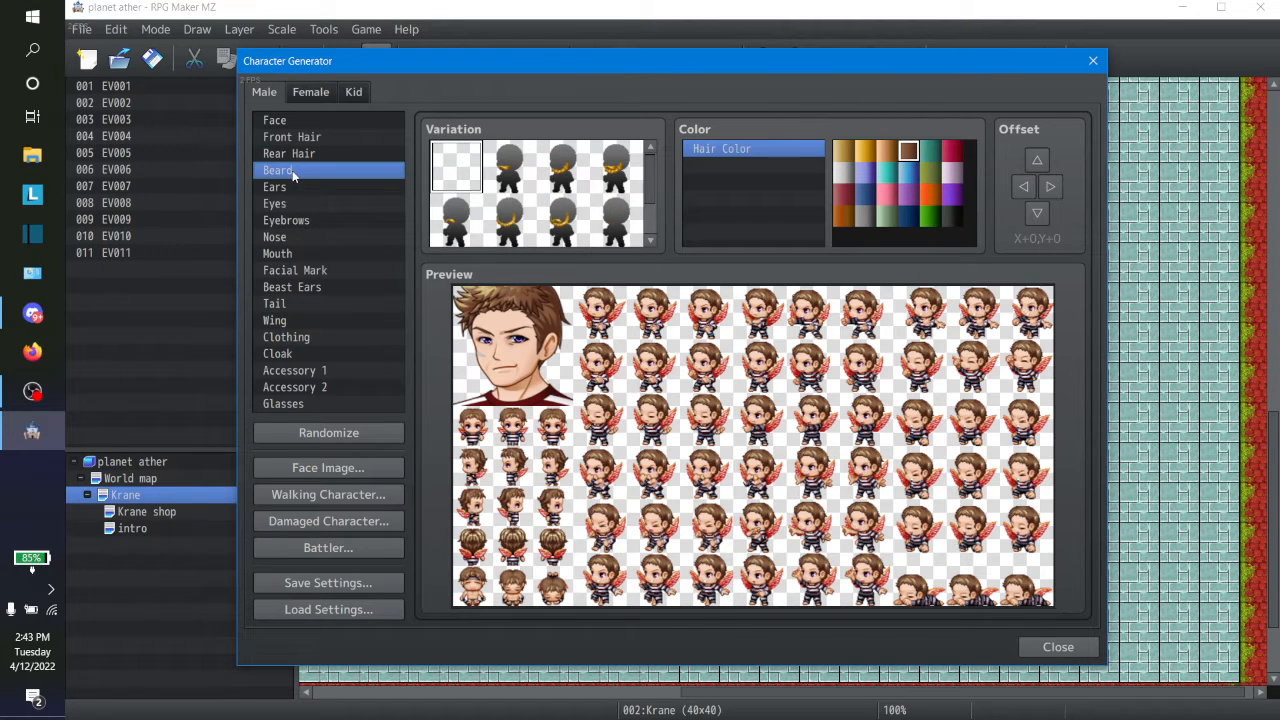
pyautogui.click(289, 137)
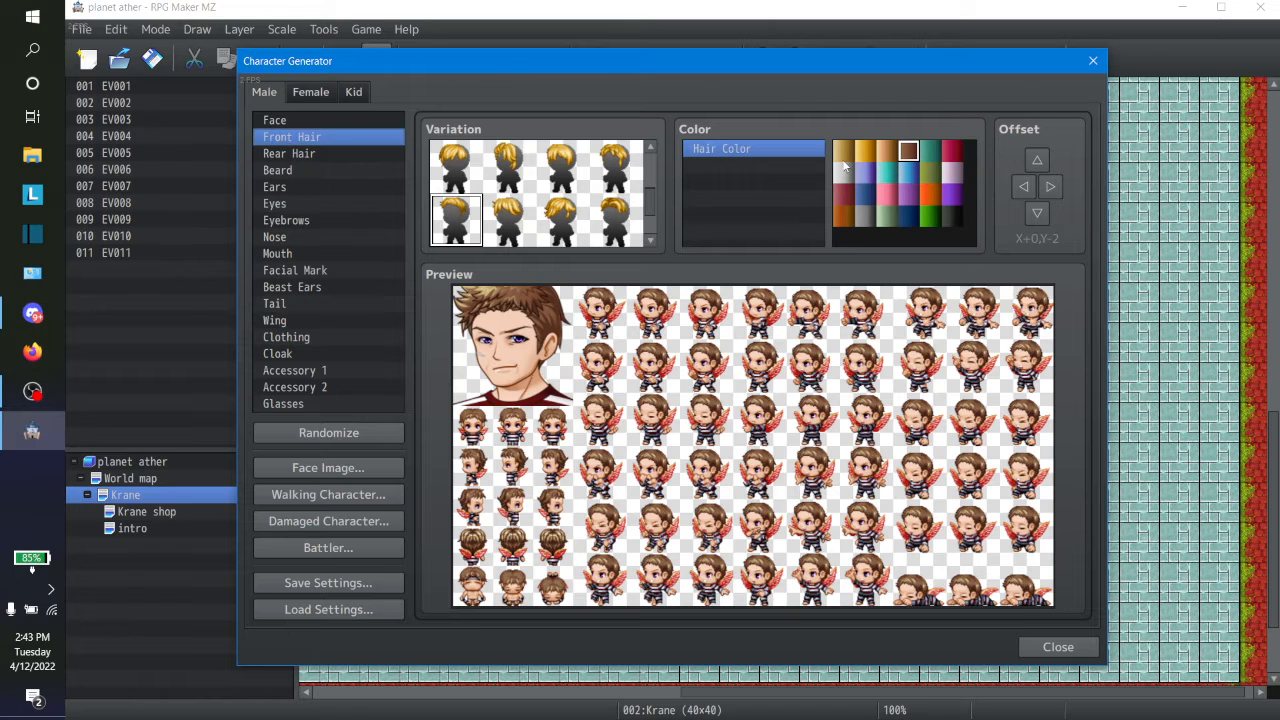
pyautogui.click(886, 155)
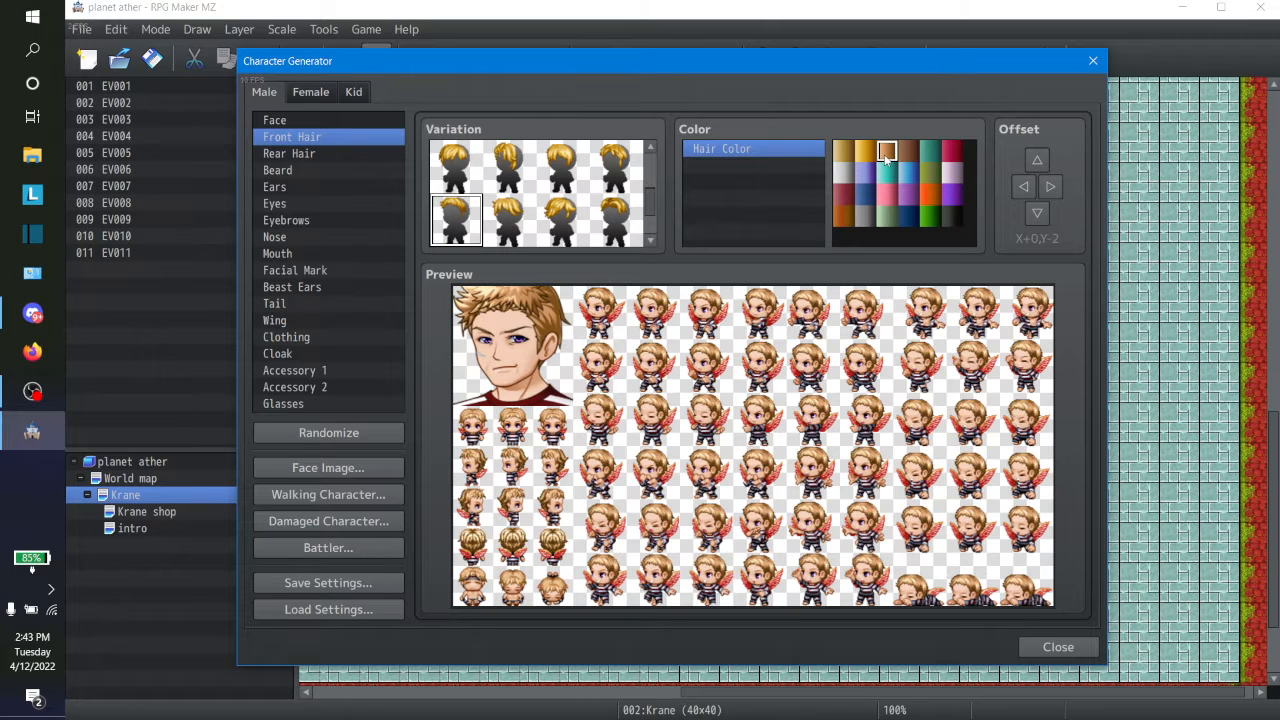
pyautogui.click(951, 152)
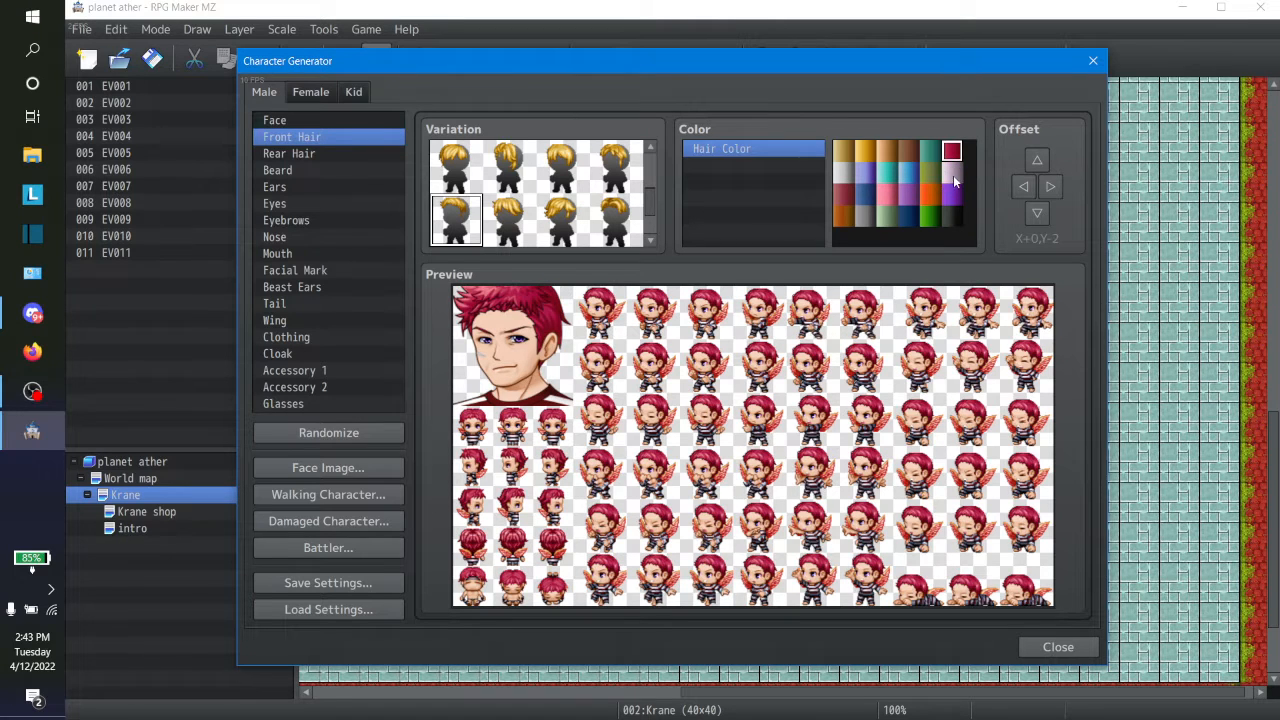
pyautogui.click(951, 173)
pyautogui.click(865, 174)
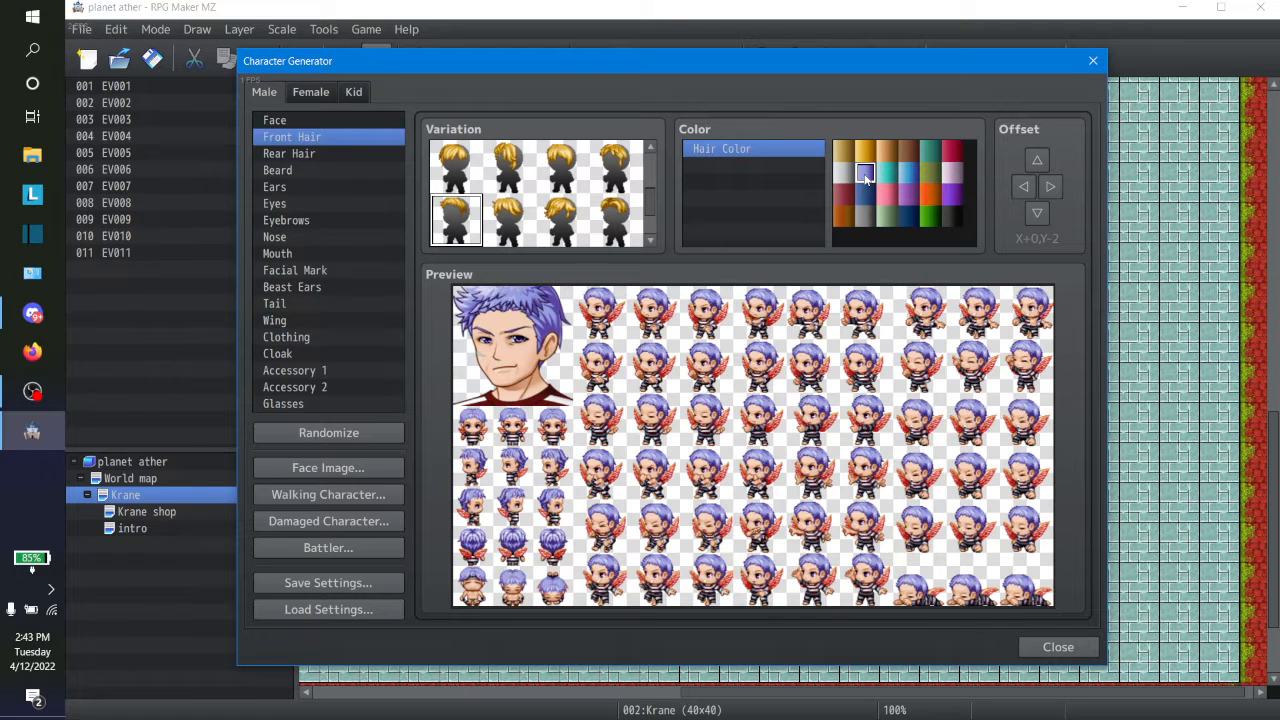
pyautogui.click(887, 173)
pyautogui.click(845, 216)
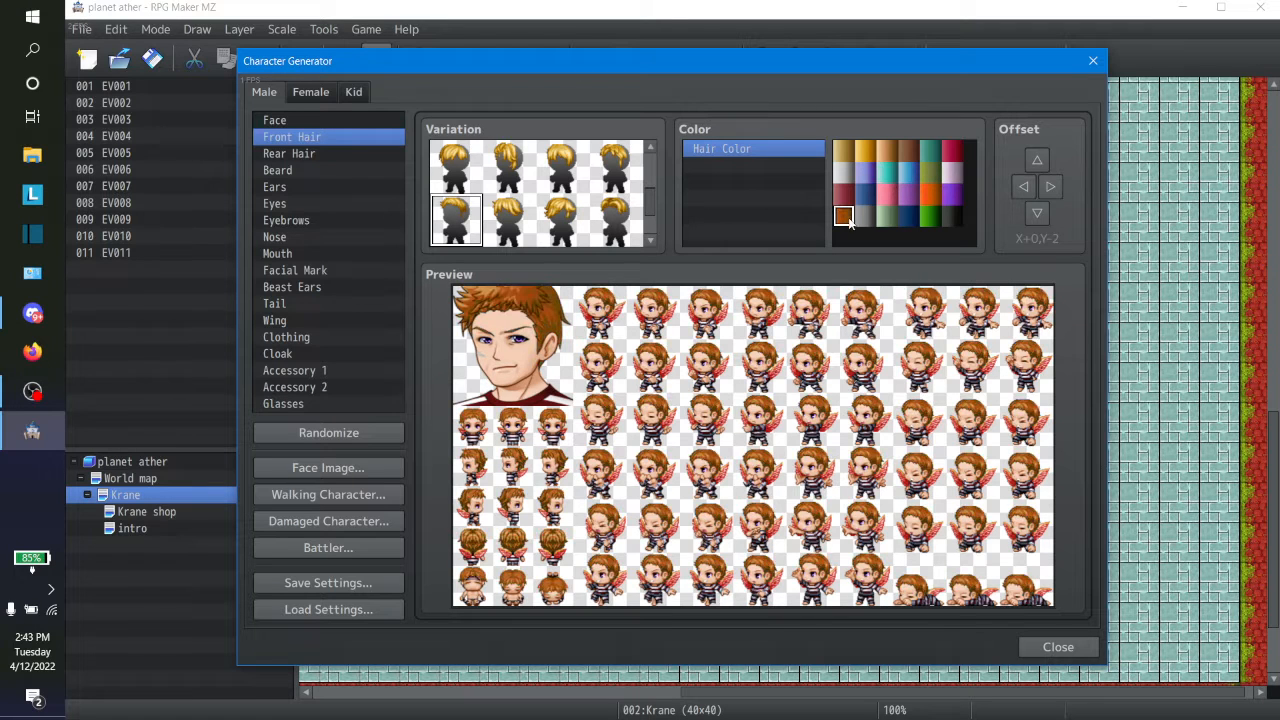
# Try the blue and magenta wing colors and give the wings the fiery red-orange gradient
pyautogui.click(310, 324)
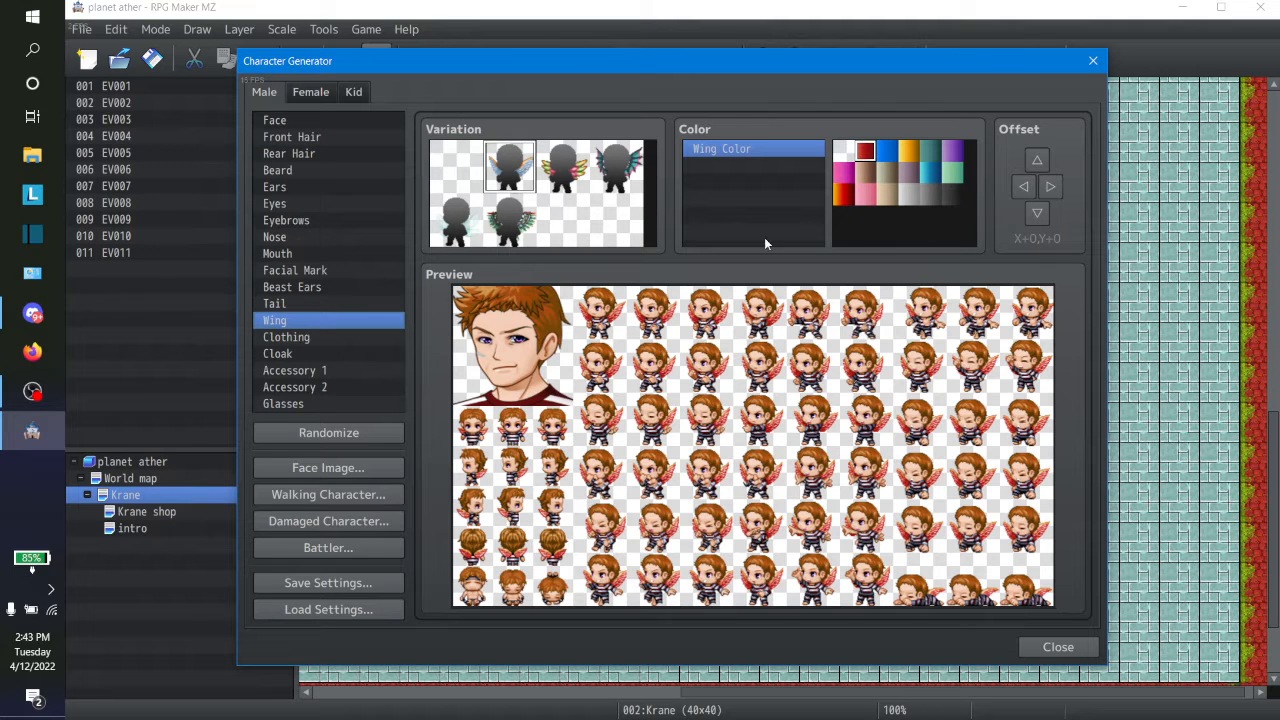
pyautogui.click(885, 155)
pyautogui.click(844, 173)
pyautogui.click(844, 194)
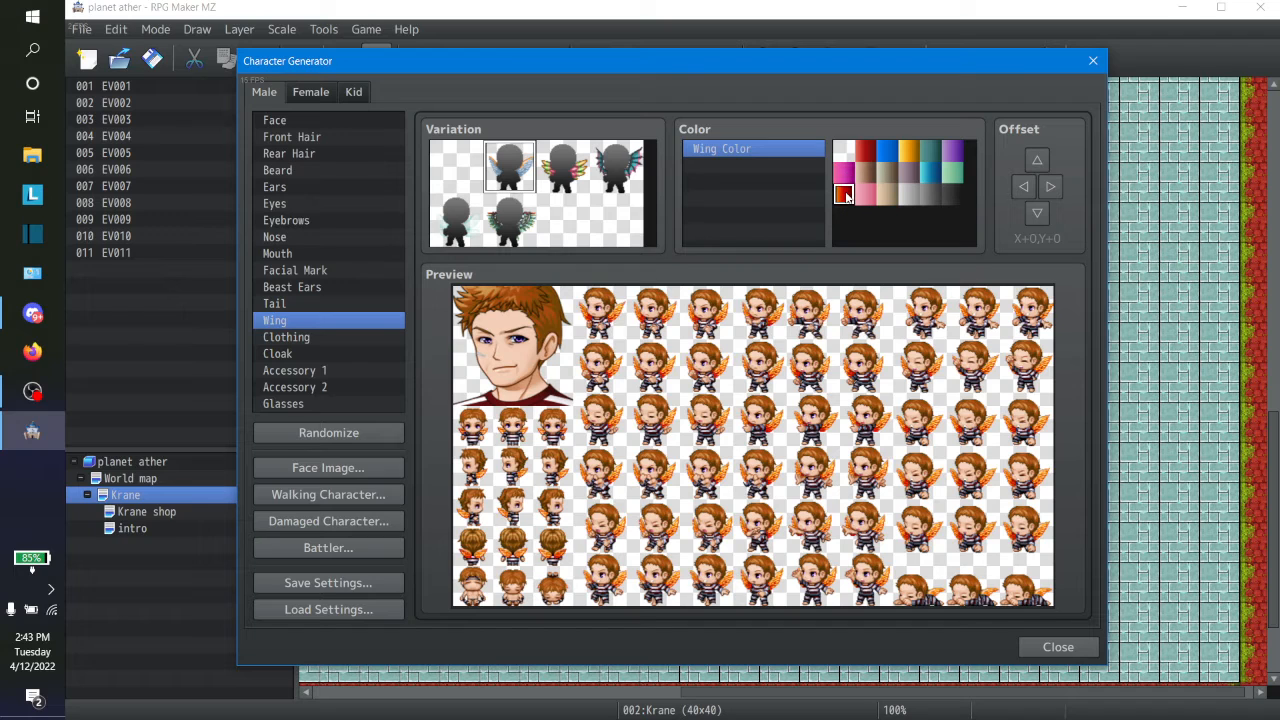
# Set the clothing's main color to the red-orange gradient and look through the cloak, accessory and glasses parts
pyautogui.click(297, 339)
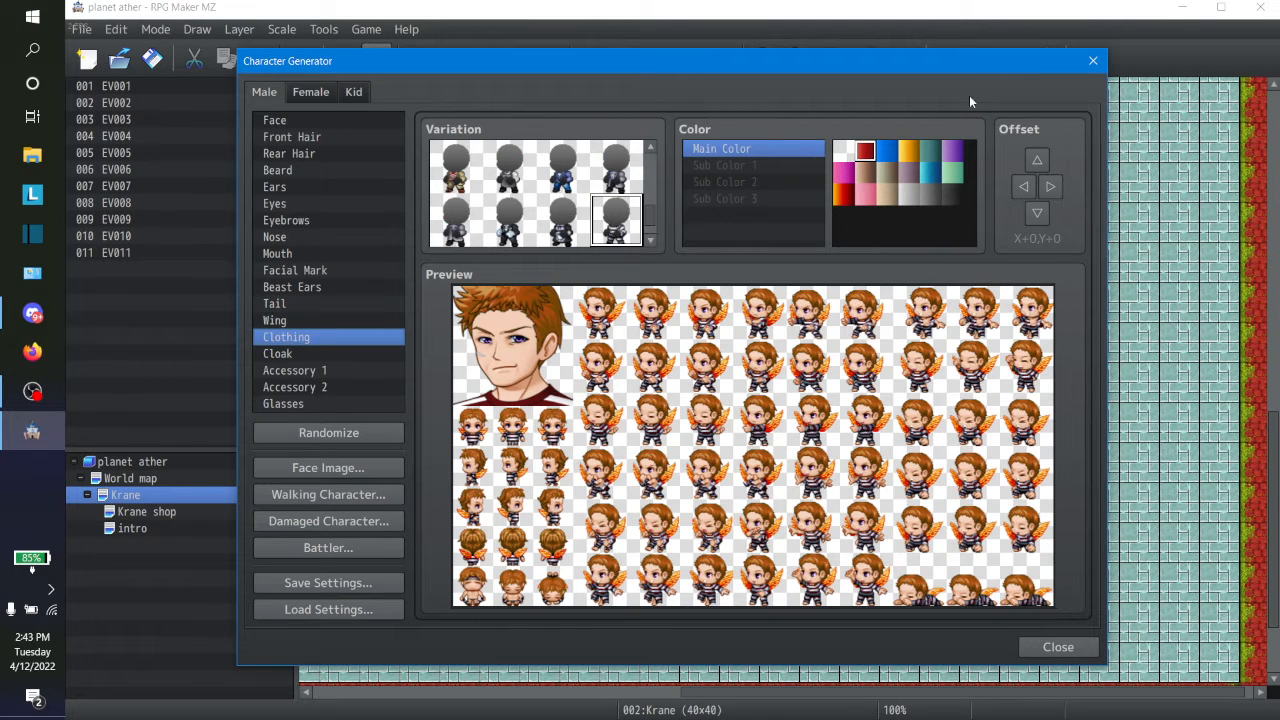
pyautogui.click(838, 200)
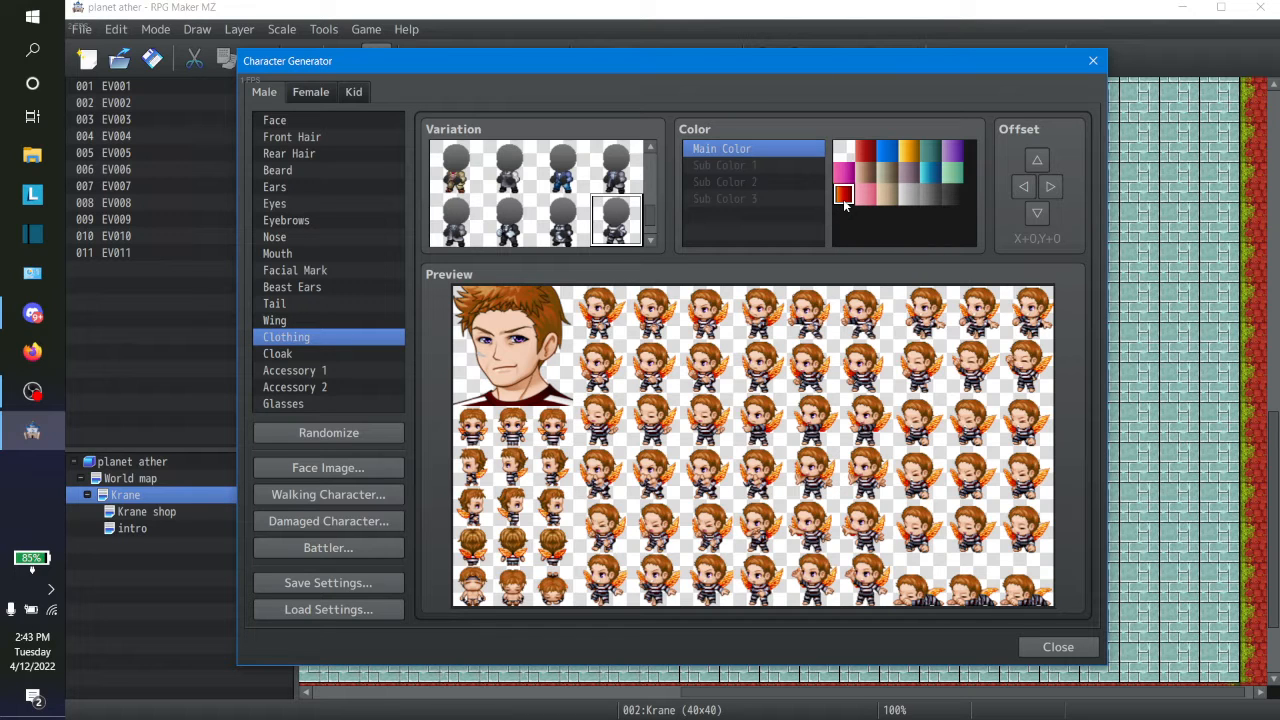
pyautogui.click(382, 355)
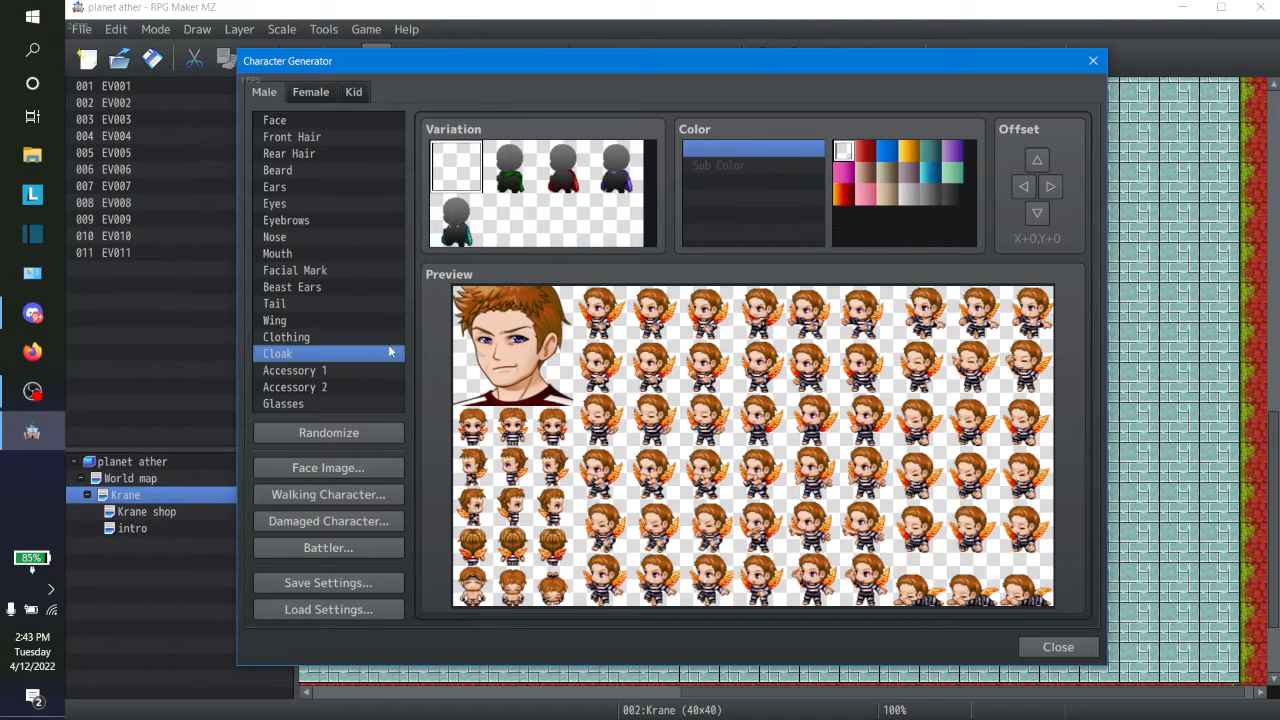
pyautogui.click(379, 371)
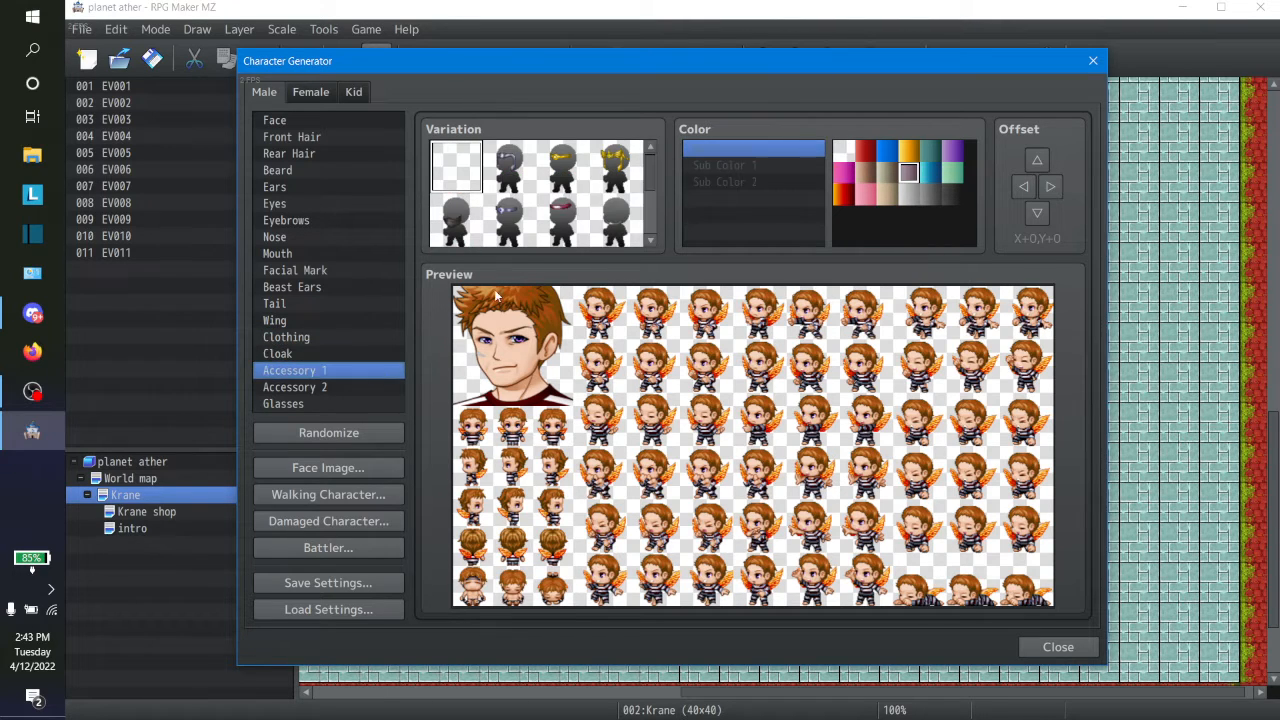
pyautogui.click(371, 390)
pyautogui.click(332, 404)
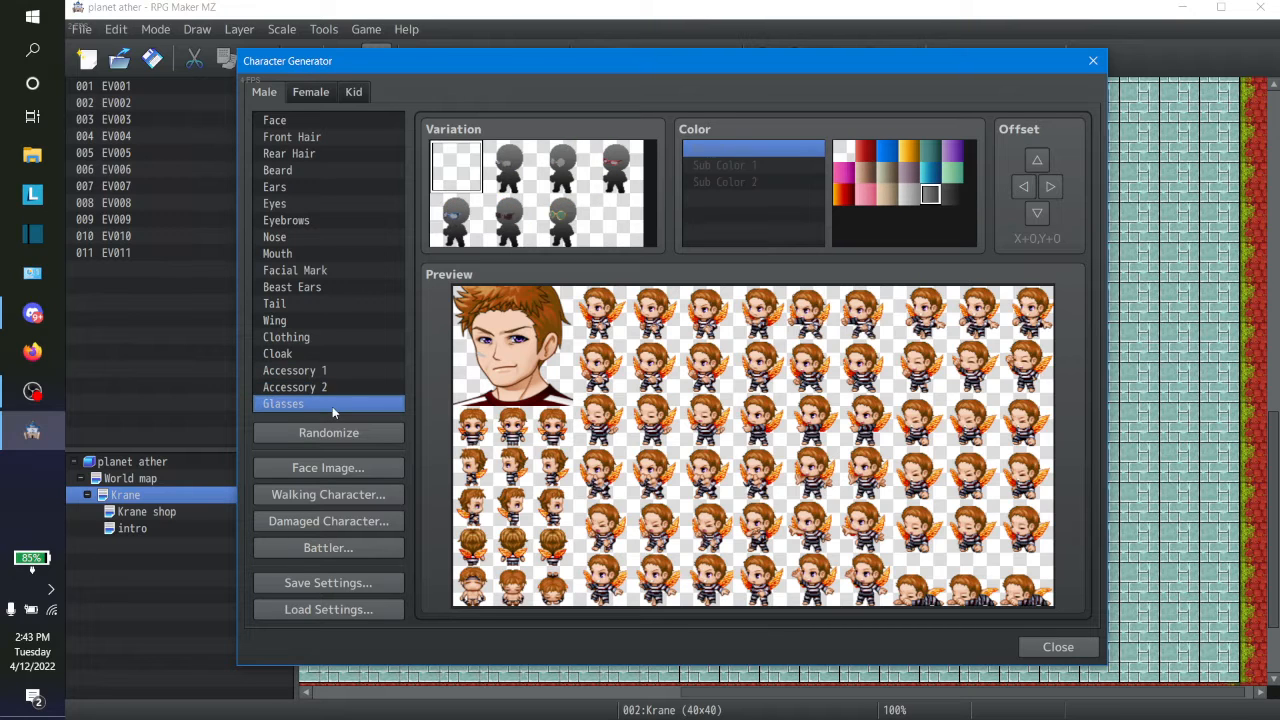
# Try the formal outfit with the neck chain and the pinstriped shirt, and return to the black-and-white striped outfit
pyautogui.click(311, 337)
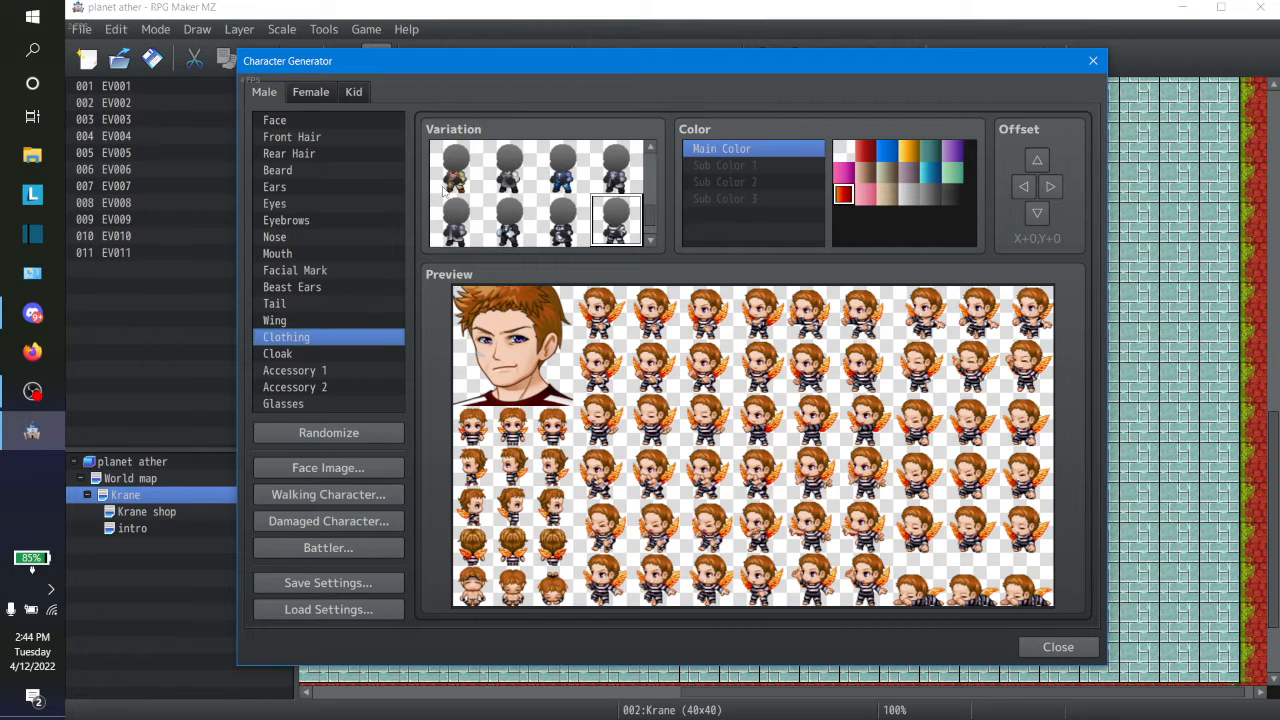
pyautogui.click(577, 230)
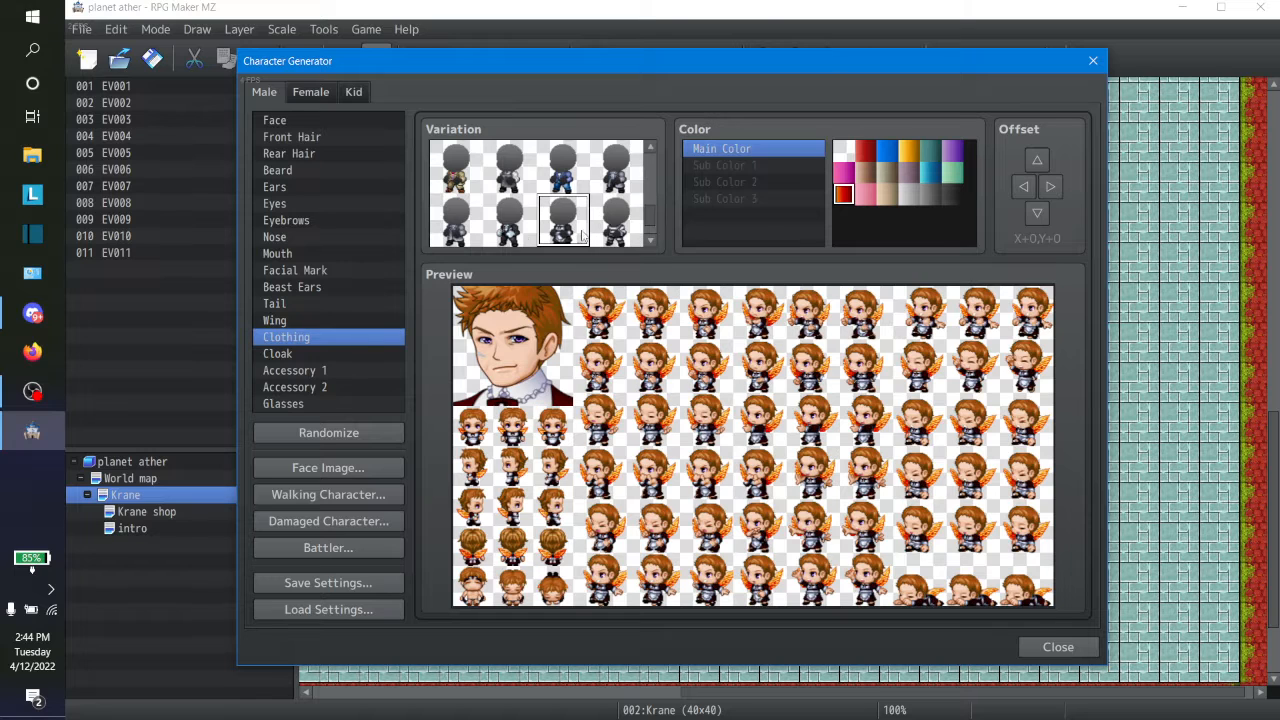
pyautogui.click(614, 222)
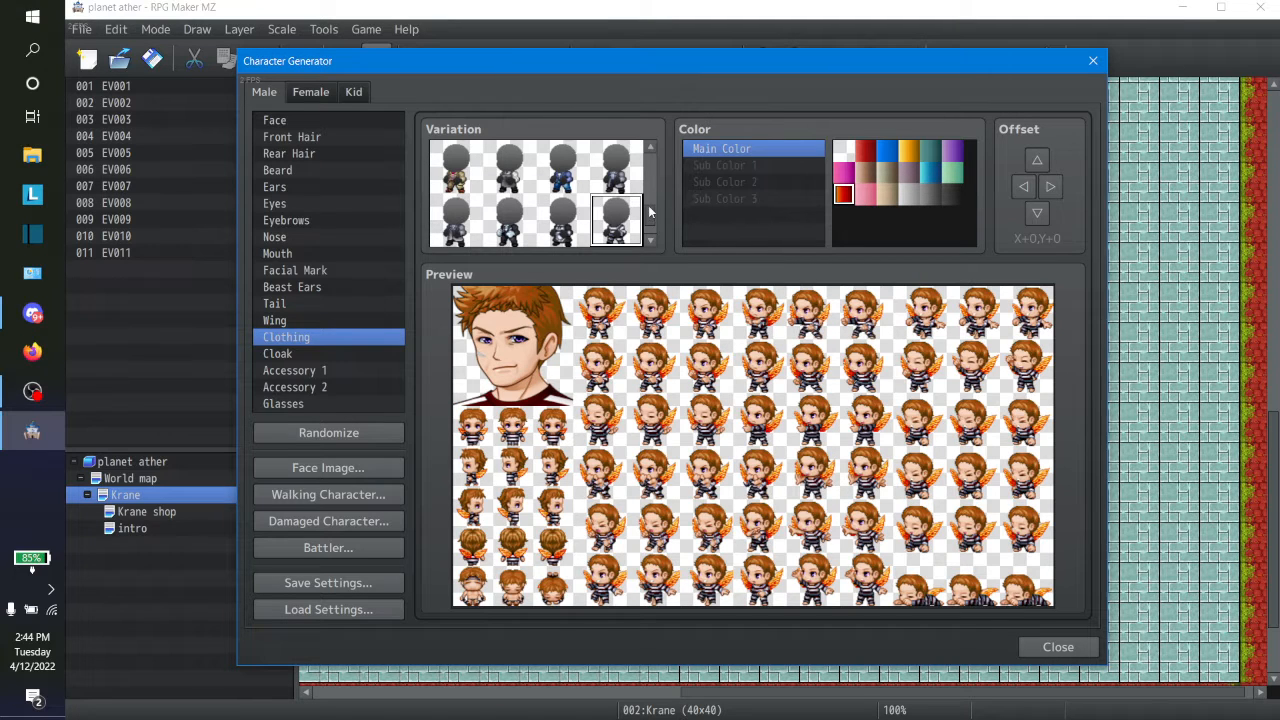
pyautogui.scroll(-2, 650, 212)
pyautogui.click(541, 225)
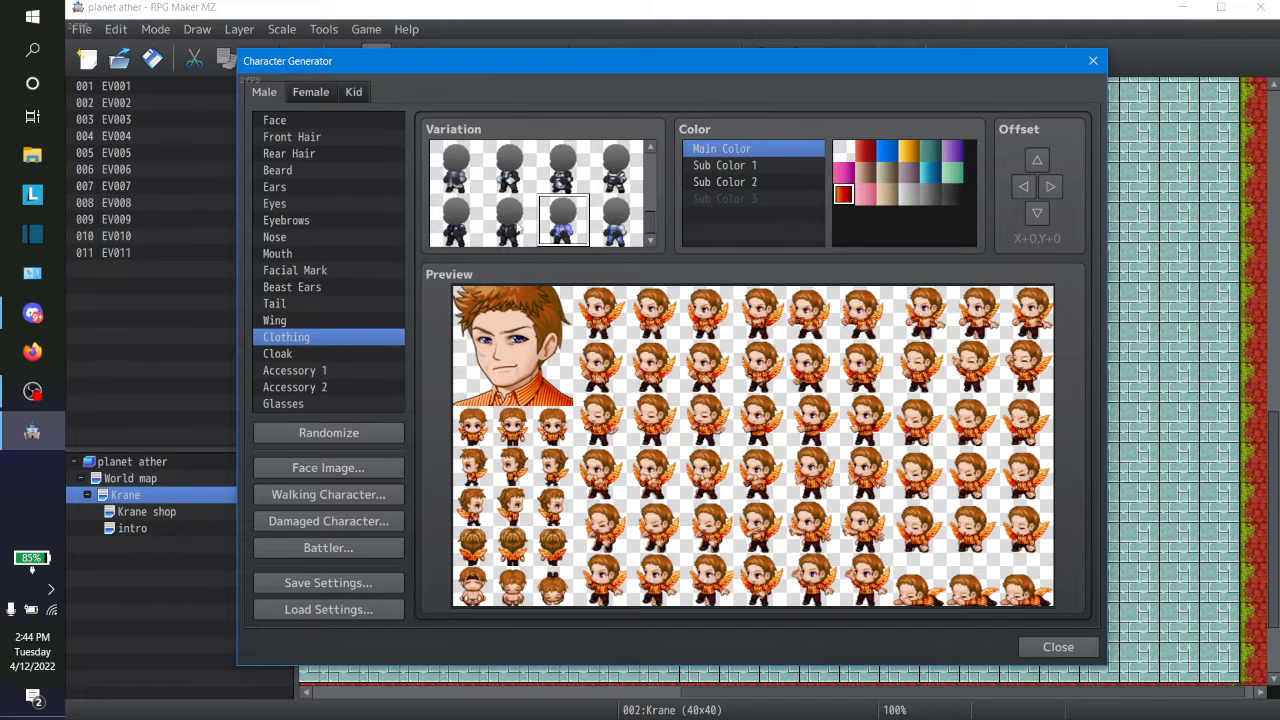
pyautogui.click(614, 186)
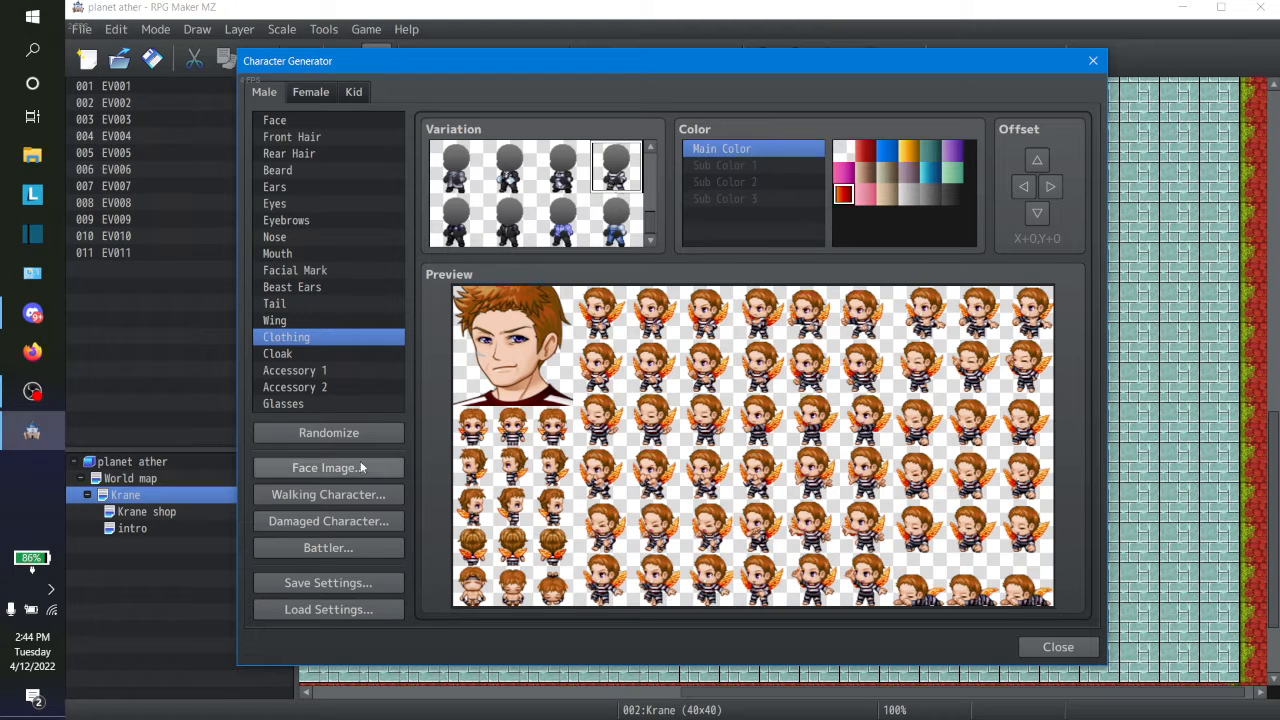
# Place the walking sprite in the second slot of the upper row and import NPC male 1.png into the sheet
pyautogui.click(329, 499)
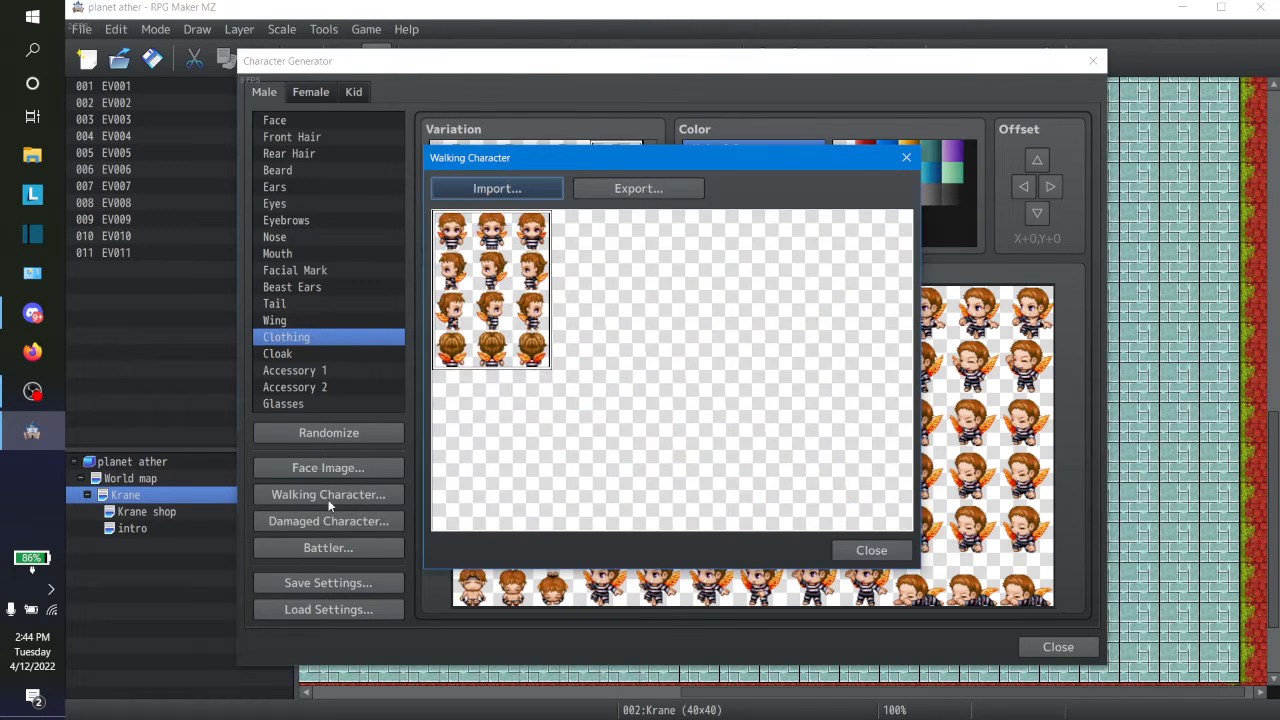
pyautogui.click(636, 321)
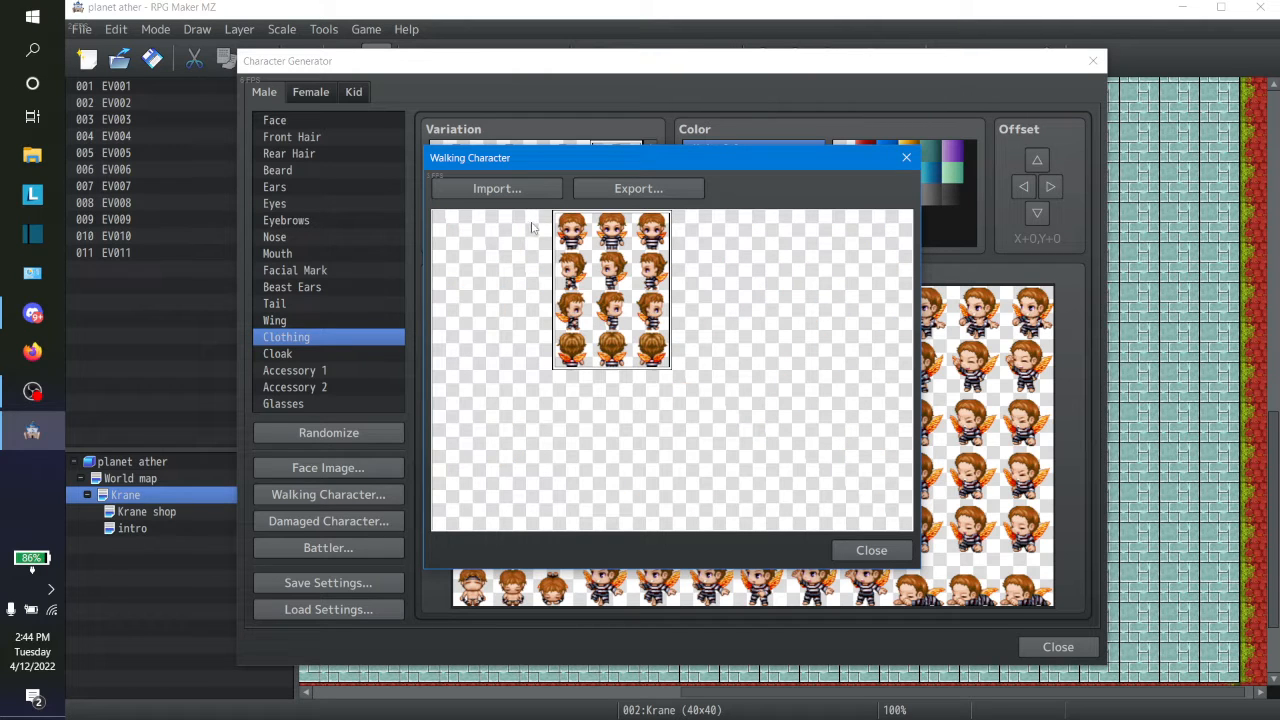
pyautogui.click(518, 188)
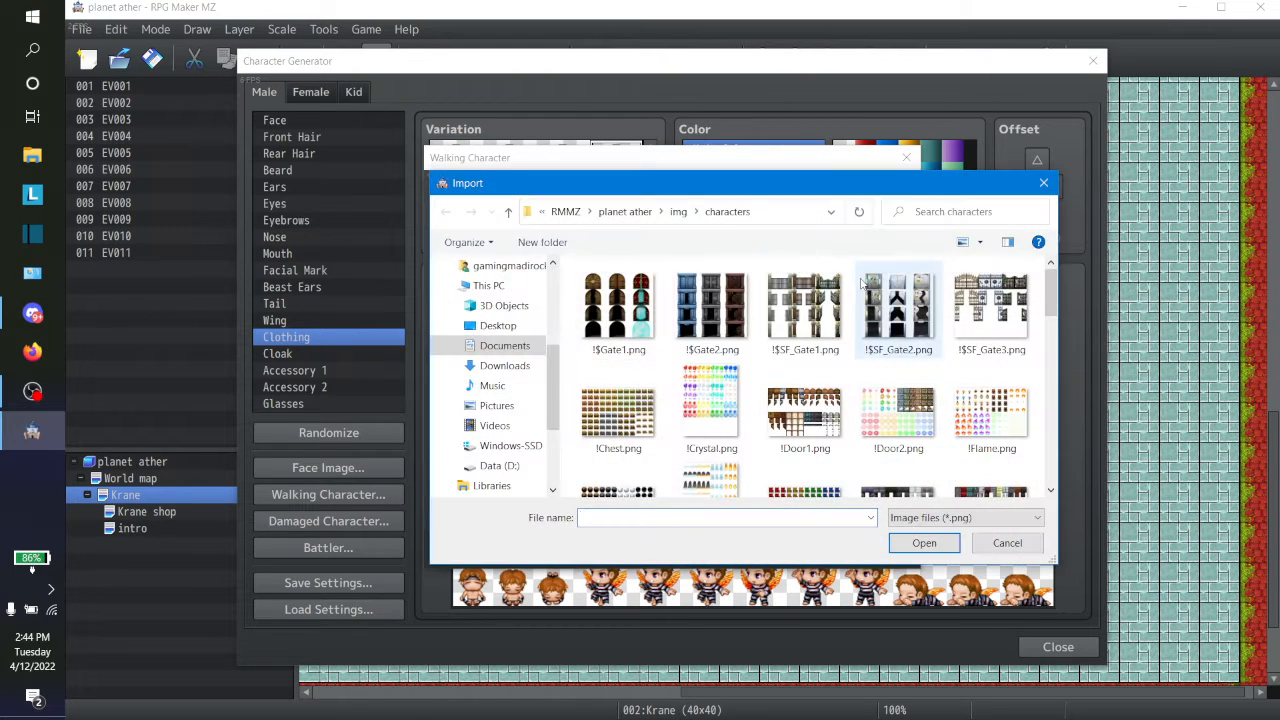
pyautogui.moveTo(1051, 291); pyautogui.dragTo(1049, 411)
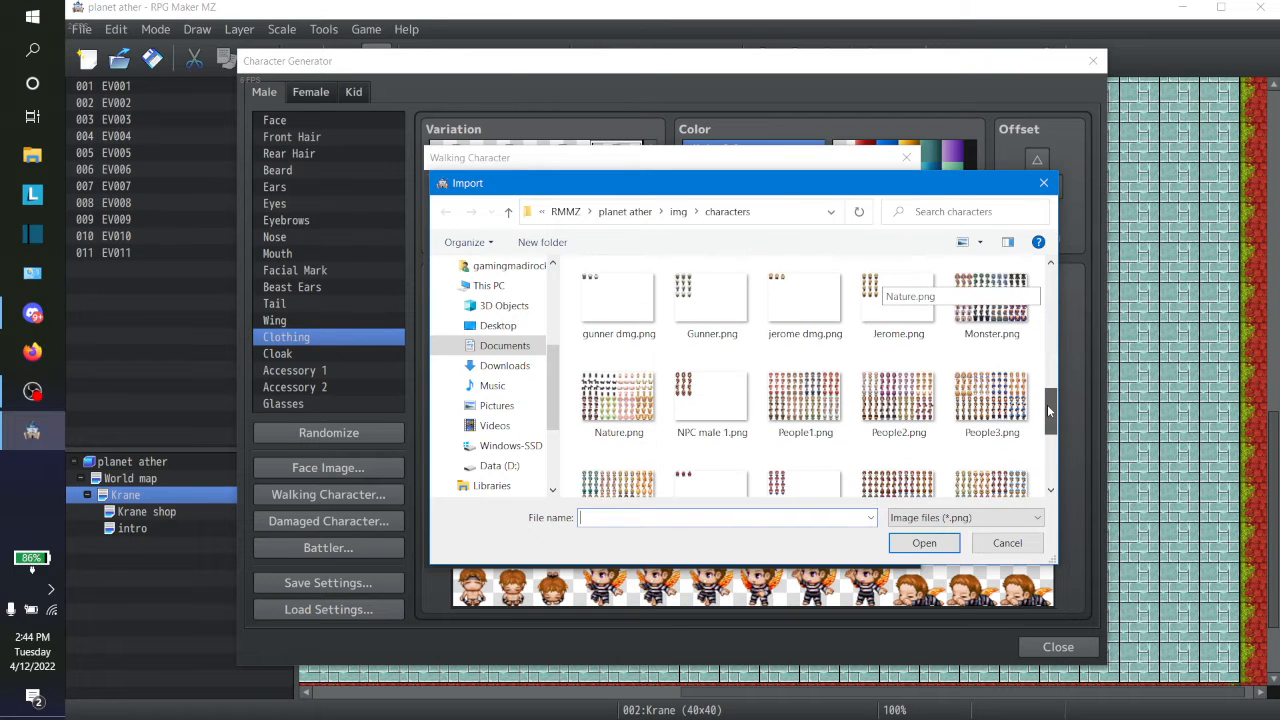
pyautogui.click(711, 400)
pyautogui.click(924, 543)
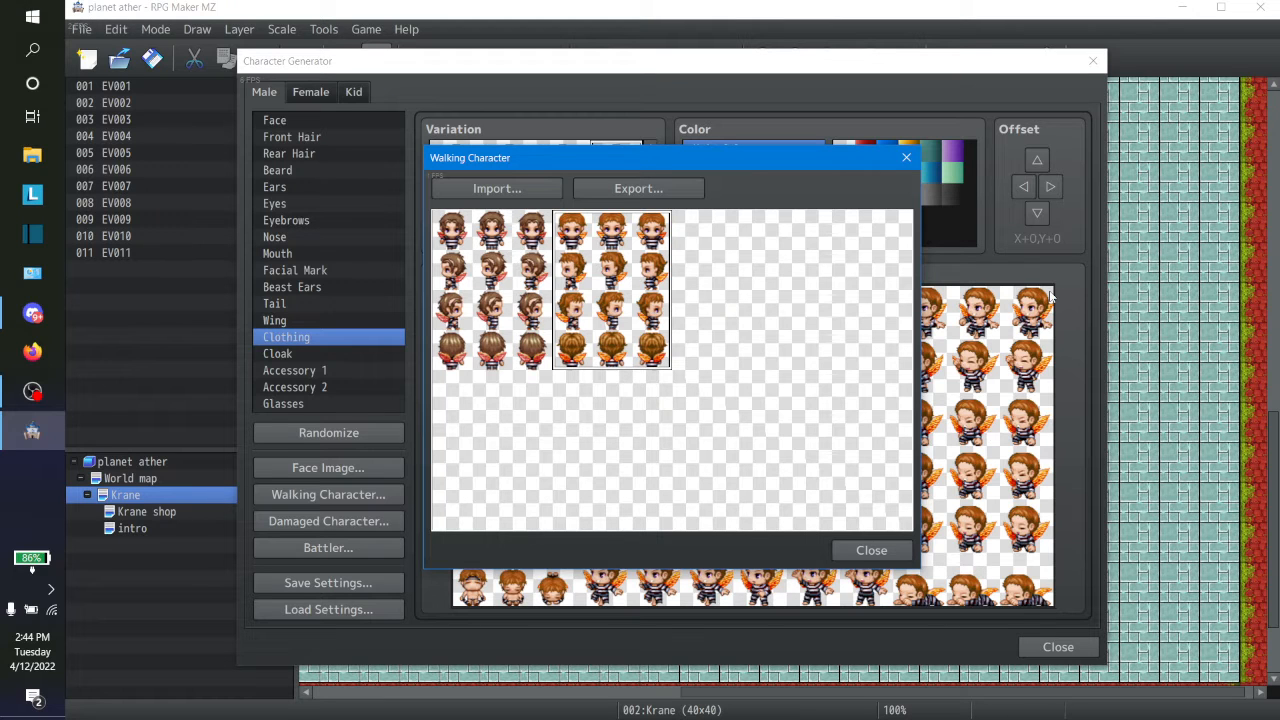
# Export the combined walking character sheet over the existing NPC male 1.png file
pyautogui.click(659, 192)
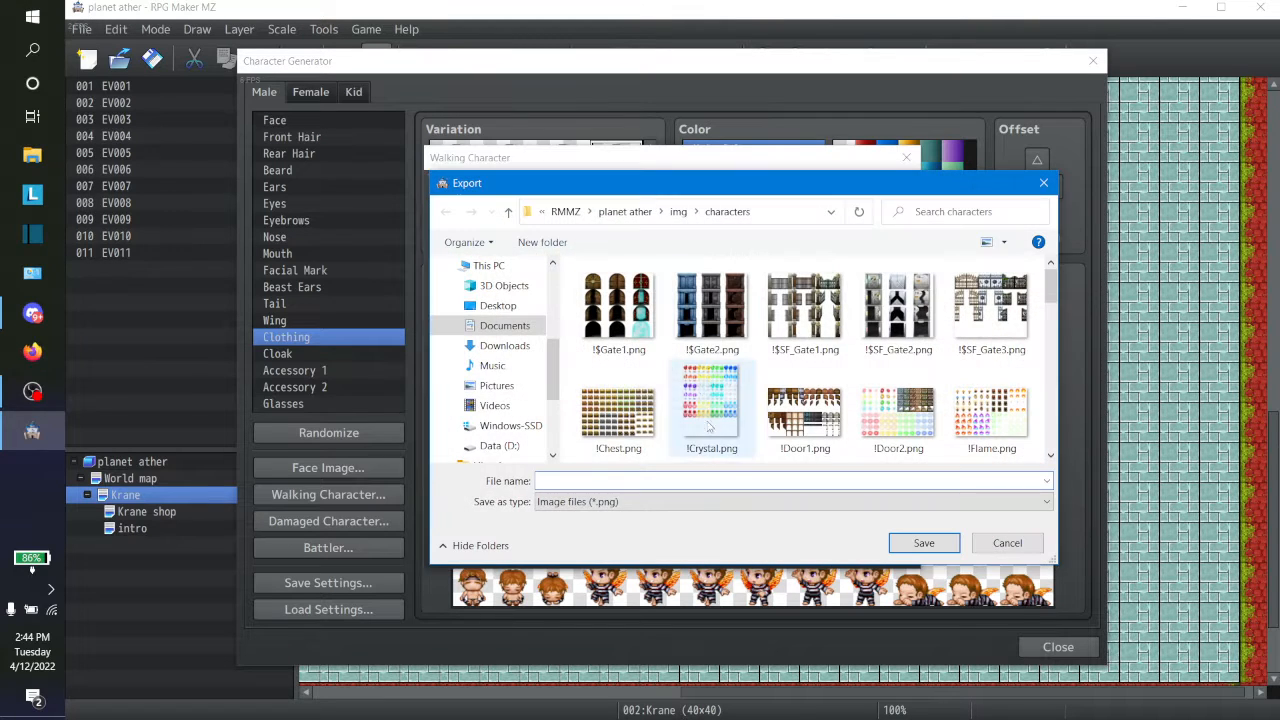
pyautogui.moveTo(1053, 288); pyautogui.dragTo(1051, 395)
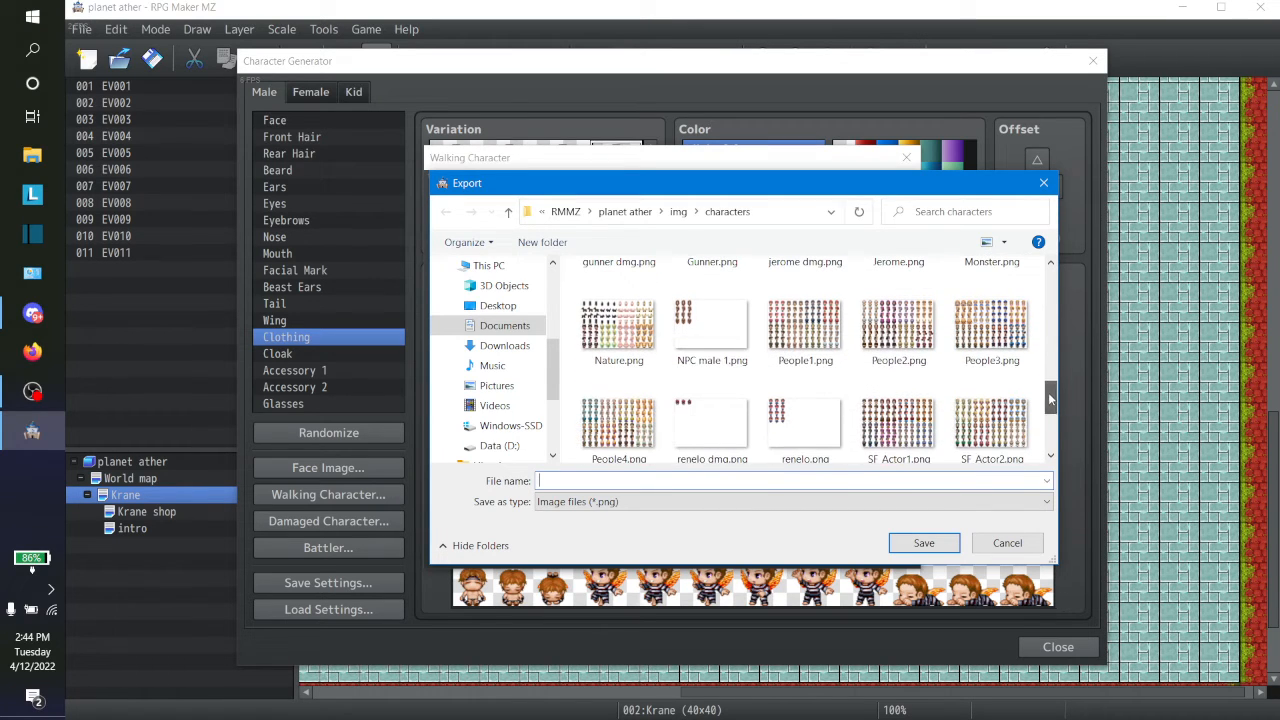
pyautogui.click(716, 338)
pyautogui.click(948, 551)
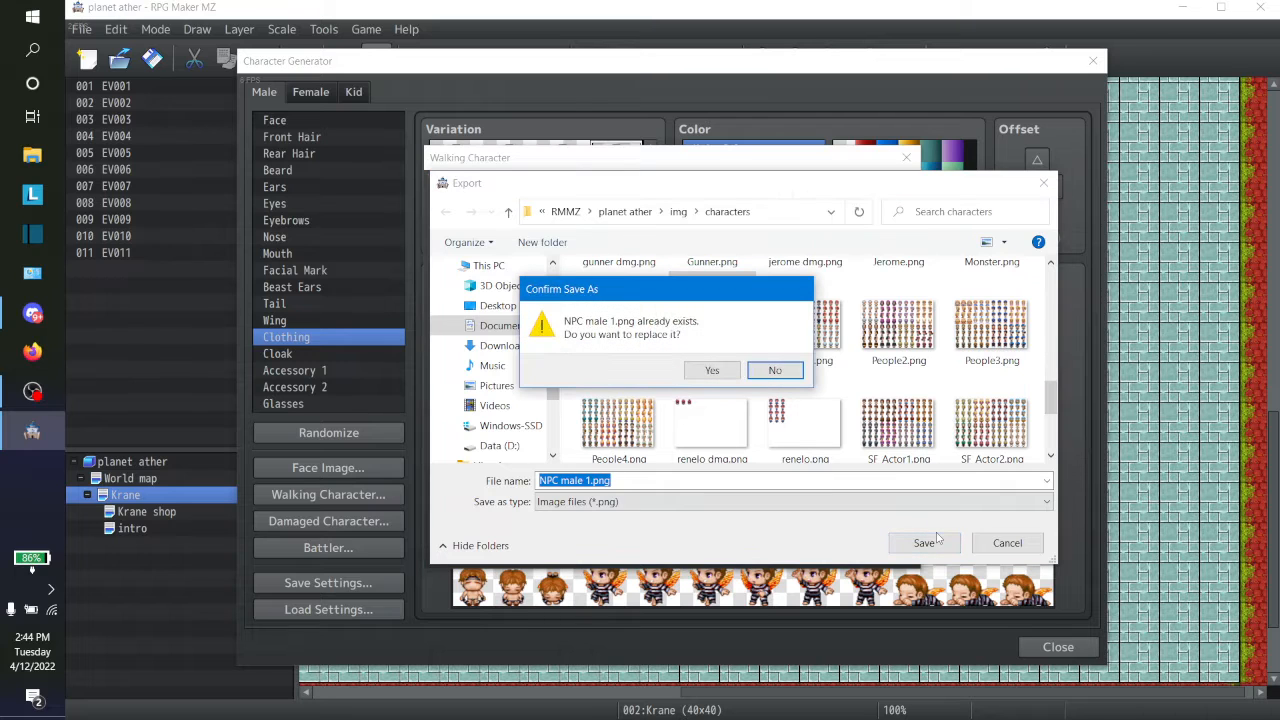
pyautogui.click(712, 371)
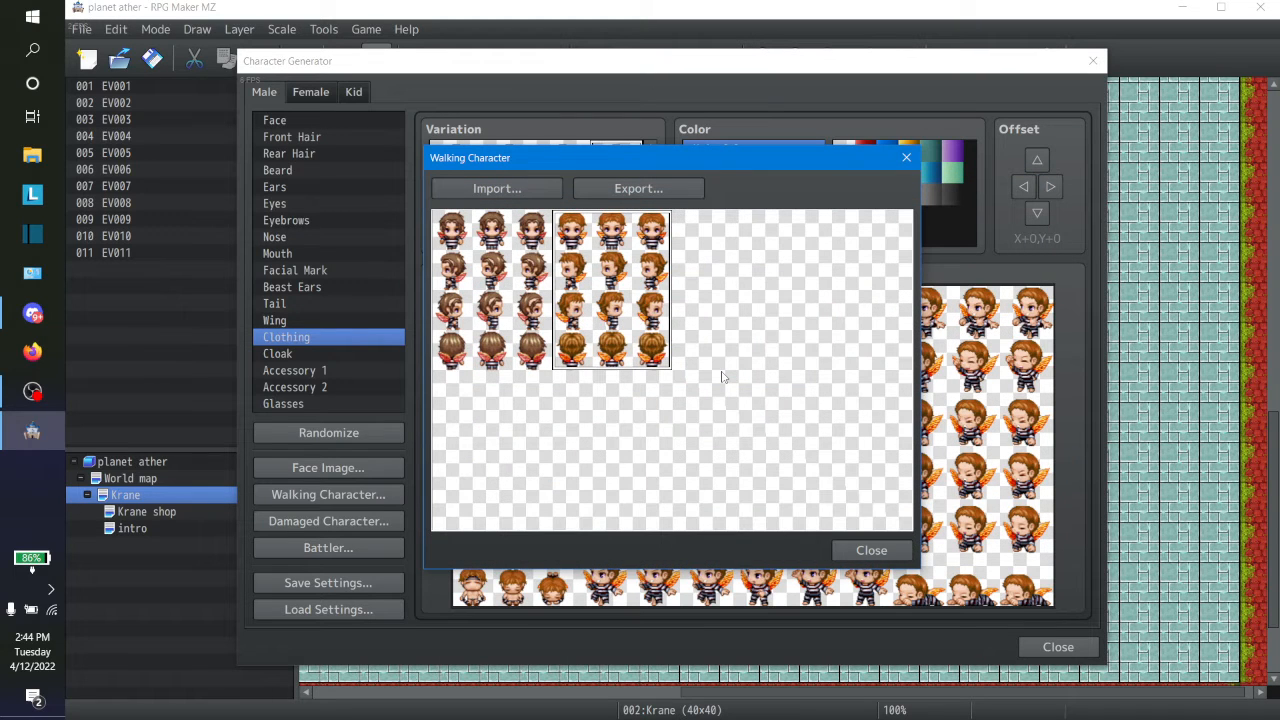
# Re-import NPC male 1.png into the walking sheet, moving the current sprite between slots and back to the second one in the upper row
pyautogui.click(730, 347)
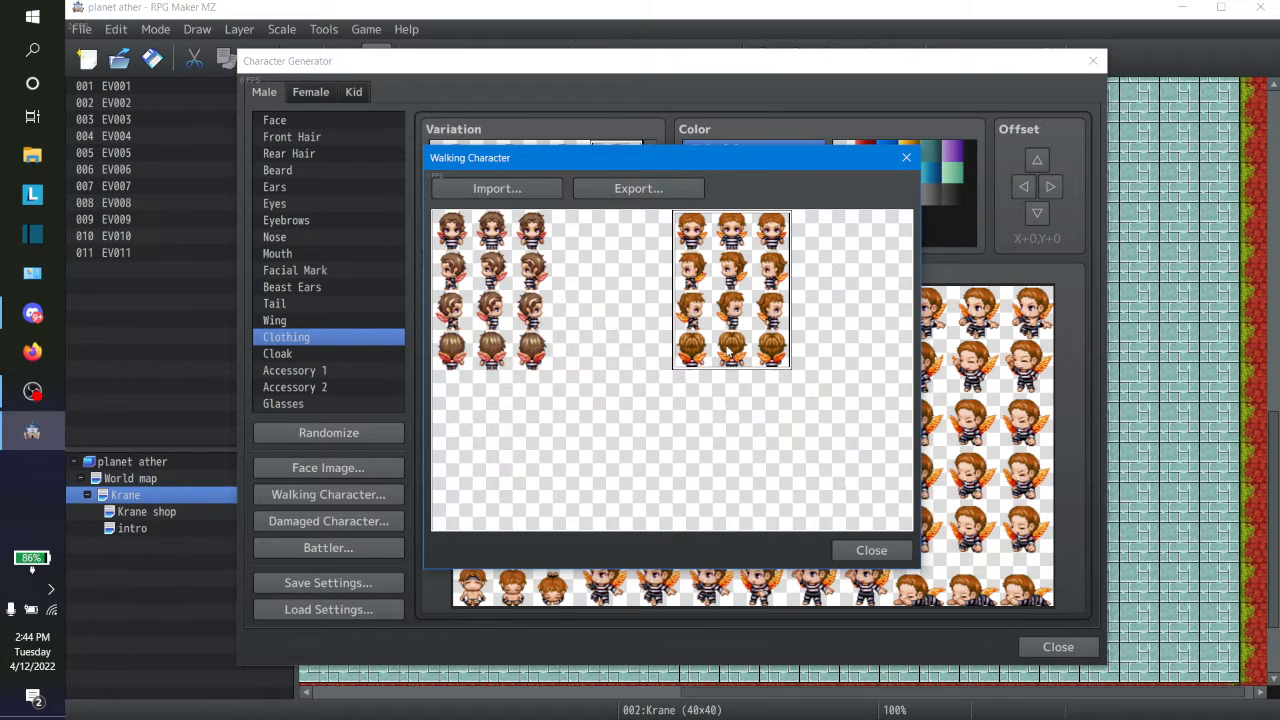
pyautogui.click(493, 189)
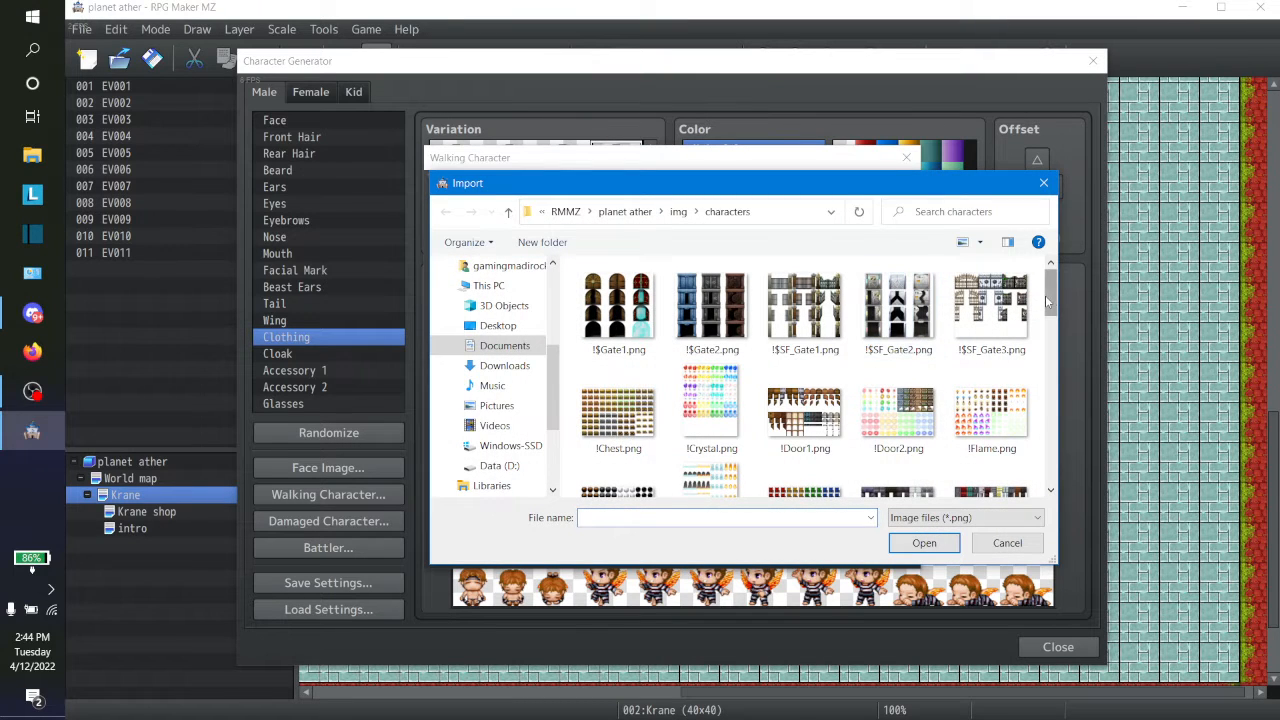
pyautogui.moveTo(1049, 296); pyautogui.dragTo(1046, 423)
pyautogui.click(712, 362)
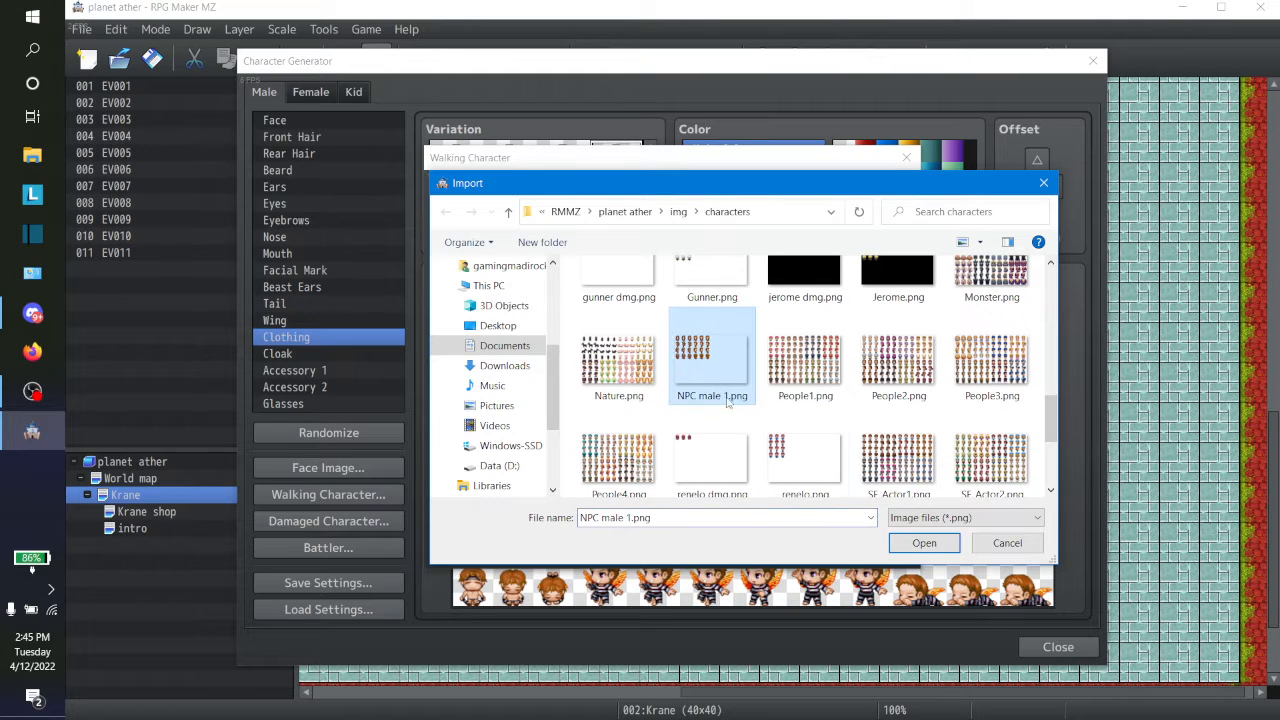
pyautogui.click(913, 544)
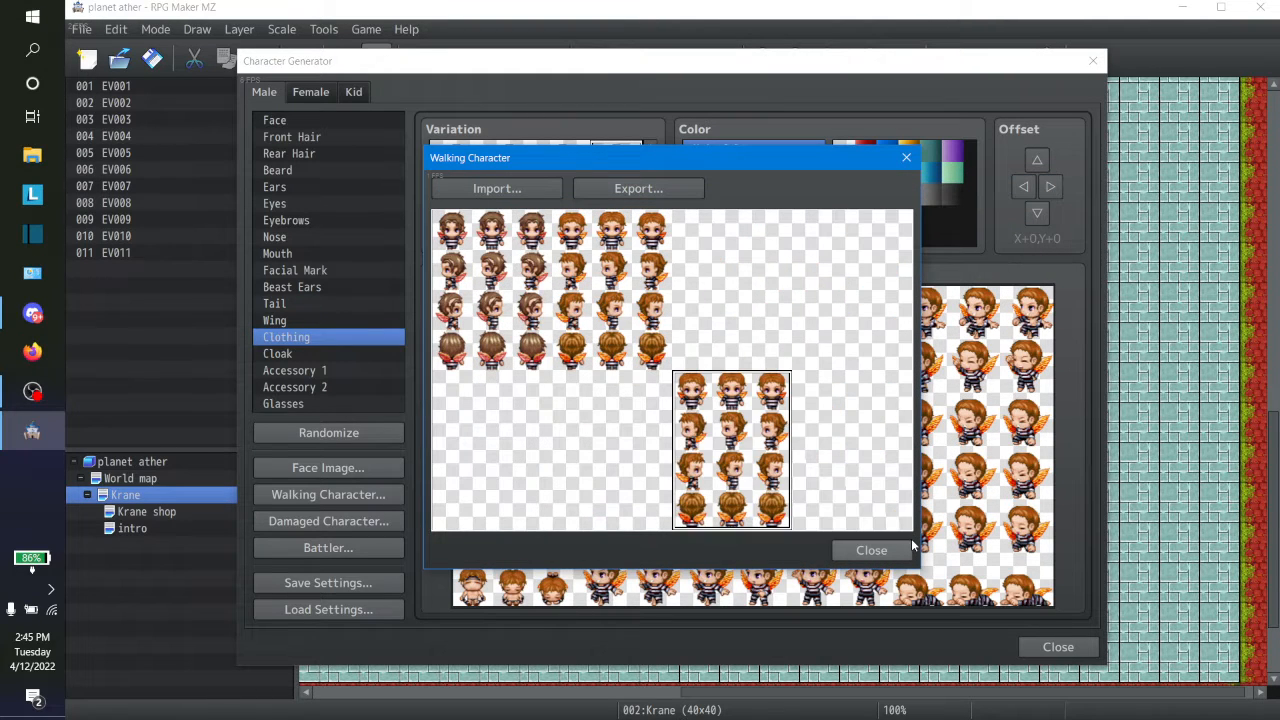
pyautogui.press('Right')
pyautogui.press('Left')
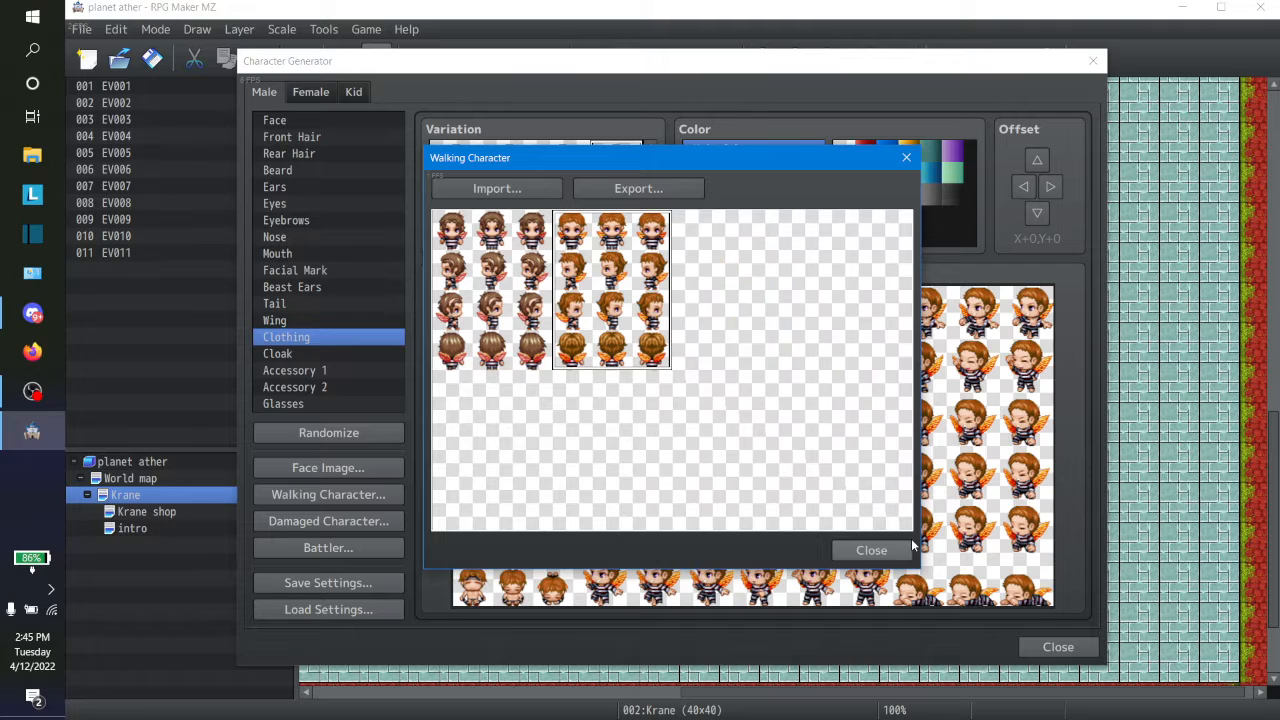
# Try the current walking sprite in the free slots of both rows, and leave the walking sheet without exporting
pyautogui.press('Right')
pyautogui.press('Down')
pyautogui.press('Right')
pyautogui.press('Up')
pyautogui.press('Left')
pyautogui.press('Down')
pyautogui.press('Left')
pyautogui.press('Left')
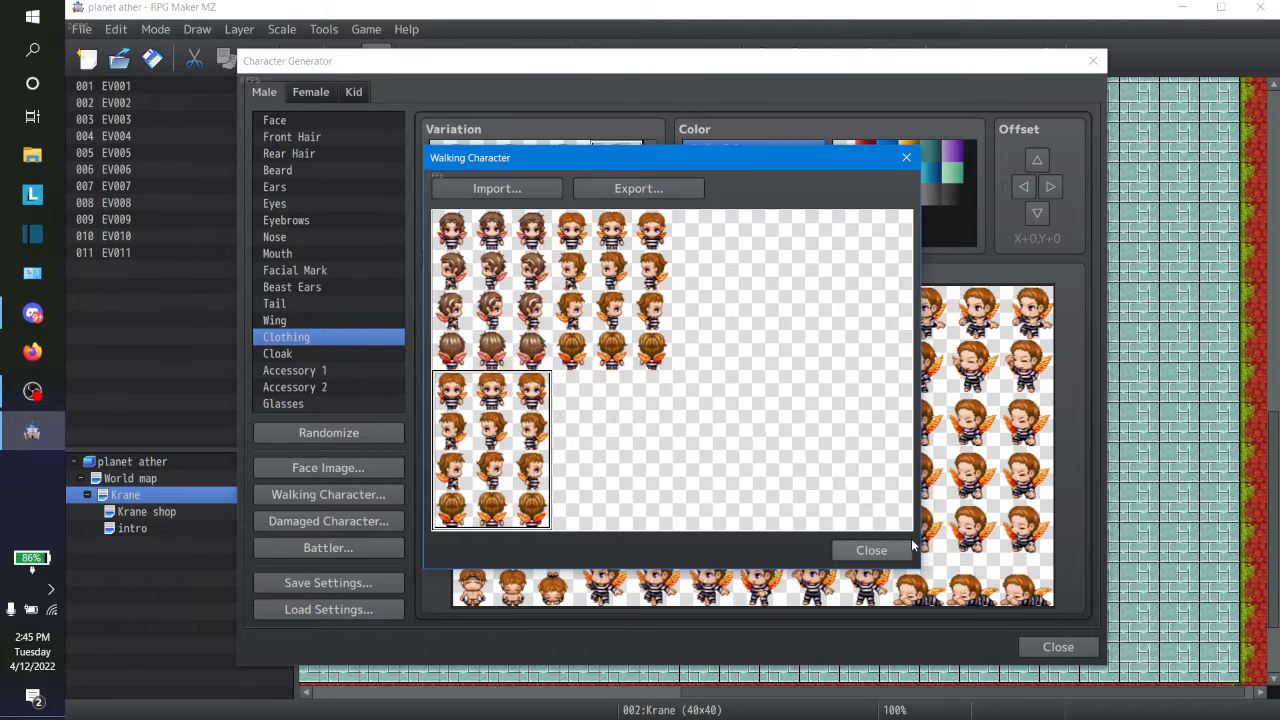
pyautogui.press('Right')
pyautogui.press('Right')
pyautogui.press('Right')
pyautogui.press('Up')
pyautogui.press('Left')
pyautogui.press('Down')
pyautogui.press('Right')
pyautogui.press('Up')
pyautogui.press('Left')
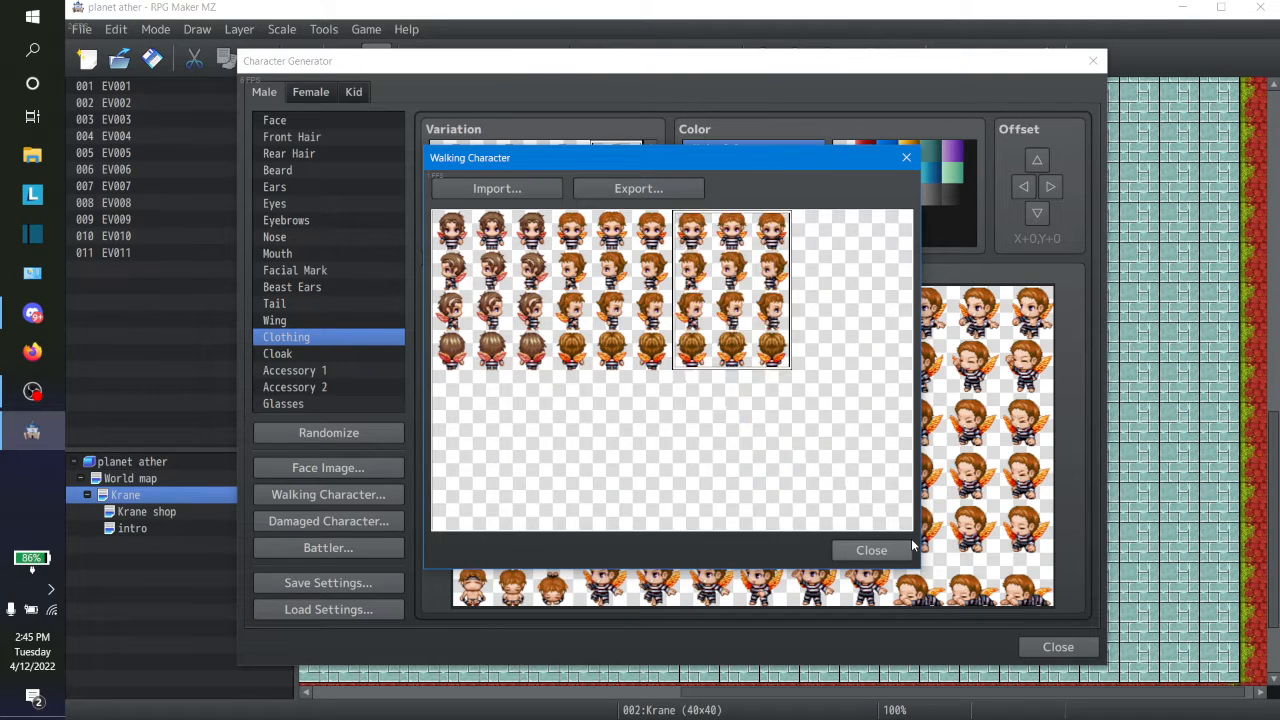
pyautogui.press('Down')
pyautogui.press('Right')
pyautogui.press('Up')
pyautogui.press('Left')
pyautogui.press('Down')
pyautogui.press('Right')
pyautogui.press('Up')
pyautogui.press('Left')
pyautogui.press('Down')
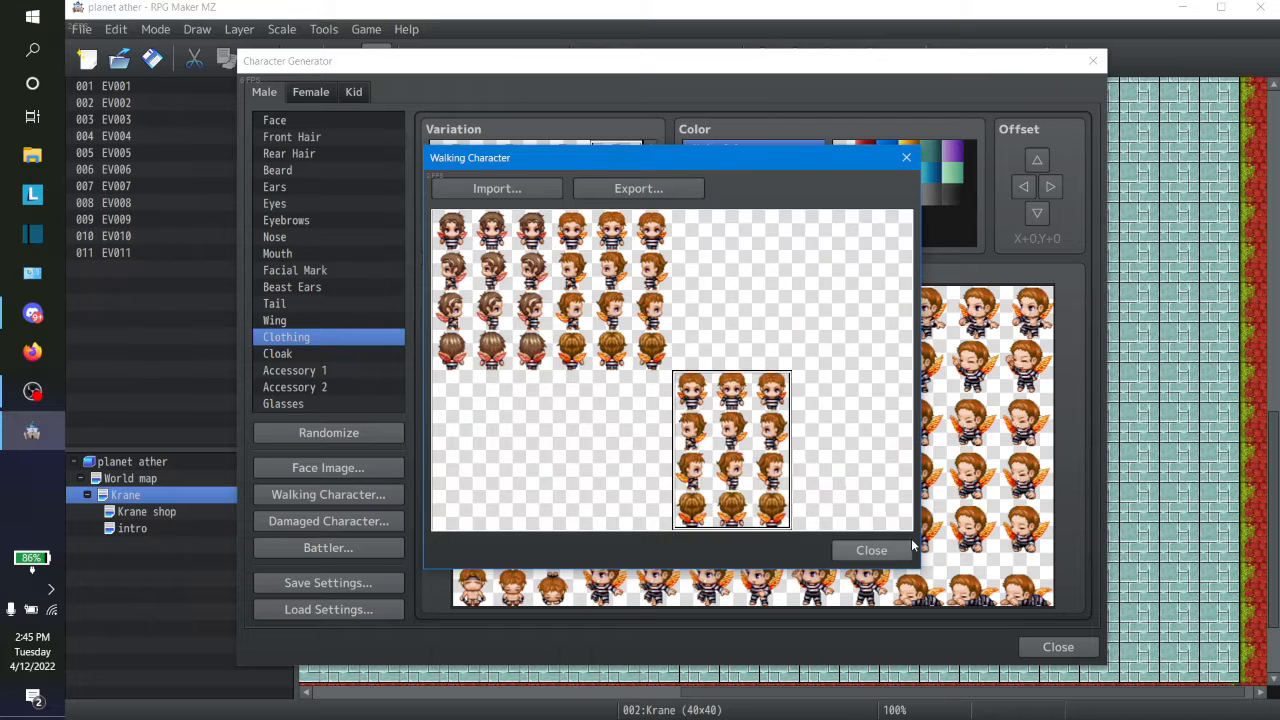
pyautogui.press('Right')
pyautogui.press('Up')
pyautogui.press('Left')
pyautogui.press('Down')
pyautogui.press('Right')
pyautogui.press('Up')
pyautogui.press('Left')
pyautogui.press('Down')
pyautogui.press('Left')
pyautogui.press('Left')
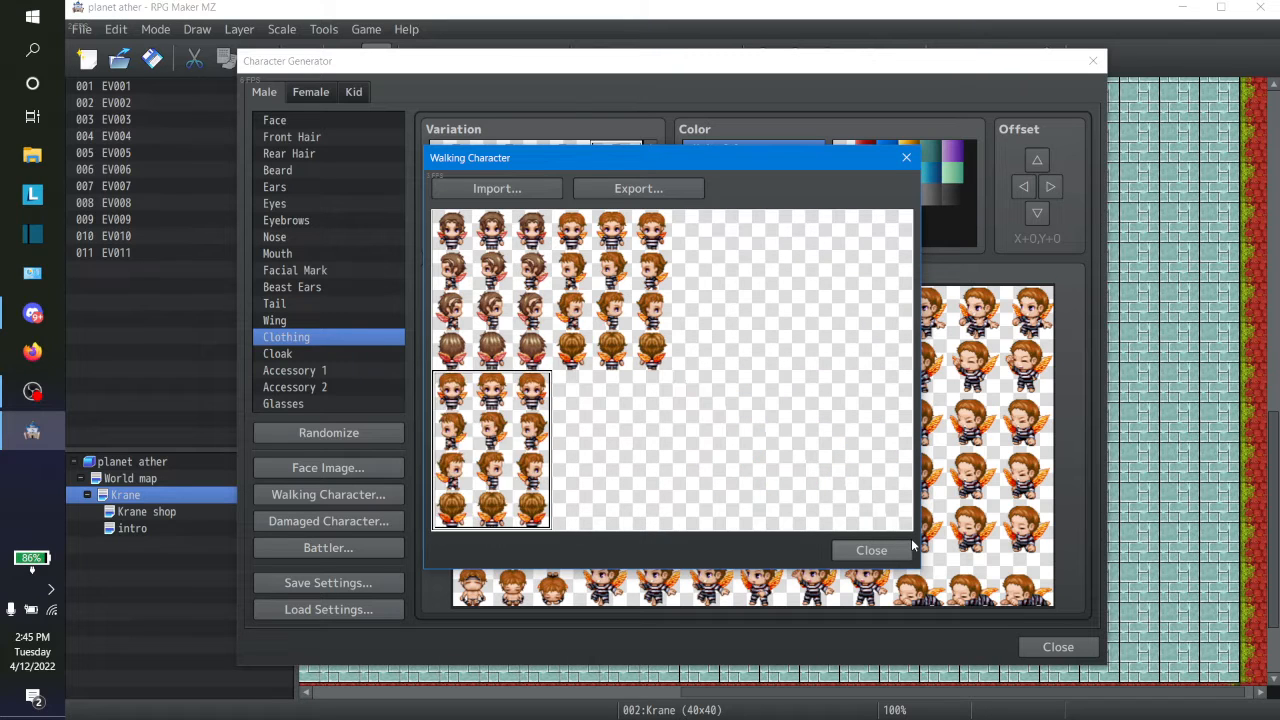
pyautogui.press('Up')
pyautogui.press('Right')
pyautogui.press('Right')
pyautogui.press('Right')
pyautogui.press('Down')
pyautogui.press('Left')
pyautogui.press('Up')
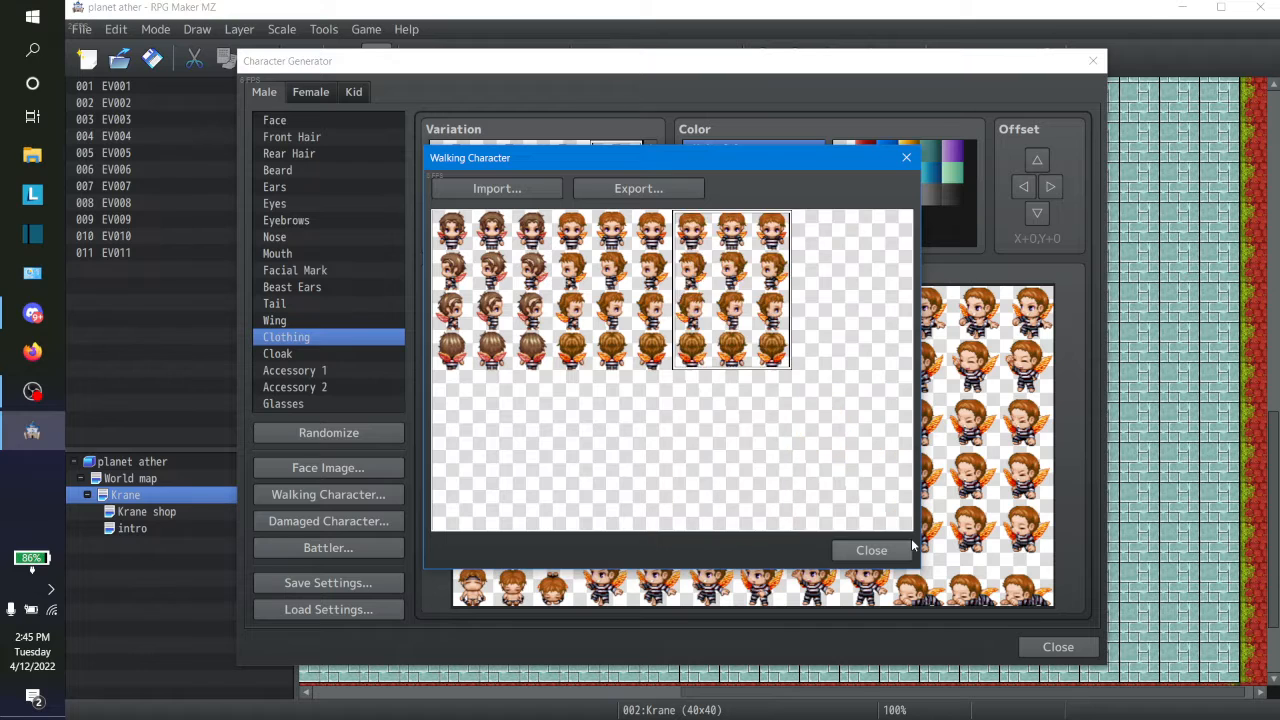
pyautogui.press('Right')
pyautogui.press('Down')
pyautogui.press('Left')
pyautogui.press('Up')
pyautogui.press('Right')
pyautogui.press('Down')
pyautogui.press('Left')
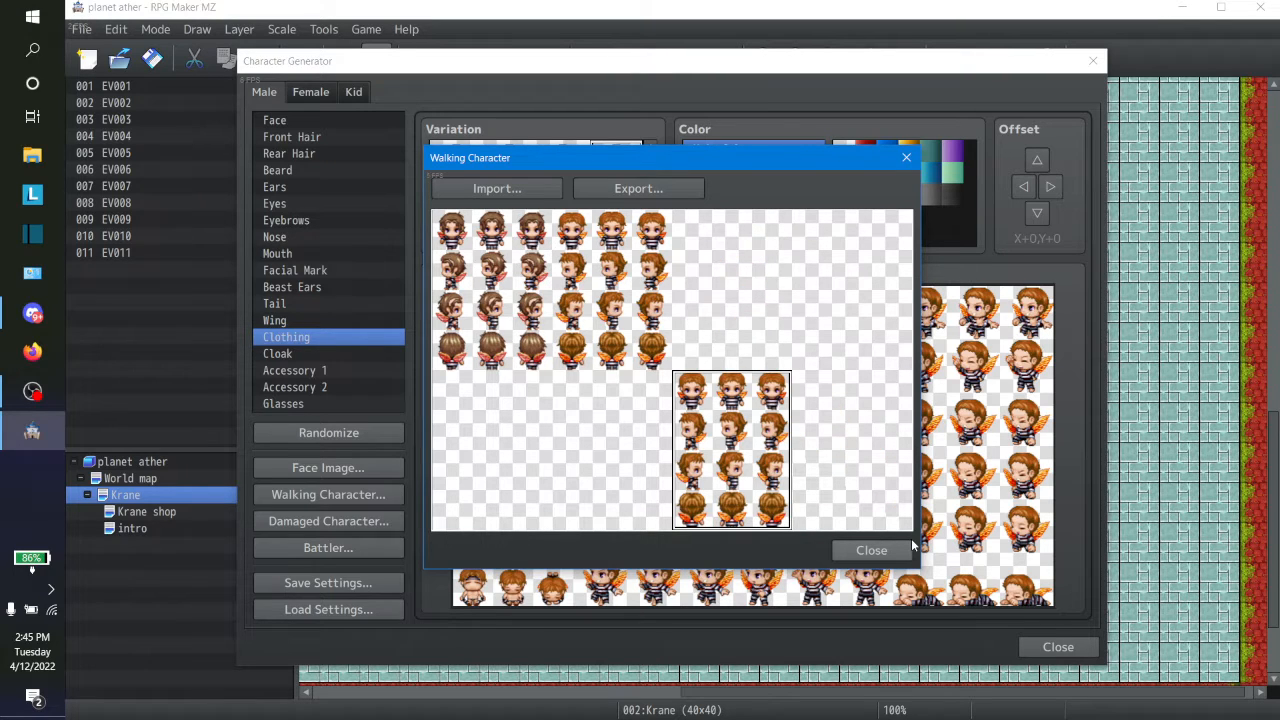
pyautogui.press('Up')
pyautogui.press('Left')
pyautogui.press('Left')
pyautogui.press('Down')
pyautogui.press('Right')
pyautogui.press('Right')
pyautogui.press('Up')
pyautogui.press('Right')
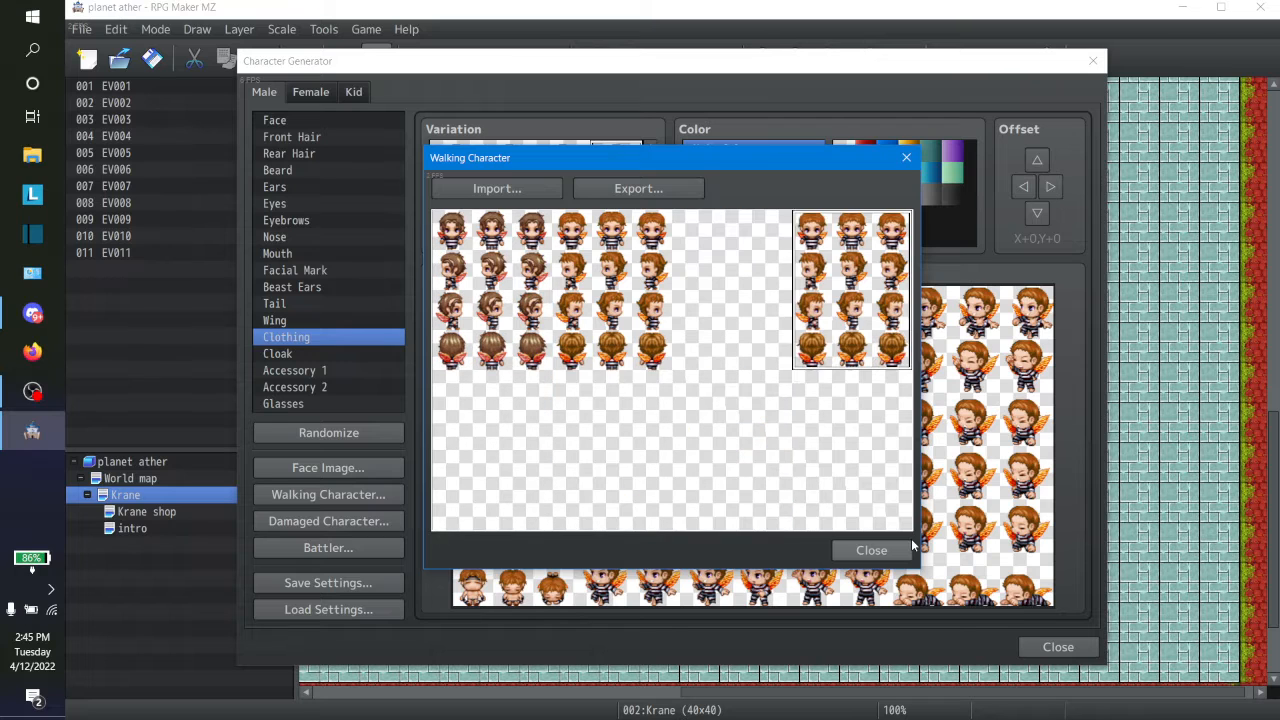
pyautogui.press('Down')
pyautogui.press('Left')
pyautogui.press('Up')
pyautogui.press('Right')
pyautogui.press('Down')
pyautogui.press('Left')
pyautogui.press('Up')
pyautogui.press('Down')
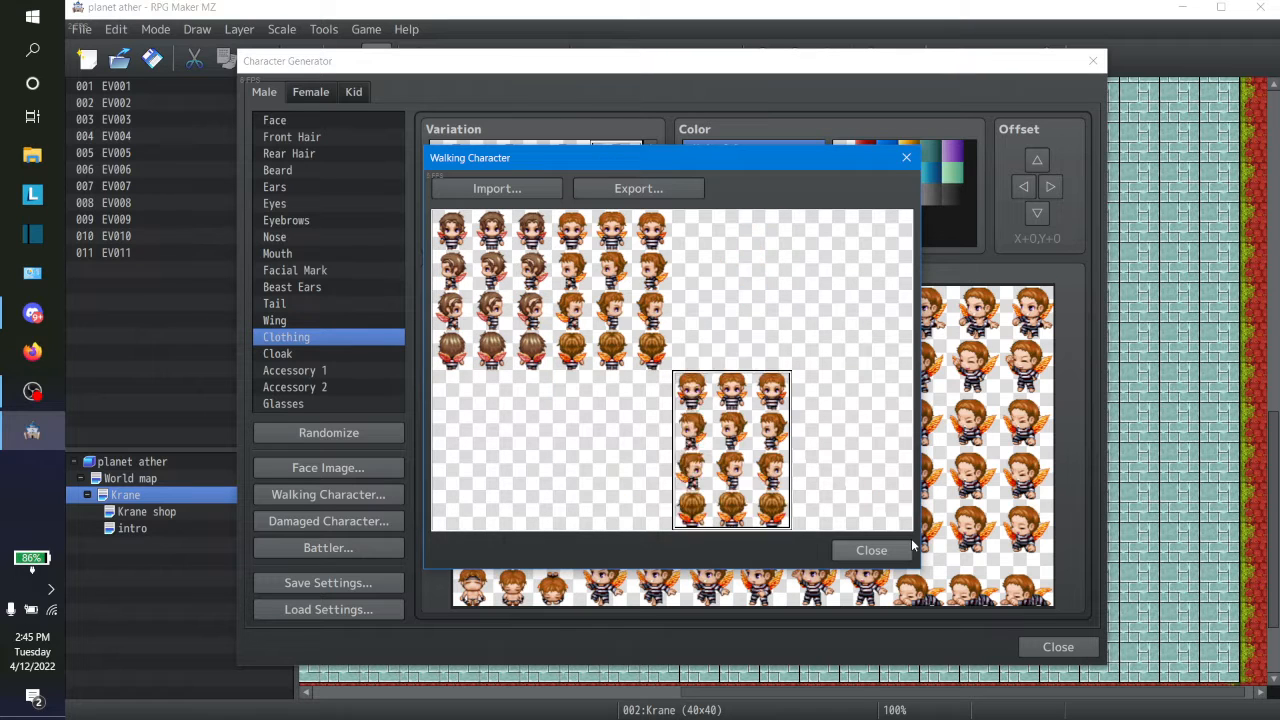
pyautogui.press('Left')
pyautogui.press('Left')
pyautogui.press('Right')
pyautogui.press('Right')
pyautogui.press('Up')
pyautogui.press('Right')
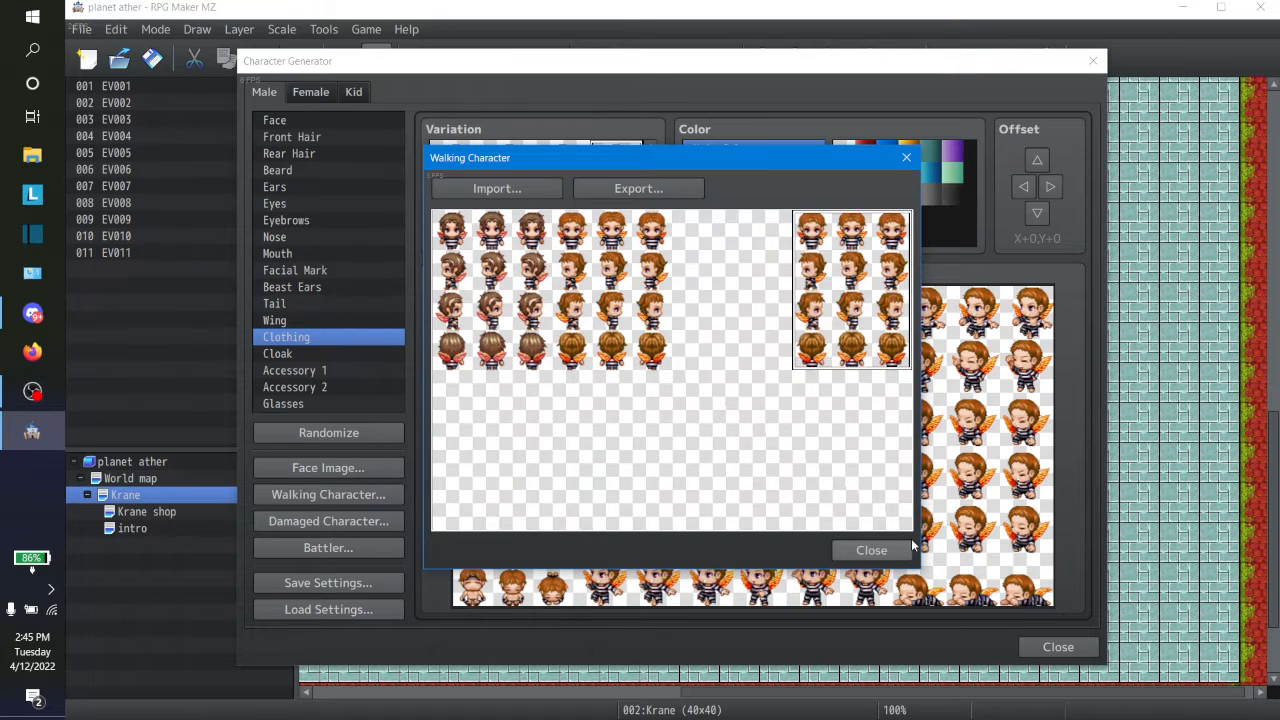
pyautogui.press('Down')
pyautogui.press('Left')
pyautogui.press('Up')
pyautogui.press('Right')
pyautogui.press('Down')
pyautogui.press('Left')
pyautogui.press('Left')
pyautogui.press('Left')
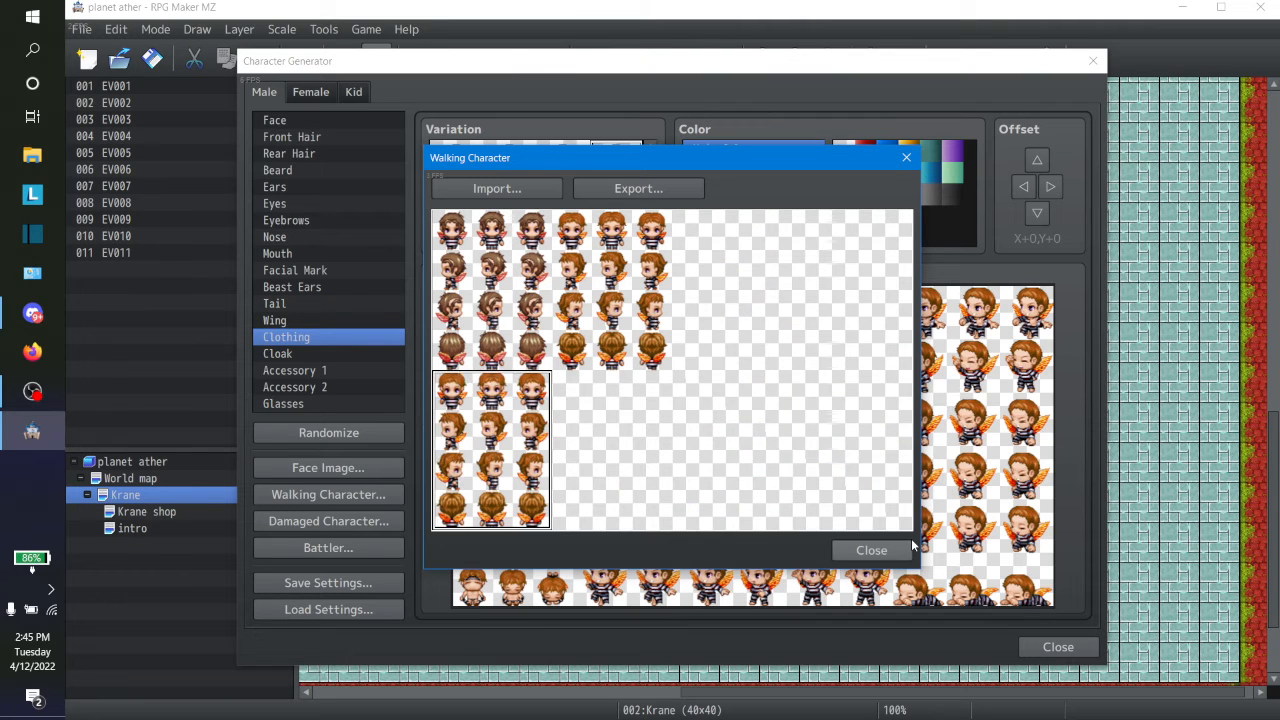
pyautogui.press('Right')
pyautogui.press('Right')
pyautogui.press('Up')
pyautogui.press('Right')
pyautogui.press('Down')
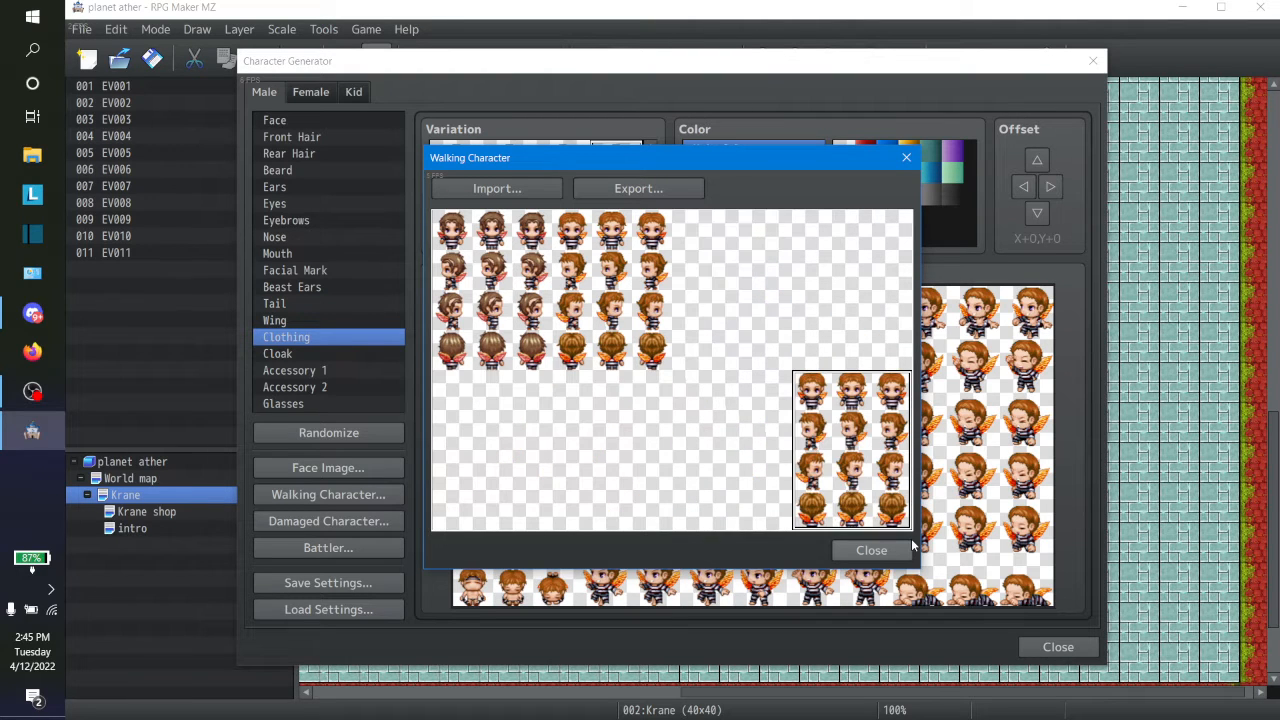
pyautogui.click(908, 162)
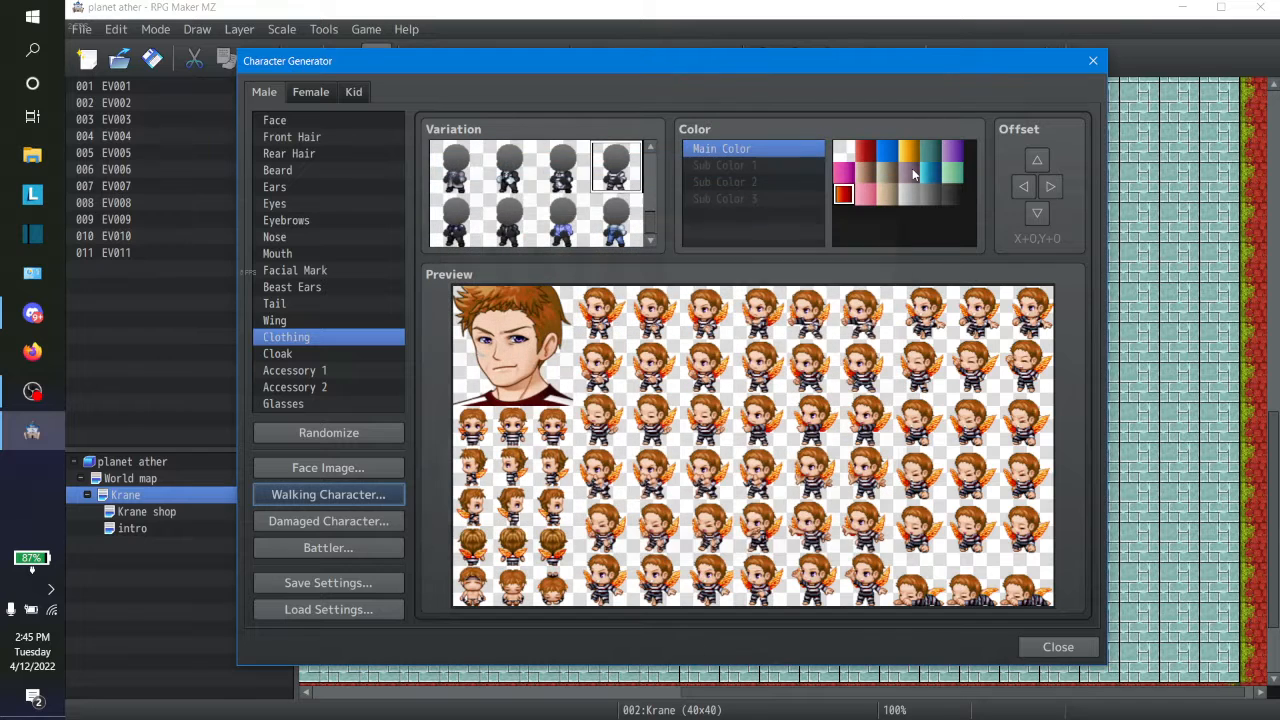
# Try the damaged character sprite in various slots of its sheet without exporting, and view the battler sheet
pyautogui.click(327, 523)
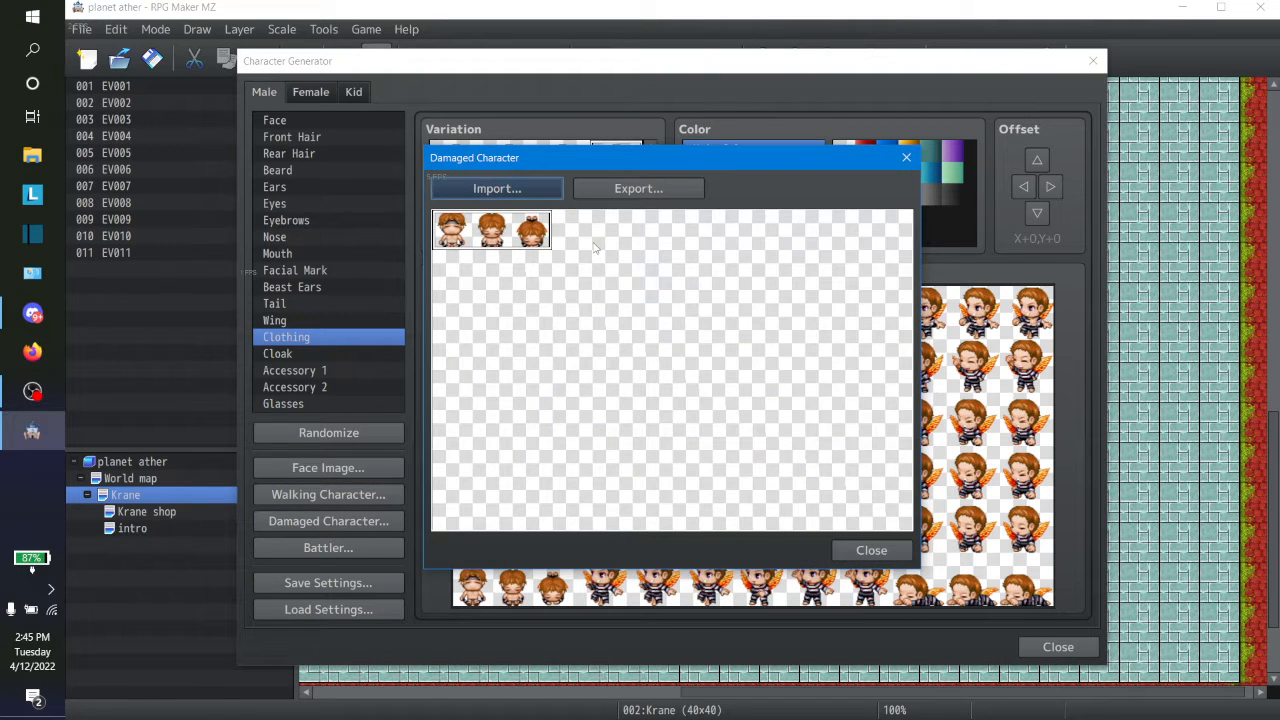
pyautogui.moveTo(594, 247); pyautogui.dragTo(714, 327)
pyautogui.press('Up')
pyautogui.press('Up')
pyautogui.press('Left')
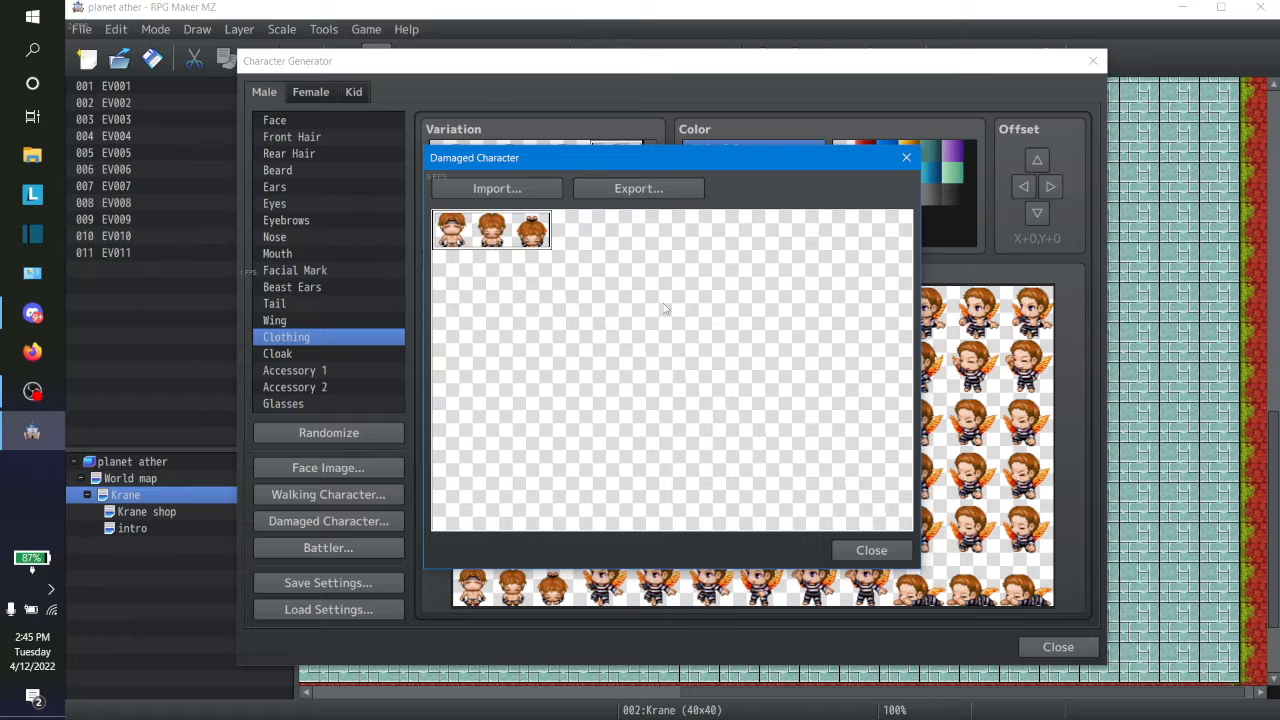
pyautogui.press('Right')
pyautogui.press('Right')
pyautogui.press('Right')
pyautogui.press('Left')
pyautogui.press('Left')
pyautogui.press('Left')
pyautogui.press('Right')
pyautogui.press('Right')
pyautogui.press('Right')
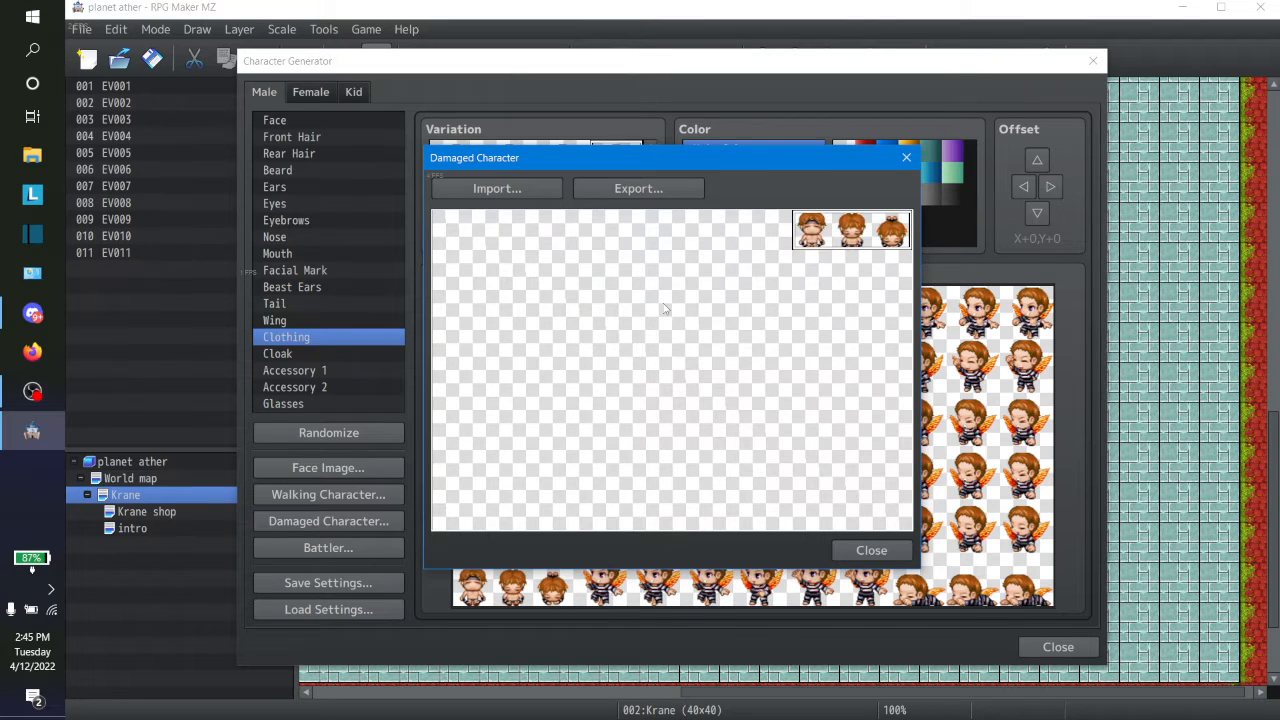
pyautogui.press('Down')
pyautogui.press('Left')
pyautogui.press('Left')
pyautogui.press('Left')
pyautogui.press('Down')
pyautogui.press('Right')
pyautogui.press('Right')
pyautogui.press('Right')
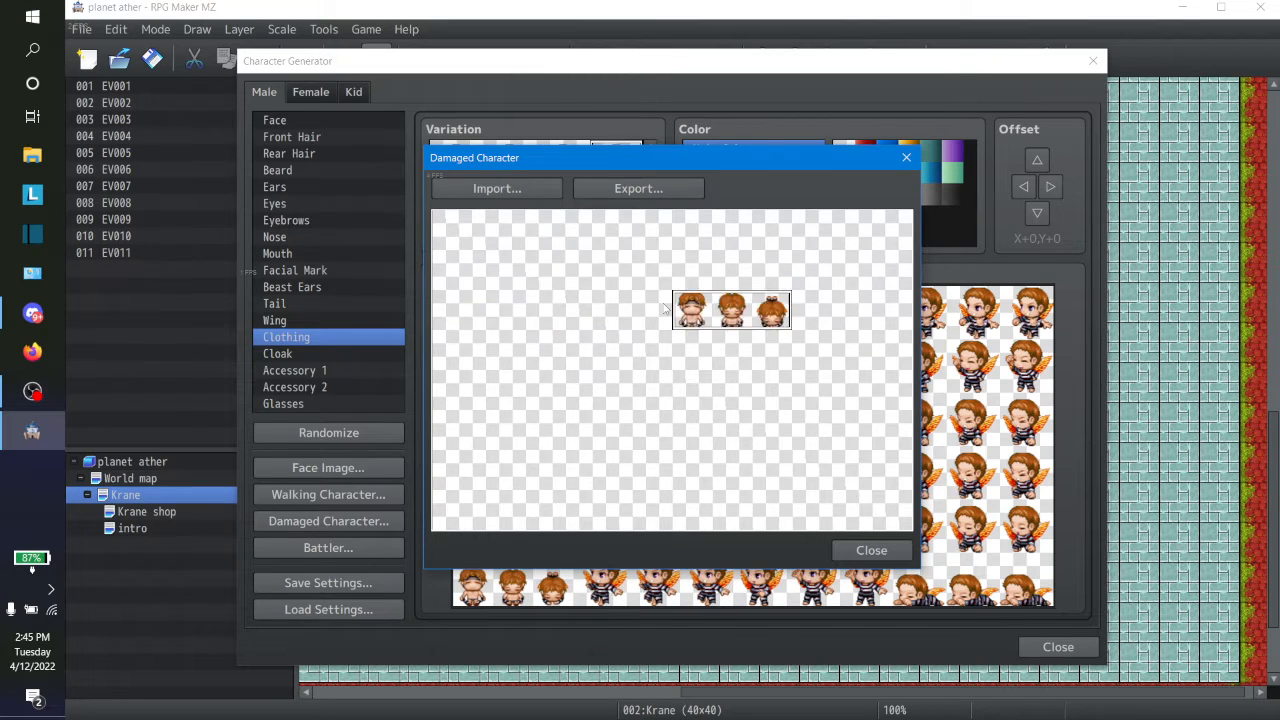
pyautogui.press('Down')
pyautogui.press('Down')
pyautogui.press('Down')
pyautogui.press('Down')
pyautogui.press('Down')
pyautogui.press('Left')
pyautogui.press('Left')
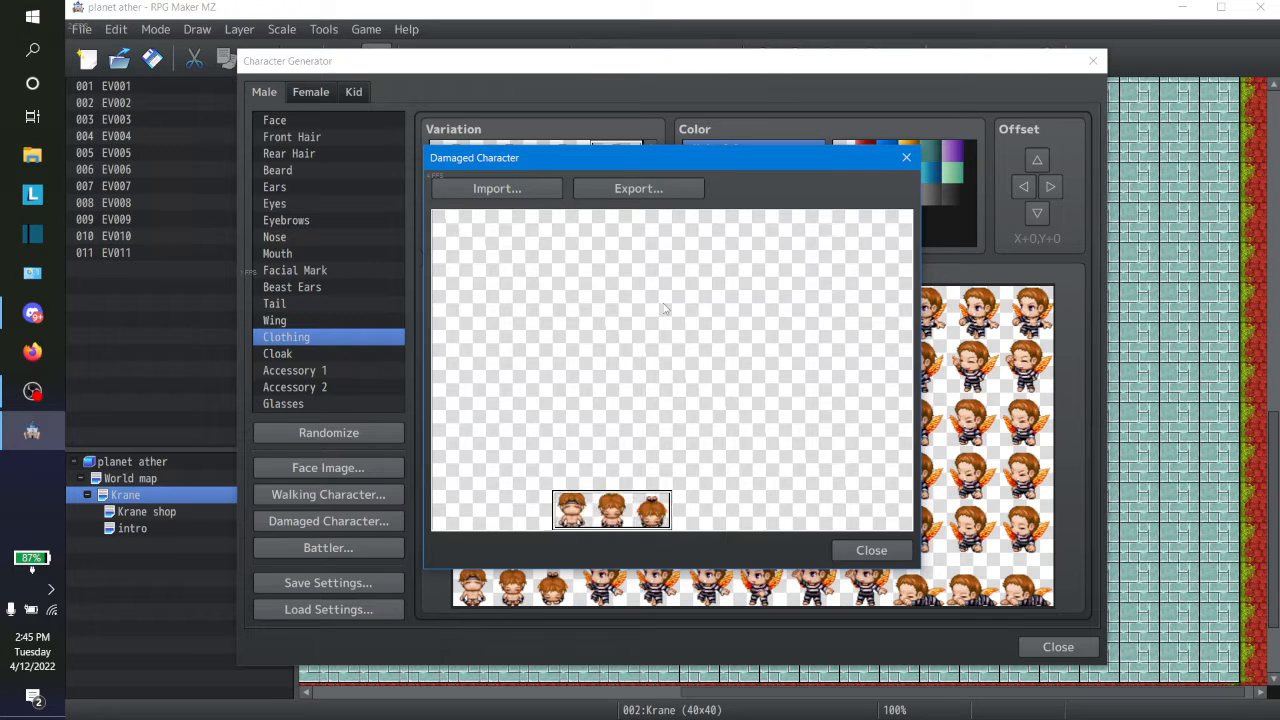
pyautogui.press('Left')
pyautogui.click(868, 550)
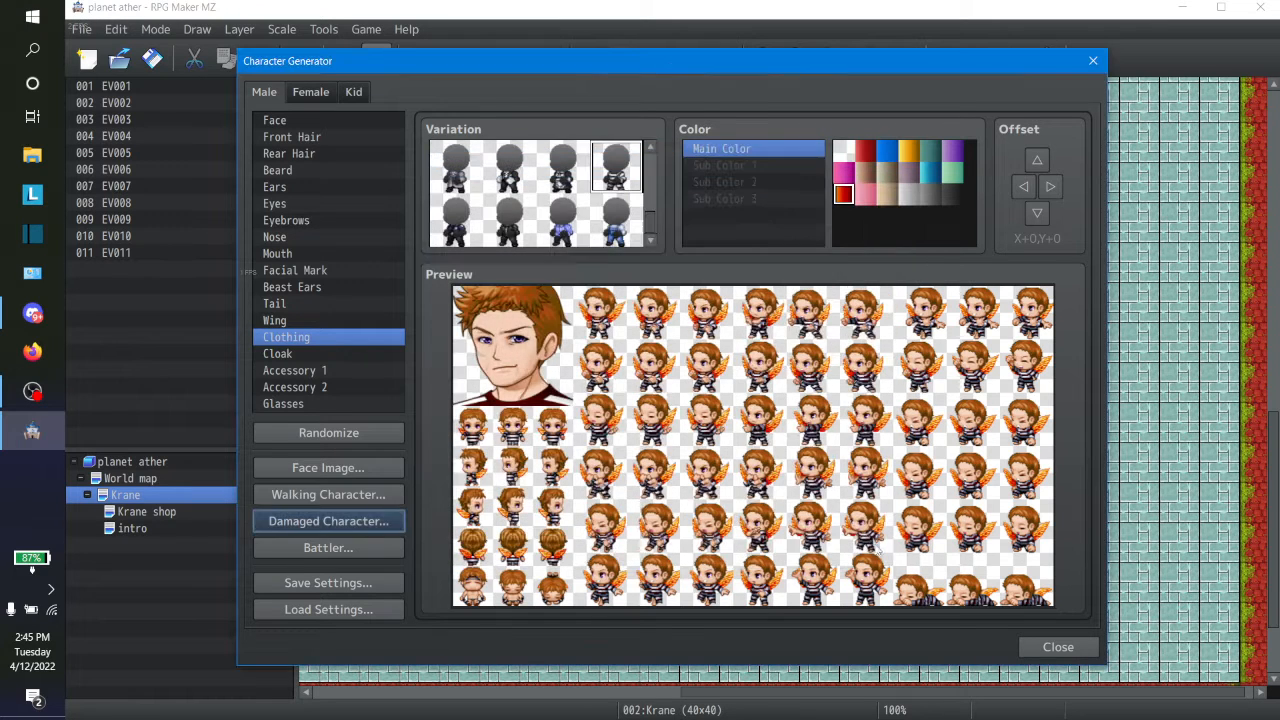
pyautogui.click(383, 553)
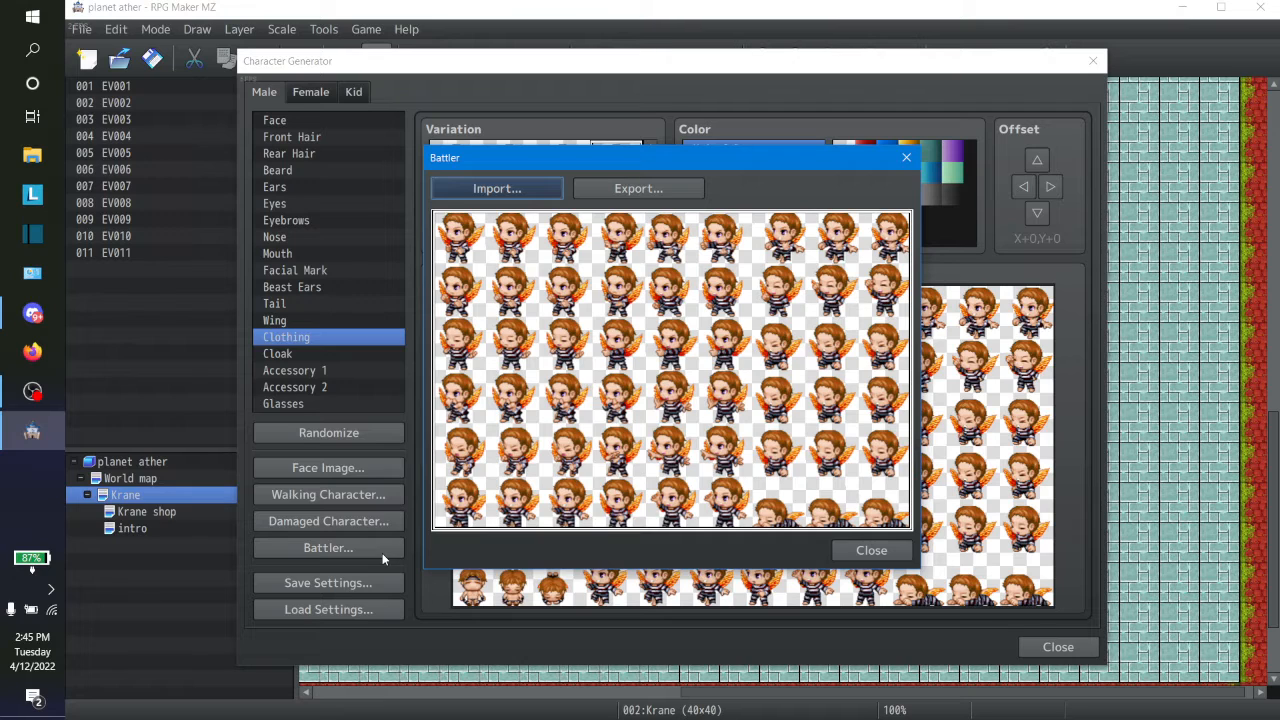
pyautogui.click(870, 550)
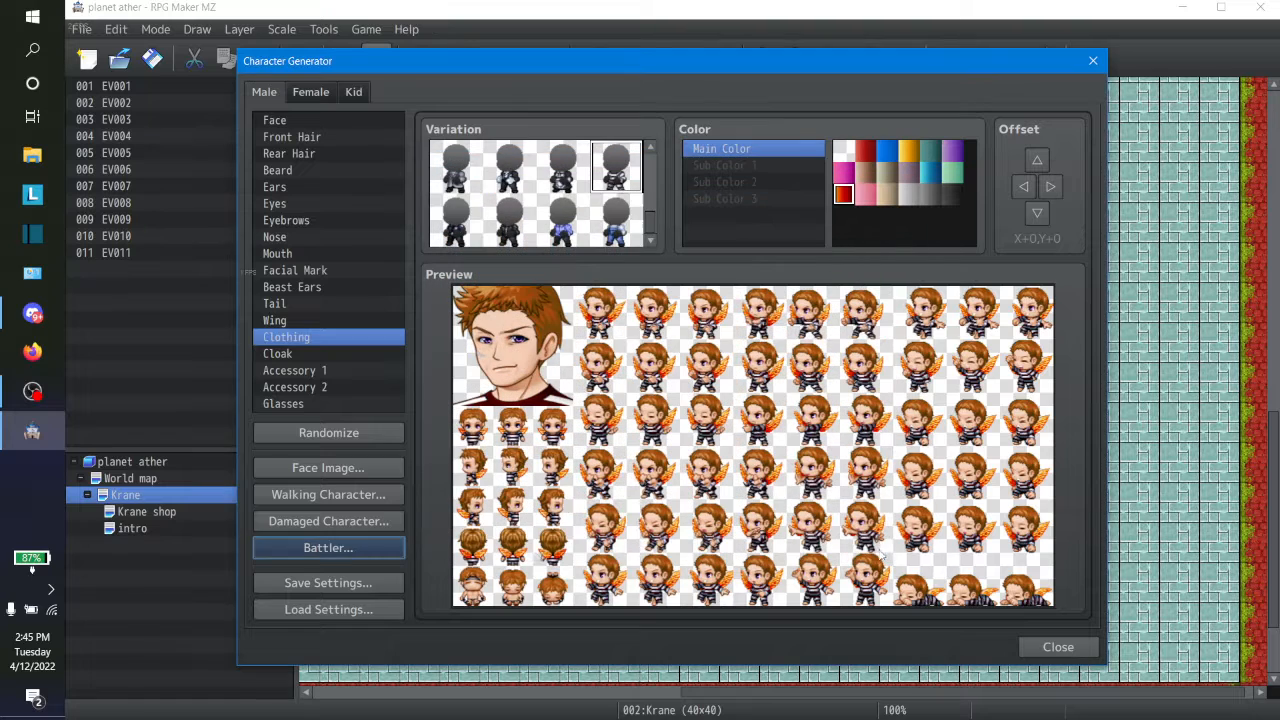
# Look through the existing JSON settings files in the planet ather folder as save targets, and cancel saving
pyautogui.click(341, 584)
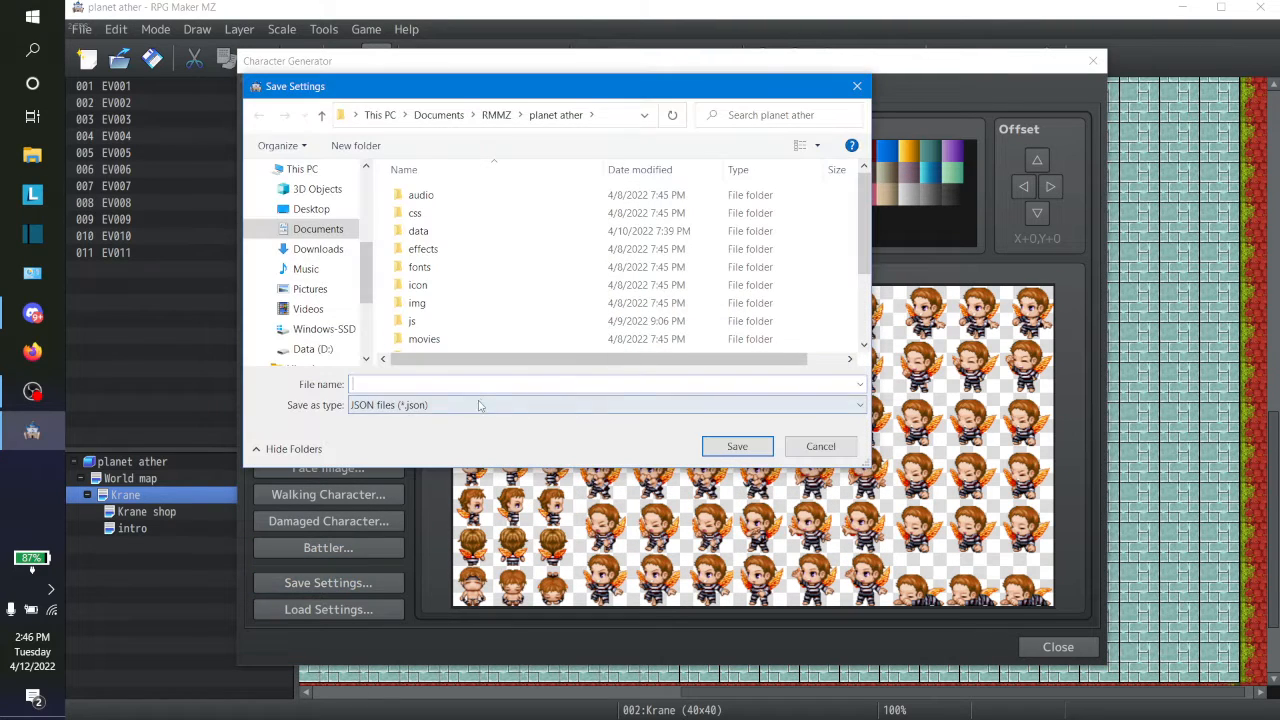
pyautogui.scroll(-2, 856, 313)
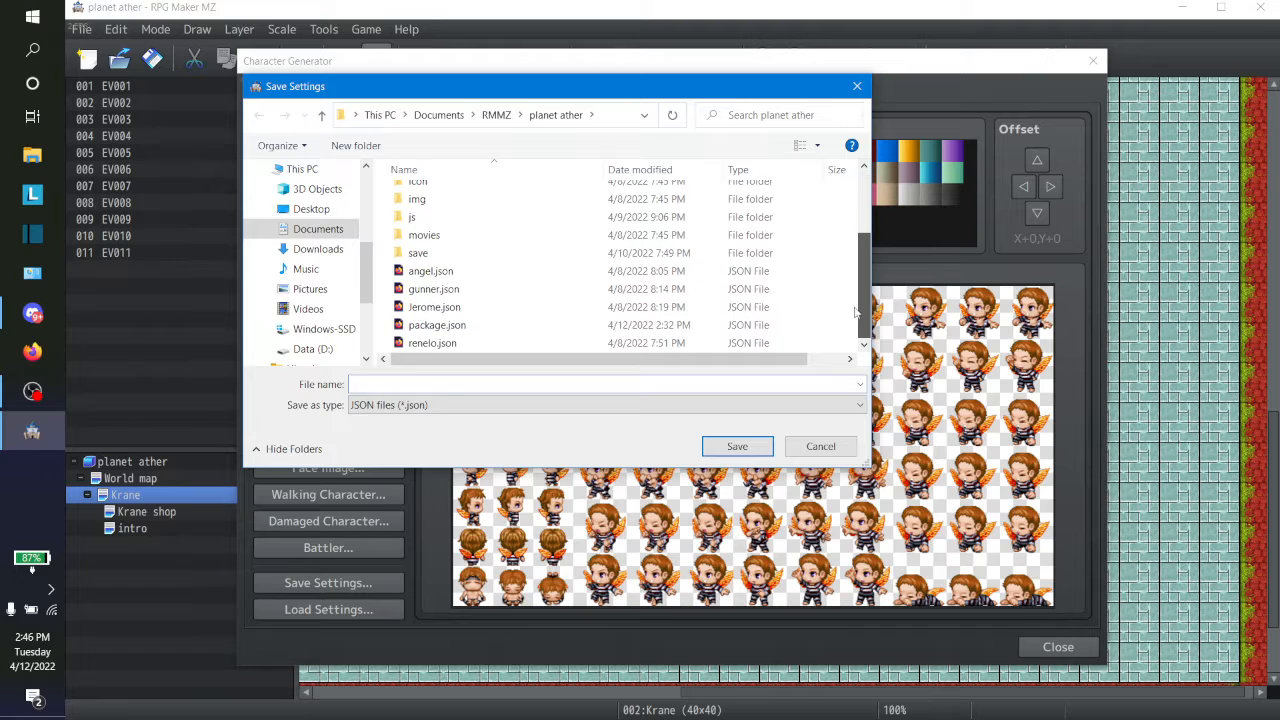
pyautogui.click(506, 290)
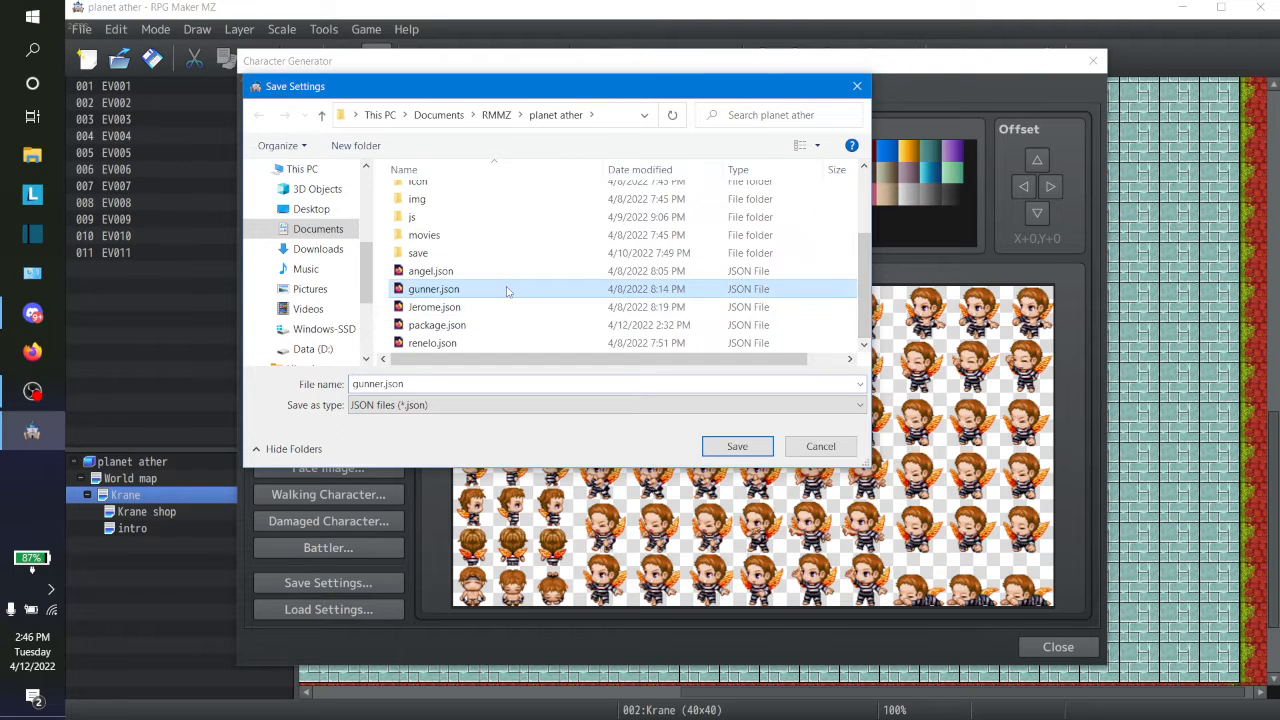
pyautogui.press('Down')
pyautogui.press('Down')
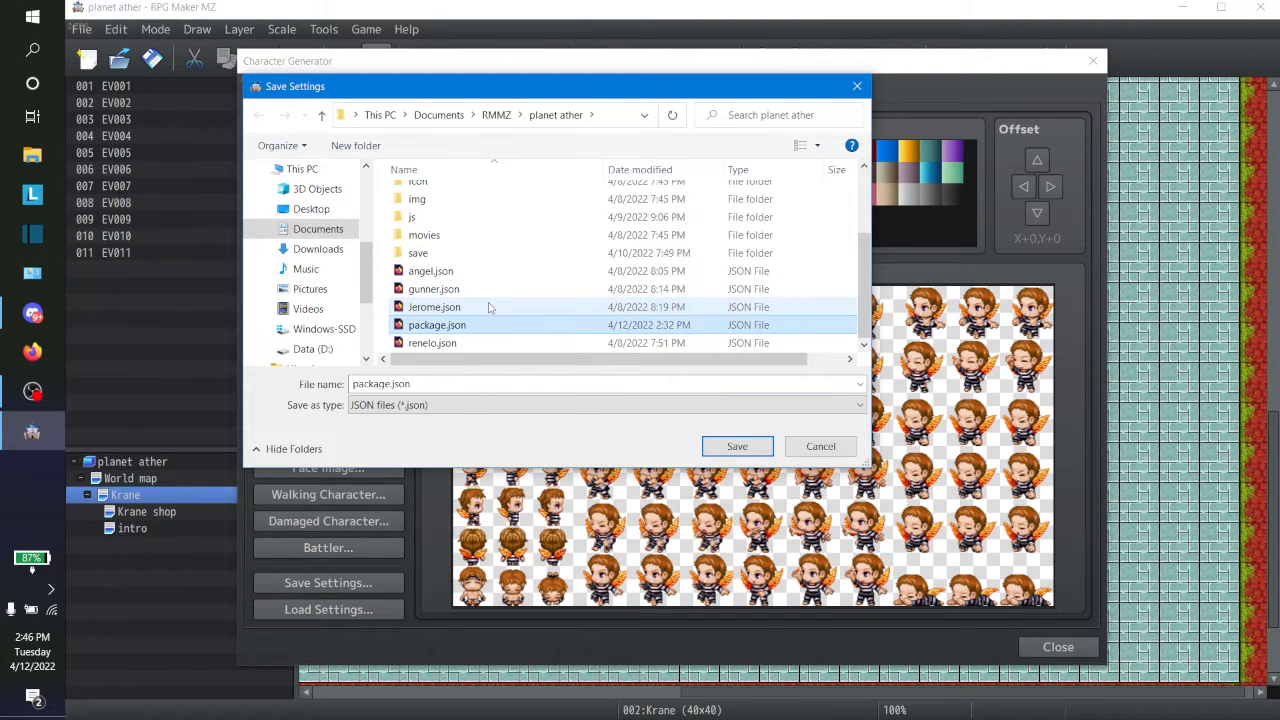
pyautogui.press('Up')
pyautogui.press('Up')
pyautogui.press('Up')
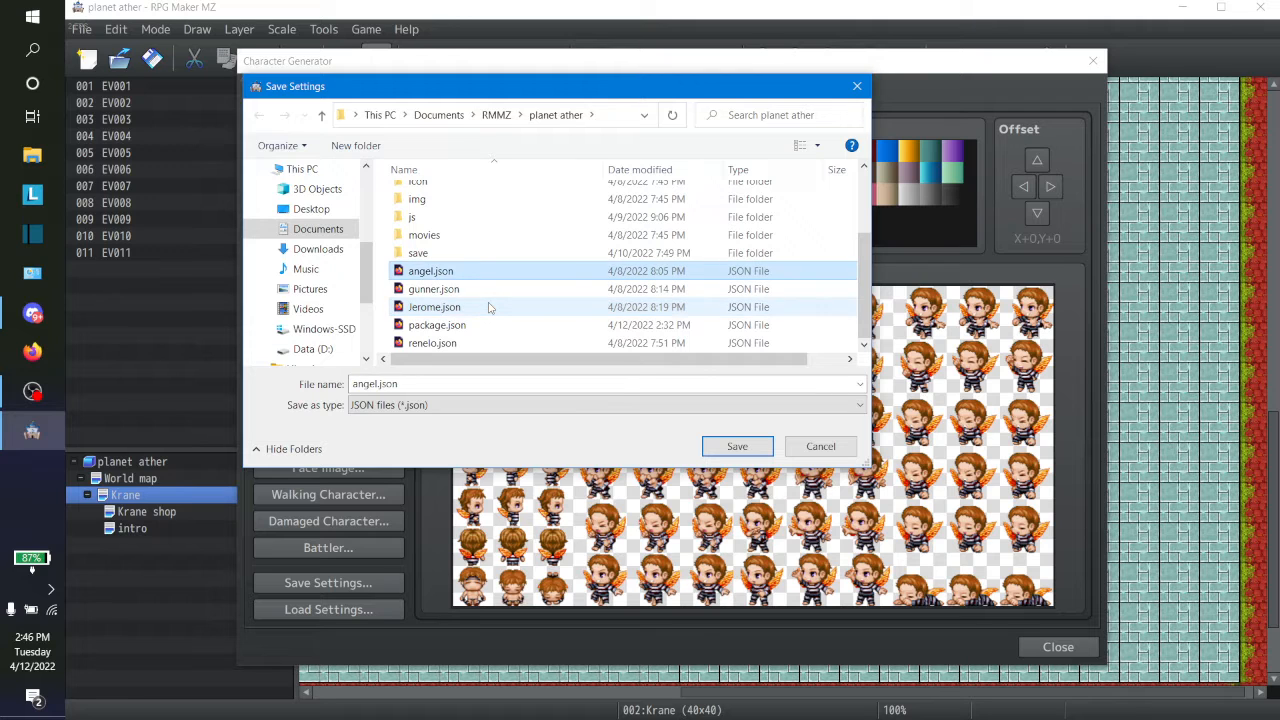
pyautogui.click(822, 452)
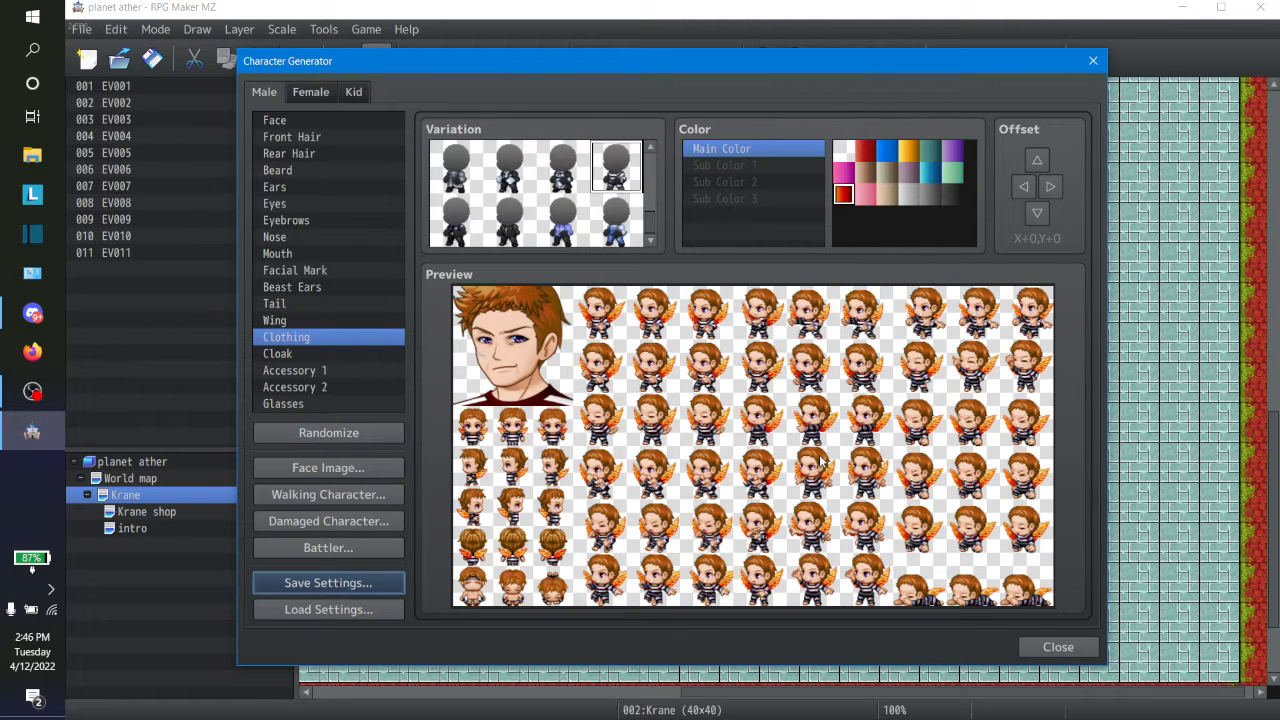
# Try to load the angel.json settings into the male character generator
pyautogui.click(305, 608)
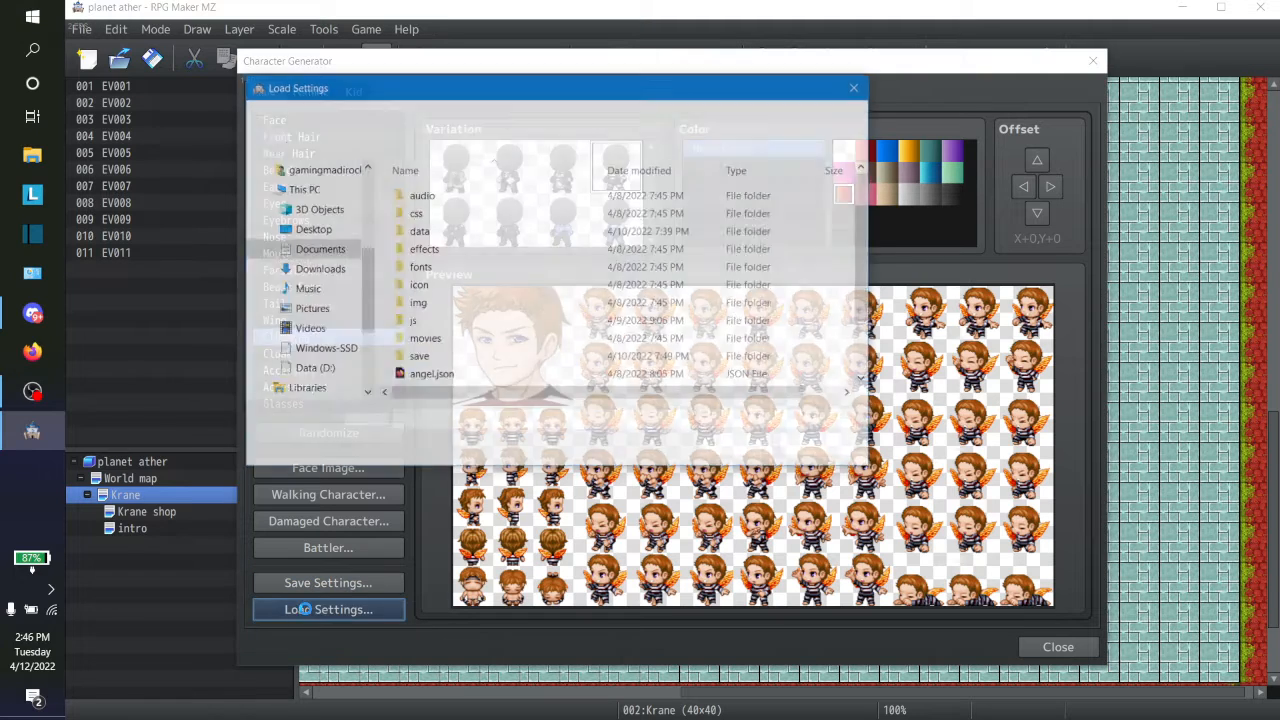
pyautogui.moveTo(866, 274); pyautogui.dragTo(858, 346)
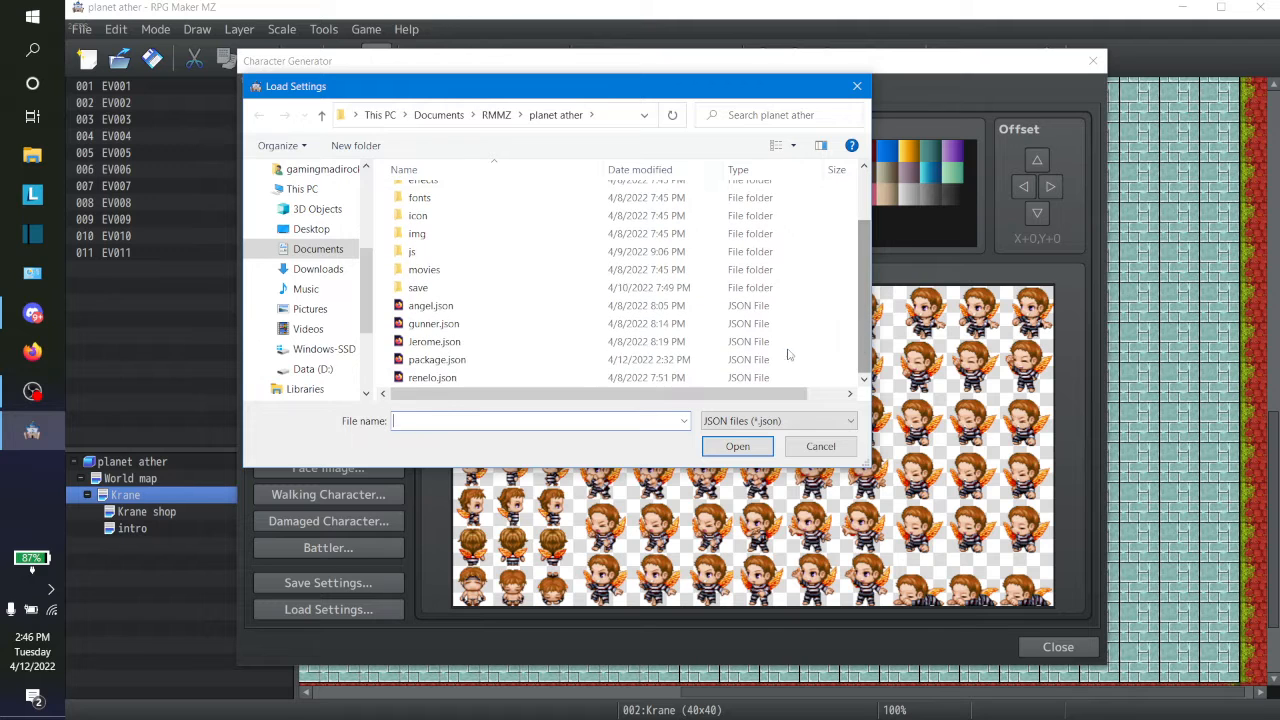
pyautogui.click(430, 305)
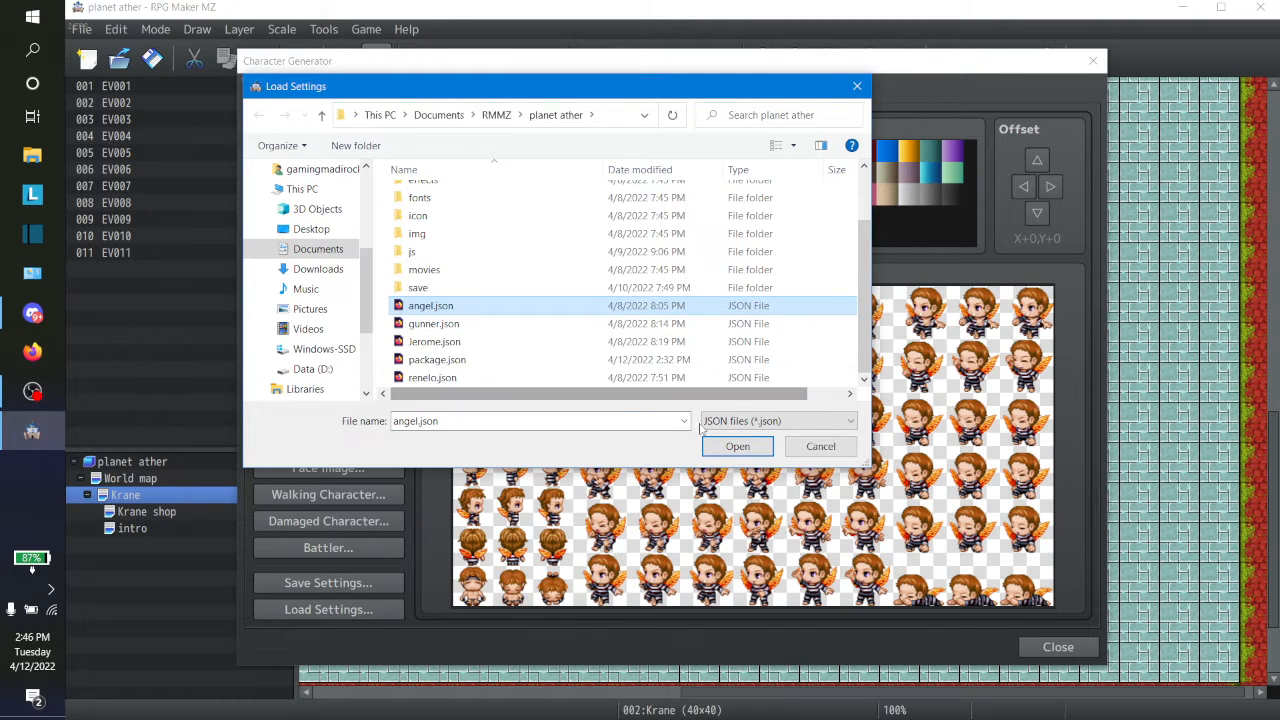
pyautogui.click(737, 446)
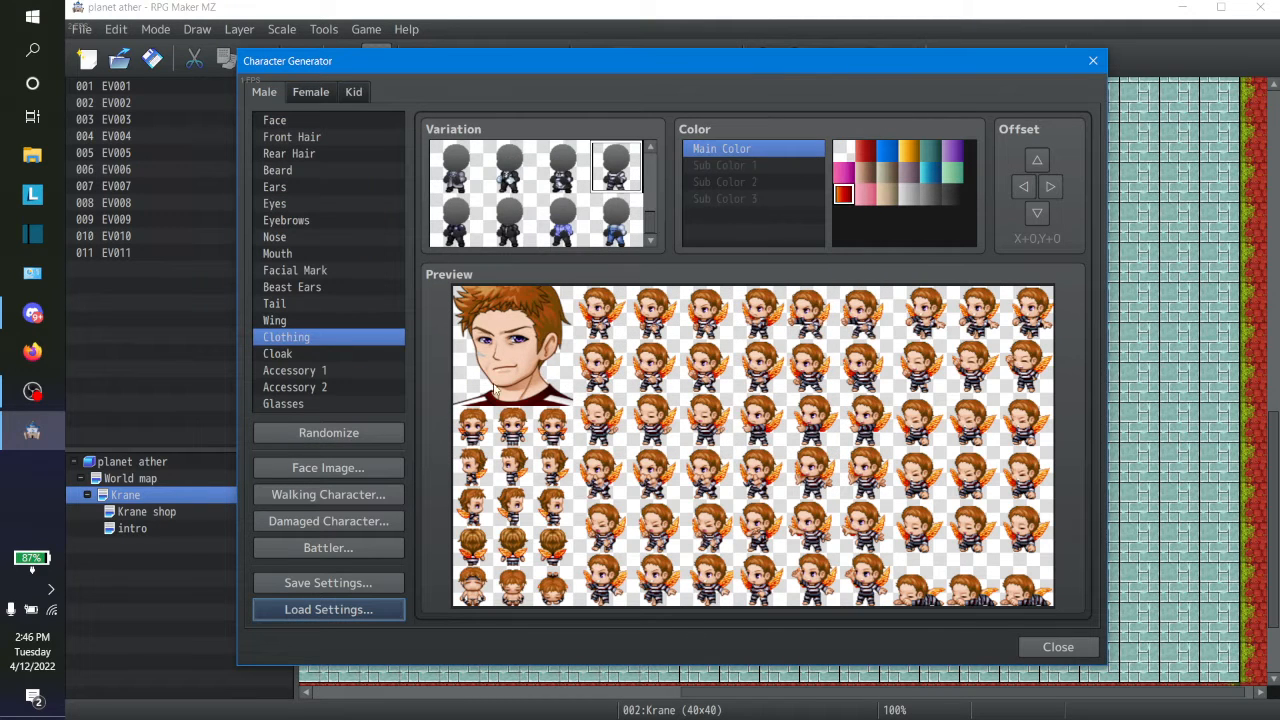
# Switch to the female character generator and load the angel.json settings from the planet ather folder
pyautogui.click(303, 97)
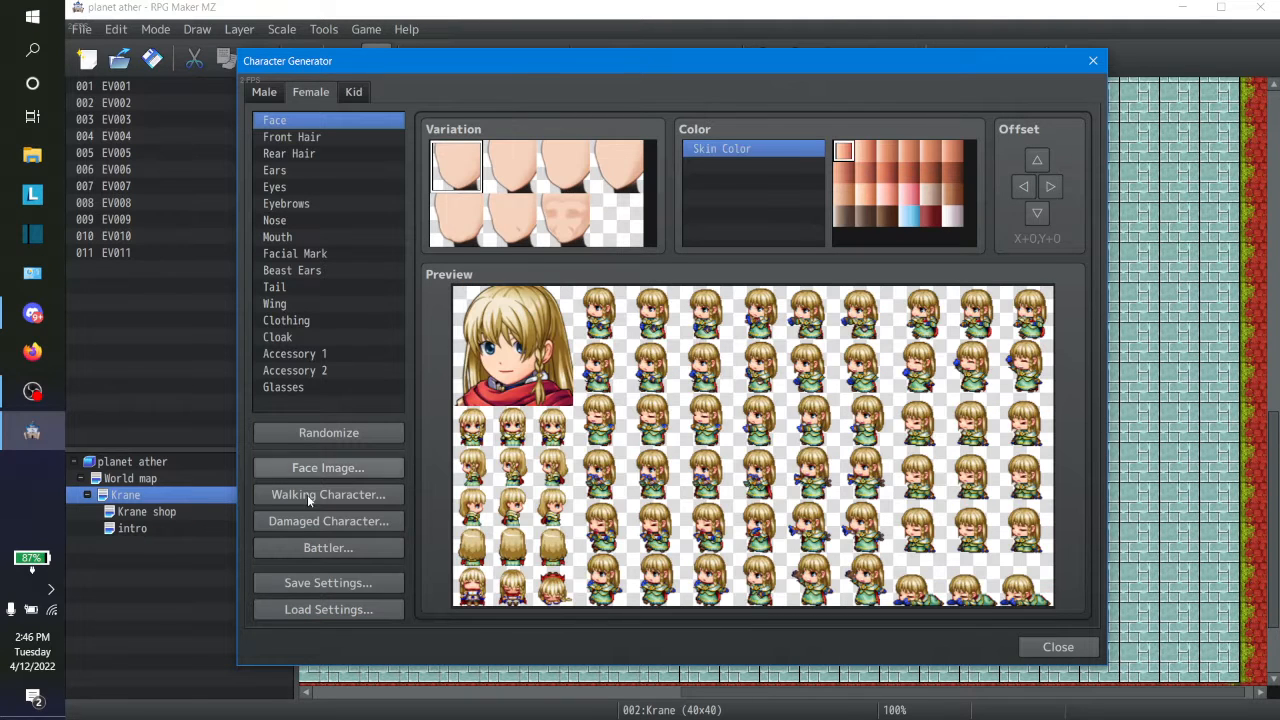
pyautogui.click(322, 597)
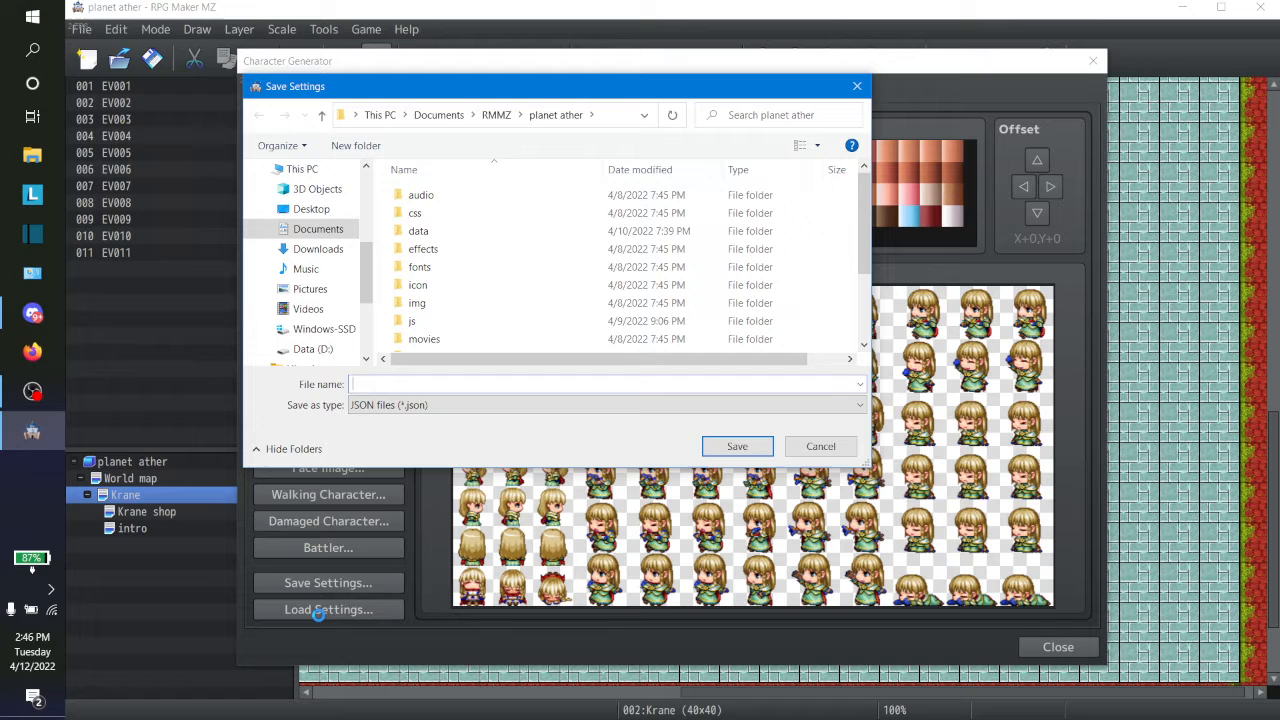
pyautogui.click(806, 446)
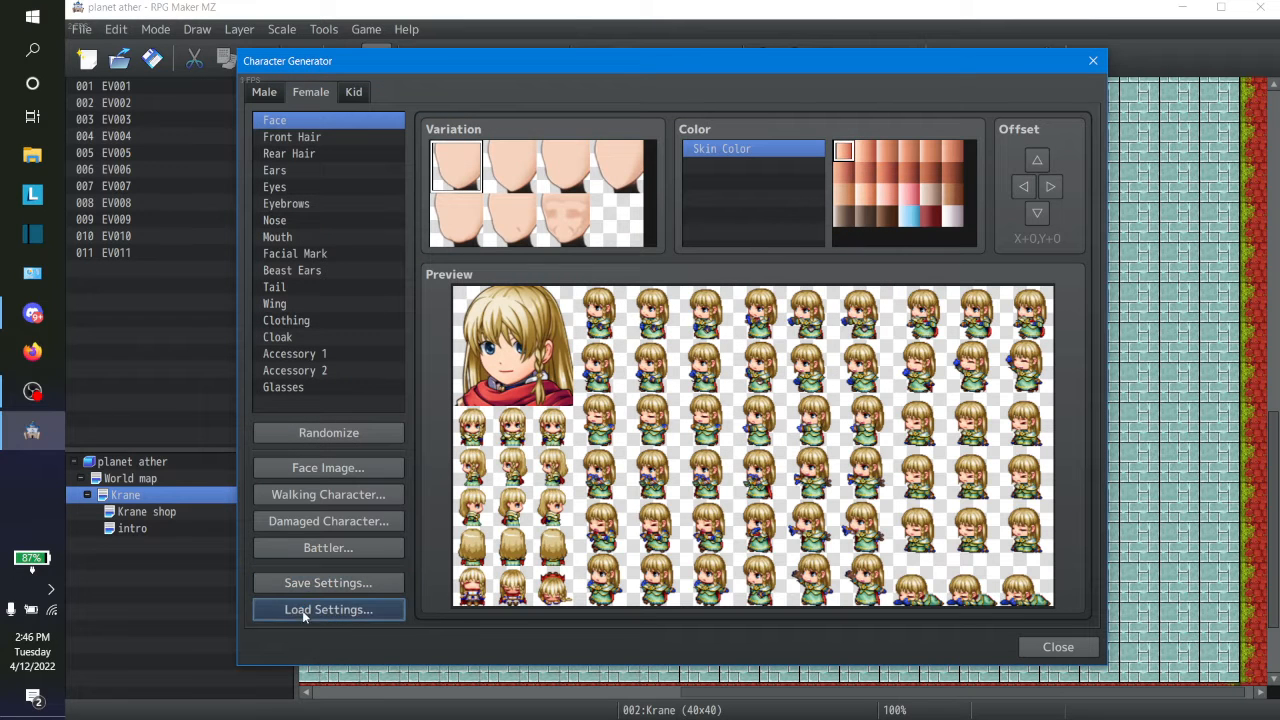
pyautogui.click(302, 610)
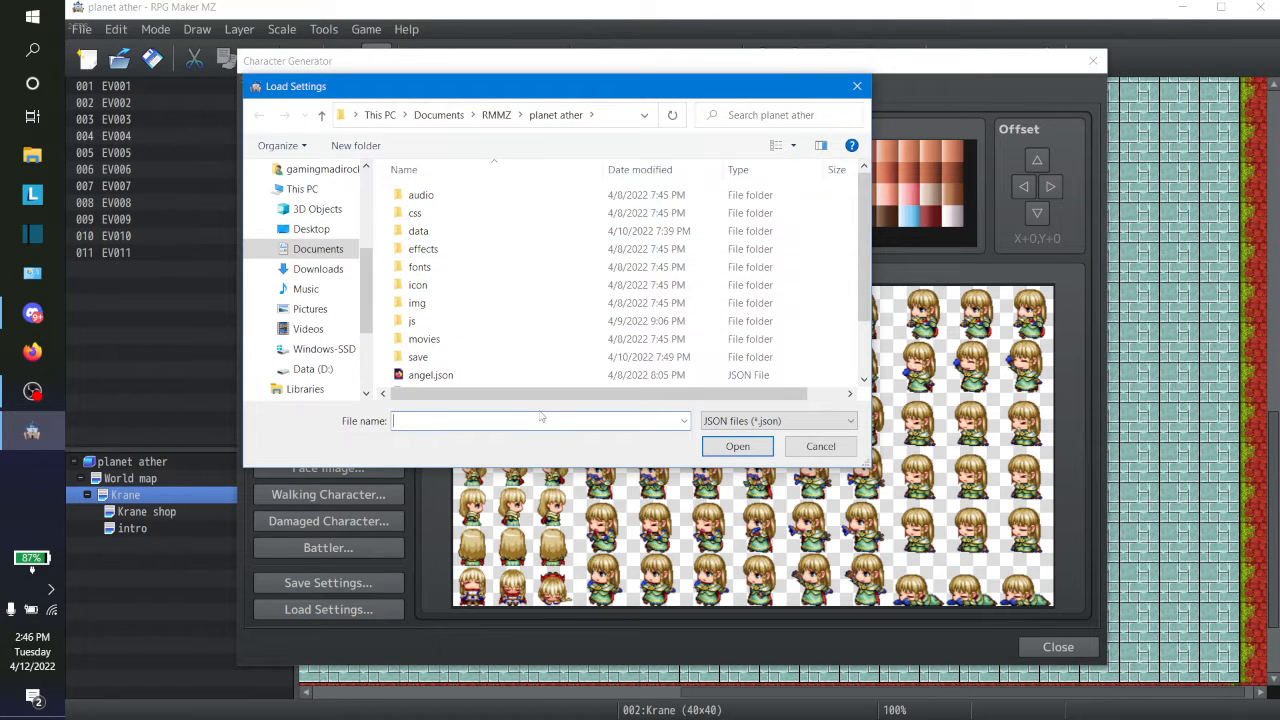
pyautogui.click(543, 375)
pyautogui.click(723, 444)
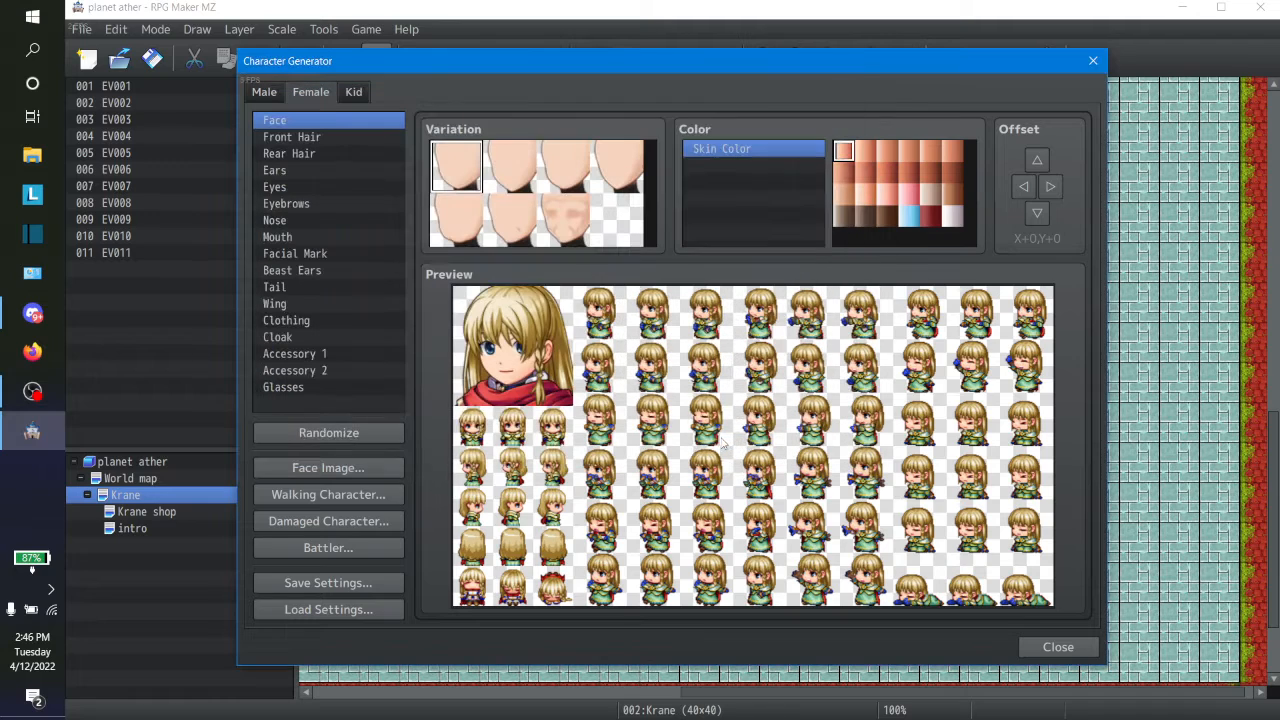
# Switch to the male character generator and look through its facial feature and hair parts
pyautogui.click(264, 93)
pyautogui.click(302, 92)
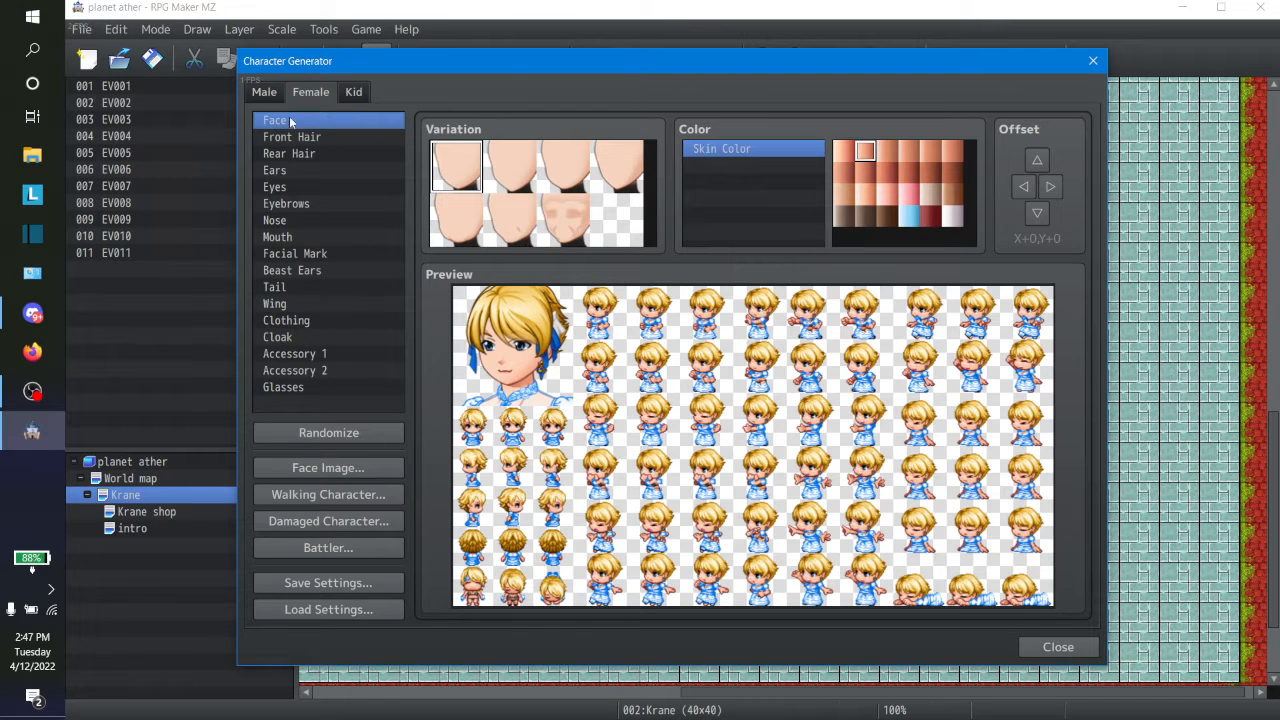
pyautogui.click(268, 92)
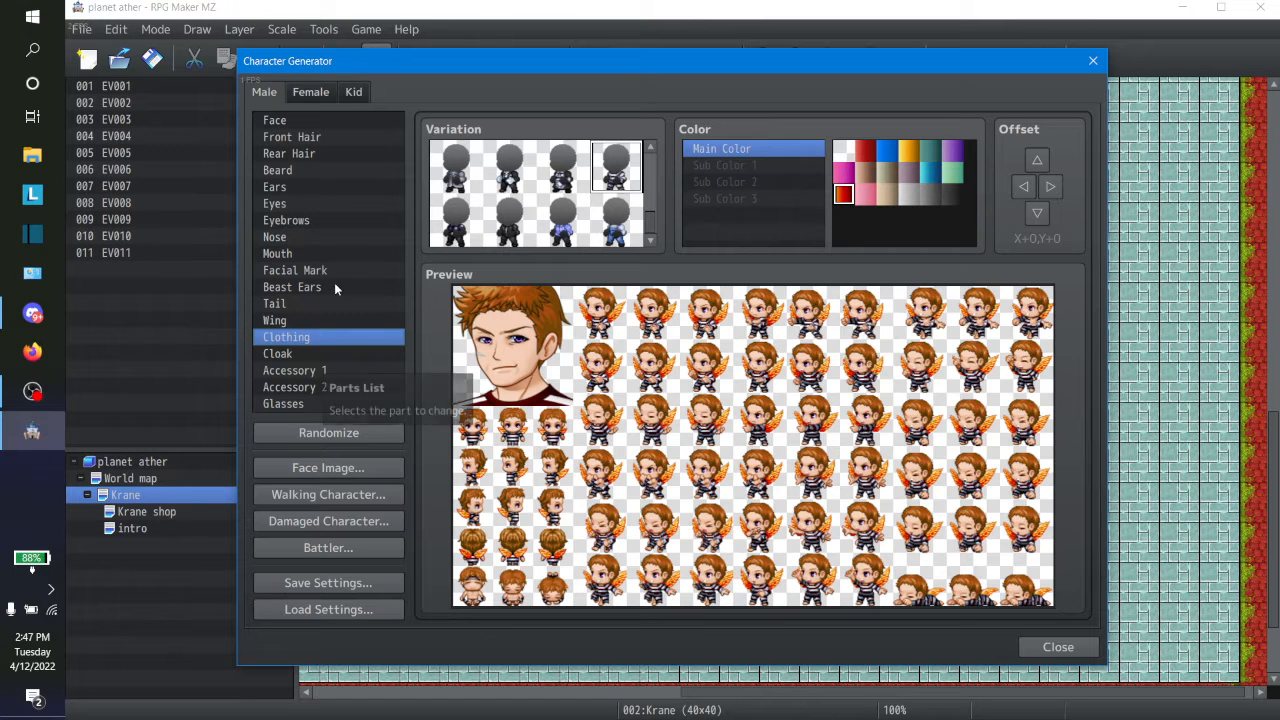
pyautogui.click(287, 240)
pyautogui.press('Up')
pyautogui.press('Up')
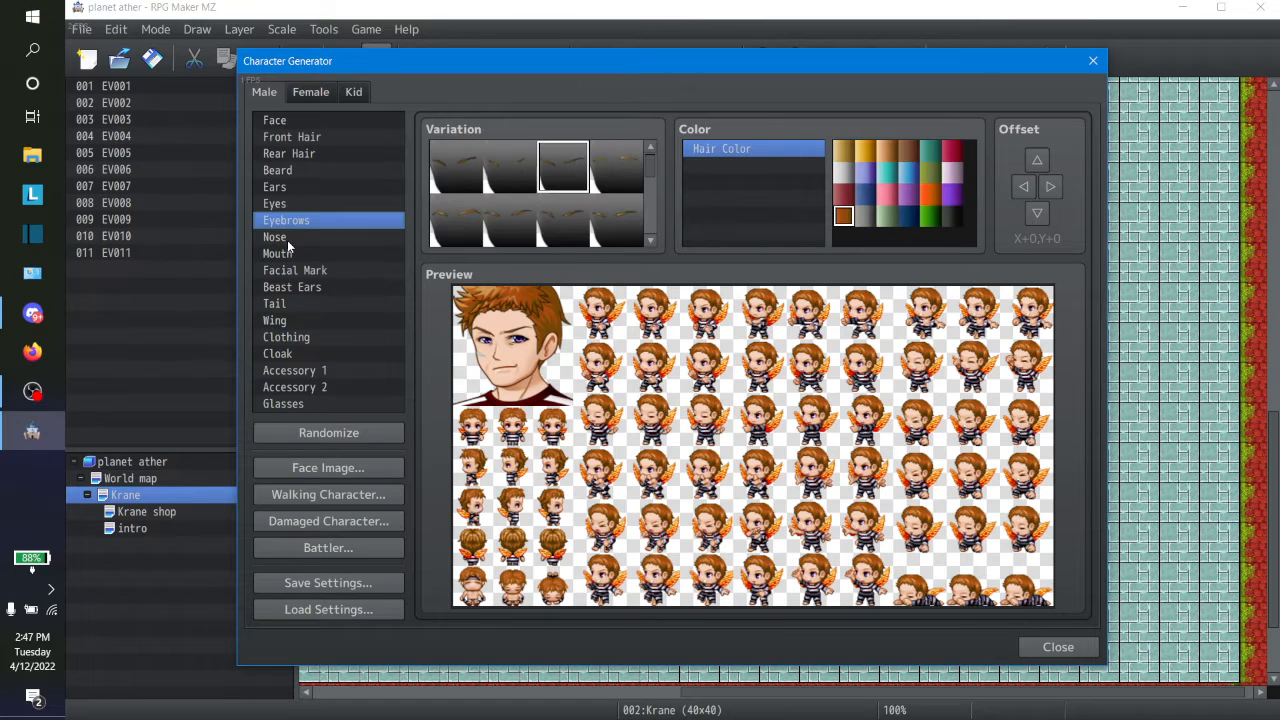
pyautogui.press('Down')
pyautogui.press('Down')
pyautogui.press('Down')
pyautogui.press('Up')
pyautogui.press('Up')
pyautogui.press('Up')
pyautogui.press('Up')
pyautogui.press('Up')
pyautogui.press('Up')
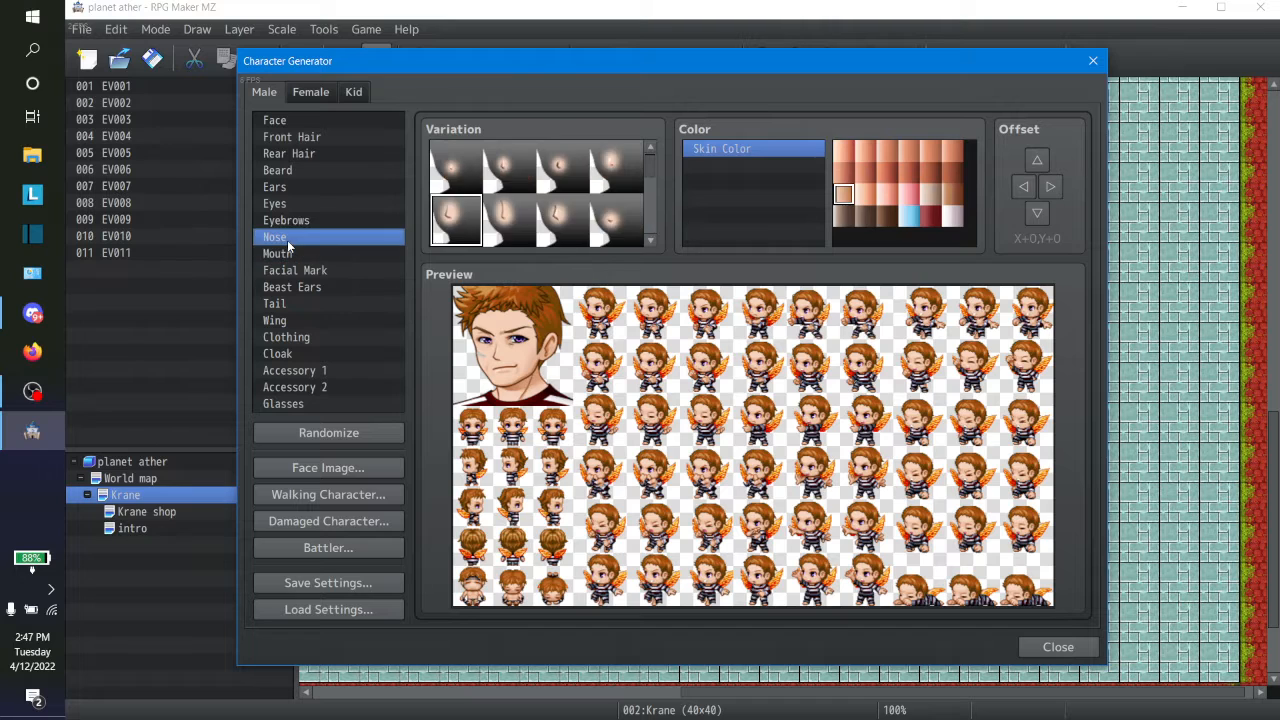
pyautogui.press('Up')
pyautogui.press('Up')
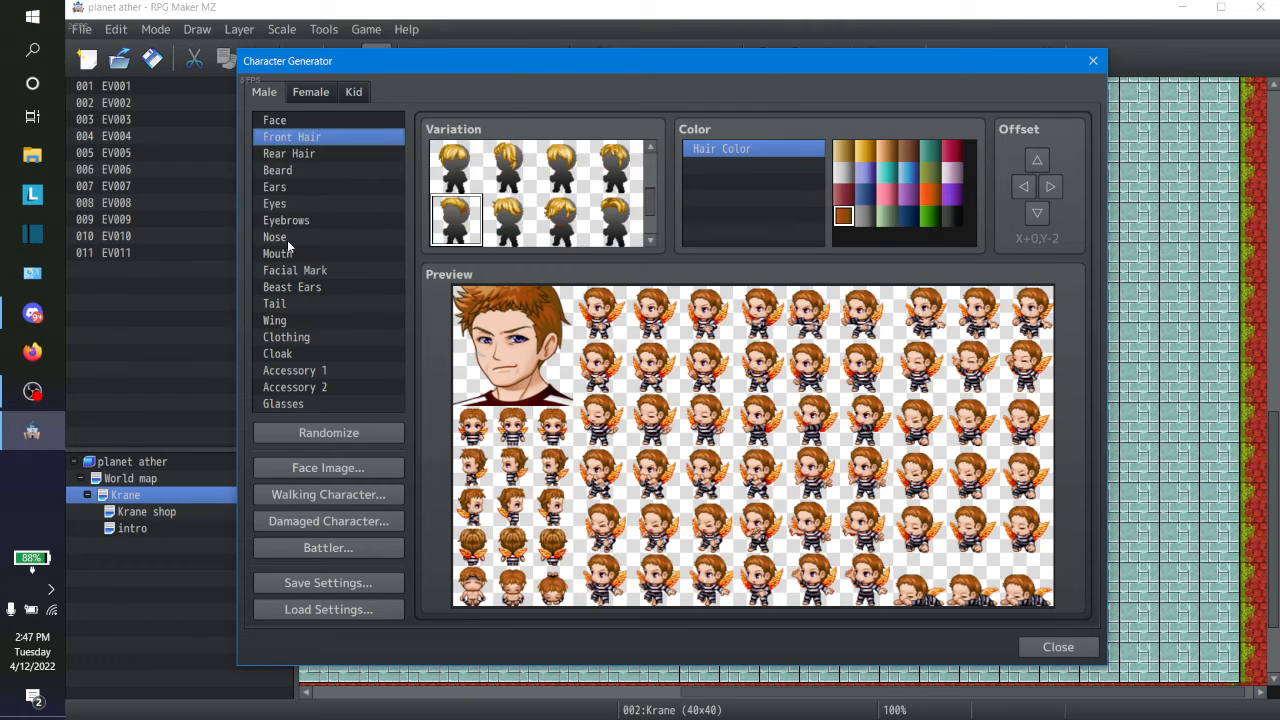
pyautogui.press('Down')
pyautogui.press('Down')
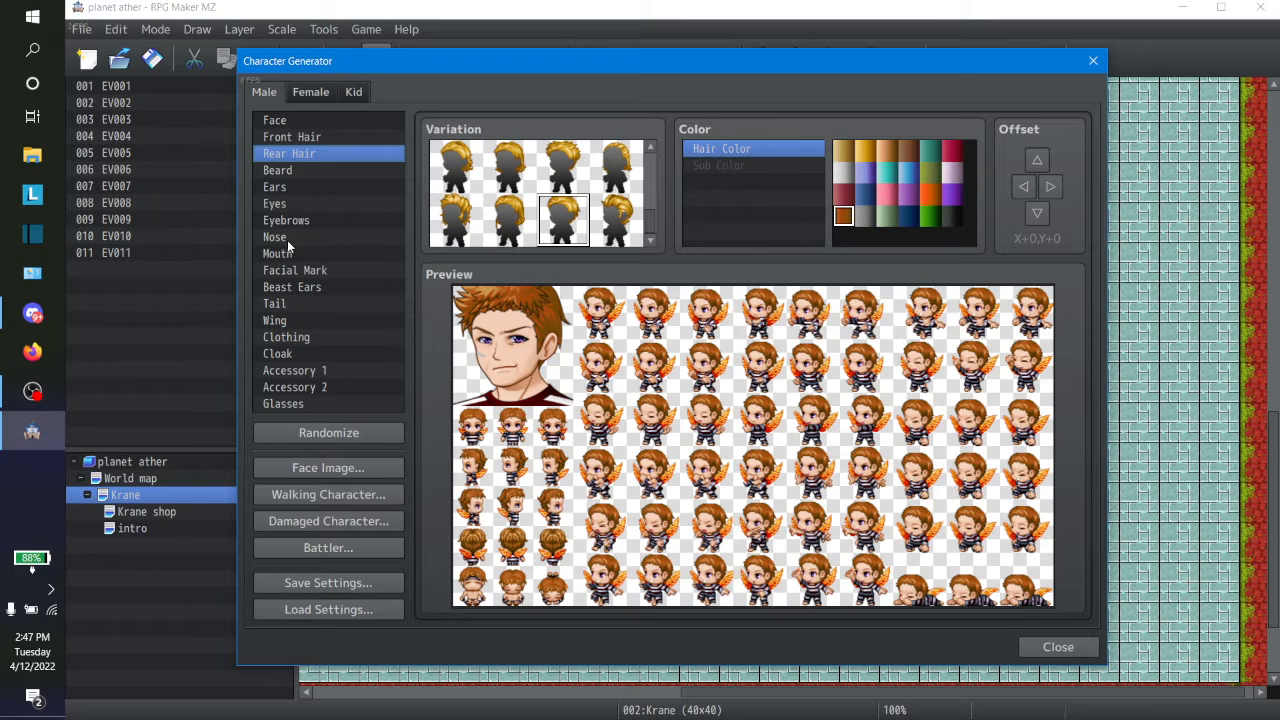
# Change the male character's rear hair variation and give it a long side-swept fringe with the orange-brown hair color
pyautogui.click(602, 210)
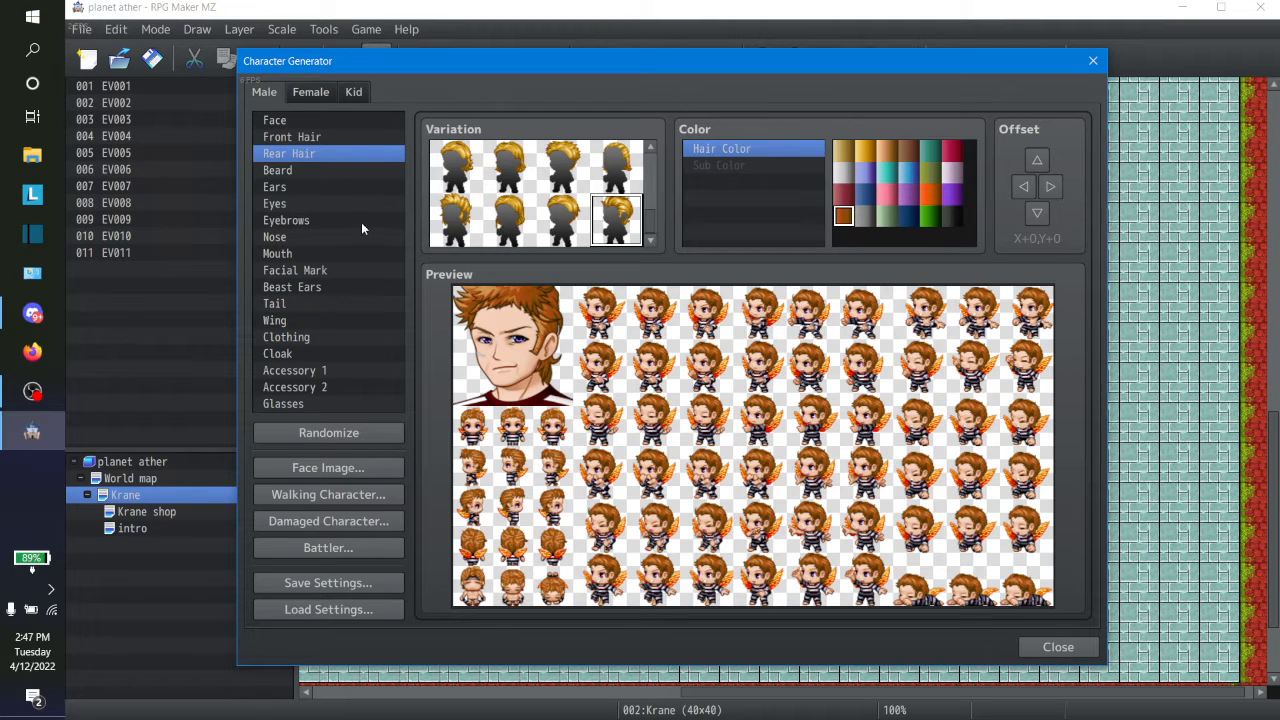
pyautogui.click(303, 137)
pyautogui.click(459, 174)
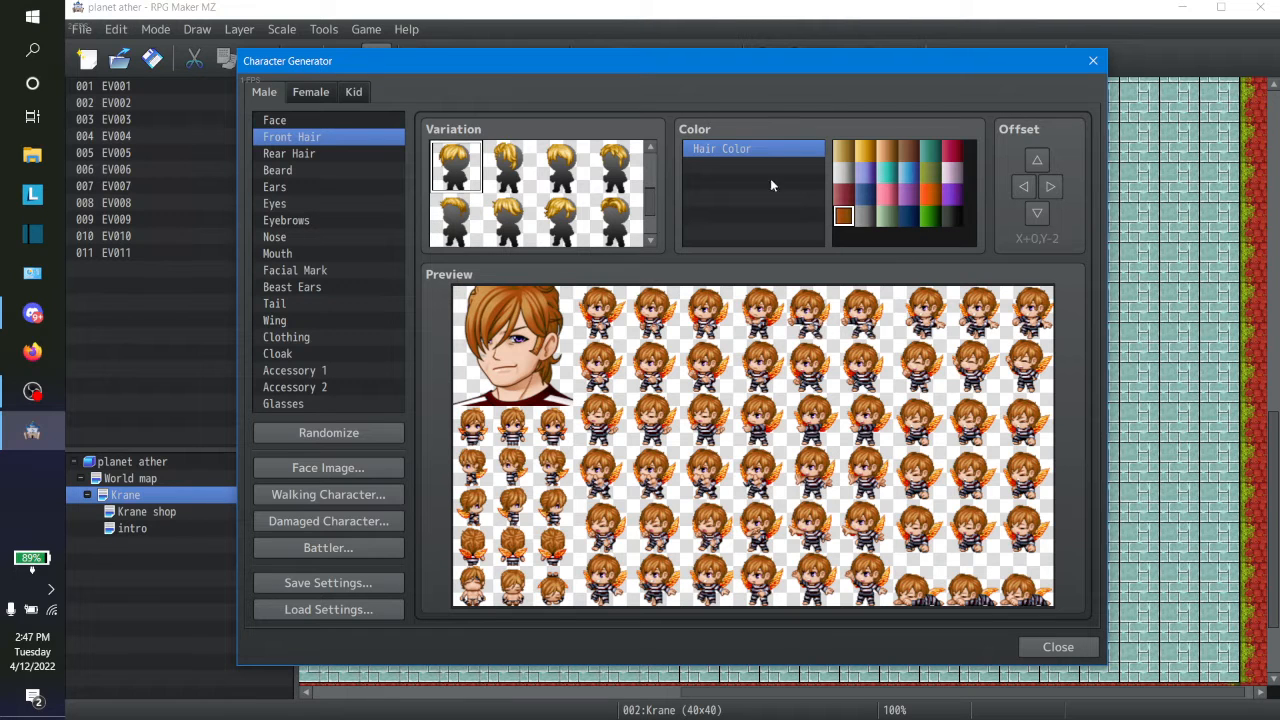
pyautogui.click(845, 151)
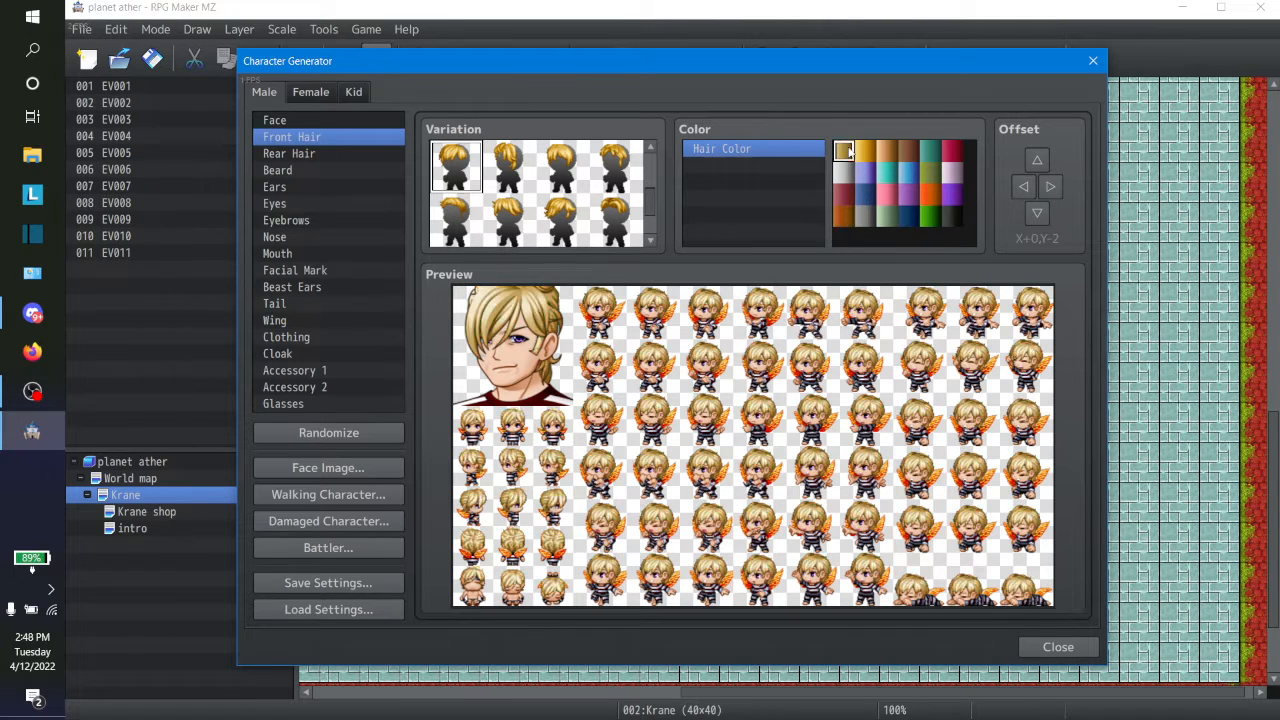
pyautogui.click(841, 215)
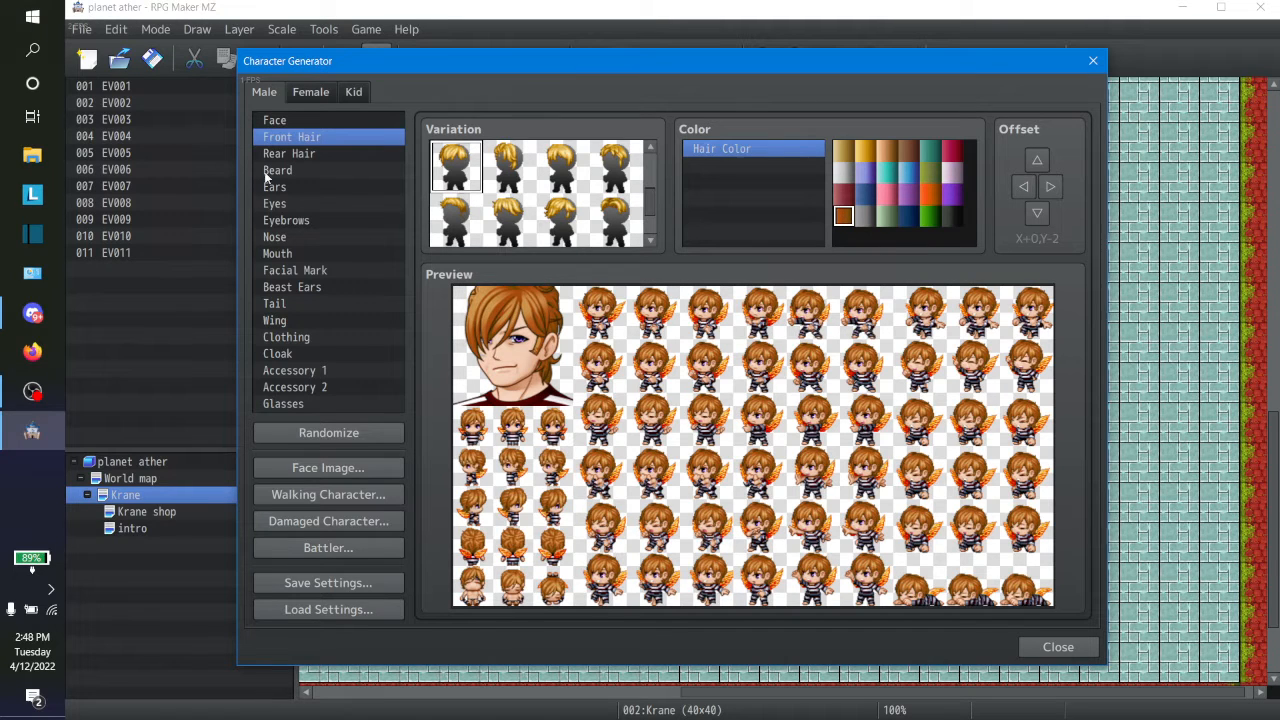
# Set the main color of the male character's striped clothing to golden yellow
pyautogui.click(278, 320)
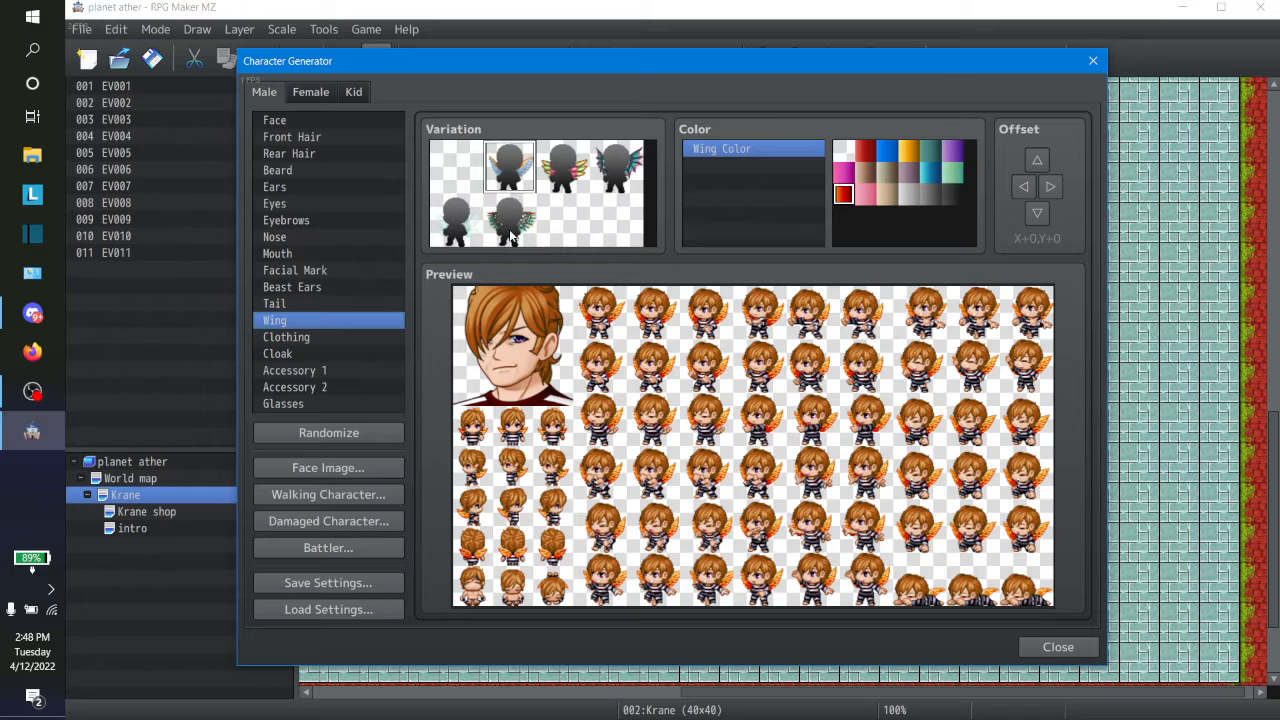
pyautogui.click(286, 334)
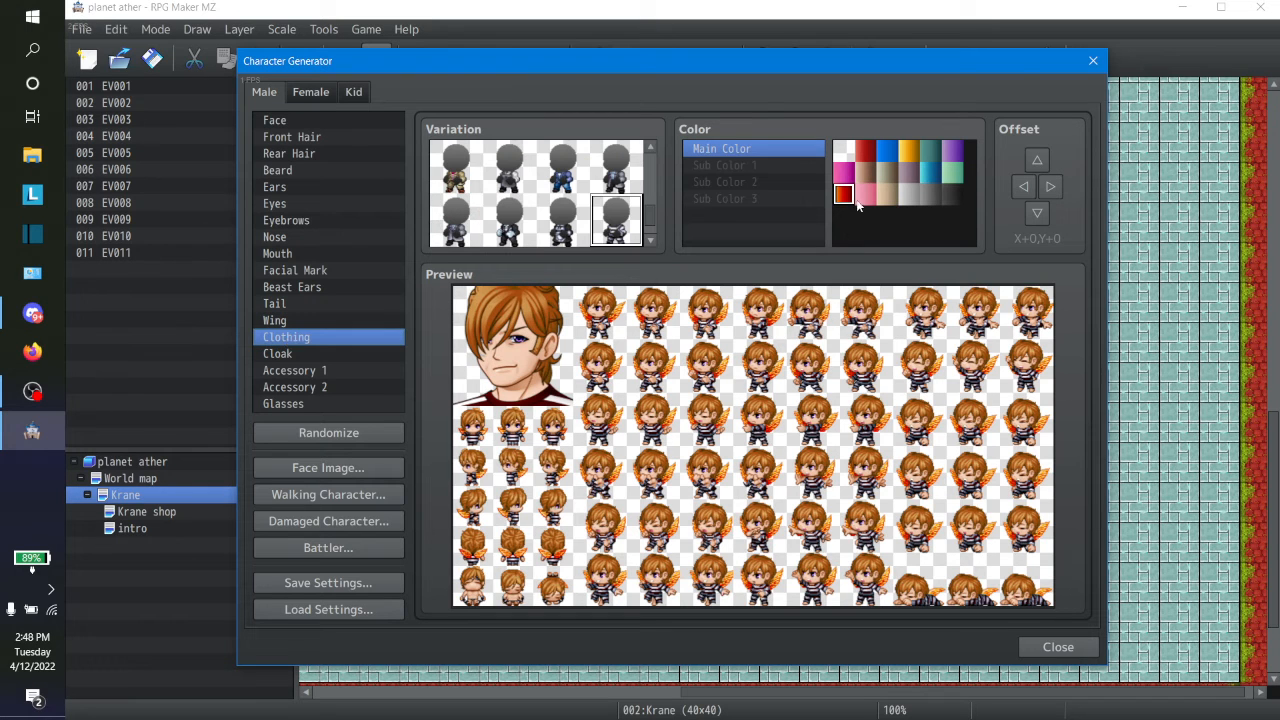
pyautogui.click(866, 152)
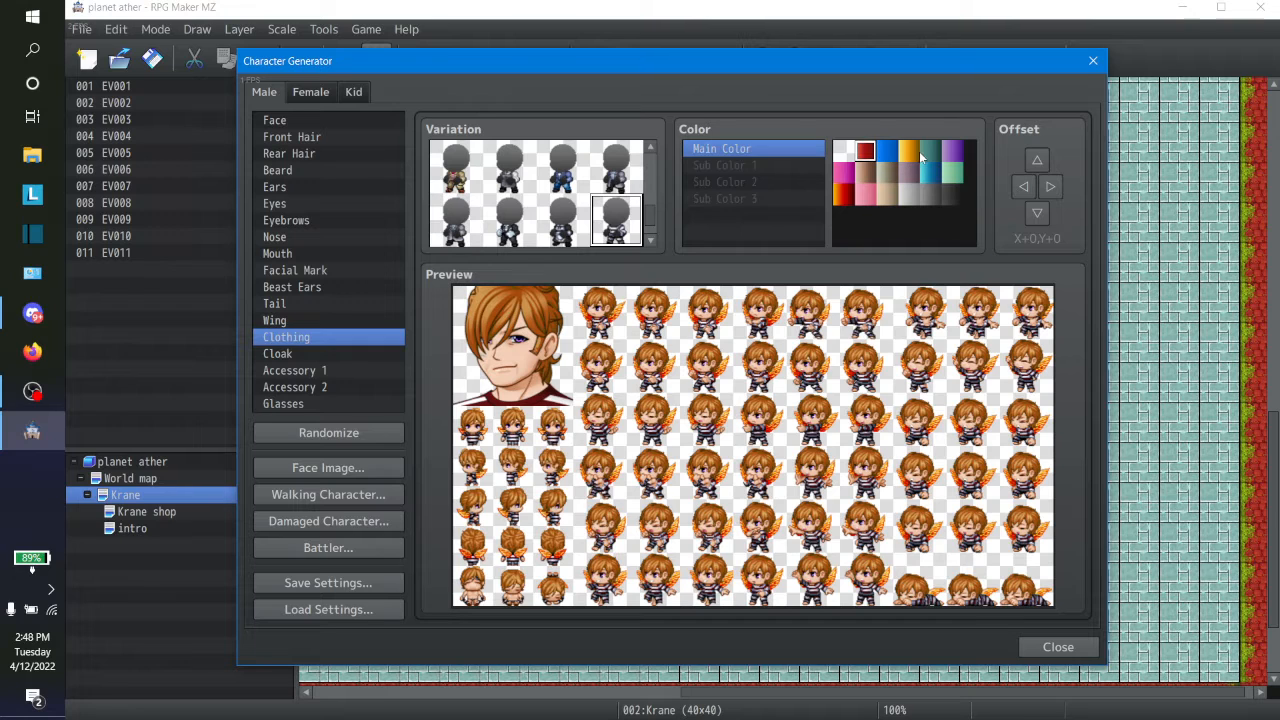
pyautogui.click(908, 151)
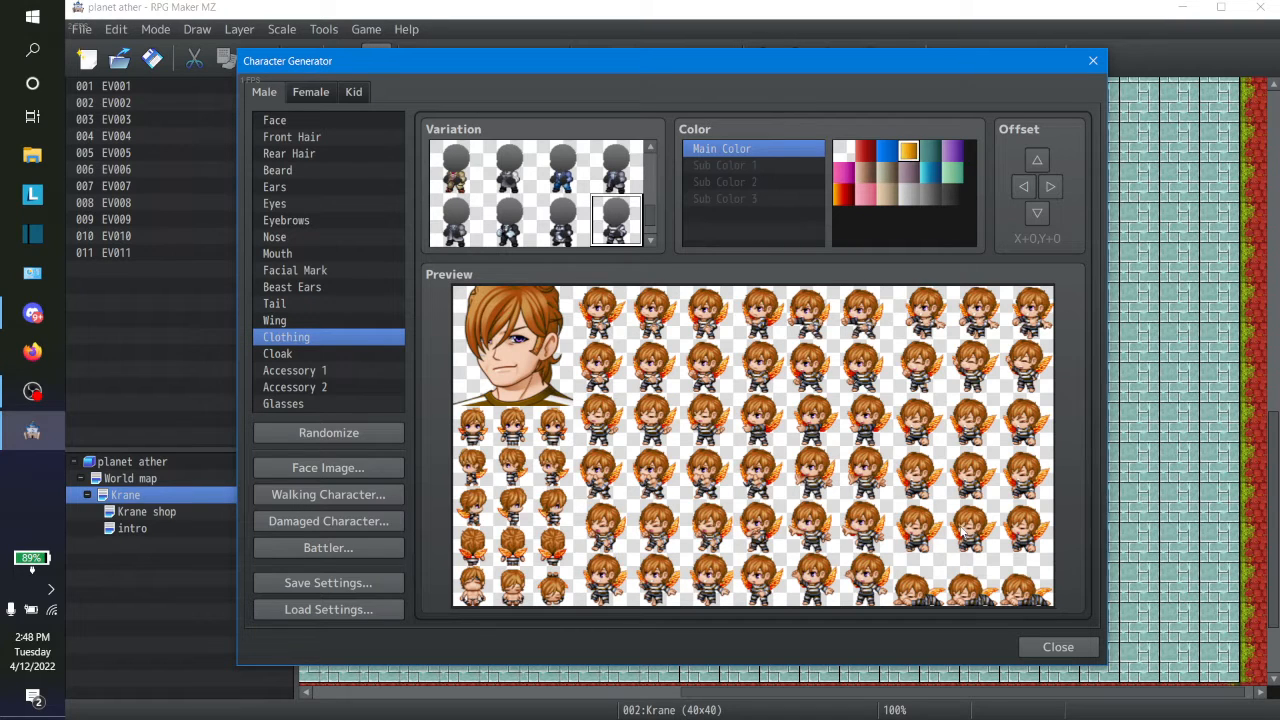
# Place the walking sprite in the third slot of the upper row and export the sheet over NPC male 1.png
pyautogui.click(365, 494)
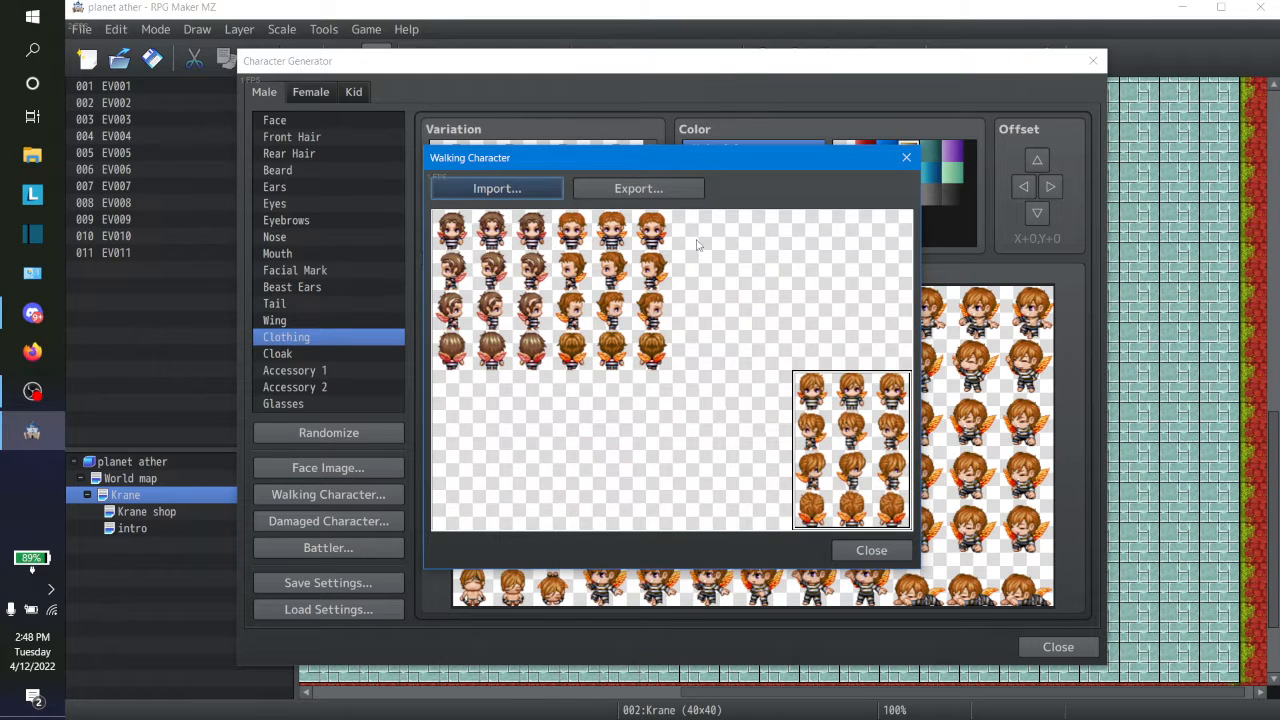
pyautogui.click(731, 289)
pyautogui.click(624, 190)
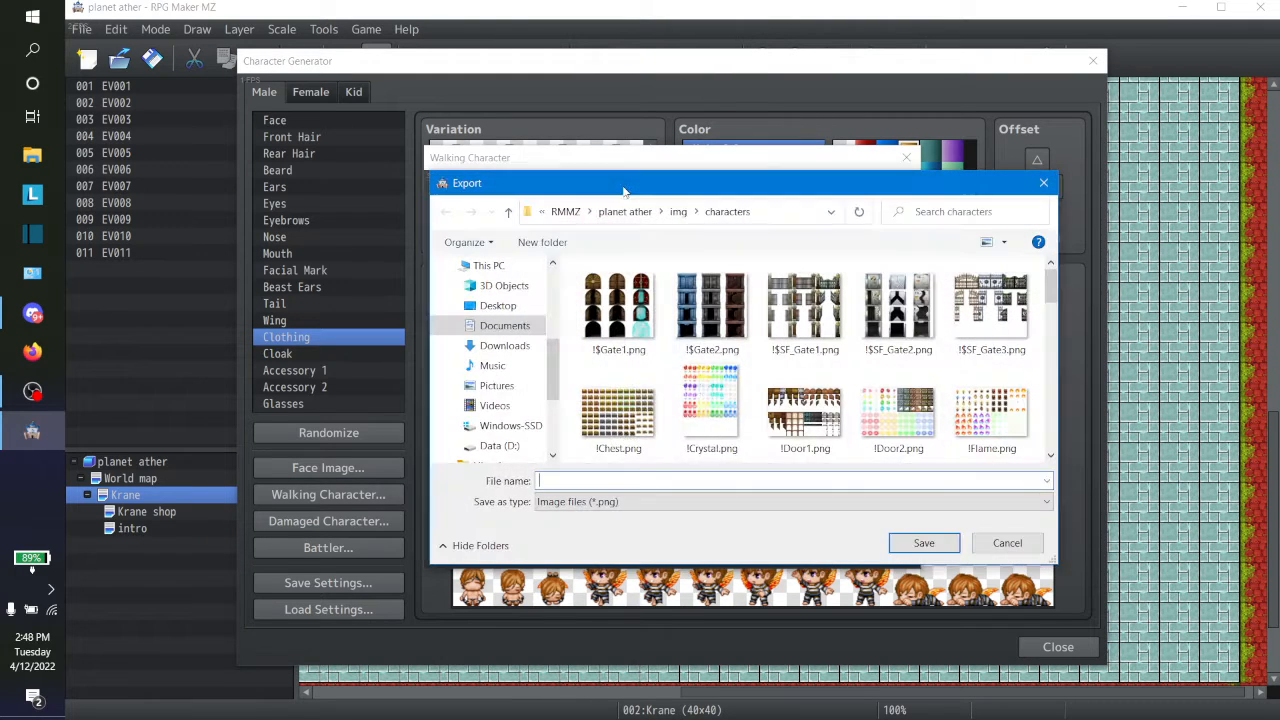
pyautogui.write('n')
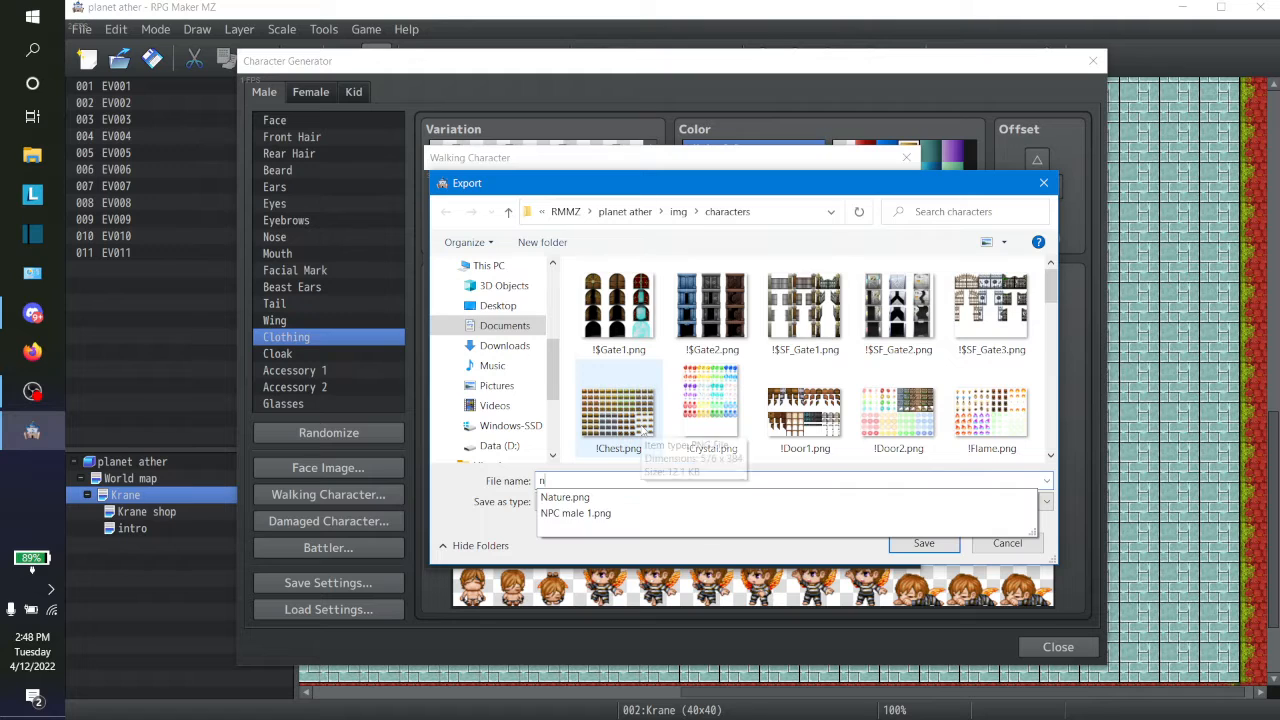
pyautogui.click(644, 513)
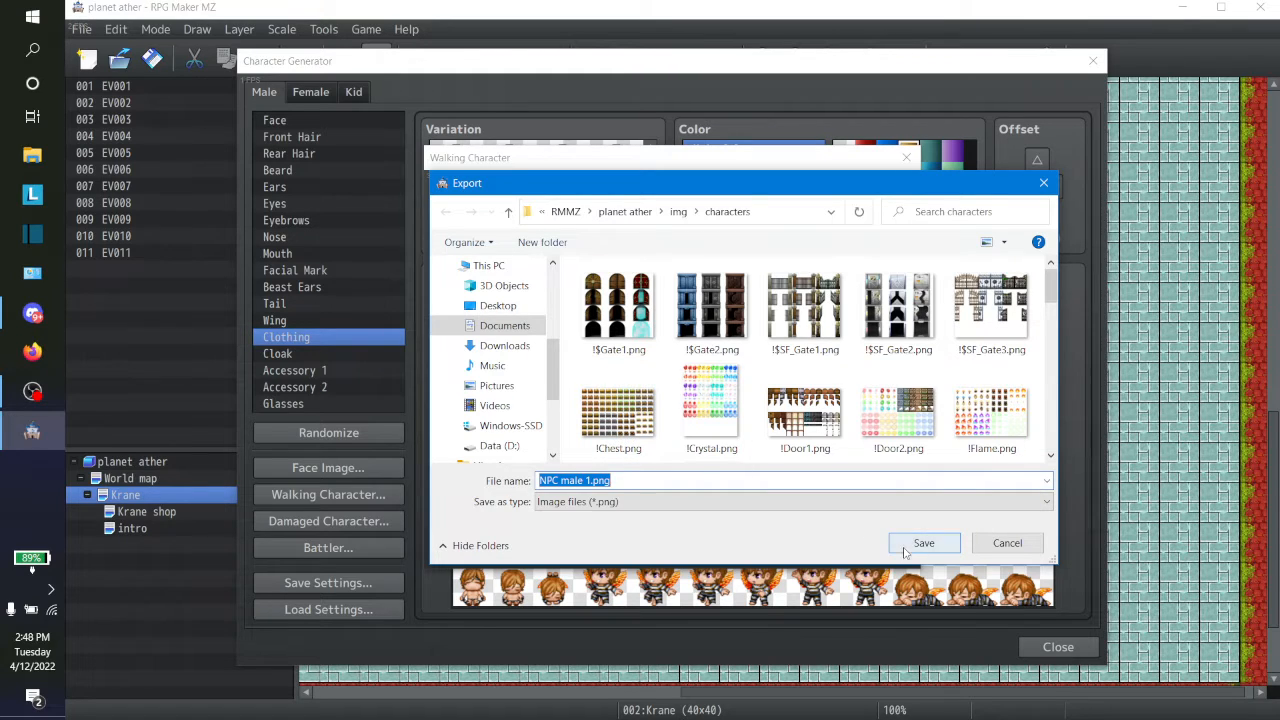
pyautogui.click(906, 548)
pyautogui.click(711, 371)
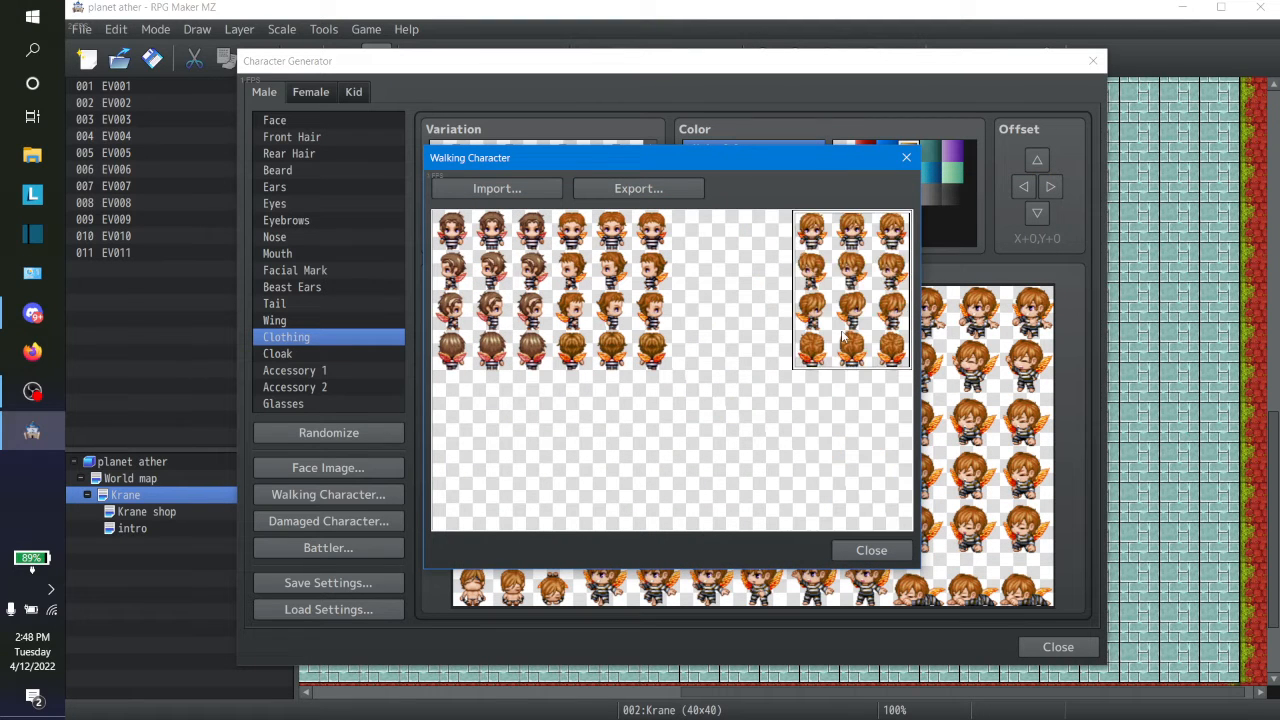
# Import NPC male 1.png back into the walking character sheet and close the sheet
pyautogui.click(476, 189)
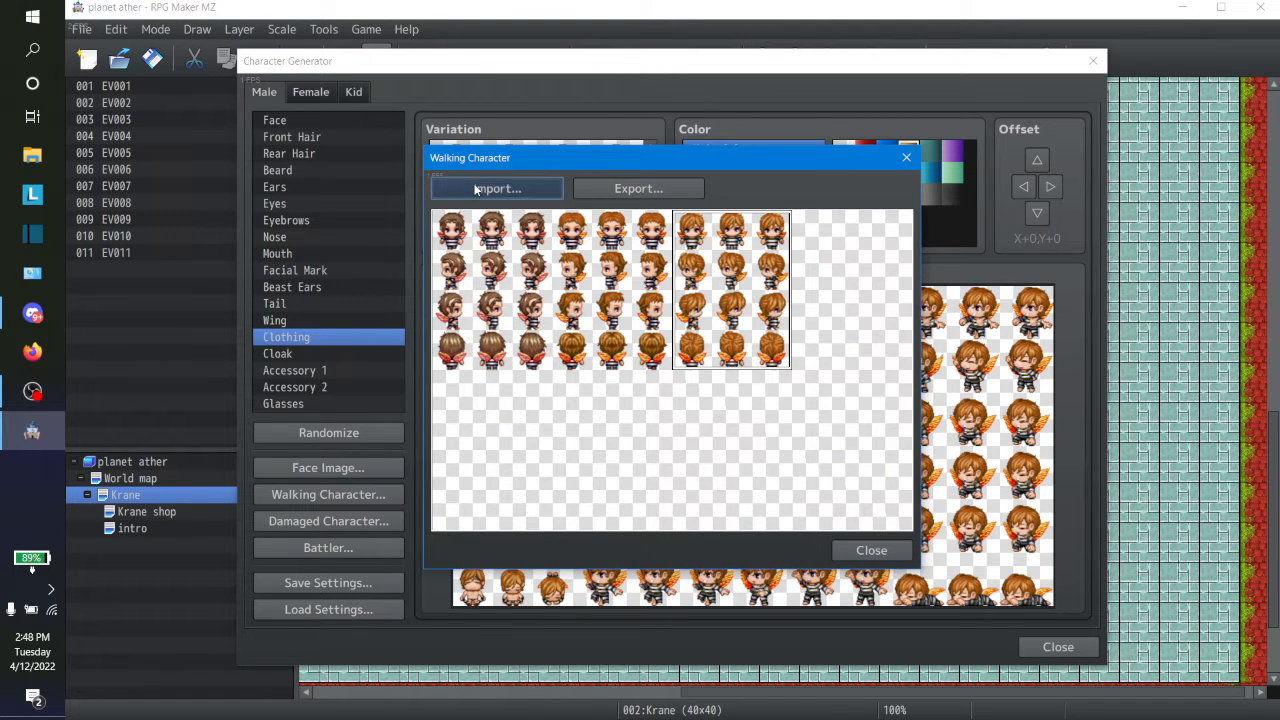
pyautogui.write('n p')
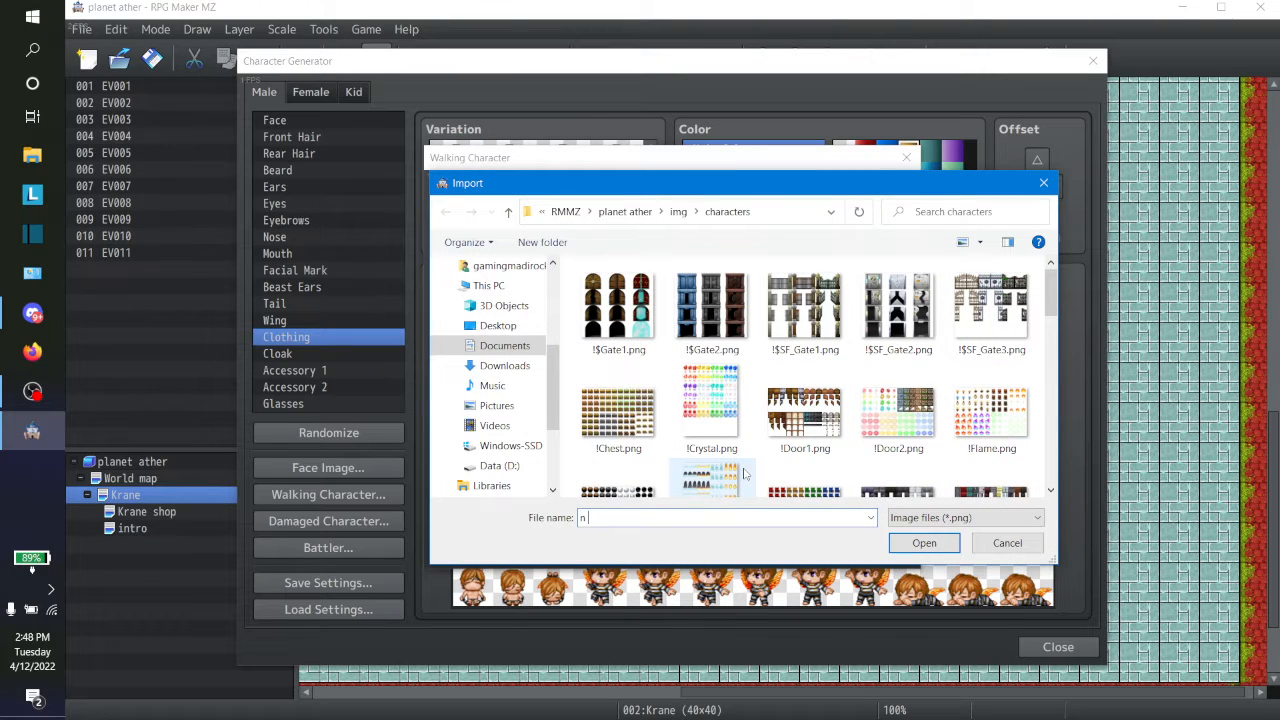
pyautogui.press('BackSpace')
pyautogui.press('BackSpace')
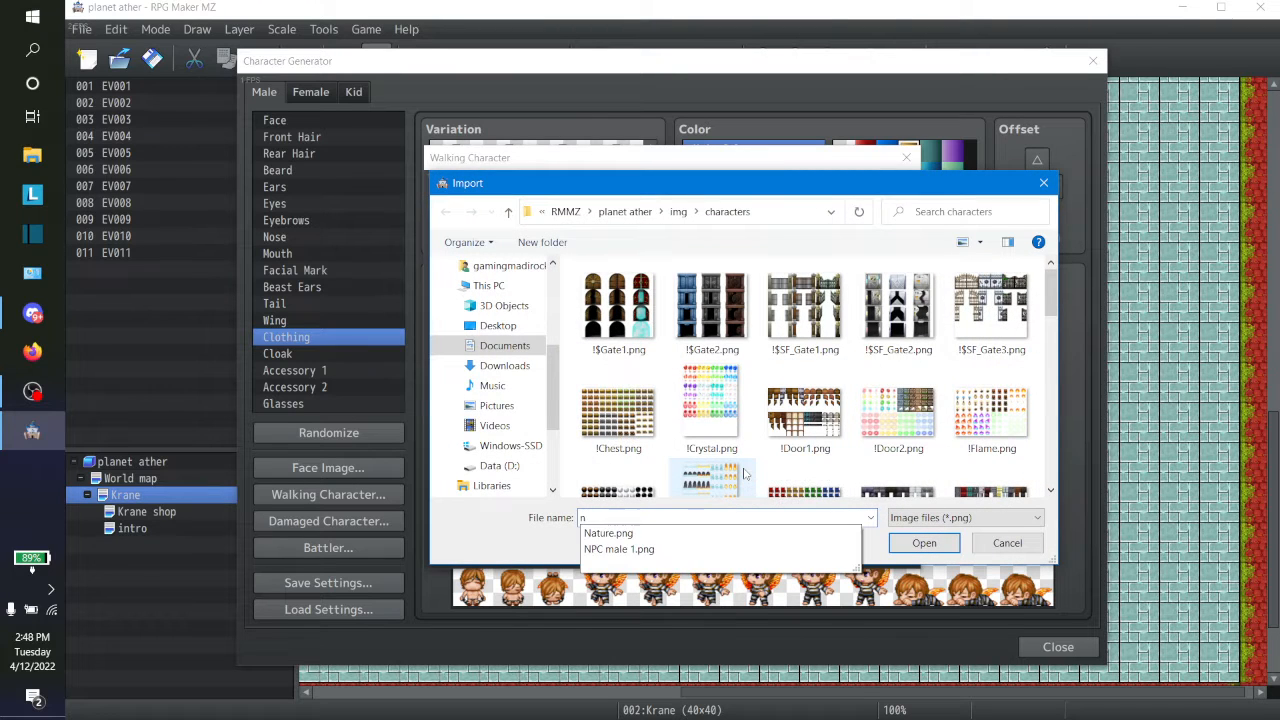
pyautogui.click(684, 556)
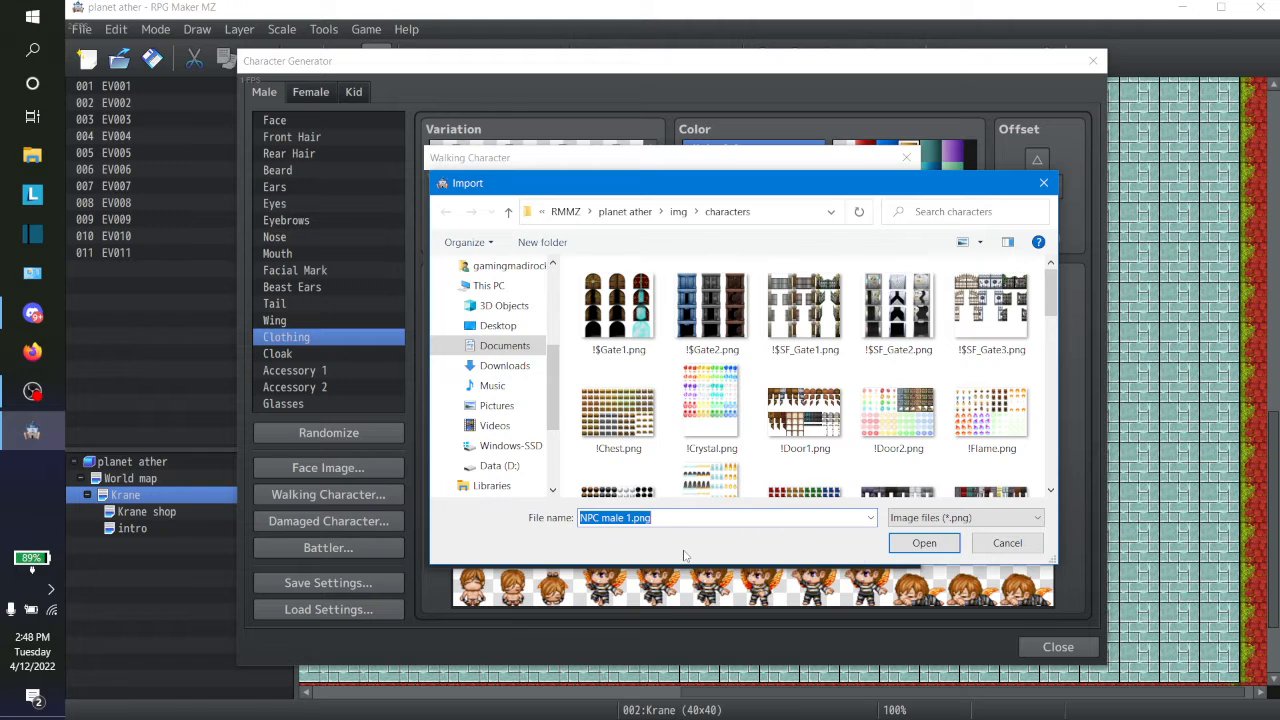
pyautogui.click(920, 543)
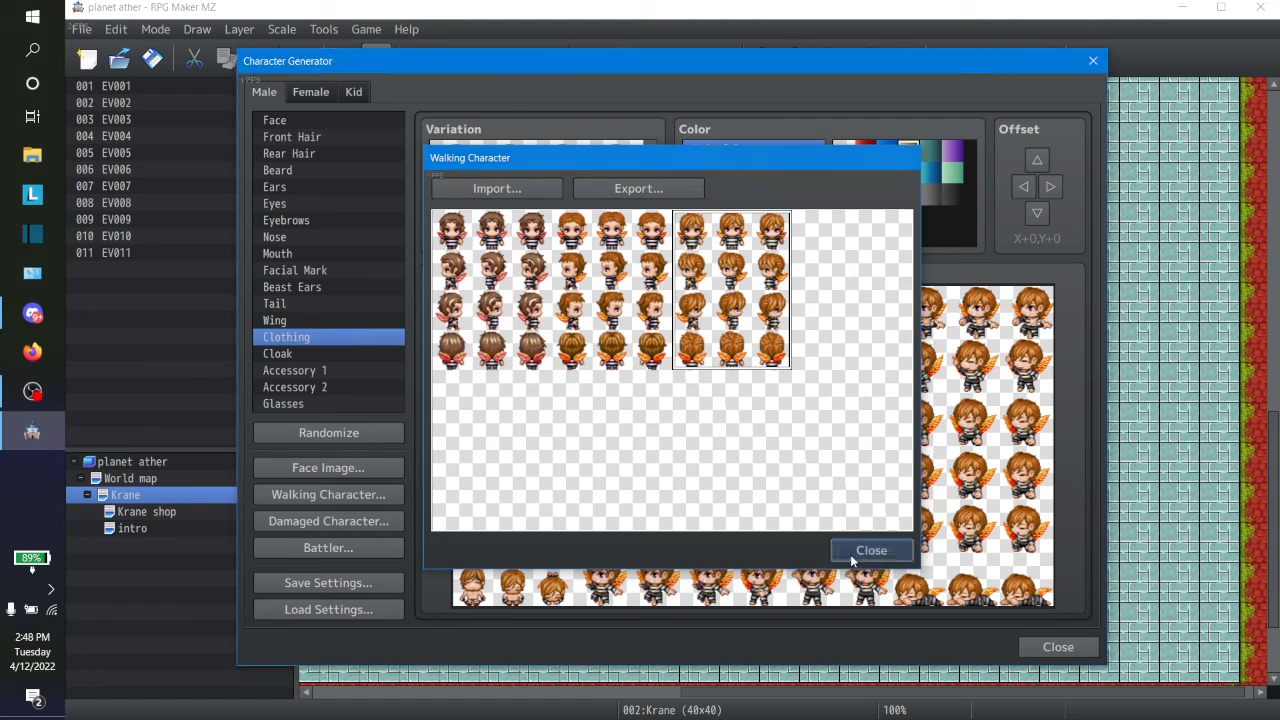
pyautogui.click(875, 549)
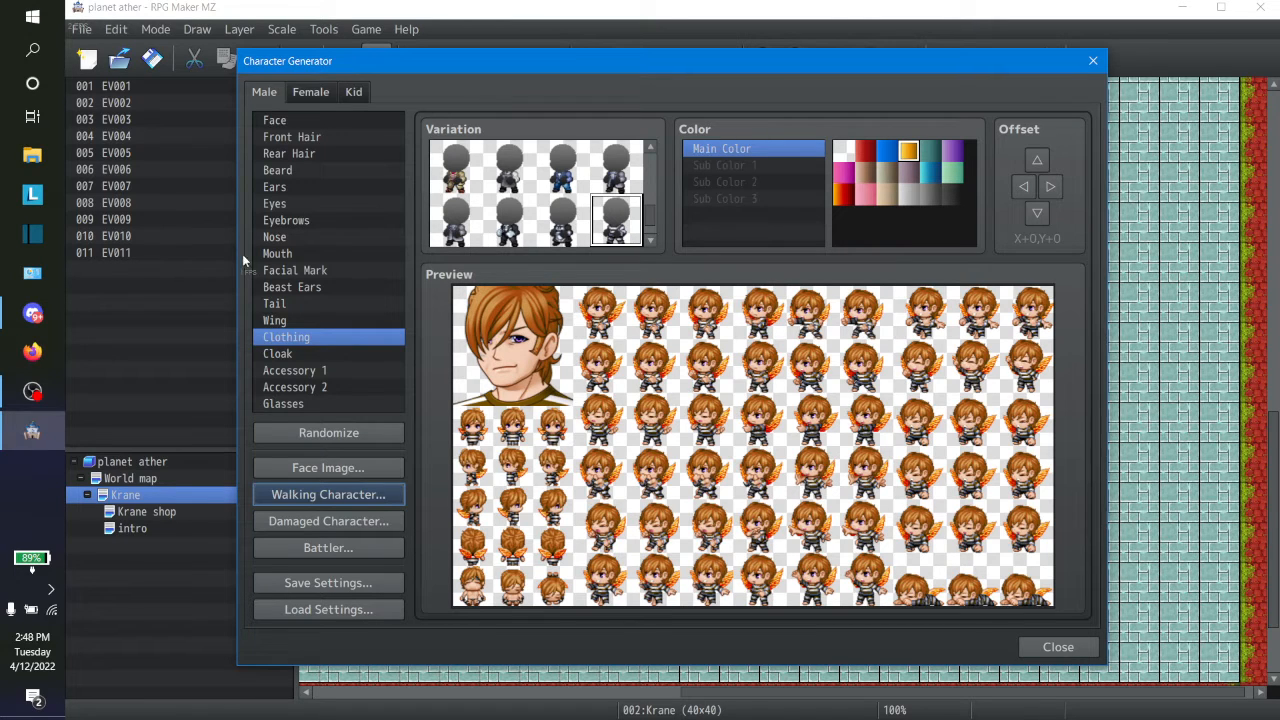
# Set the male character's skin color to a darker tan shade from the second palette row
pyautogui.click(292, 220)
pyautogui.click(291, 154)
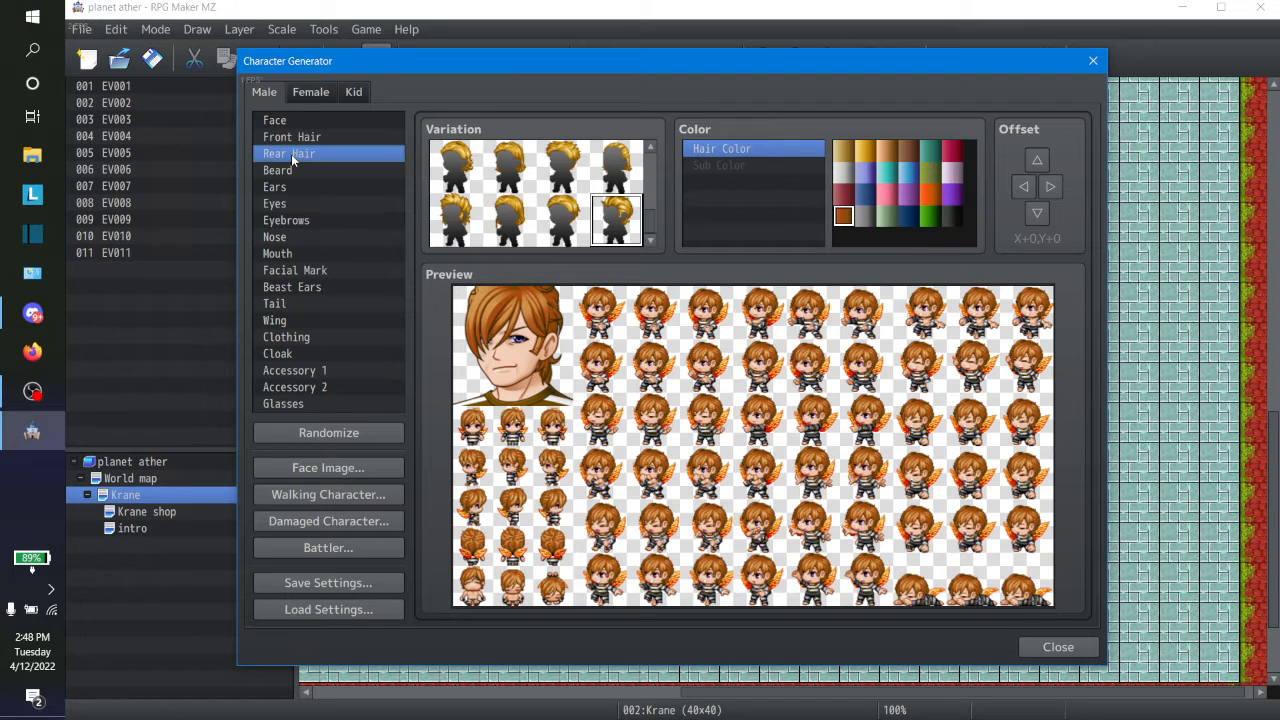
pyautogui.click(291, 121)
pyautogui.click(292, 137)
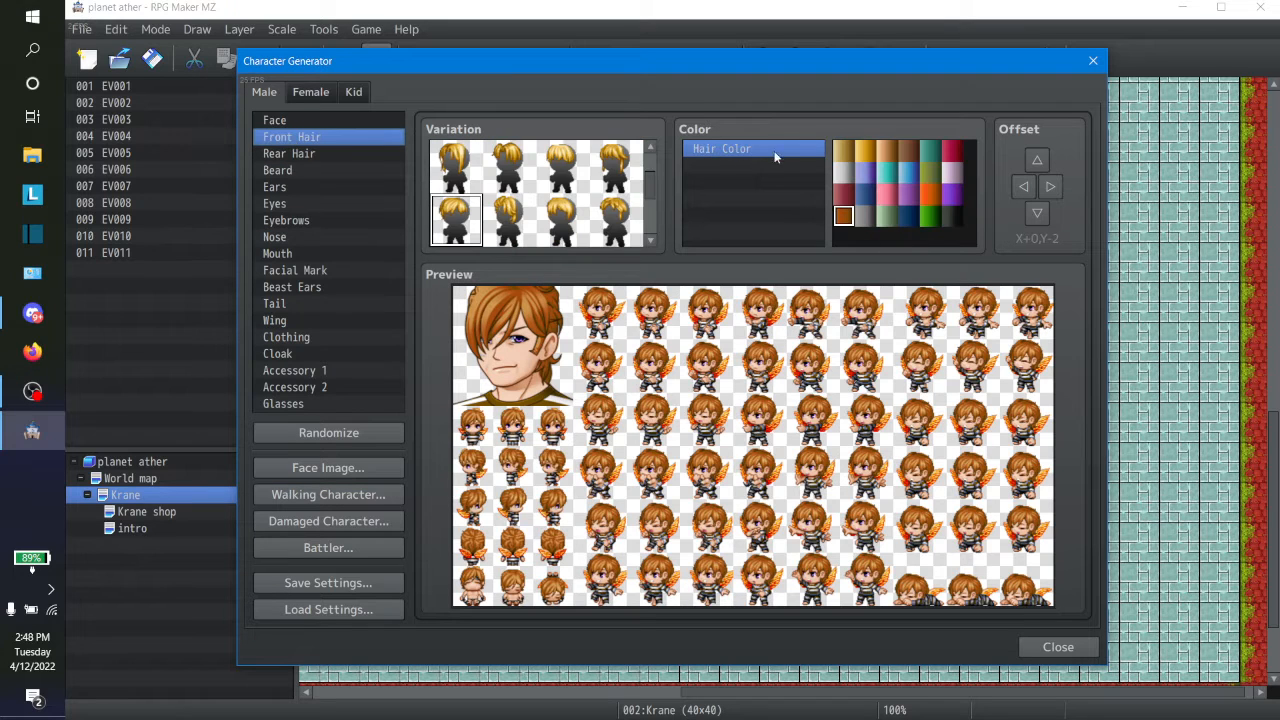
pyautogui.click(342, 120)
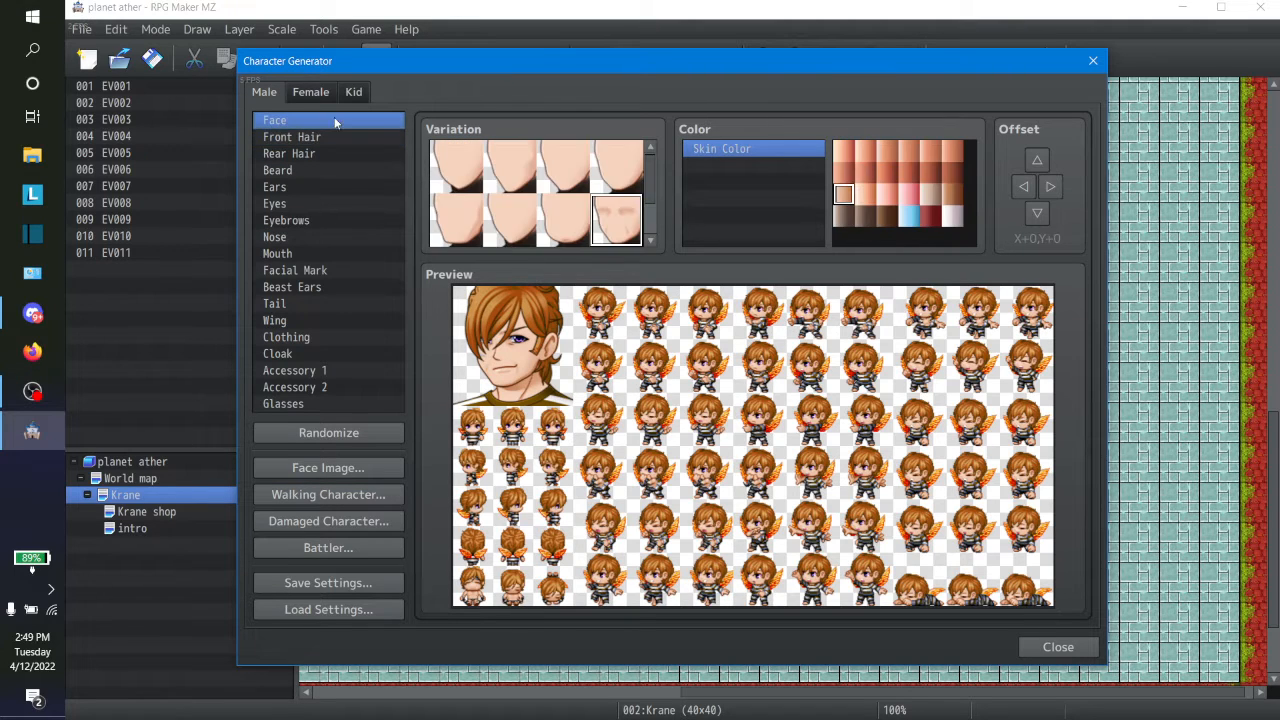
pyautogui.click(865, 174)
pyautogui.click(886, 174)
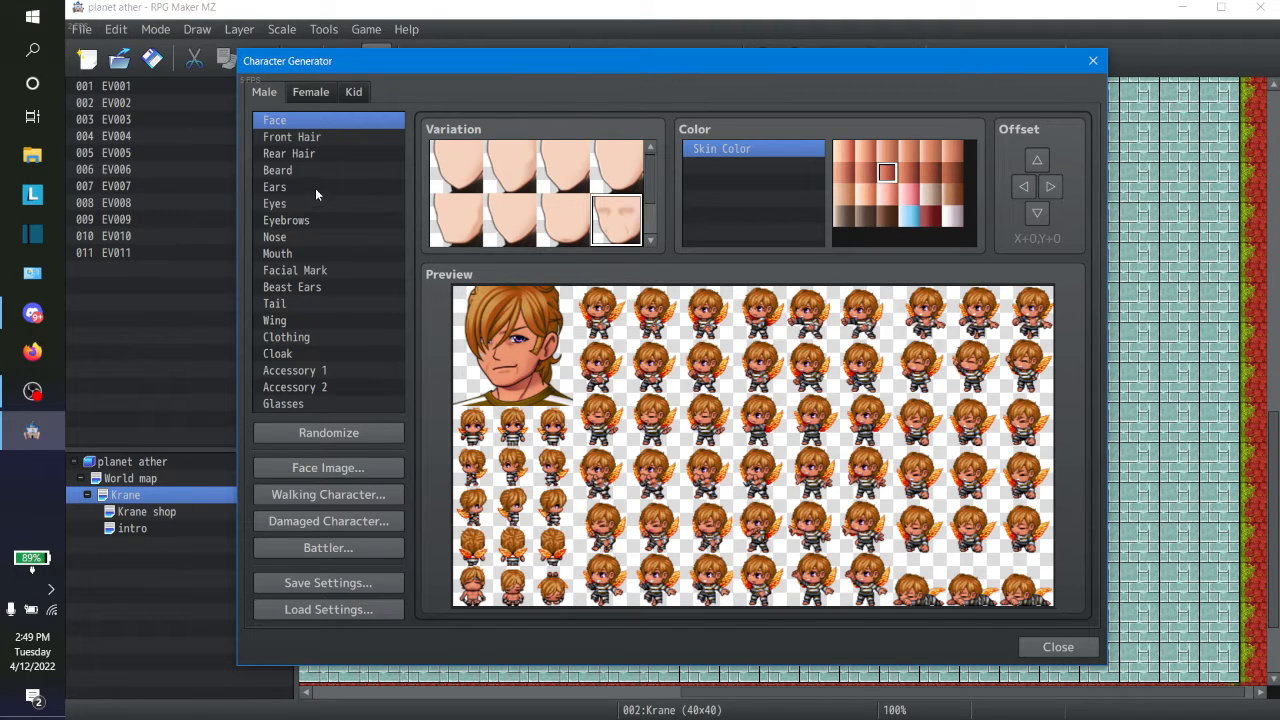
# Change the male character's rear hair to a longer flowing style after trying another front hair variation
pyautogui.click(300, 139)
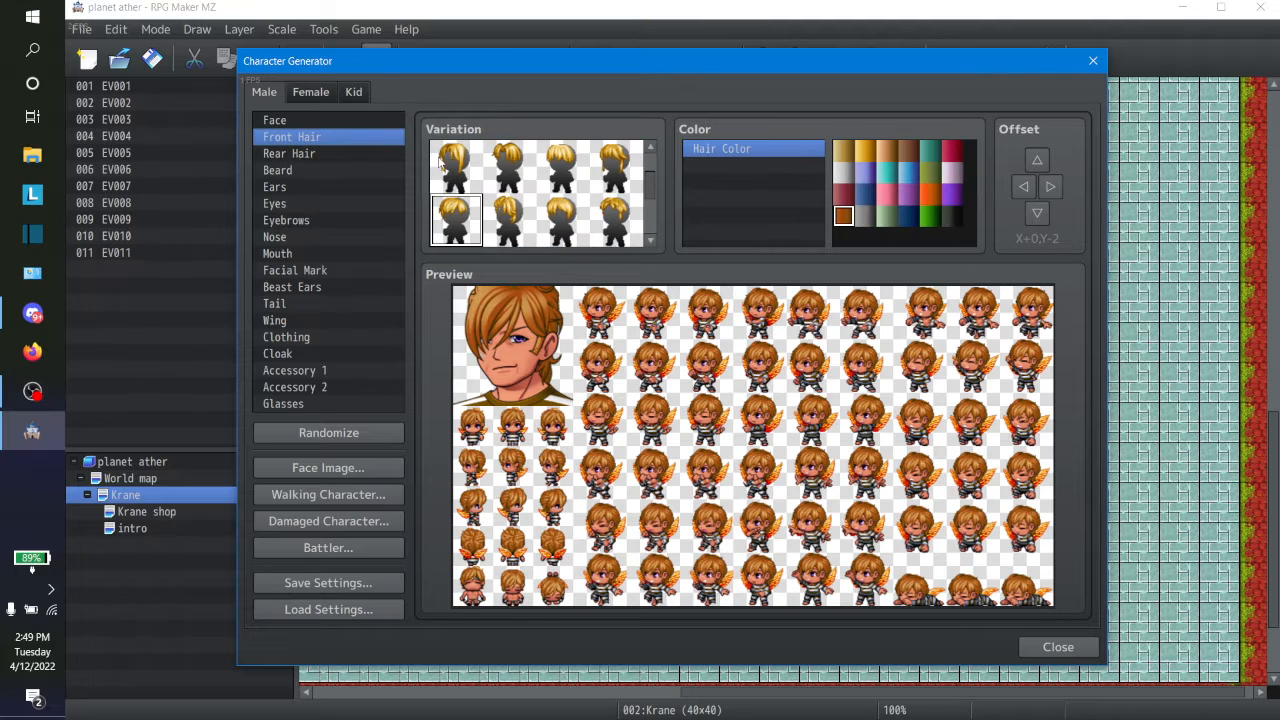
pyautogui.click(501, 216)
pyautogui.click(462, 226)
pyautogui.click(323, 156)
pyautogui.click(452, 176)
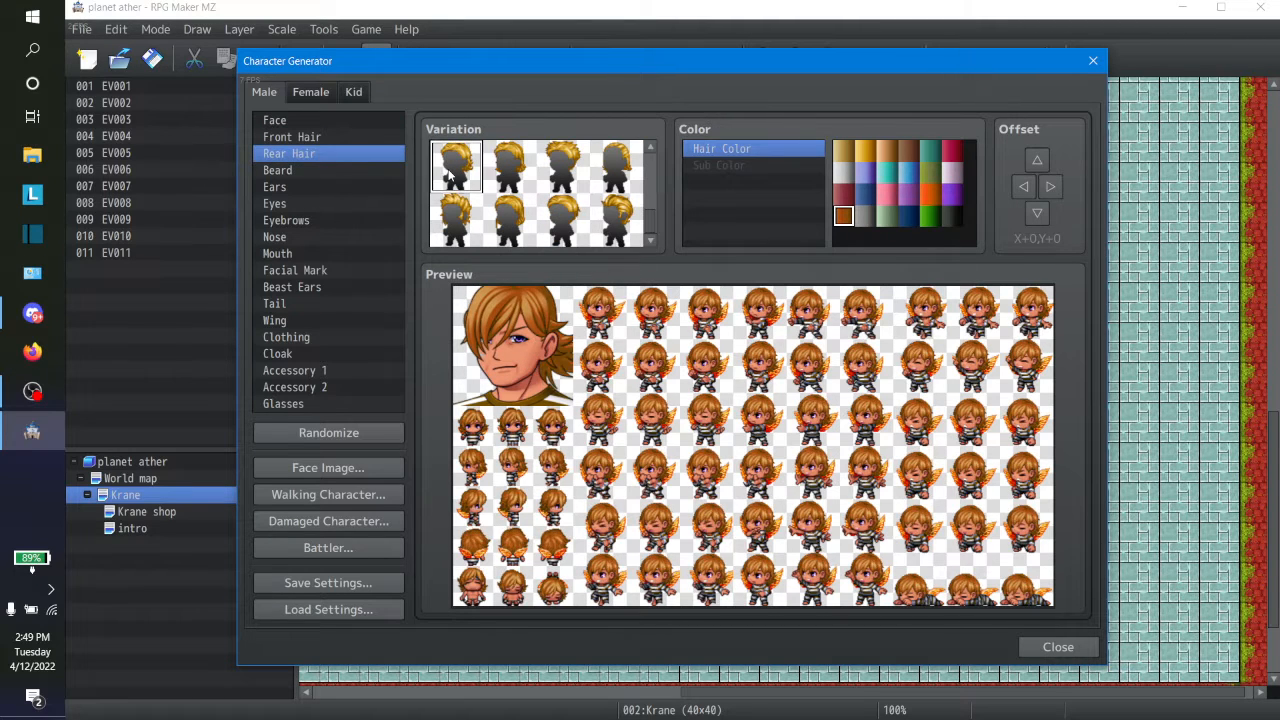
# Place the walking sprite in the fourth slot of the upper row, export the sheet over NPC male 1.png and close it
pyautogui.click(356, 499)
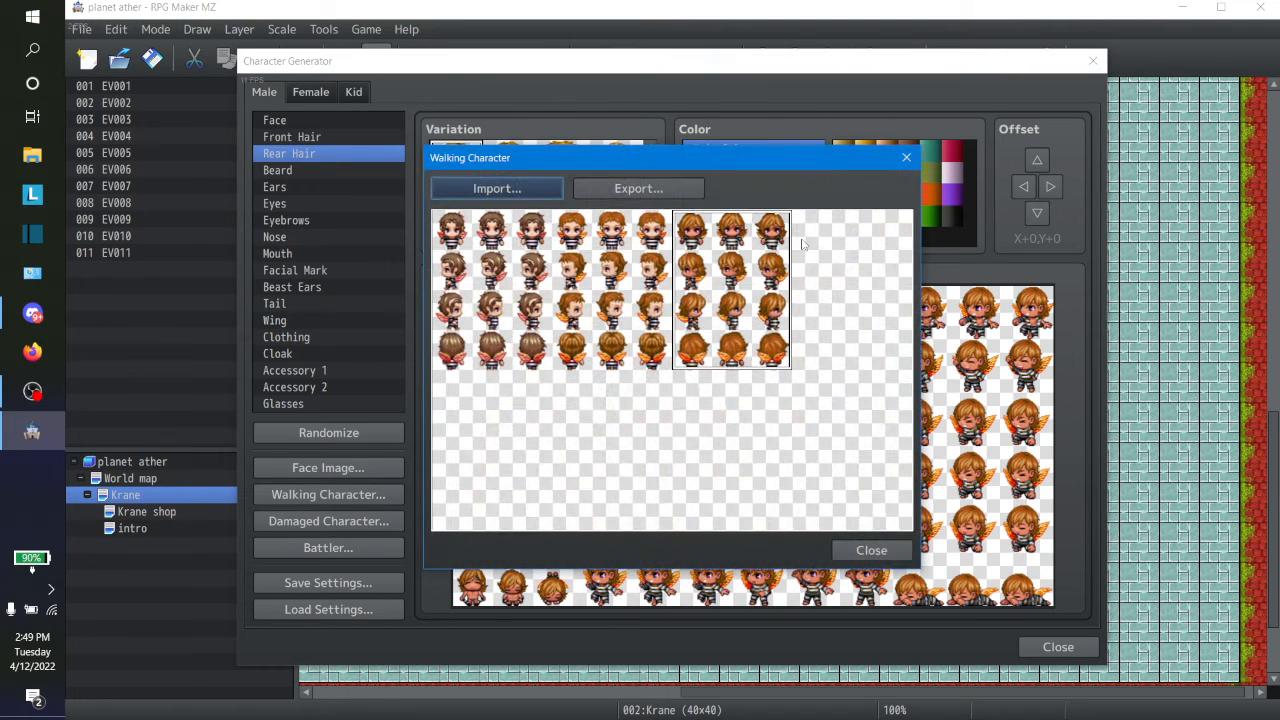
pyautogui.click(845, 251)
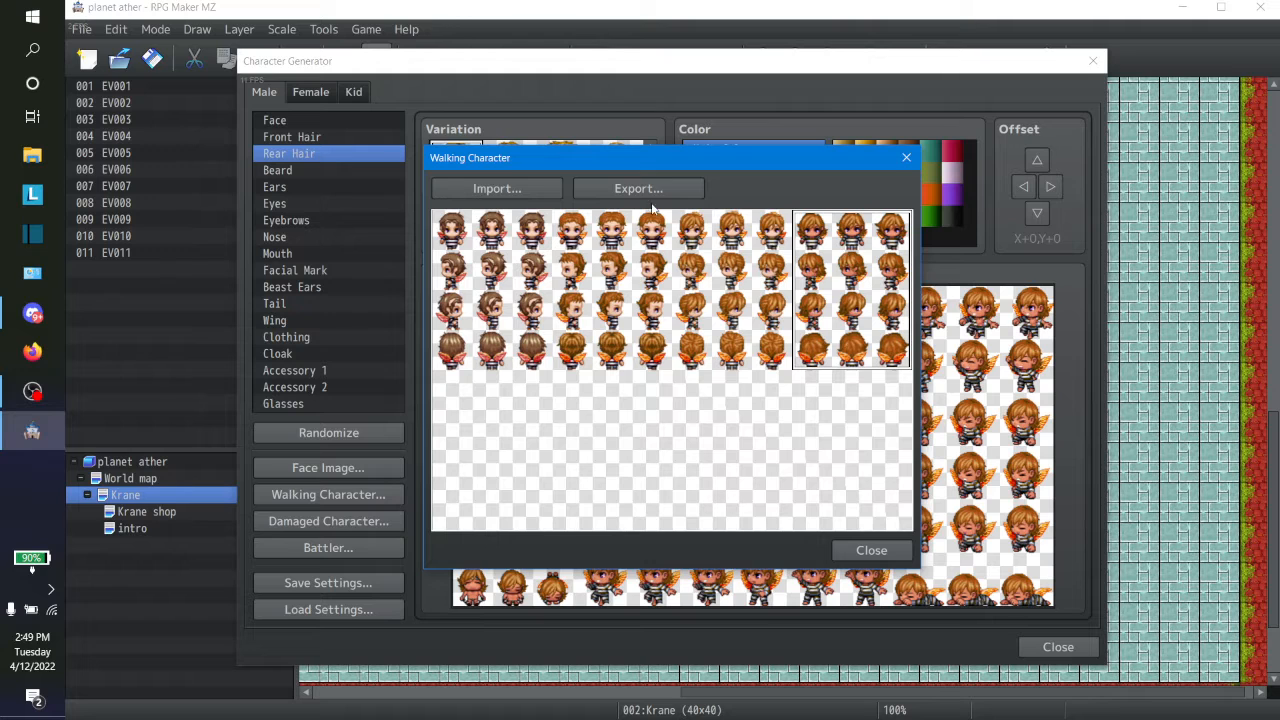
pyautogui.click(617, 187)
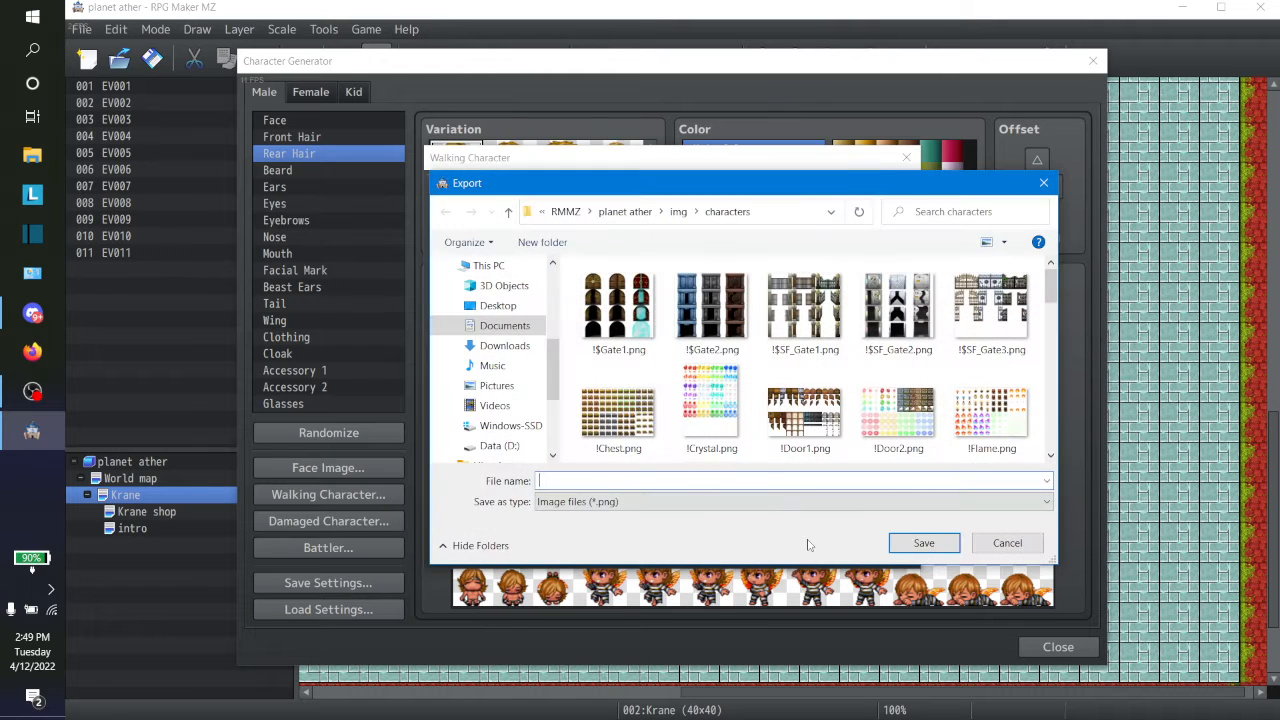
pyautogui.write('n')
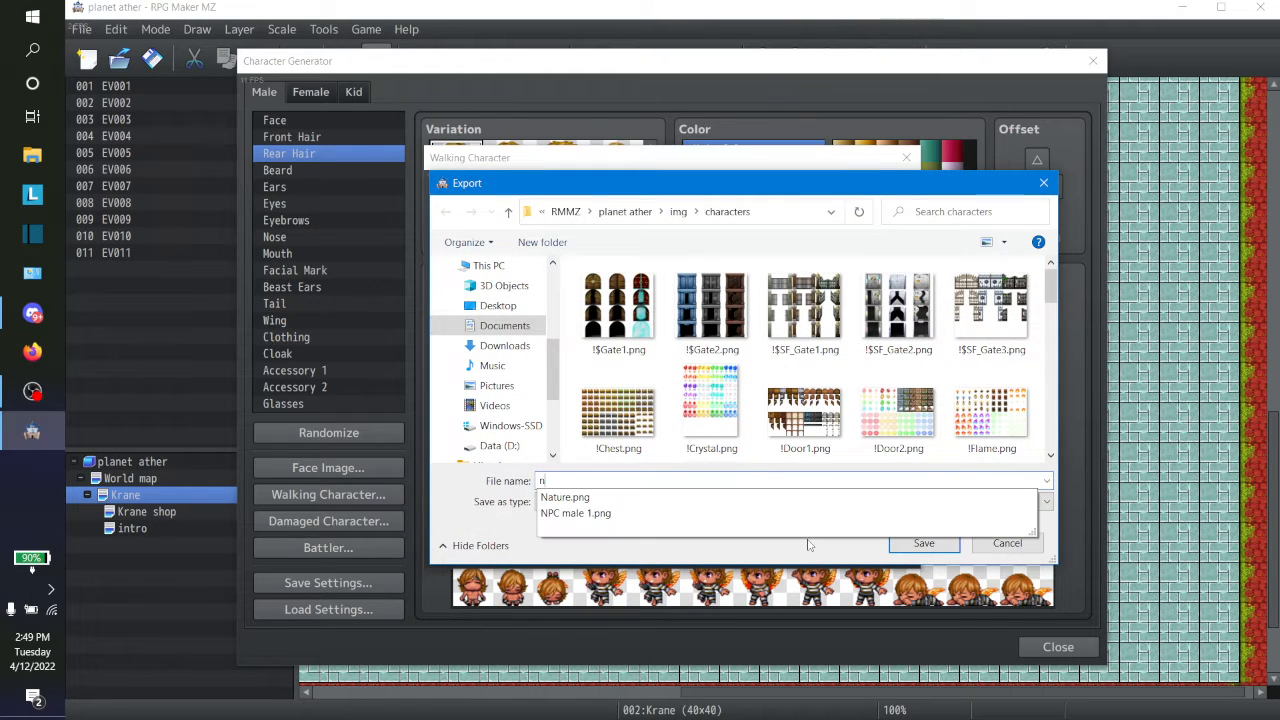
pyautogui.click(669, 513)
pyautogui.click(905, 545)
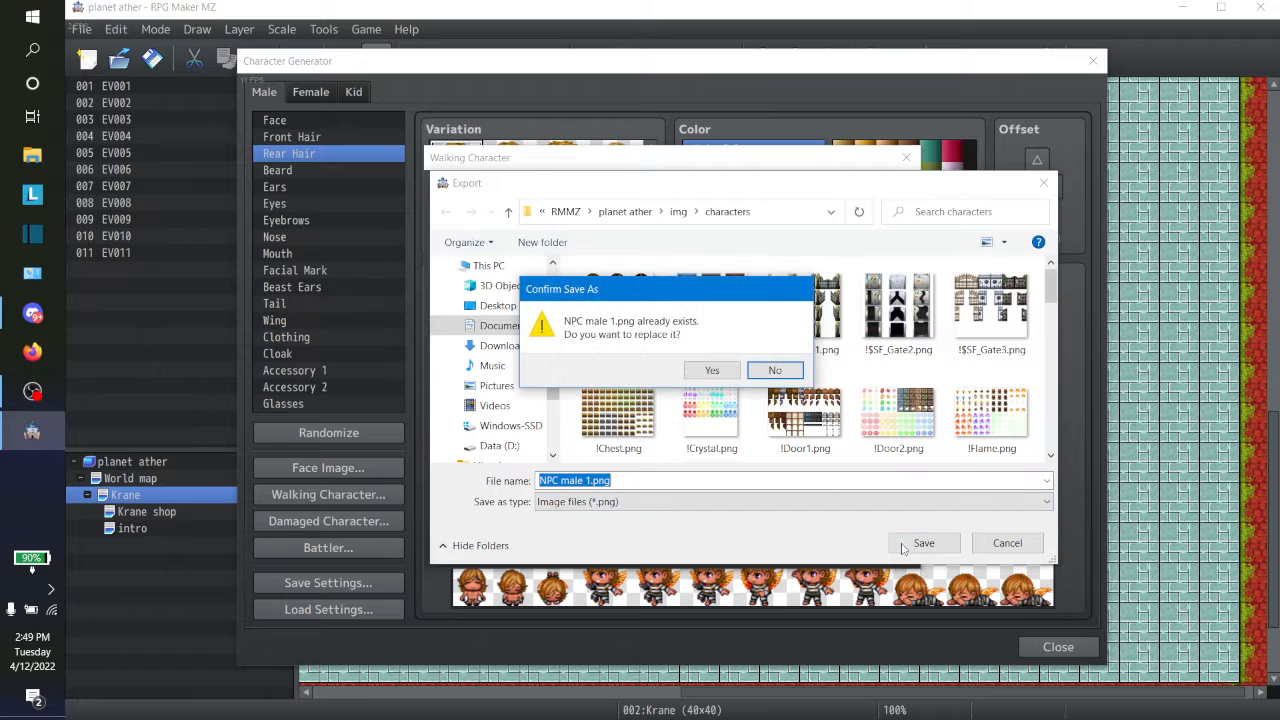
pyautogui.click(722, 376)
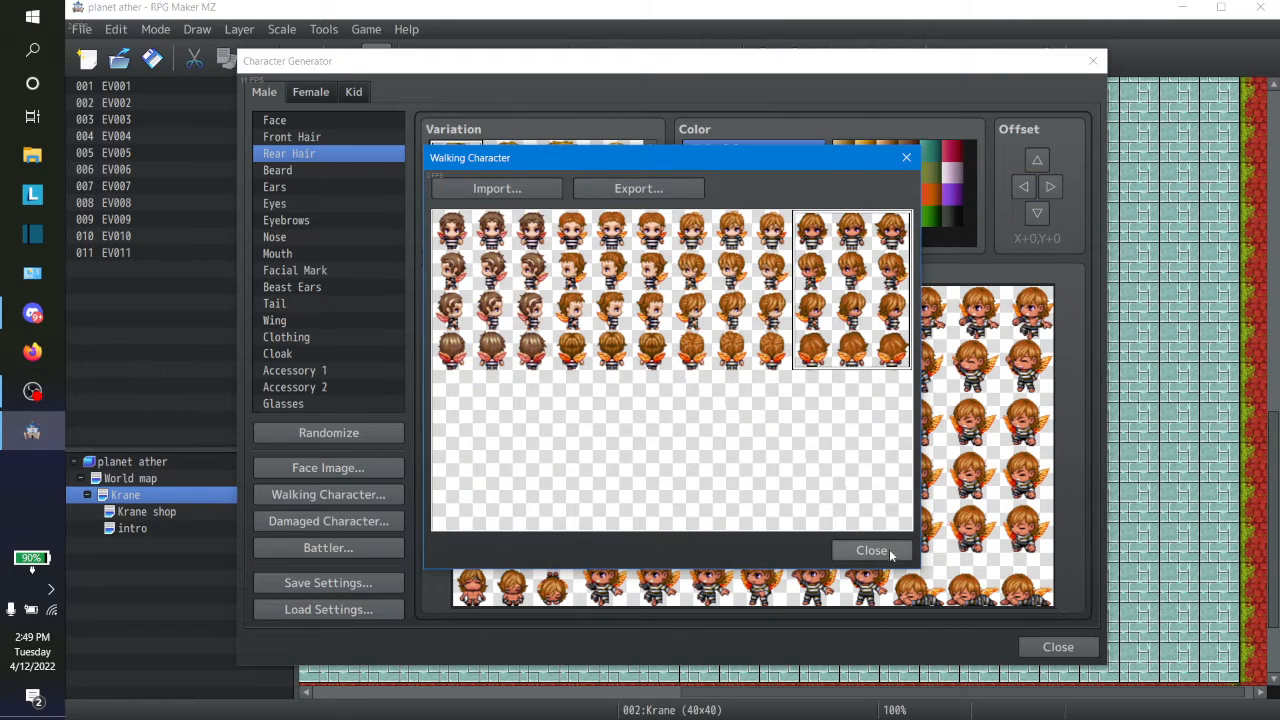
pyautogui.click(887, 550)
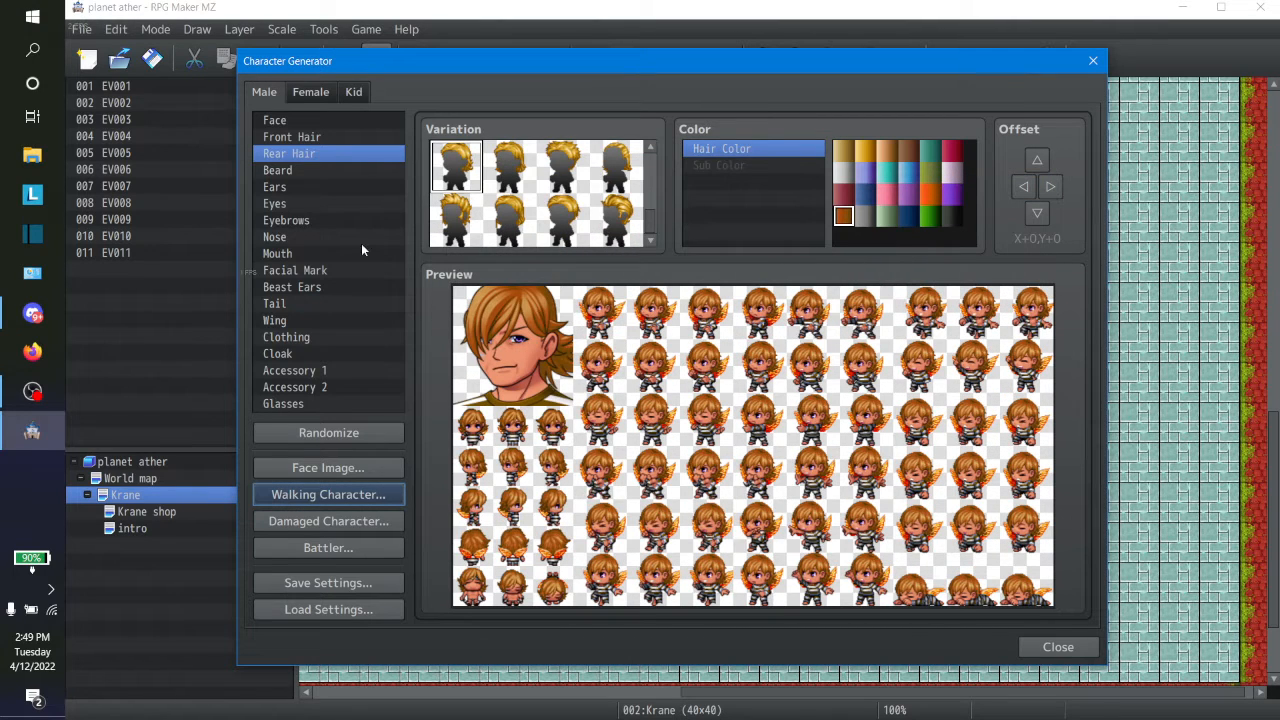
# Change the male character's rear hair to a spiky style and the front hair to the short variation that leaves the forehead bare
pyautogui.click(455, 220)
pyautogui.click(276, 137)
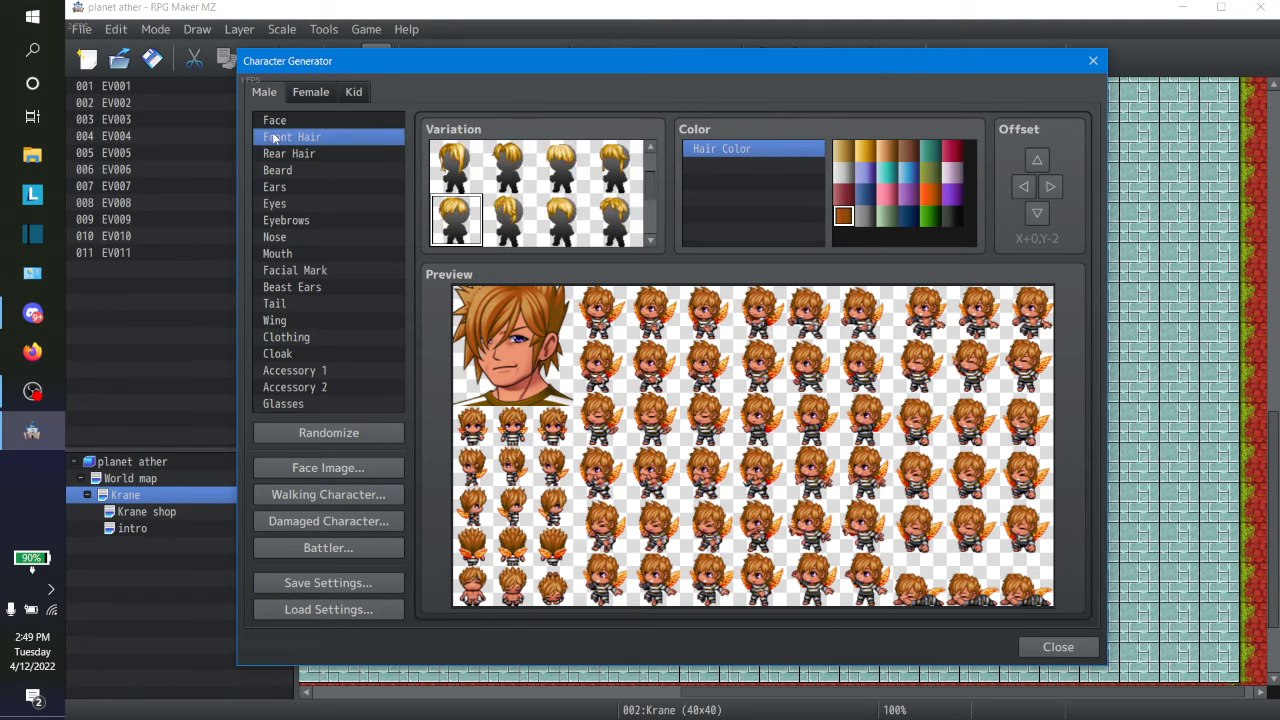
pyautogui.click(507, 229)
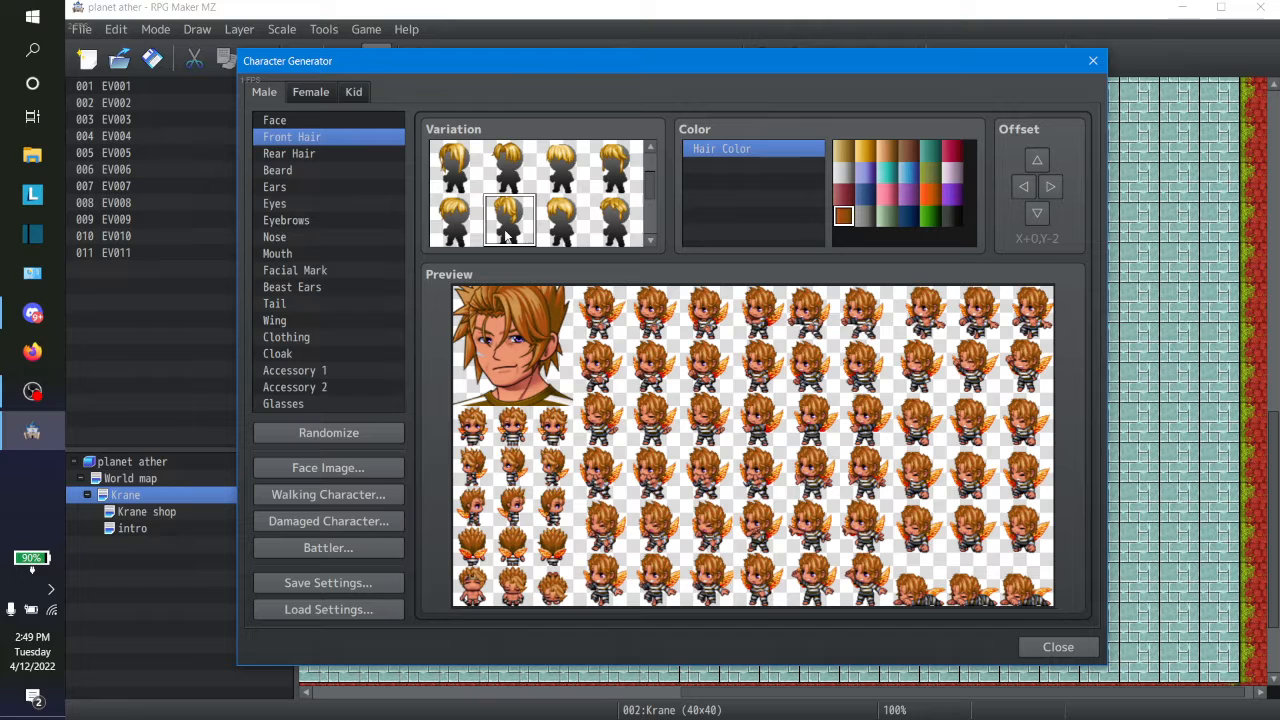
pyautogui.click(575, 240)
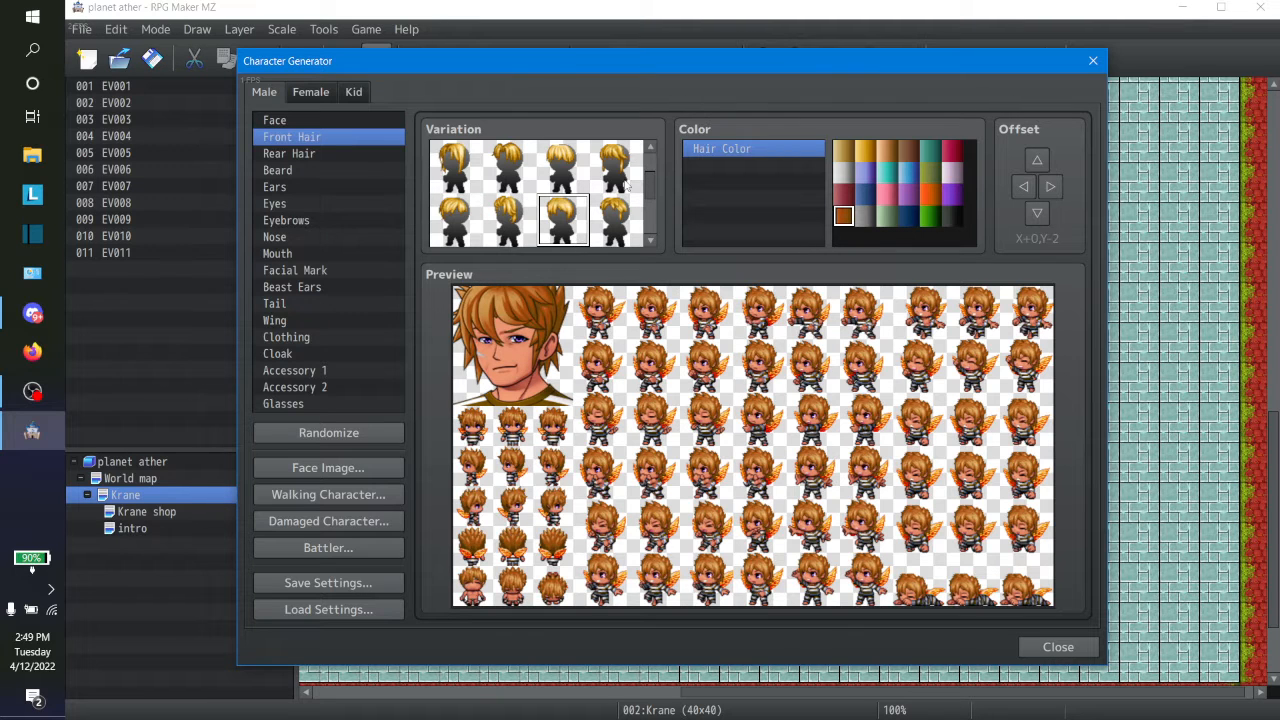
pyautogui.click(614, 220)
pyautogui.click(650, 241)
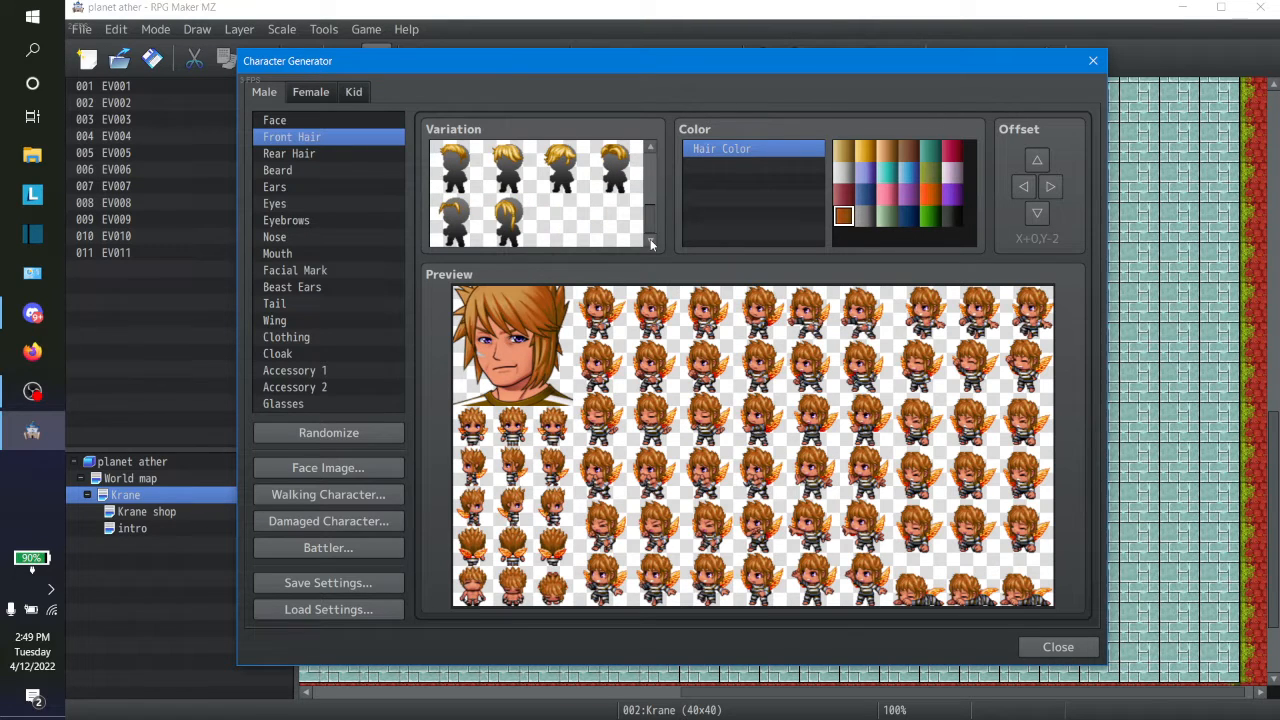
pyautogui.click(459, 226)
pyautogui.click(530, 226)
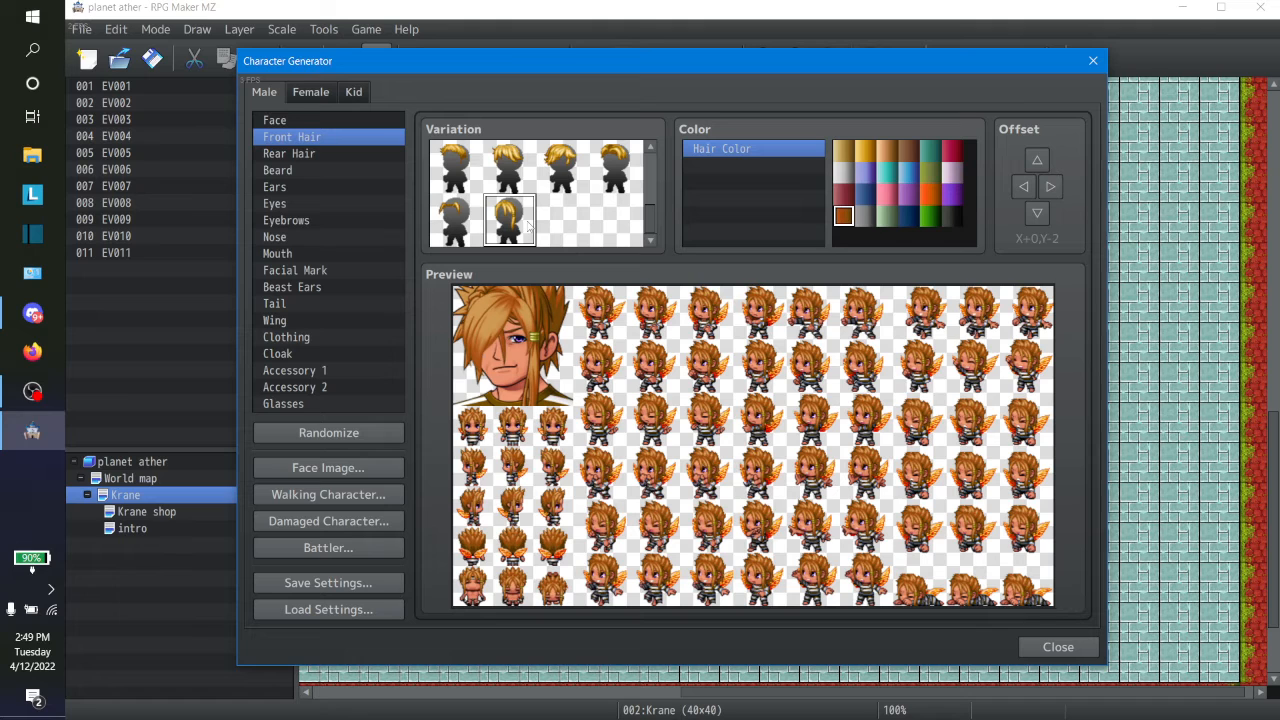
pyautogui.click(450, 226)
pyautogui.click(449, 185)
pyautogui.click(456, 215)
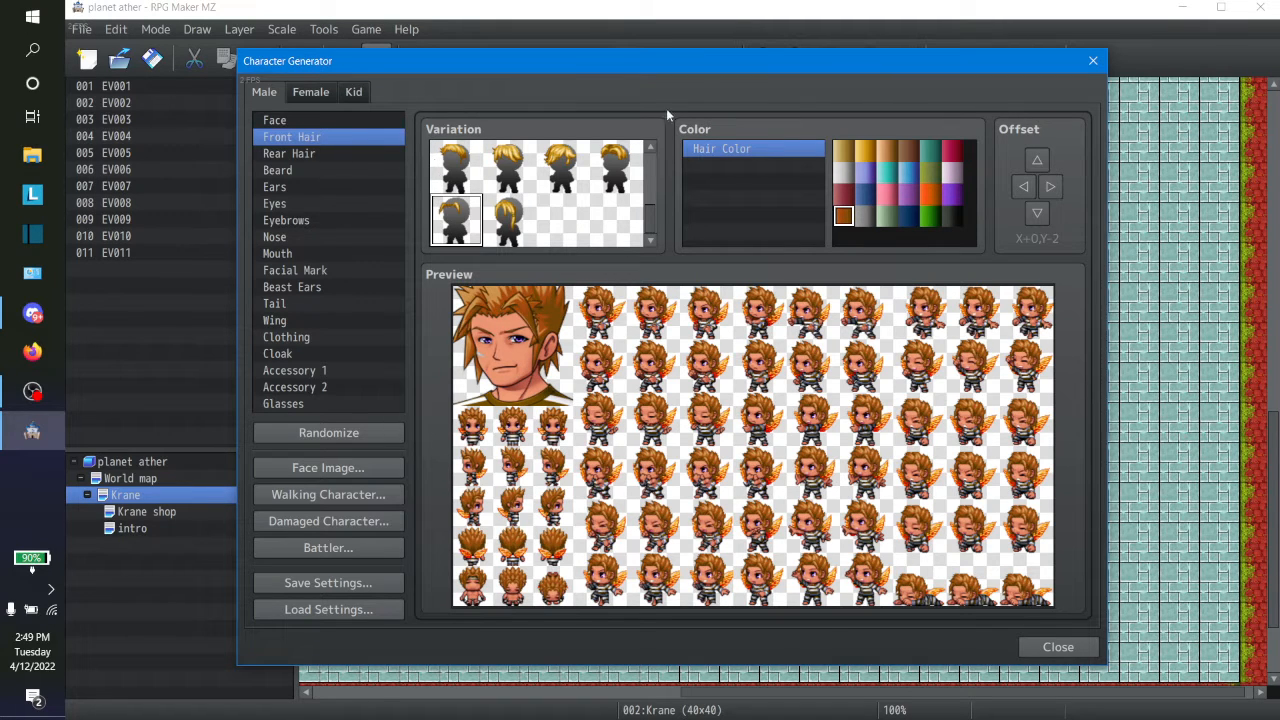
# Set the hair color to dark red and the skin color to the fourth shade in the second palette row
pyautogui.click(841, 198)
pyautogui.click(382, 124)
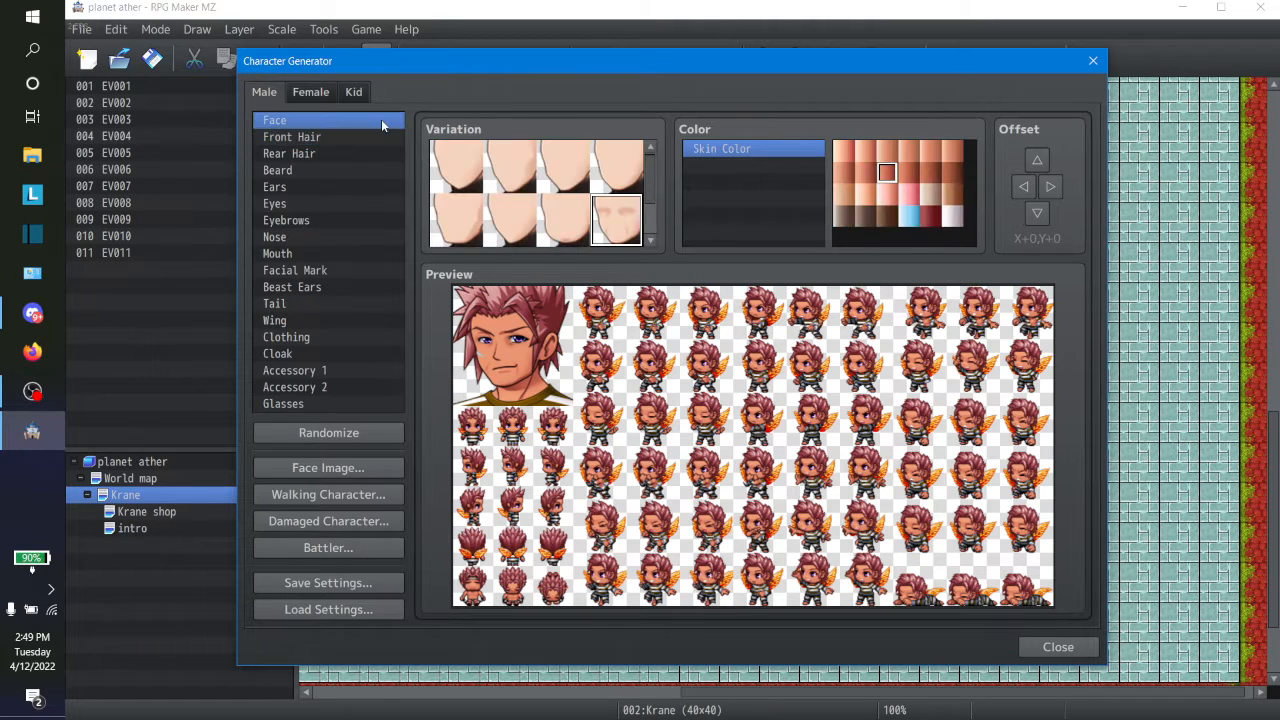
pyautogui.click(908, 175)
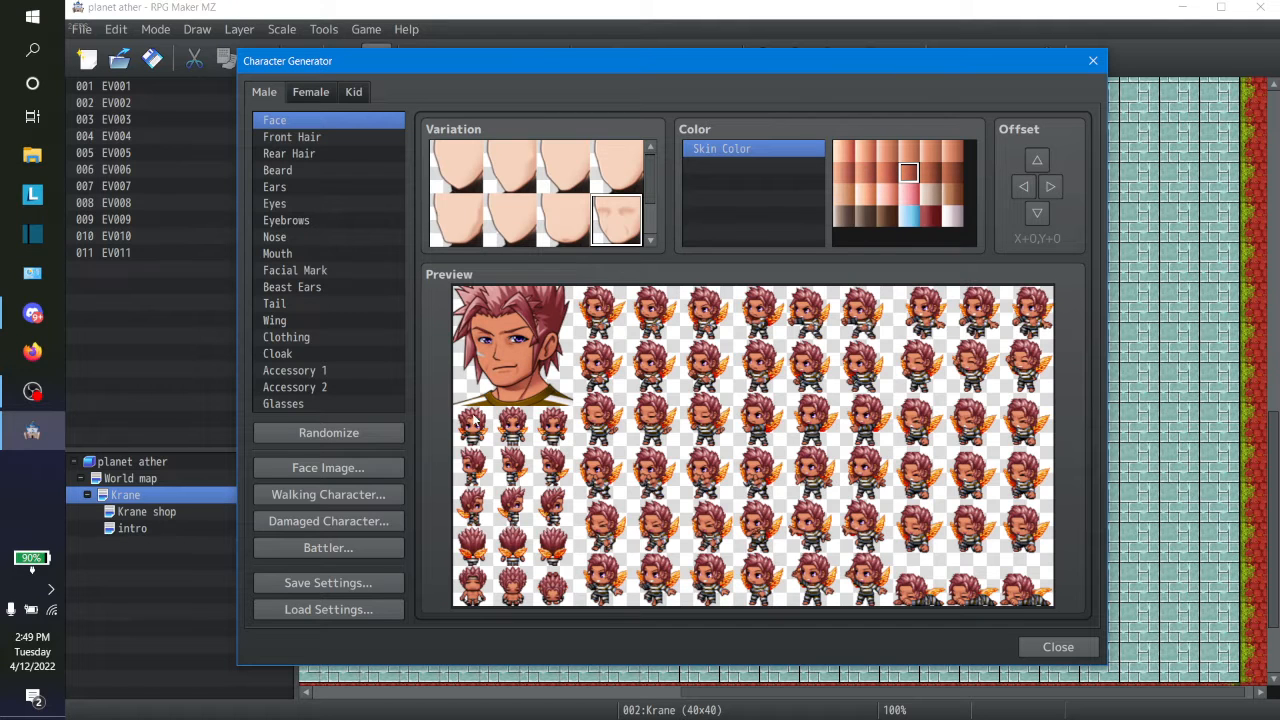
# Import NPC male 1.png into the walking character sheet, place the red-haired sprite in the lower row's first slot and close the sheet
pyautogui.click(328, 498)
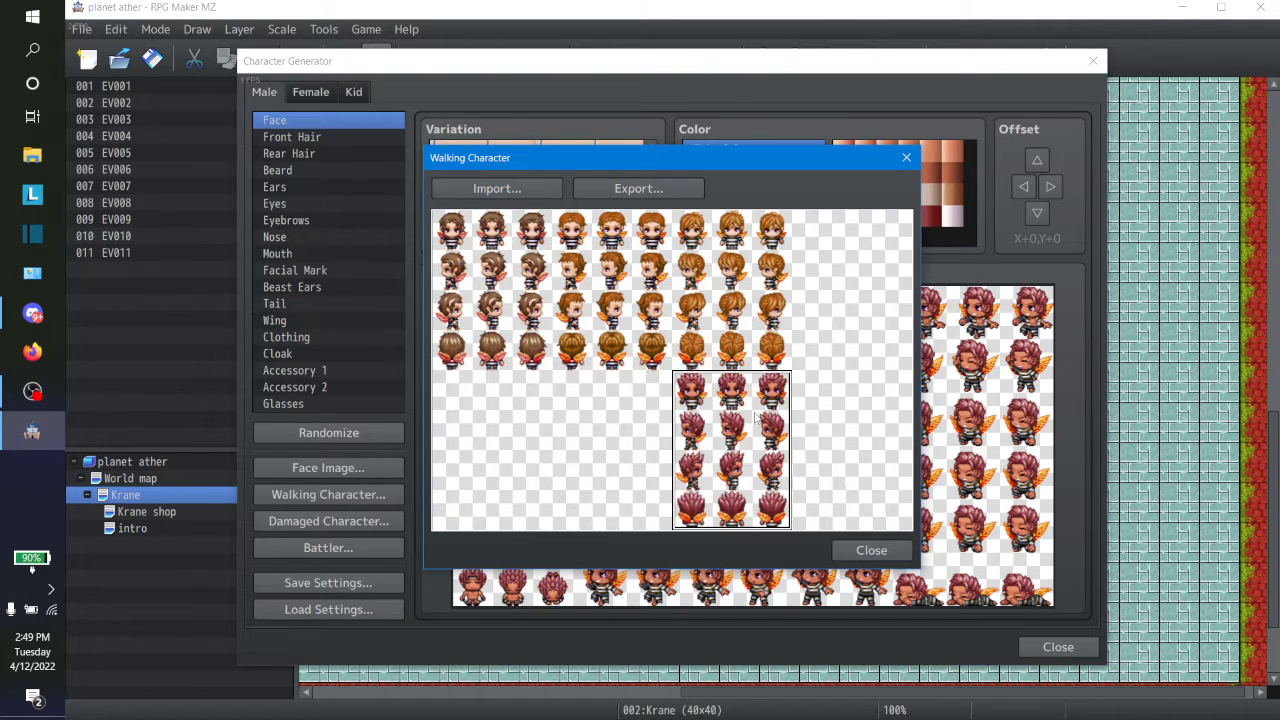
pyautogui.press('Up')
pyautogui.press('Right')
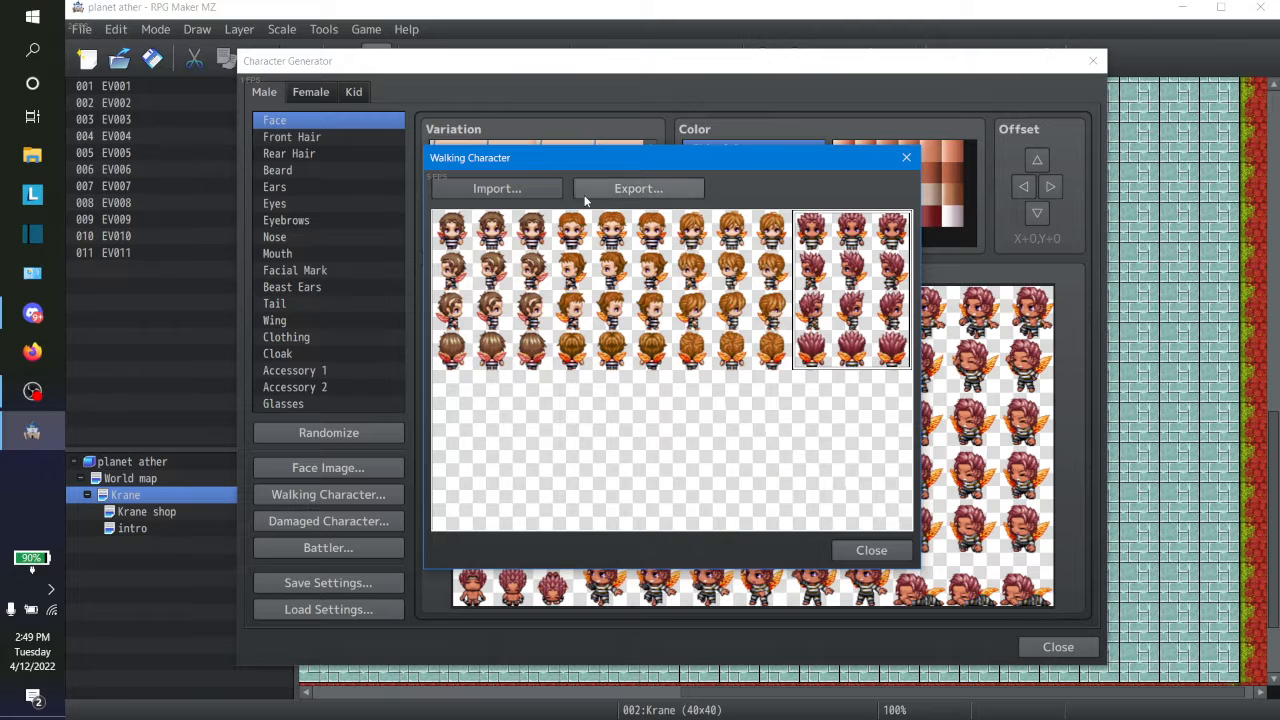
pyautogui.click(538, 184)
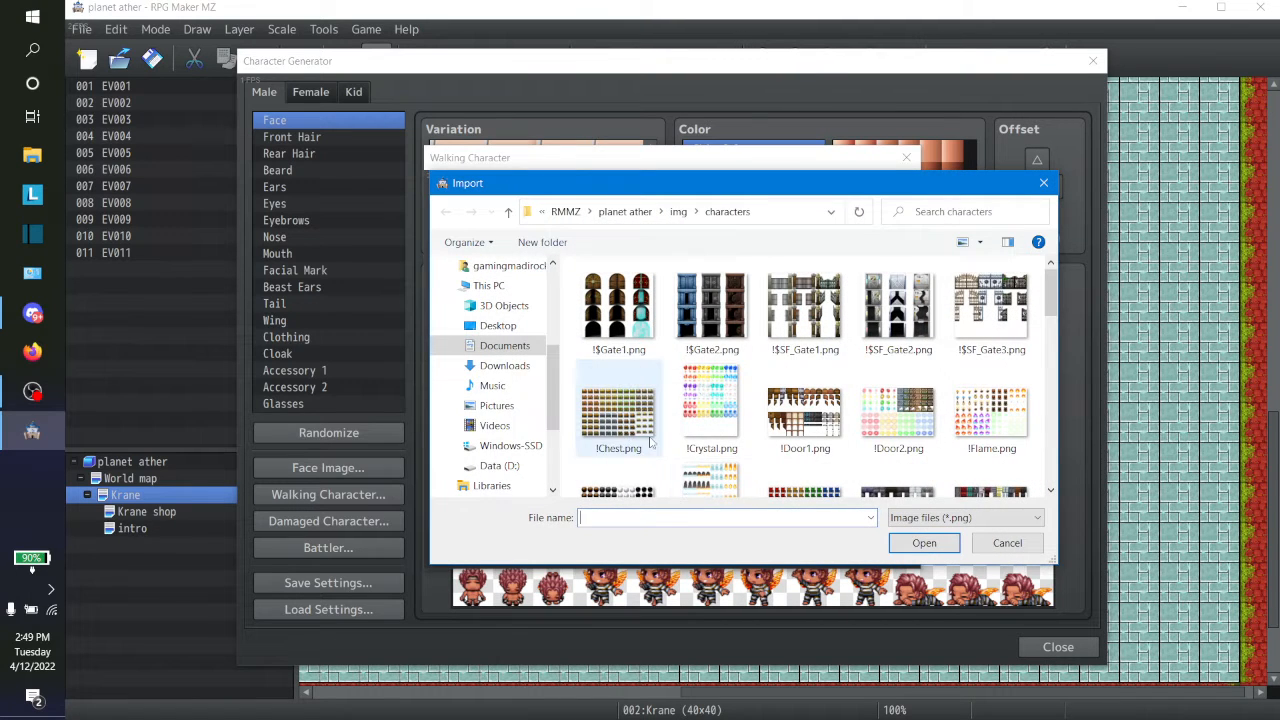
pyautogui.write('n')
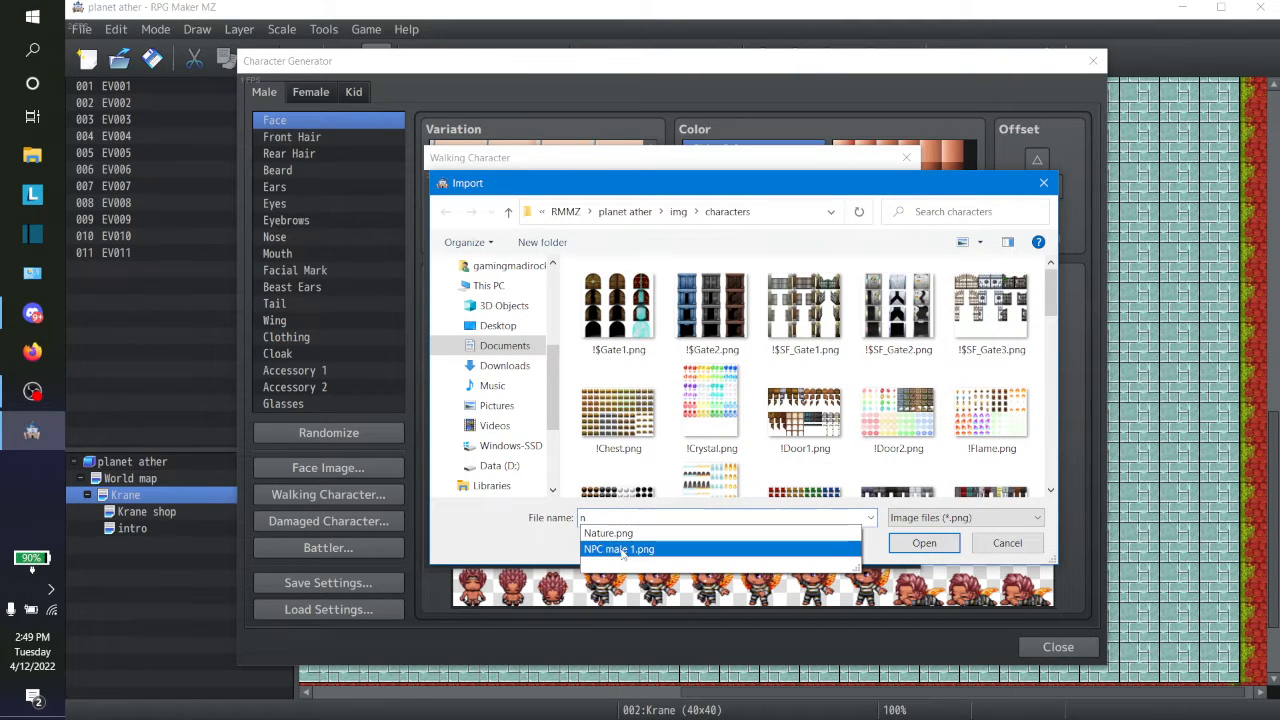
pyautogui.click(700, 549)
pyautogui.click(922, 543)
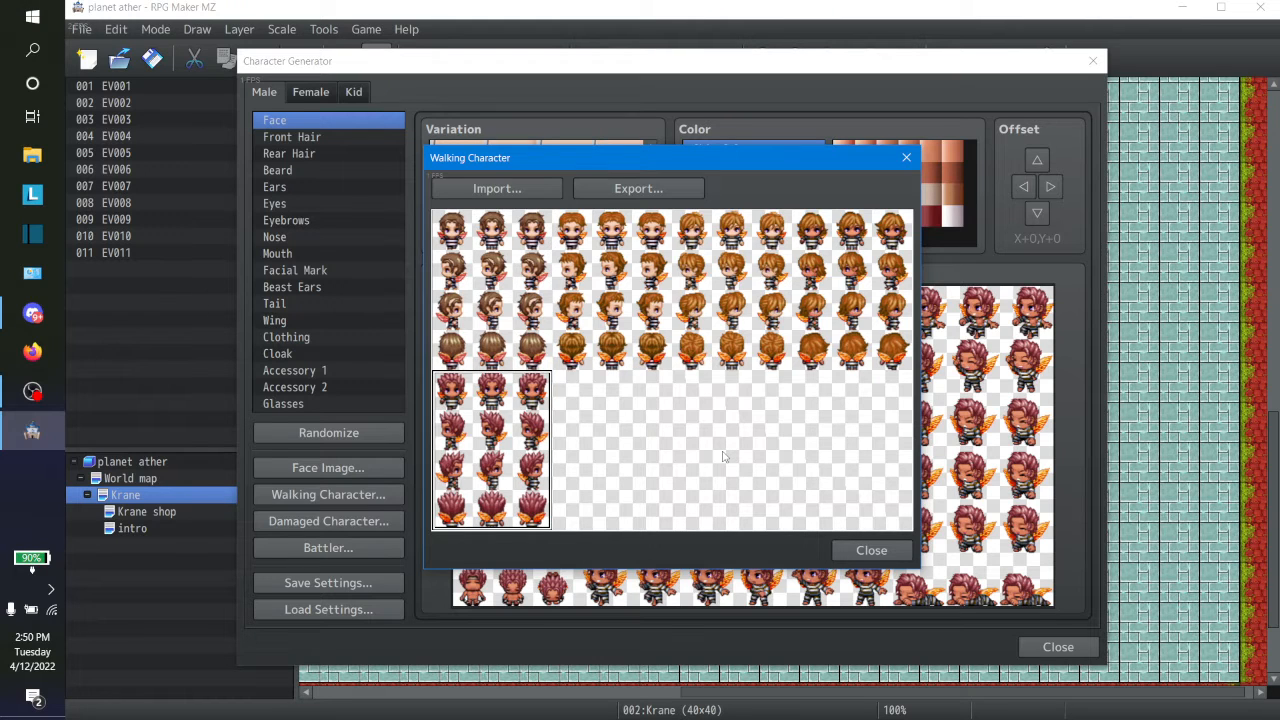
pyautogui.press('Escape')
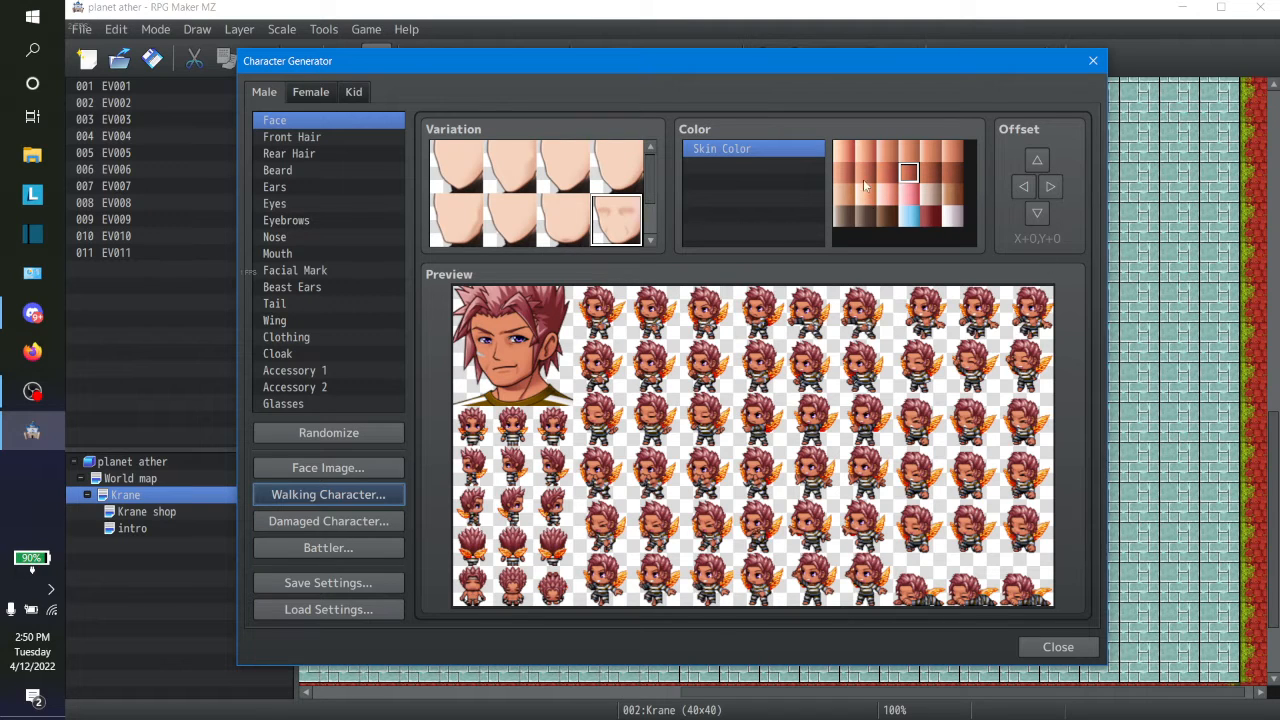
# Set the skin color to the sixth shade in the second palette row after trying lighter shades
pyautogui.click(908, 151)
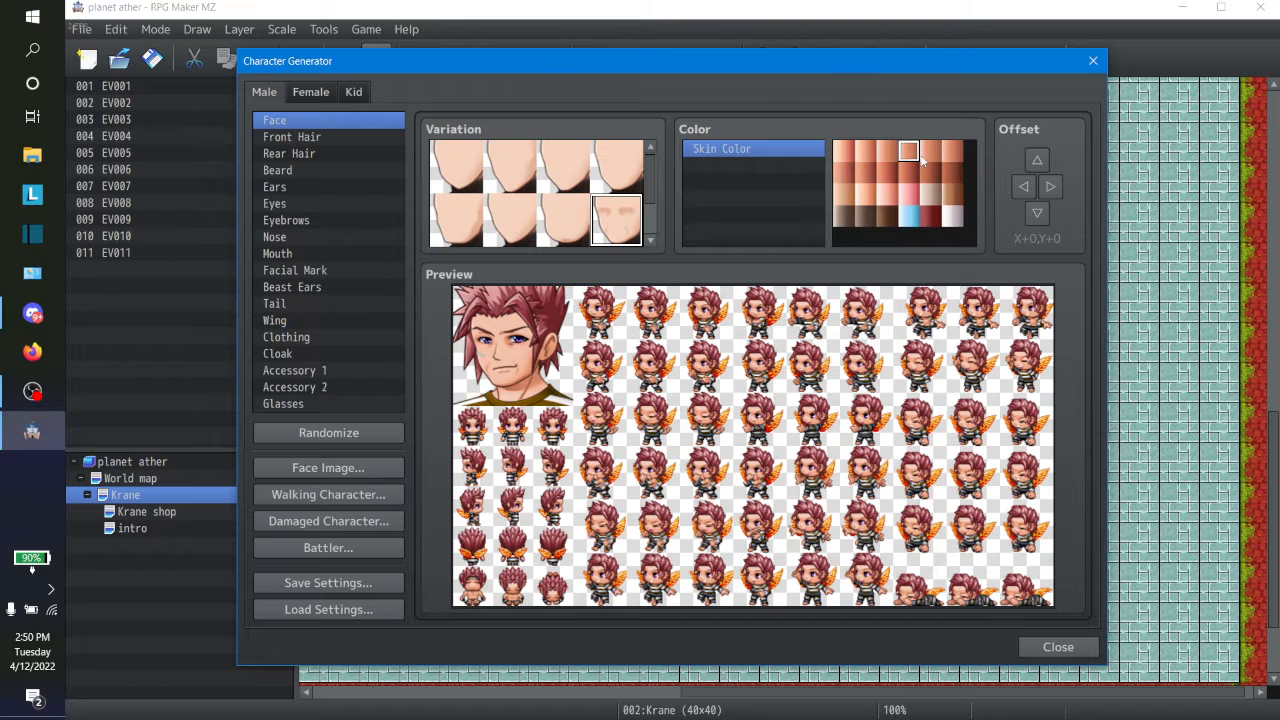
pyautogui.click(951, 152)
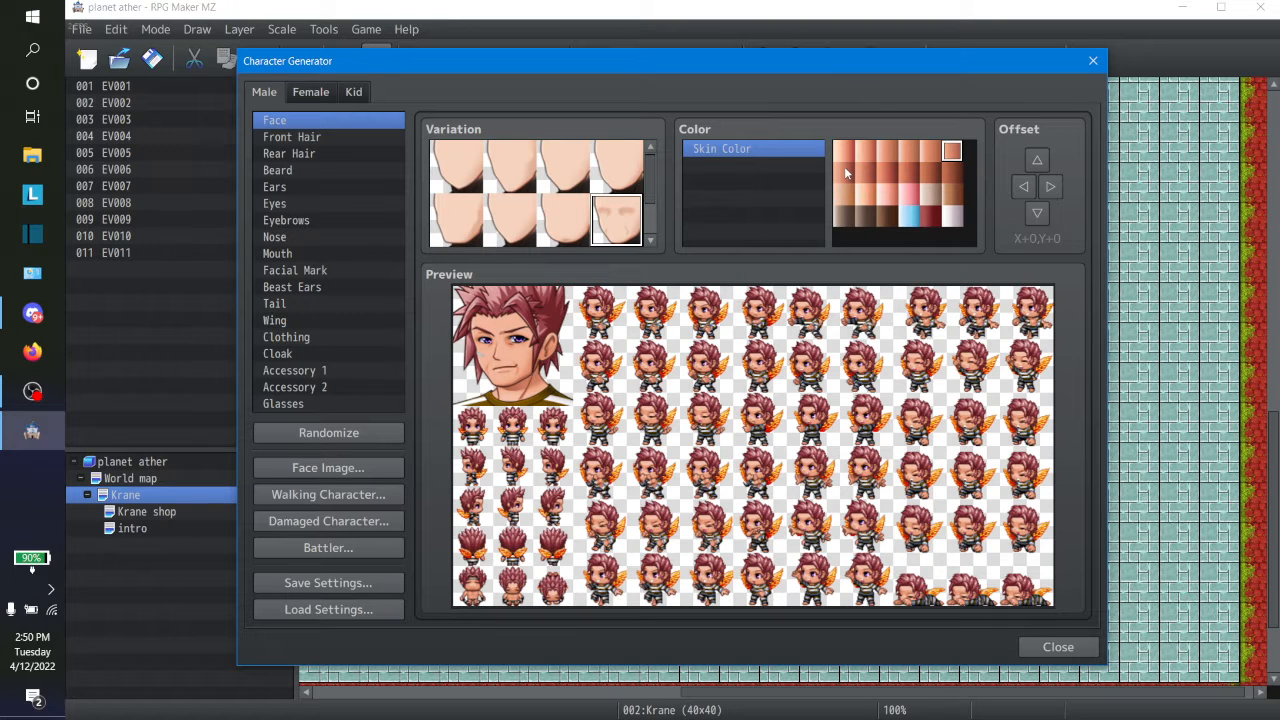
pyautogui.click(951, 175)
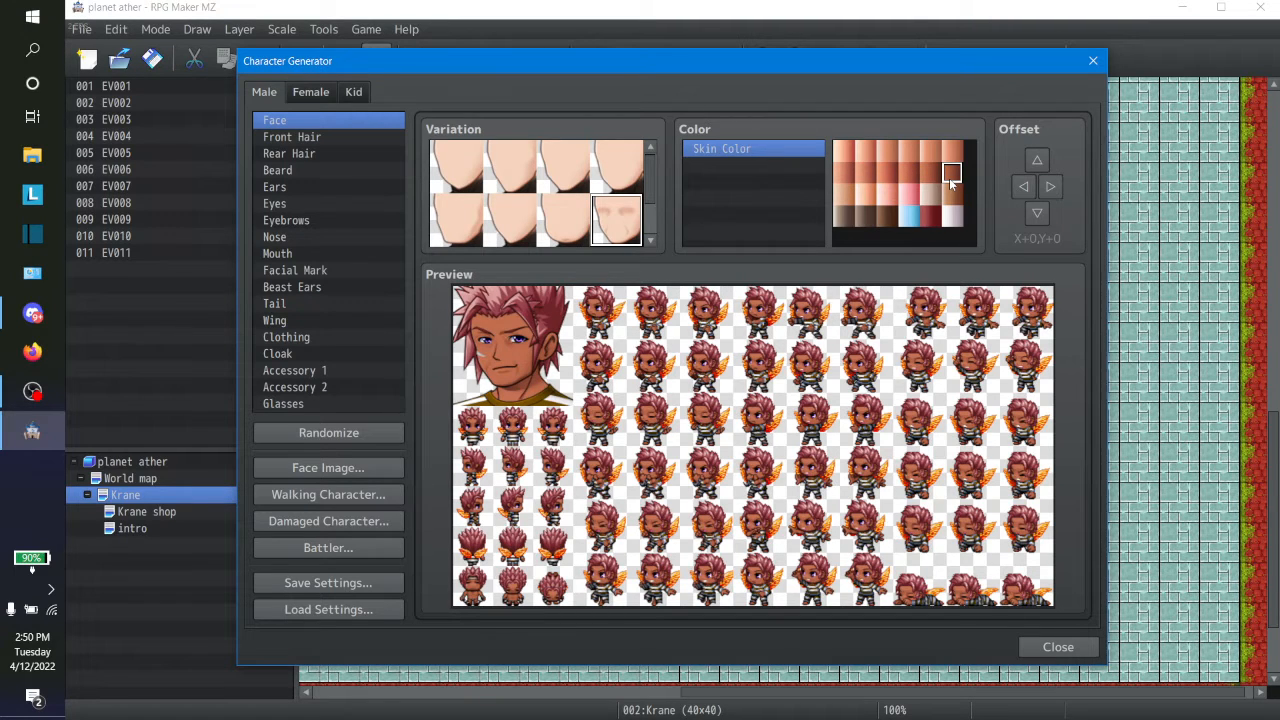
# Try several clothing variations, choose the high-collared outfit with one sub color and set its main color to dark red
pyautogui.click(306, 156)
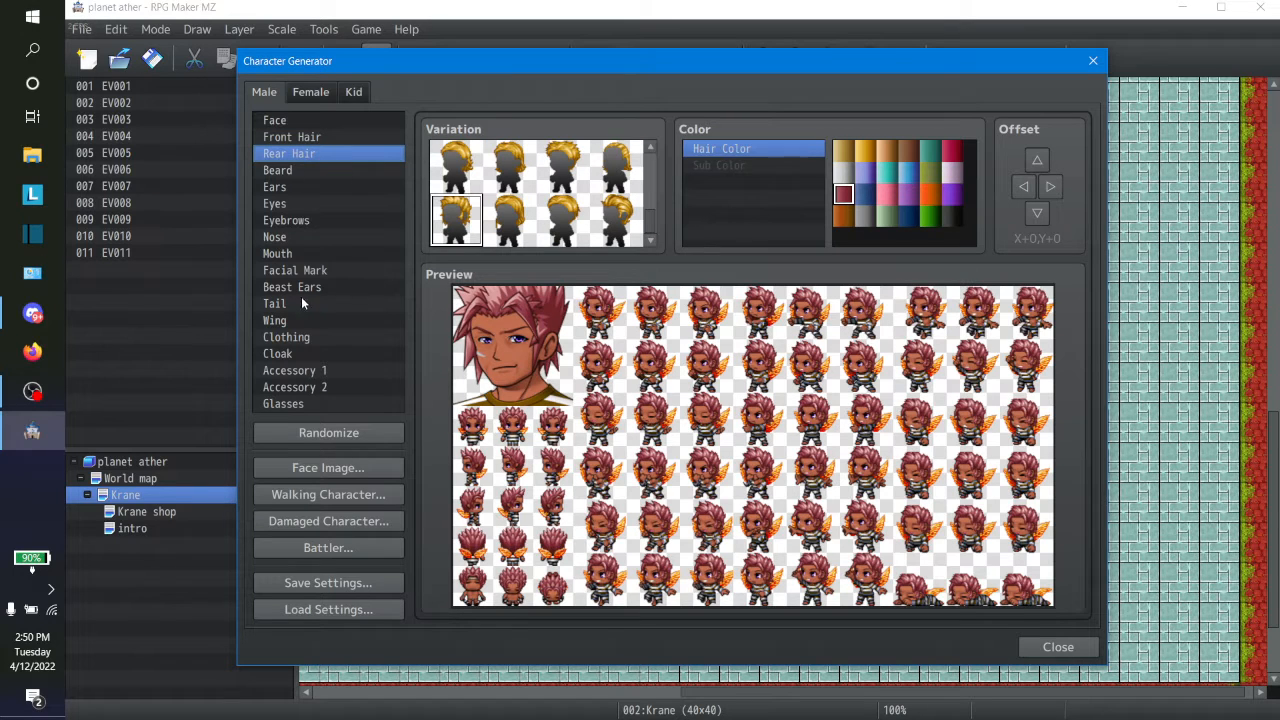
pyautogui.click(287, 340)
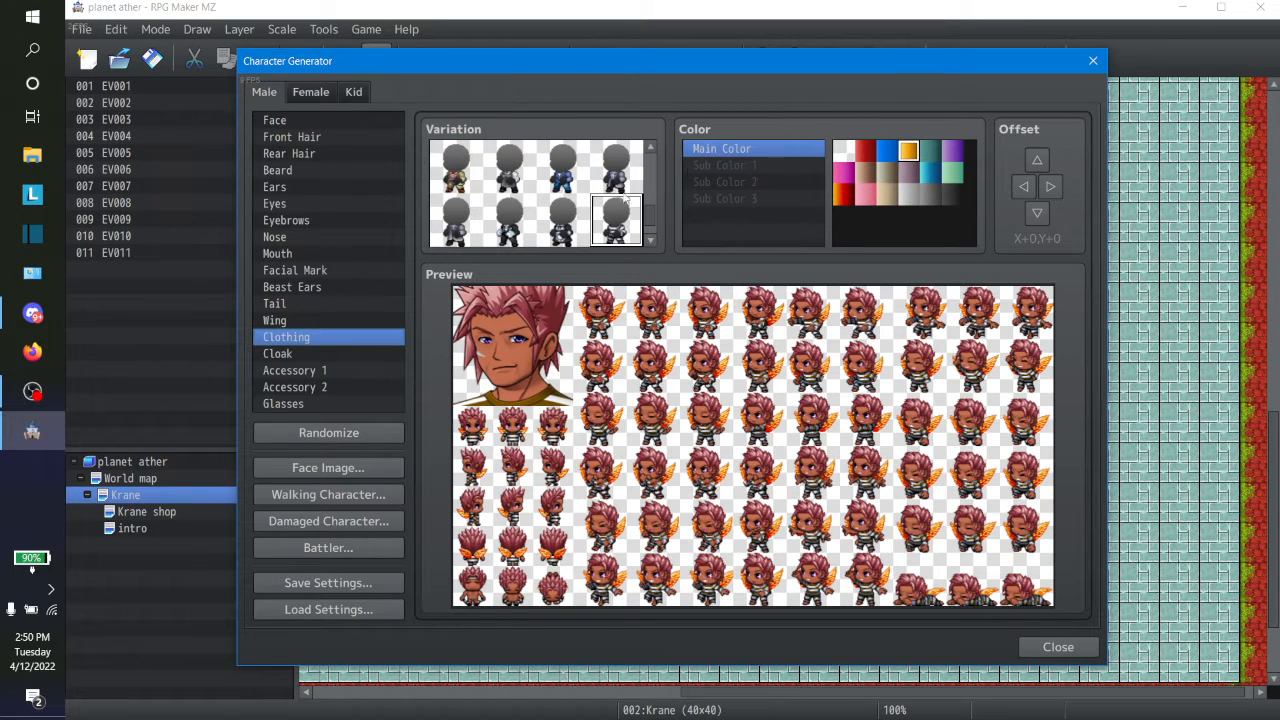
pyautogui.click(565, 232)
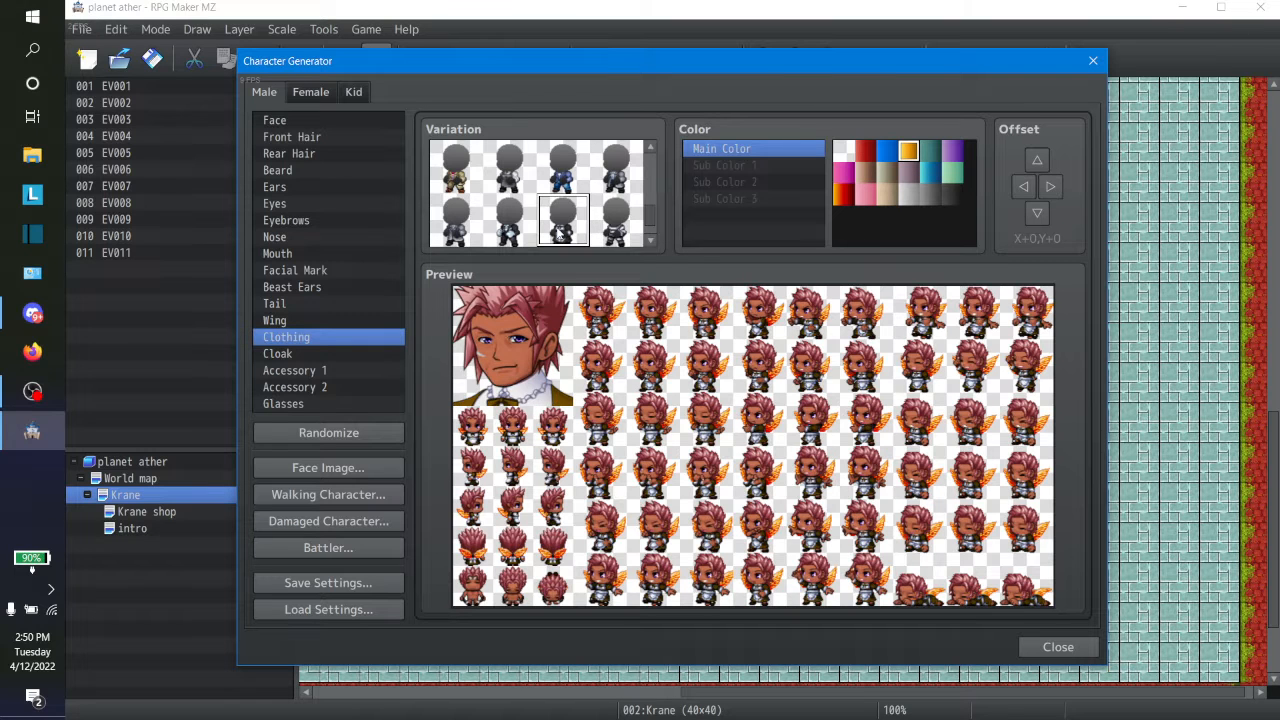
pyautogui.click(511, 232)
pyautogui.press('Left')
pyautogui.press('Up')
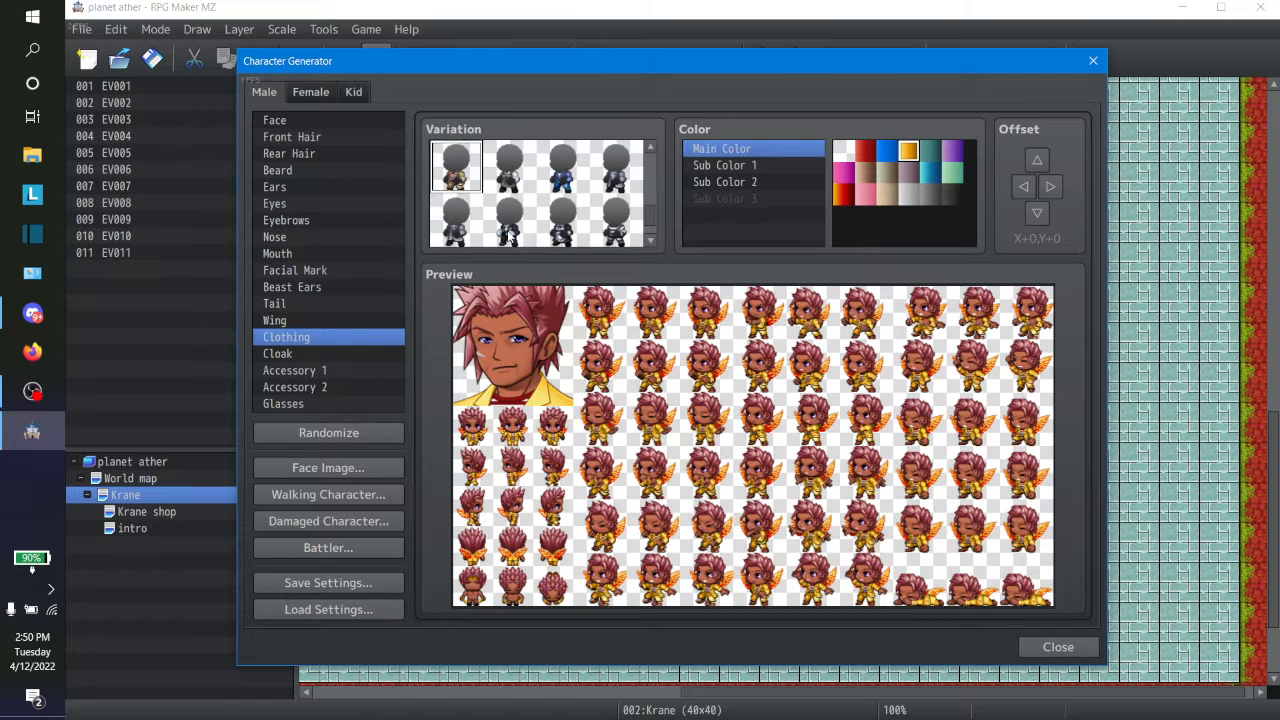
pyautogui.press('Right')
pyautogui.press('Right')
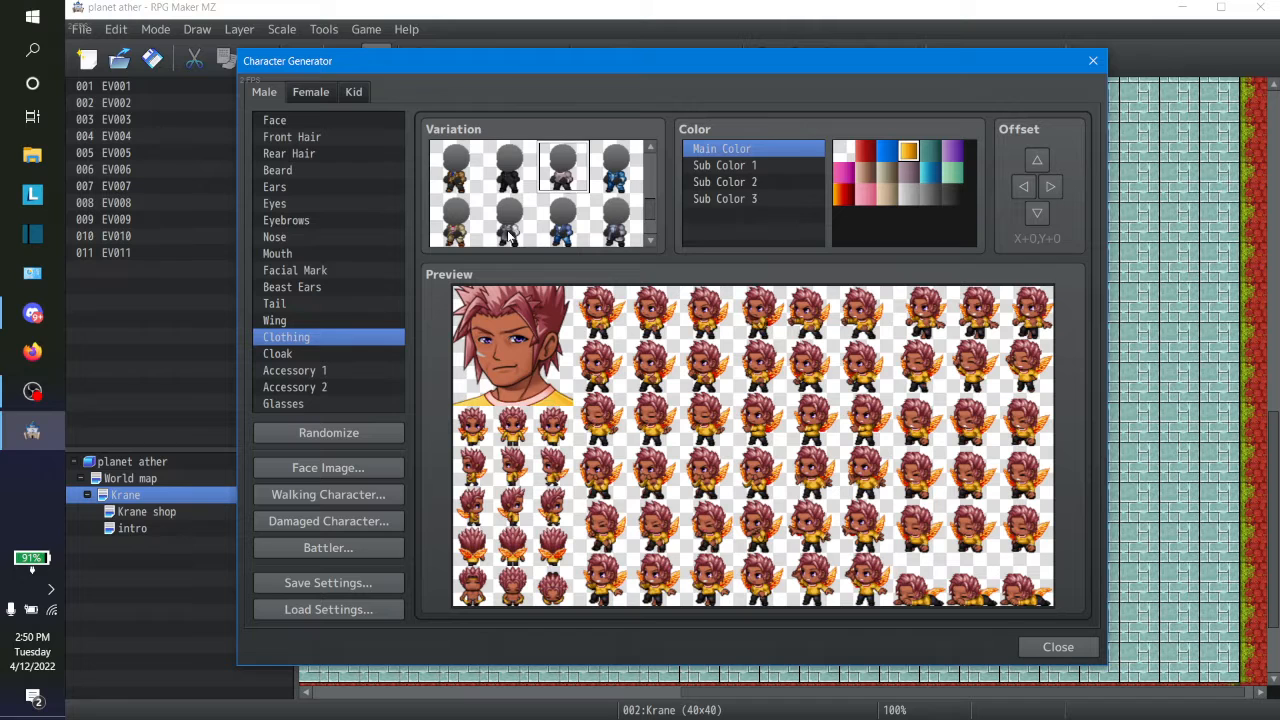
pyautogui.press('Up')
pyautogui.press('Down')
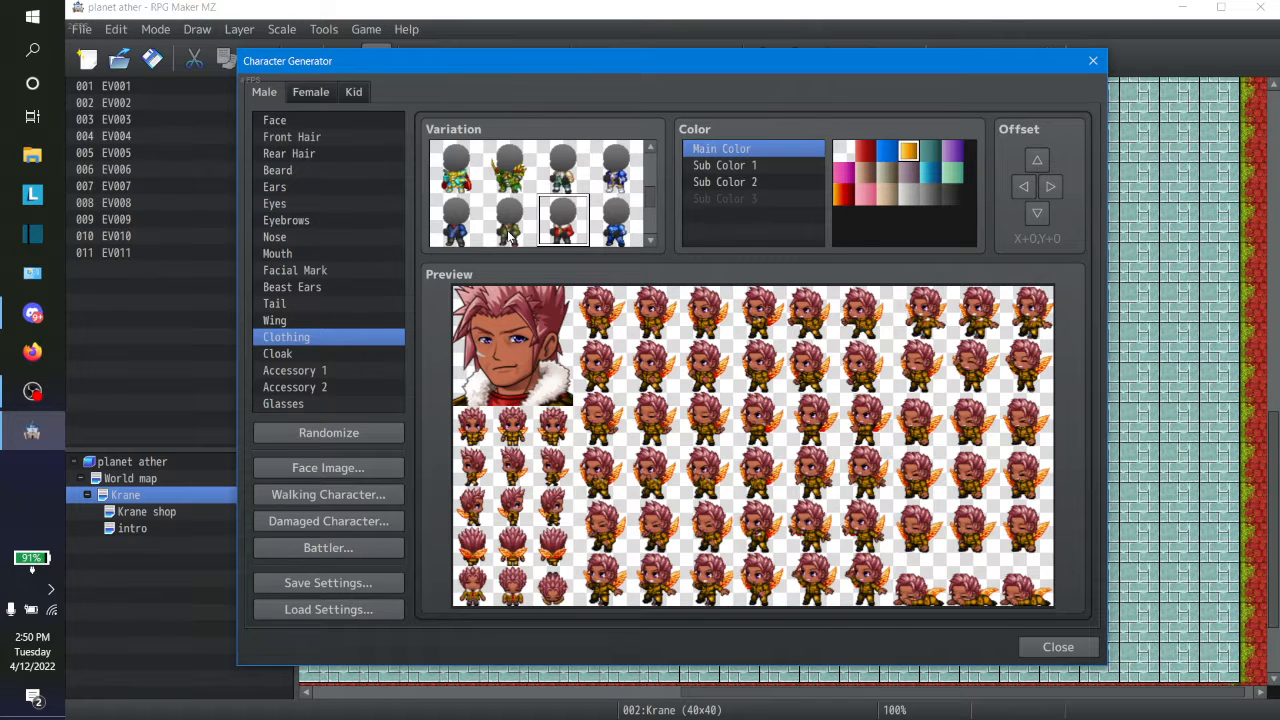
pyautogui.press('Right')
pyautogui.press('Left')
pyautogui.press('Right')
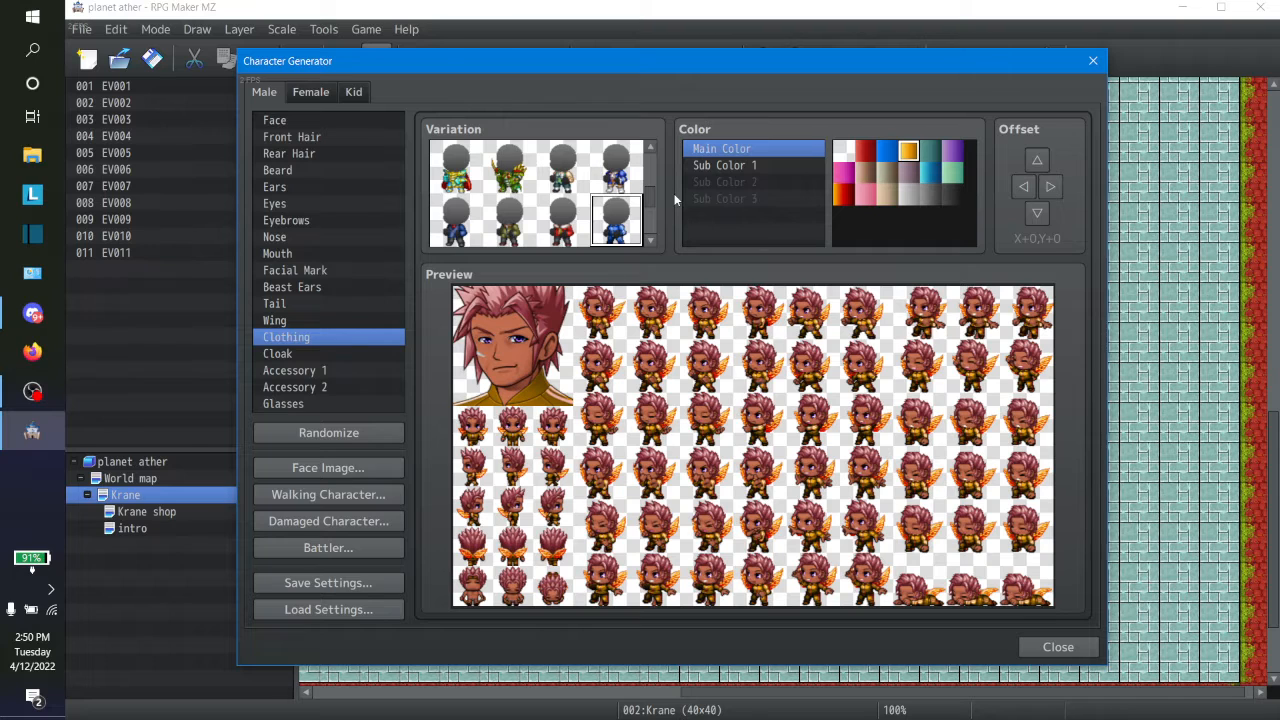
pyautogui.click(865, 151)
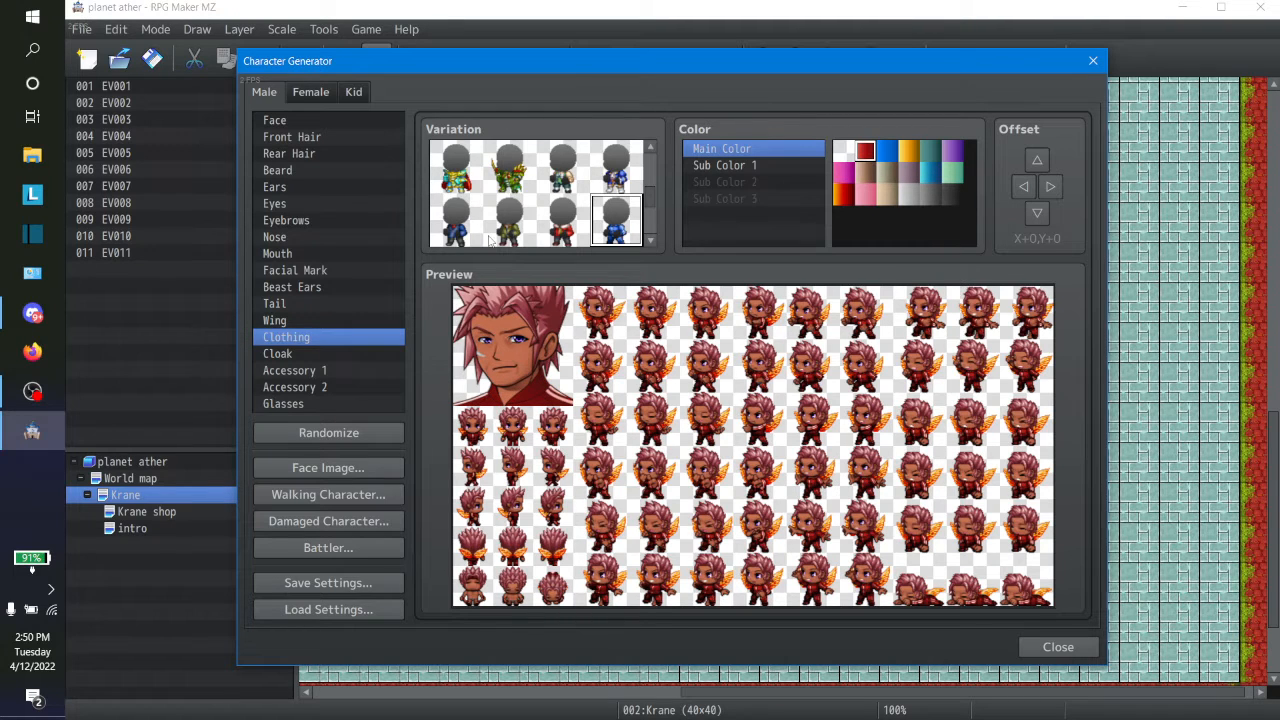
# Set the wing color to blue and return to the clothing options
pyautogui.click(315, 318)
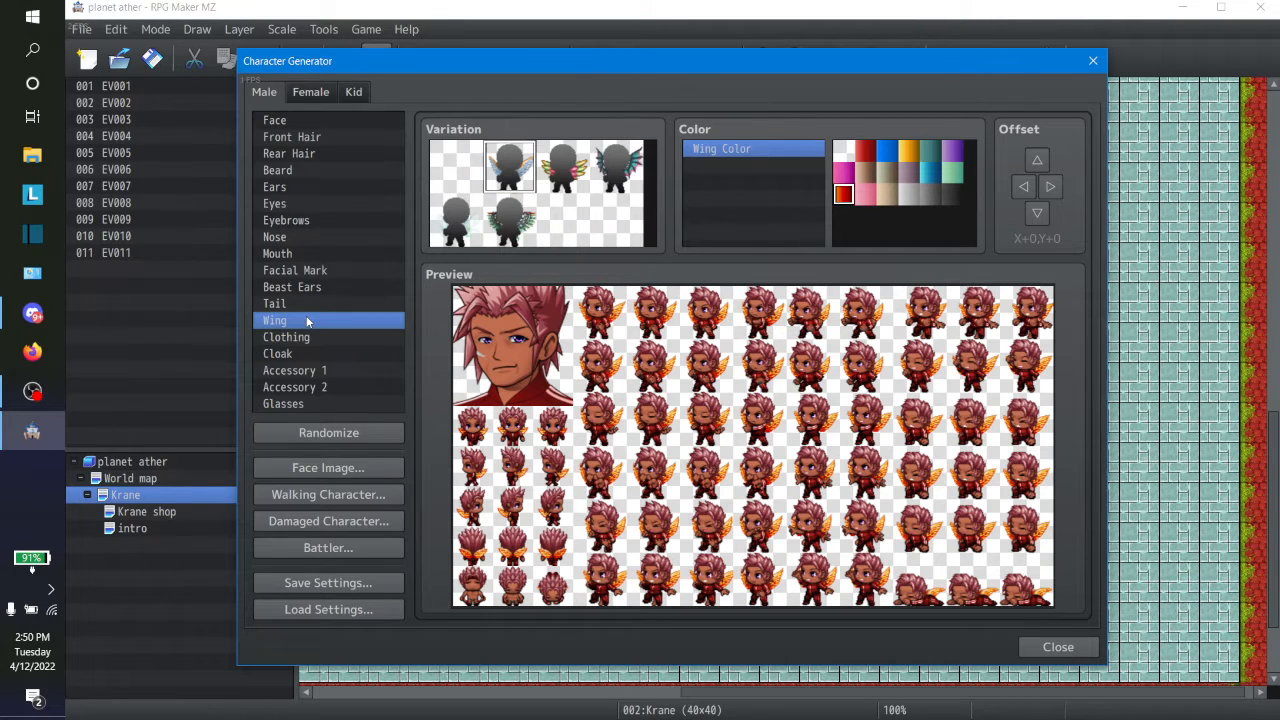
pyautogui.click(887, 152)
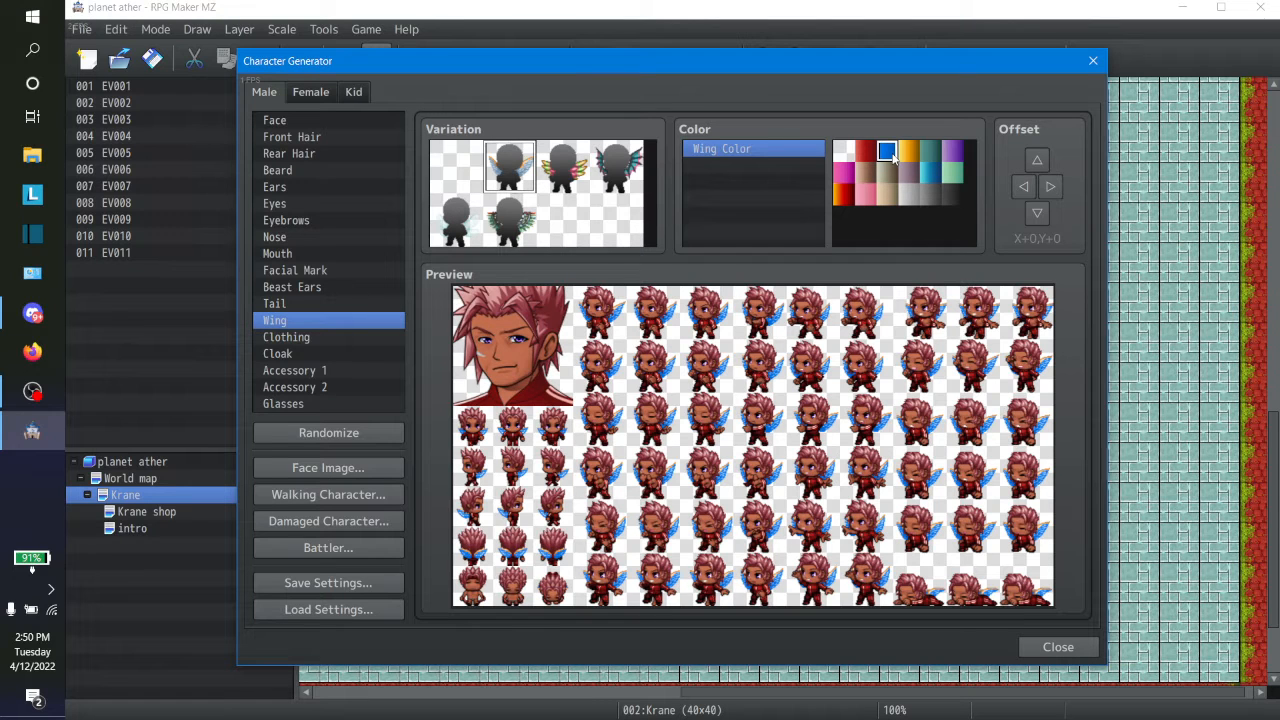
pyautogui.click(280, 340)
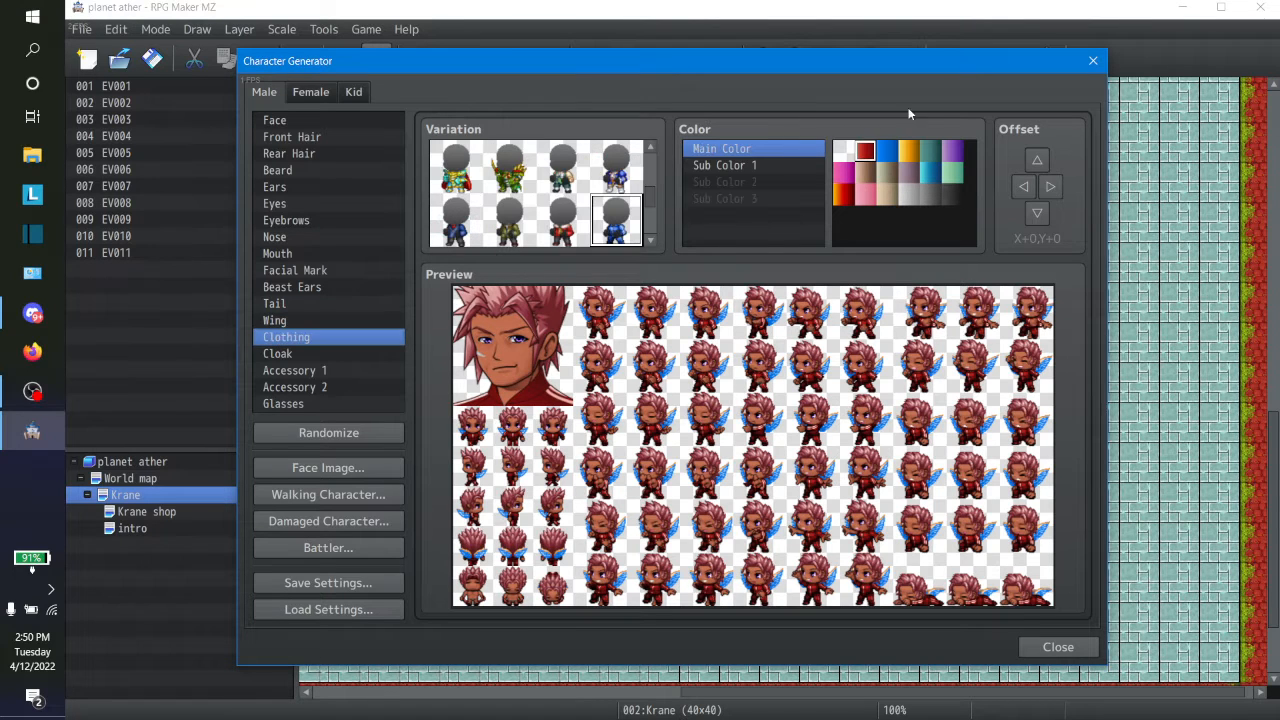
# Set the clothing's main color to blue and try several palette shades for its Sub Color 1
pyautogui.click(886, 152)
pyautogui.click(783, 165)
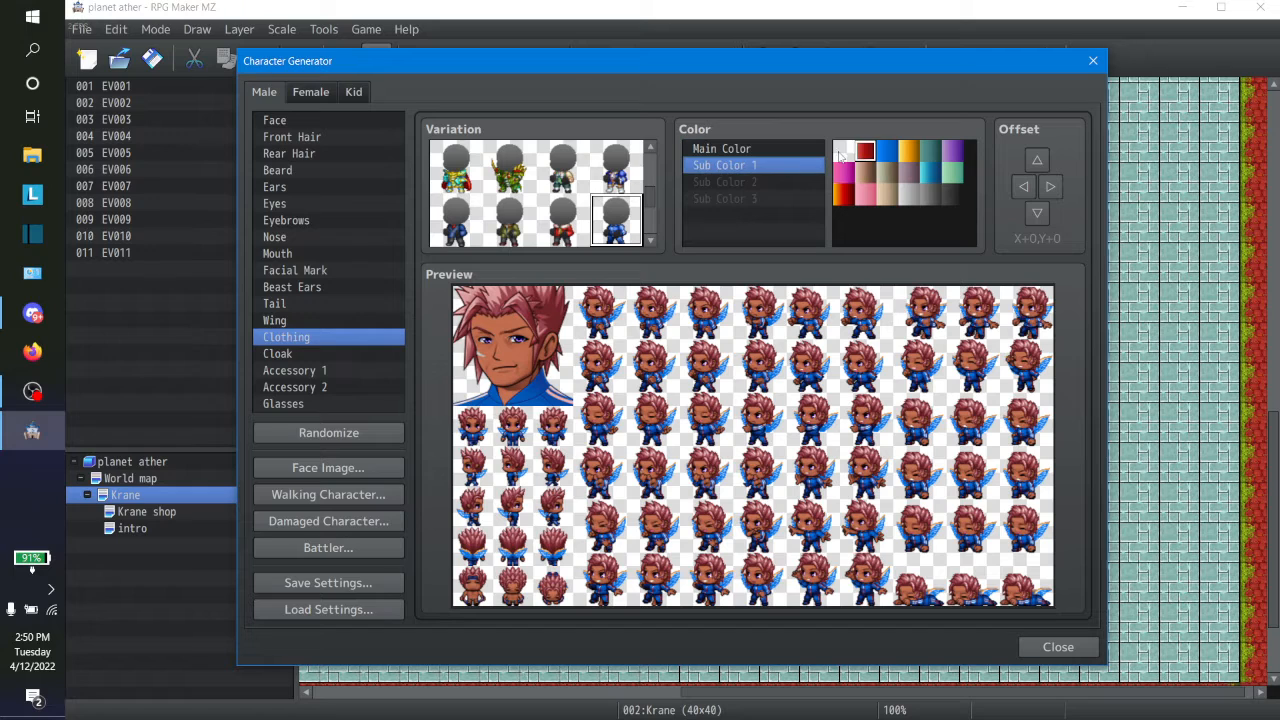
pyautogui.click(843, 195)
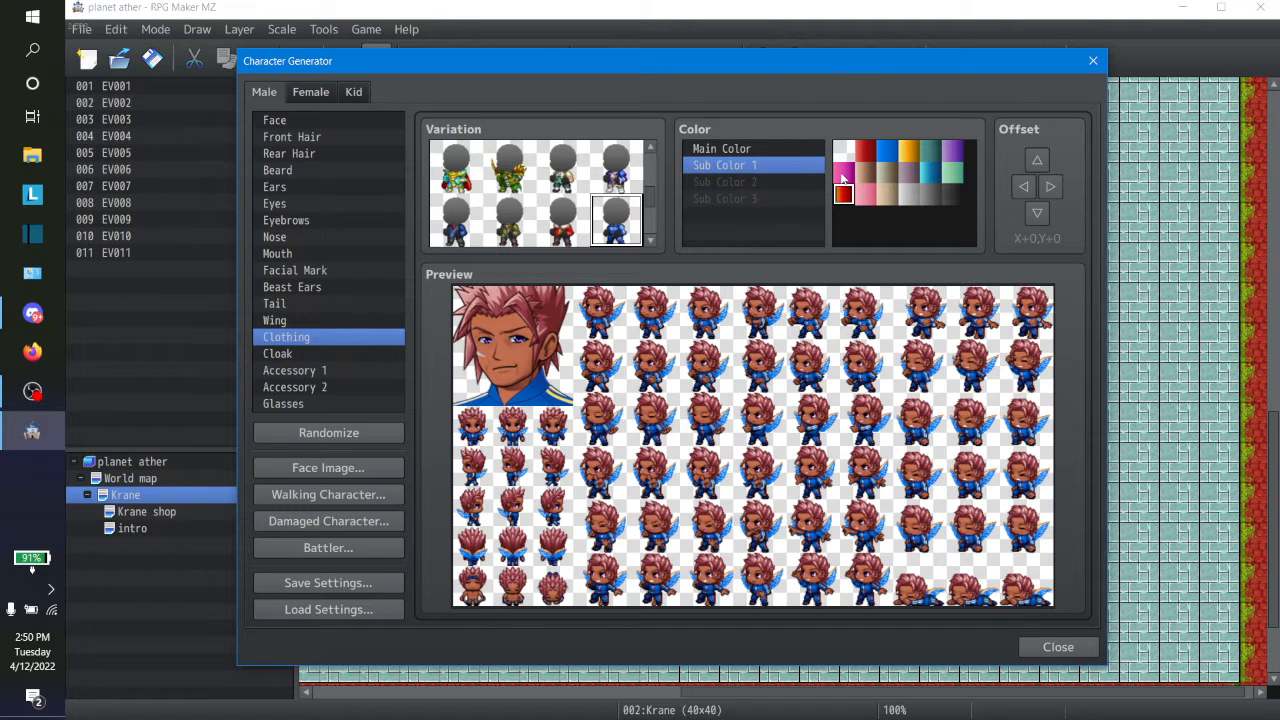
pyautogui.click(843, 172)
pyautogui.click(845, 151)
pyautogui.click(955, 174)
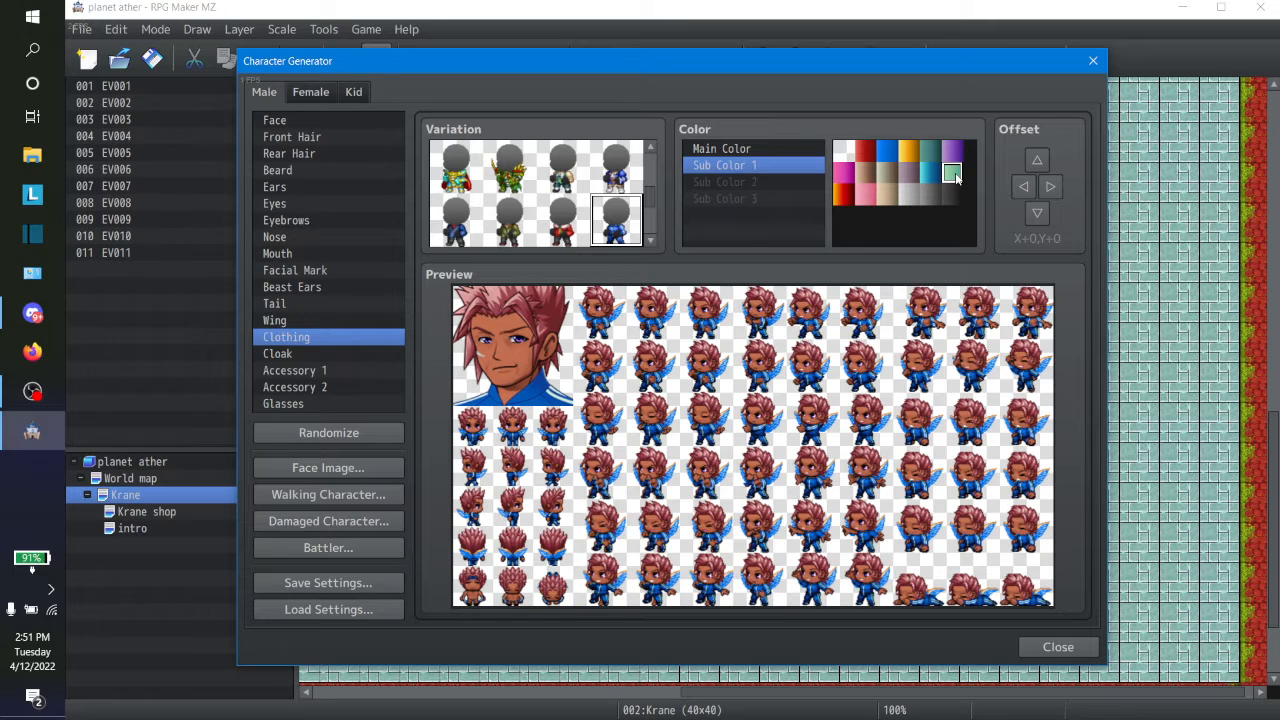
pyautogui.click(887, 194)
pyautogui.click(870, 196)
pyautogui.click(955, 176)
pyautogui.click(931, 176)
pyautogui.click(907, 175)
pyautogui.click(931, 178)
# Try the winged headpiece as Accessory 1 and return that accessory to the empty variation
pyautogui.click(297, 370)
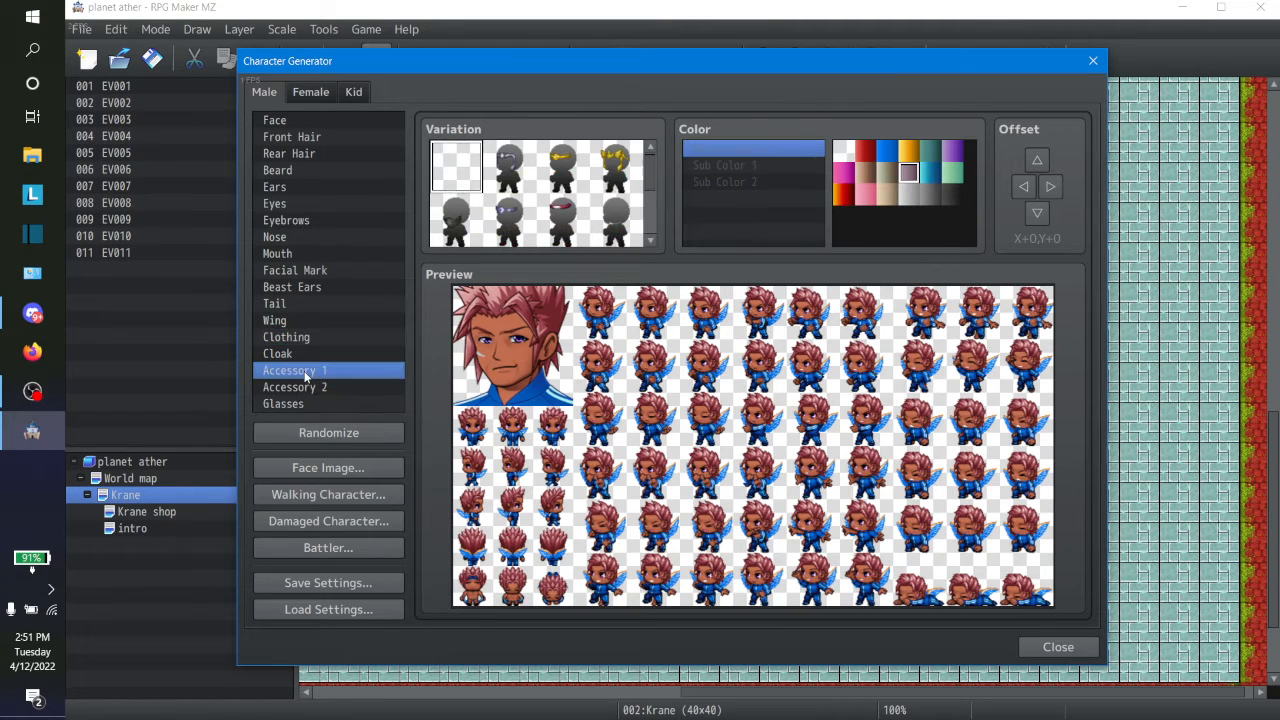
pyautogui.click(624, 168)
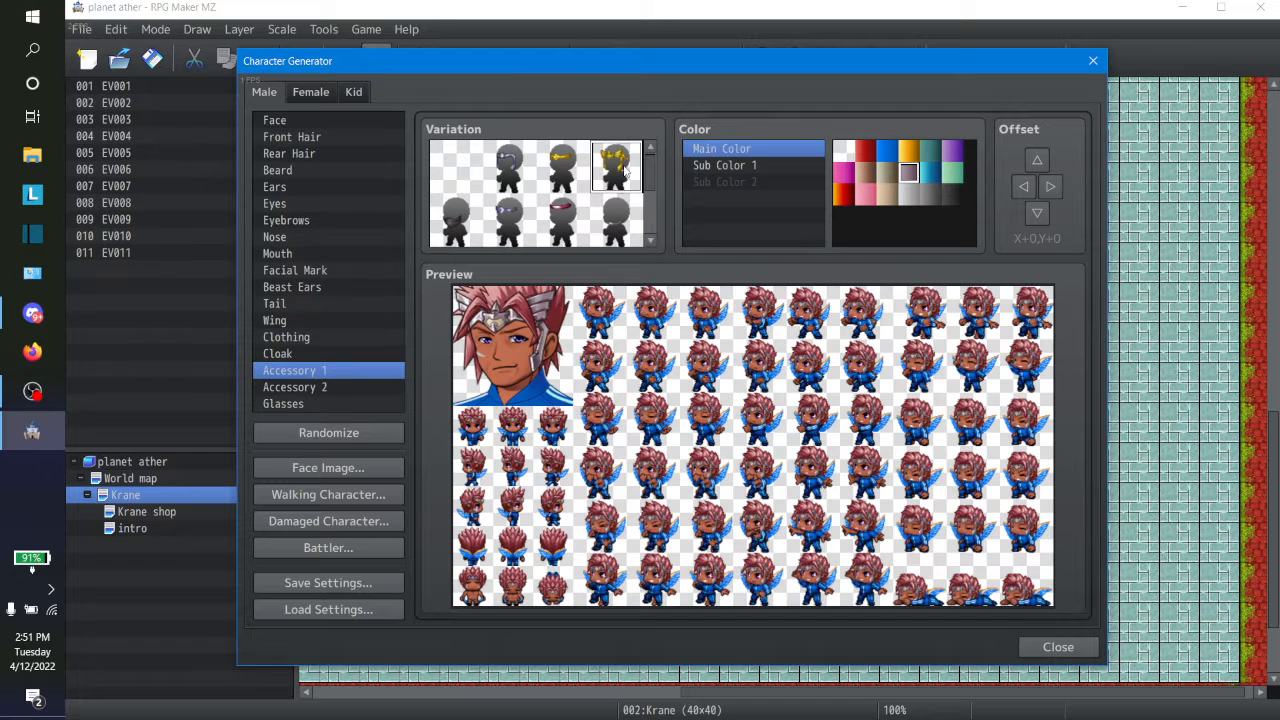
pyautogui.click(468, 176)
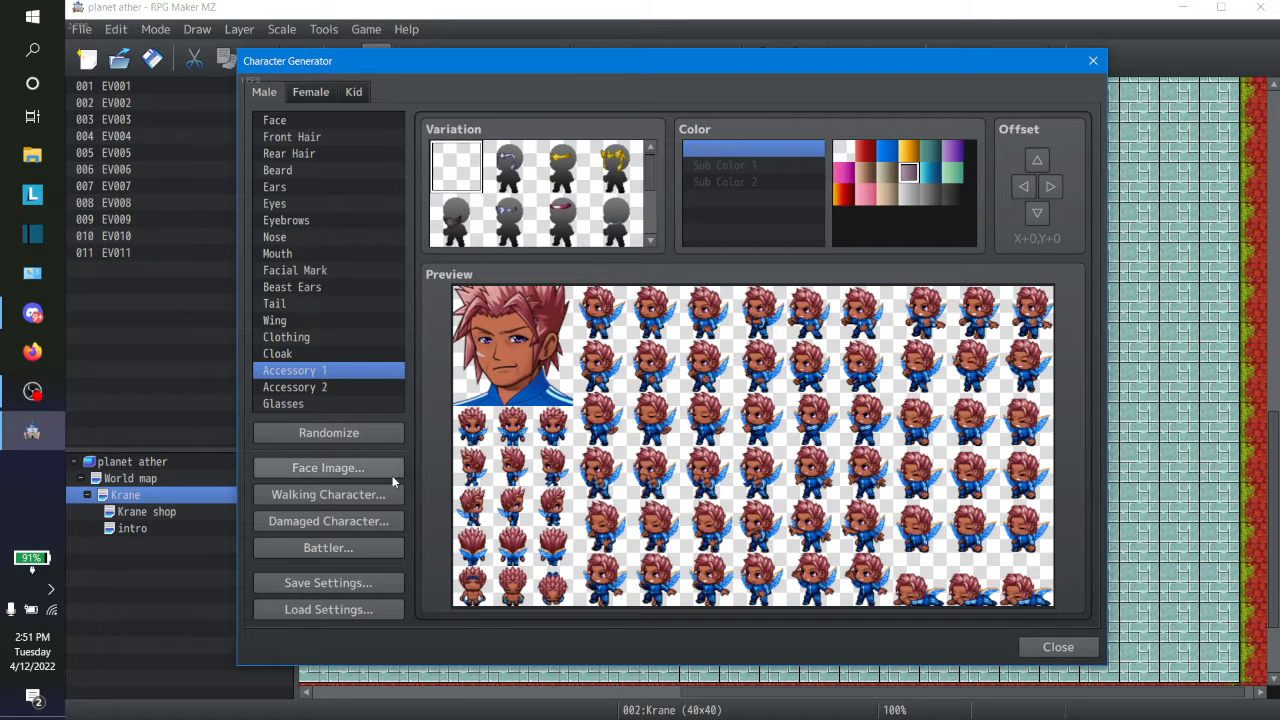
# Place the blue-clothed sprite in the lower row's second slot of the walking character sheet, leaving the export dialog without saving
pyautogui.click(343, 502)
pyautogui.click(613, 433)
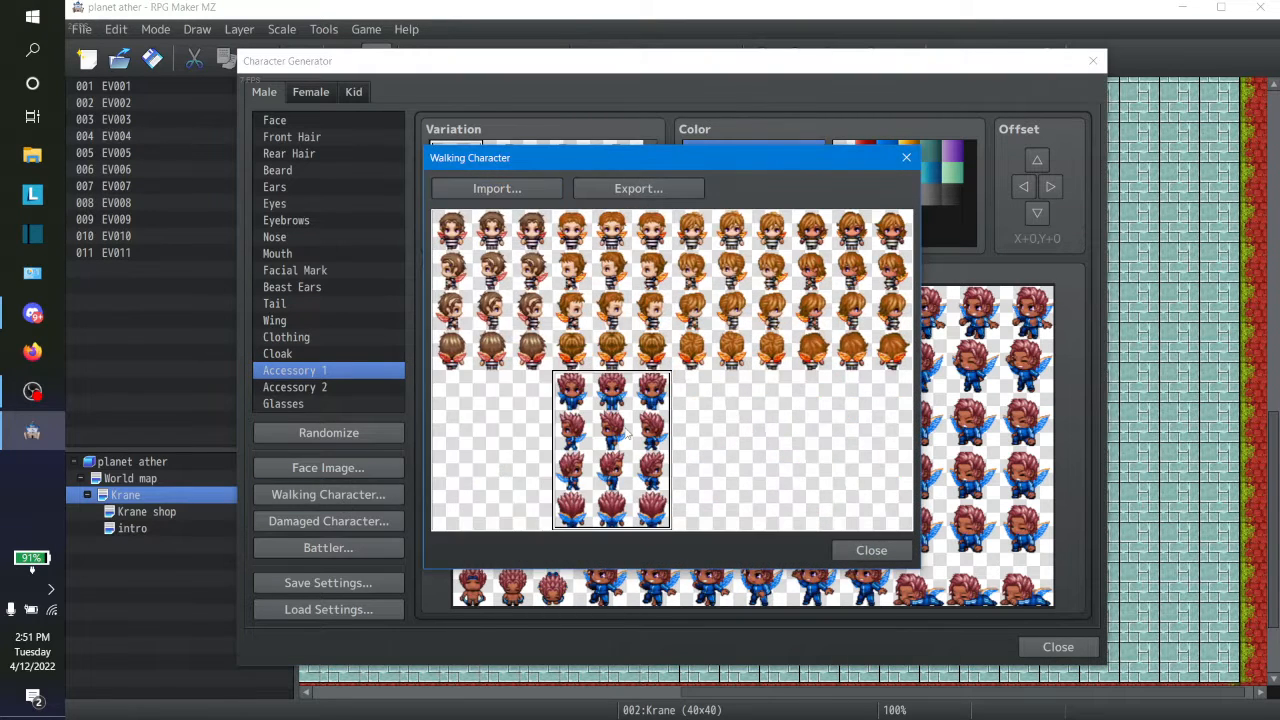
pyautogui.click(580, 189)
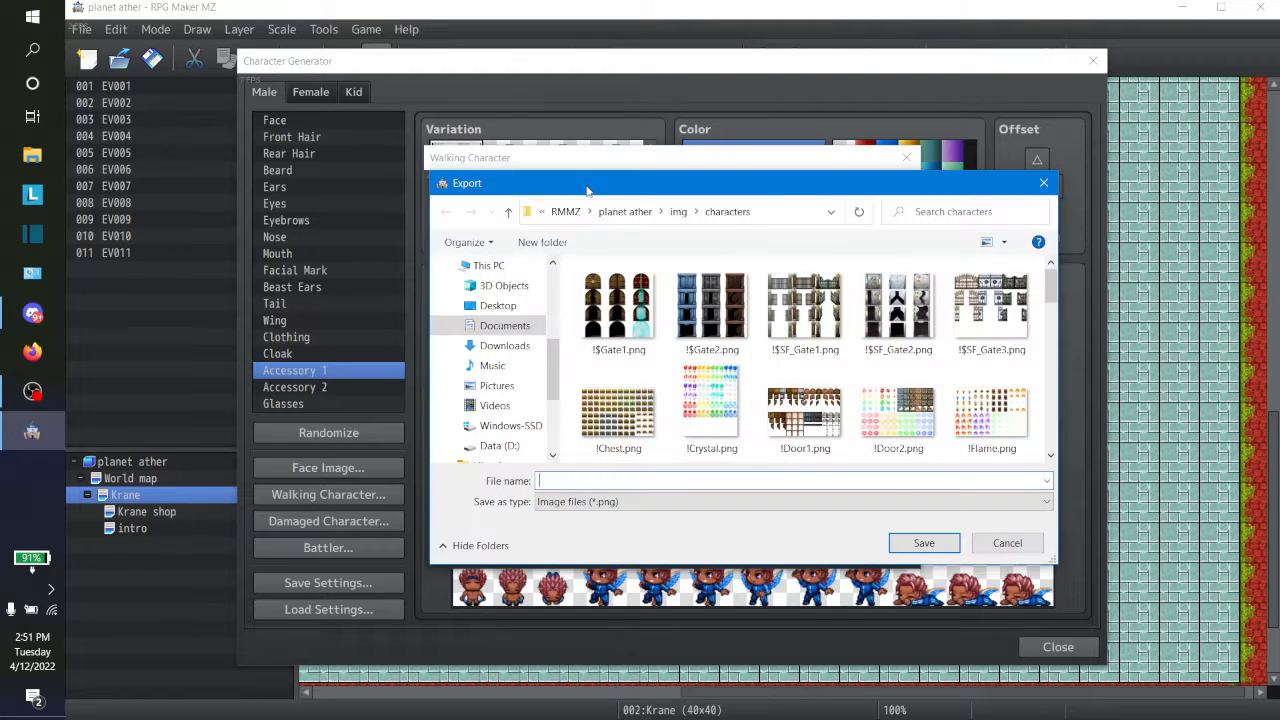
pyautogui.click(1007, 543)
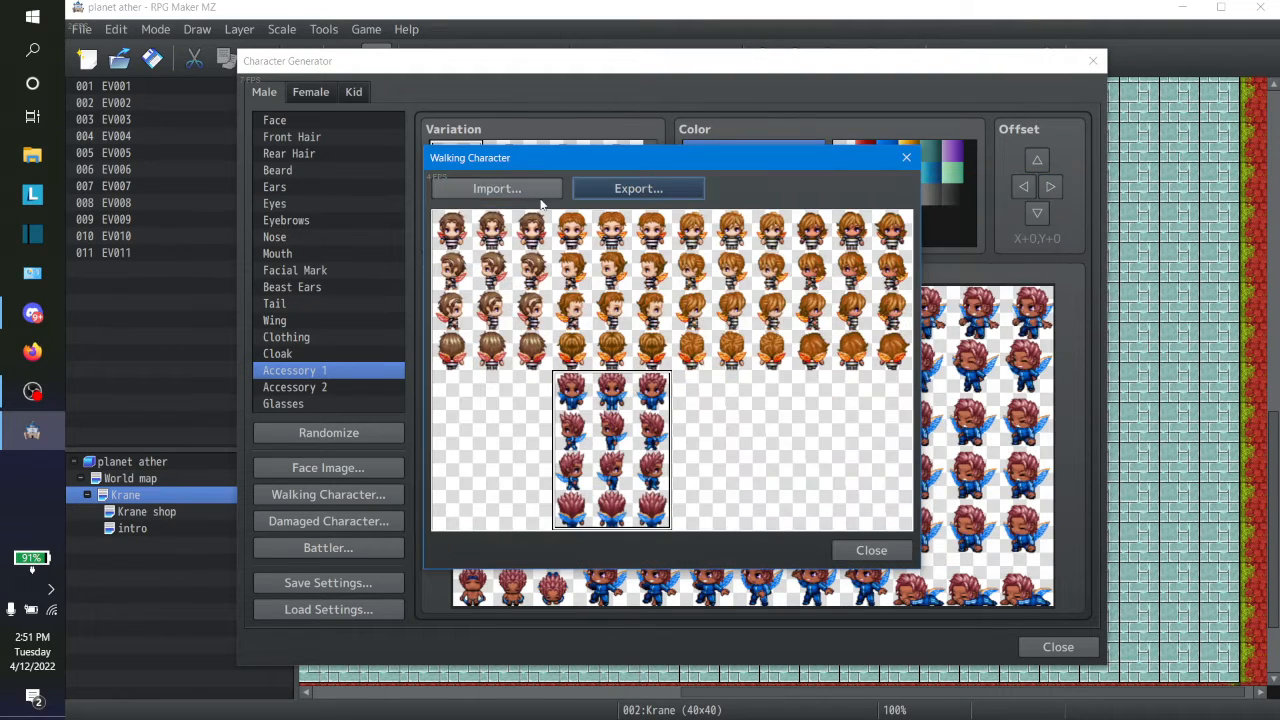
# Import NPC male 1.png into the walking character sheet and move the new sprite to the lower row's first slot
pyautogui.click(531, 200)
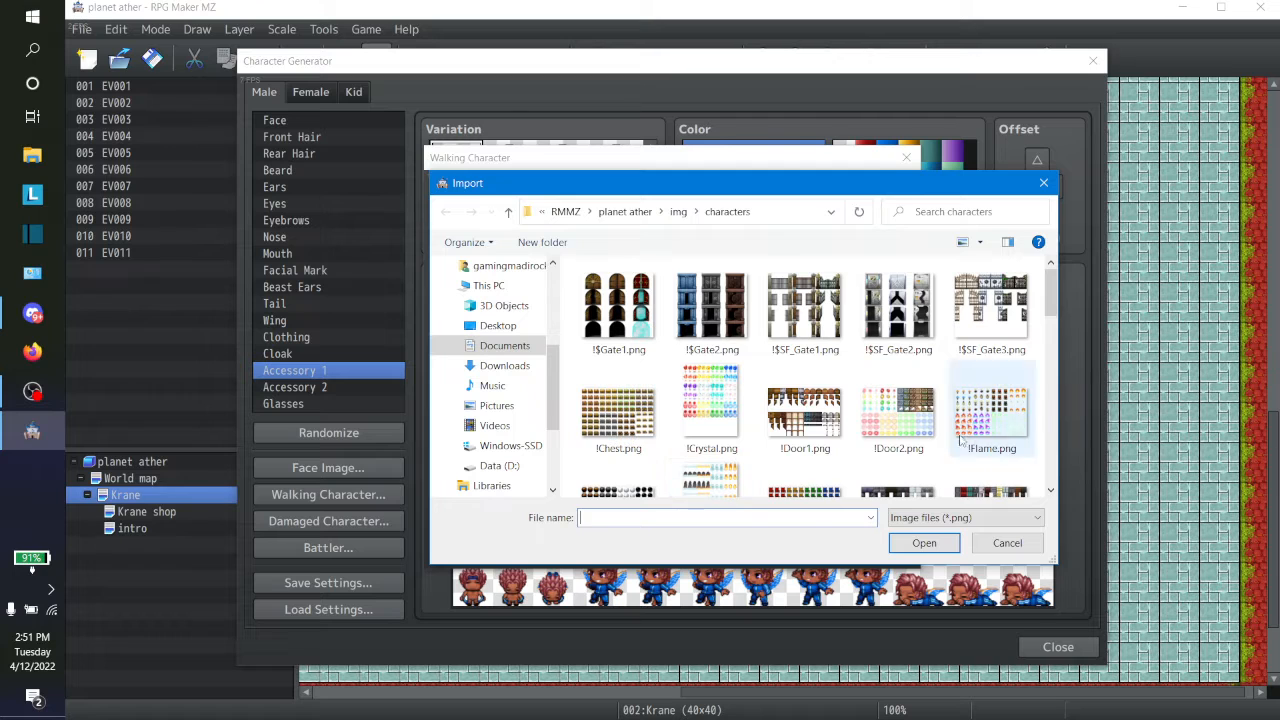
pyautogui.write('n')
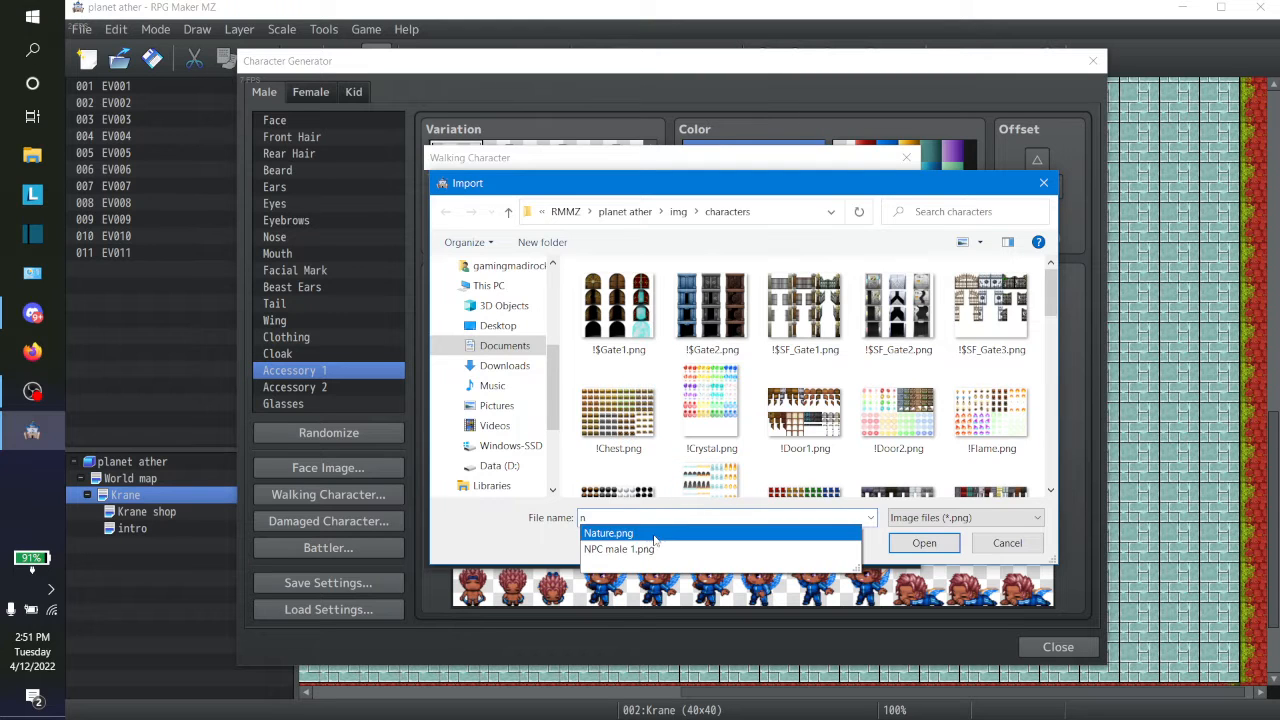
pyautogui.click(649, 550)
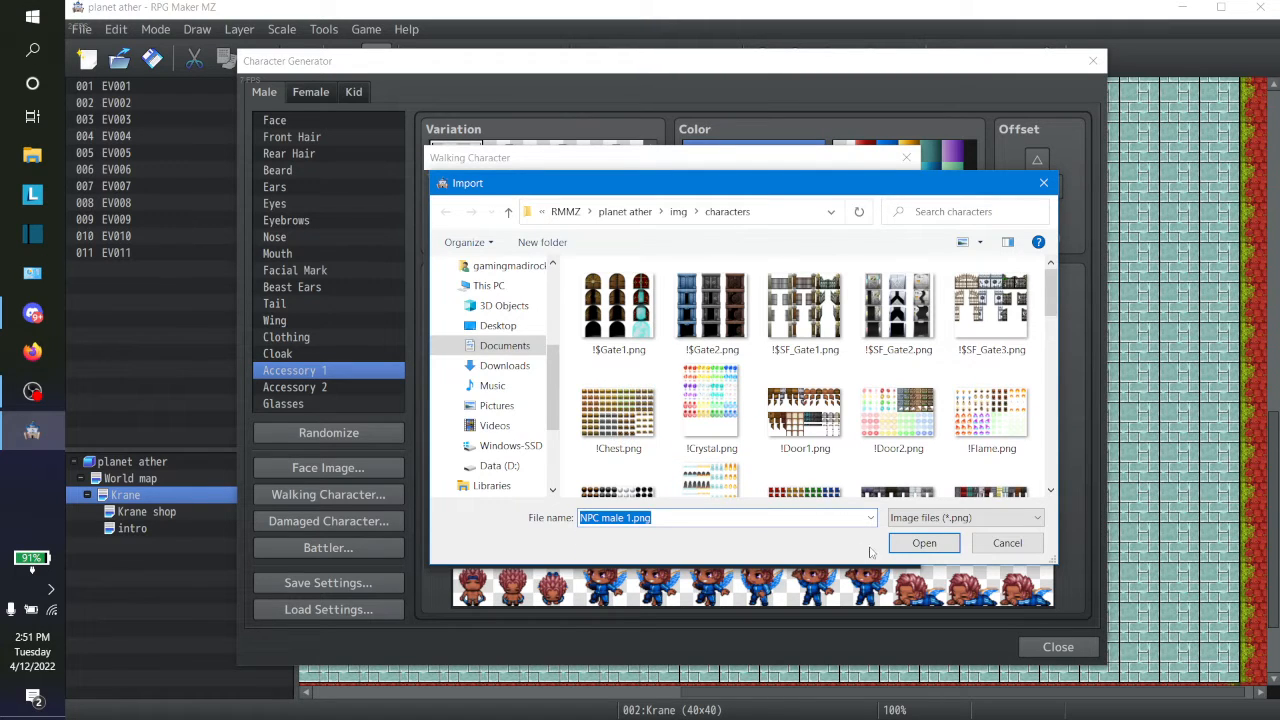
pyautogui.click(897, 545)
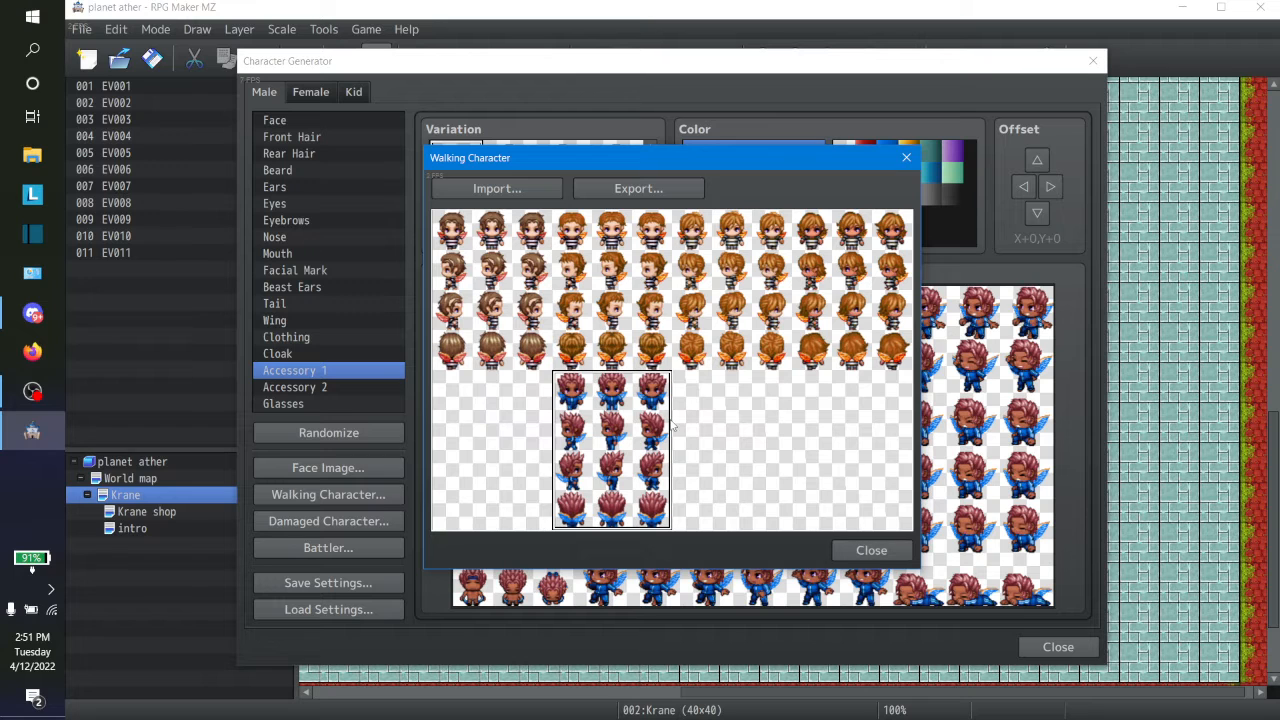
pyautogui.press('Left')
pyautogui.press('Right')
pyautogui.press('Left')
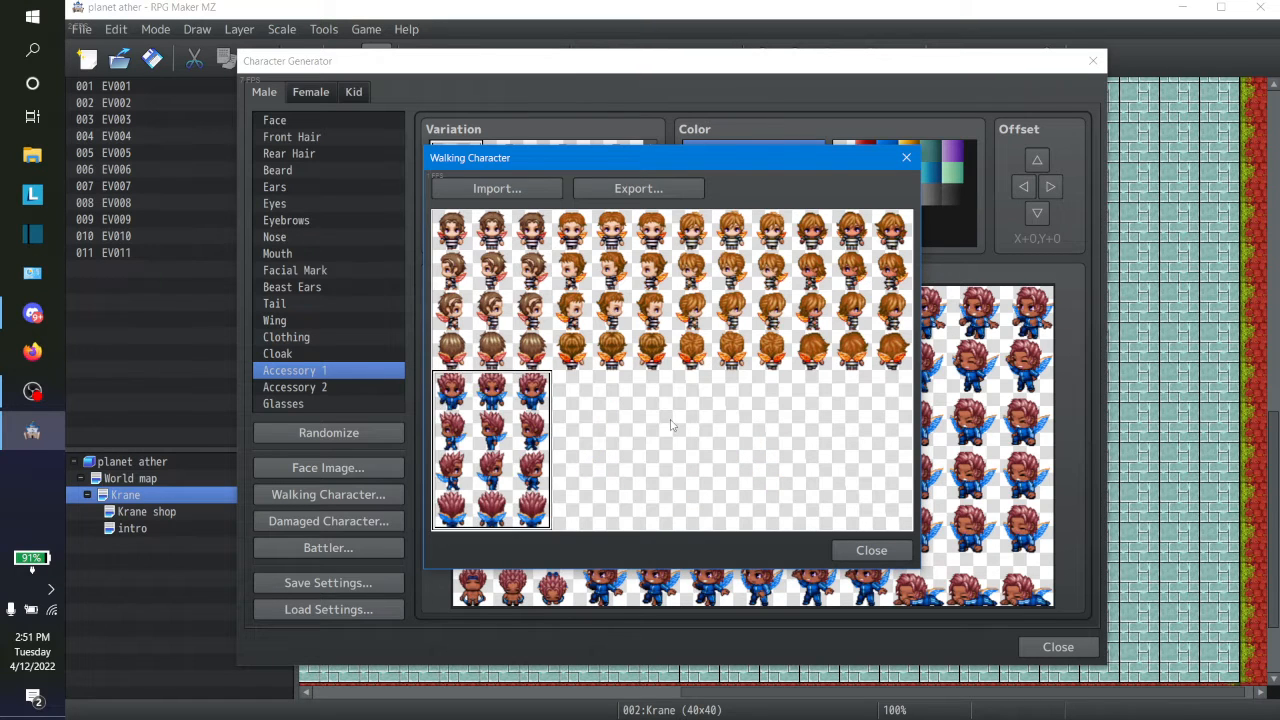
# Import NPC male 1.png once more into the walking character sheet, and close and reopen the sheet
pyautogui.click(509, 187)
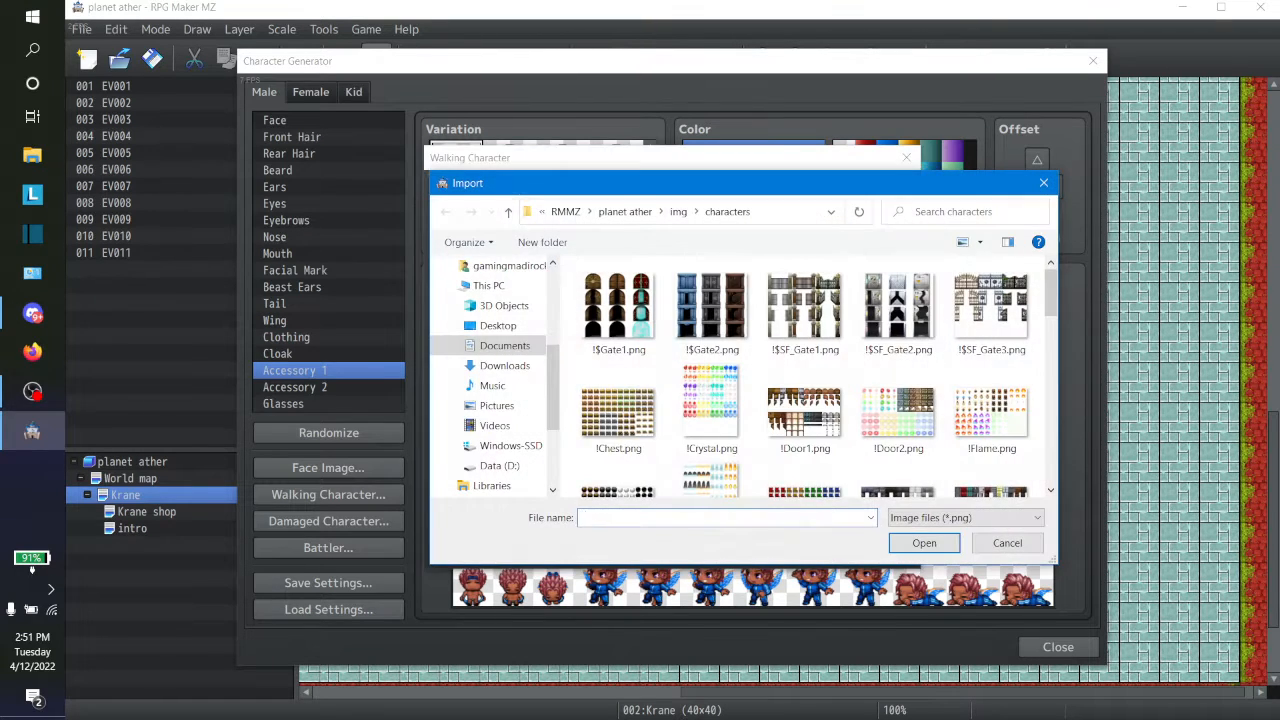
pyautogui.write('n')
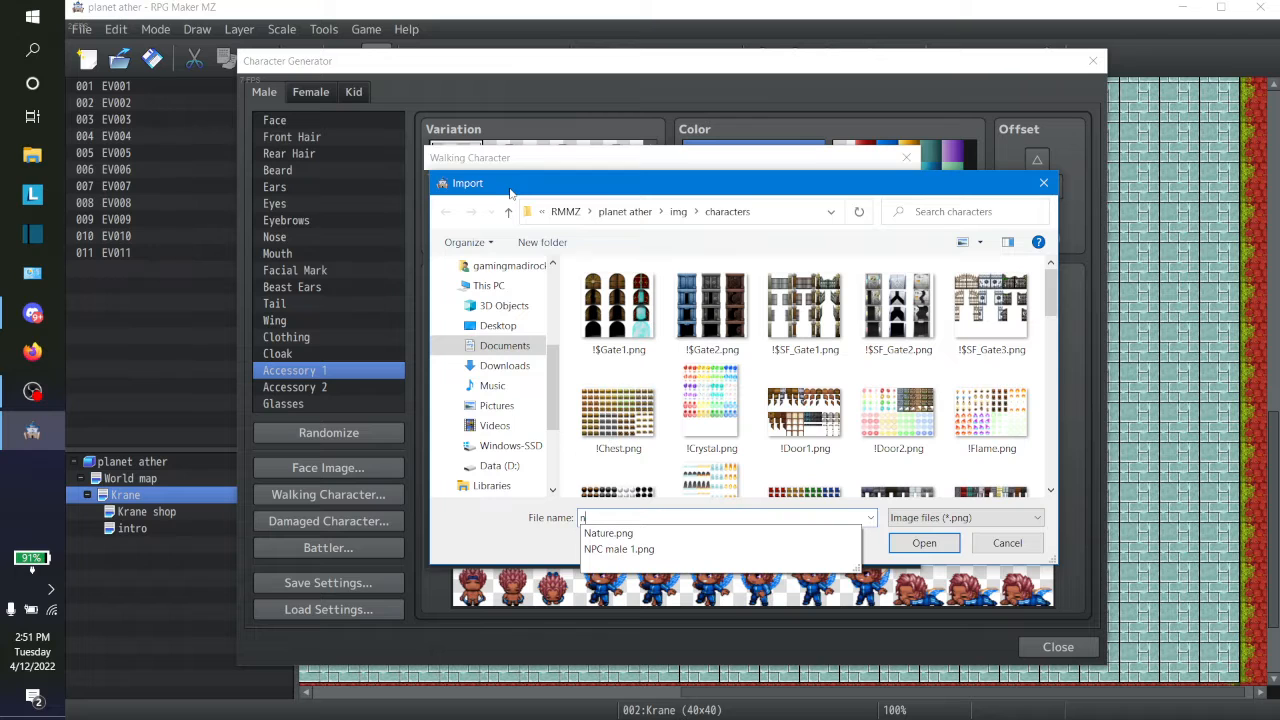
pyautogui.click(749, 554)
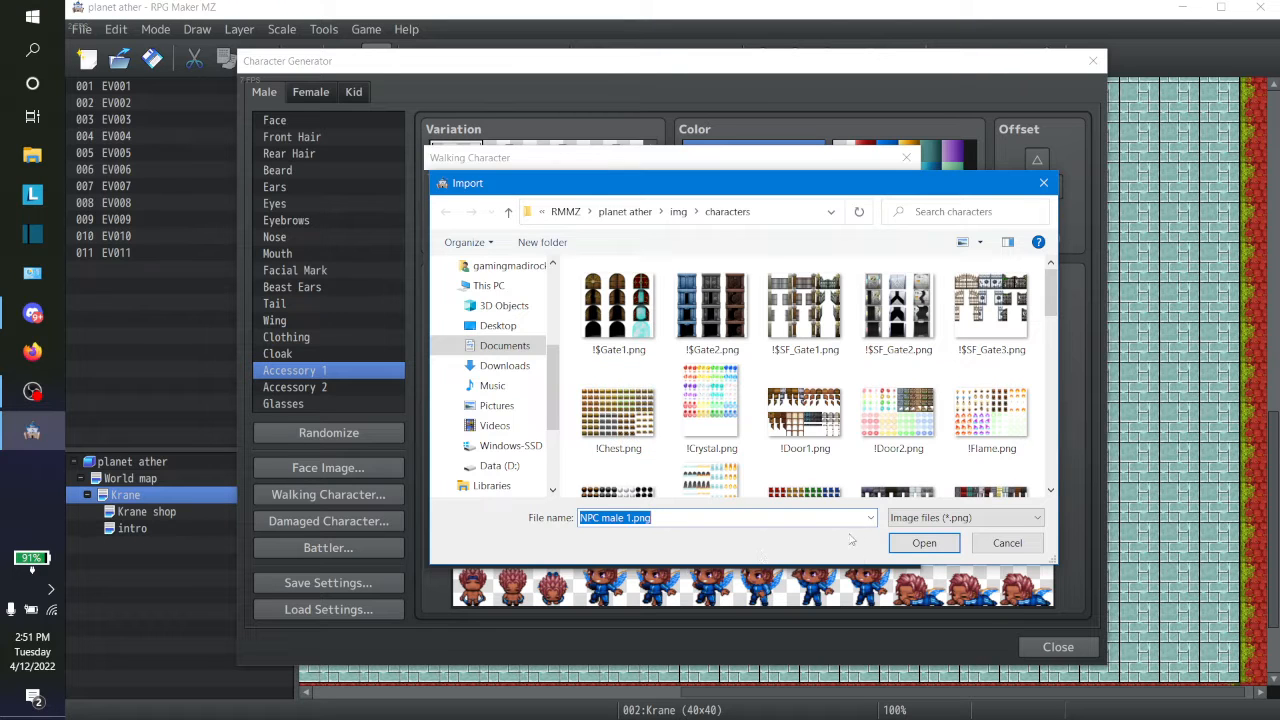
pyautogui.click(922, 543)
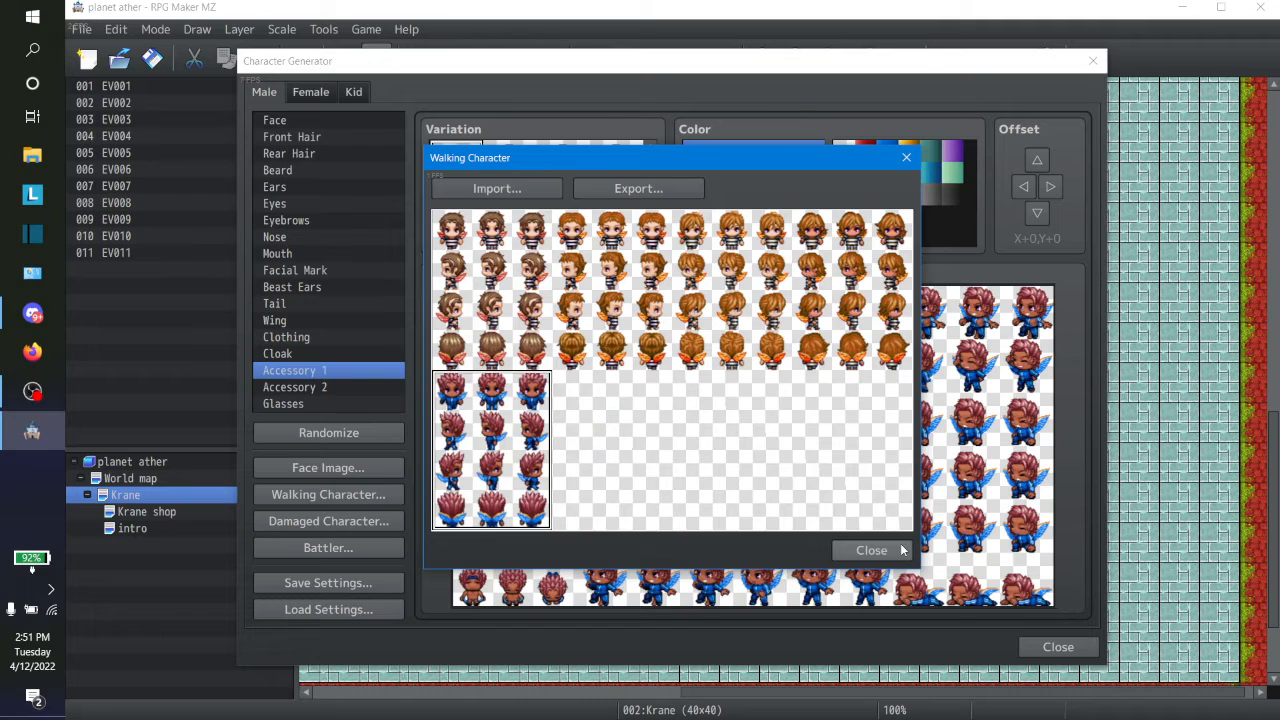
pyautogui.click(903, 550)
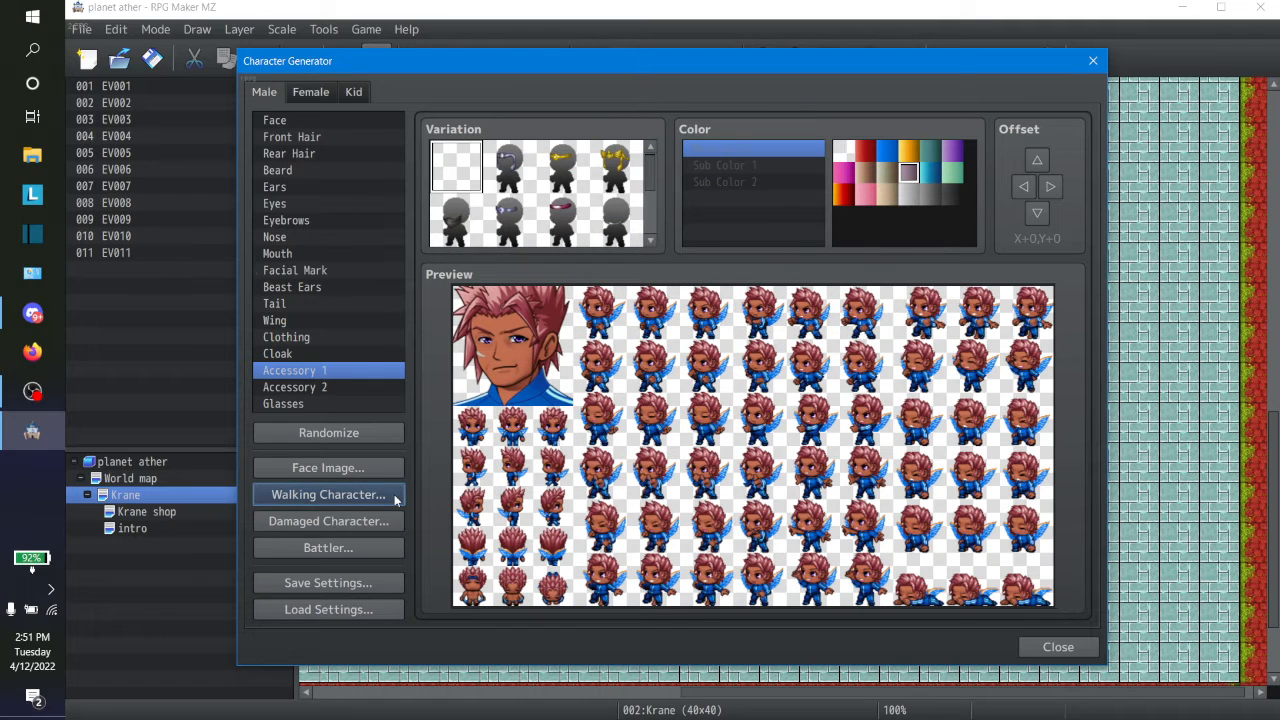
pyautogui.click(349, 502)
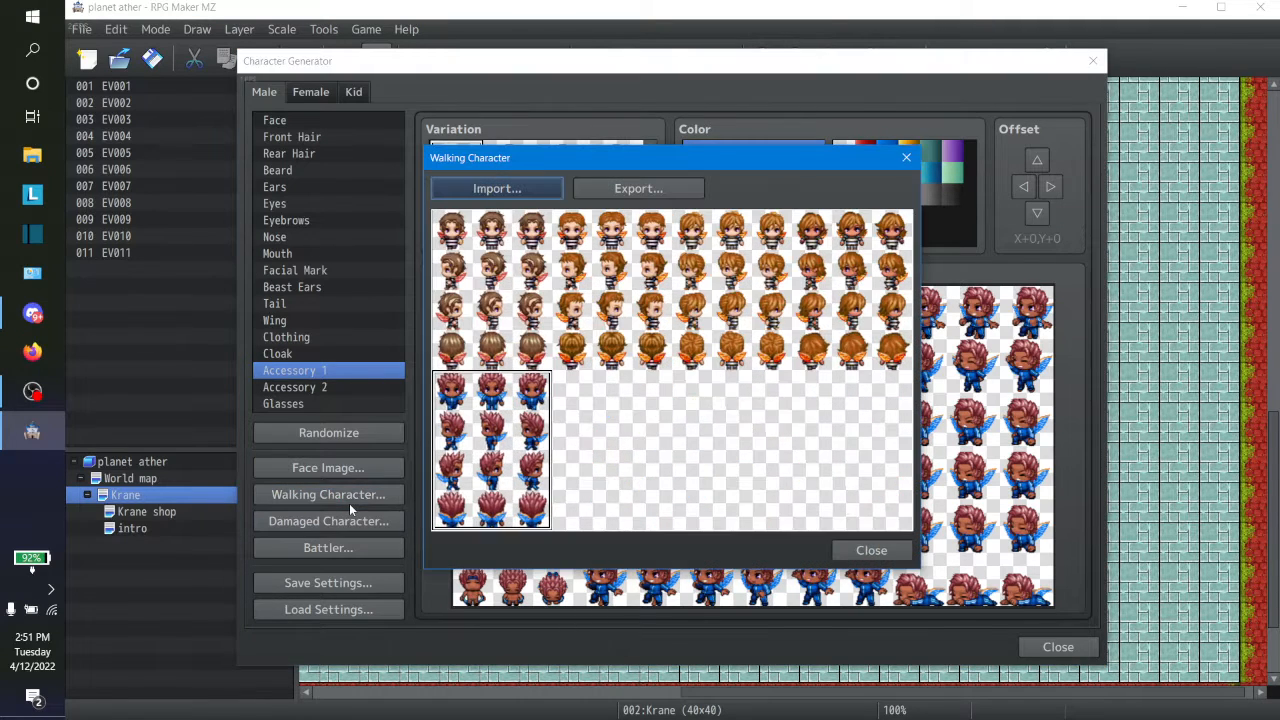
# Export the walking character sheet over the existing NPC male 1.png in the project's characters folder
pyautogui.click(658, 188)
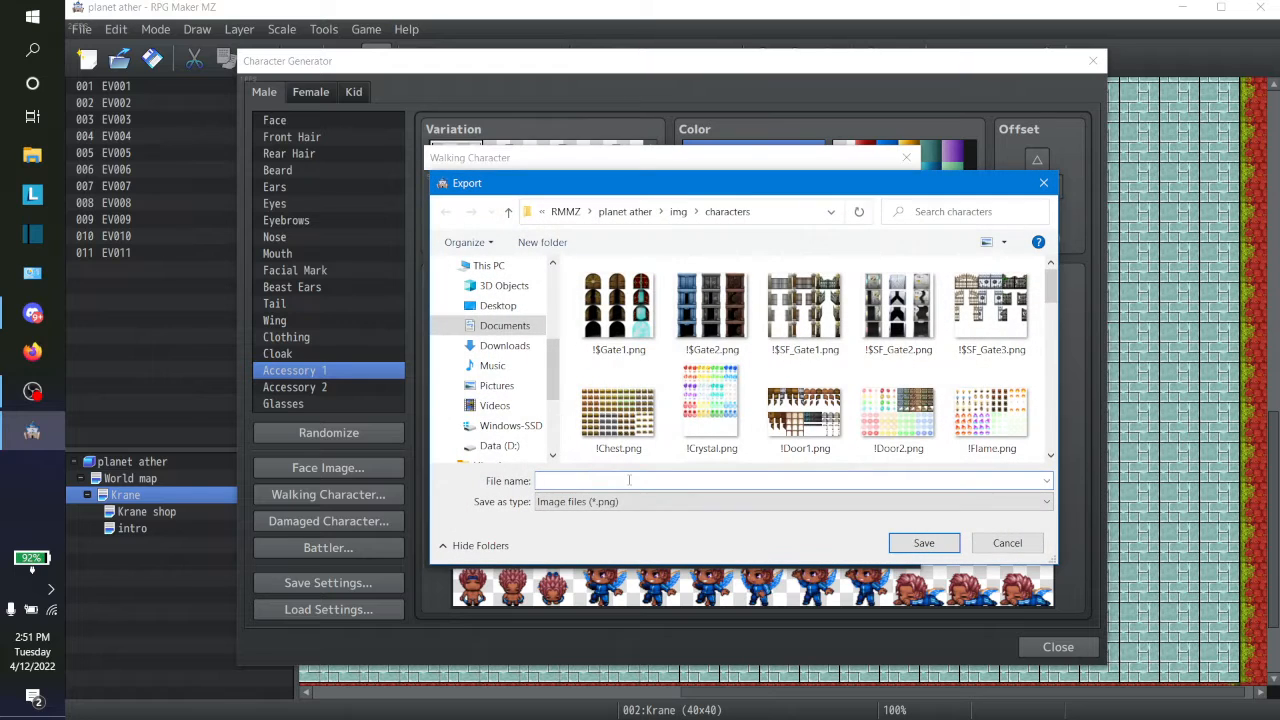
pyautogui.write('n')
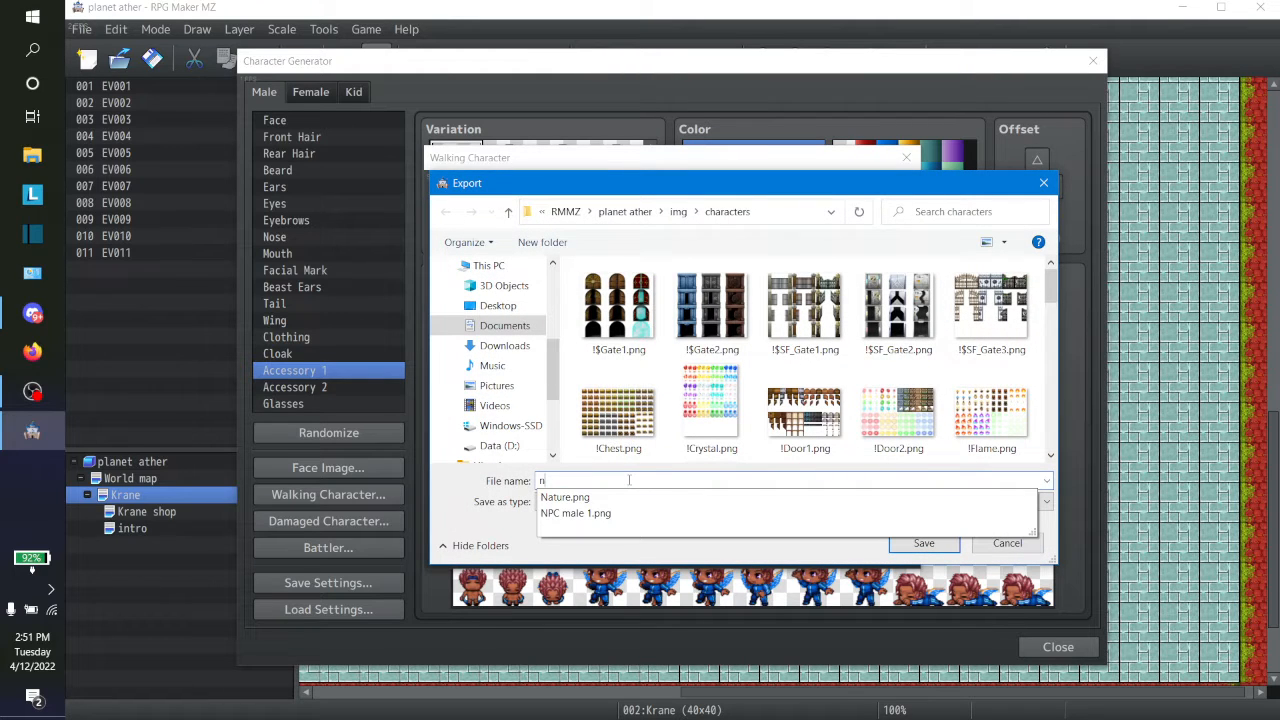
pyautogui.click(606, 513)
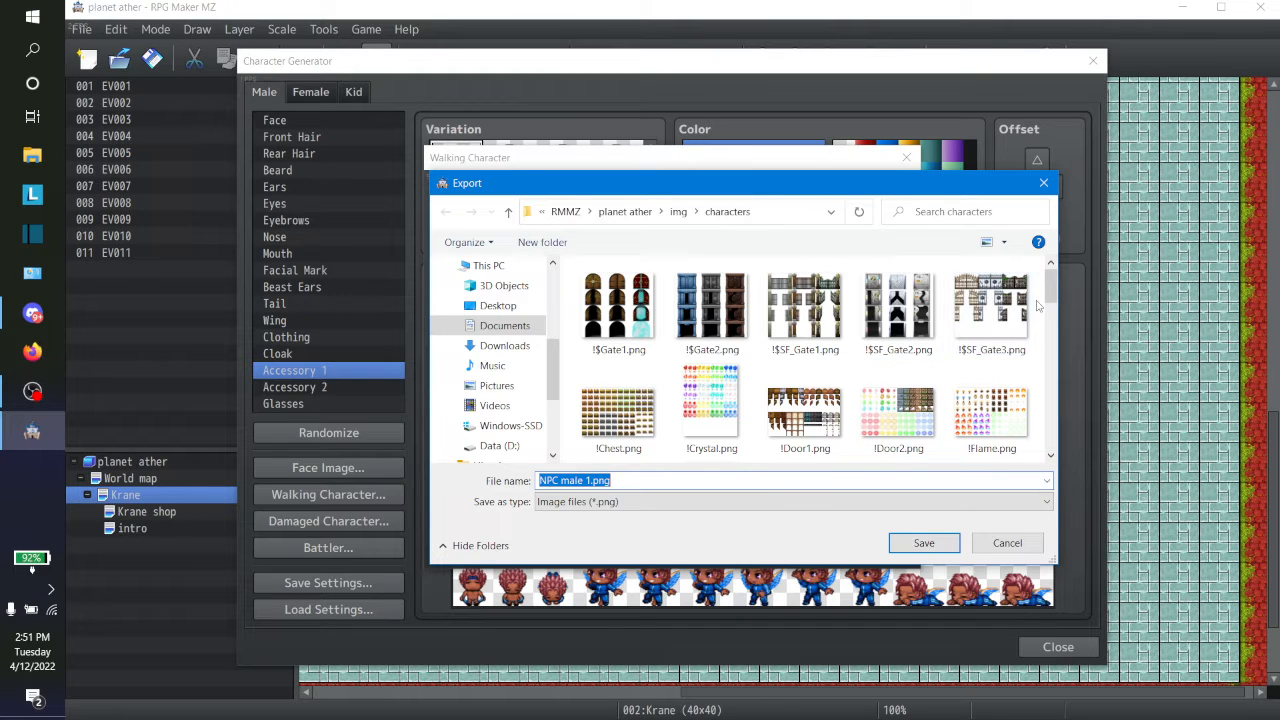
pyautogui.moveTo(1053, 288); pyautogui.dragTo(1049, 394)
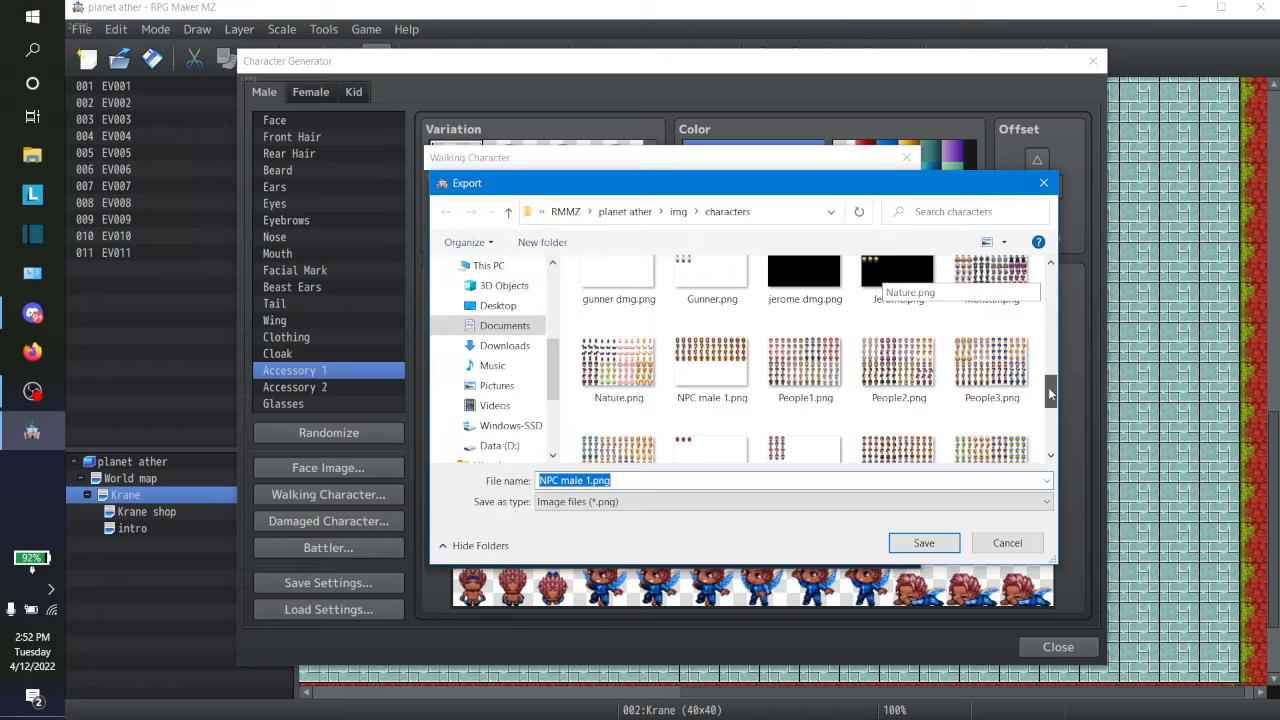
pyautogui.click(947, 547)
pyautogui.click(716, 369)
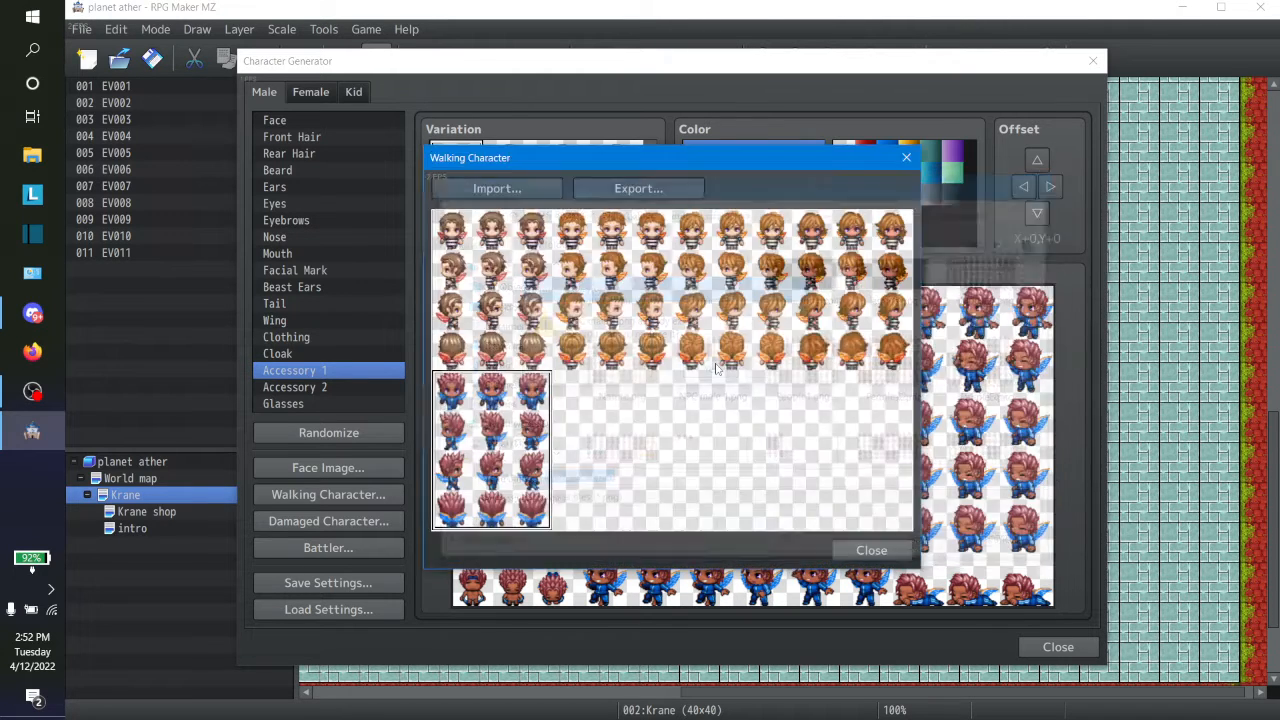
# Import NPC male 1.png as the walking character sheet and return to the Character Generator
pyautogui.click(606, 405)
pyautogui.press('Left')
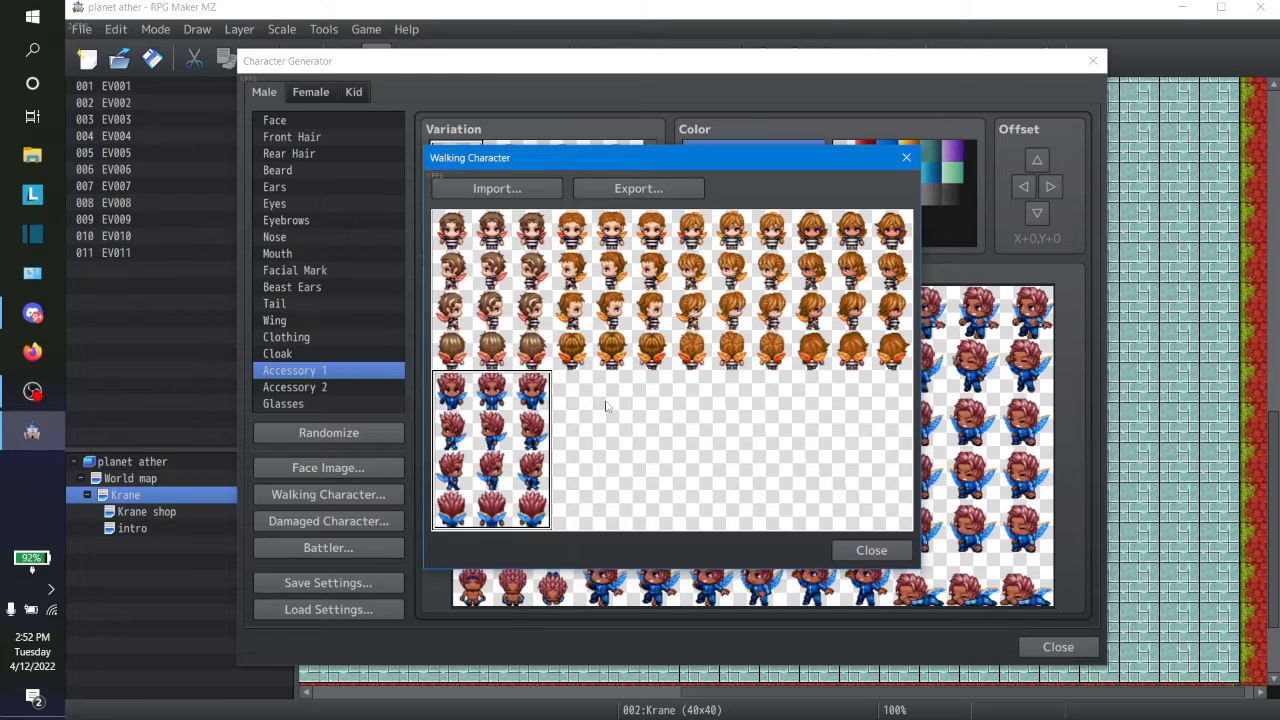
pyautogui.click(495, 186)
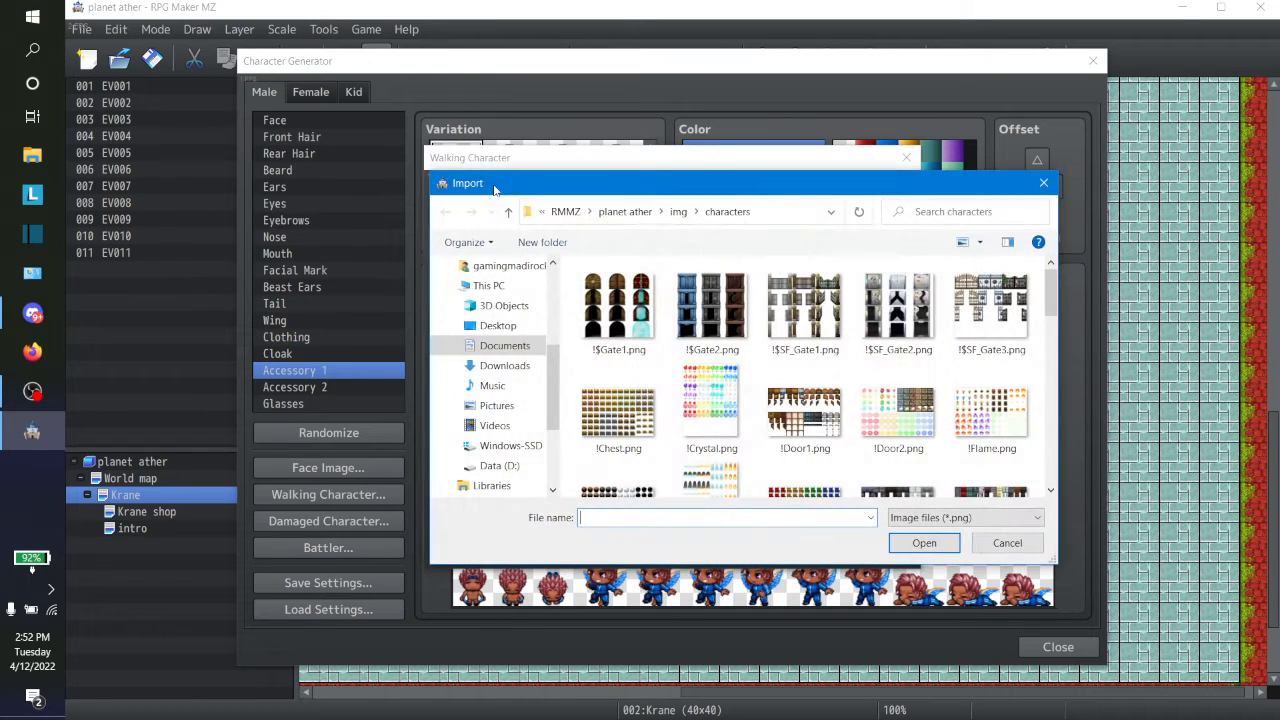
pyautogui.write('m')
pyautogui.write('op')
pyautogui.press('BackSpace')
pyautogui.press('BackSpace')
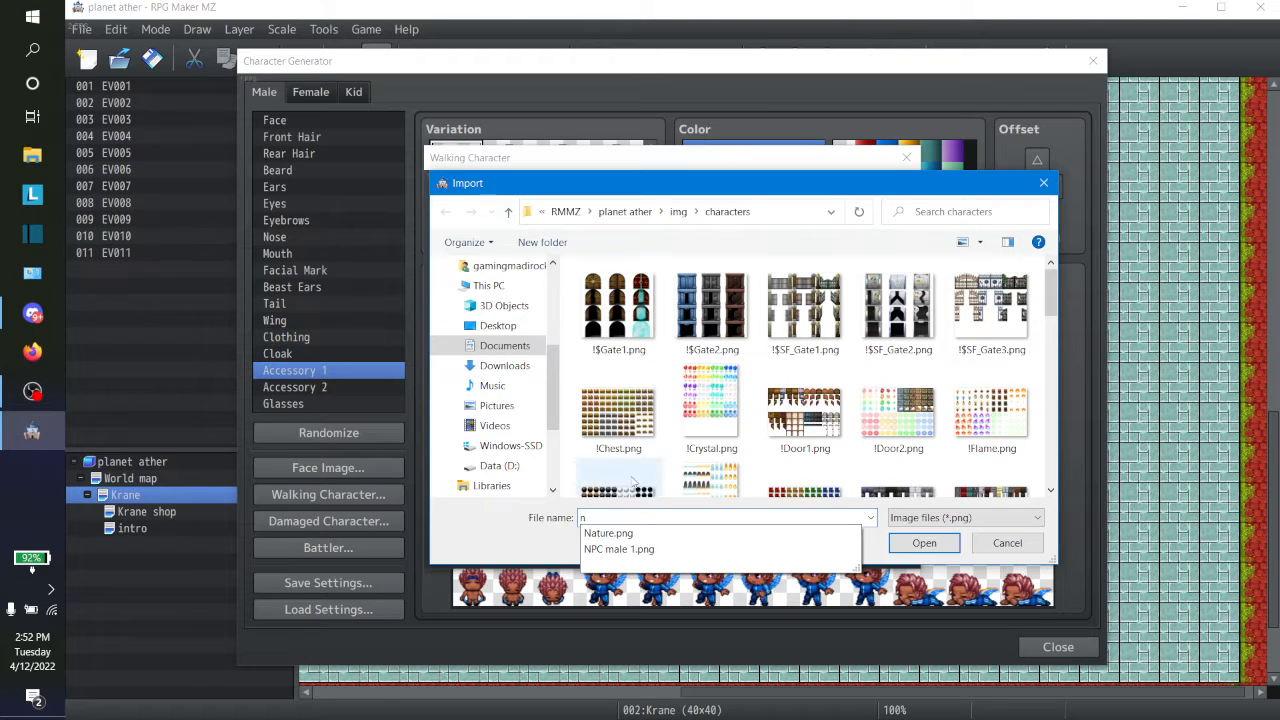
pyautogui.click(637, 550)
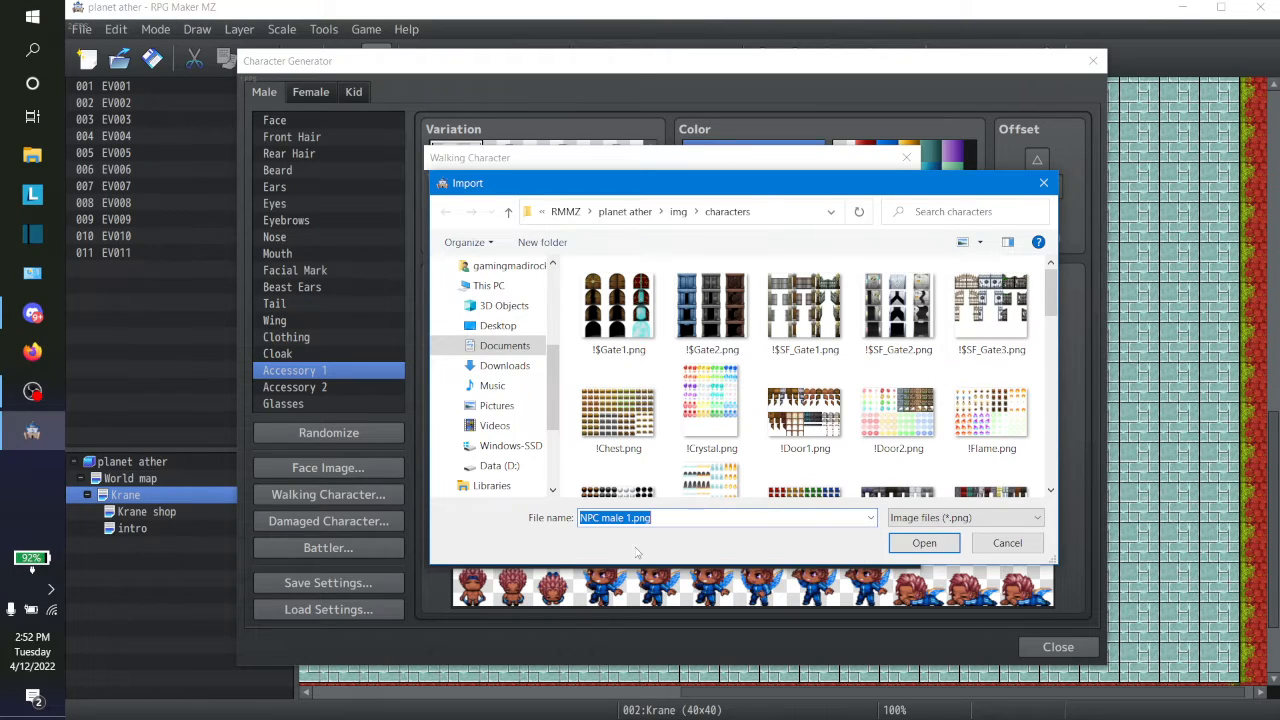
pyautogui.click(918, 543)
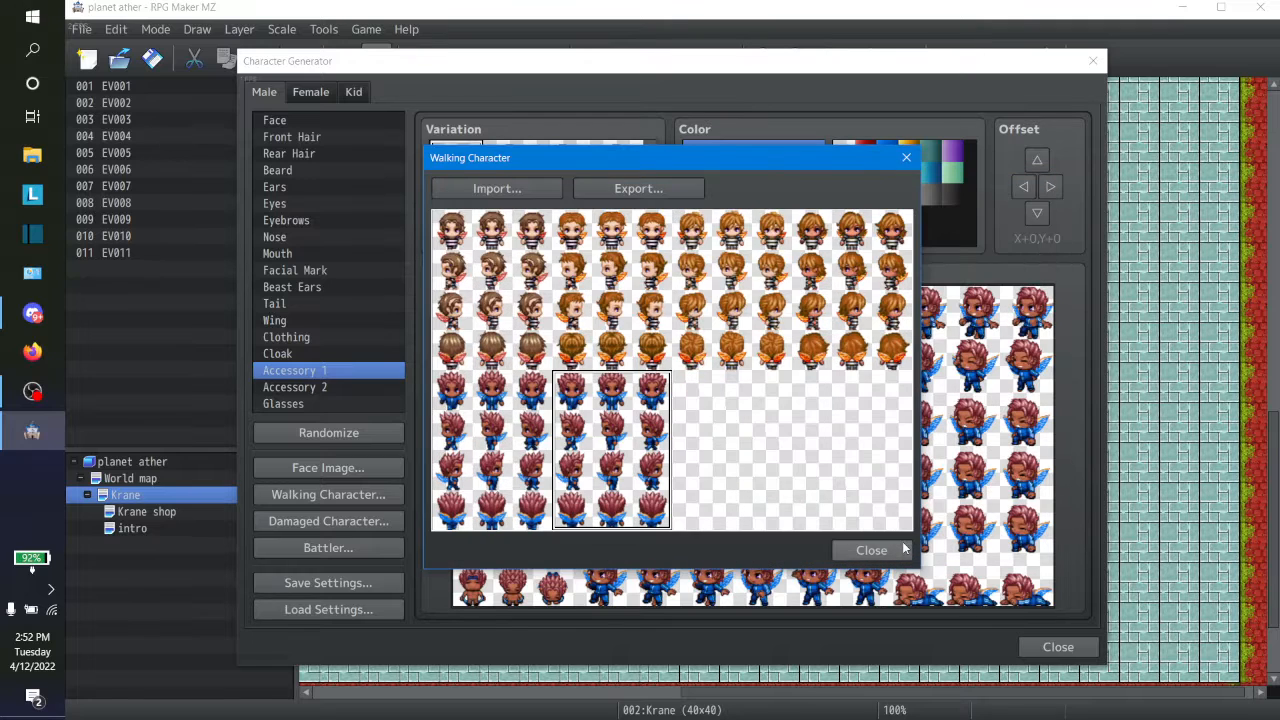
pyautogui.click(903, 549)
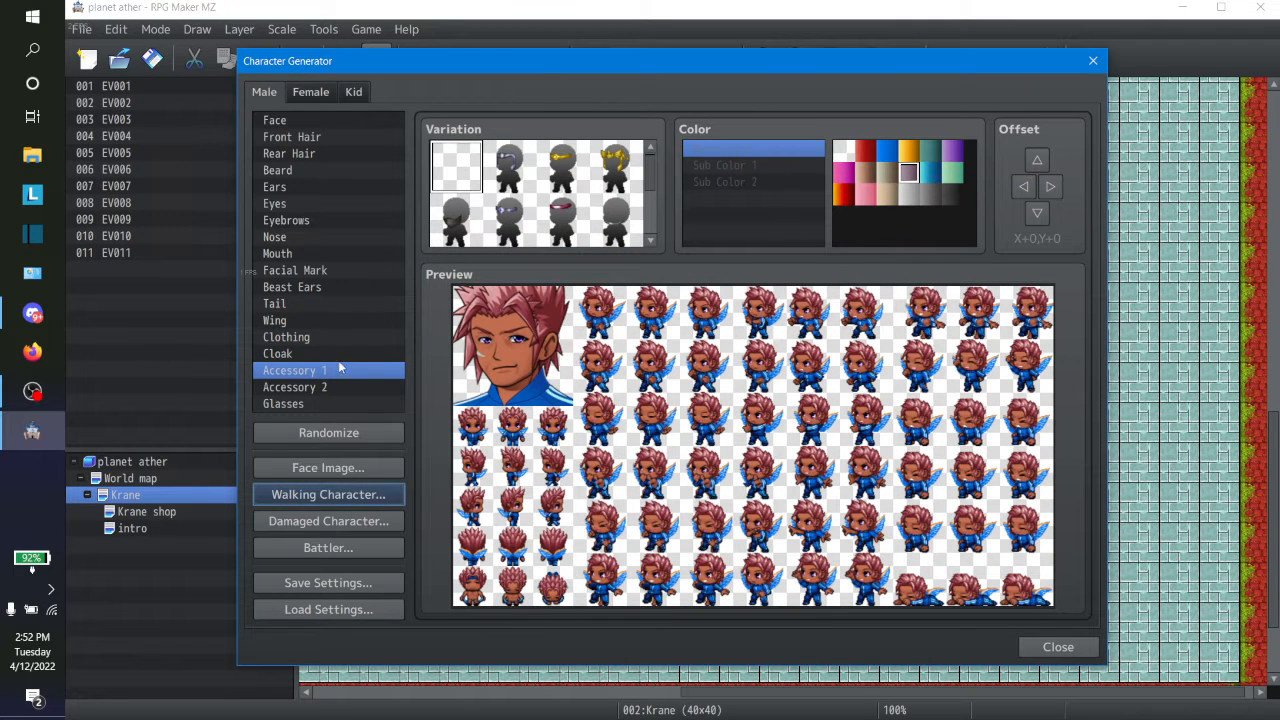
# Look through the male part categories from Facial Mark and Beast Ears to Wing and Clothing
pyautogui.click(307, 287)
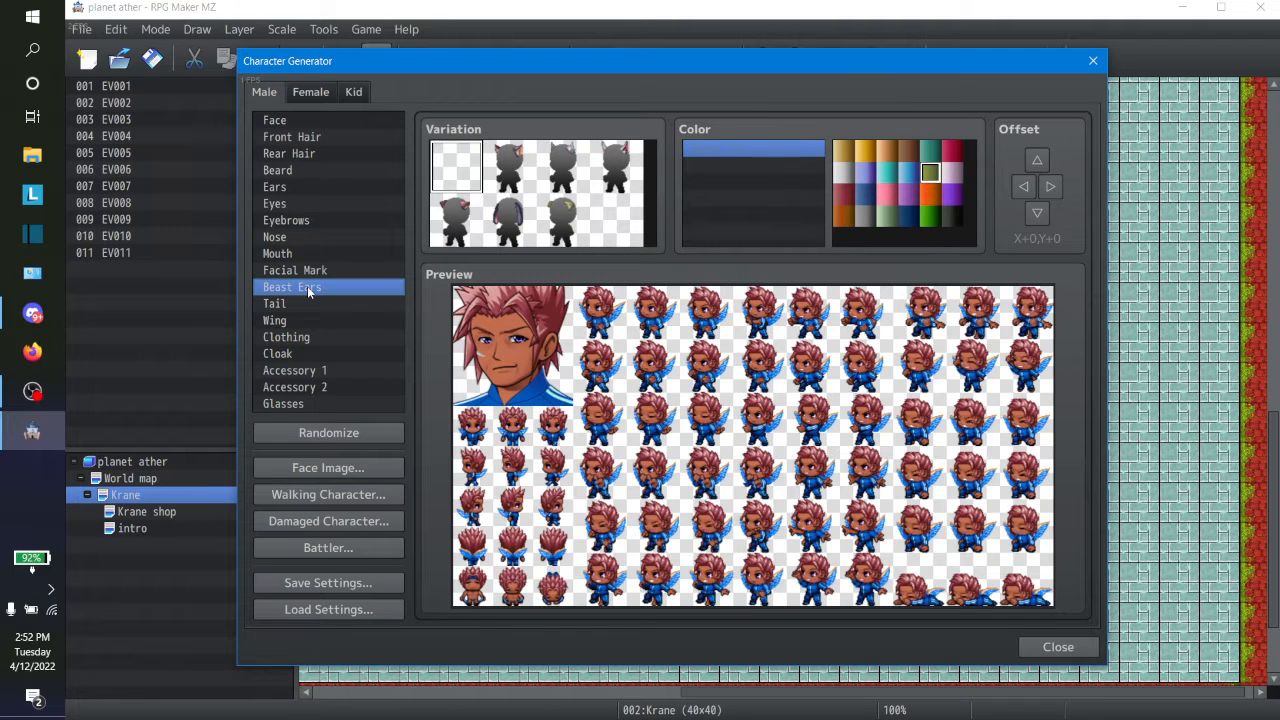
pyautogui.press('Up')
pyautogui.press('Down')
pyautogui.press('Up')
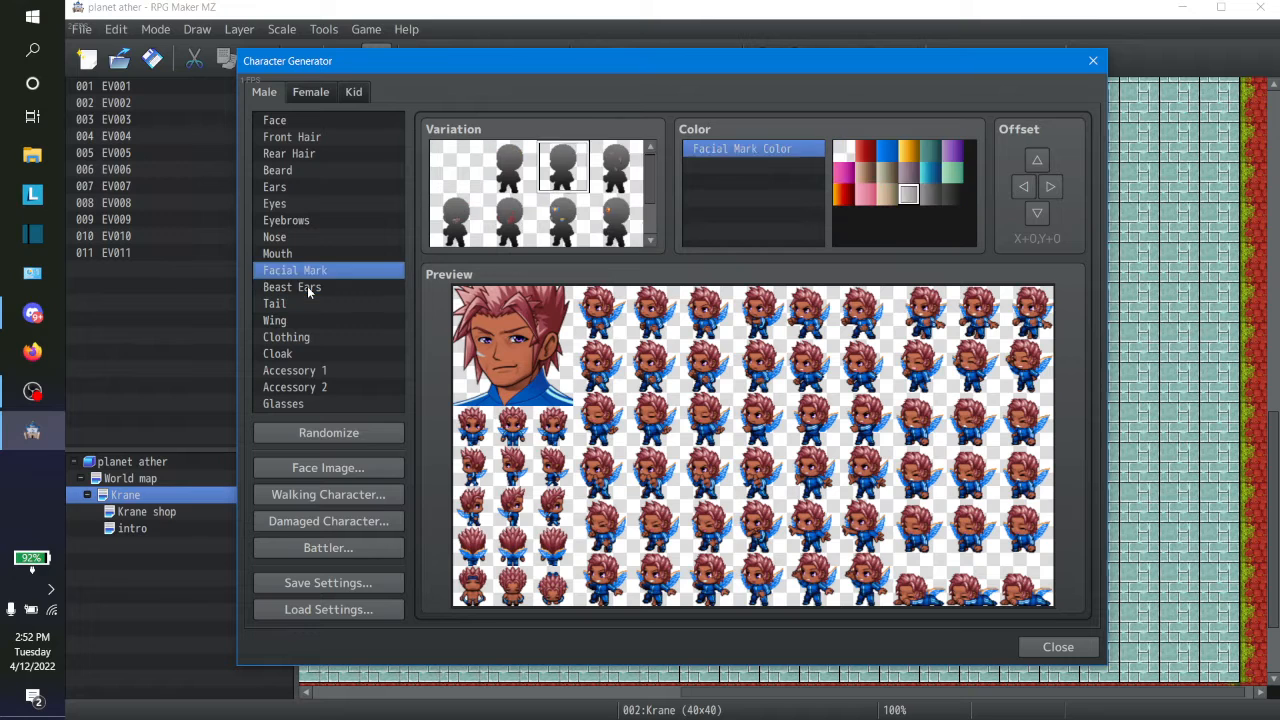
pyautogui.press('Down')
pyautogui.press('Down')
pyautogui.press('Down')
pyautogui.press('Down')
pyautogui.press('Down')
pyautogui.press('Up')
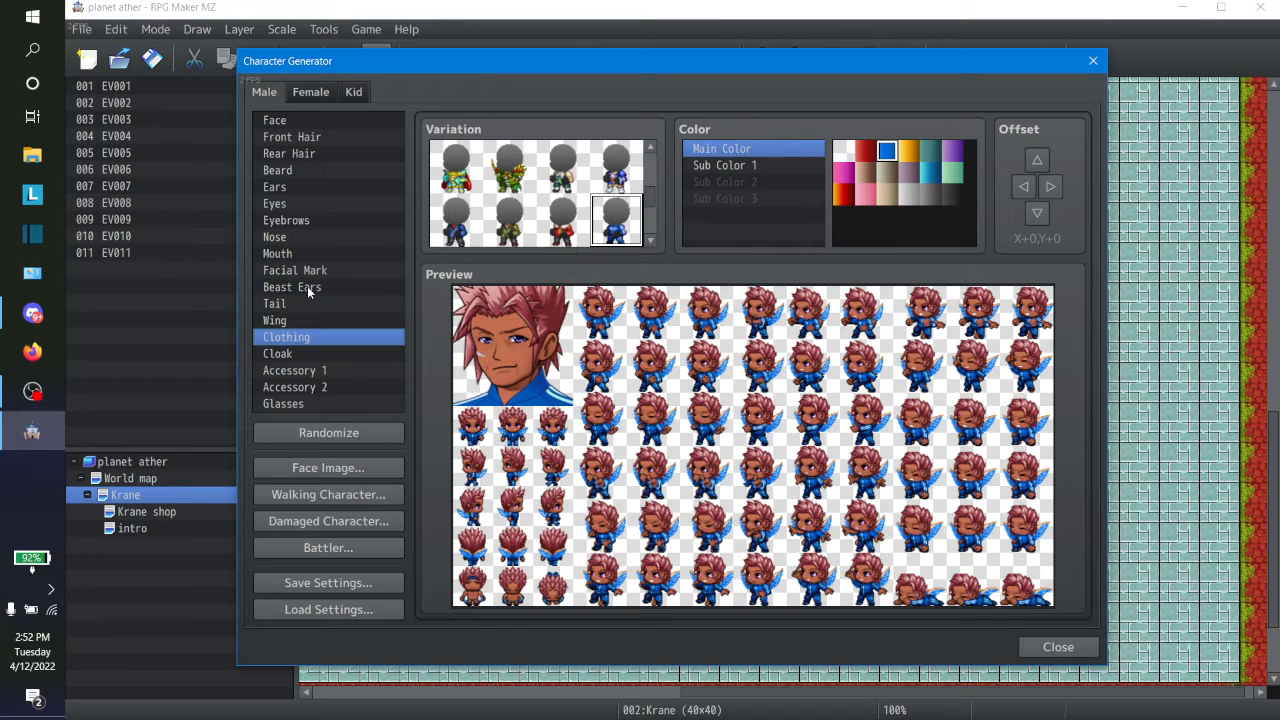
pyautogui.press('Up')
pyautogui.press('Down')
pyautogui.press('Up')
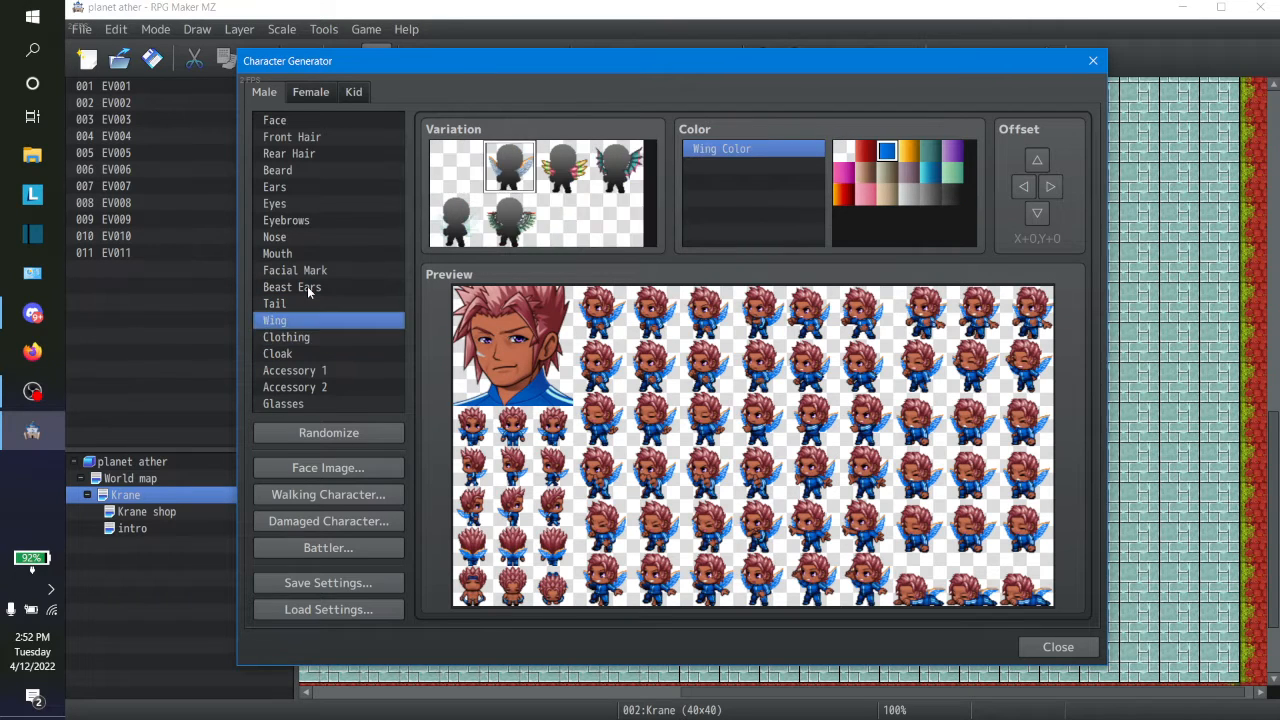
pyautogui.press('Down')
# Preview the armored, caped and scarfed clothing variations on the male character
pyautogui.click(463, 183)
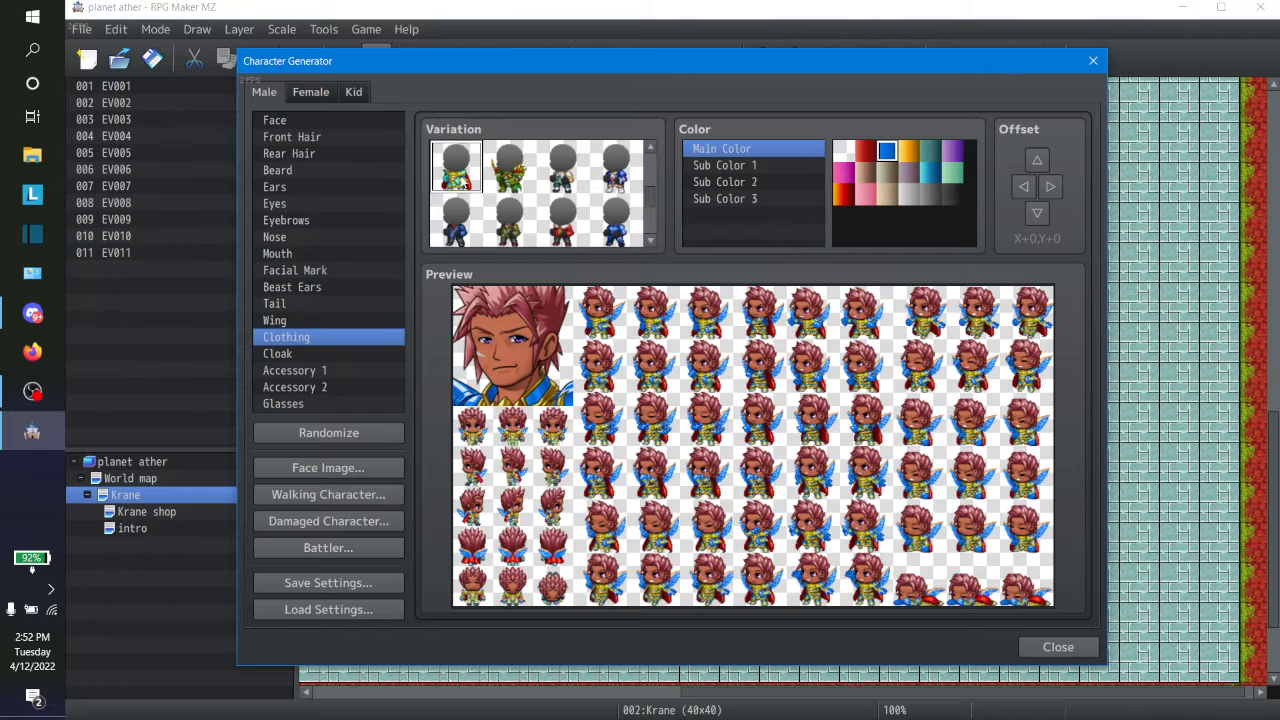
pyautogui.press('Right')
pyautogui.press('Right')
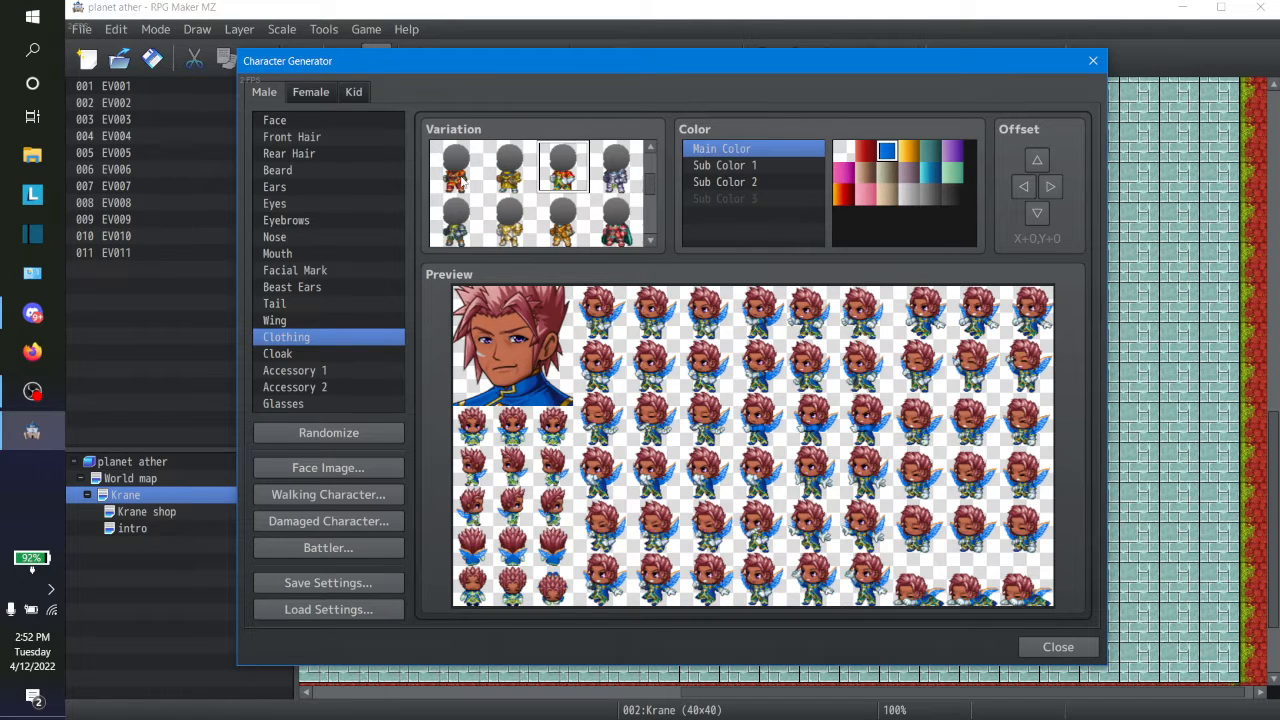
pyautogui.press('Down')
pyautogui.press('Down')
pyautogui.press('Down')
pyautogui.press('Down')
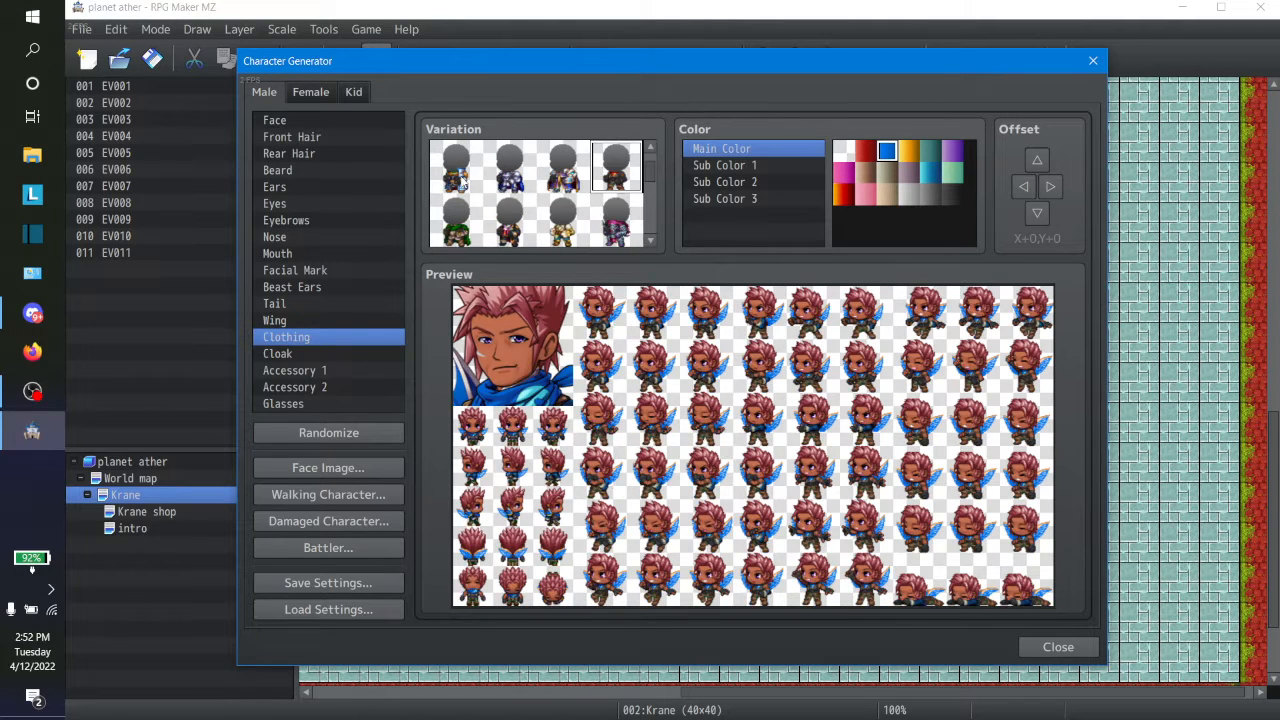
pyautogui.press('Right')
pyautogui.press('Down')
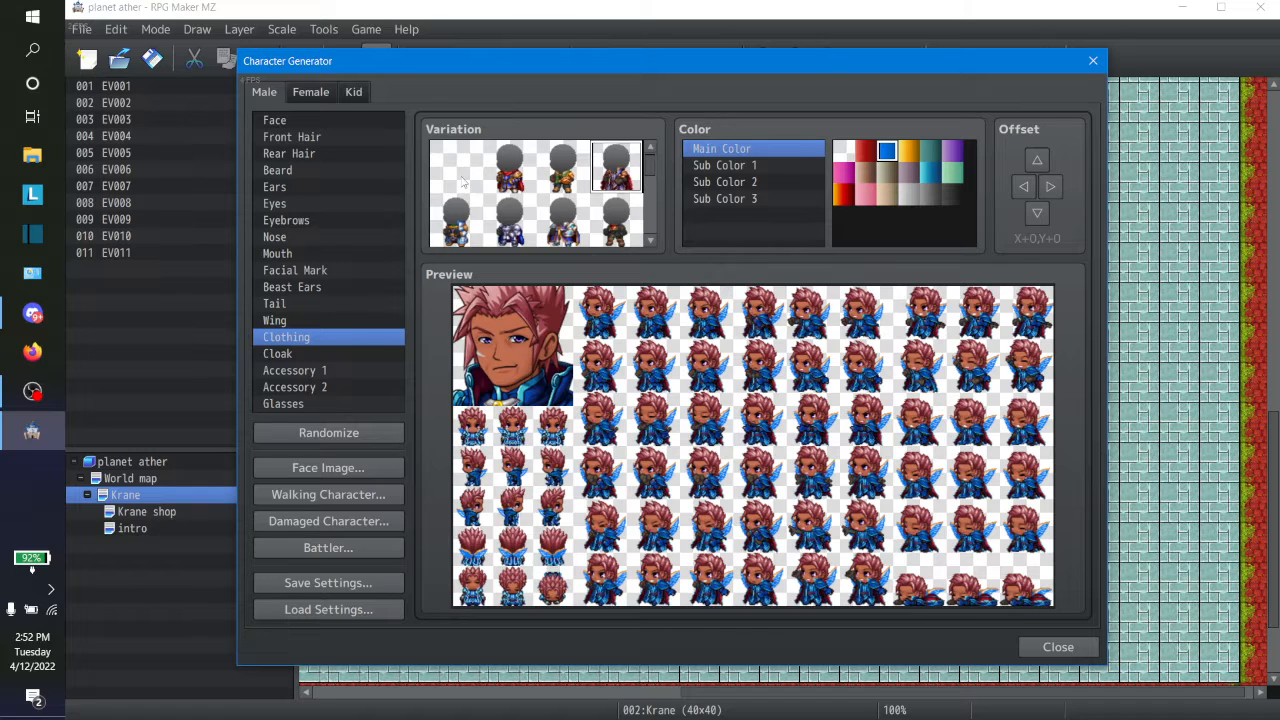
pyautogui.press('Left')
pyautogui.press('Left')
pyautogui.press('Right')
pyautogui.press('Right')
pyautogui.press('Down')
pyautogui.press('Down')
pyautogui.press('Down')
pyautogui.press('Down')
pyautogui.press('Down')
pyautogui.press('Down')
pyautogui.press('Down')
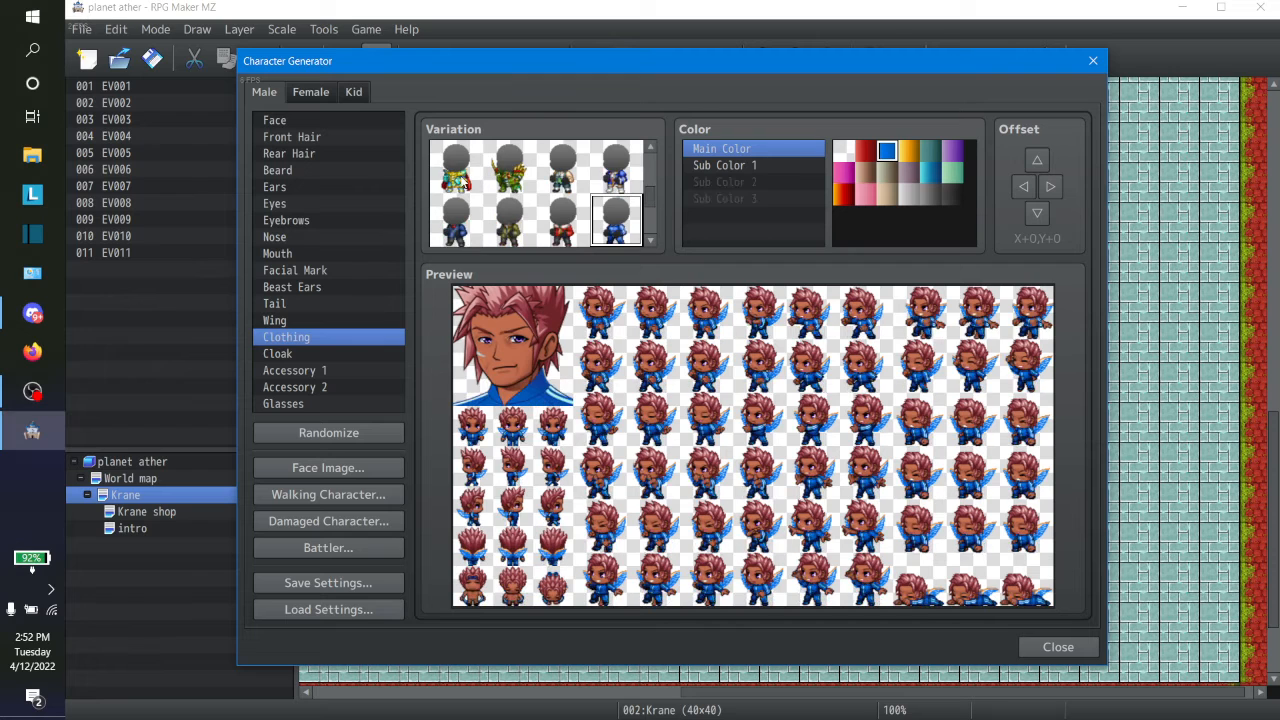
# Preview the modern clothing variations, including the suit, striped shirt and open jacket outfits
pyautogui.press('Down')
pyautogui.press('Down')
pyautogui.press('Down')
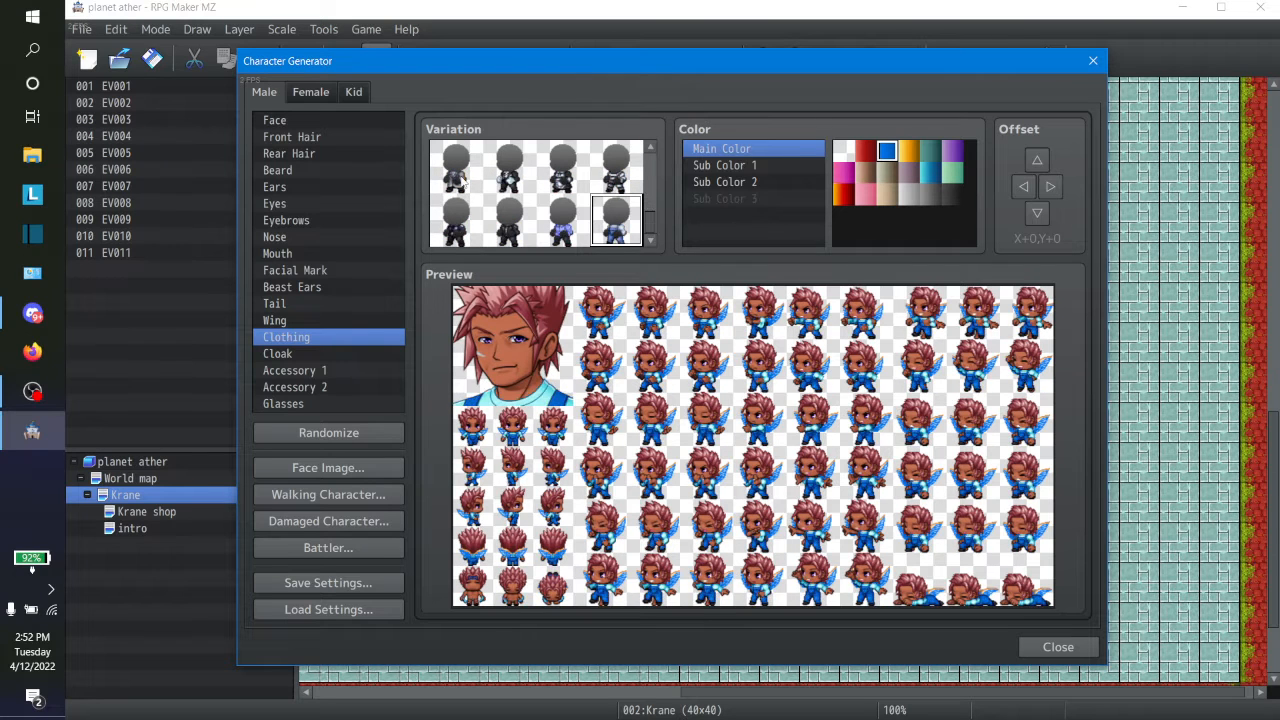
pyautogui.press('Left')
pyautogui.press('Left')
pyautogui.press('Left')
pyautogui.press('Left')
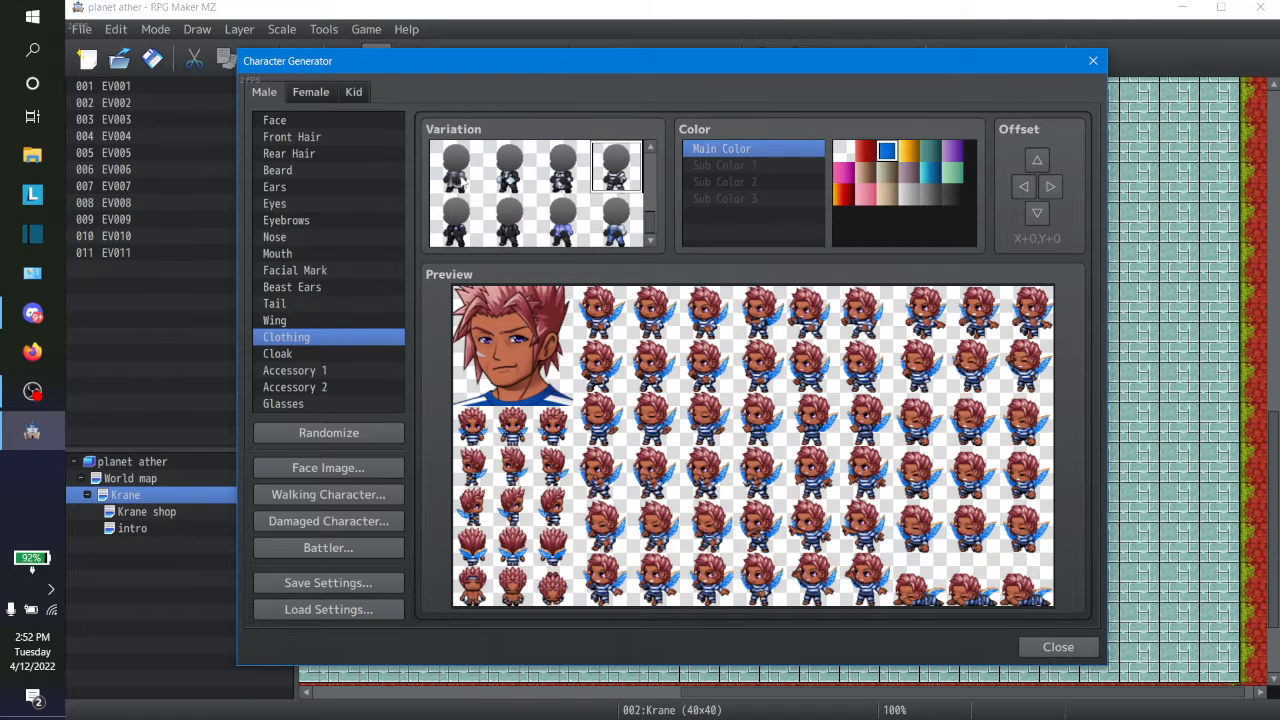
pyautogui.press('Down')
pyautogui.press('Left')
pyautogui.press('Left')
pyautogui.press('Left')
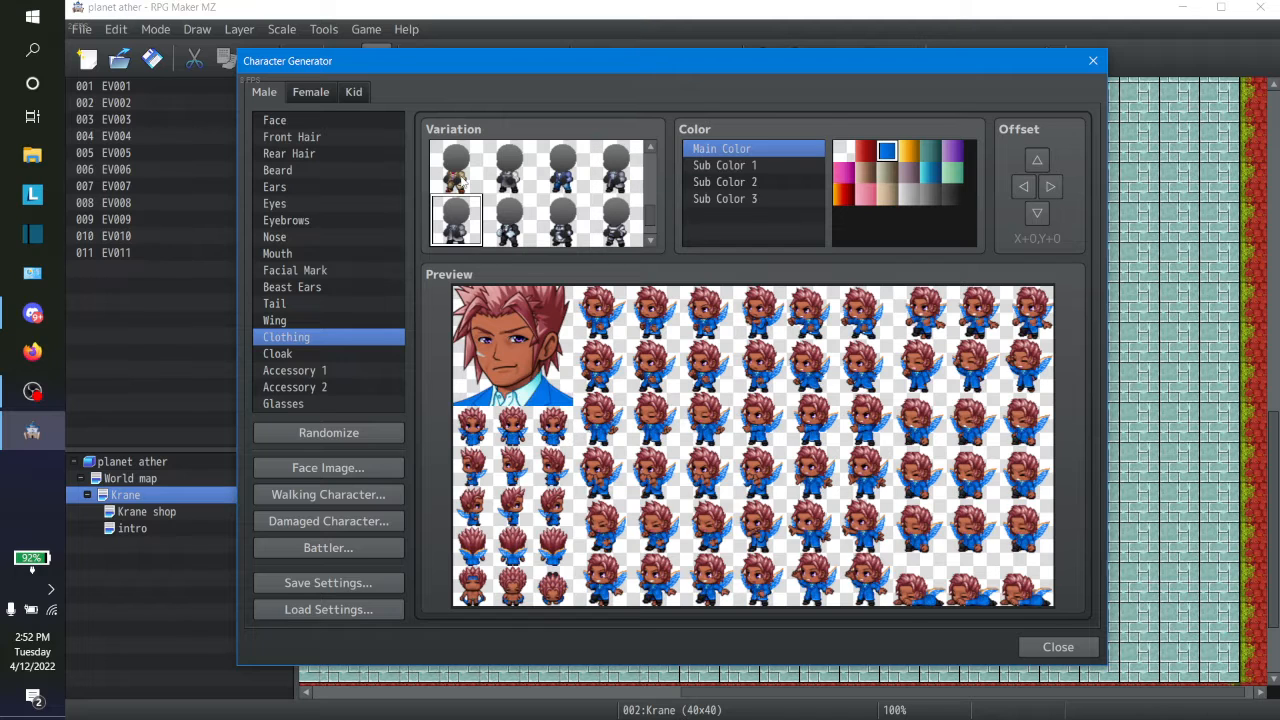
pyautogui.press('Up')
pyautogui.press('Right')
pyautogui.press('Right')
pyautogui.press('Right')
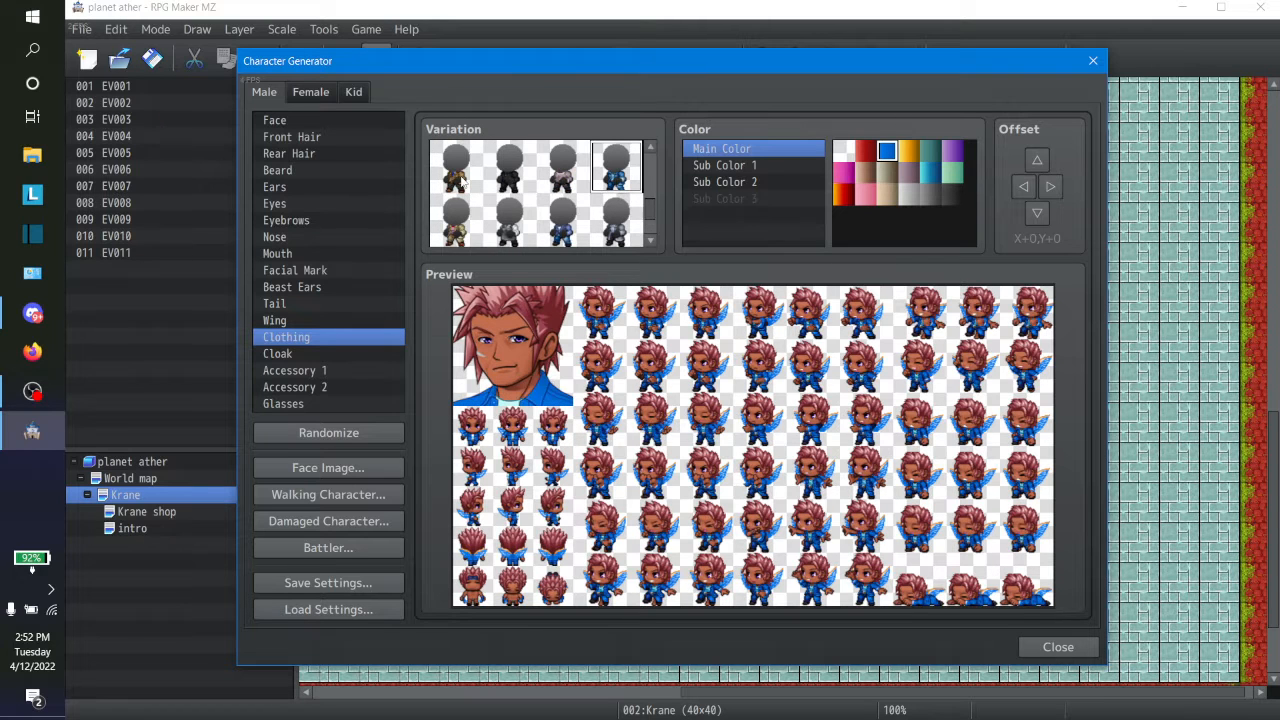
pyautogui.press('Left')
pyautogui.press('Left')
pyautogui.press('Left')
pyautogui.press('Right')
pyautogui.press('Right')
pyautogui.press('Right')
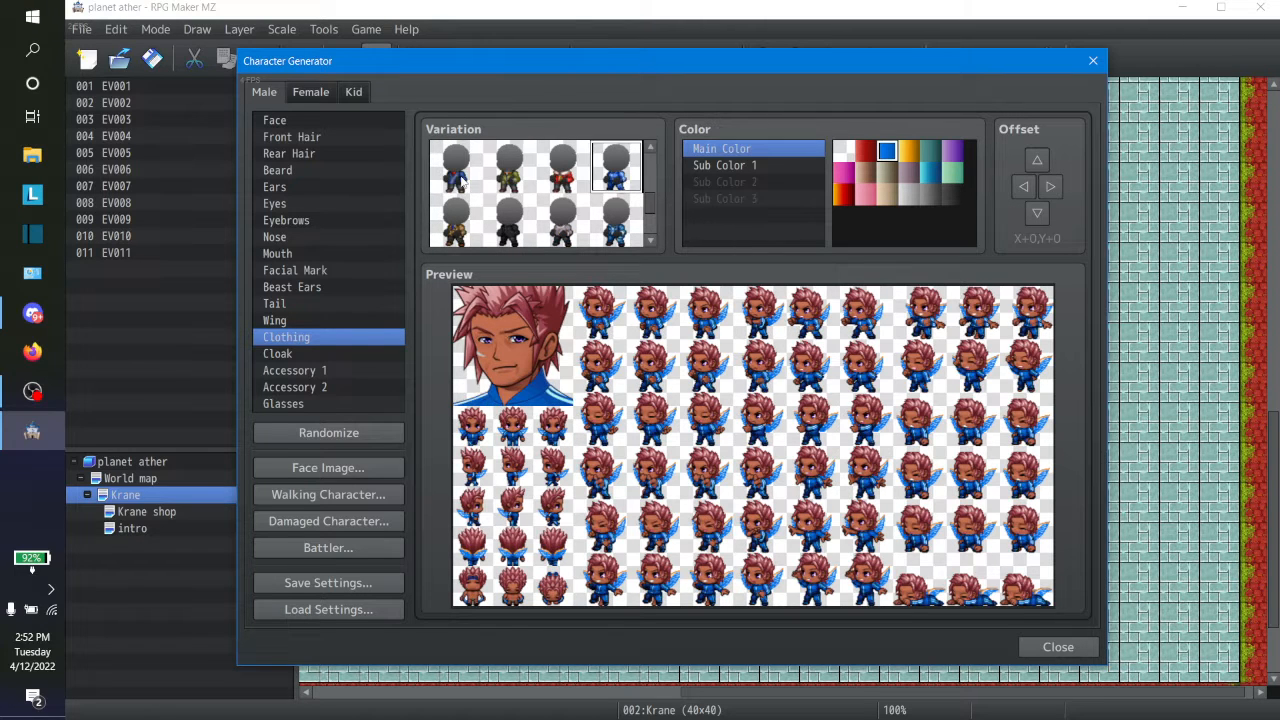
# Preview the clothing variations around the blue tracksuit, including the hooded, fur-collared and blue-scarfed outfits
pyautogui.press('Left')
pyautogui.press('Left')
pyautogui.press('Left')
pyautogui.press('Right')
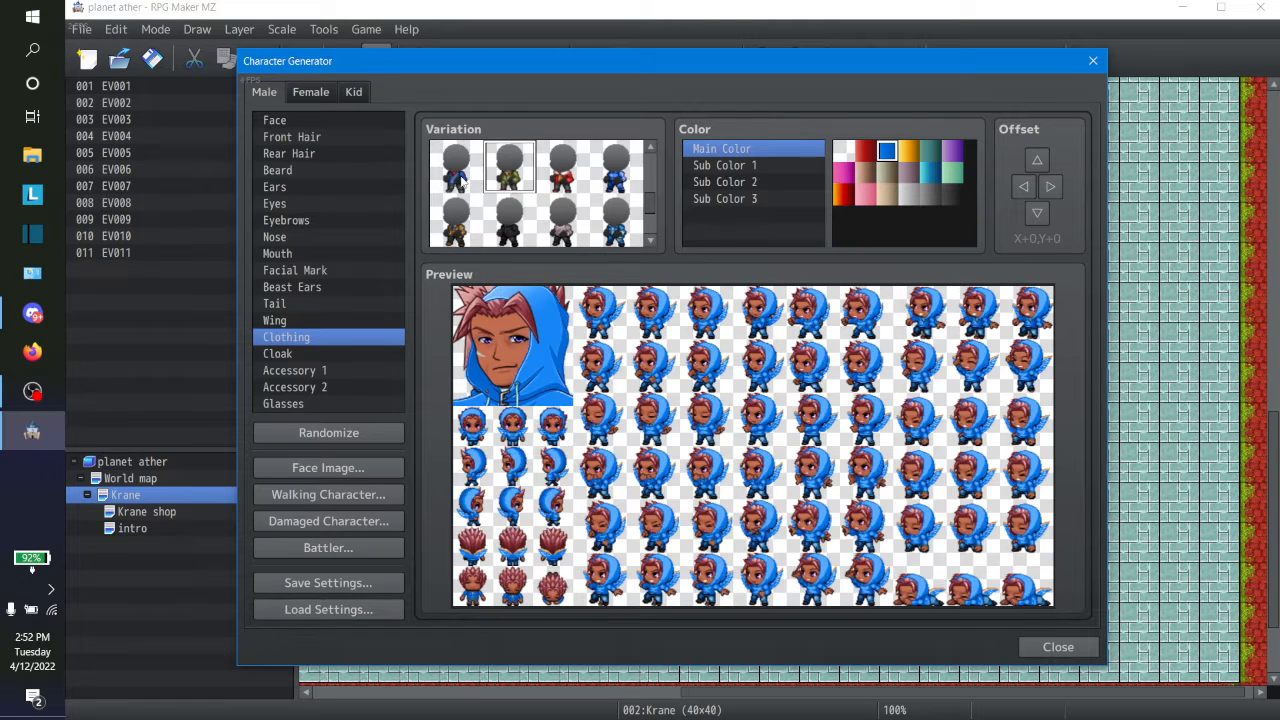
pyautogui.press('Right')
pyautogui.press('Left')
pyautogui.press('Right')
pyautogui.press('Right')
pyautogui.press('Left')
pyautogui.press('Left')
pyautogui.press('Left')
pyautogui.press('Down')
pyautogui.press('Up')
pyautogui.press('Right')
pyautogui.press('Right')
pyautogui.press('Right')
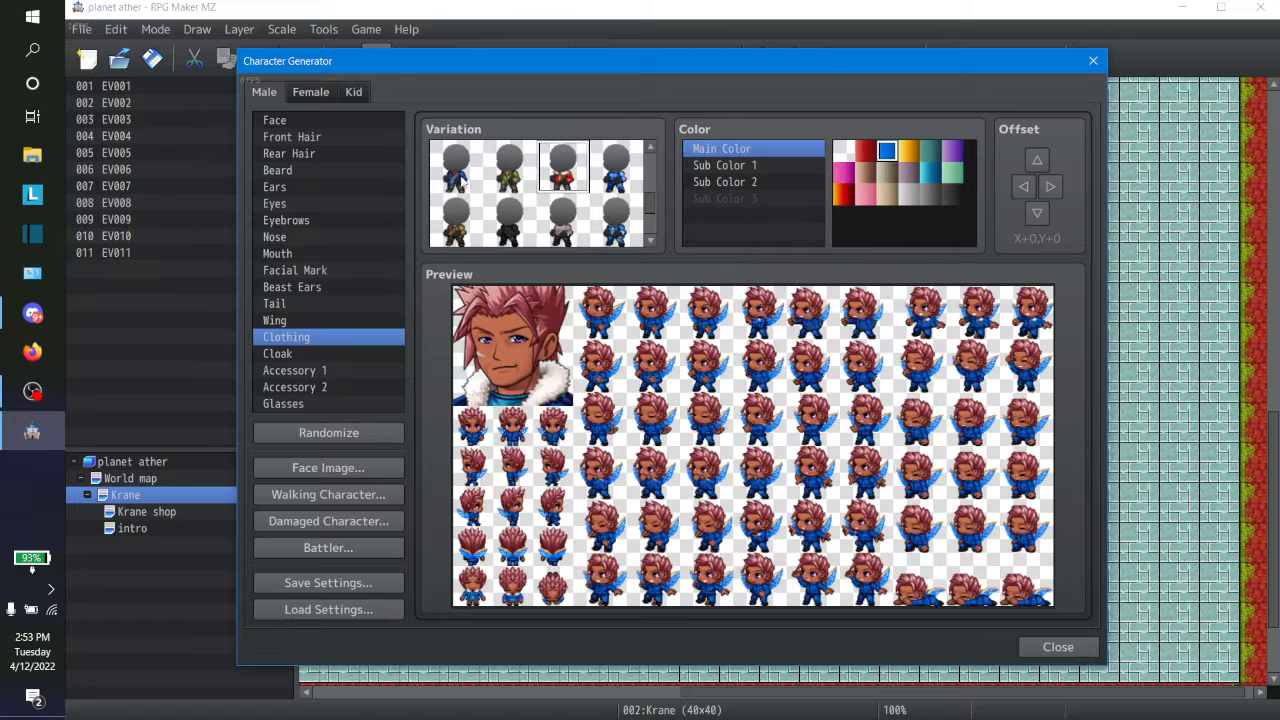
pyautogui.press('Left')
pyautogui.press('Left')
pyautogui.press('Up')
pyautogui.press('Right')
pyautogui.press('Right')
pyautogui.press('Right')
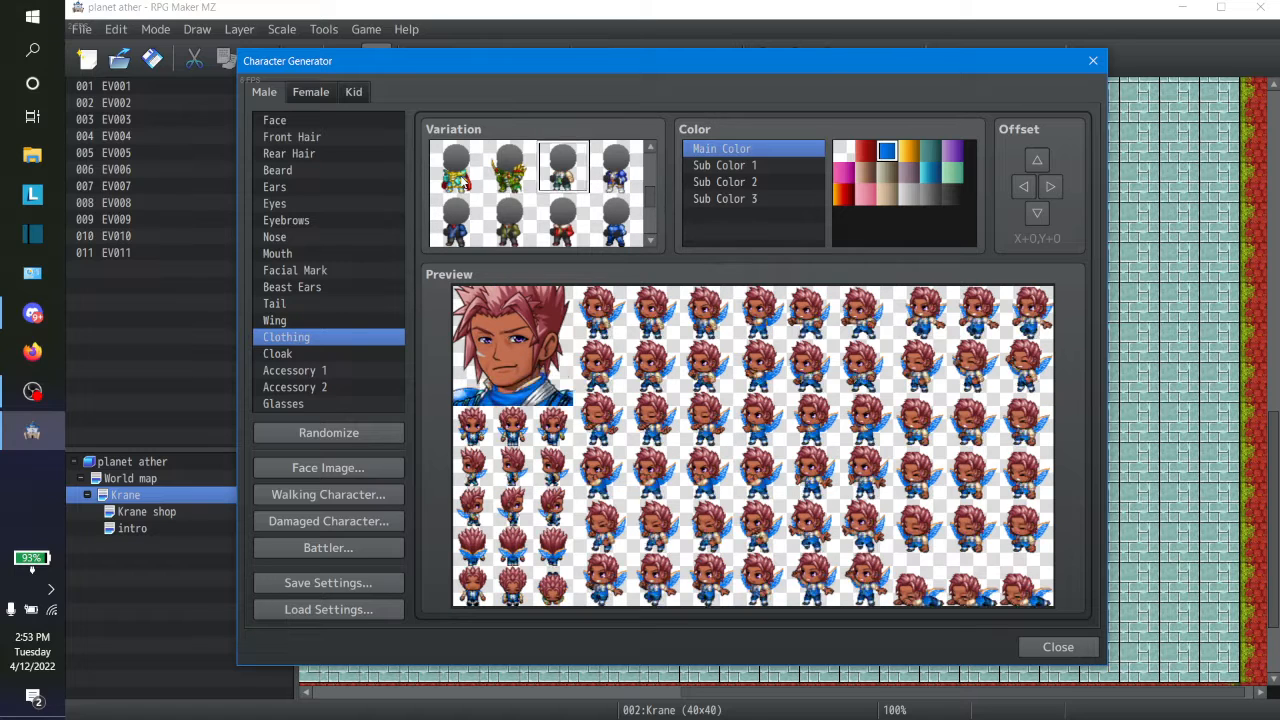
# Compare the hooded outfit with its neighbouring clothing variations and dress the character in the fur-collared blue jacket
pyautogui.press('Right')
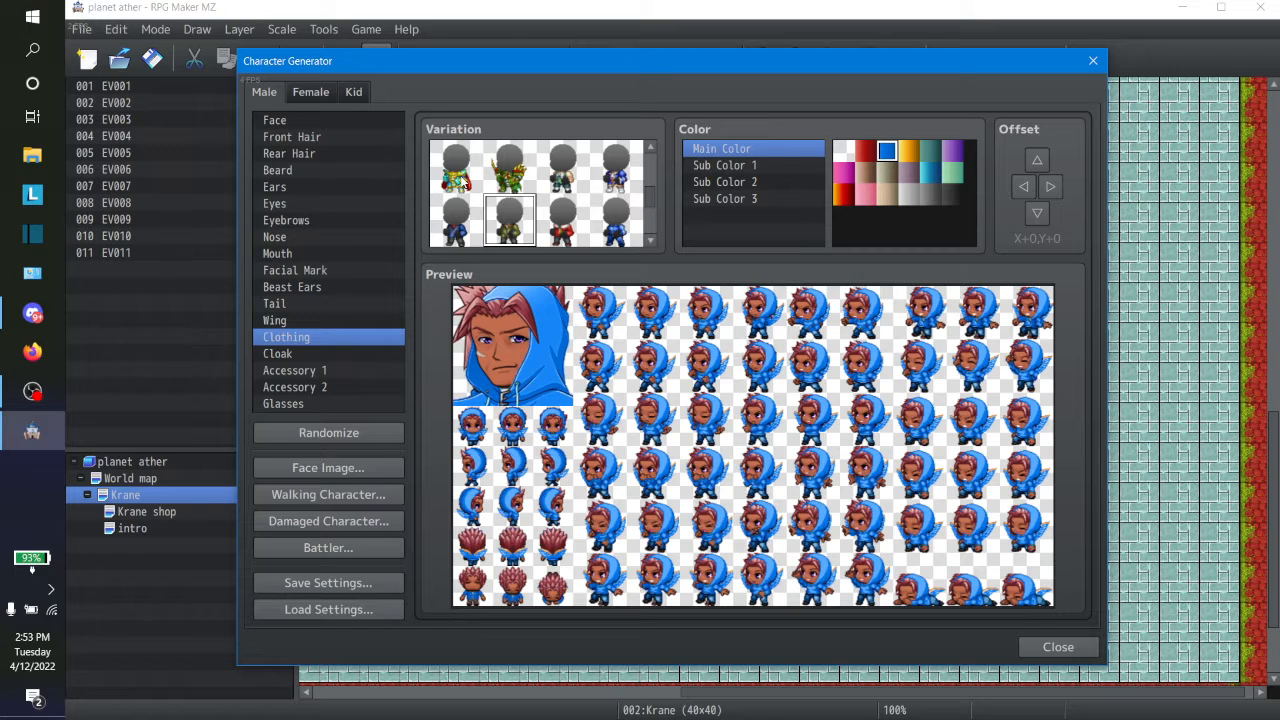
pyautogui.press('Left')
pyautogui.press('Right')
pyautogui.press('Left')
pyautogui.press('Right')
pyautogui.press('Left')
pyautogui.press('Right')
pyautogui.press('Right')
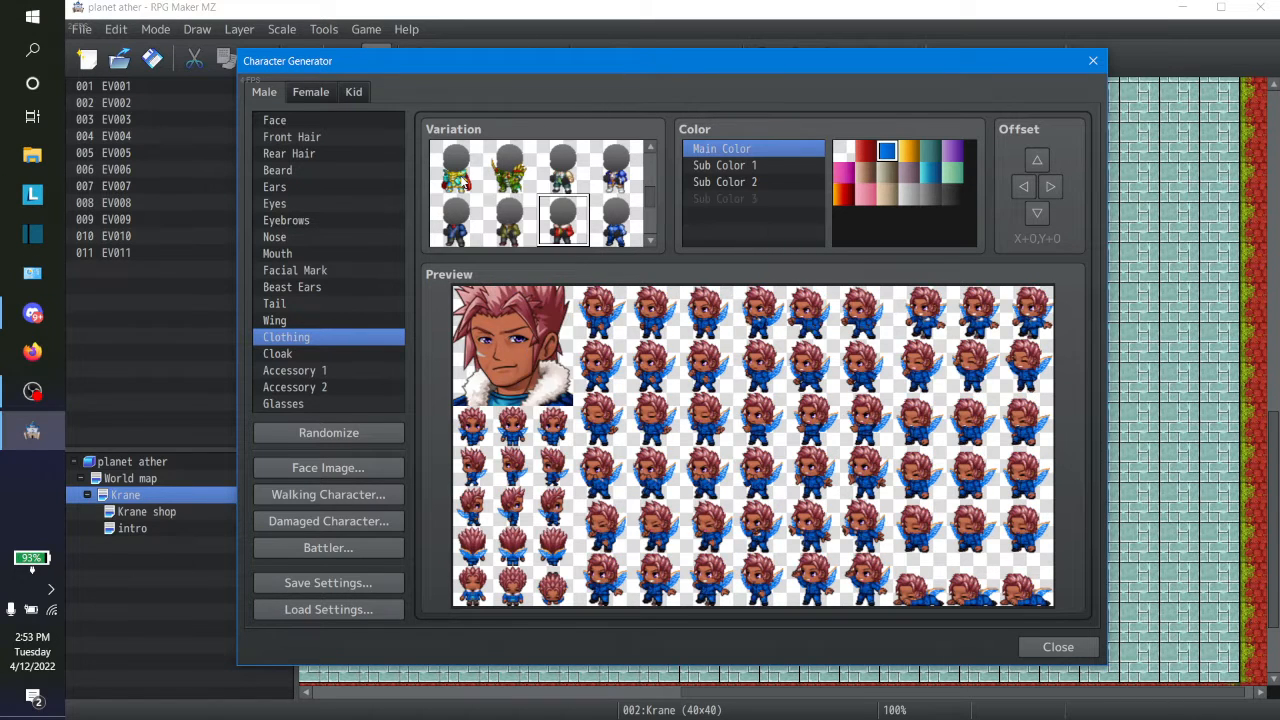
pyautogui.press('Left')
pyautogui.press('Right')
pyautogui.press('Left')
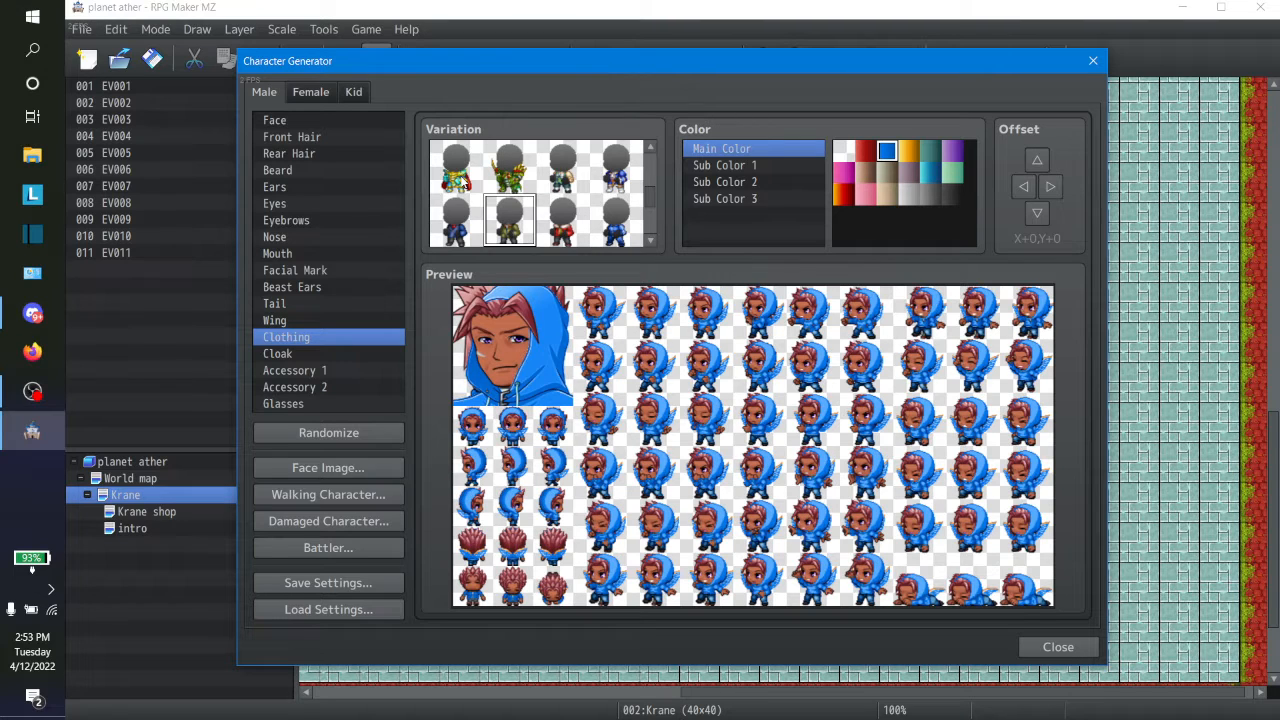
pyautogui.press('Right')
pyautogui.press('Left')
pyautogui.press('Right')
pyautogui.press('Right')
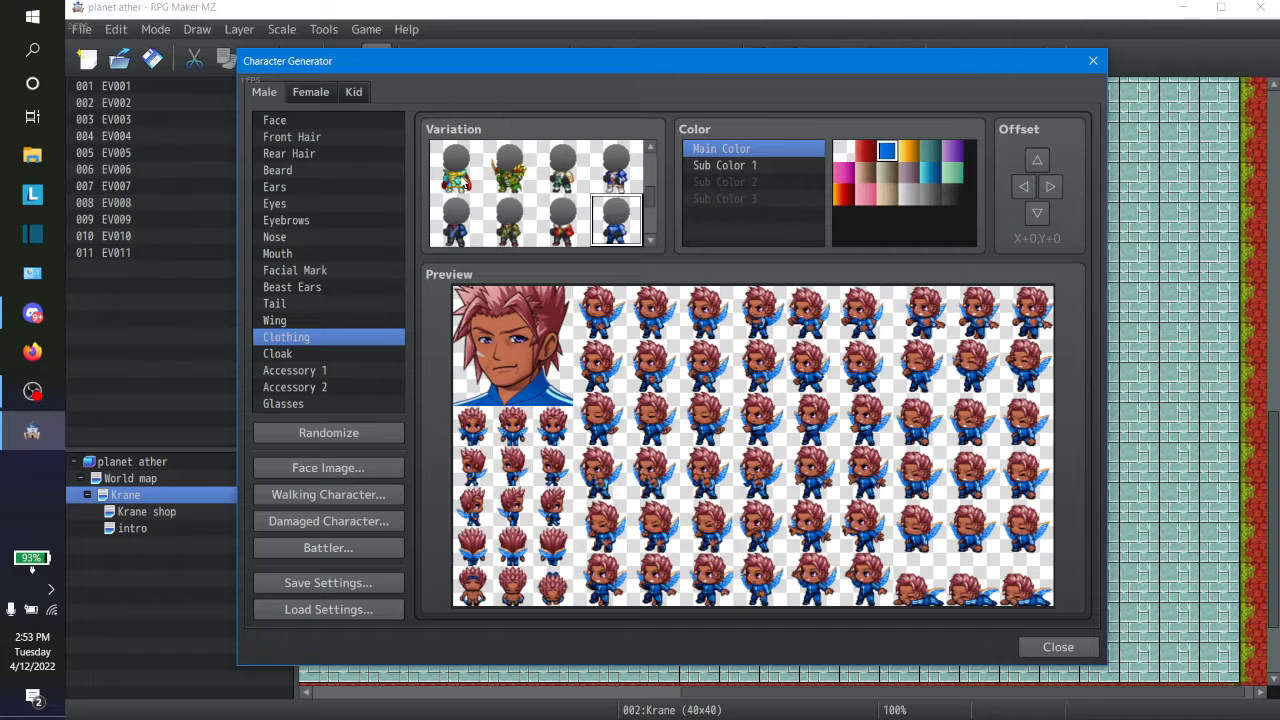
pyautogui.press('Right')
pyautogui.press('Left')
pyautogui.press('Left')
pyautogui.press('Left')
pyautogui.press('Right')
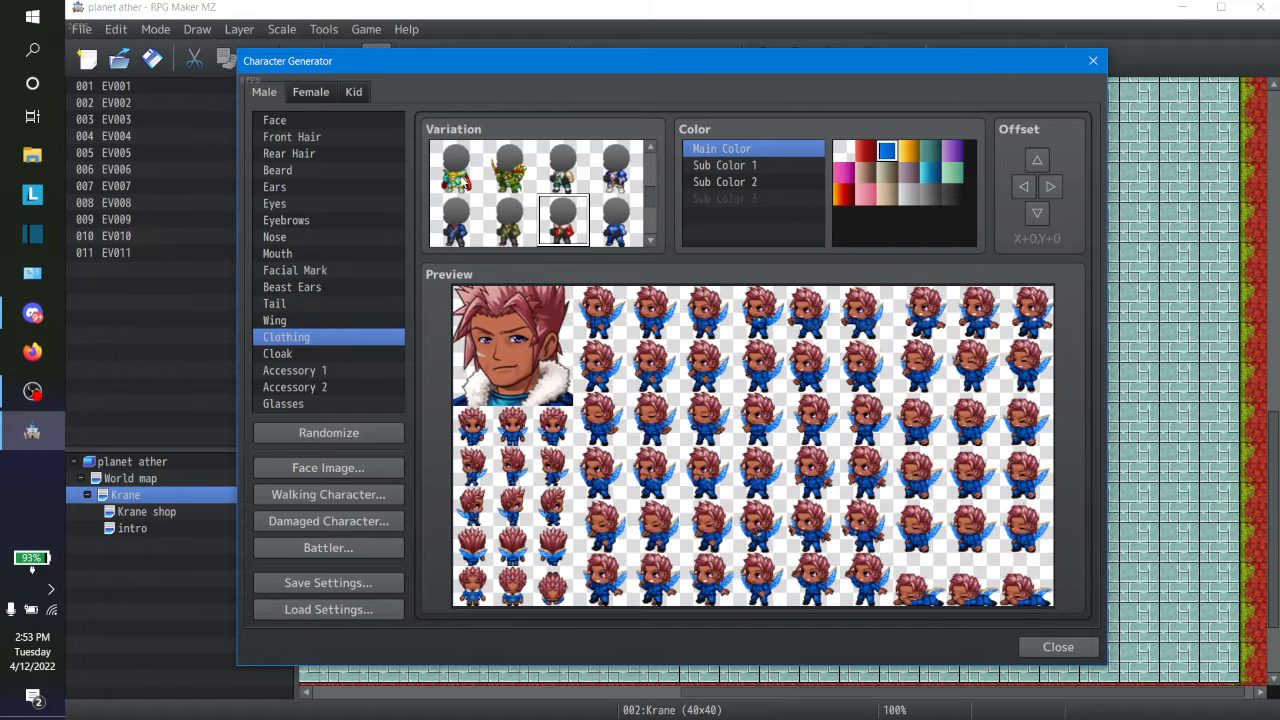
pyautogui.press('Left')
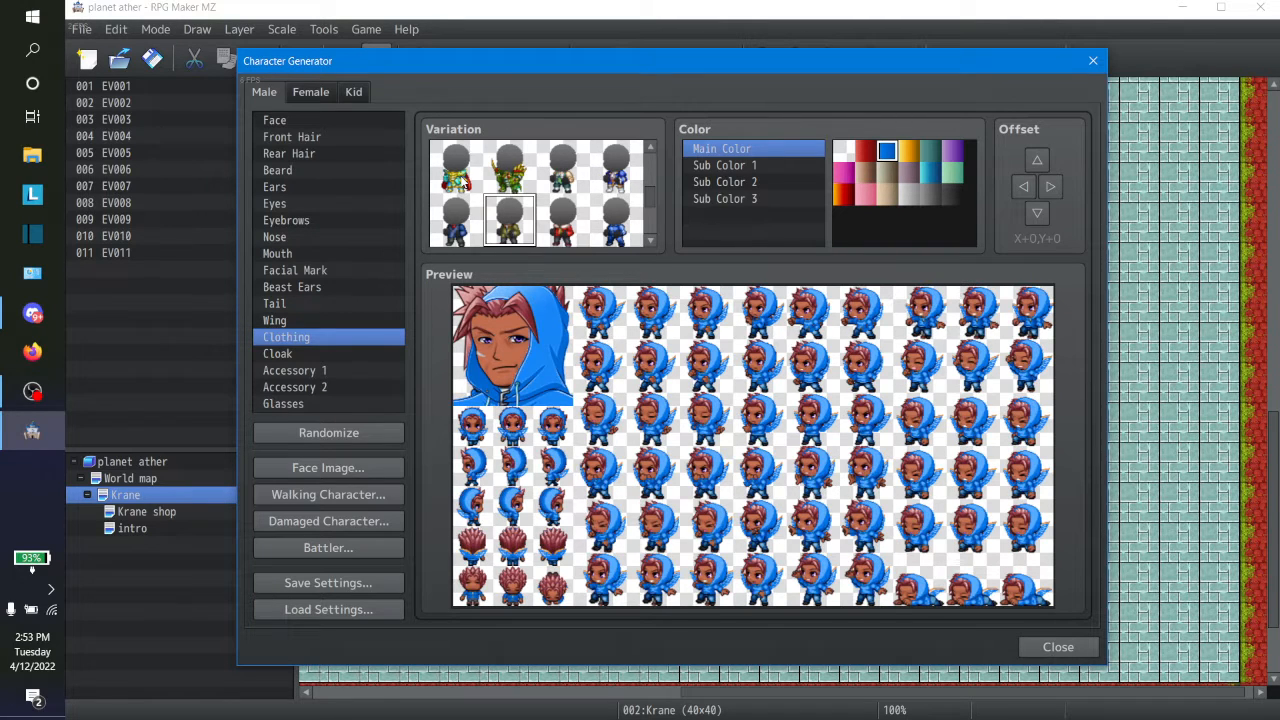
pyautogui.press('Right')
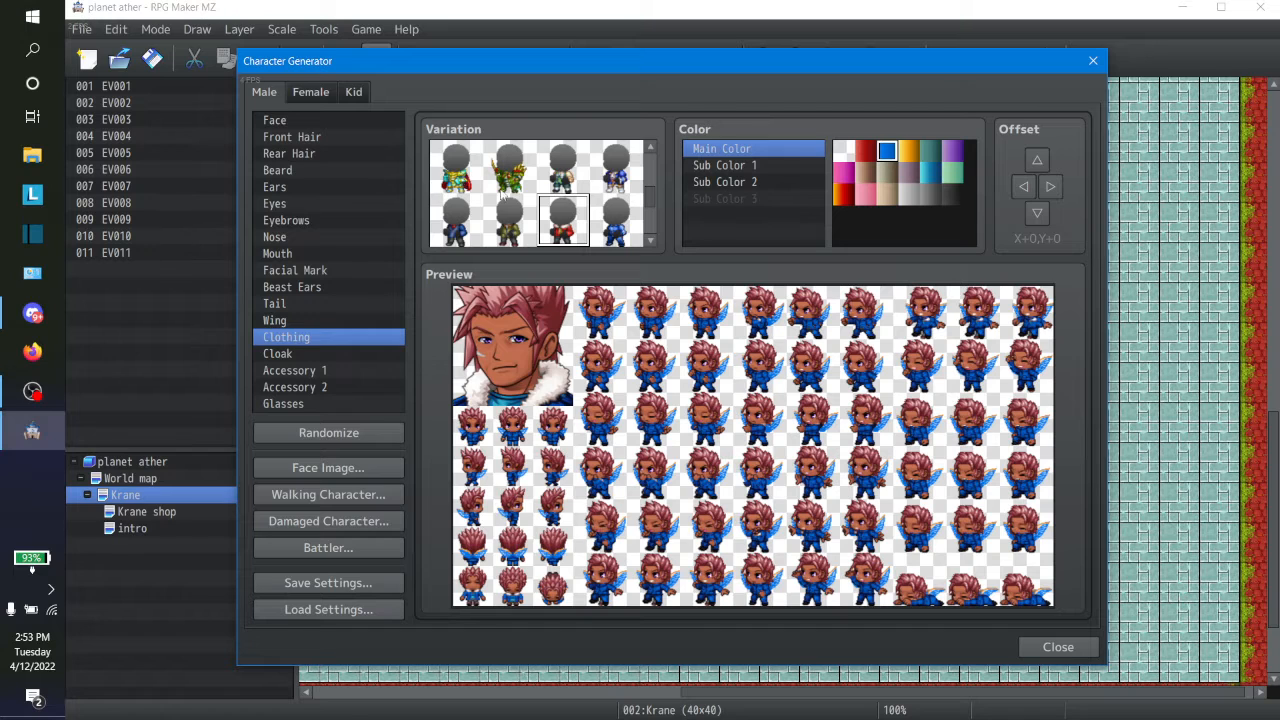
# Try a shorter front hair variation, check the rear hair, and give the character the front hair with long strands across the face
pyautogui.click(314, 142)
pyautogui.click(460, 170)
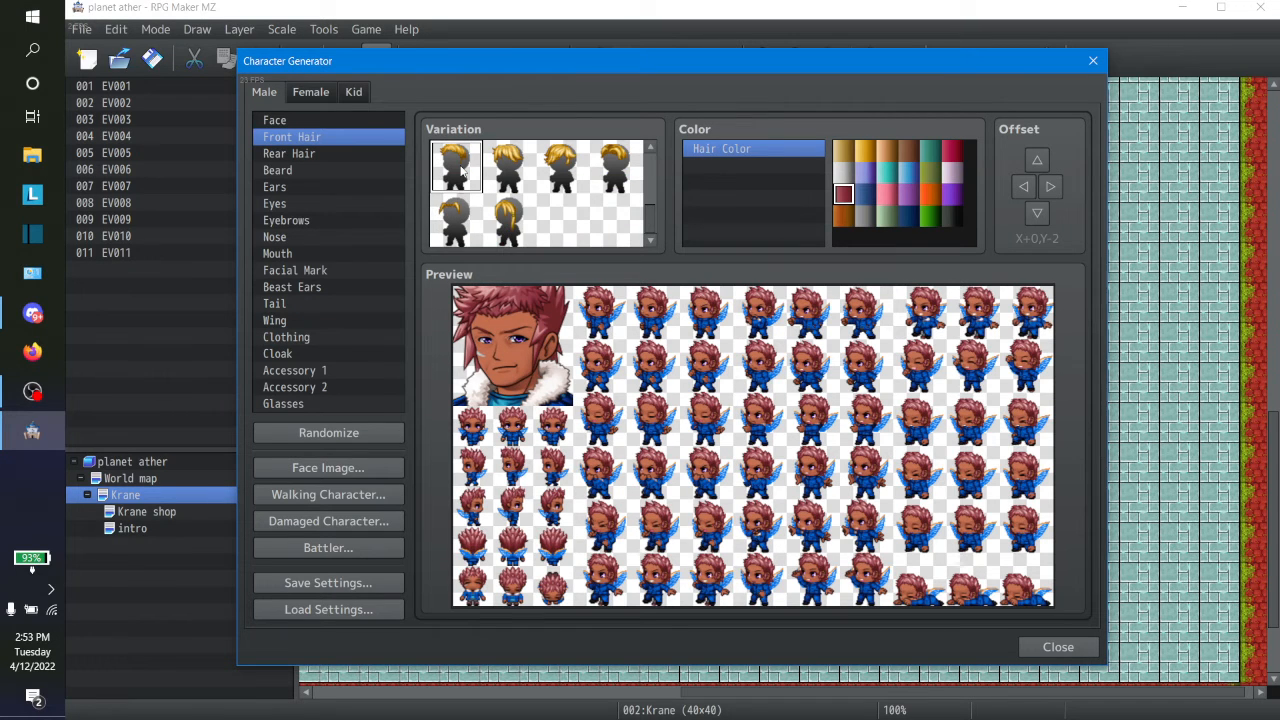
pyautogui.click(344, 156)
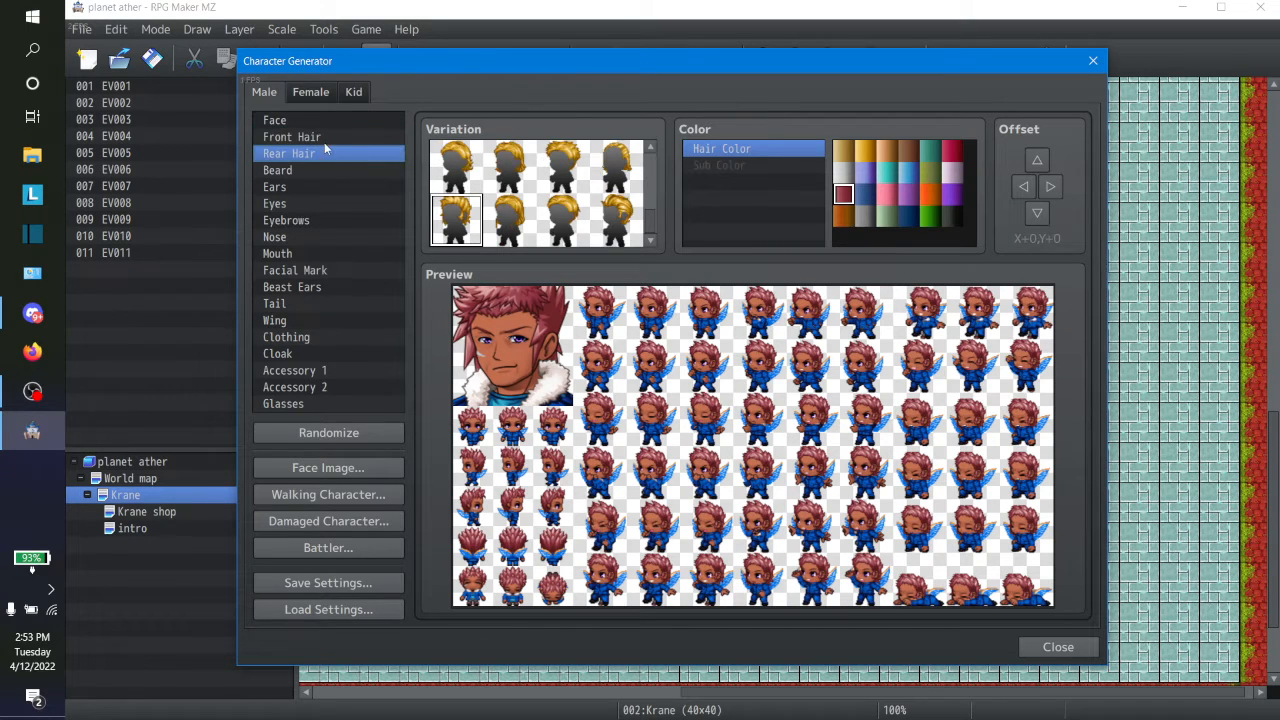
pyautogui.click(322, 138)
pyautogui.click(521, 169)
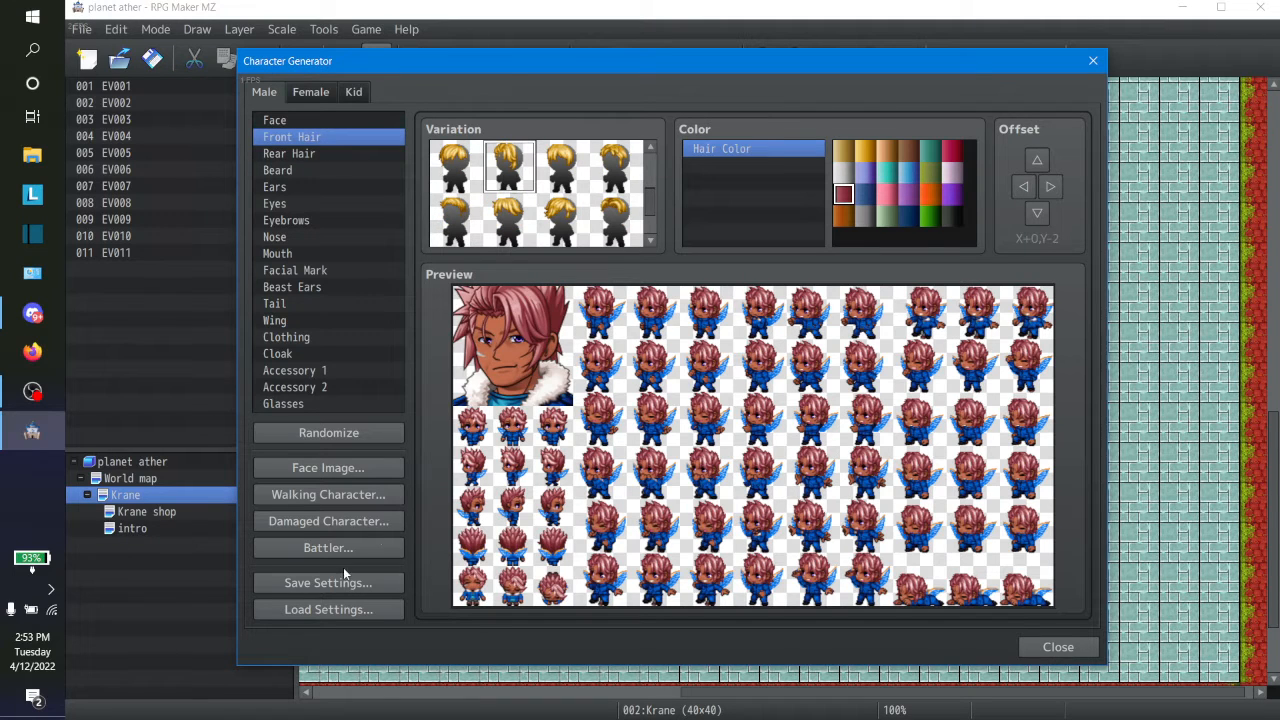
# Export the walking character sheet with the new hairstyle to NPC male 1.png, replacing the existing file, and return to the generator
pyautogui.click(333, 495)
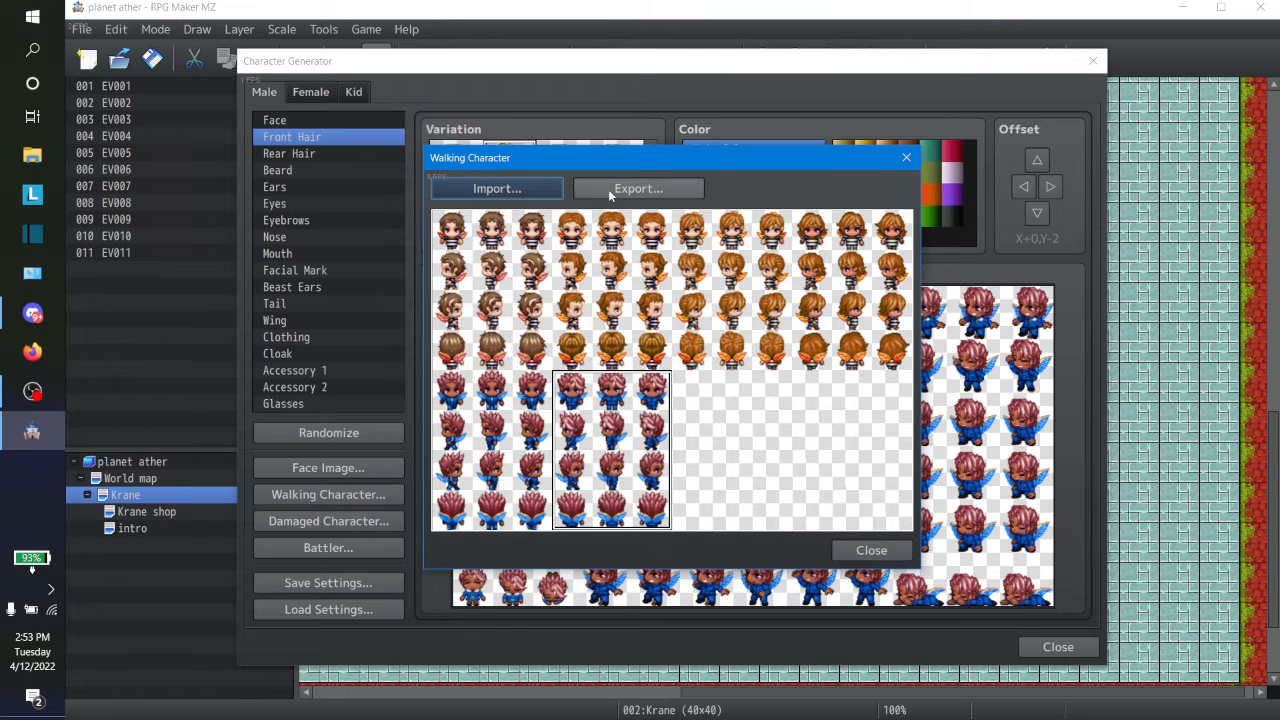
pyautogui.click(669, 187)
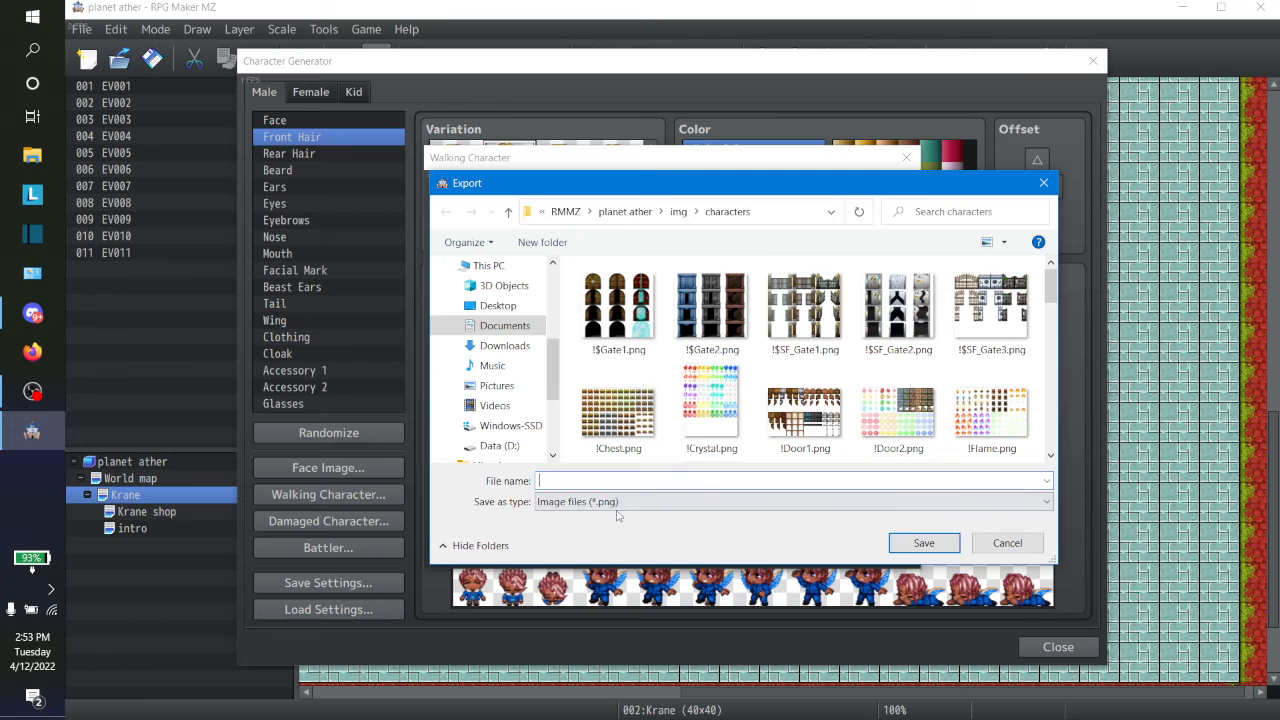
pyautogui.write('npc')
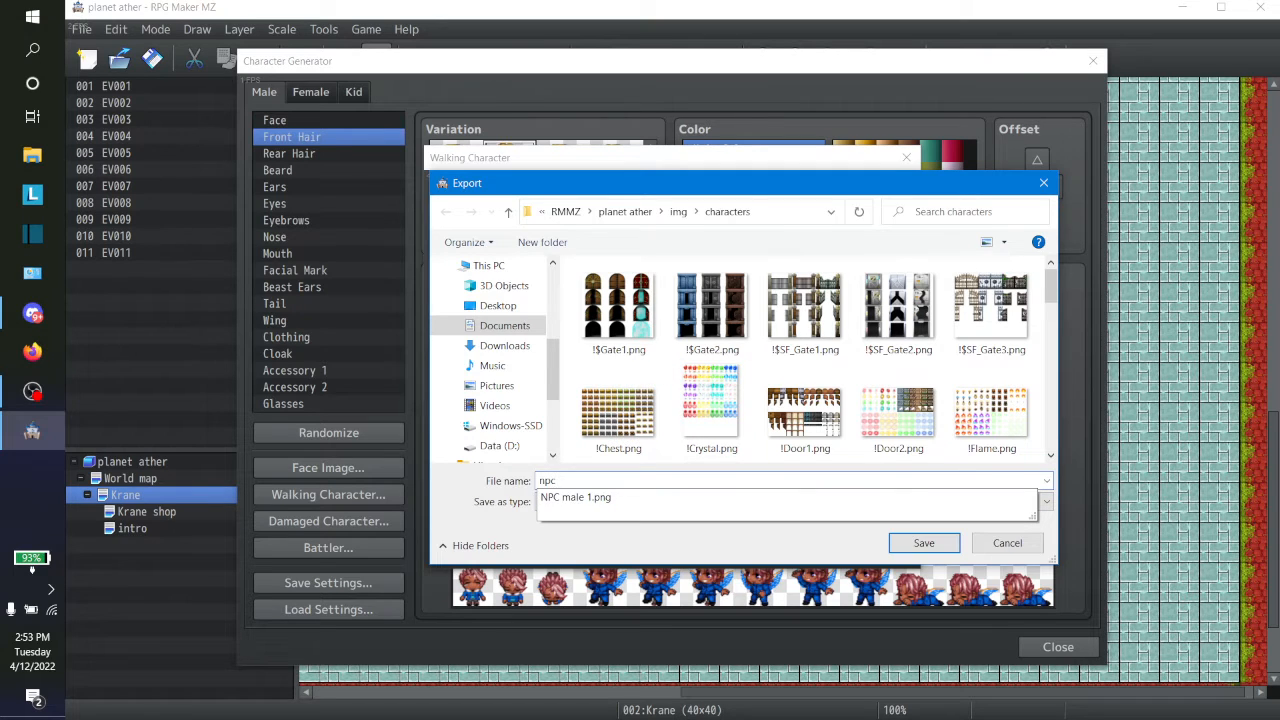
pyautogui.click(608, 498)
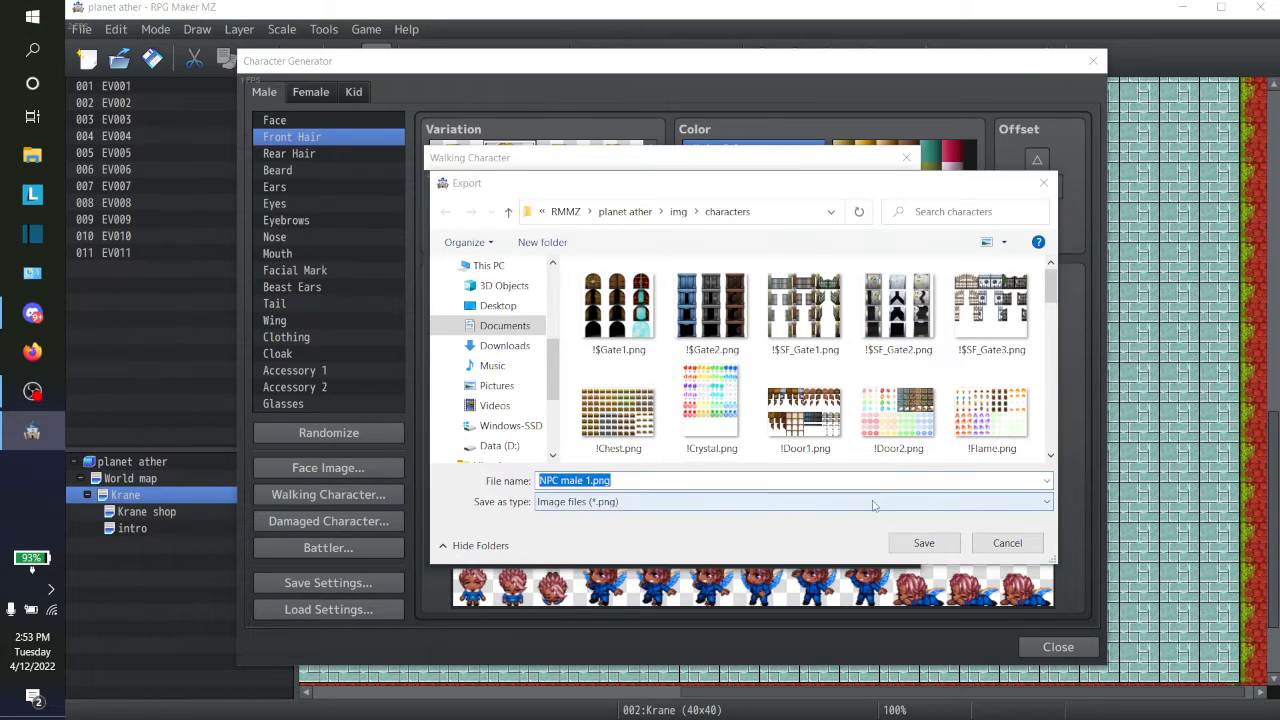
pyautogui.click(915, 542)
pyautogui.click(716, 375)
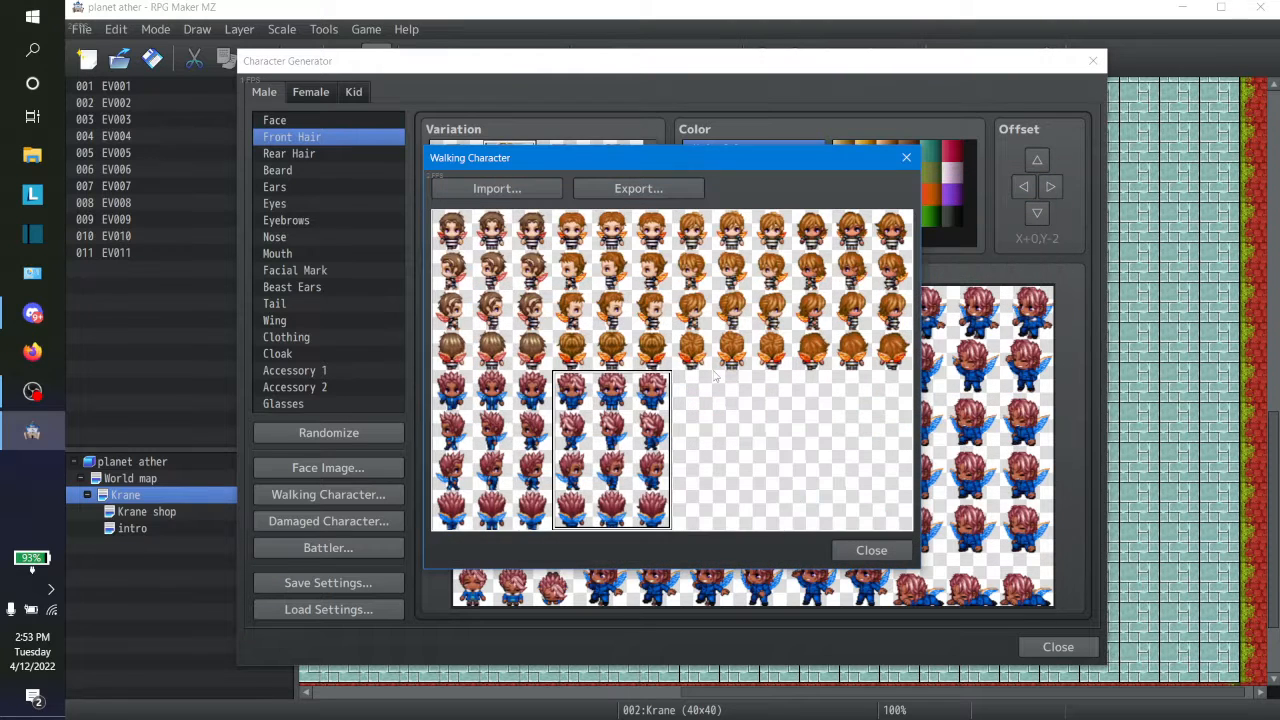
pyautogui.click(856, 553)
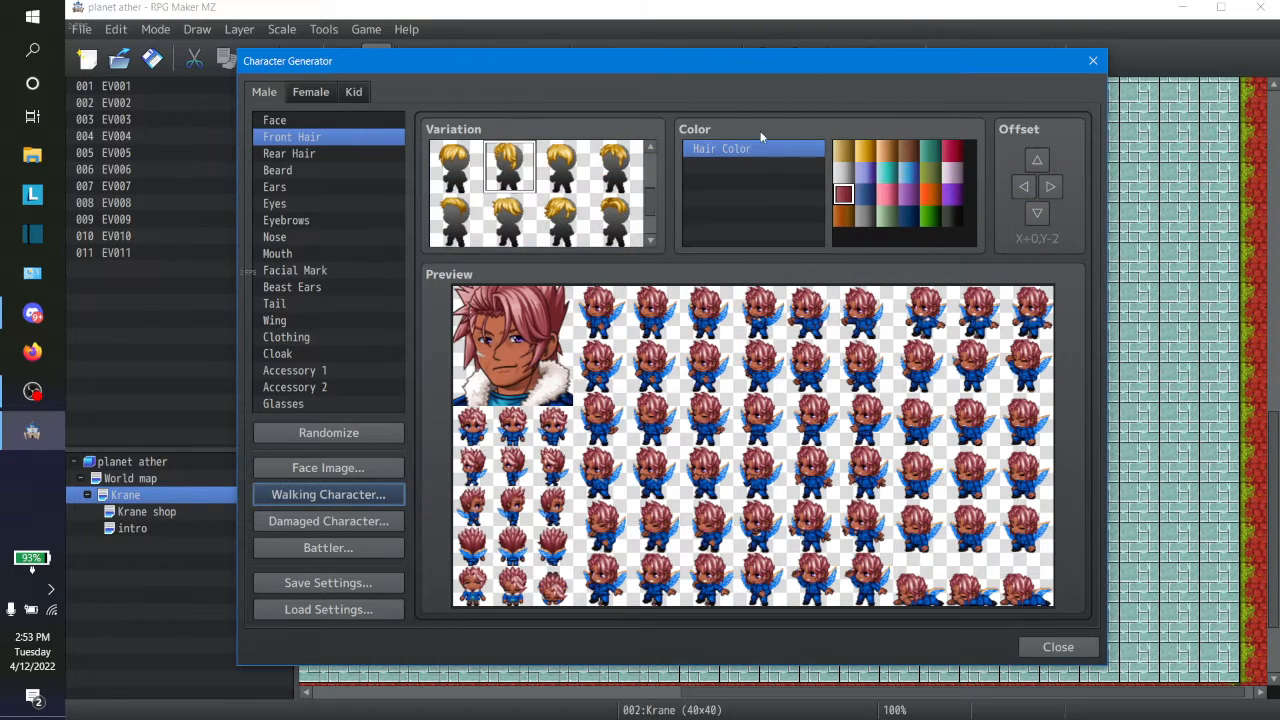
# Compare several skin colors for the face and give the character a light skin tone
pyautogui.click(302, 124)
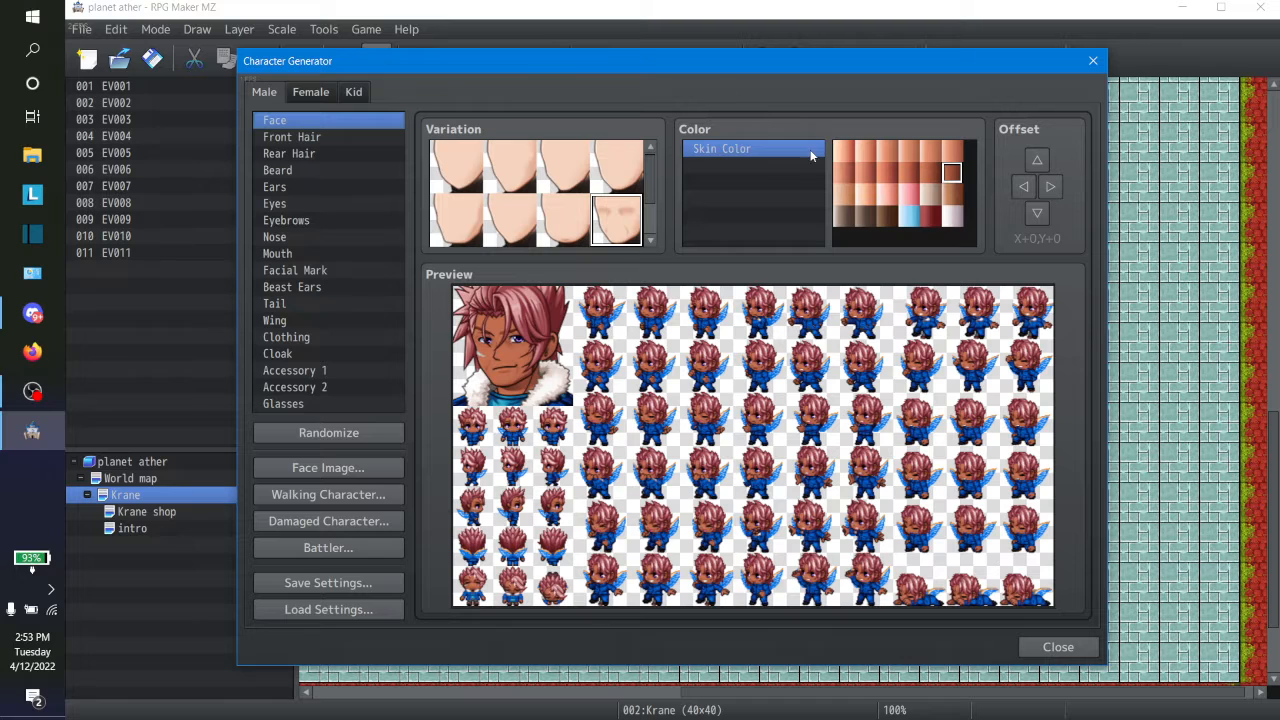
pyautogui.click(843, 151)
pyautogui.click(865, 151)
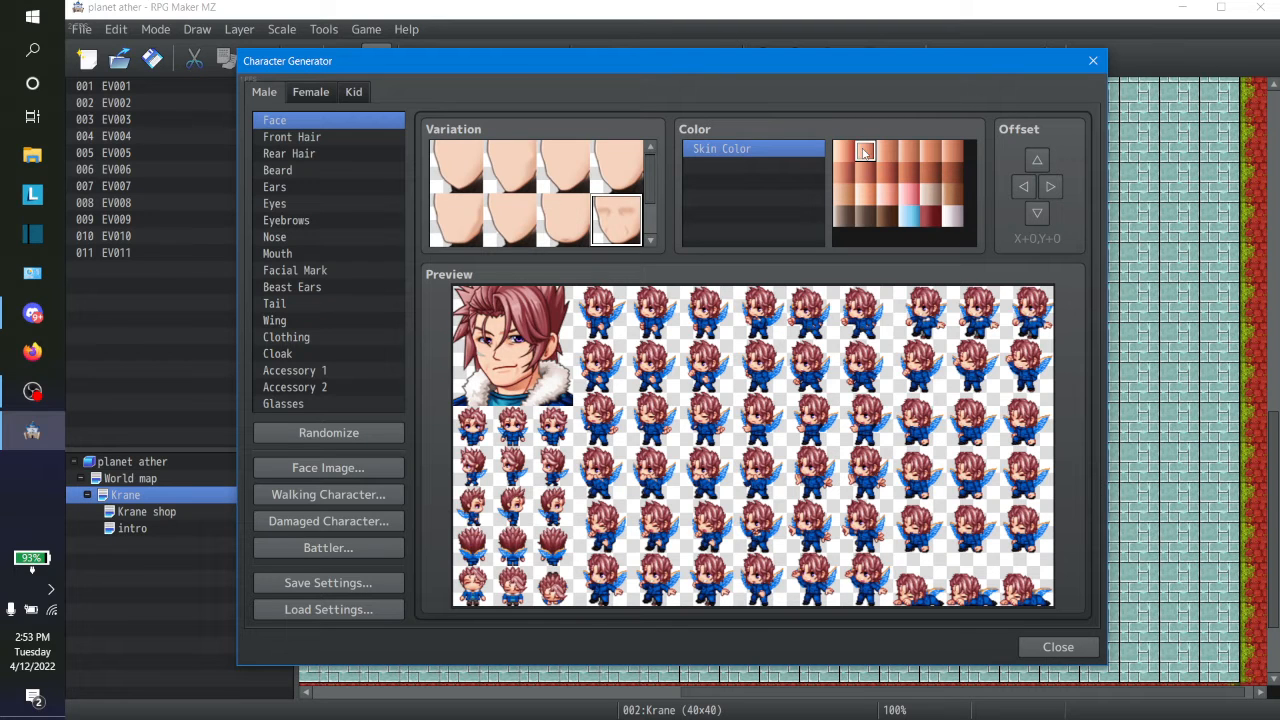
pyautogui.click(843, 172)
pyautogui.click(843, 194)
# Try blond and golden shades for the rear hair and set the hair color to brown
pyautogui.click(296, 153)
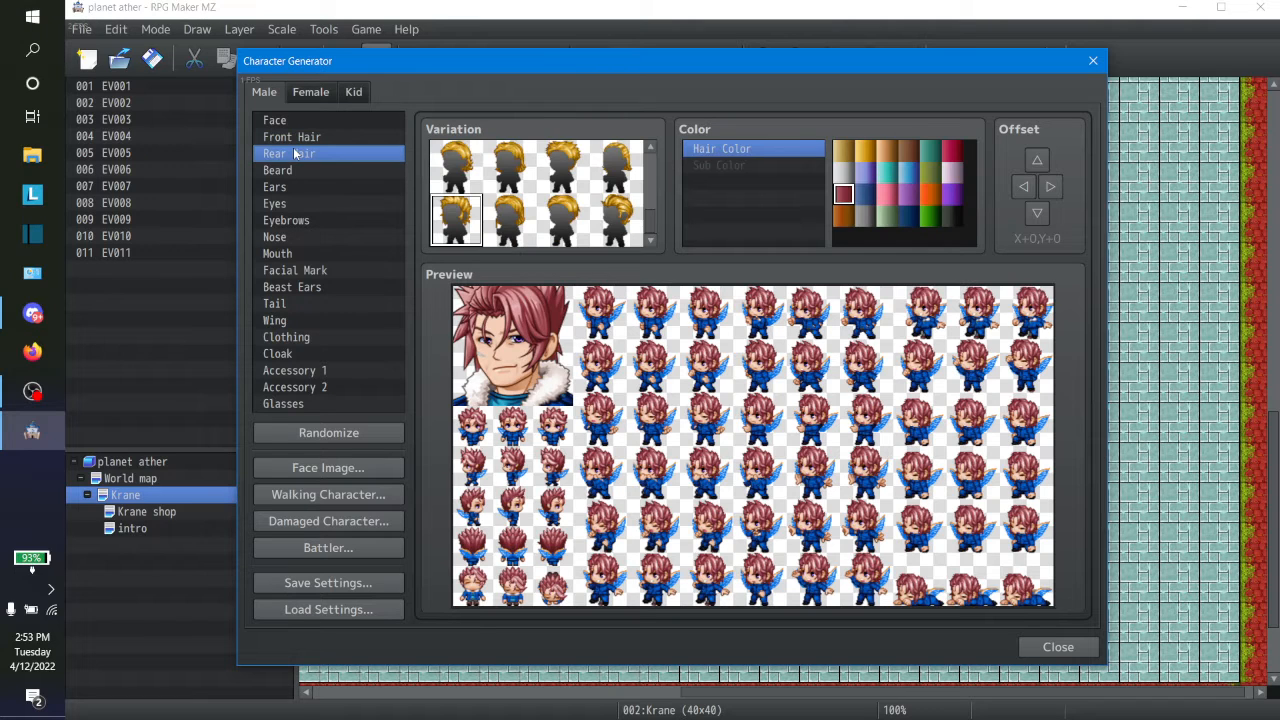
pyautogui.click(865, 195)
pyautogui.click(843, 150)
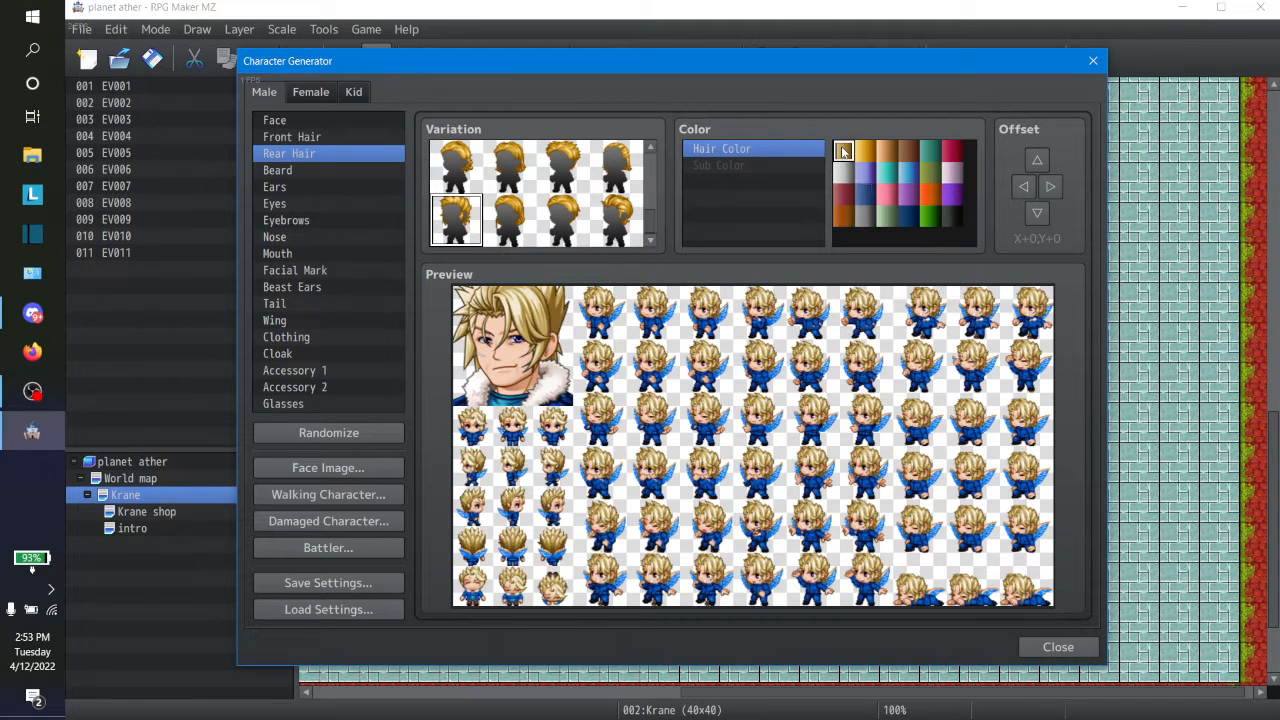
pyautogui.click(868, 151)
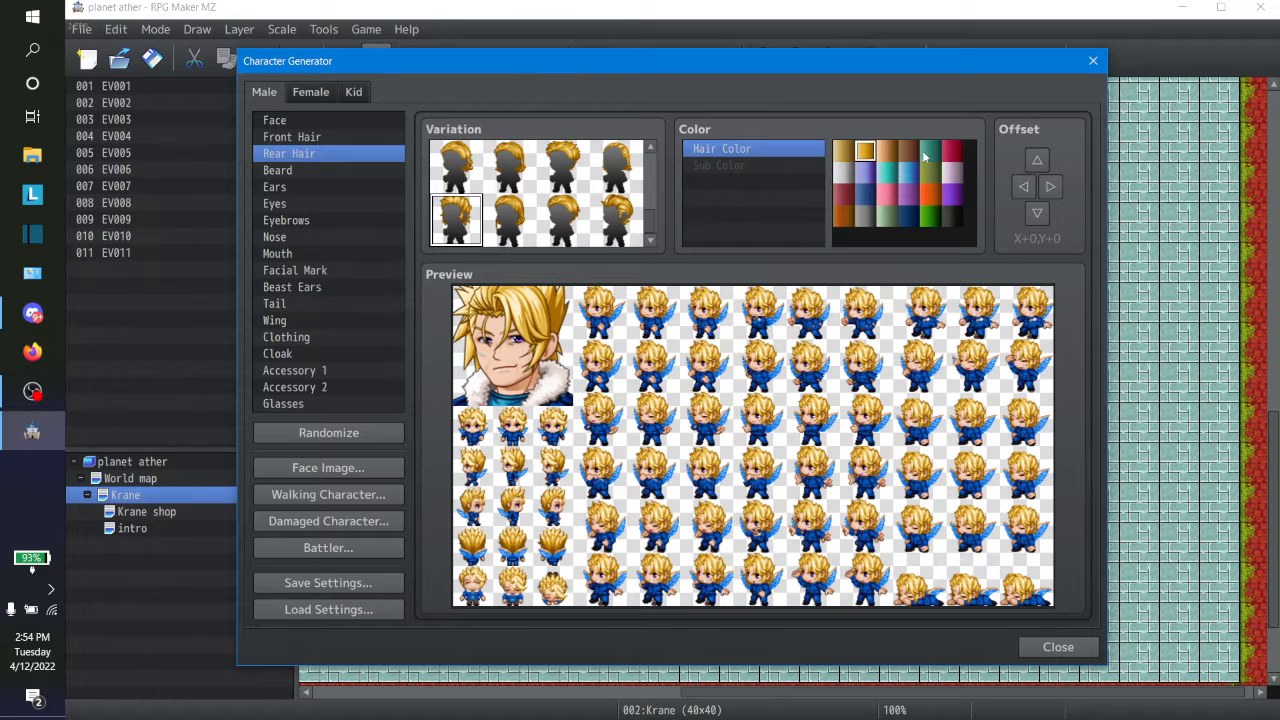
pyautogui.click(909, 151)
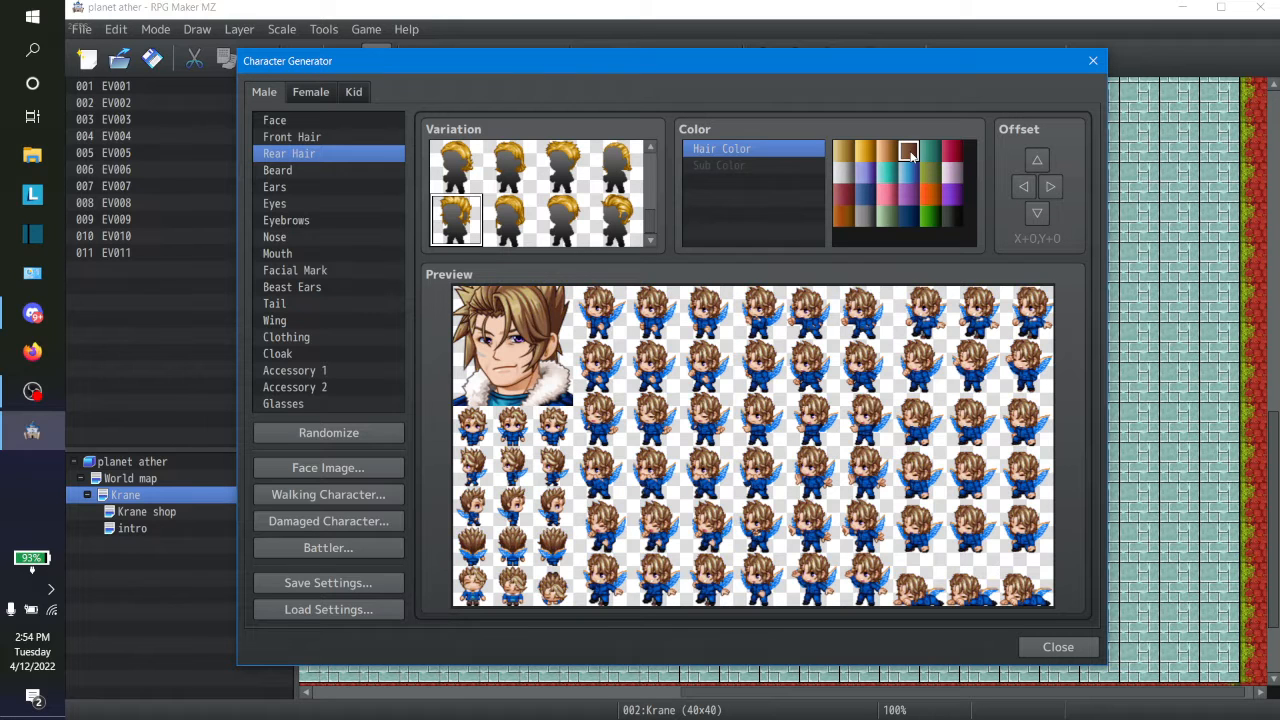
# Import NPC male 1.png into the walking character sheet and place the brown-haired character in the third slot of the lower row
pyautogui.click(327, 492)
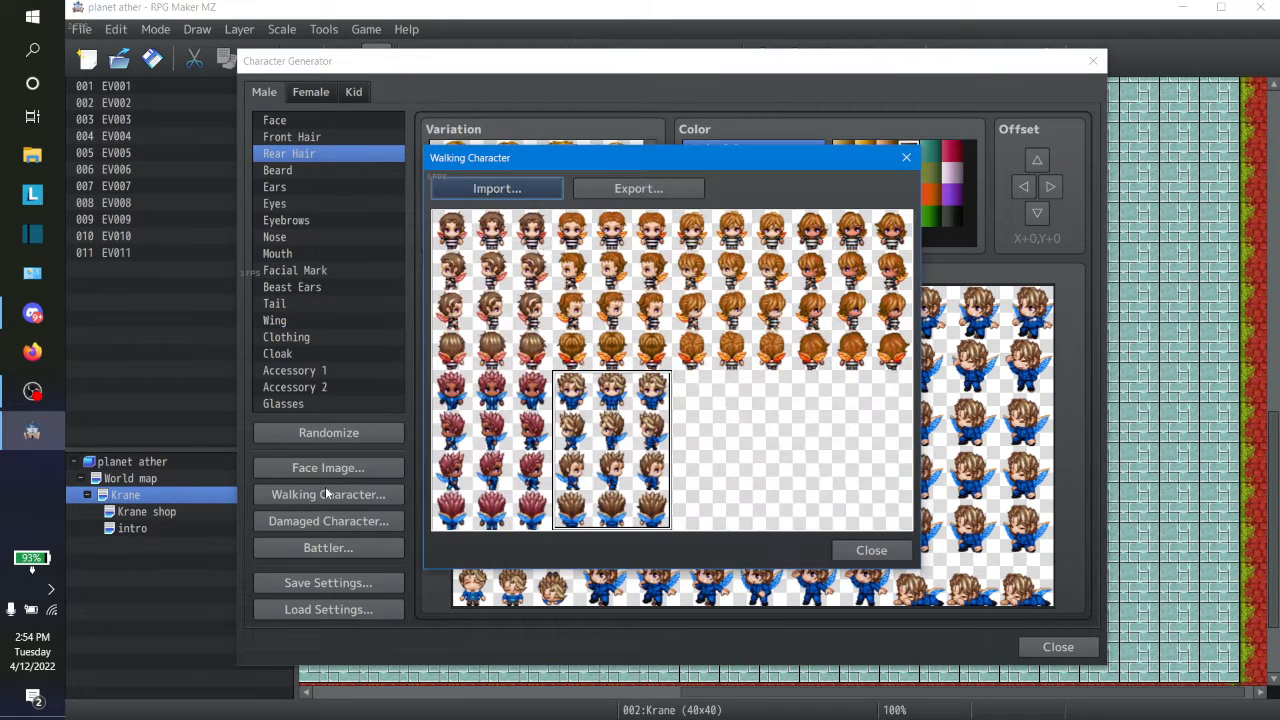
pyautogui.click(537, 194)
pyautogui.write('n')
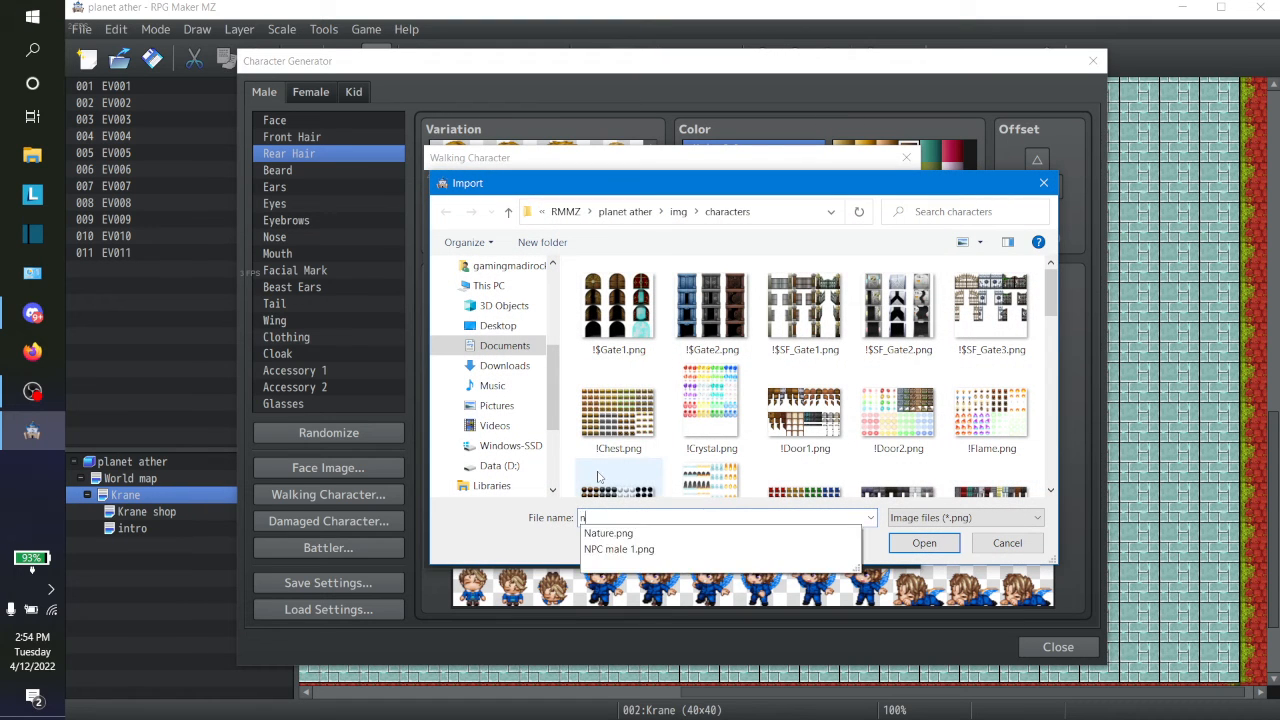
pyautogui.click(636, 549)
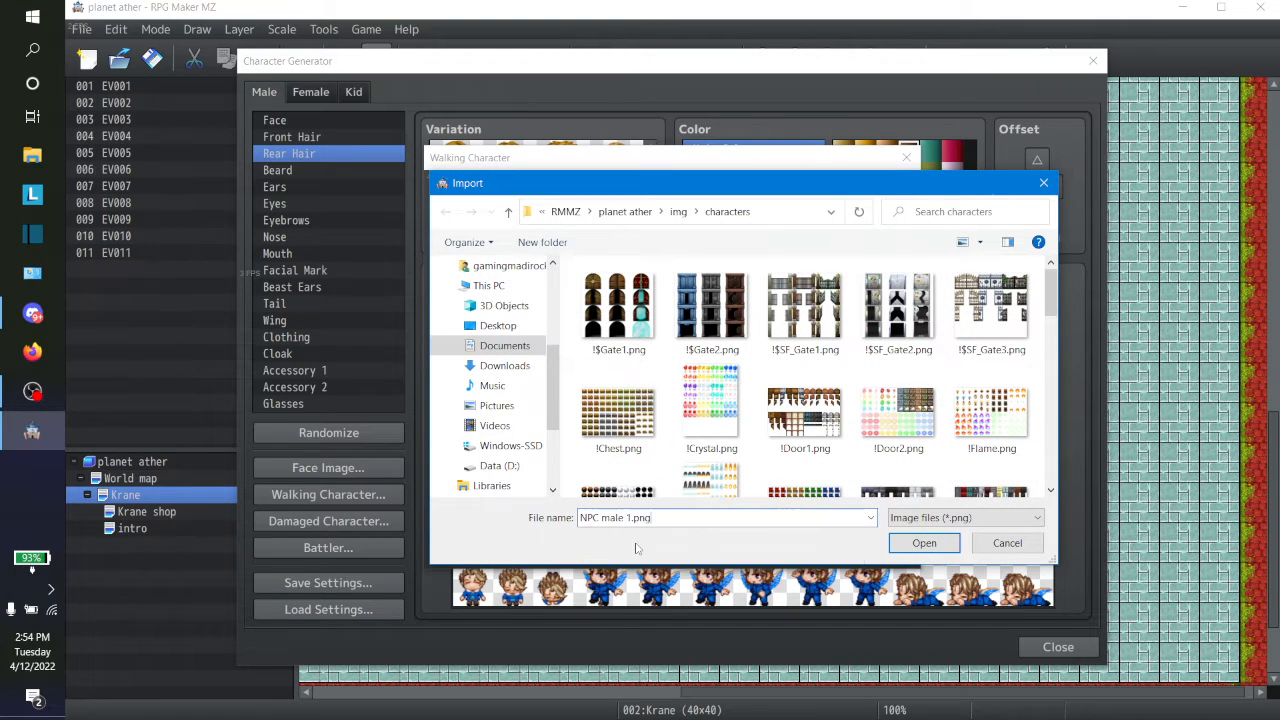
pyautogui.click(912, 542)
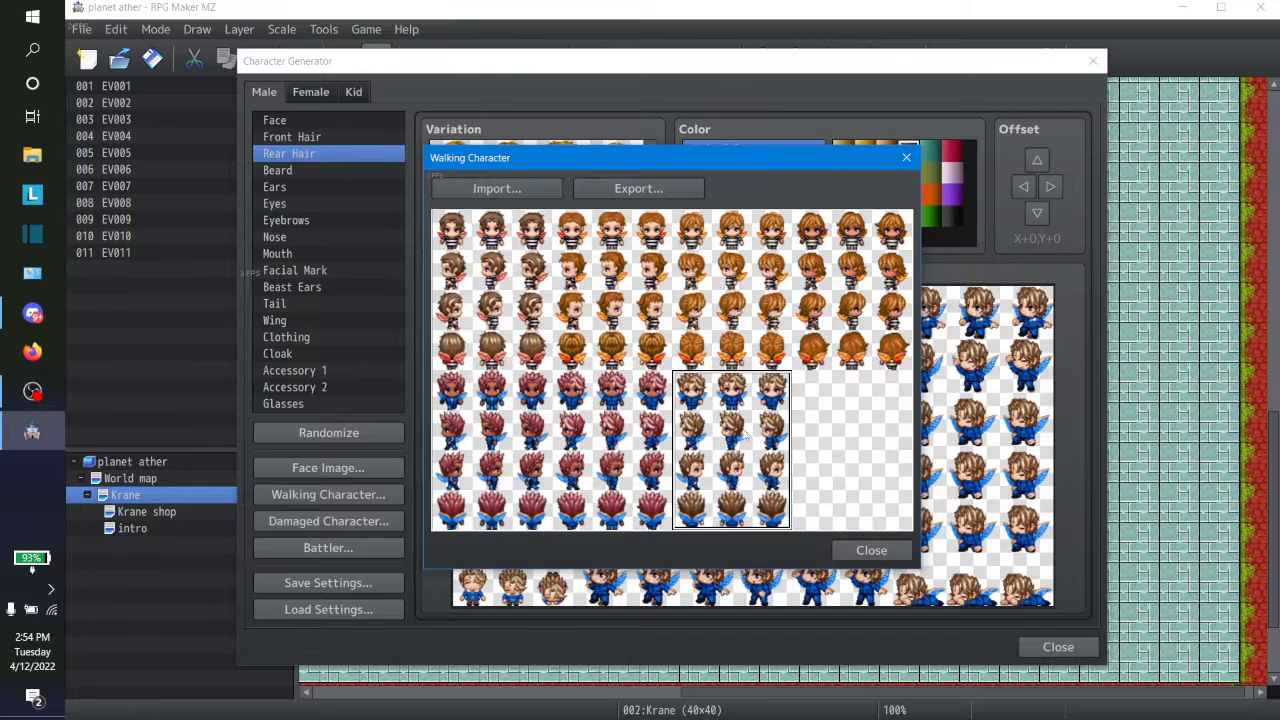
# Export the walking character sheet with the brown-haired character to NPC male 1.png, replacing the existing file
pyautogui.click(640, 188)
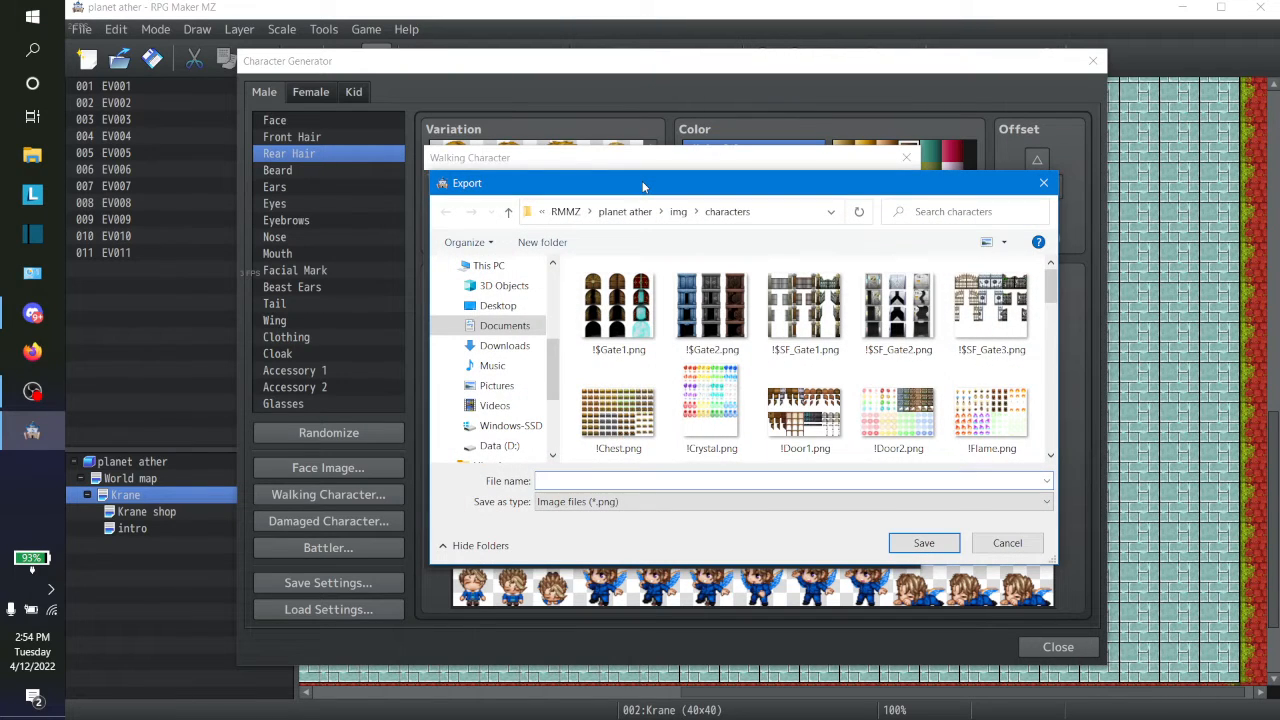
pyautogui.write('npcx')
pyautogui.press('BackSpace')
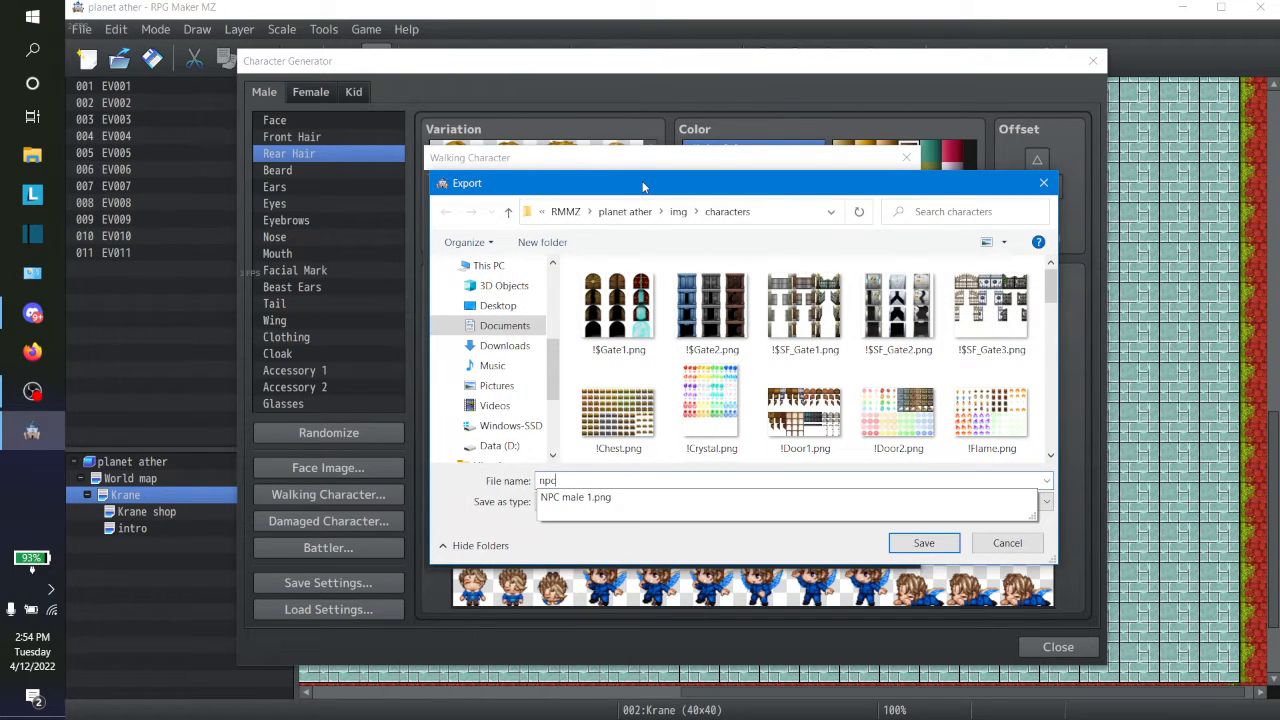
pyautogui.click(575, 497)
pyautogui.click(917, 543)
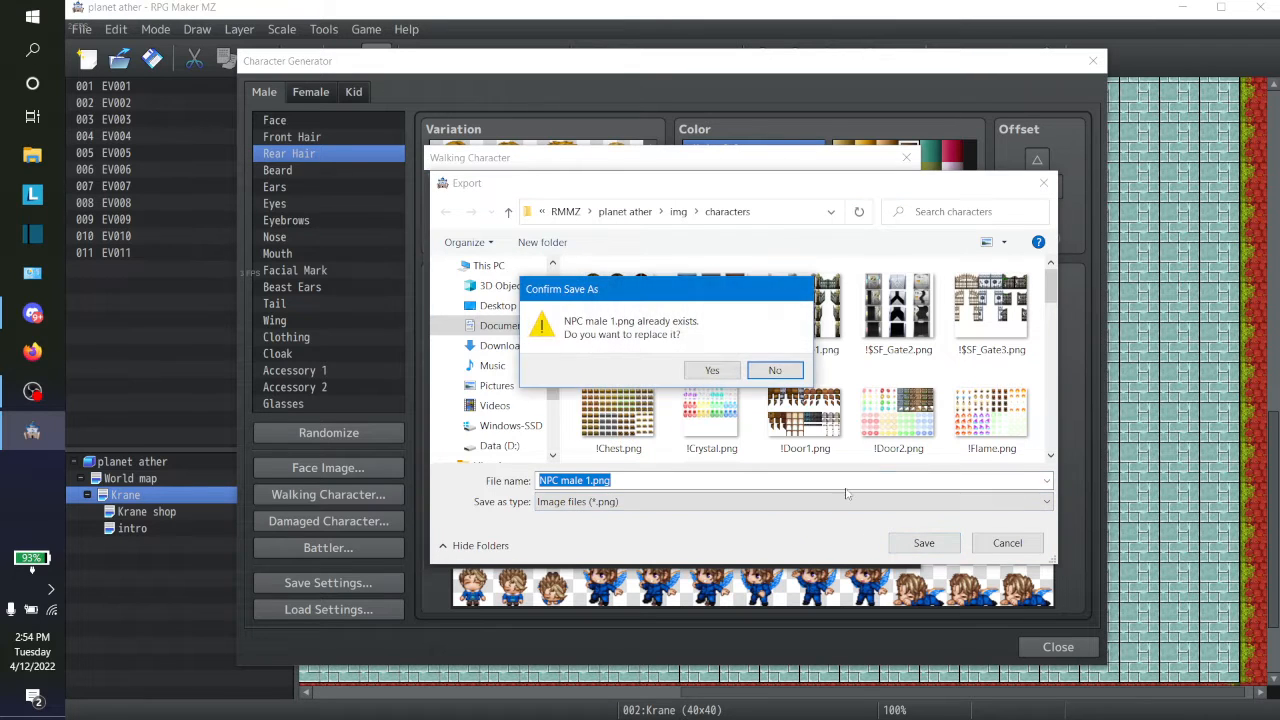
pyautogui.click(728, 371)
# Reimport NPC male 1.png and move the current character to the last slot of the lower row before returning to the generator
pyautogui.click(848, 430)
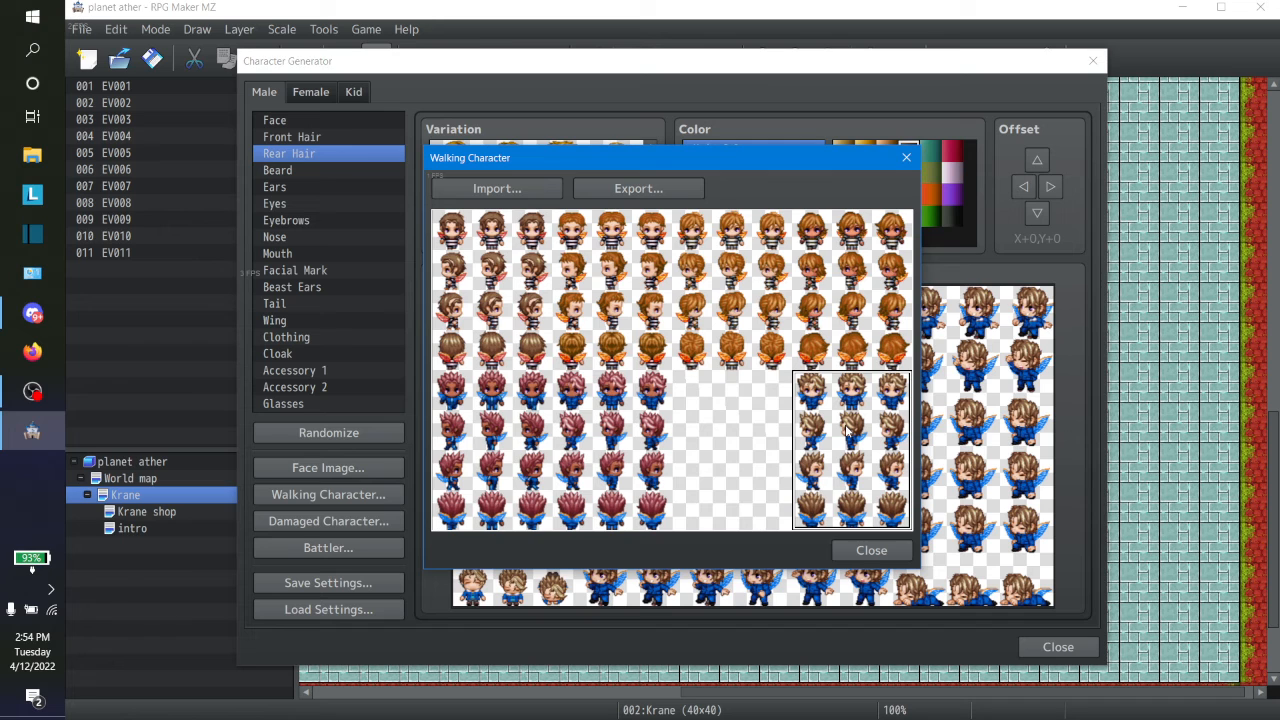
pyautogui.moveTo(848, 430); pyautogui.dragTo(728, 430)
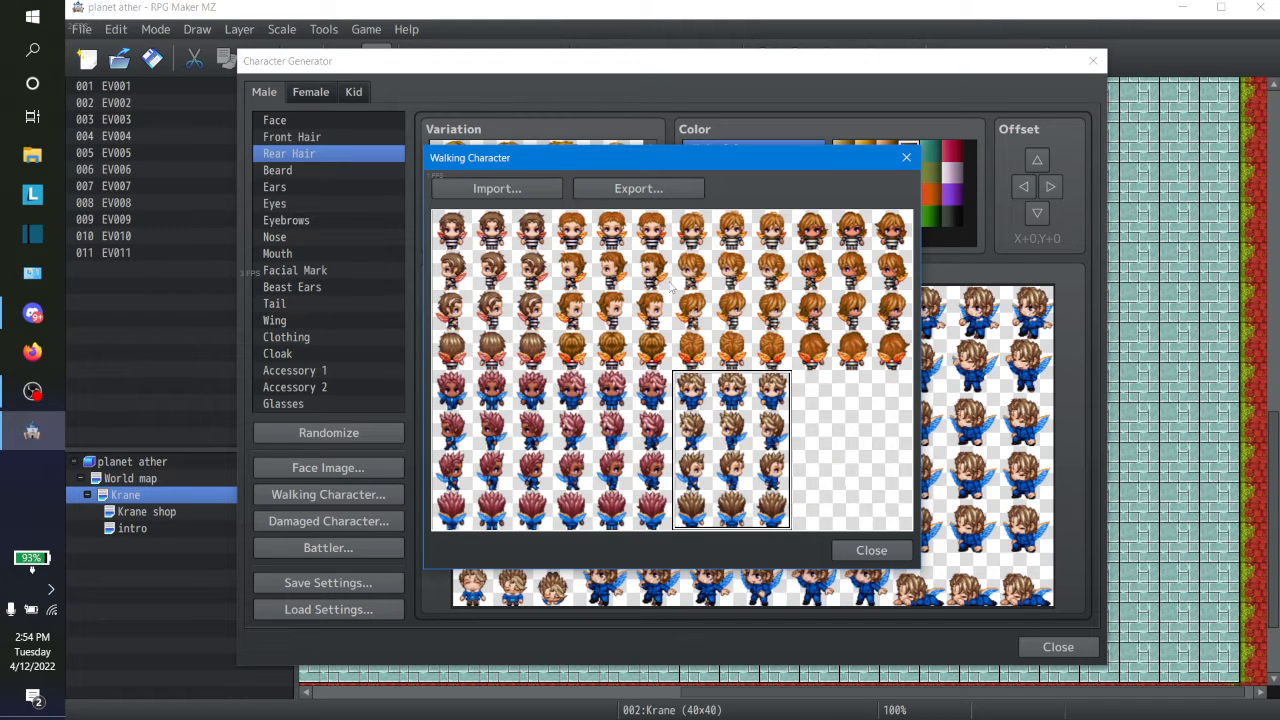
pyautogui.click(518, 187)
pyautogui.write('n')
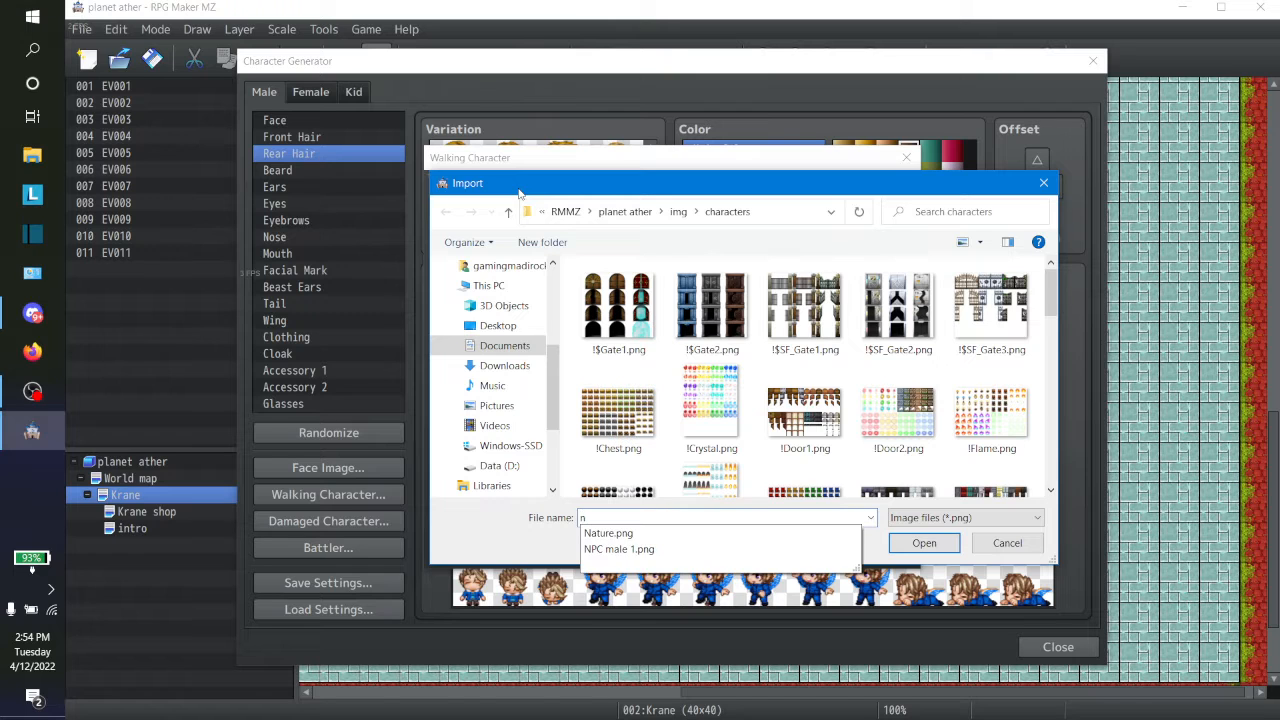
pyautogui.click(743, 548)
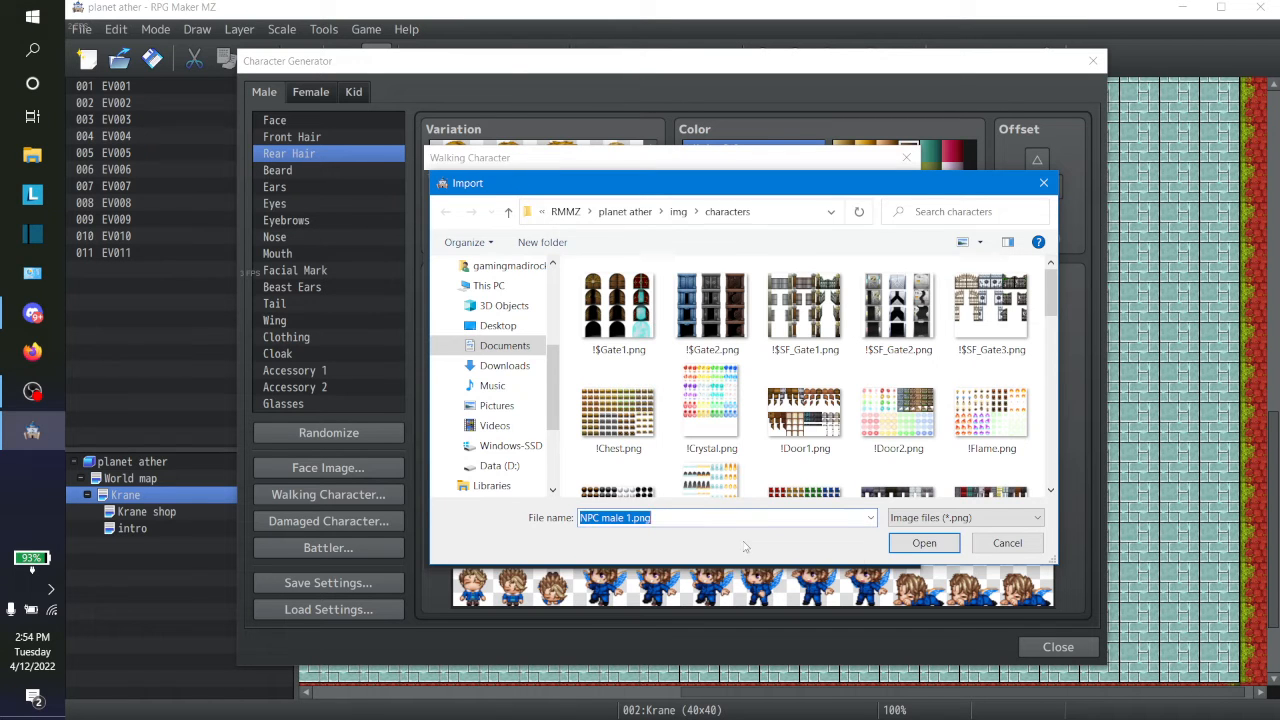
pyautogui.click(918, 546)
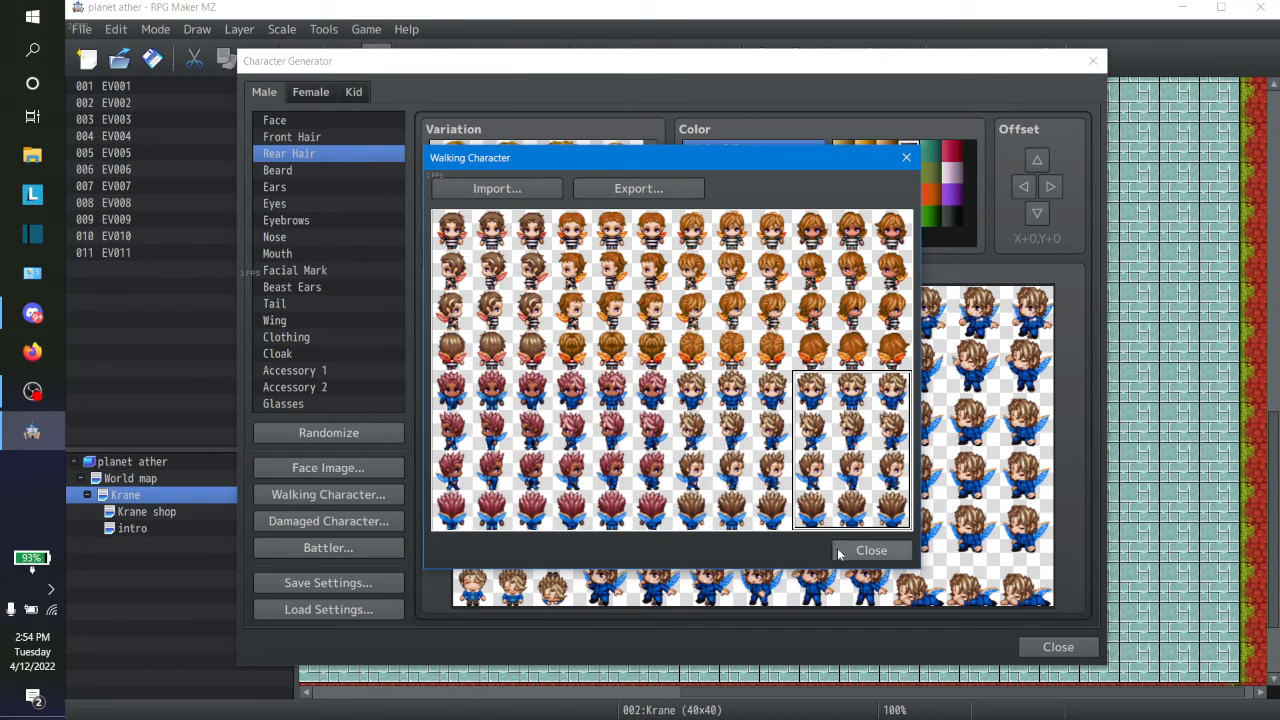
pyautogui.click(871, 550)
# Set both the clothing's main color and the wing color to golden orange
pyautogui.click(290, 336)
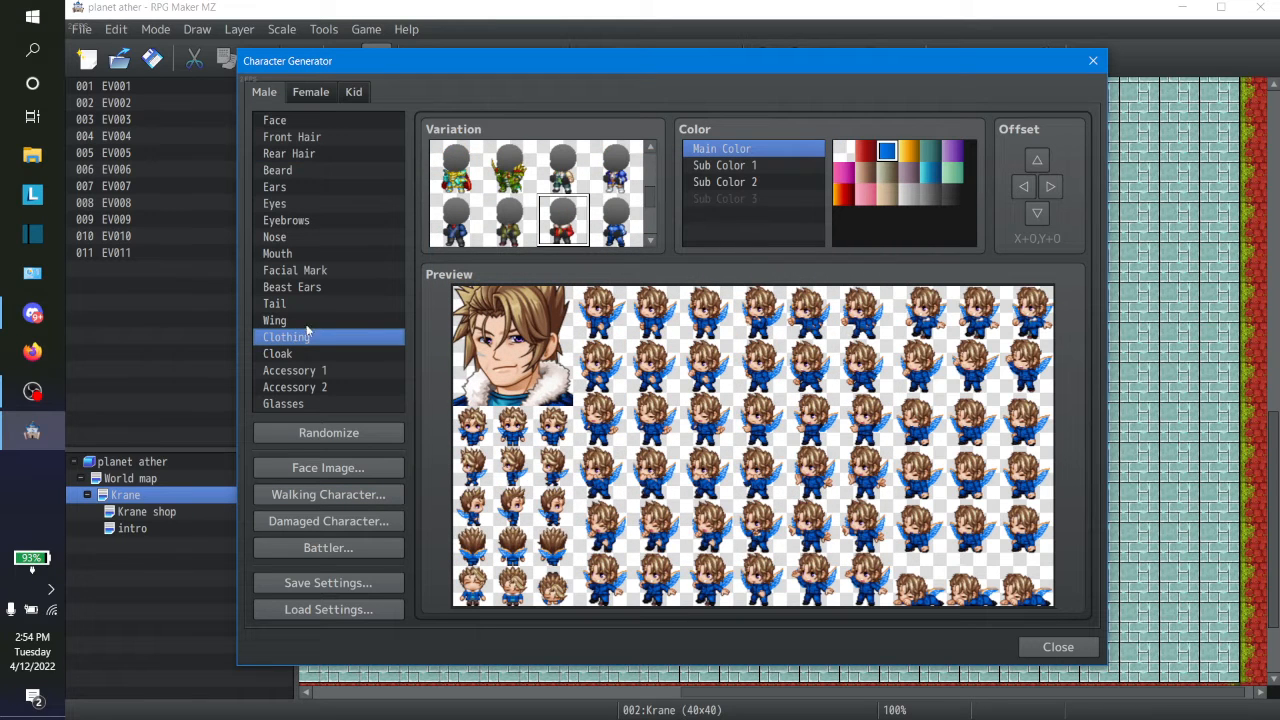
pyautogui.click(907, 152)
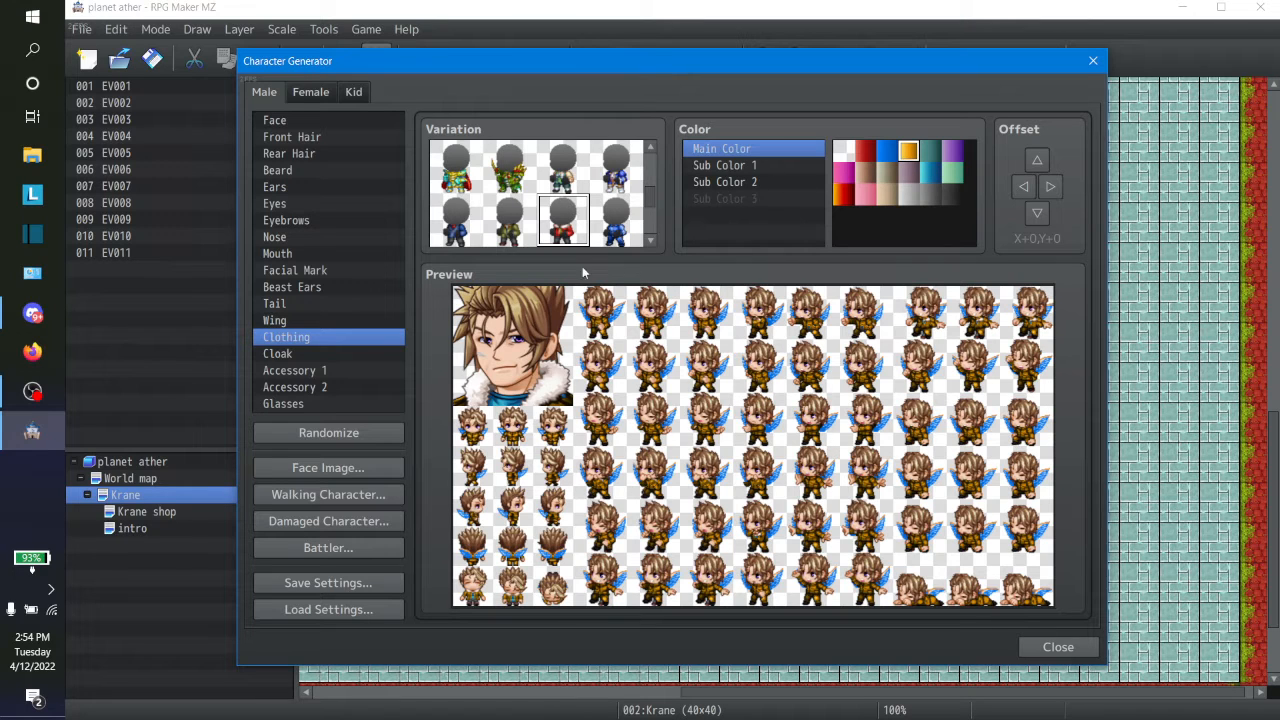
pyautogui.click(296, 372)
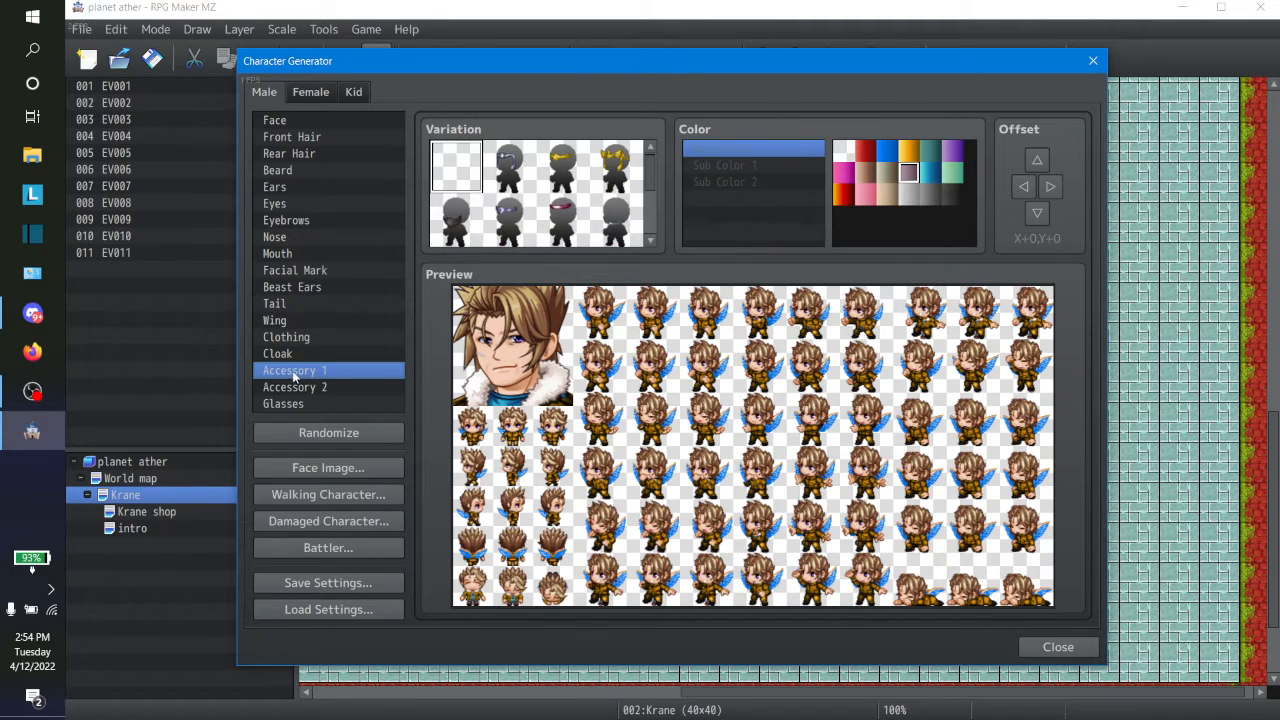
pyautogui.click(285, 322)
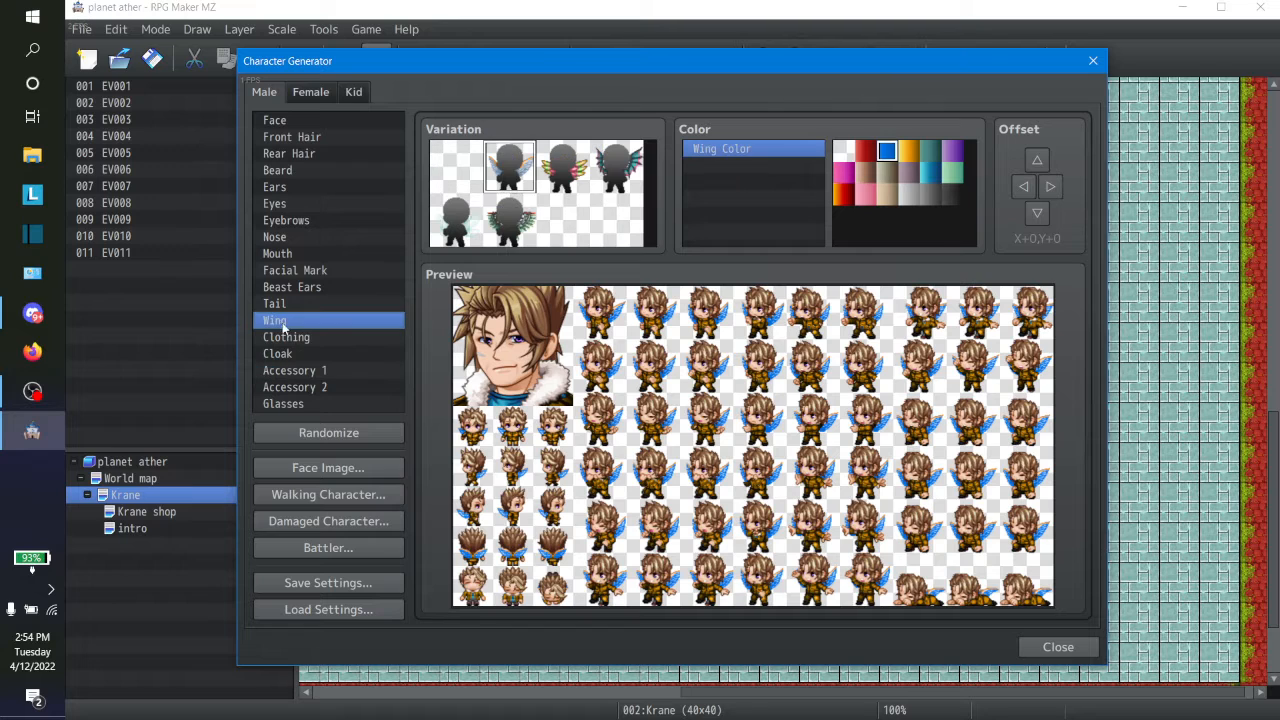
pyautogui.click(910, 151)
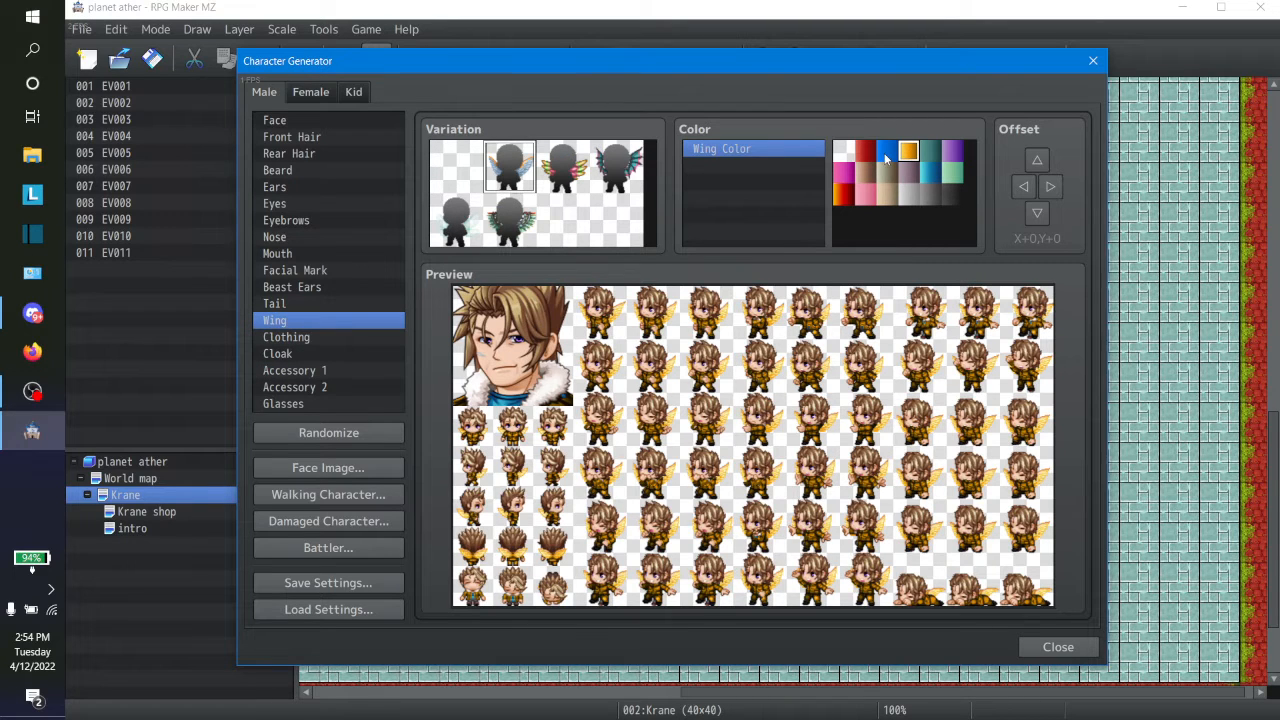
# Import NPC male 1.png into the walking character sheet with the golden-orange character in the last slot of the lower row
pyautogui.click(345, 496)
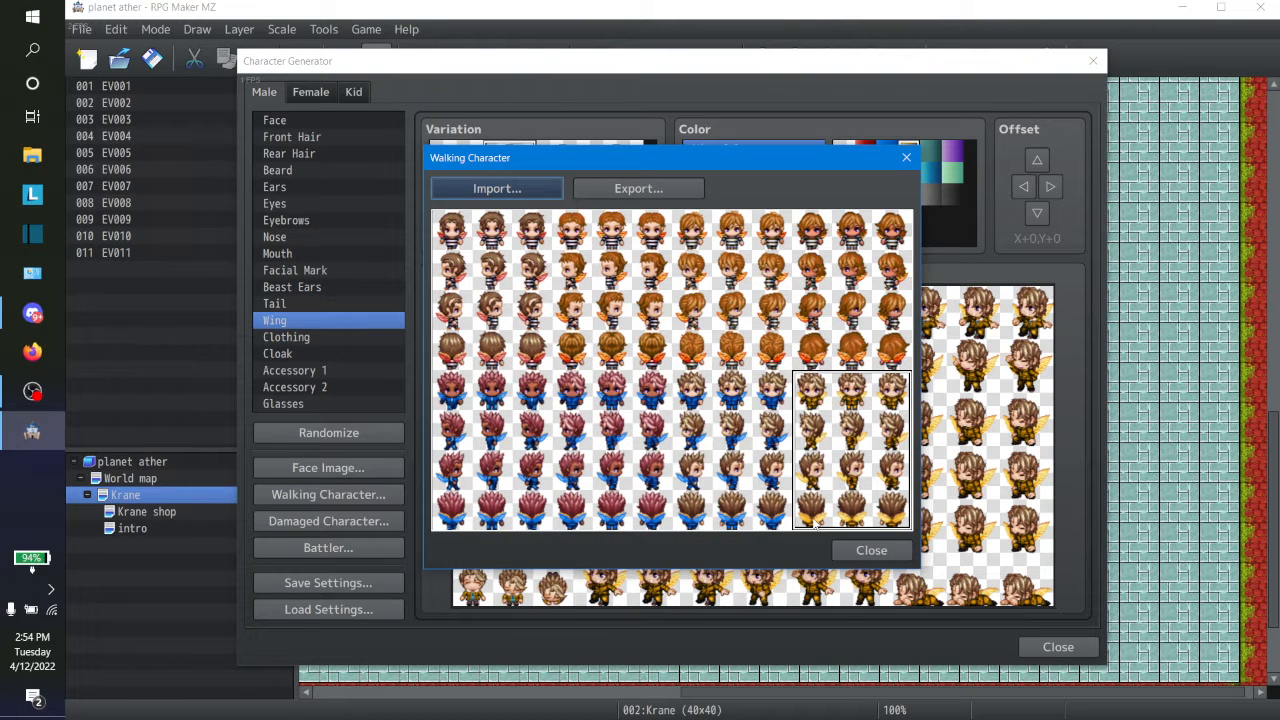
pyautogui.press('Return')
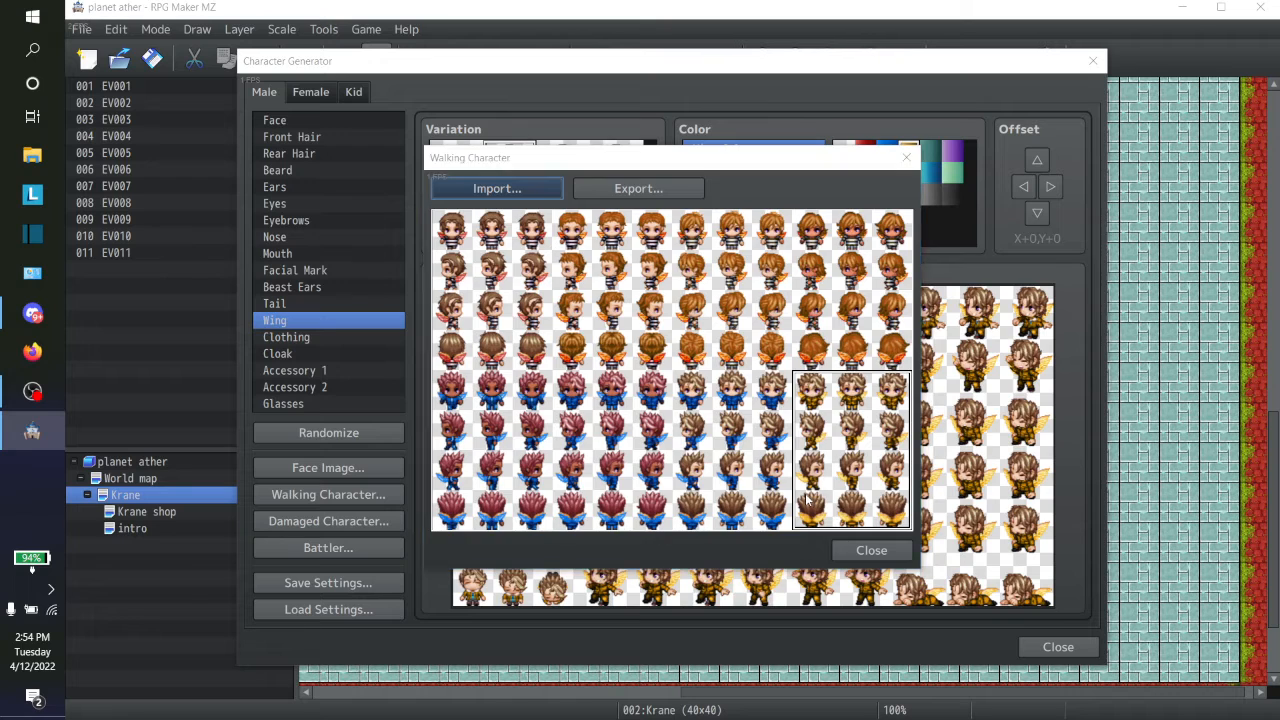
pyautogui.write('npc')
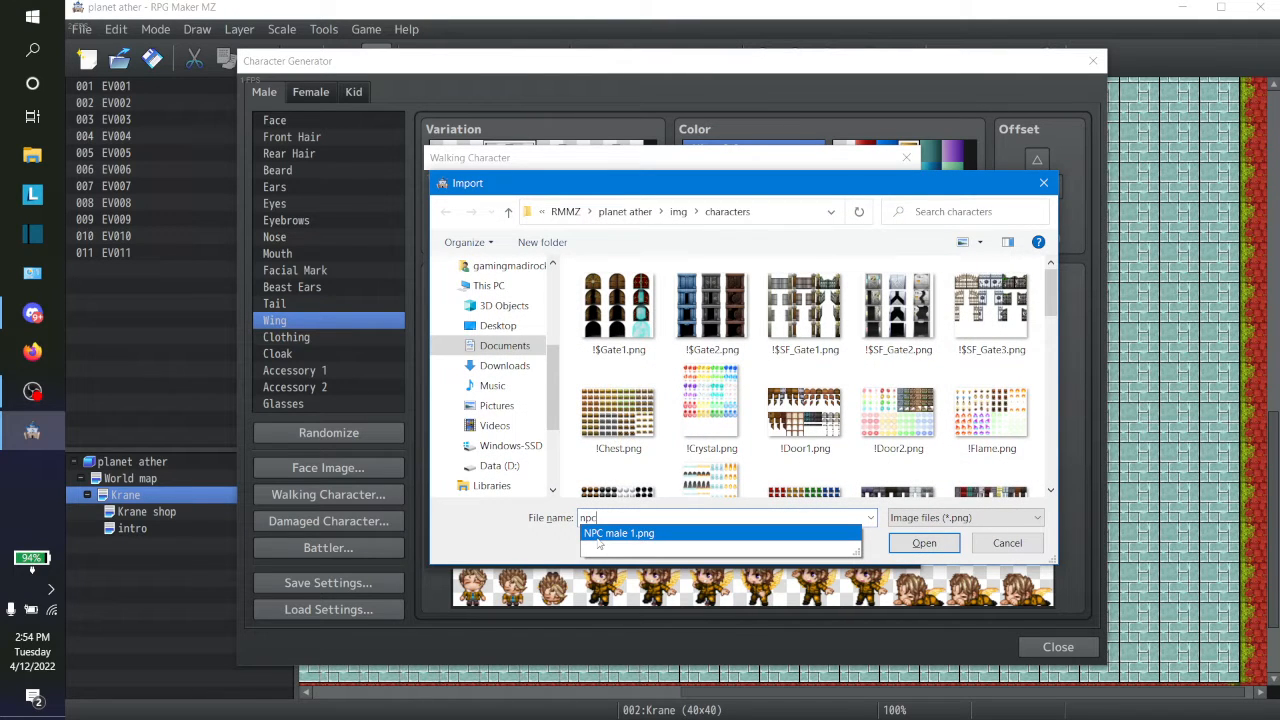
pyautogui.click(600, 544)
pyautogui.click(921, 541)
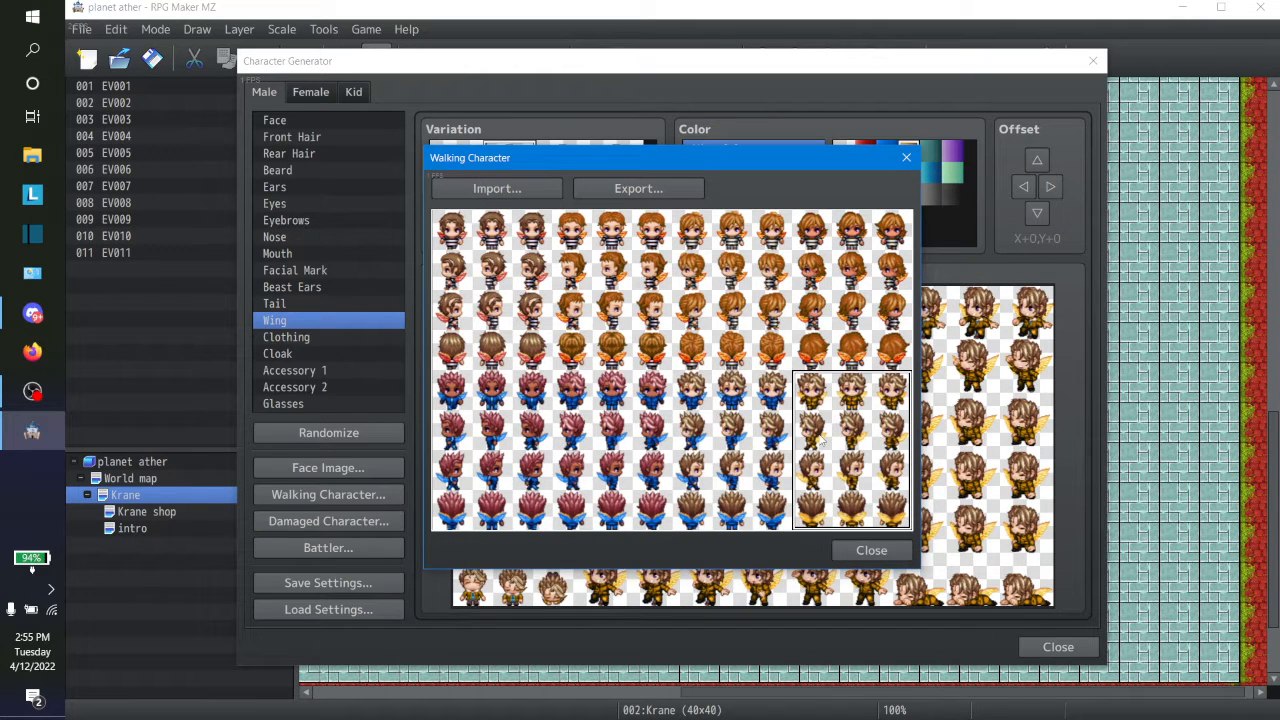
# Export the completed walking character sheet to NPC male 1.png, replacing the existing file, and close the character generator
pyautogui.click(590, 190)
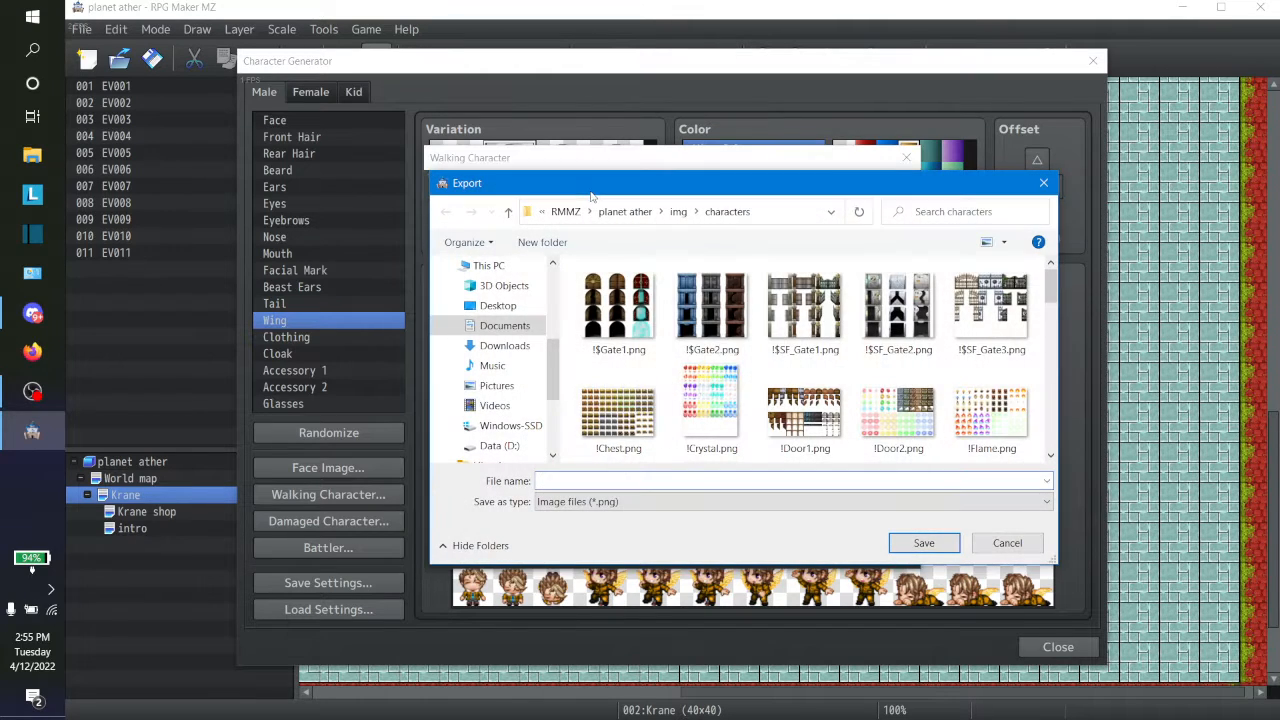
pyautogui.write('n')
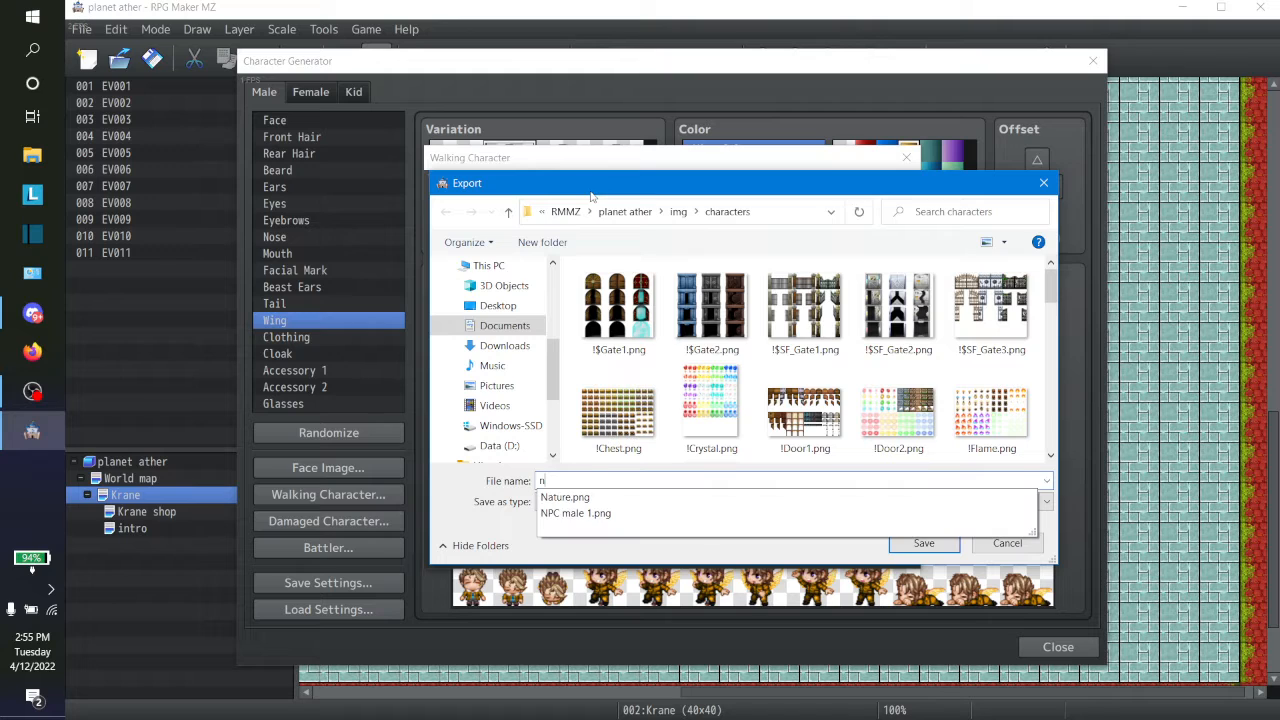
pyautogui.click(630, 513)
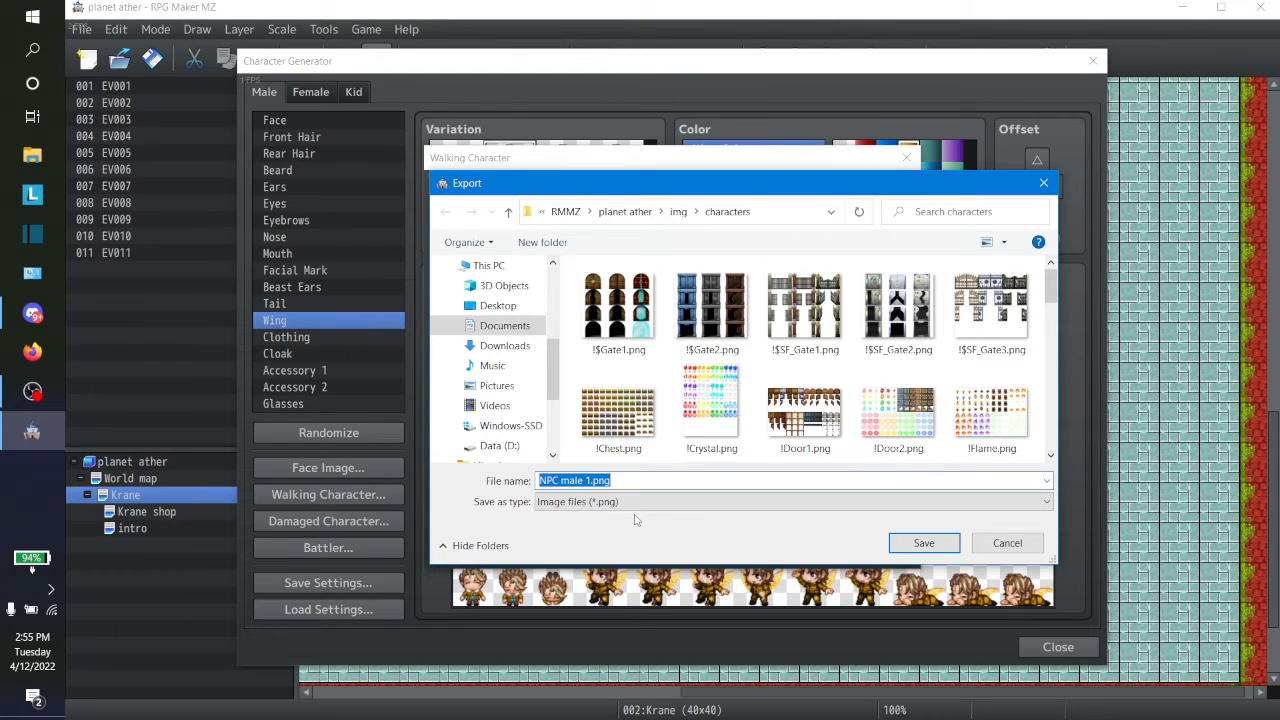
pyautogui.click(897, 543)
pyautogui.click(705, 370)
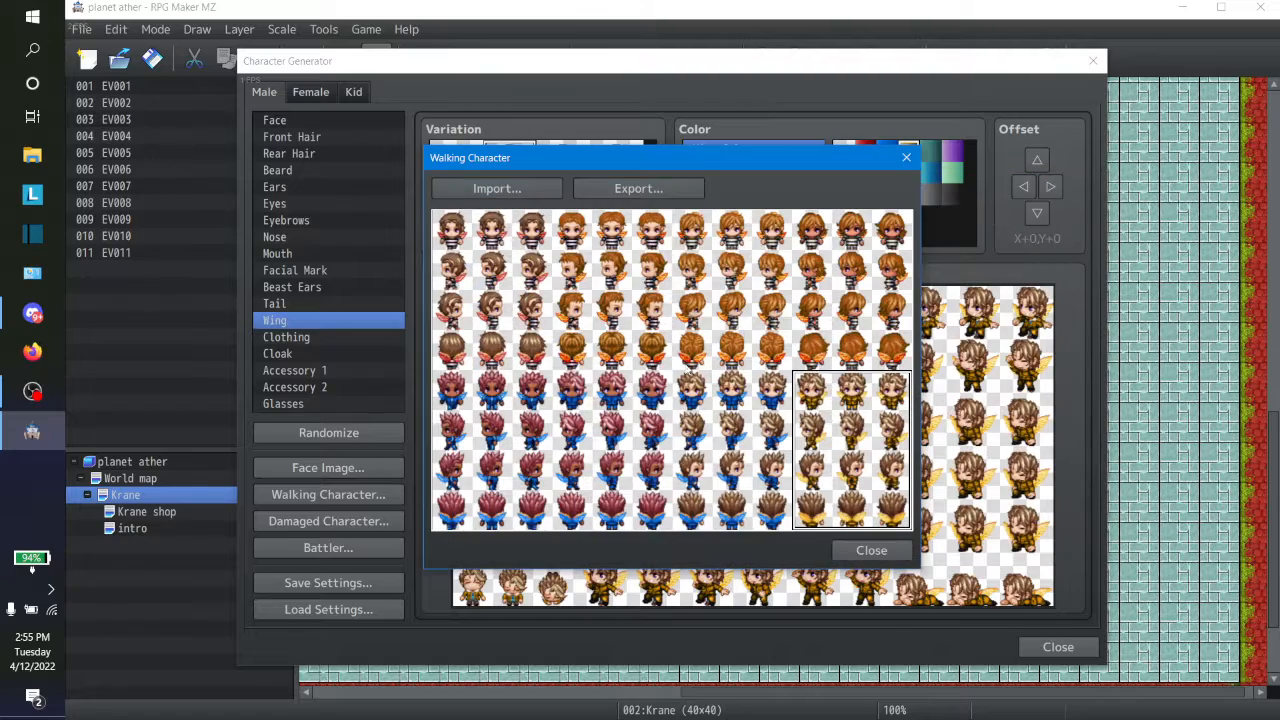
pyautogui.click(905, 159)
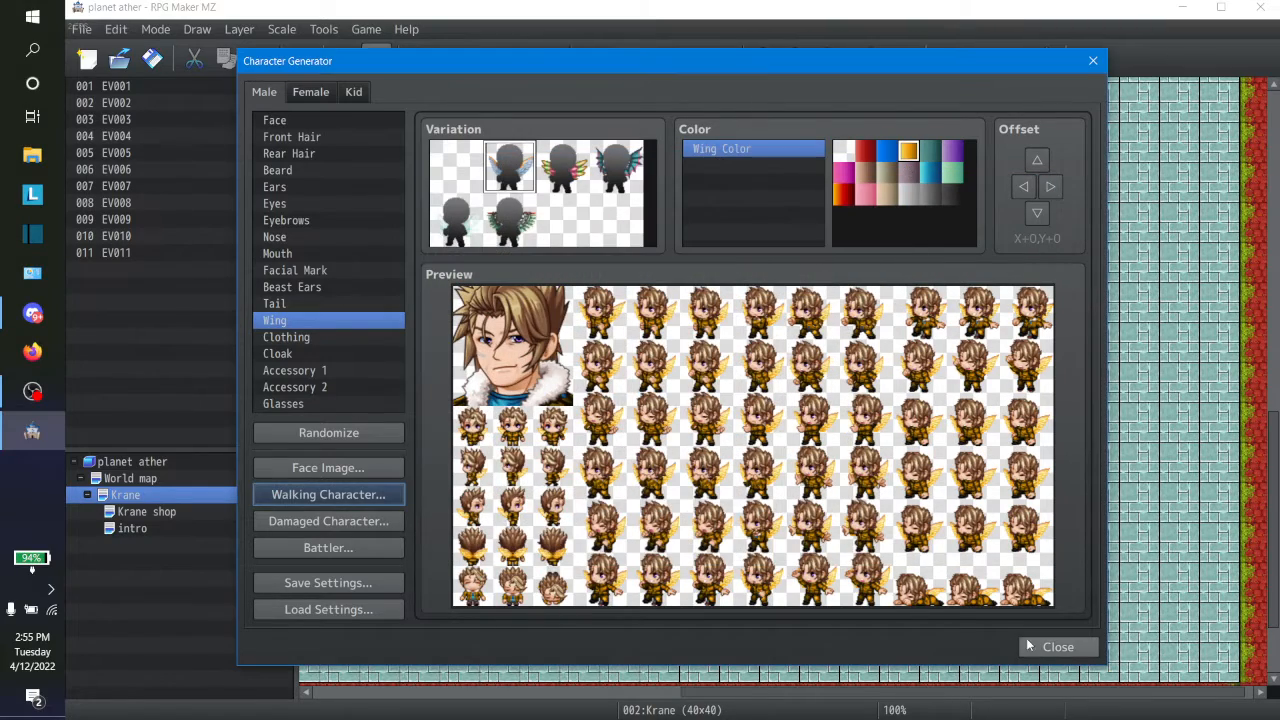
pyautogui.click(1052, 646)
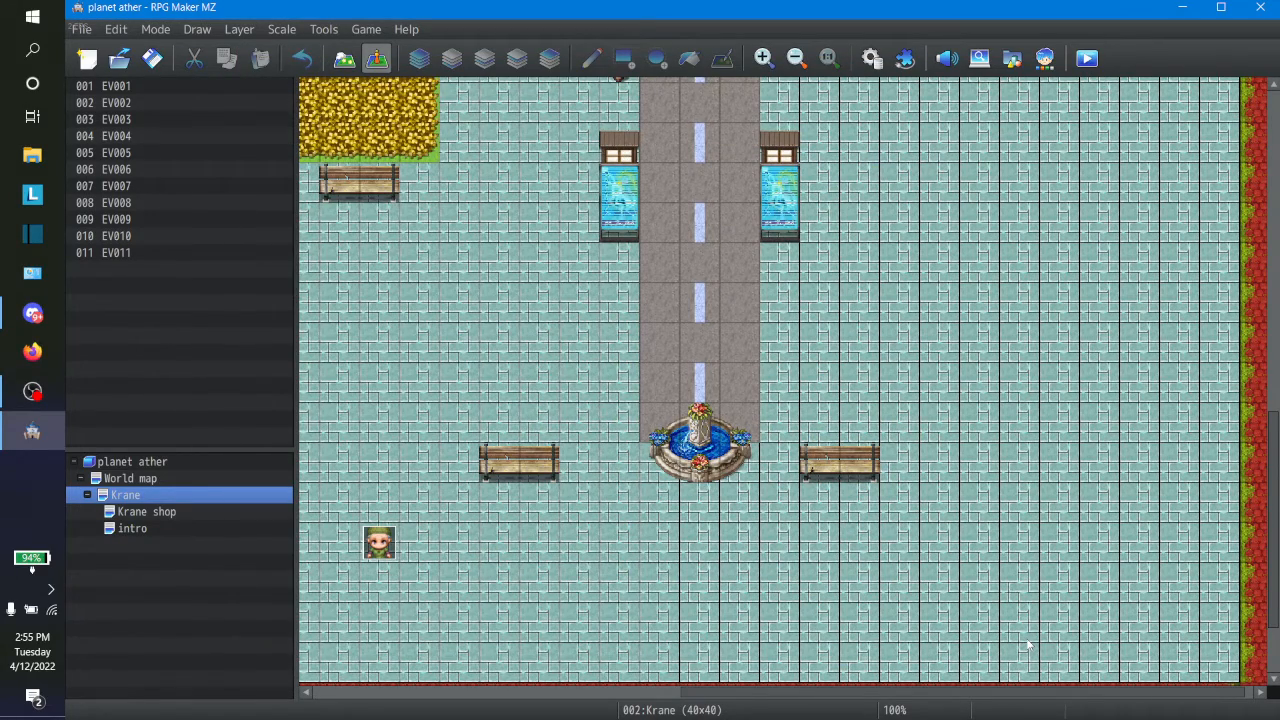
# Create a new event at 33,28 on the Krane map, using the first character of NPC male 1 as its image
pyautogui.moveTo(915, 693); pyautogui.dragTo(1012, 704)
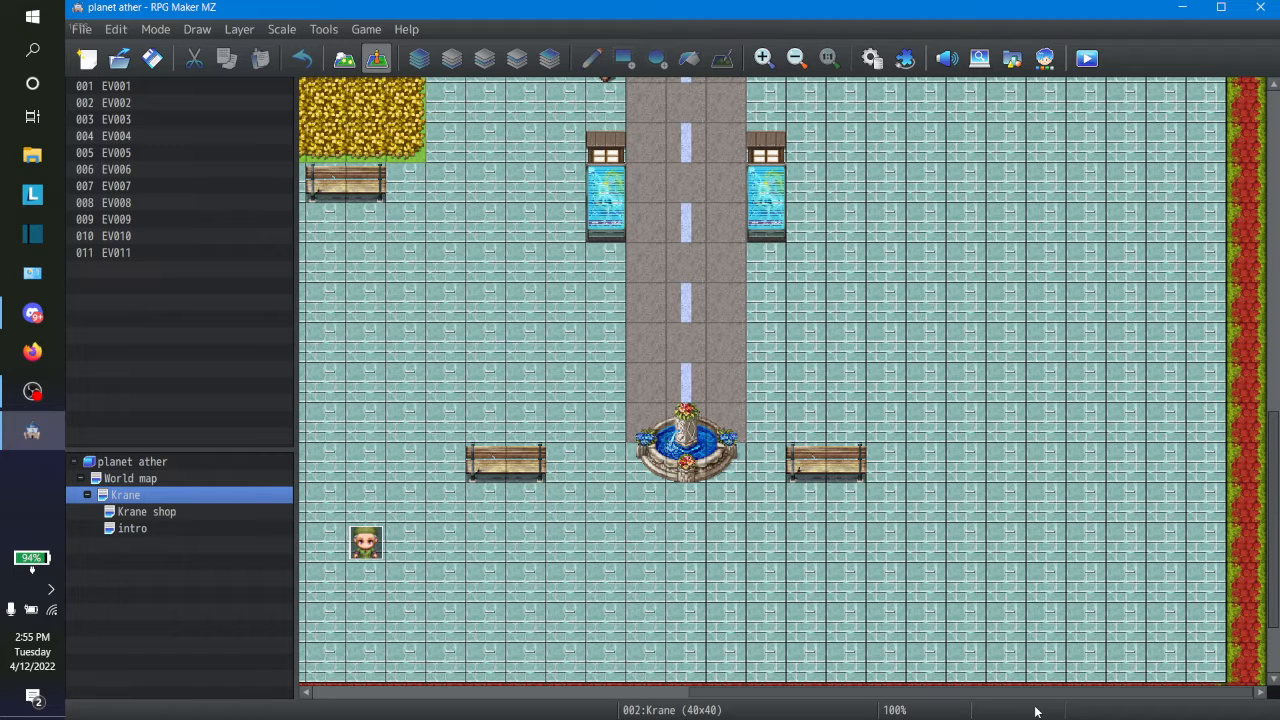
pyautogui.rightClick(998, 328)
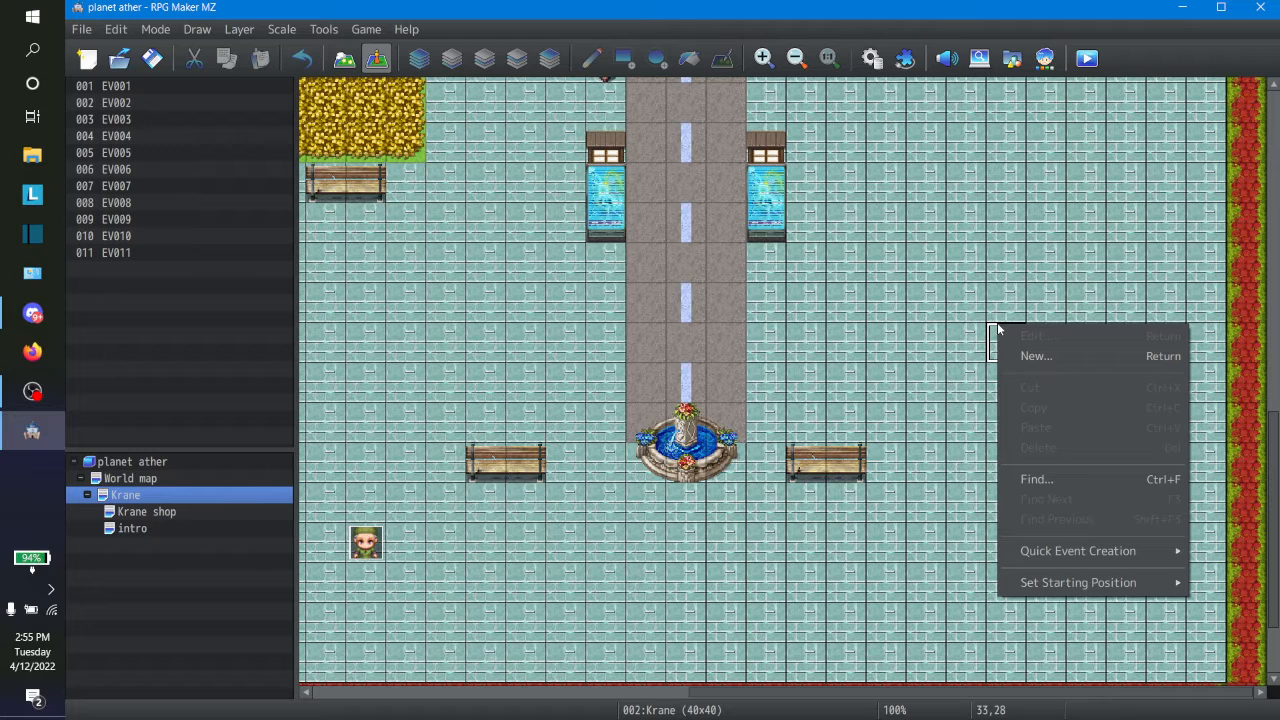
pyautogui.click(1039, 356)
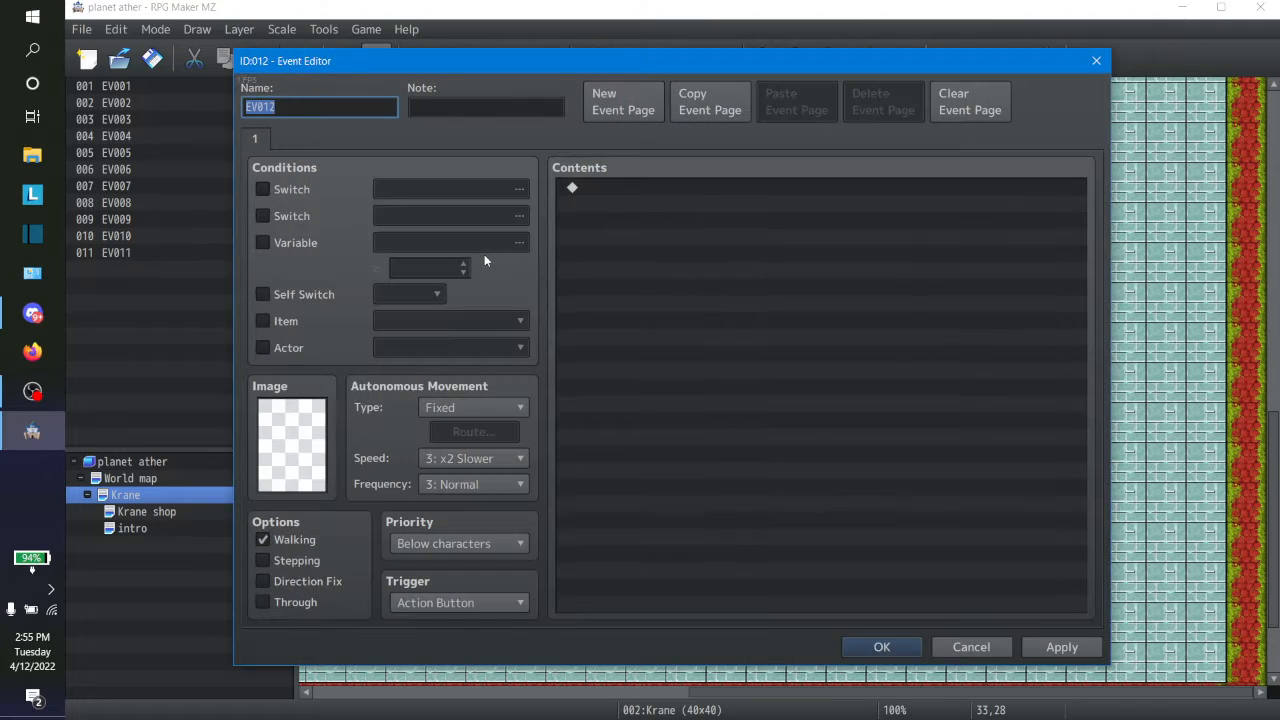
pyautogui.doubleClick(291, 436)
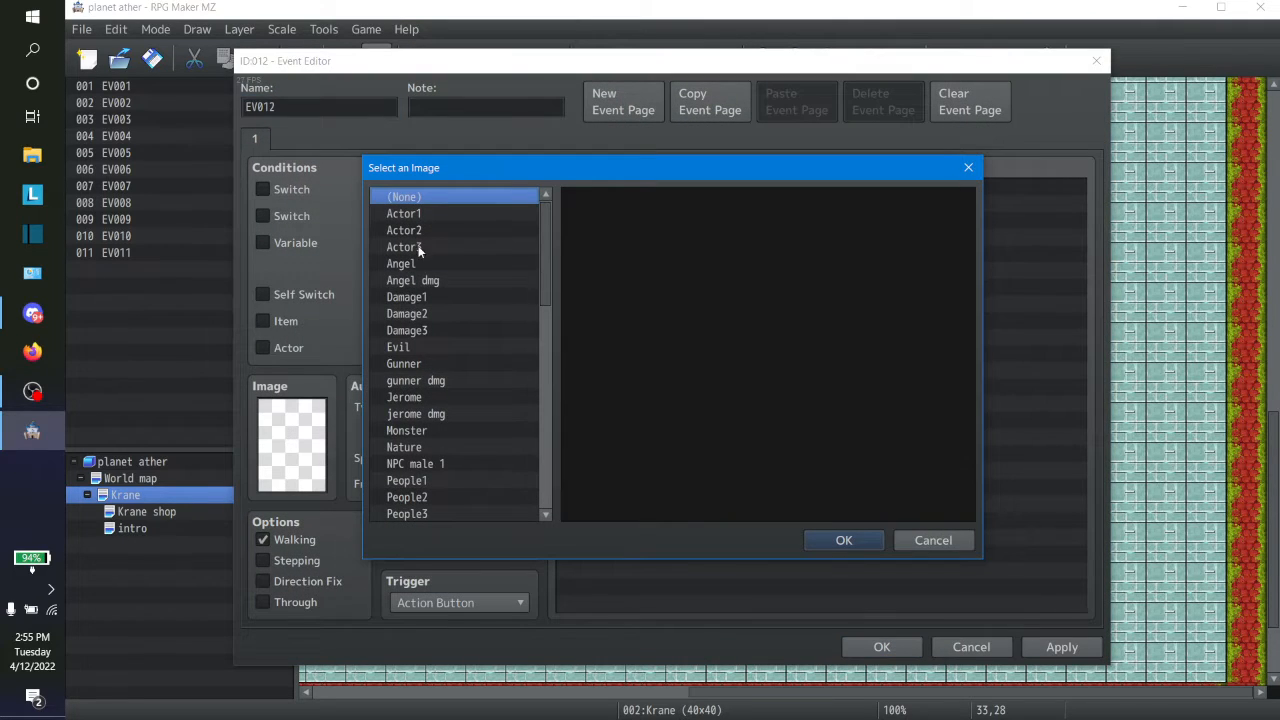
pyautogui.click(428, 467)
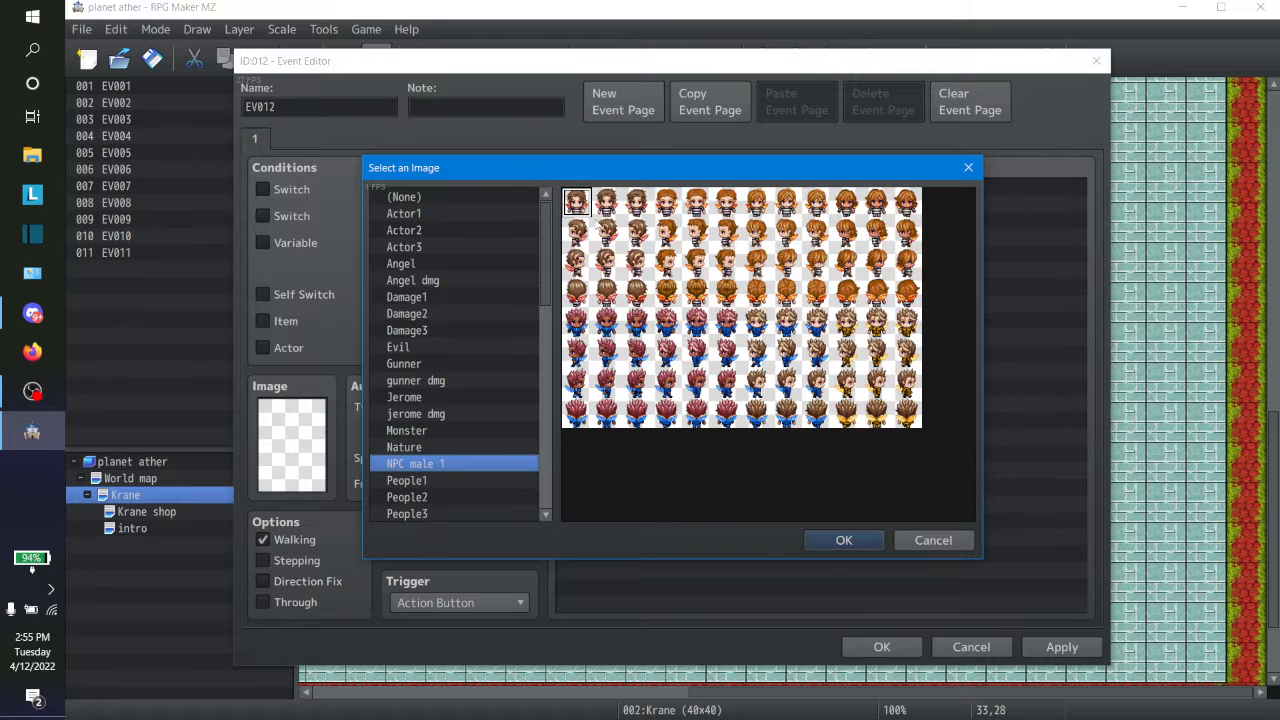
pyautogui.click(843, 548)
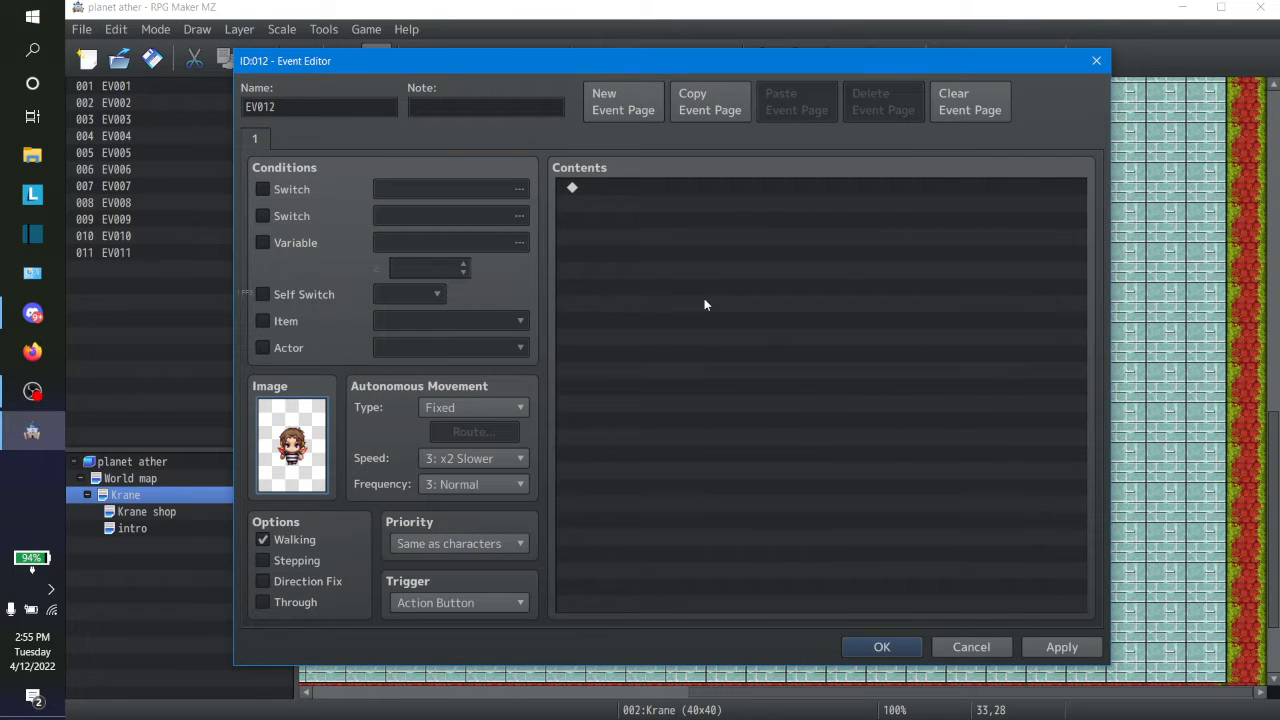
# Add a Show Text command to the event and enter "You know This city was once a big city"
pyautogui.doubleClick(624, 190)
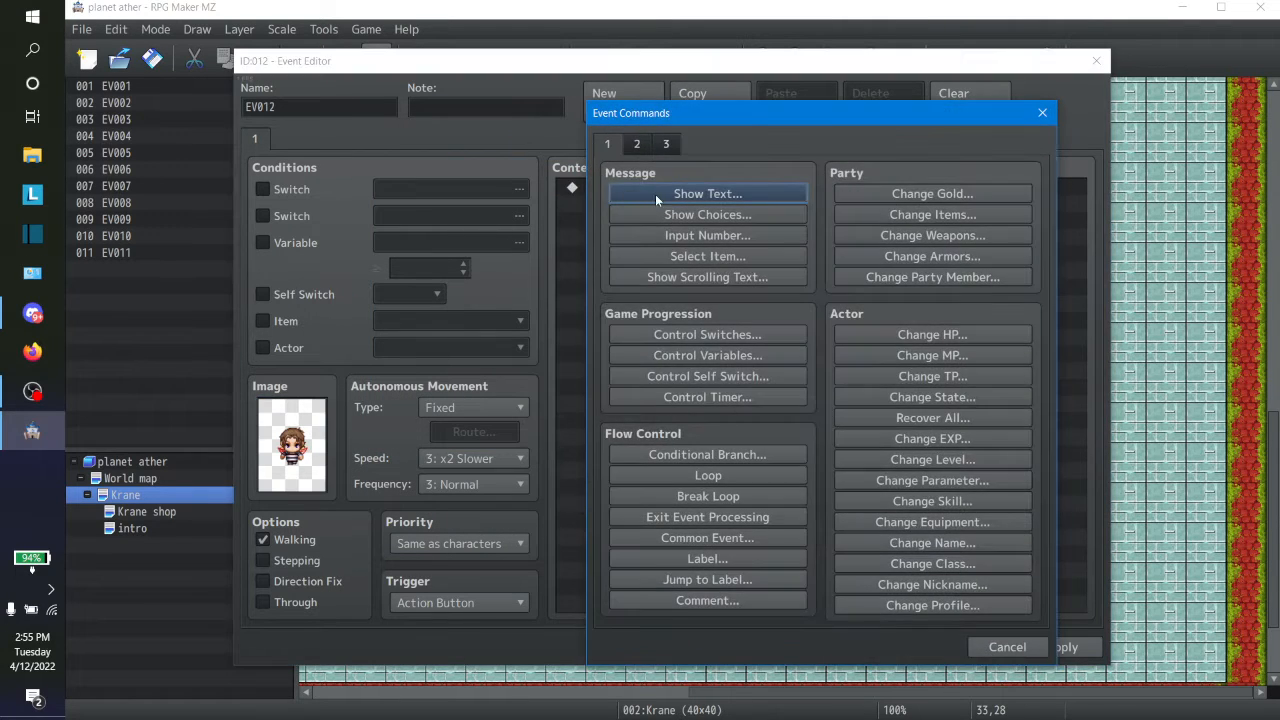
pyautogui.click(657, 193)
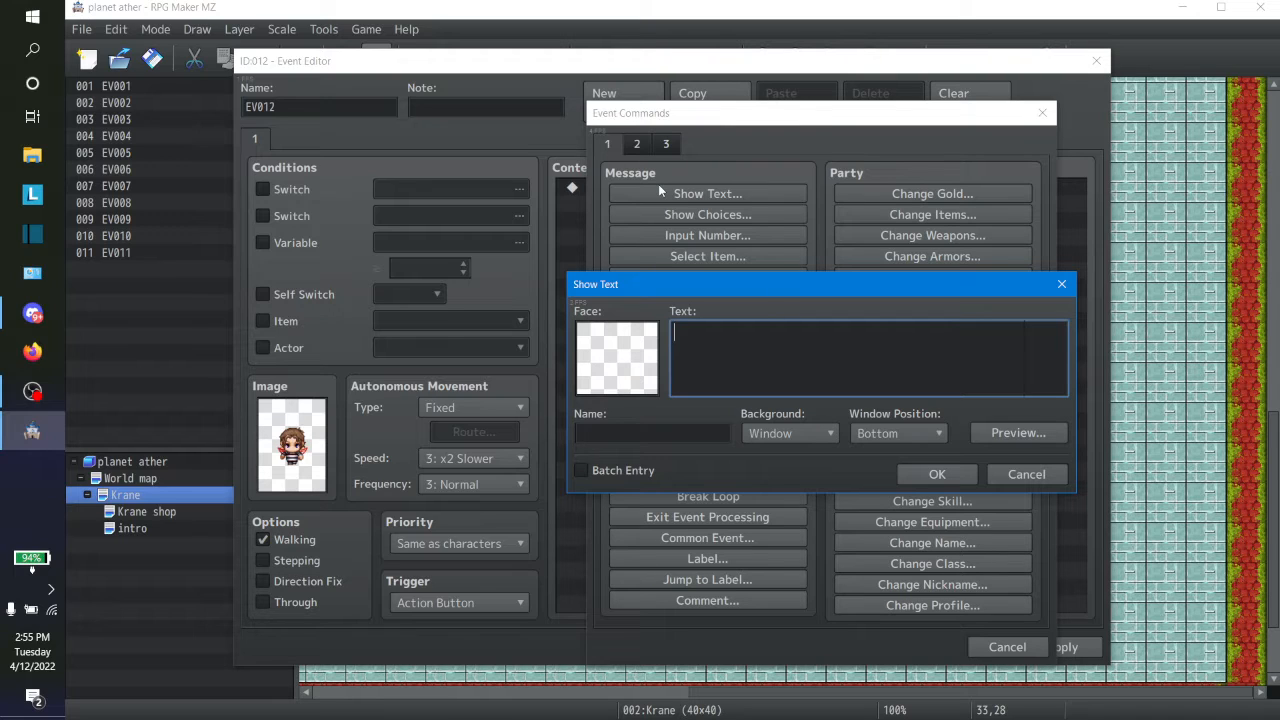
pyautogui.write('You know')
pyautogui.write(' Th')
pyautogui.write('is')
pyautogui.write(' city')
pyautogui.write(' was')
pyautogui.write(' not')
pyautogui.press('BackSpace')
pyautogui.press('BackSpace')
pyautogui.press('BackSpace')
pyautogui.press('BackSpace')
pyautogui.write('once a big city')
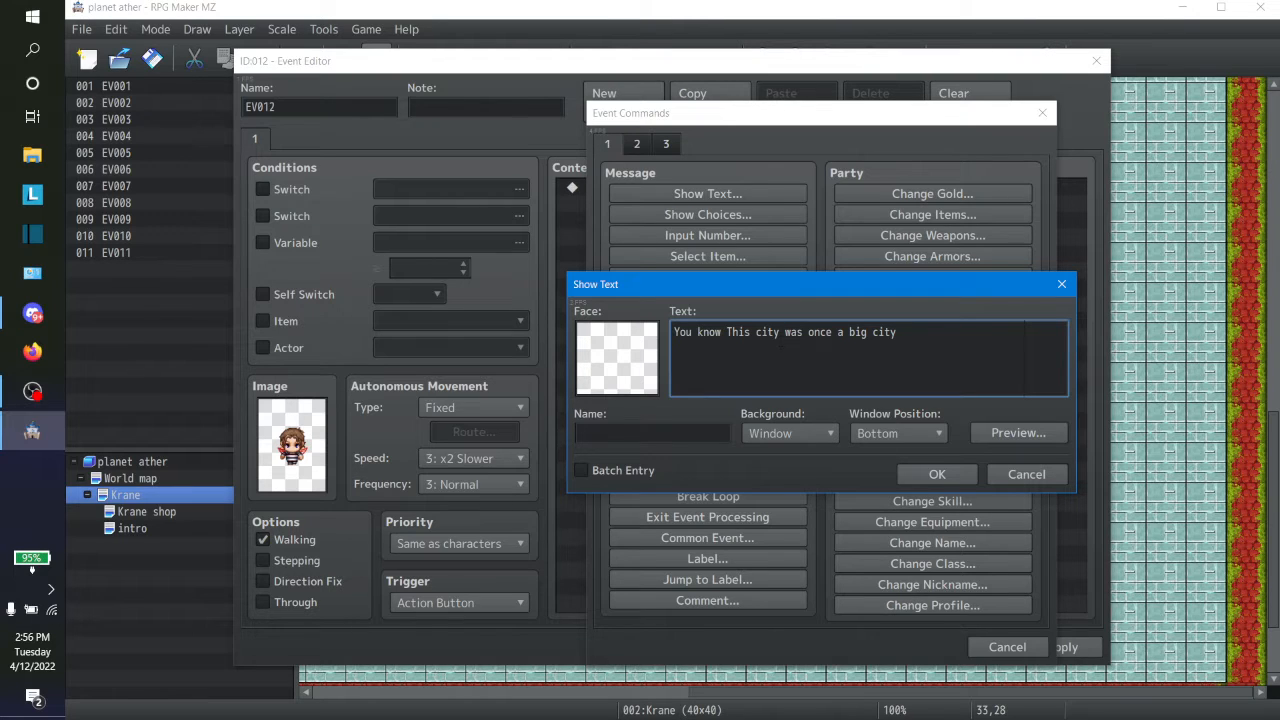
# Replace "This city" with "Krane" in the message text
pyautogui.press('BackSpace')
pyautogui.press('BackSpace')
pyautogui.press('BackSpace')
pyautogui.press('BackSpace')
pyautogui.press('BackSpace')
pyautogui.press('BackSpace')
pyautogui.press('BackSpace')
pyautogui.press('BackSpace')
pyautogui.press('BackSpace')
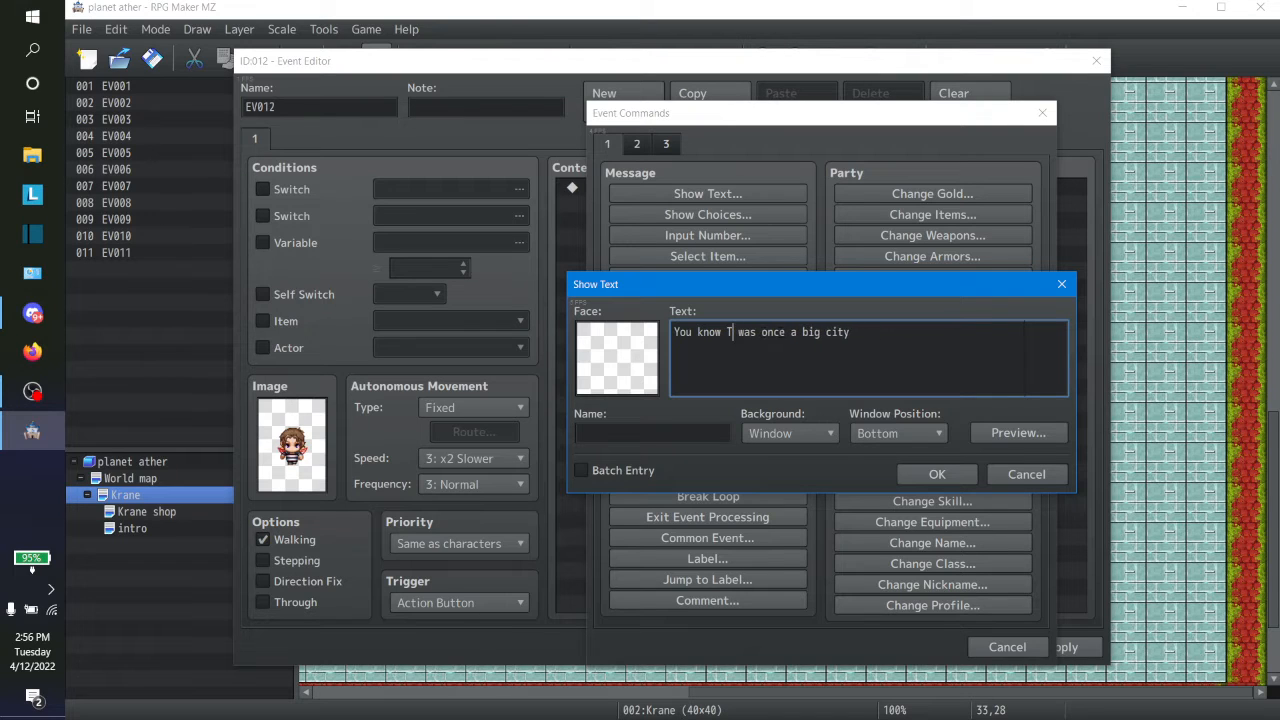
pyautogui.write('Krane')
# Extend the first message line with "when trade was booming"
pyautogui.click(892, 338)
pyautogui.write('when trade')
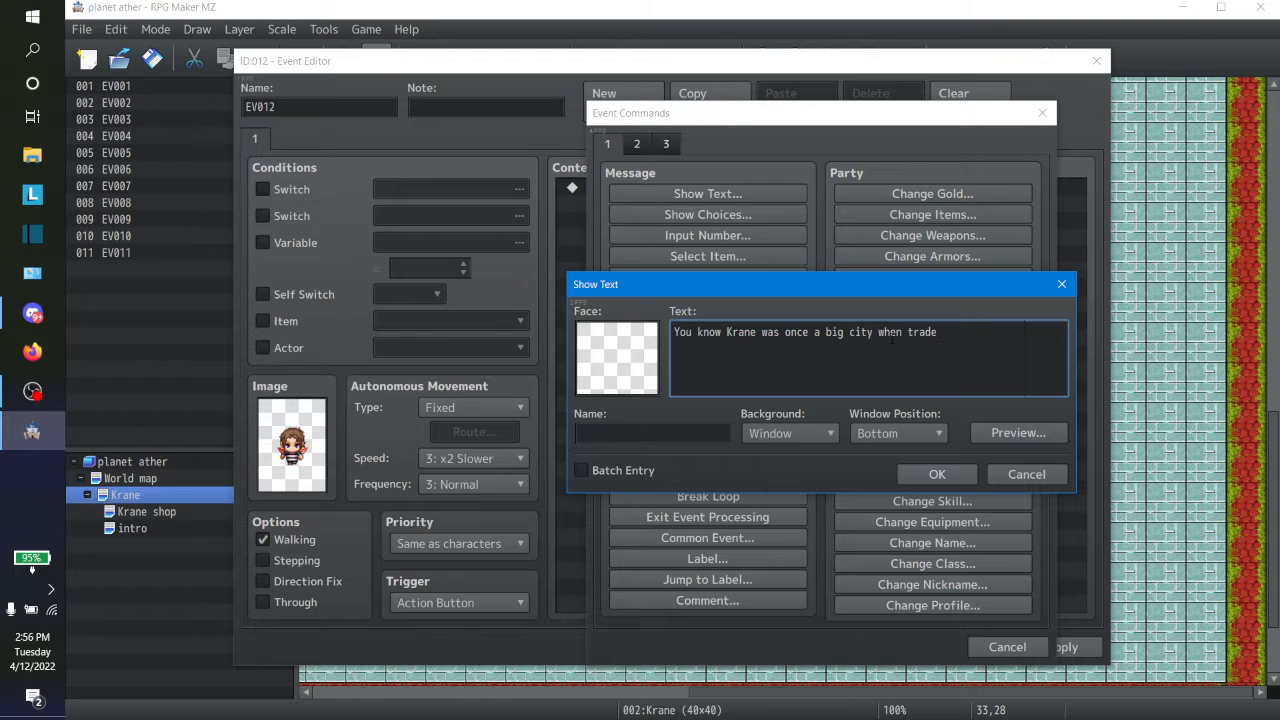
pyautogui.write(' was bo')
pyautogui.write('mm')
pyautogui.write('ing')
pyautogui.press('BackSpace')
pyautogui.write('o')
# Start a second message line reading "but ever since"
pyautogui.press('Return')
pyautogui.write('but ever ')
pyautogui.write('cin')
pyautogui.press('BackSpace')
pyautogui.press('BackSpace')
pyautogui.press('BackSpace')
pyautogui.write('s')
pyautogui.write('cin')
pyautogui.press('BackSpace')
pyautogui.press('BackSpace')
pyautogui.write('ence')
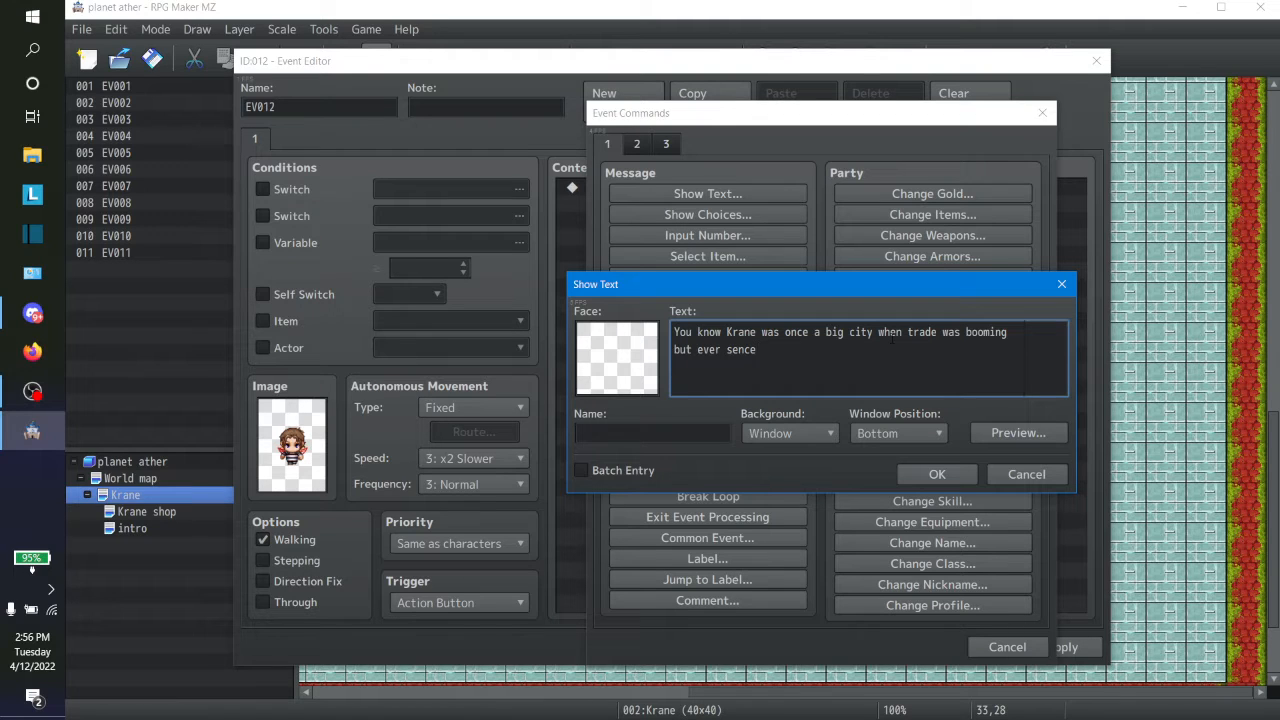
pyautogui.press('BackSpace')
pyautogui.press('BackSpace')
pyautogui.press('BackSpace')
pyautogui.press('BackSpace')
pyautogui.press('BackSpace')
pyautogui.press('BackSpace')
pyautogui.press('BackSpace')
pyautogui.press('BackSpace')
pyautogui.press('BackSpace')
pyautogui.press('BackSpace')
pyautogui.write('ever')
pyautogui.write(' s')
pyautogui.write('ince')
# Continue the second message line with "the UNR troops bloked traded"
pyautogui.write(' the UNR t')
pyautogui.write('roops')
pyautogui.write(' shoed up')
pyautogui.press('BackSpace')
pyautogui.press('BackSpace')
pyautogui.press('BackSpace')
pyautogui.press('BackSpace')
pyautogui.press('BackSpace')
pyautogui.write('de')
pyautogui.press('BackSpace')
pyautogui.press('BackSpace')
pyautogui.press('BackSpace')
pyautogui.press('BackSpace')
pyautogui.press('BackSpace')
pyautogui.write('bloked traded')
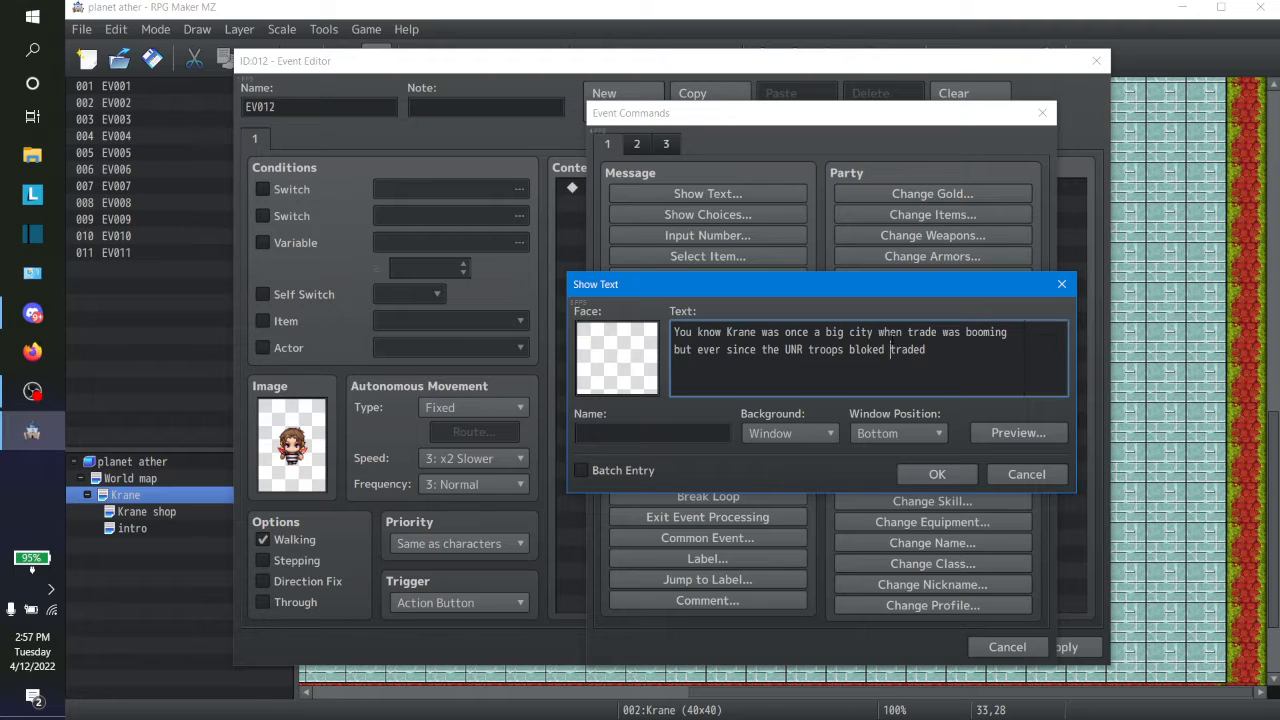
# Correct the wording to "blocked trade", add "we dont" and a third line "get alot people here.", and accept the message
pyautogui.write('c')
pyautogui.press('BackSpace')
pyautogui.write('we dont ')
pyautogui.write('get alot')
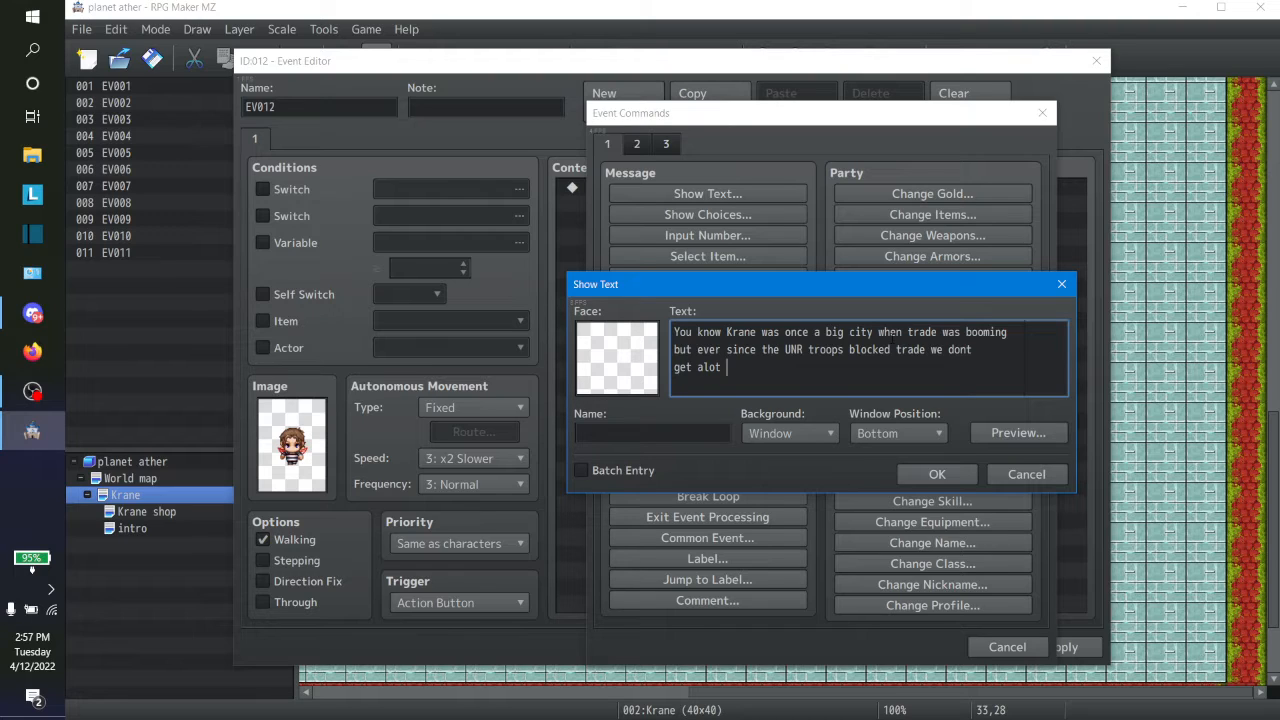
pyautogui.write(' people here/')
pyautogui.press('BackSpace')
pyautogui.write('.')
pyautogui.click(947, 481)
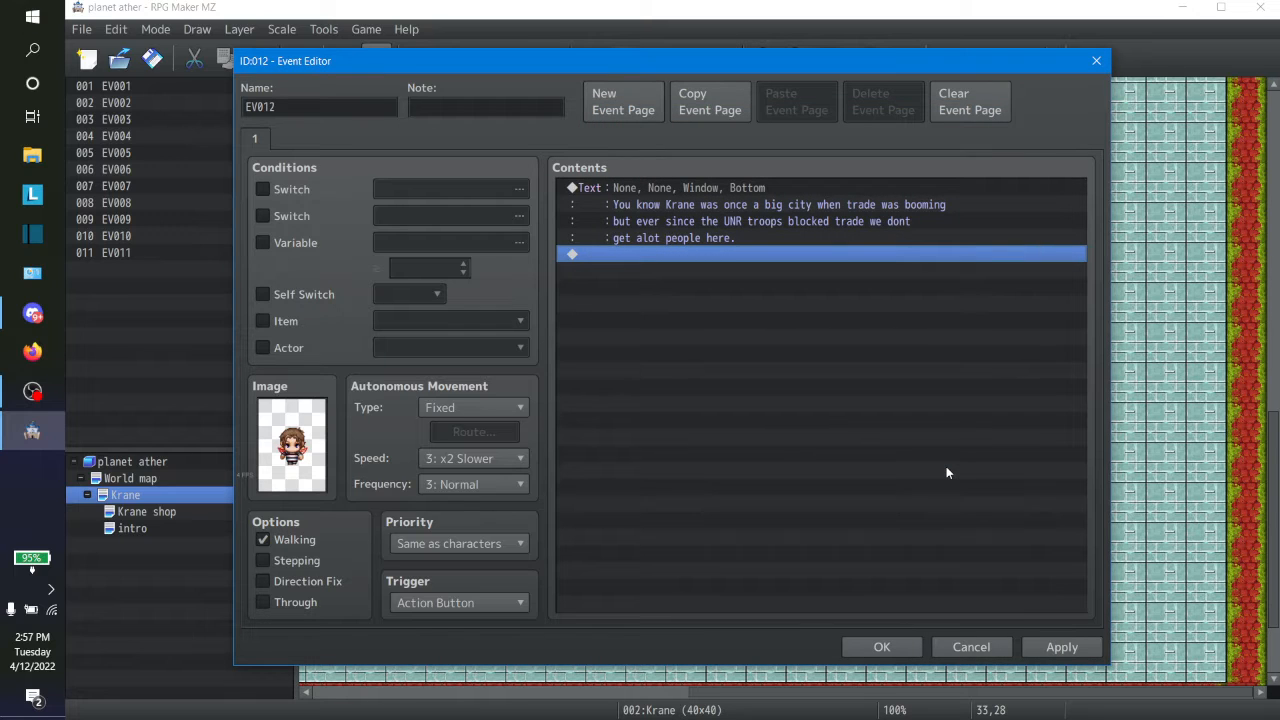
# Set the event's autonomous movement type to Random and add a Control Self Switch command turning A ON after the text
pyautogui.click(486, 410)
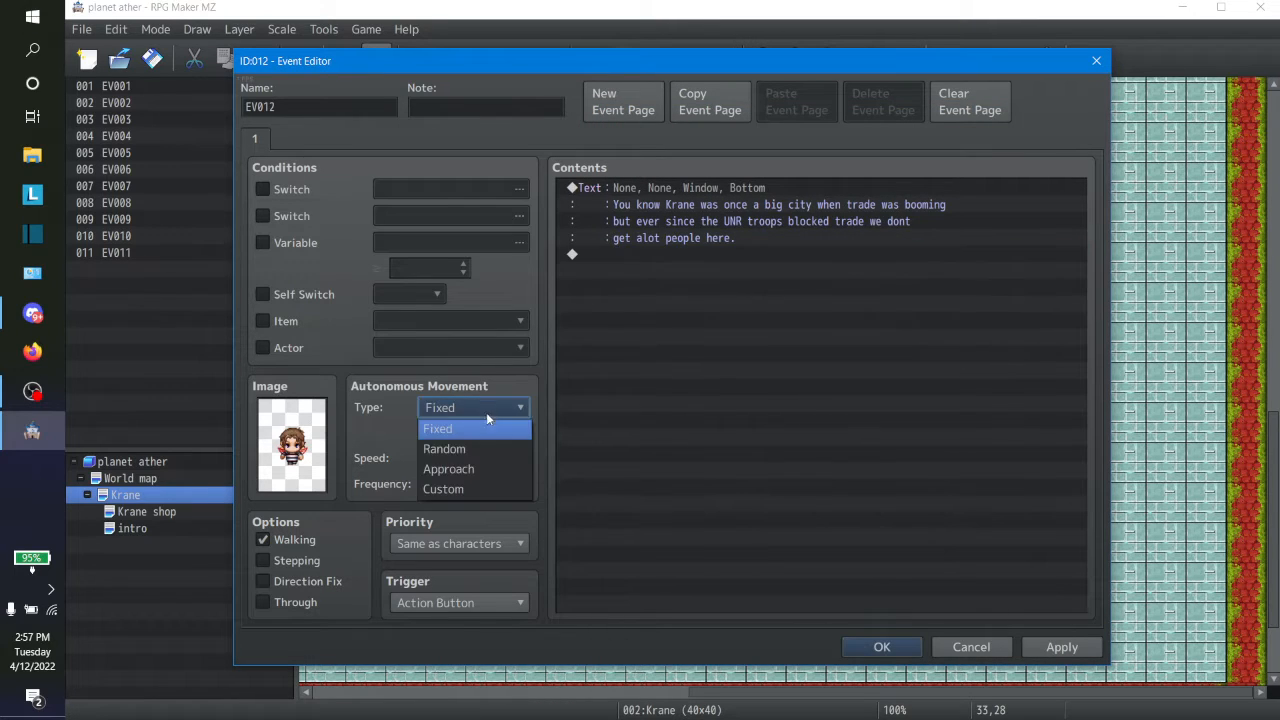
pyautogui.click(470, 450)
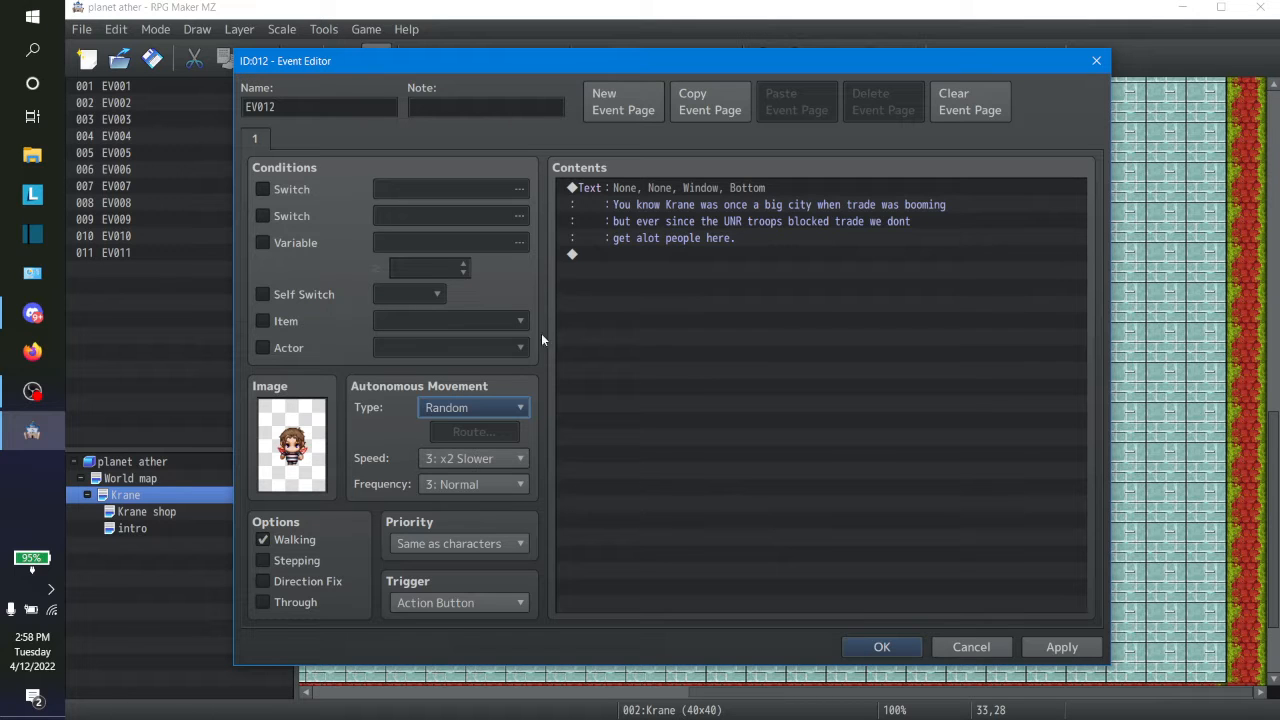
pyautogui.click(655, 259)
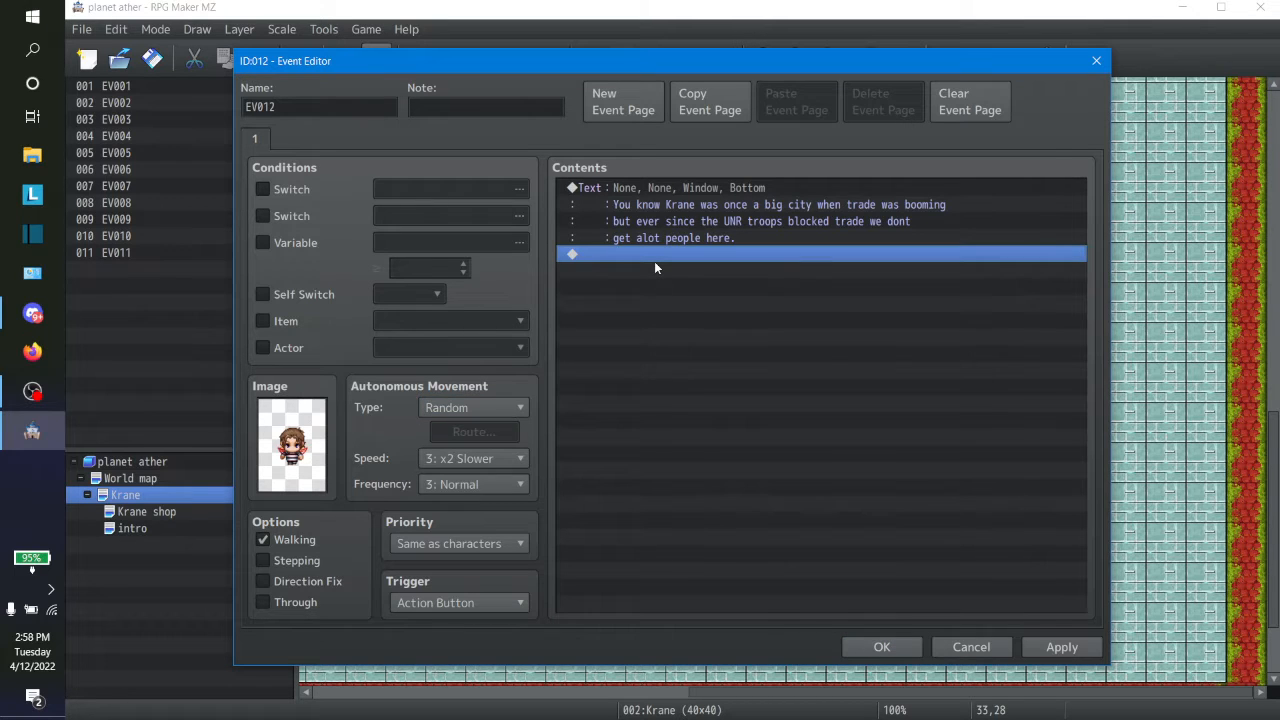
pyautogui.doubleClick(654, 261)
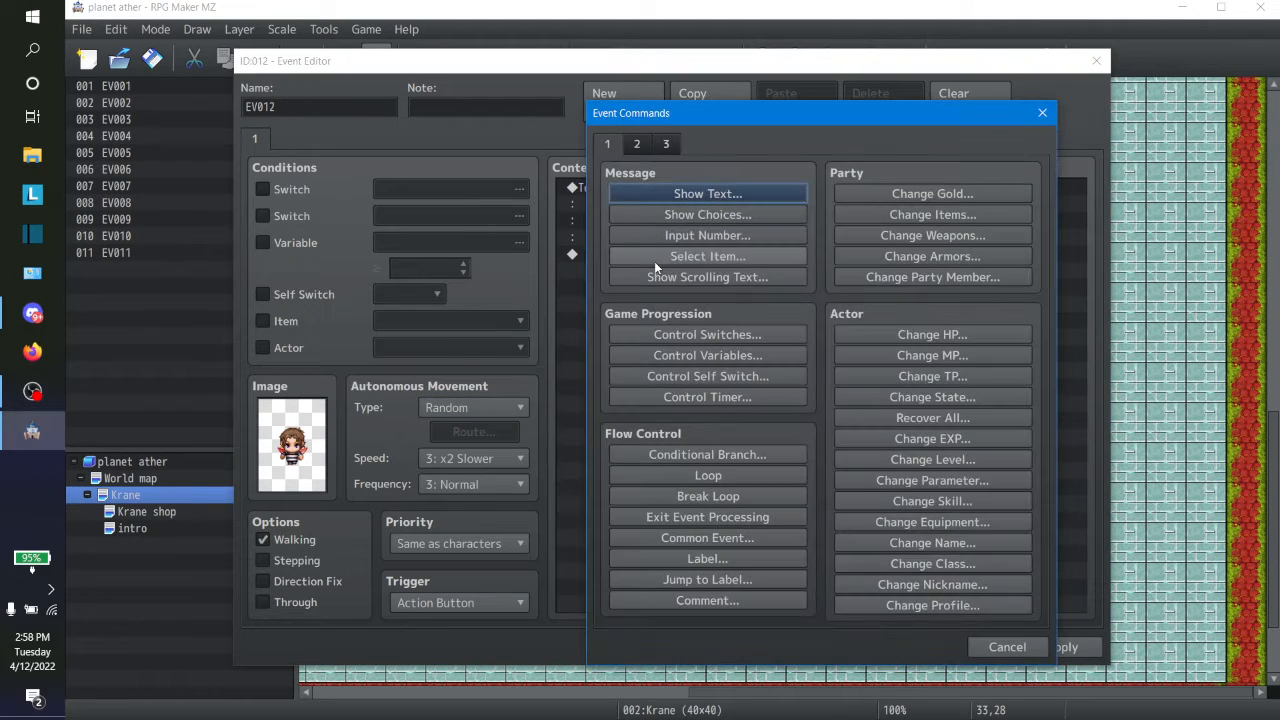
pyautogui.click(666, 377)
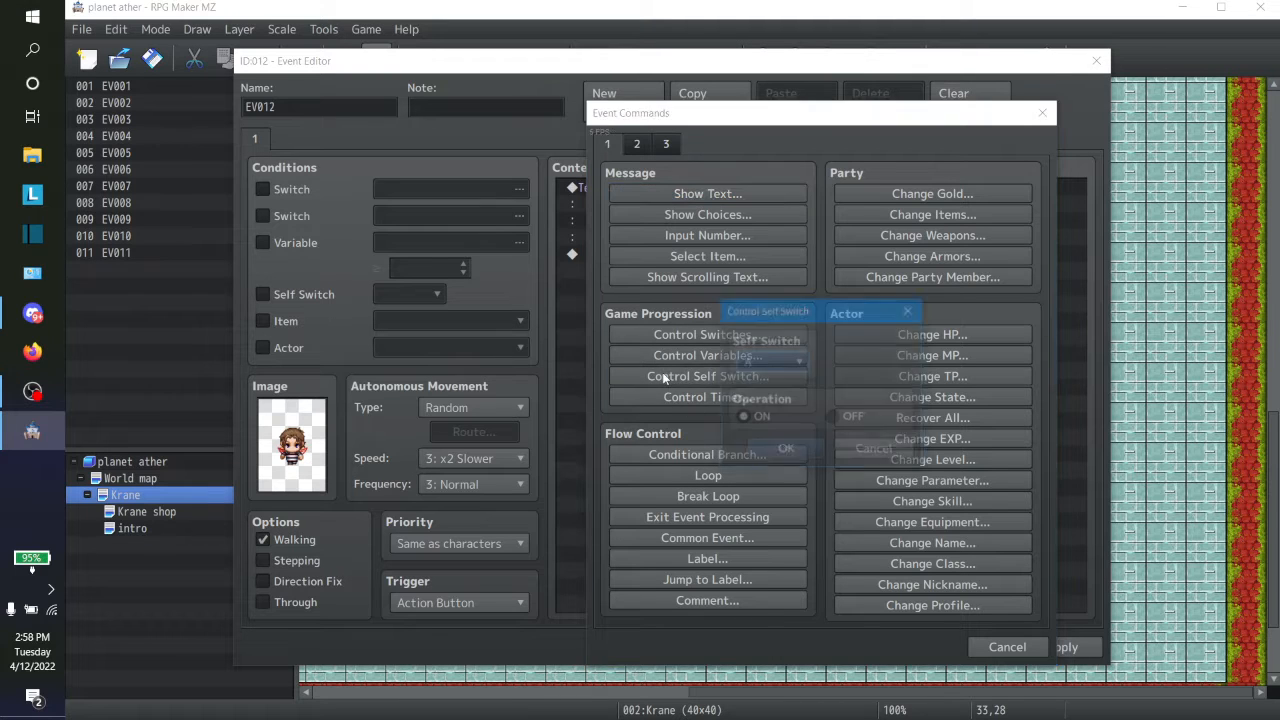
pyautogui.click(772, 452)
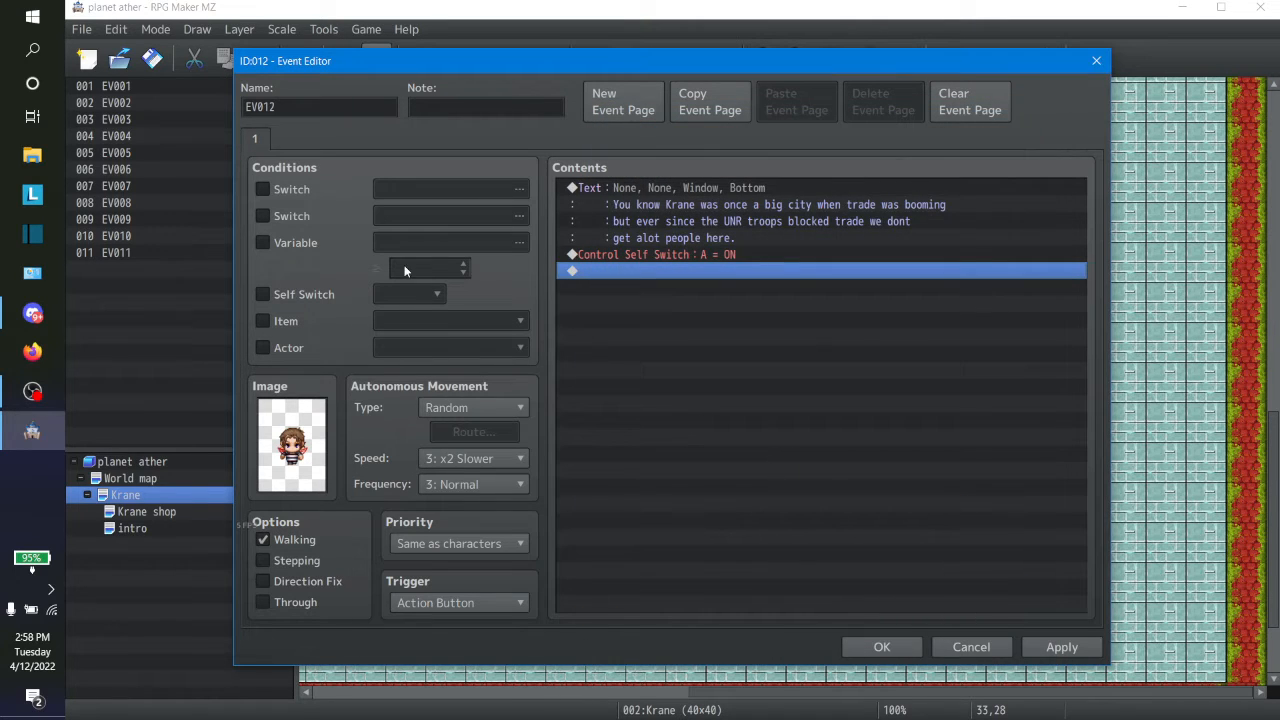
# Duplicate the event page as page 2 and delete its self switch and text commands
pyautogui.click(718, 110)
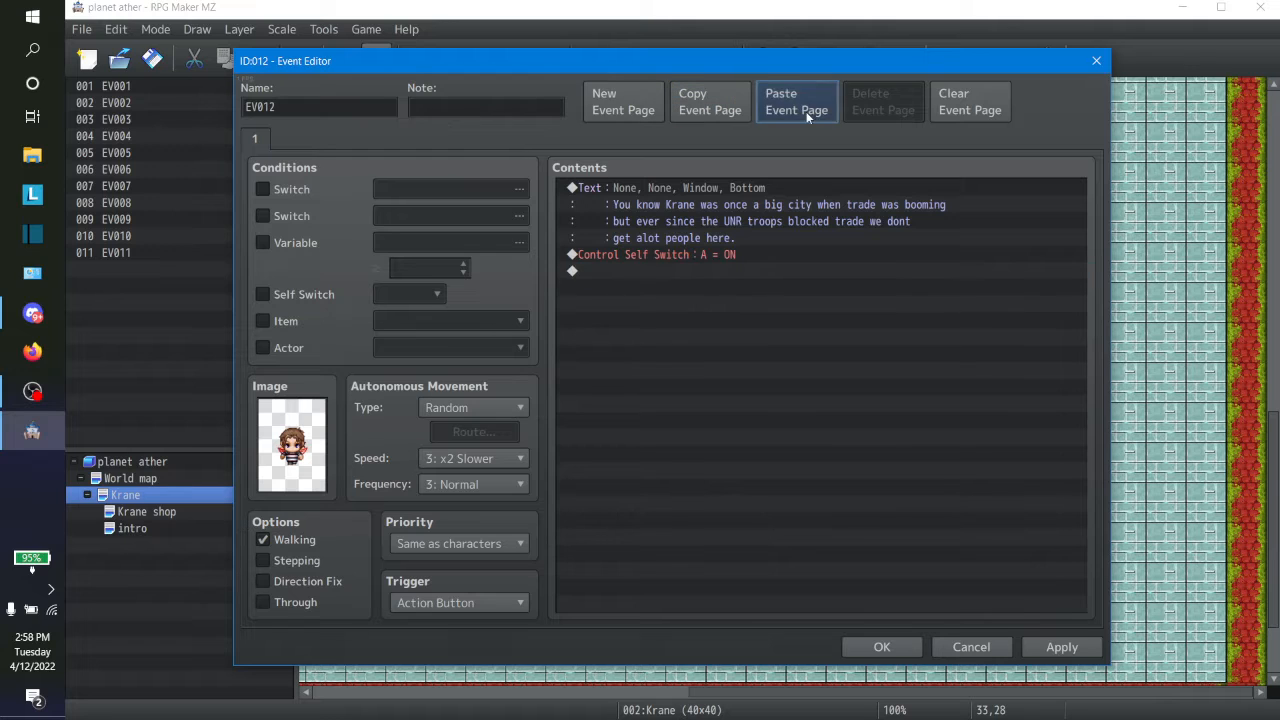
pyautogui.click(792, 104)
pyautogui.click(675, 254)
pyautogui.press('Delete')
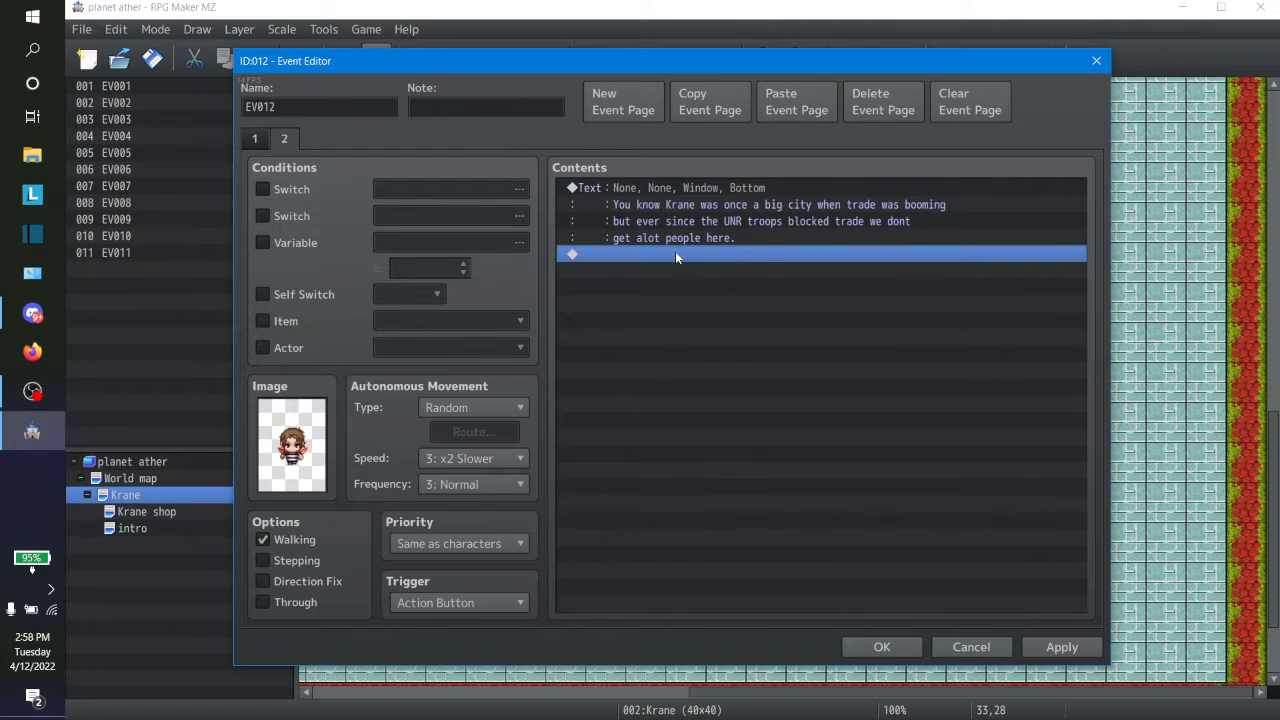
pyautogui.click(646, 187)
pyautogui.press('Delete')
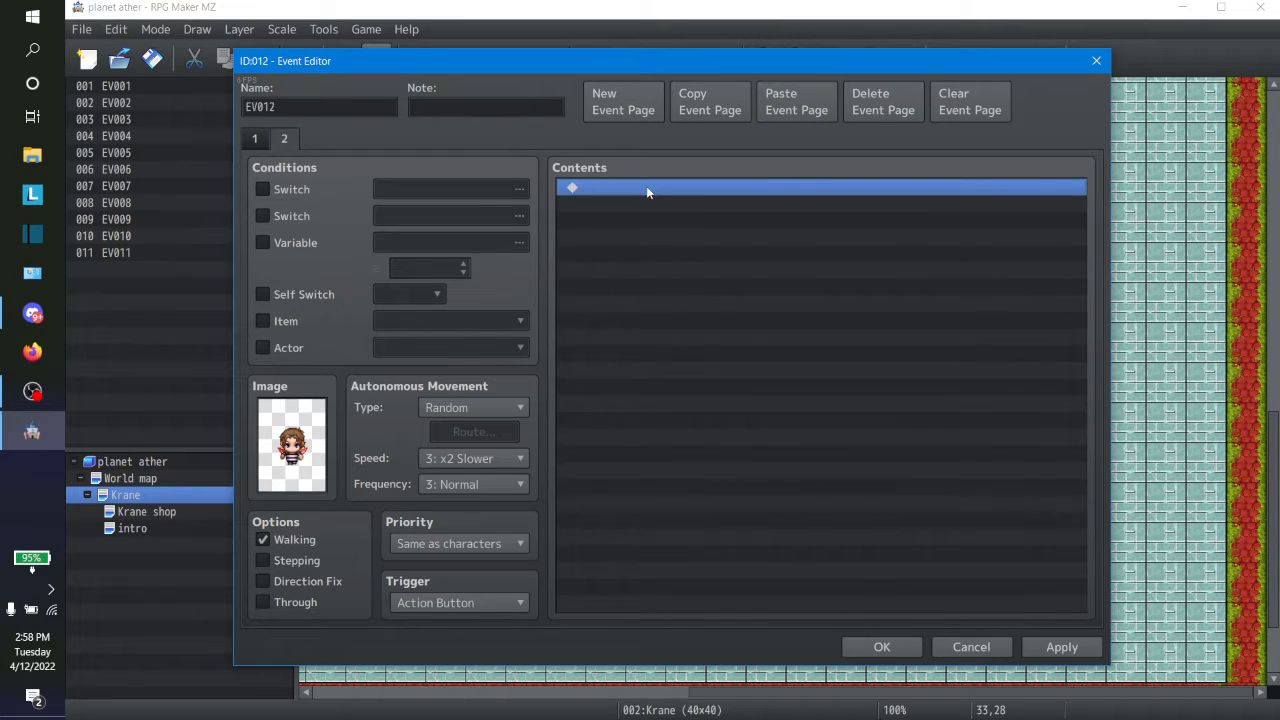
# Make Self Switch A the condition for the event's second page
pyautogui.click(265, 190)
pyautogui.click(265, 191)
pyautogui.click(264, 295)
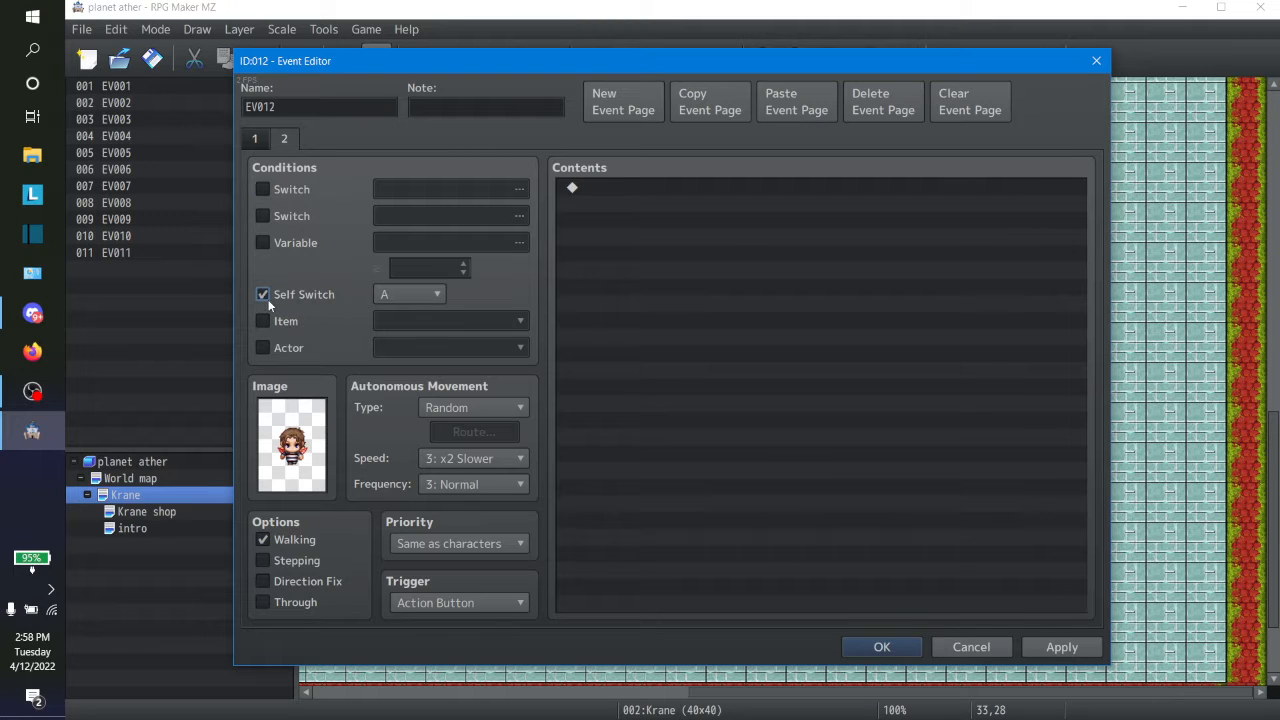
# Insert a Show Text command on the event's second page, try the line "this place is not great" and clear it
pyautogui.doubleClick(596, 187)
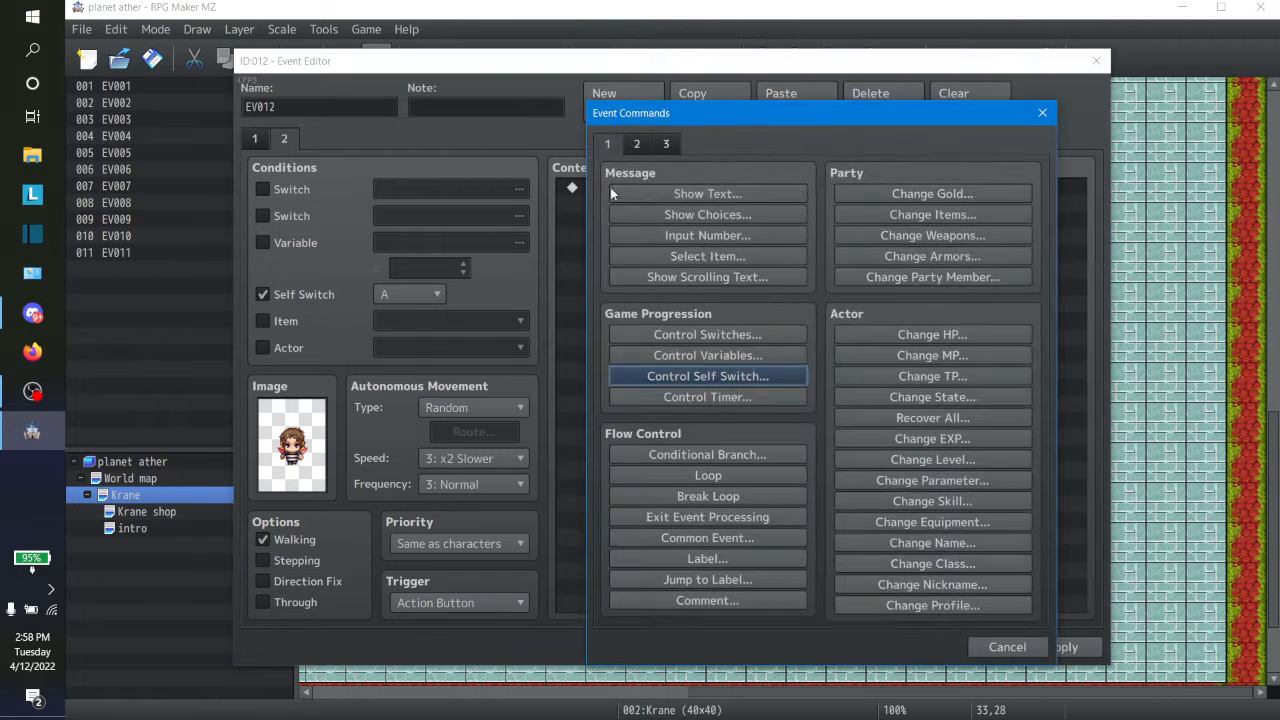
pyautogui.click(670, 194)
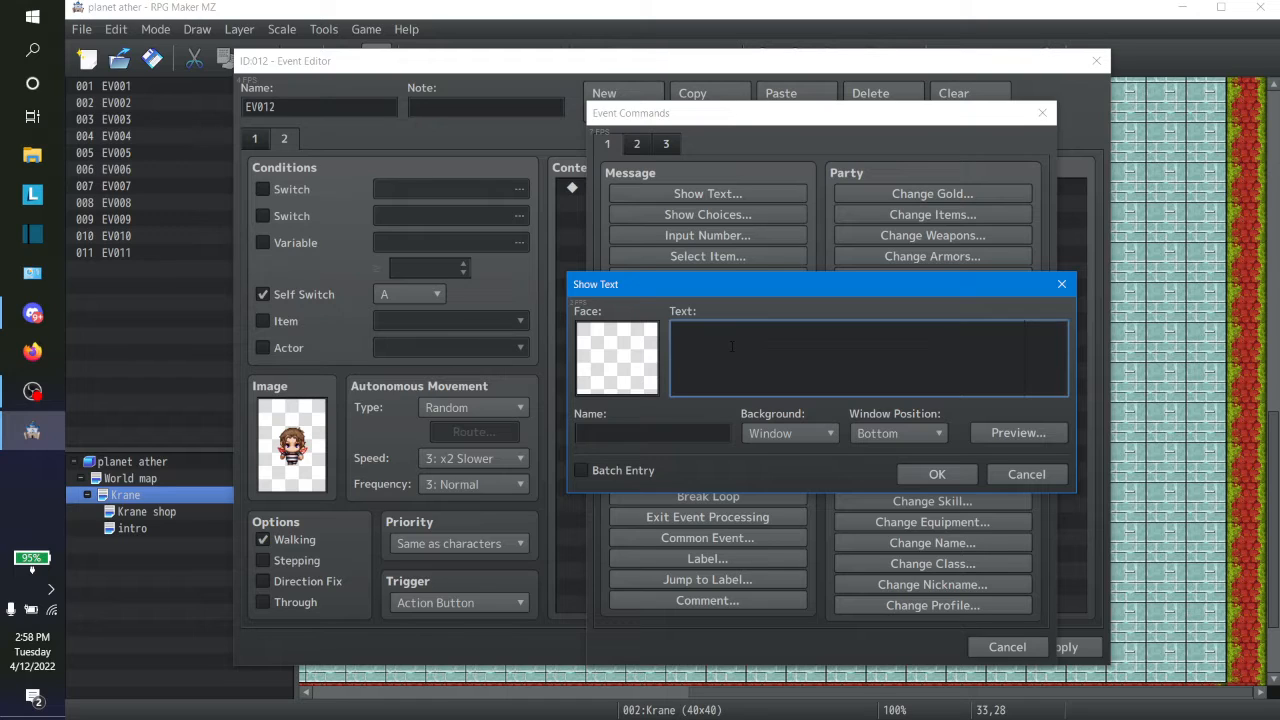
pyautogui.write('Ithis place is not great')
pyautogui.press('BackSpace')
pyautogui.press('BackSpace')
pyautogui.press('BackSpace')
pyautogui.press('BackSpace')
pyautogui.press('BackSpace')
pyautogui.press('BackSpace')
pyautogui.press('BackSpace')
pyautogui.press('BackSpace')
pyautogui.press('BackSpace')
pyautogui.press('BackSpace')
pyautogui.press('BackSpace')
pyautogui.press('BackSpace')
pyautogui.press('BackSpace')
pyautogui.press('BackSpace')
pyautogui.press('BackSpace')
pyautogui.press('BackSpace')
pyautogui.press('BackSpace')
pyautogui.press('BackSpace')
pyautogui.press('BackSpace')
pyautogui.press('BackSpace')
# Try "My house caved in ever since" as the message, clear it and accept the text command blank
pyautogui.write('My house caved in ever since')
pyautogui.press('BackSpace')
pyautogui.press('BackSpace')
pyautogui.press('BackSpace')
pyautogui.press('BackSpace')
pyautogui.press('BackSpace')
pyautogui.press('BackSpace')
pyautogui.press('BackSpace')
pyautogui.press('BackSpace')
pyautogui.press('BackSpace')
pyautogui.press('BackSpace')
pyautogui.press('BackSpace')
pyautogui.press('BackSpace')
pyautogui.press('BackSpace')
pyautogui.press('BackSpace')
pyautogui.press('BackSpace')
pyautogui.press('BackSpace')
pyautogui.press('BackSpace')
pyautogui.press('BackSpace')
pyautogui.press('BackSpace')
pyautogui.press('BackSpace')
pyautogui.press('BackSpace')
pyautogui.press('BackSpace')
pyautogui.press('BackSpace')
pyautogui.press('BackSpace')
pyautogui.press('BackSpace')
pyautogui.write('y house')
pyautogui.press('BackSpace')
pyautogui.press('BackSpace')
pyautogui.press('BackSpace')
pyautogui.press('BackSpace')
pyautogui.press('BackSpace')
pyautogui.press('BackSpace')
pyautogui.press('BackSpace')
pyautogui.press('BackSpace')
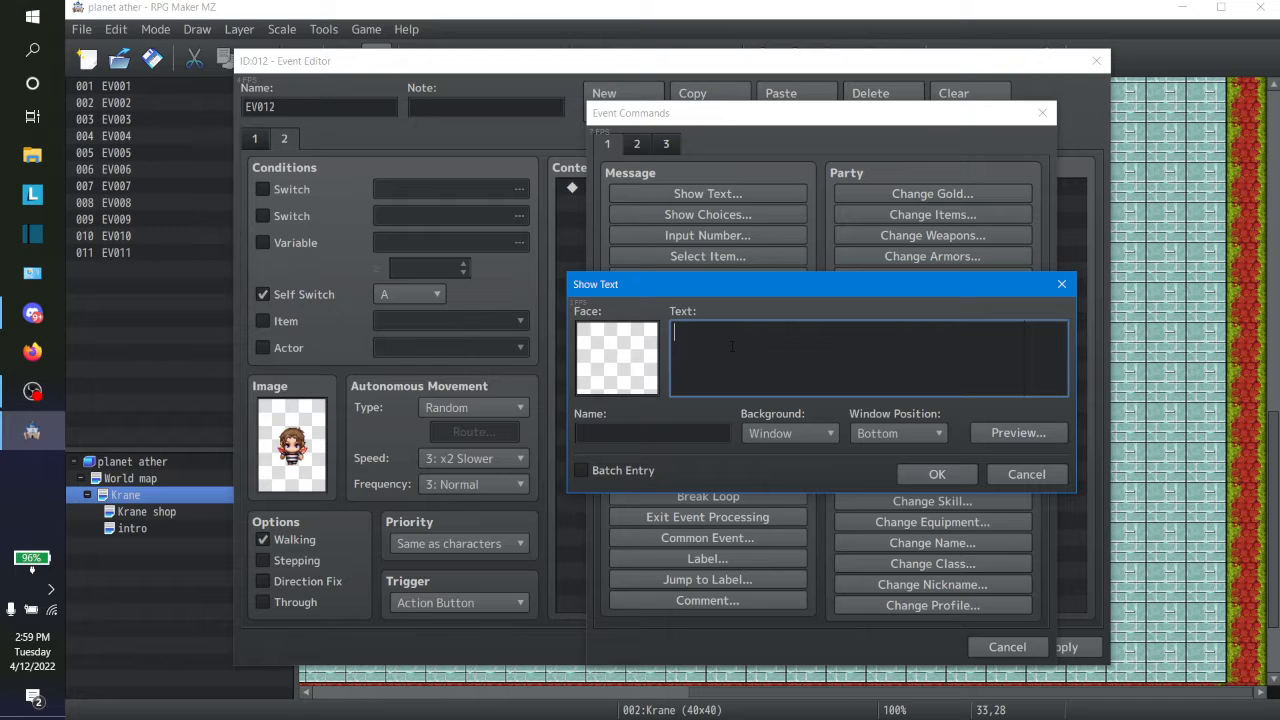
pyautogui.click(934, 468)
pyautogui.click(254, 140)
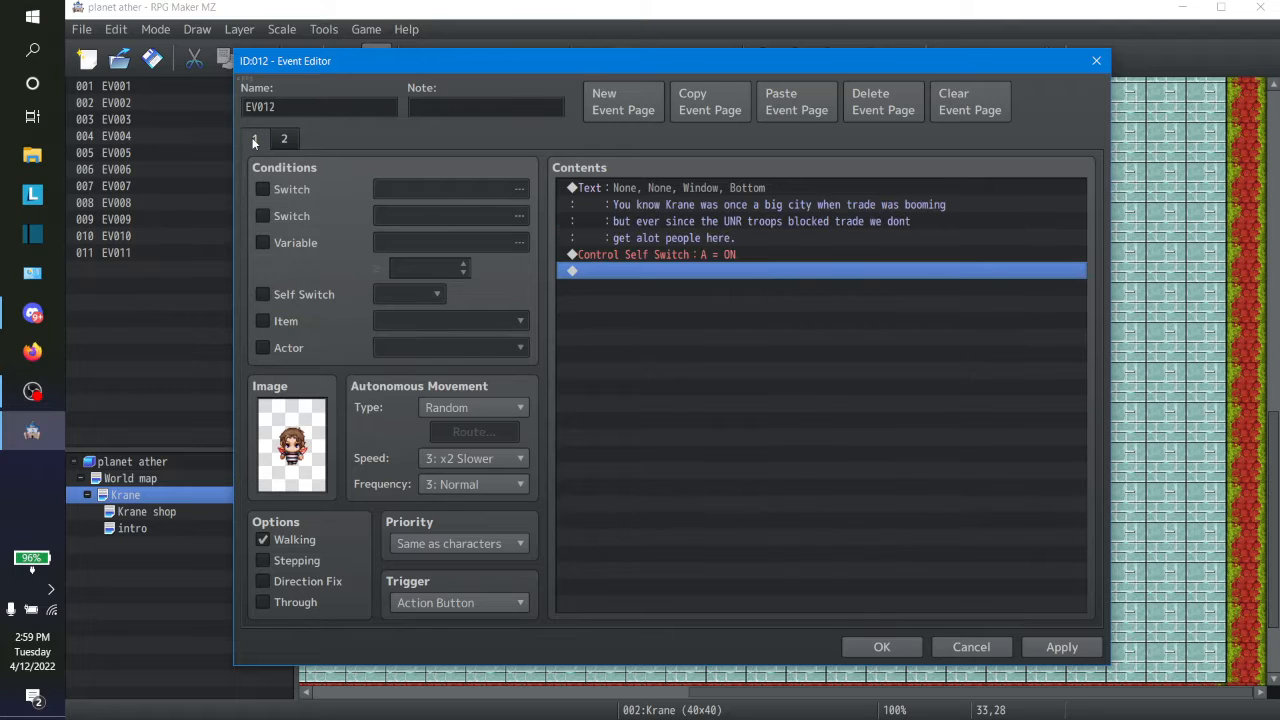
pyautogui.click(285, 140)
pyautogui.doubleClick(635, 187)
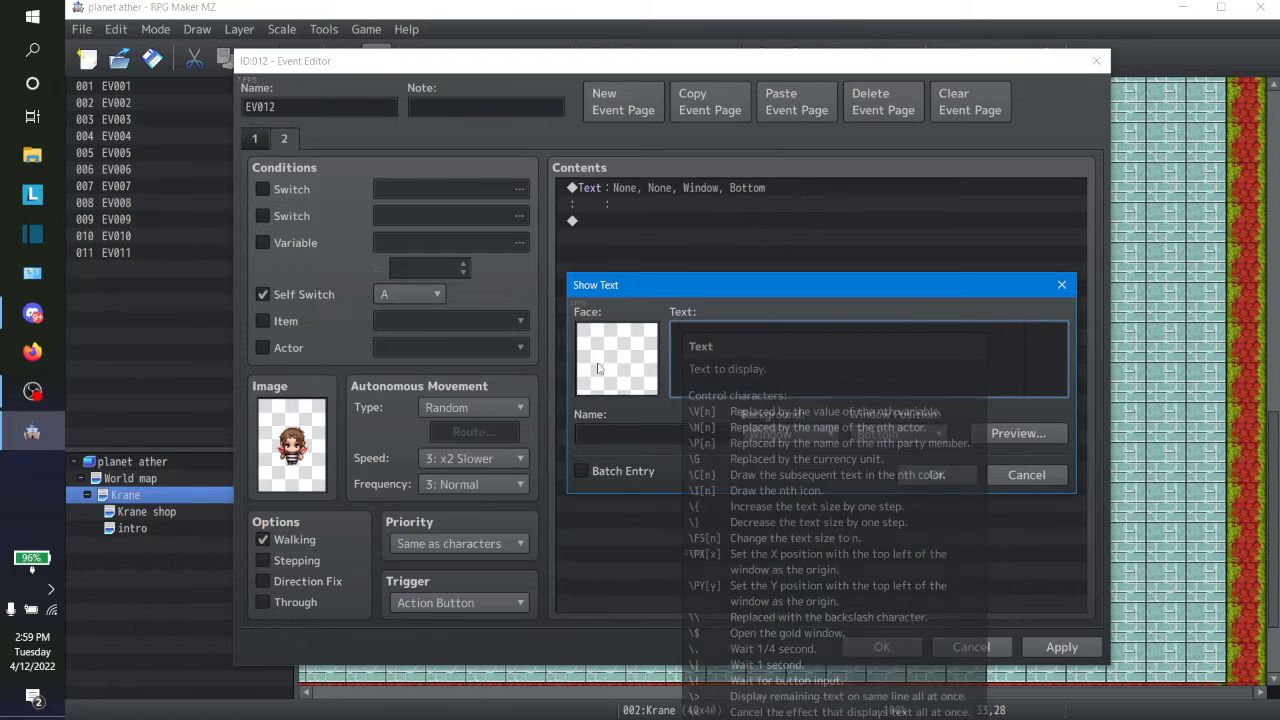
pyautogui.click(913, 467)
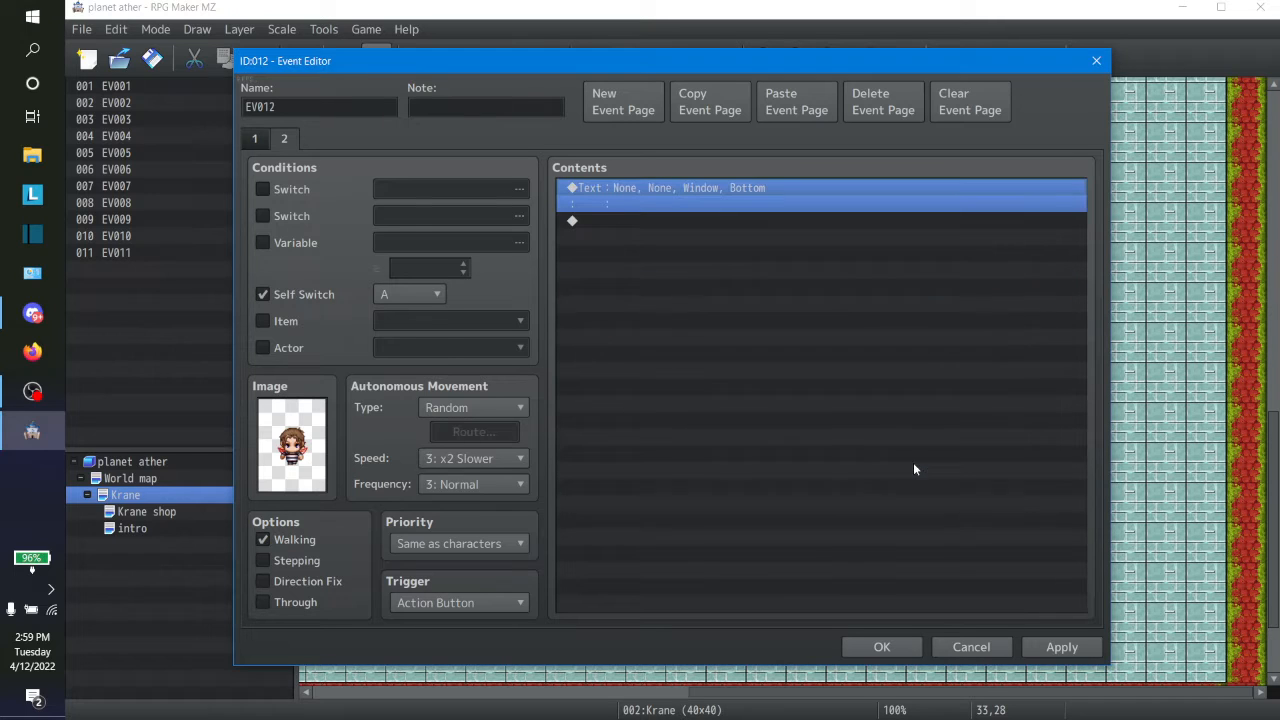
pyautogui.click(253, 141)
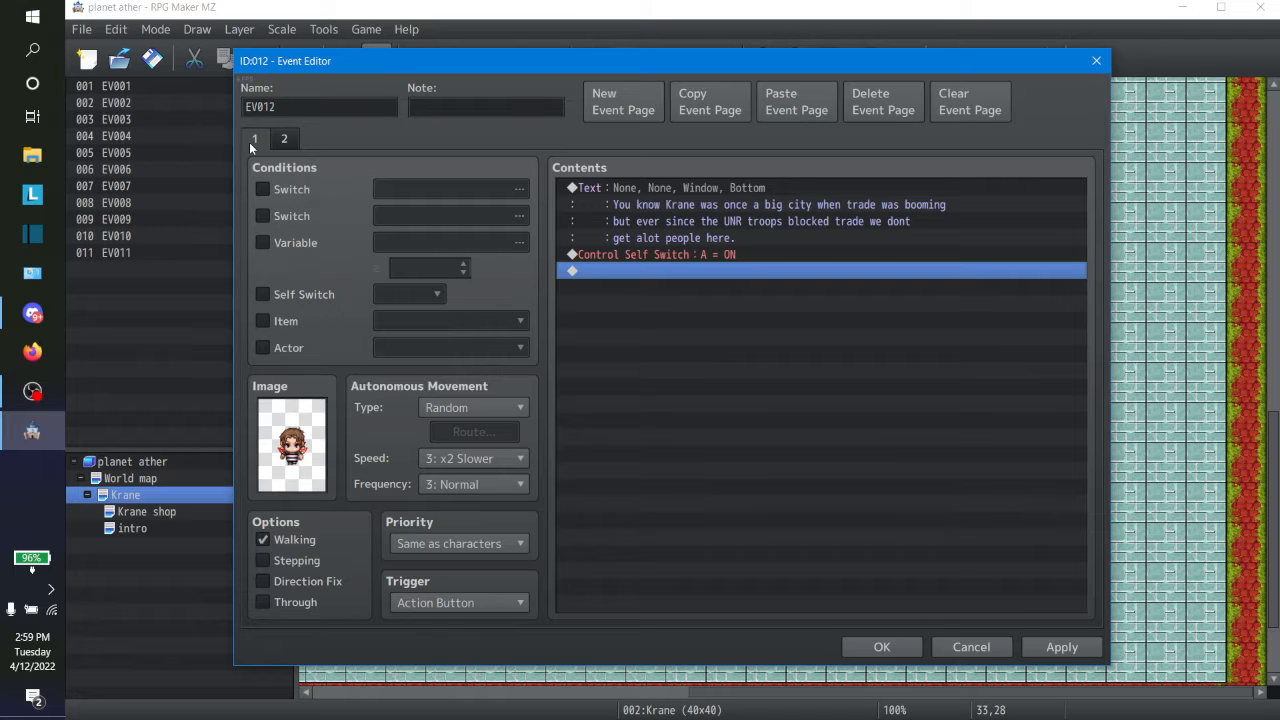
pyautogui.click(289, 138)
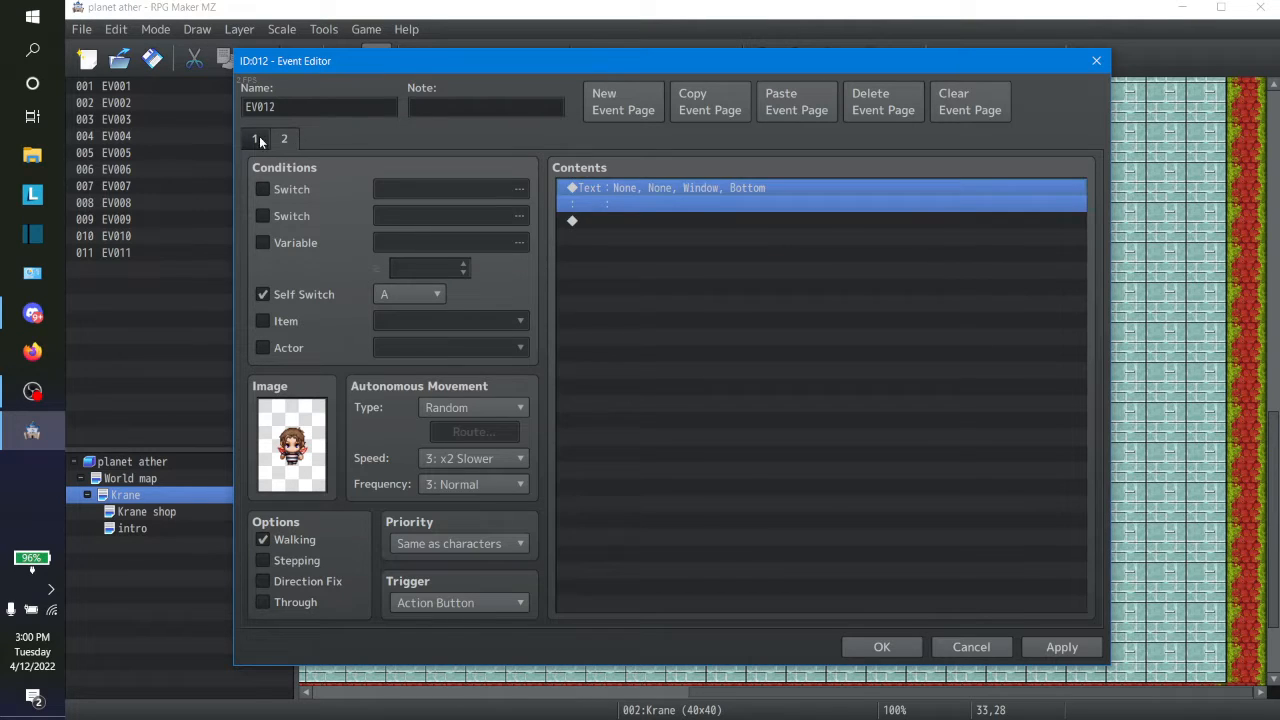
pyautogui.click(256, 139)
pyautogui.doubleClick(622, 190)
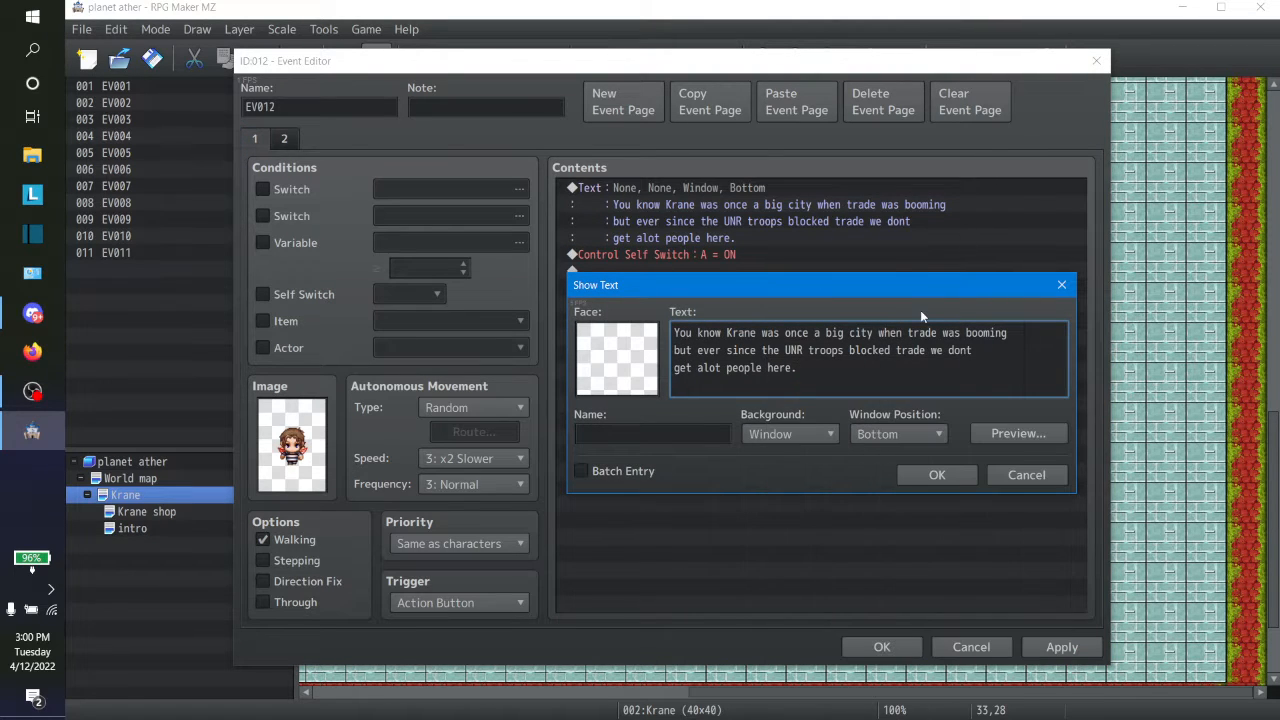
pyautogui.write('SOm')
pyautogui.press('BackSpace')
pyautogui.press('BackSpace')
pyautogui.press('BackSpace')
pyautogui.press('BackSpace')
pyautogui.click(937, 476)
# Enter "Hye this new recsitance crew" as the message in the second page's text command
pyautogui.click(286, 139)
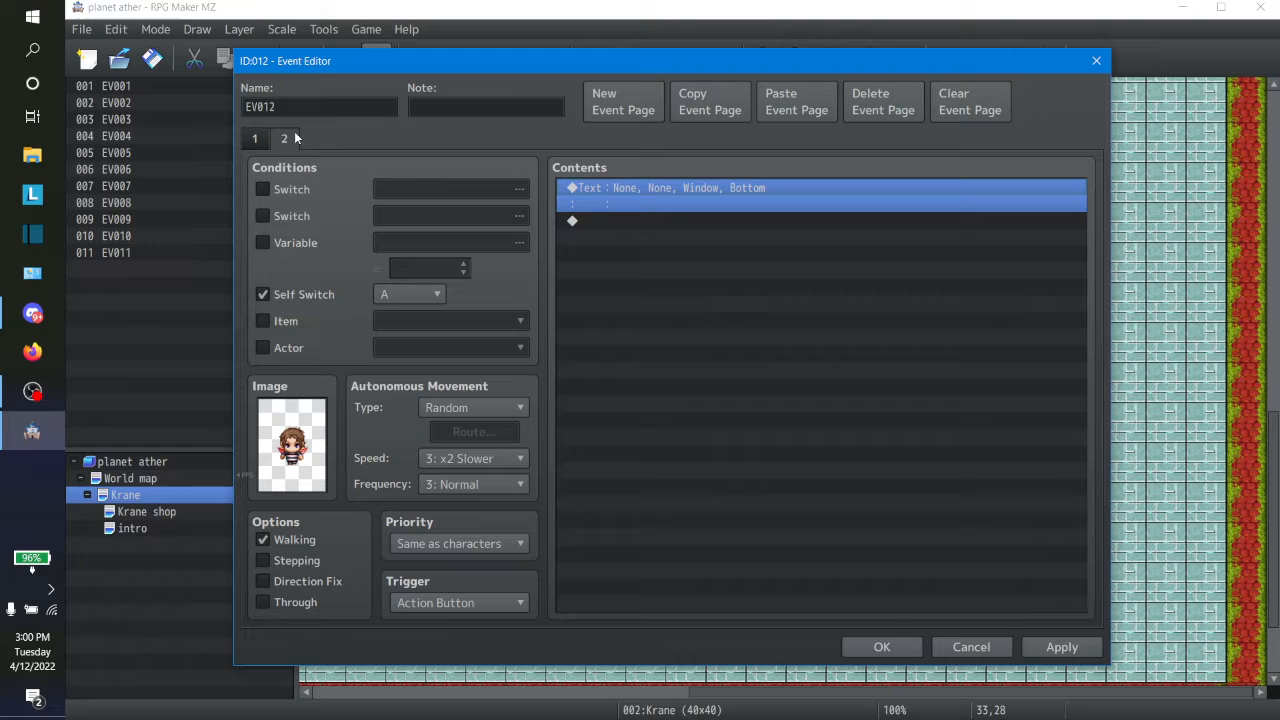
pyautogui.doubleClick(680, 203)
pyautogui.write('Hye ')
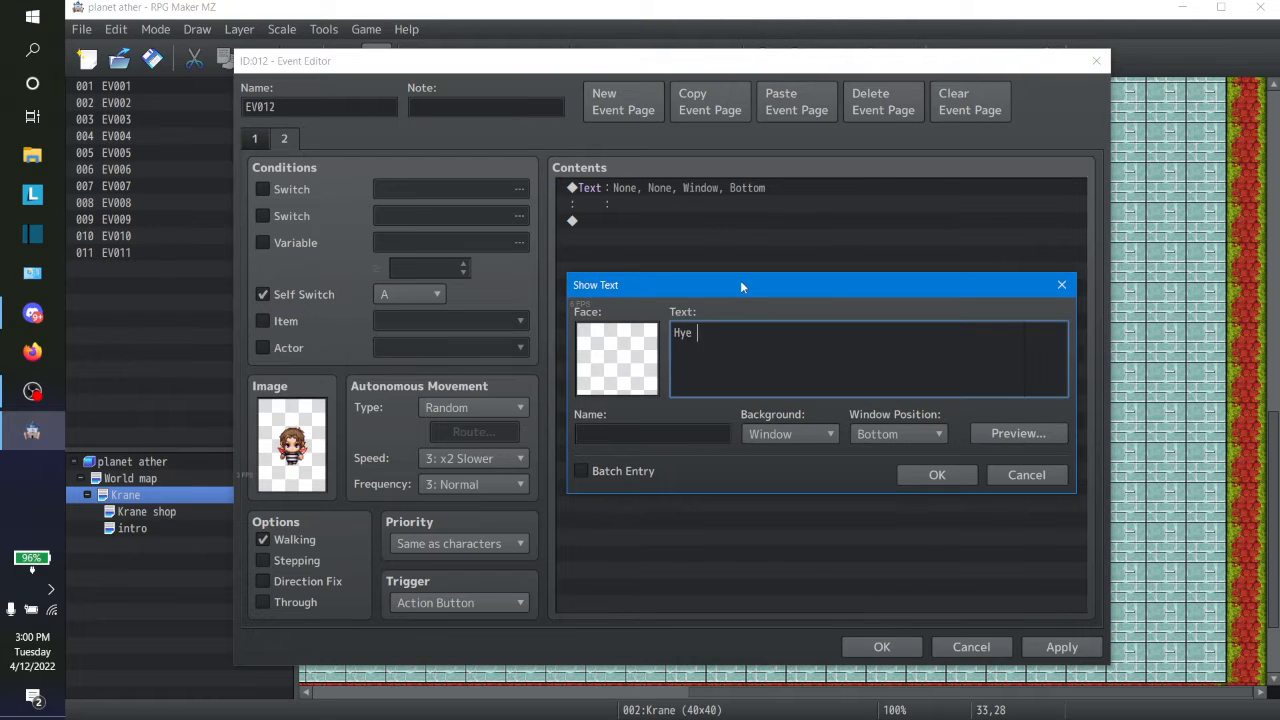
pyautogui.write('this new recsitance crew')
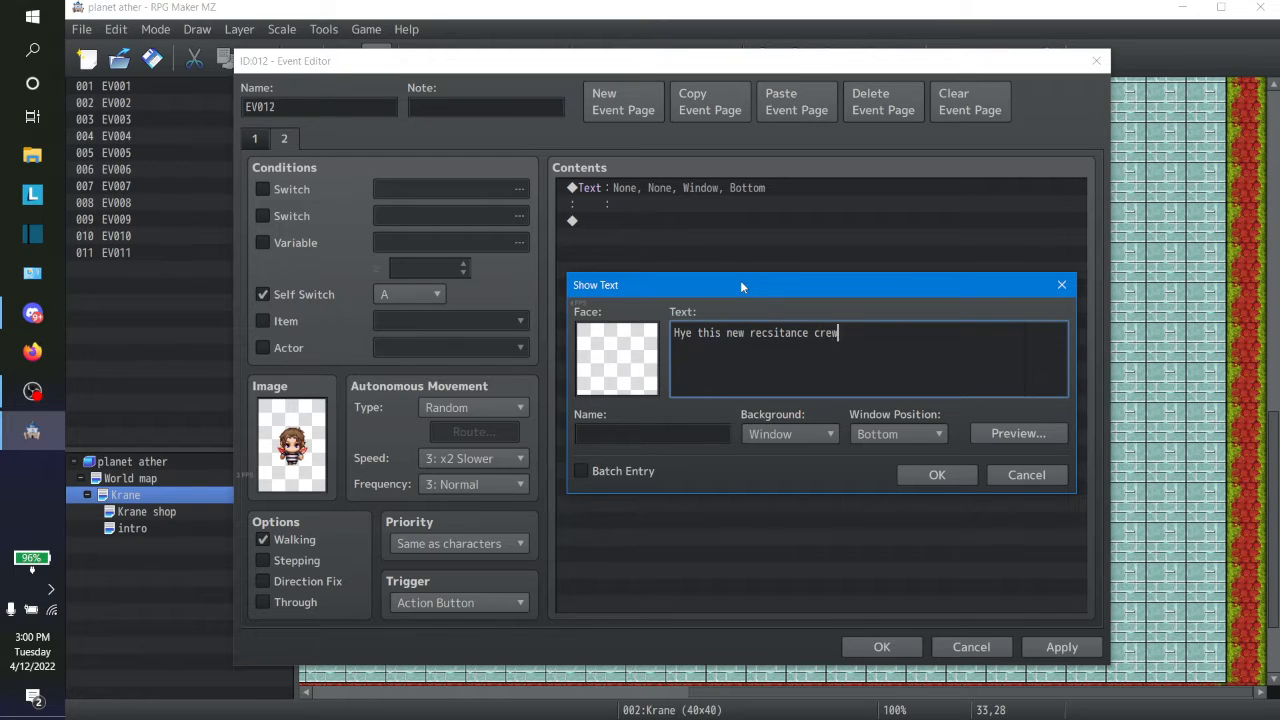
# Correct the second page's message to "Lets hope This new resitance crew"
pyautogui.click(767, 333)
pyautogui.press('BackSpace')
pyautogui.click(855, 341)
pyautogui.press('BackSpace')
pyautogui.press('BackSpace')
pyautogui.press('BackSpace')
pyautogui.press('BackSpace')
pyautogui.press('Delete')
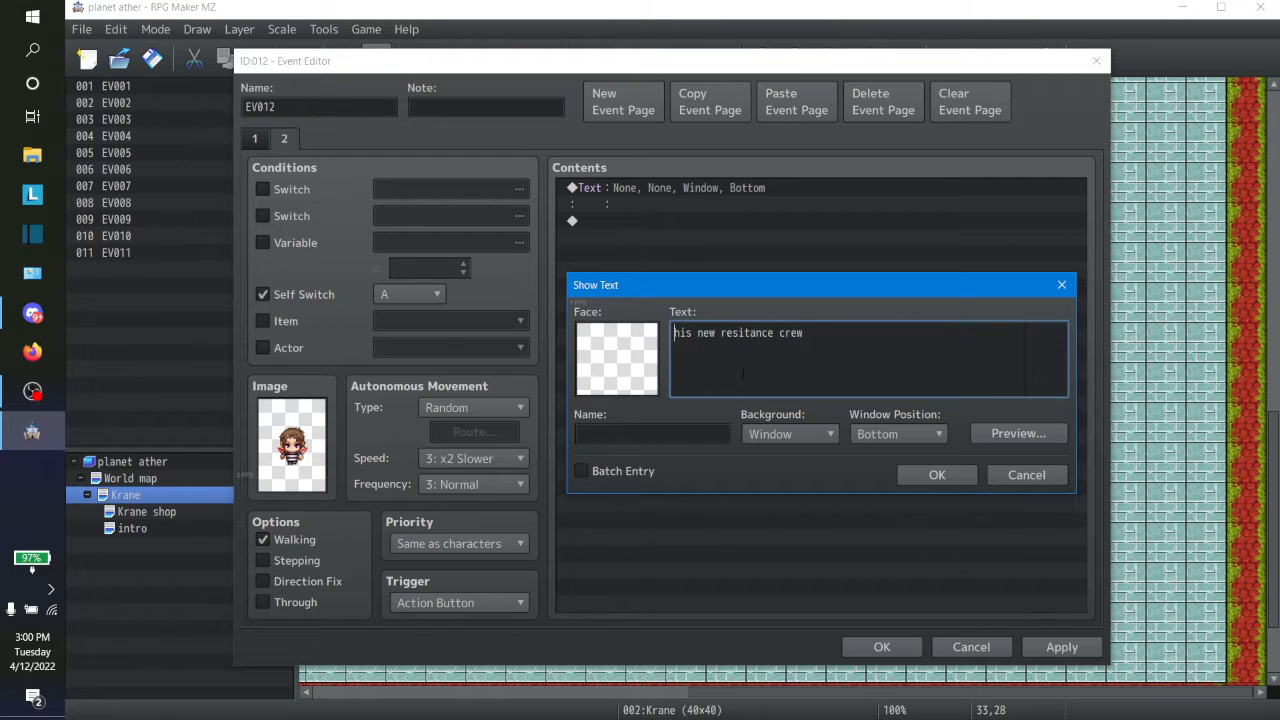
pyautogui.write('T')
pyautogui.write('Let')
pyautogui.write('s hope')
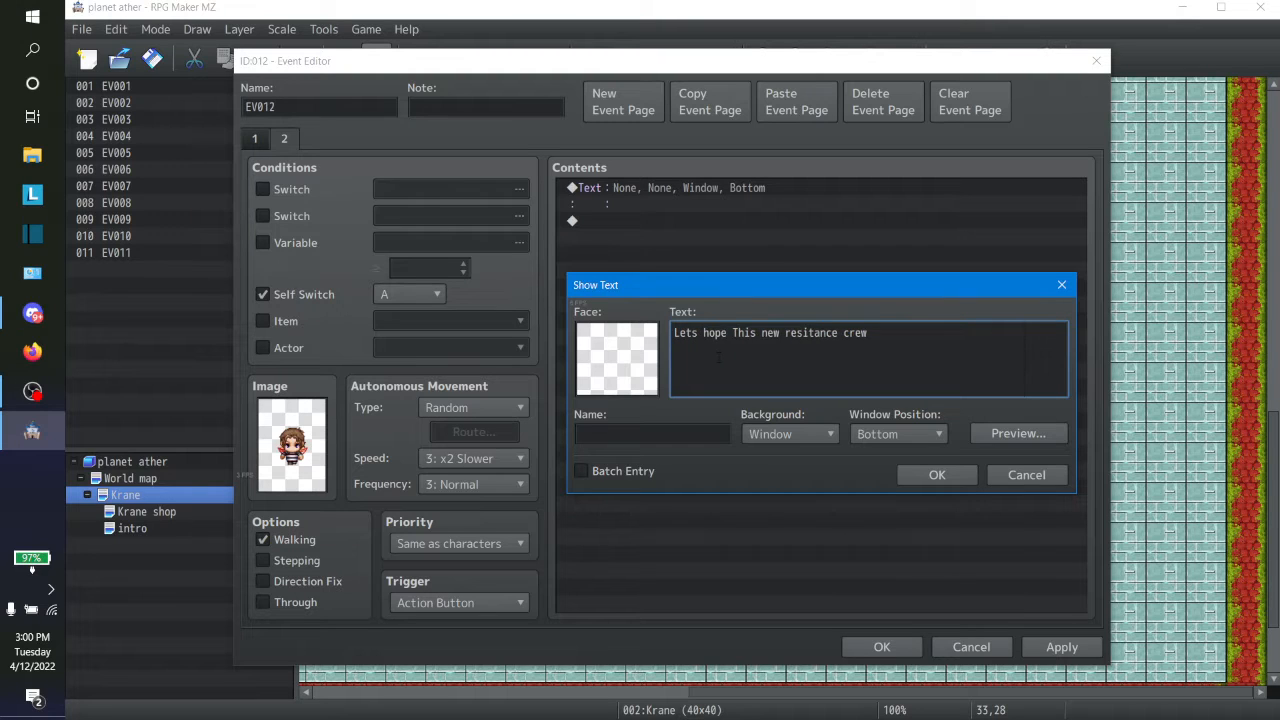
# Complete the message as "Lets hope this new resitance crew can defeat the UNR troops" and accept it
pyautogui.press('BackSpace')
pyautogui.press('BackSpace')
pyautogui.write('t can defeat the TroopsUNE')
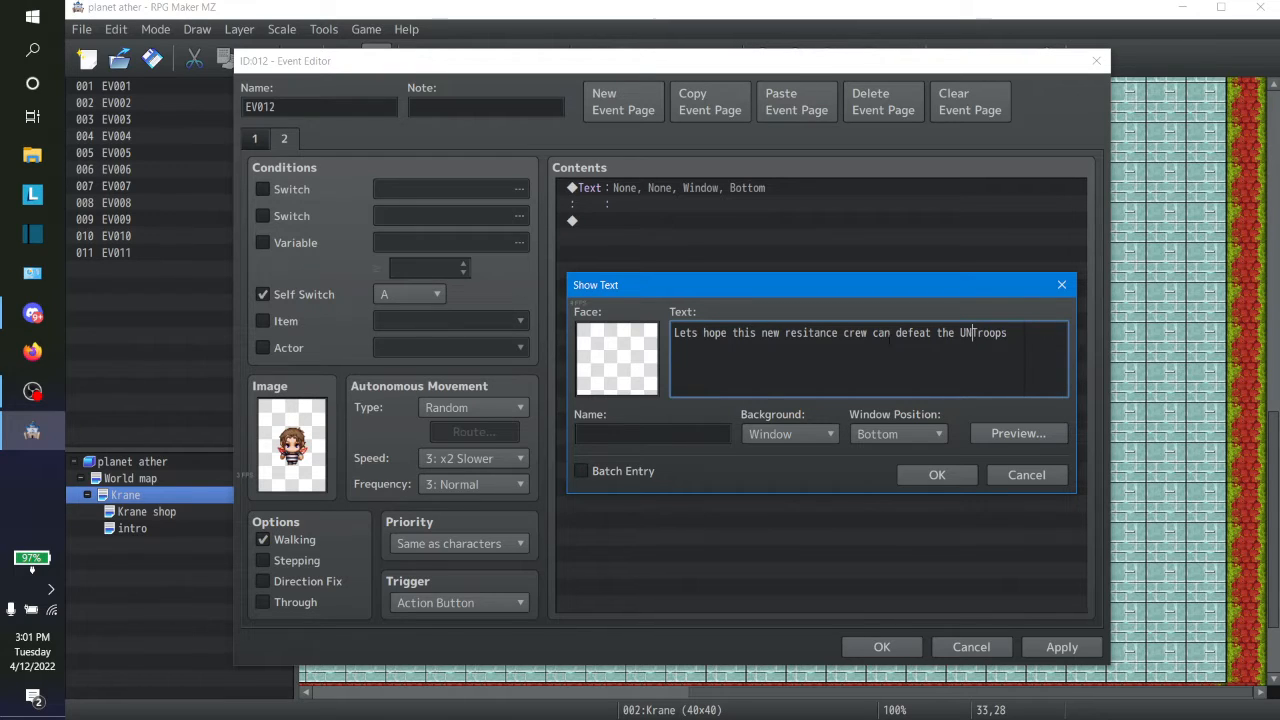
pyautogui.press('BackSpace')
pyautogui.press('BackSpace')
pyautogui.press('capslock')
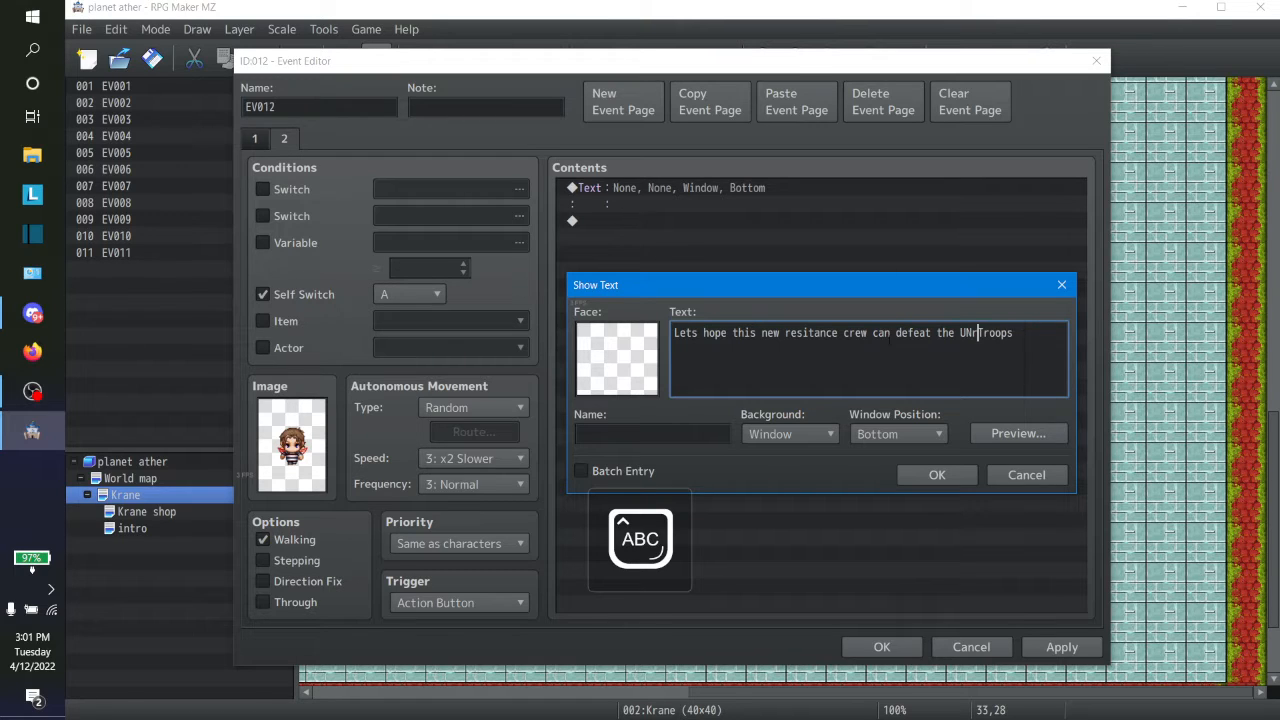
pyautogui.press('capslock')
pyautogui.press('capslock')
pyautogui.write('R')
pyautogui.press('Delete')
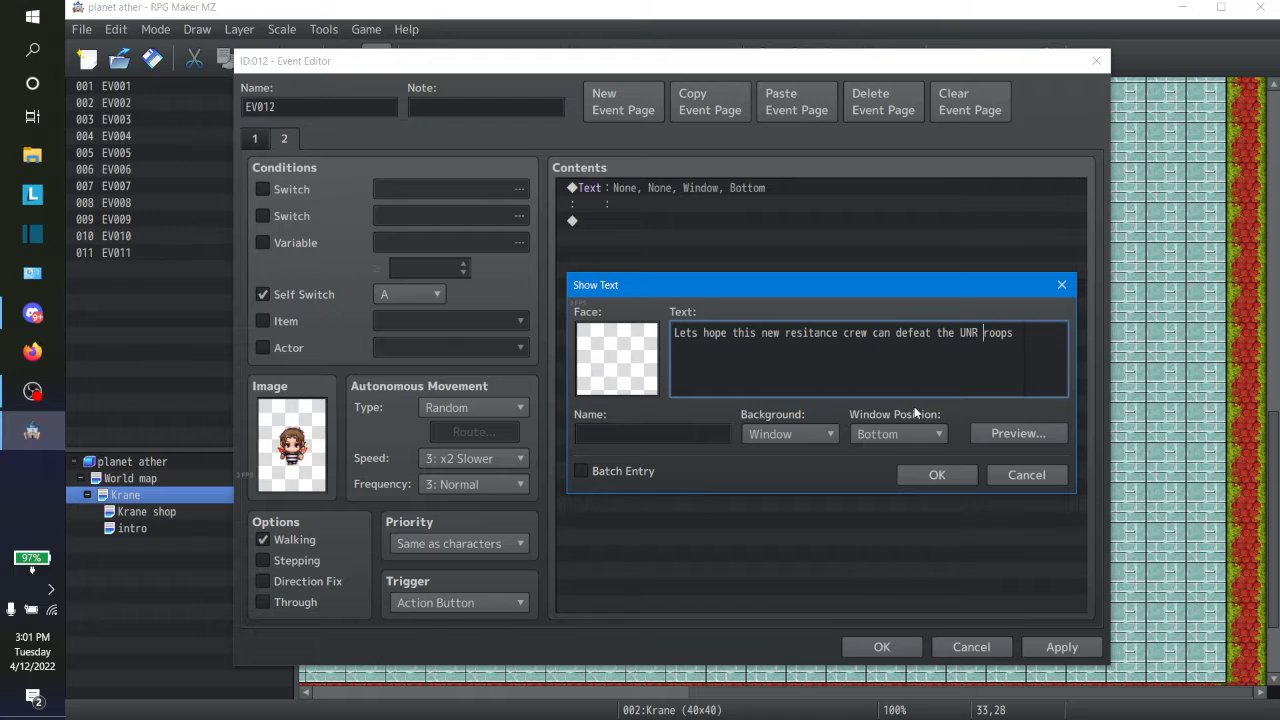
pyautogui.write('t')
pyautogui.press('capslock')
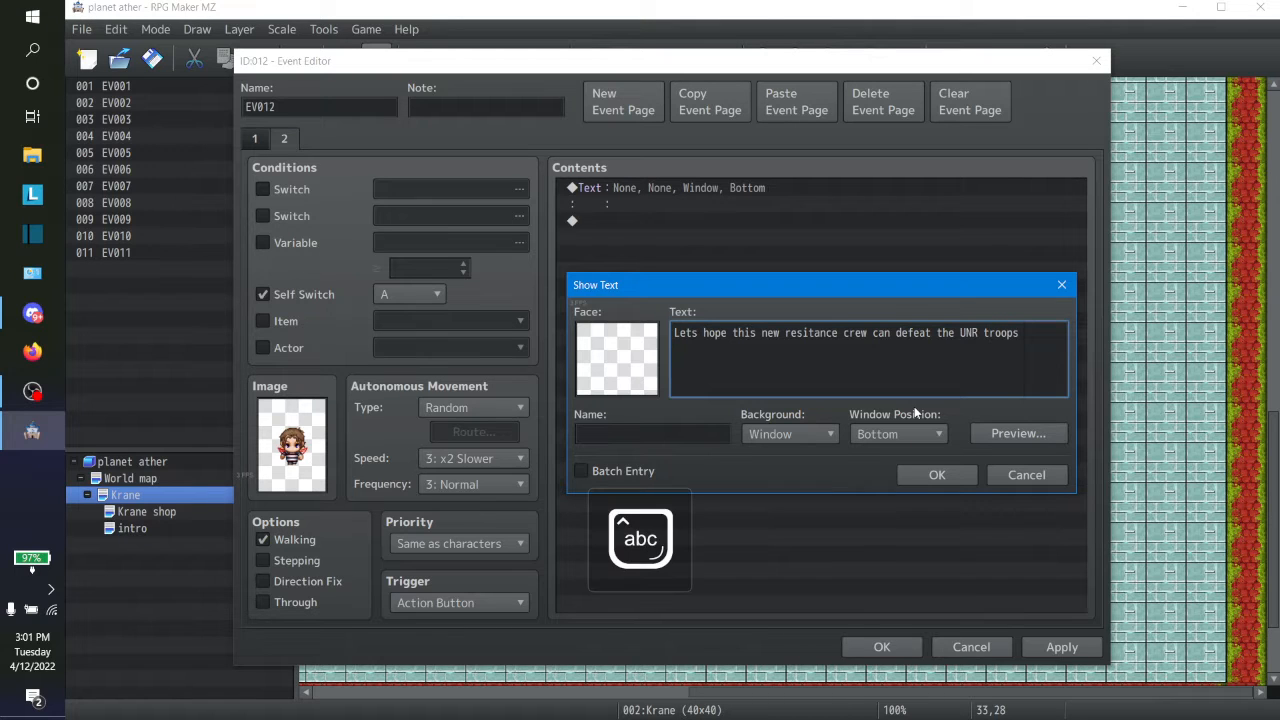
pyautogui.click(936, 472)
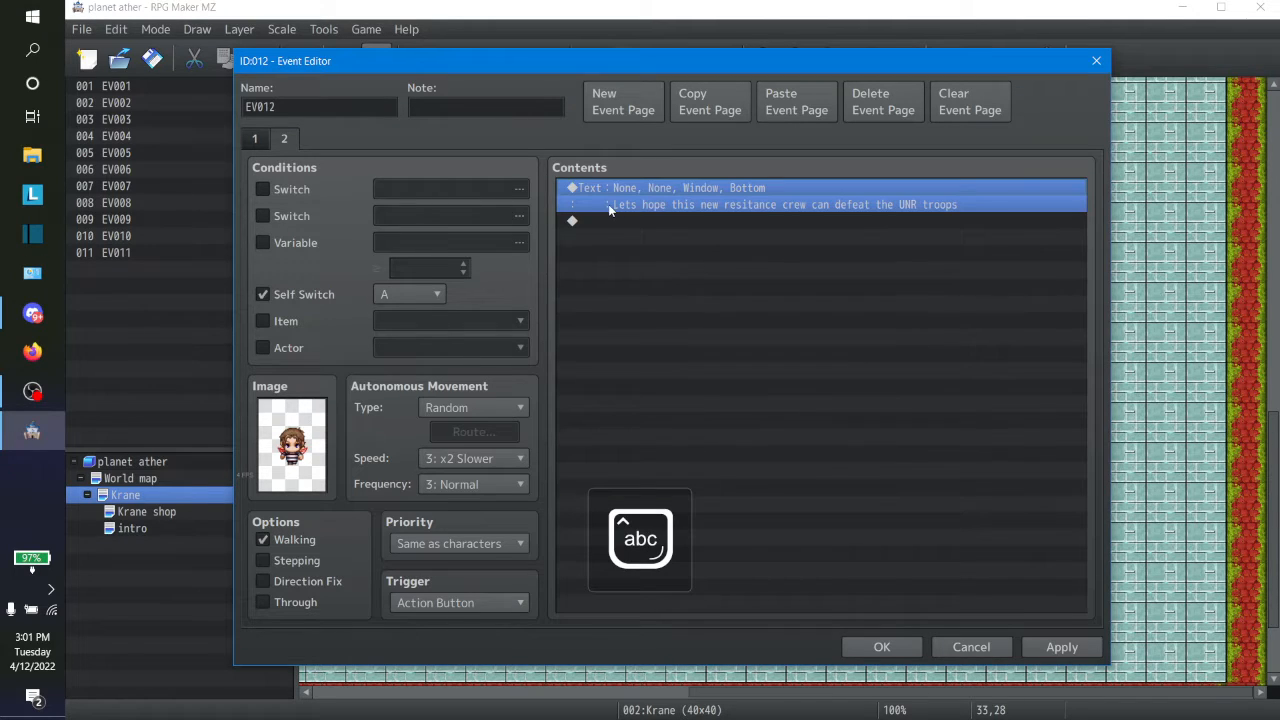
pyautogui.click(256, 143)
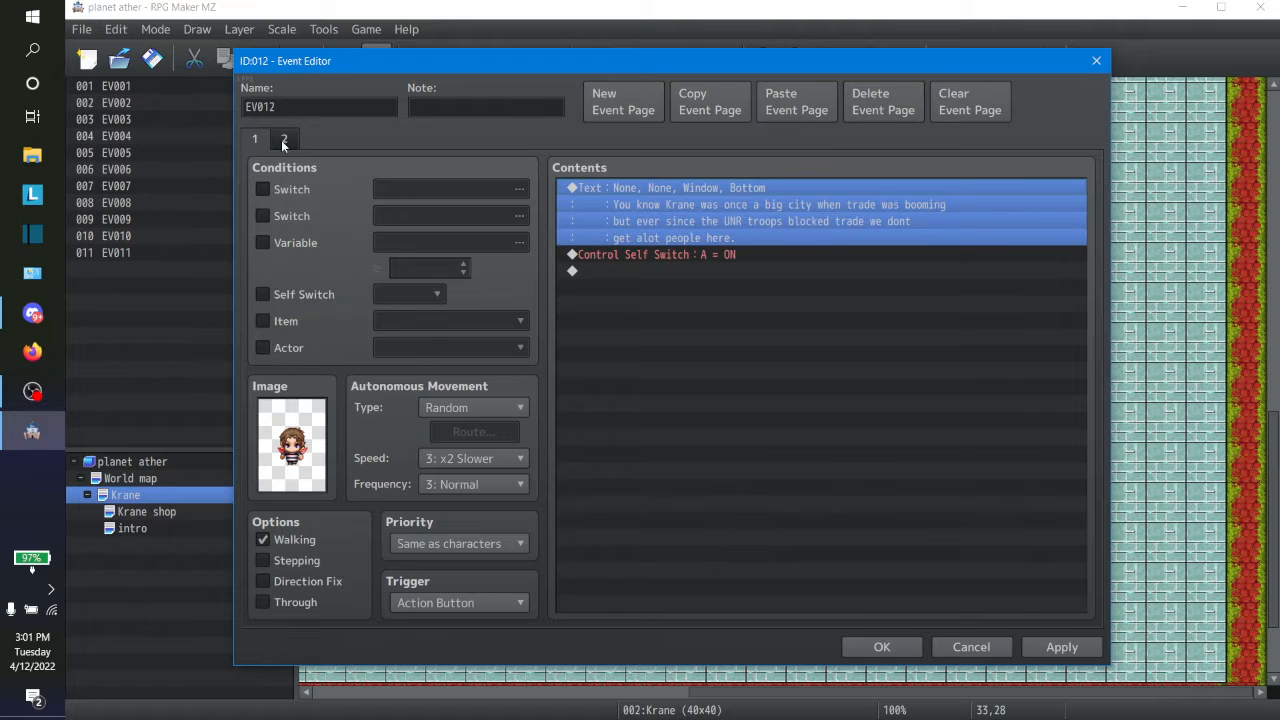
pyautogui.click(283, 140)
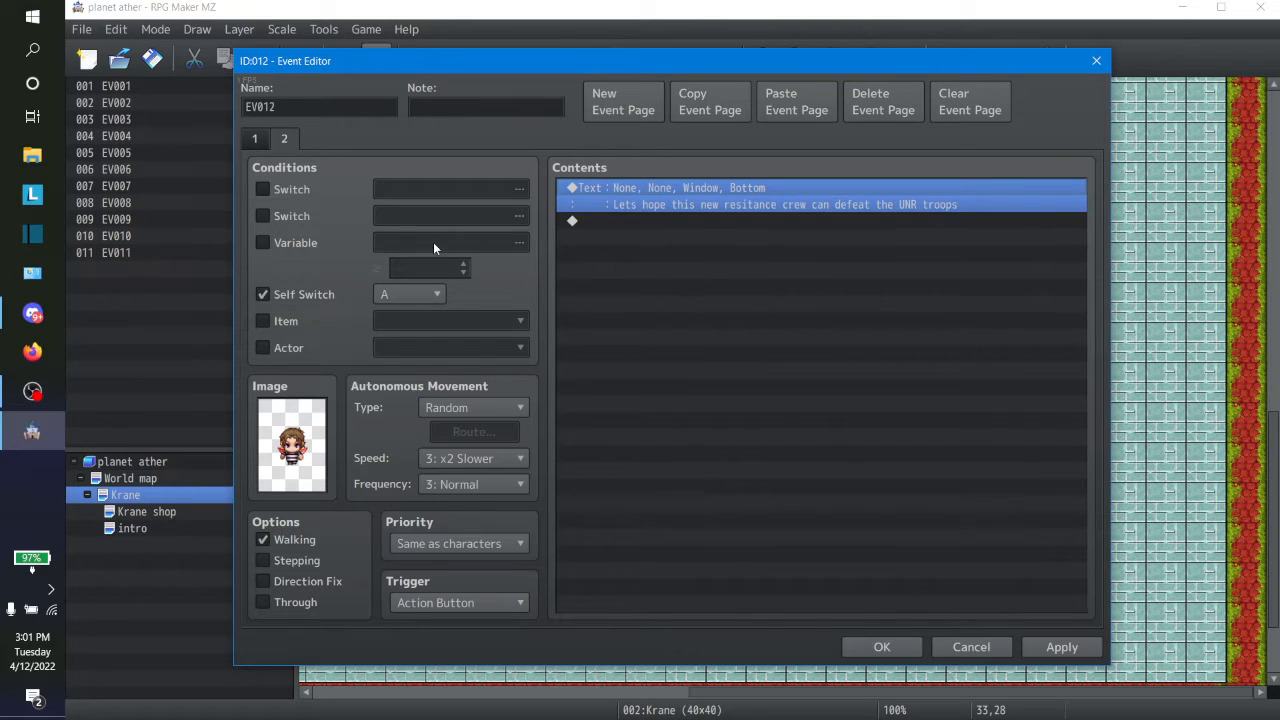
pyautogui.click(254, 141)
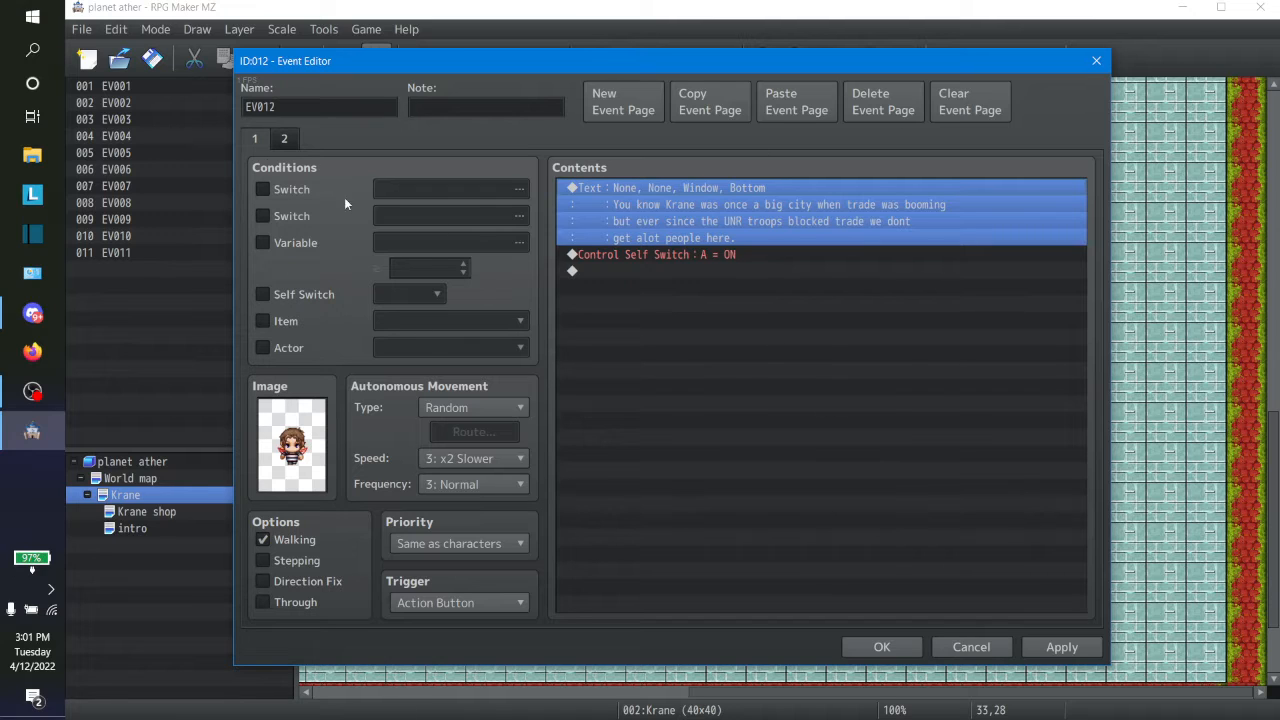
pyautogui.click(281, 143)
pyautogui.click(258, 142)
pyautogui.click(283, 143)
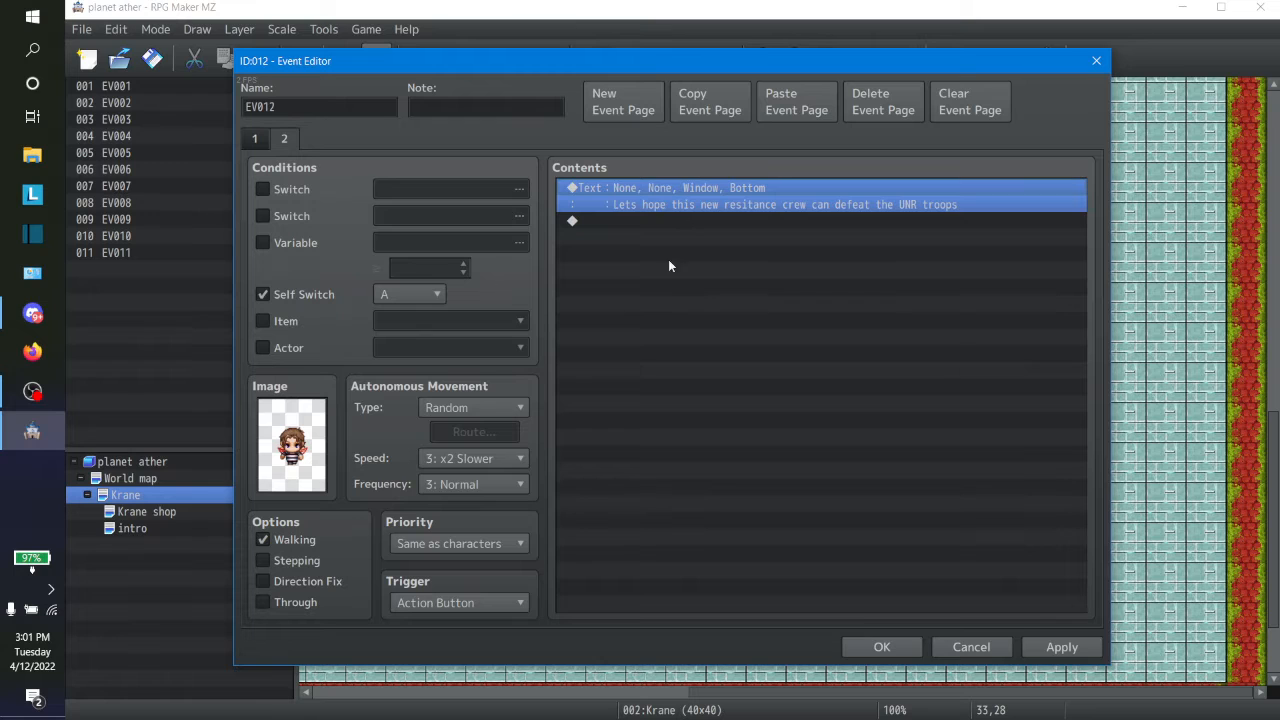
# Add a Control Self Switch command turning B ON after the second page's text
pyautogui.click(637, 222)
pyautogui.rightClick(637, 222)
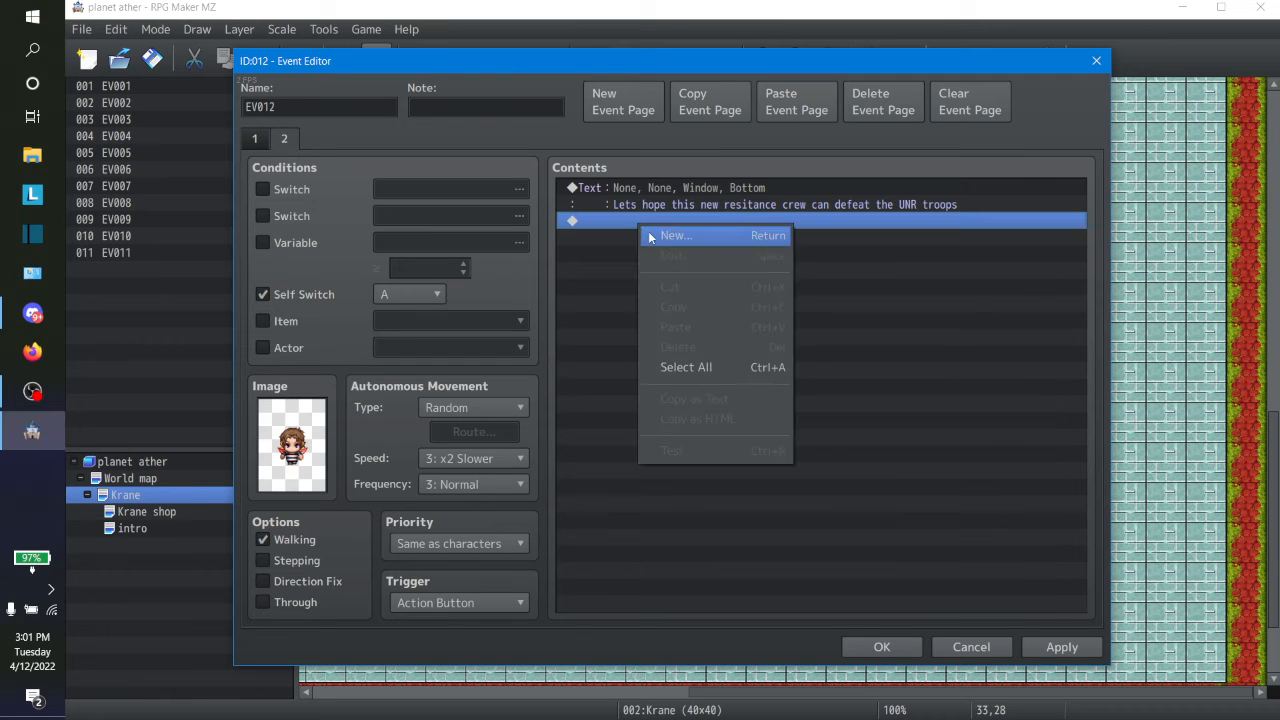
pyautogui.click(648, 233)
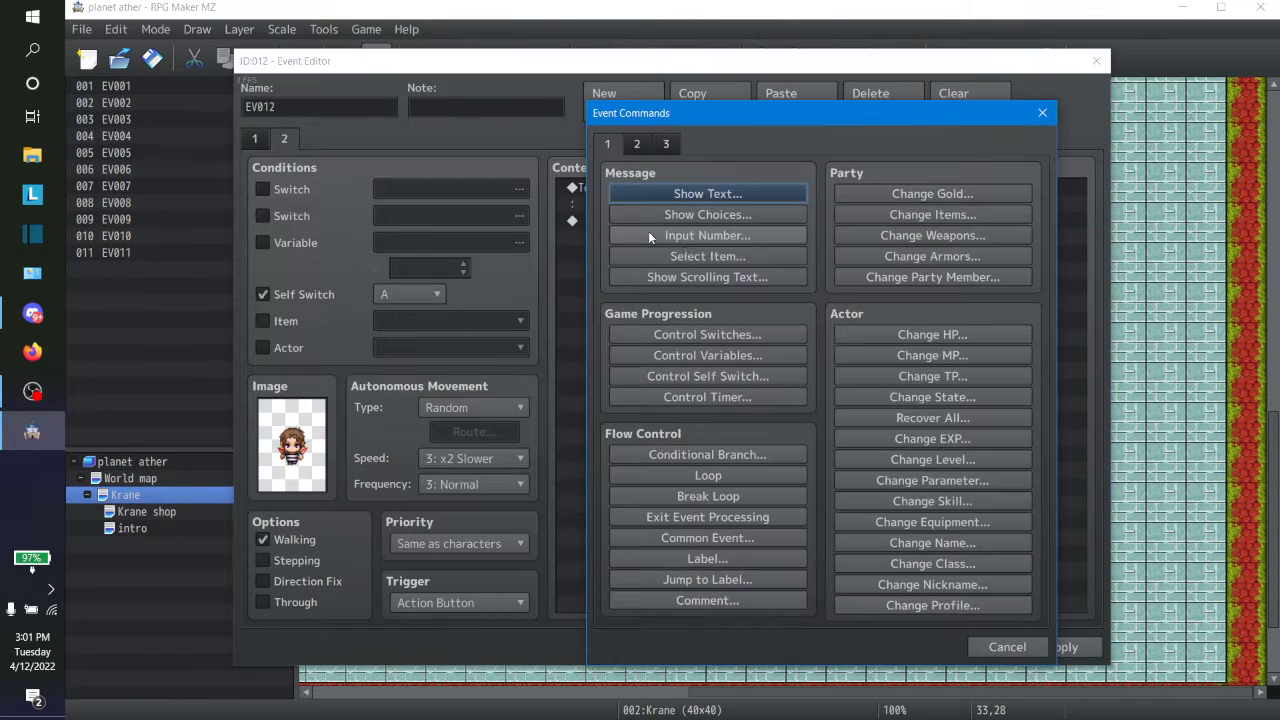
pyautogui.click(688, 377)
pyautogui.click(772, 362)
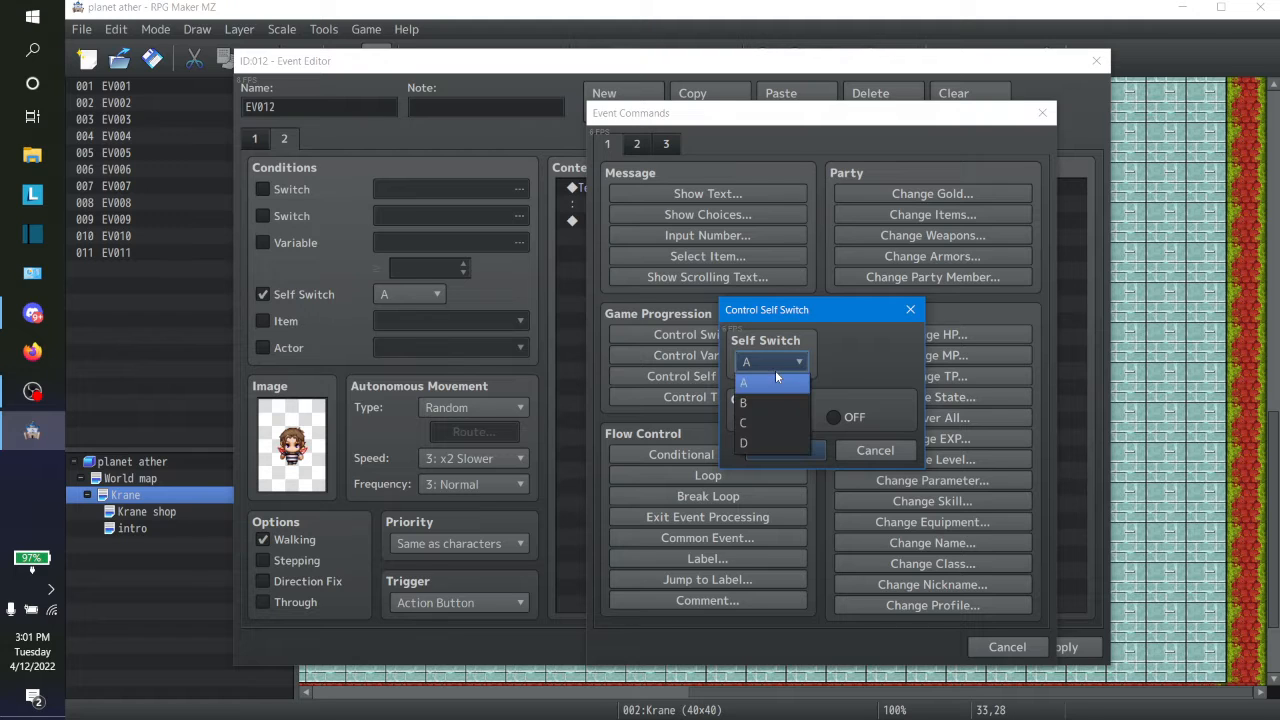
pyautogui.click(768, 401)
pyautogui.click(748, 416)
pyautogui.click(778, 450)
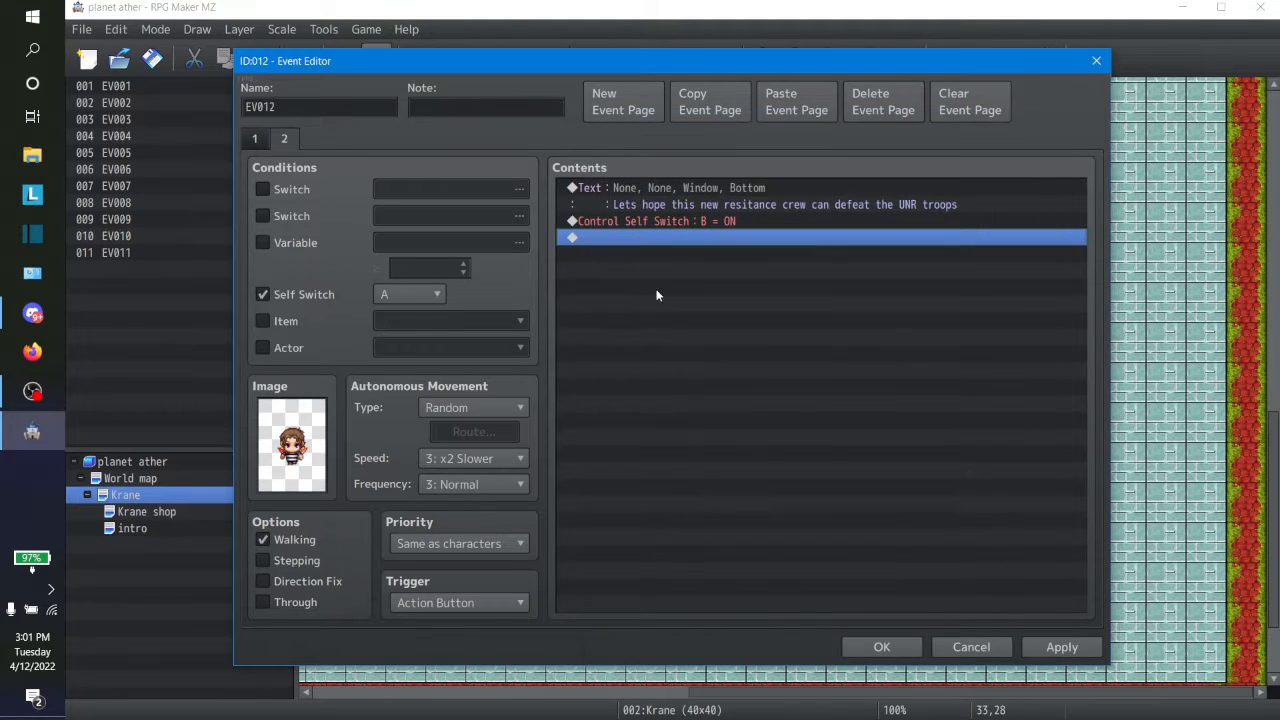
# Add a second Control Self Switch command turning A OFF below the B switch command
pyautogui.doubleClick(640, 246)
pyautogui.click(761, 378)
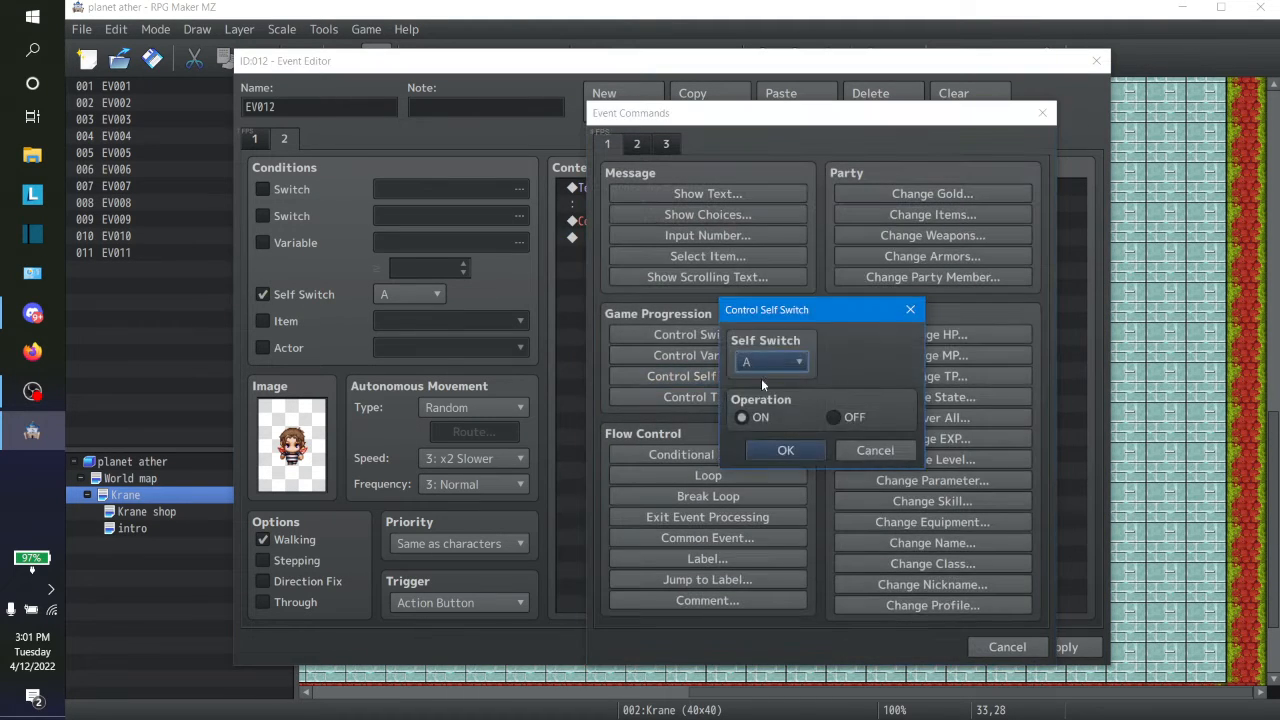
pyautogui.click(836, 418)
pyautogui.click(783, 450)
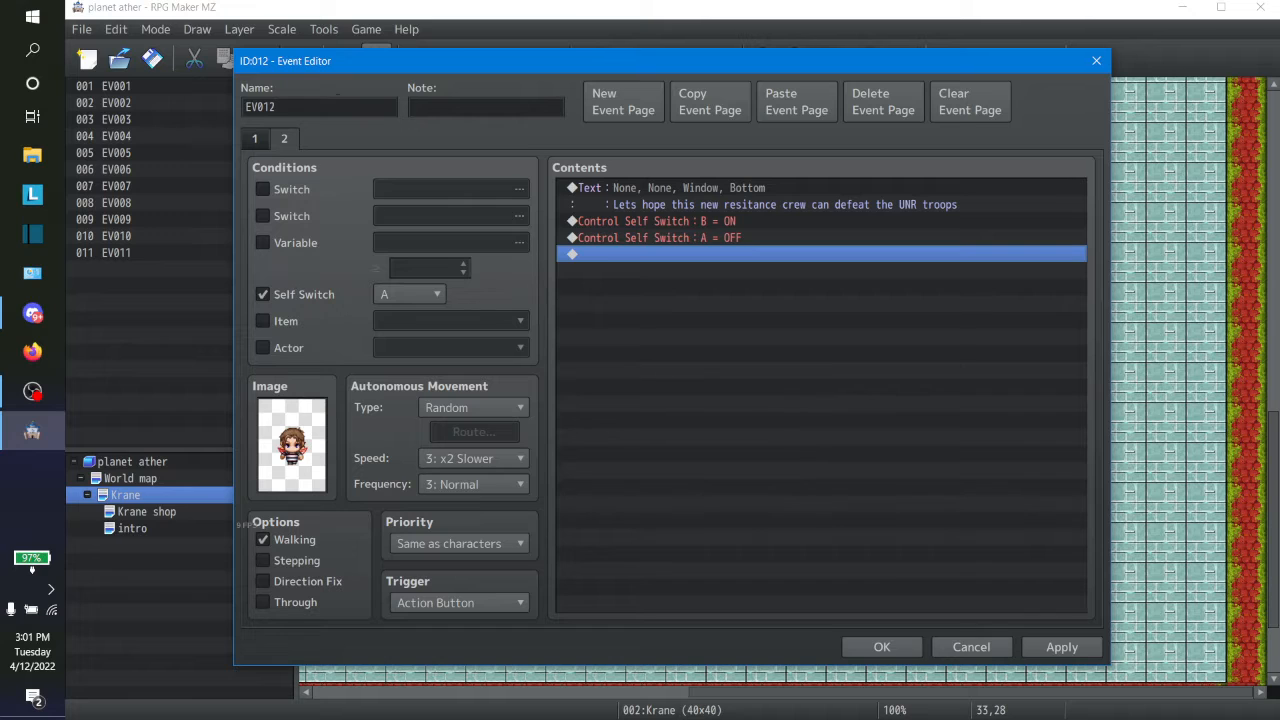
# Copy the first event page and paste it as page 3, removing the copy misplaced as page 2
pyautogui.click(255, 138)
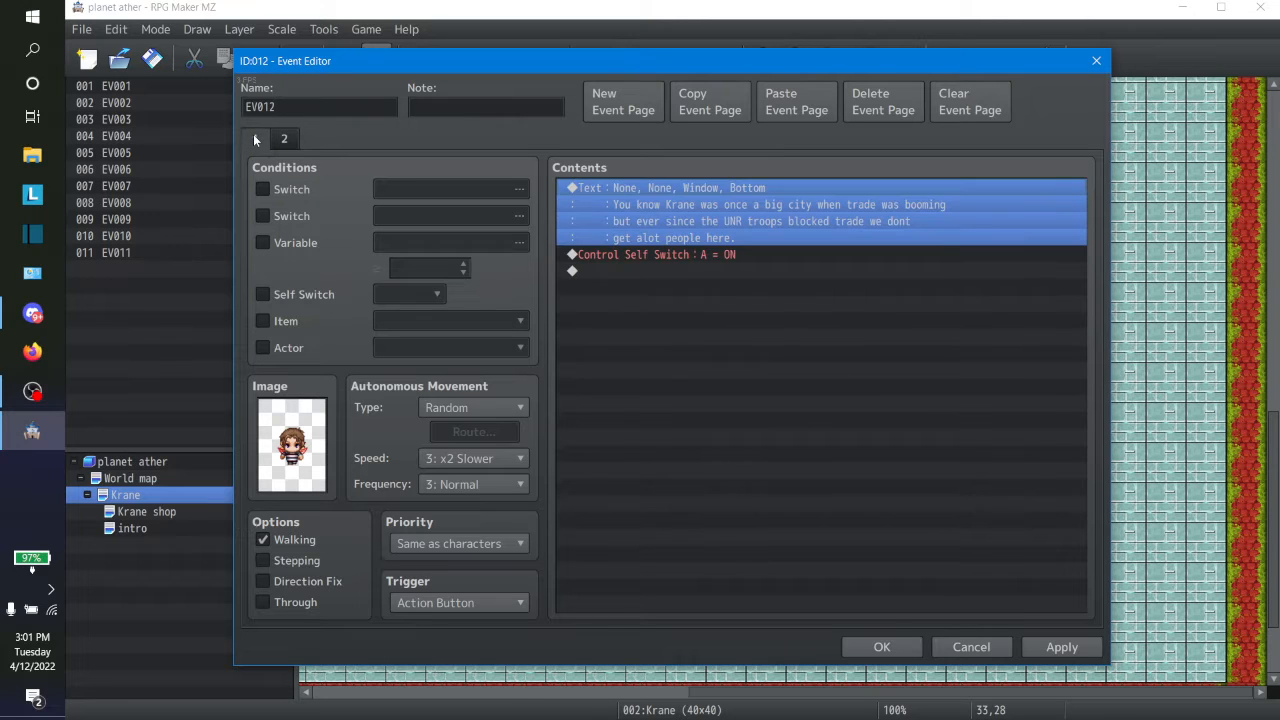
pyautogui.click(718, 104)
pyautogui.click(796, 104)
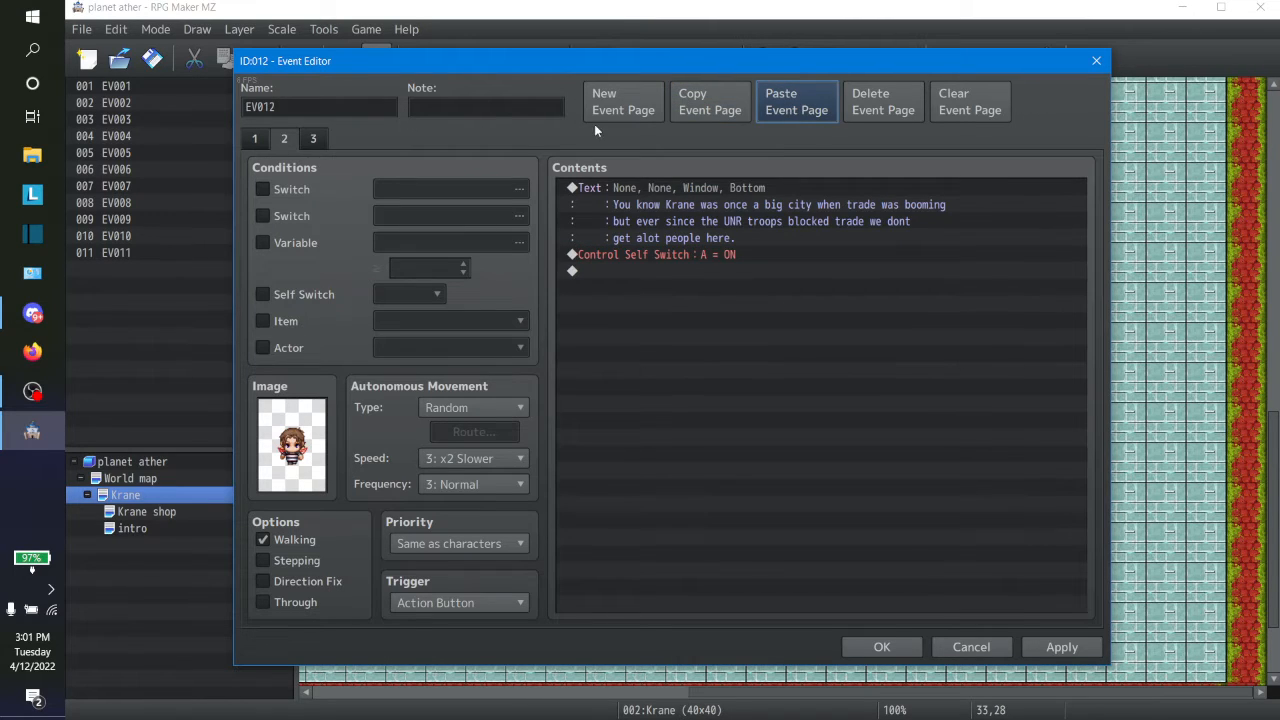
pyautogui.click(862, 112)
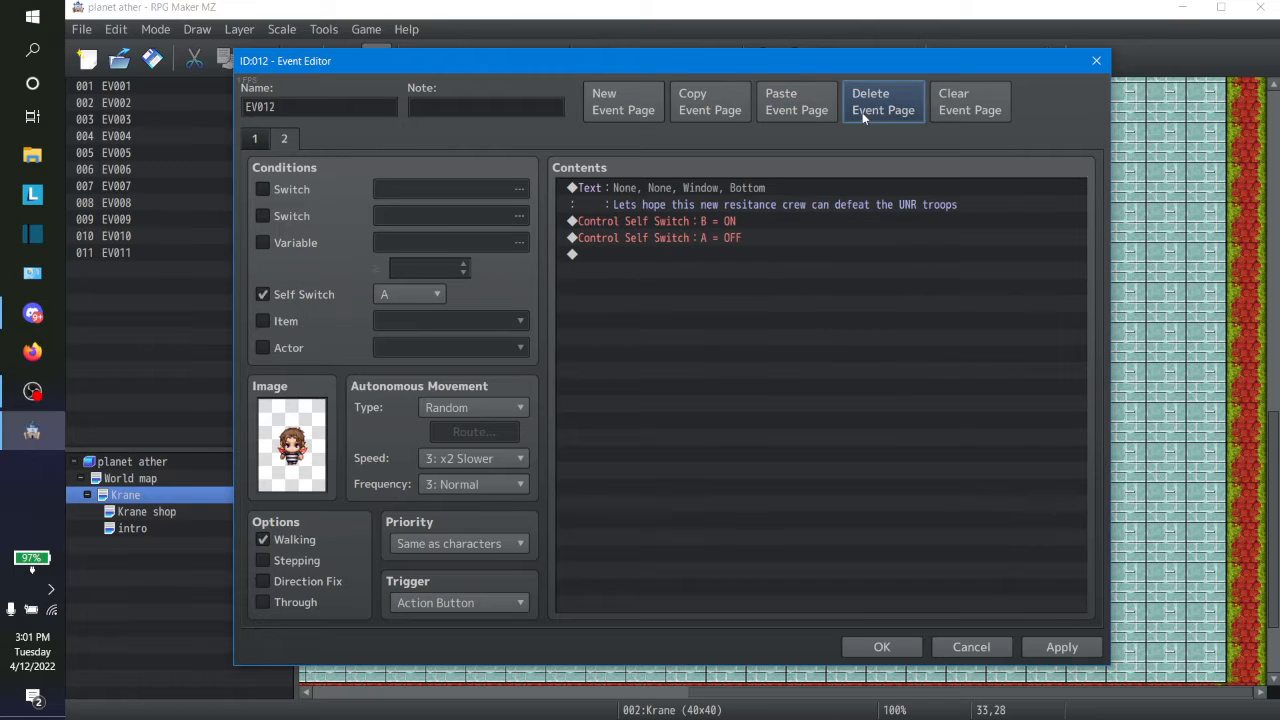
pyautogui.click(785, 105)
# Make Self Switch B the condition for the event's third page
pyautogui.click(615, 256)
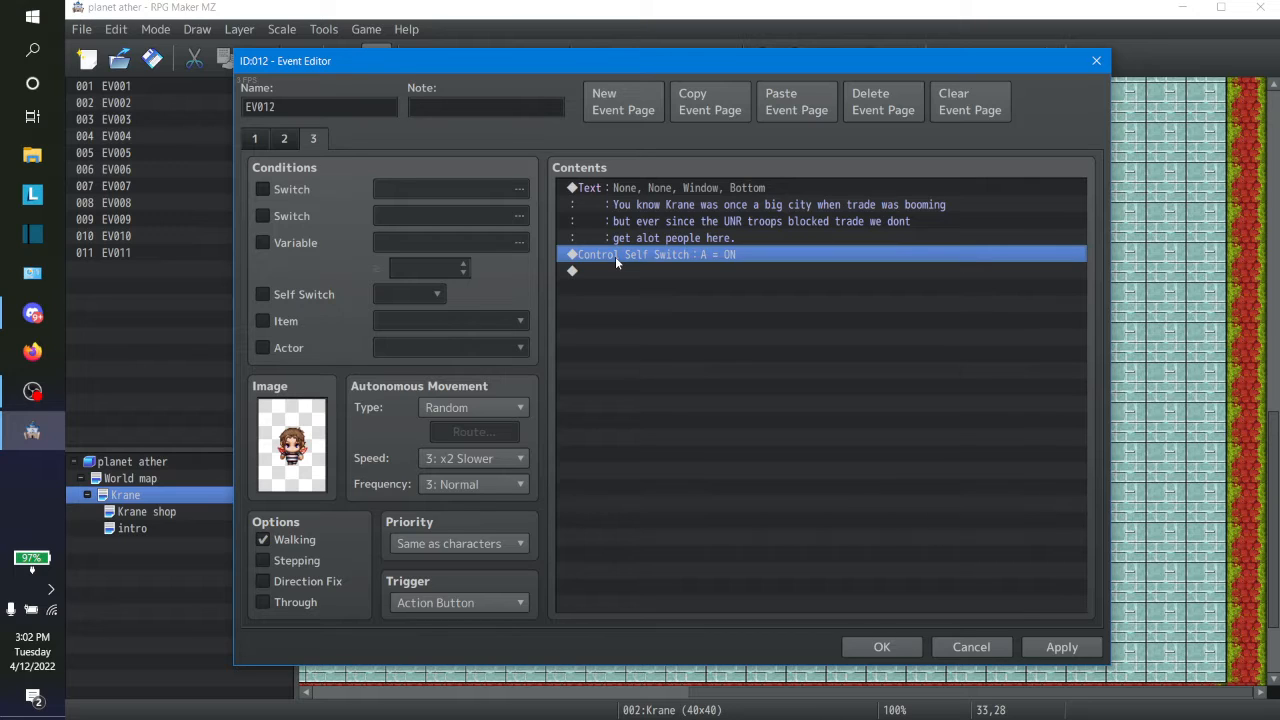
pyautogui.click(273, 294)
pyautogui.click(405, 294)
pyautogui.click(404, 340)
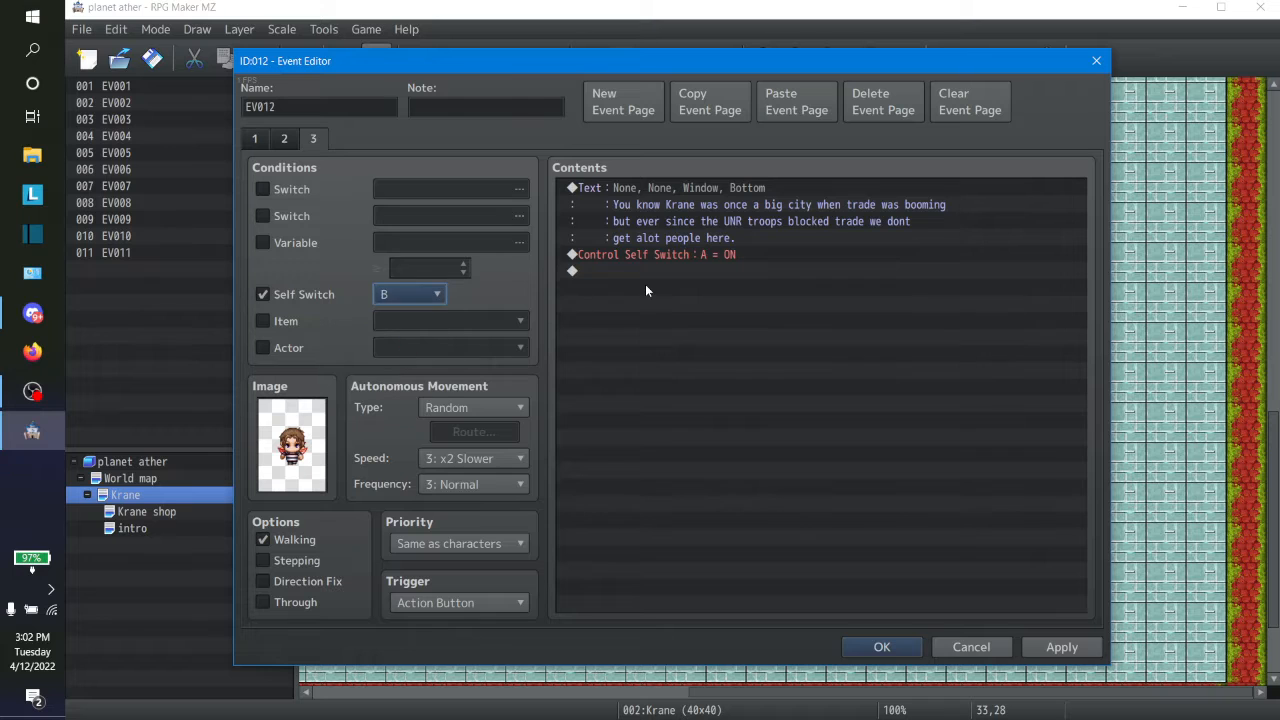
# Add a Control Self Switch command turning B OFF at the end of page 3, then apply and close the event
pyautogui.click(645, 284)
pyautogui.doubleClick(645, 273)
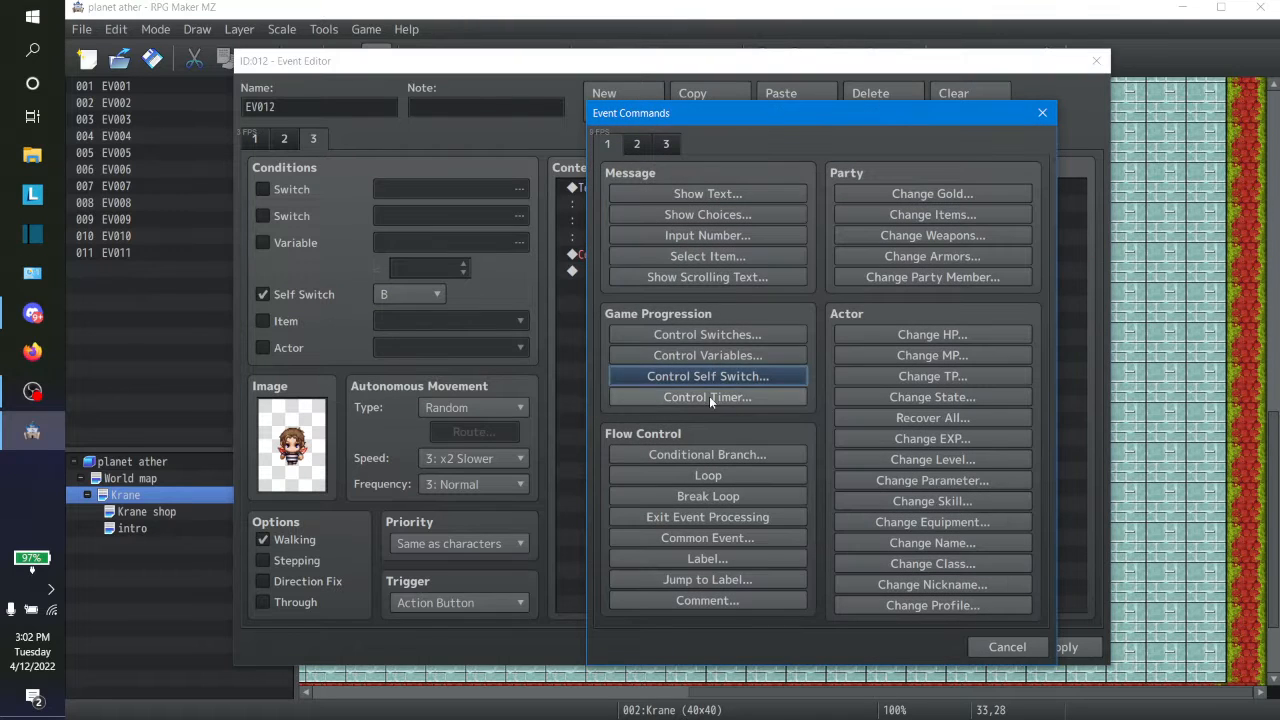
pyautogui.click(708, 376)
pyautogui.click(783, 365)
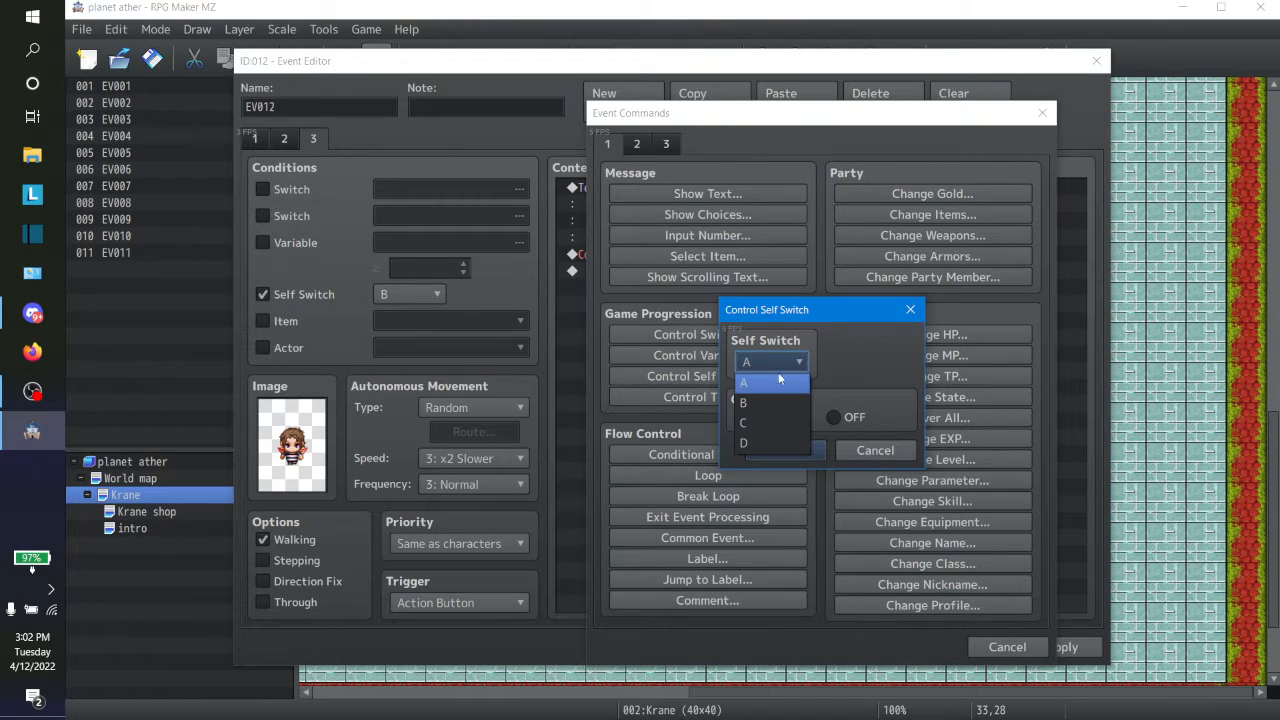
pyautogui.click(766, 399)
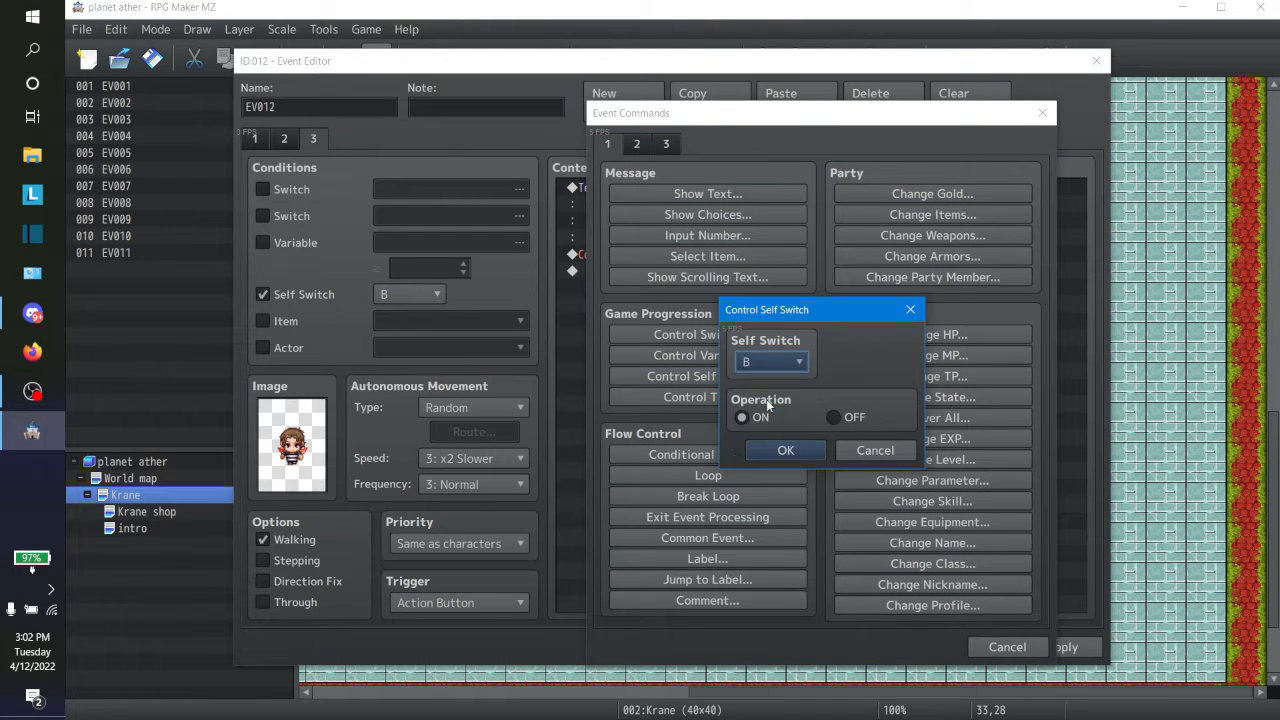
pyautogui.click(834, 419)
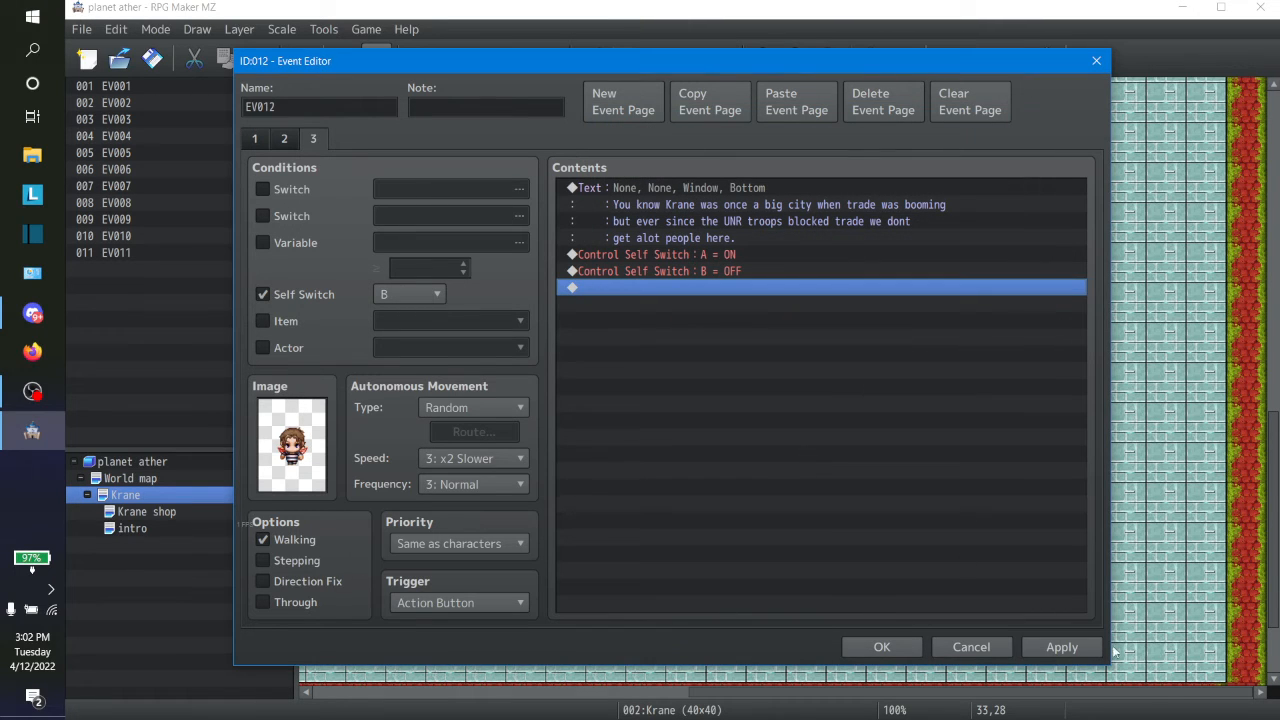
pyautogui.click(1062, 647)
pyautogui.click(882, 647)
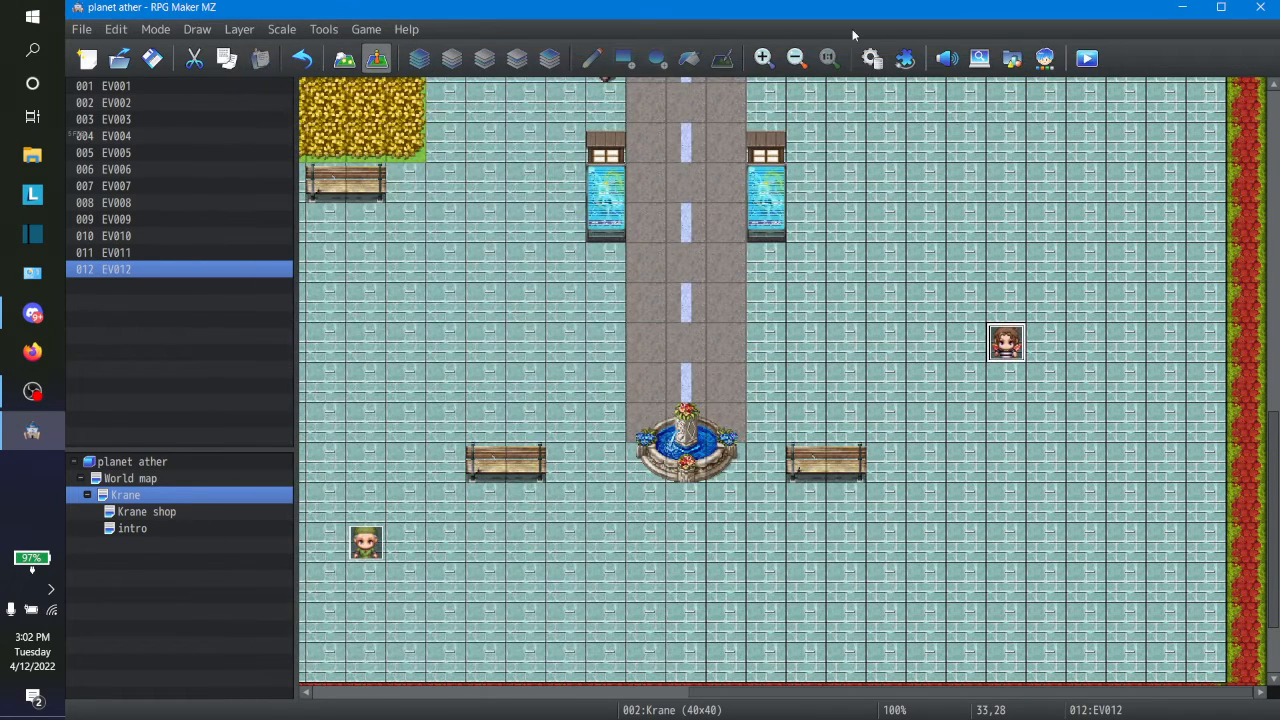
# Start a playtest of the project and load the saved game in File 1
pyautogui.click(1086, 59)
pyautogui.click(648, 392)
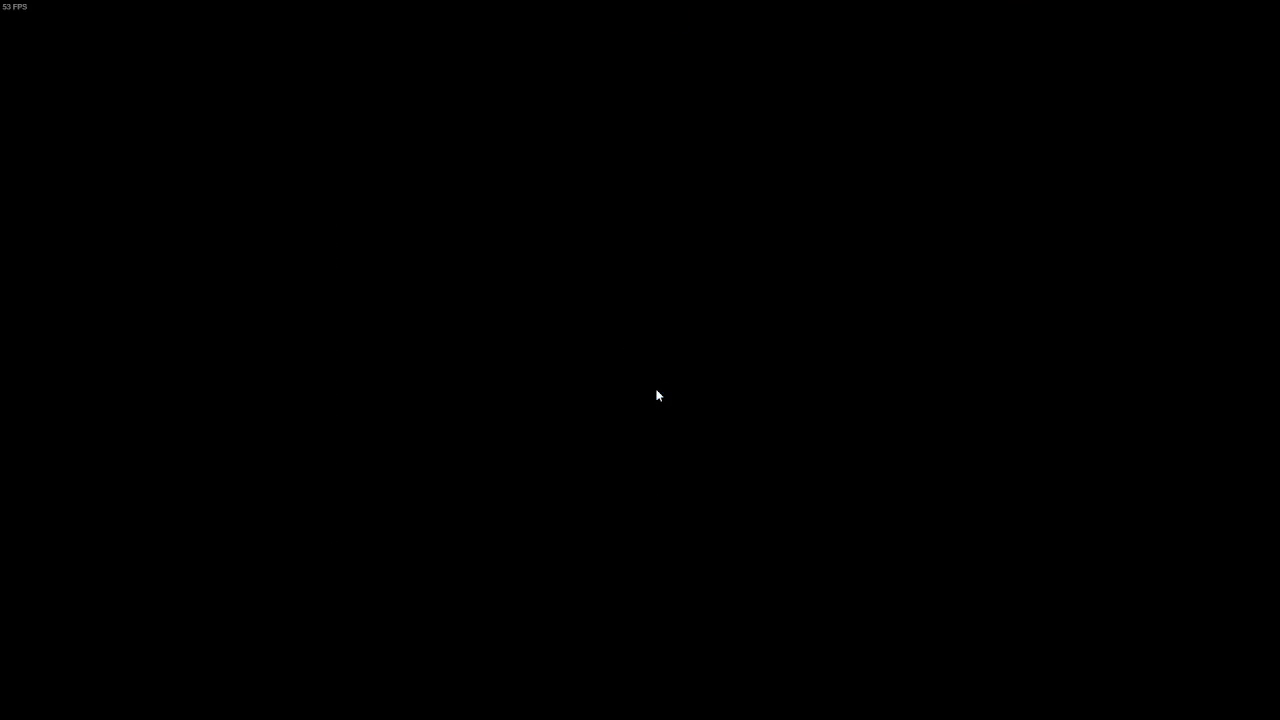
pyautogui.press('Return')
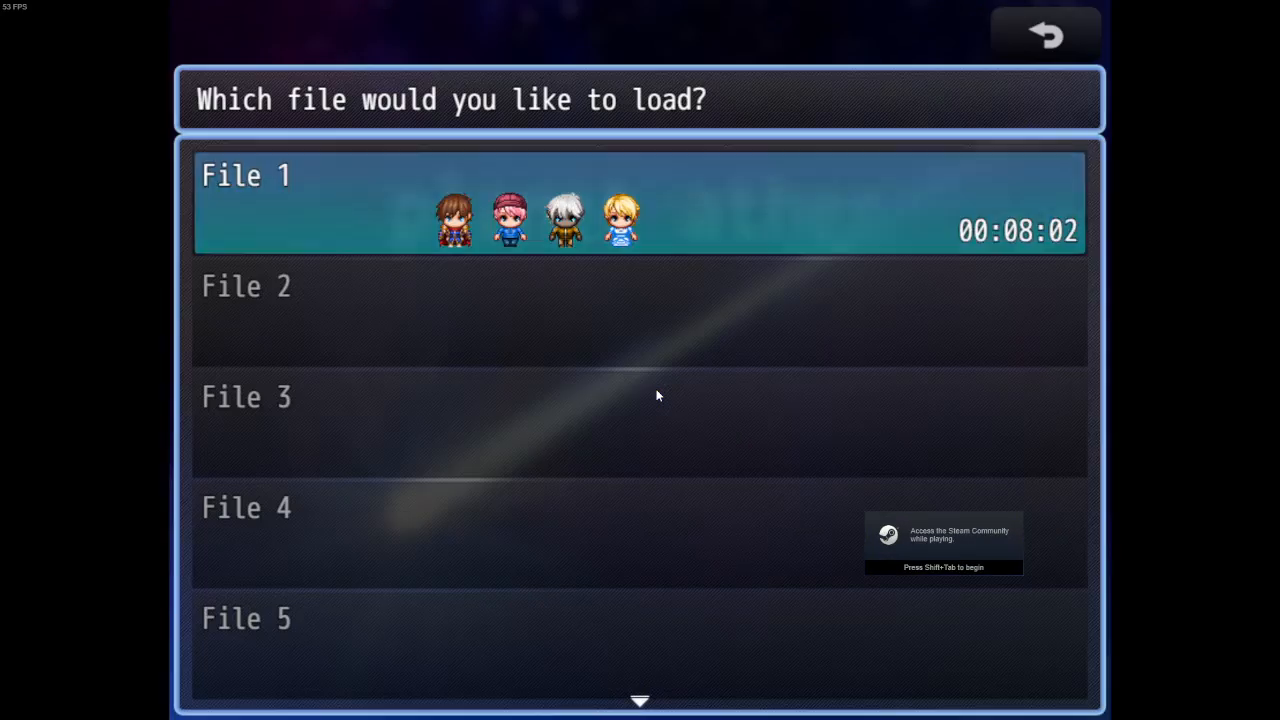
pyautogui.press('Return')
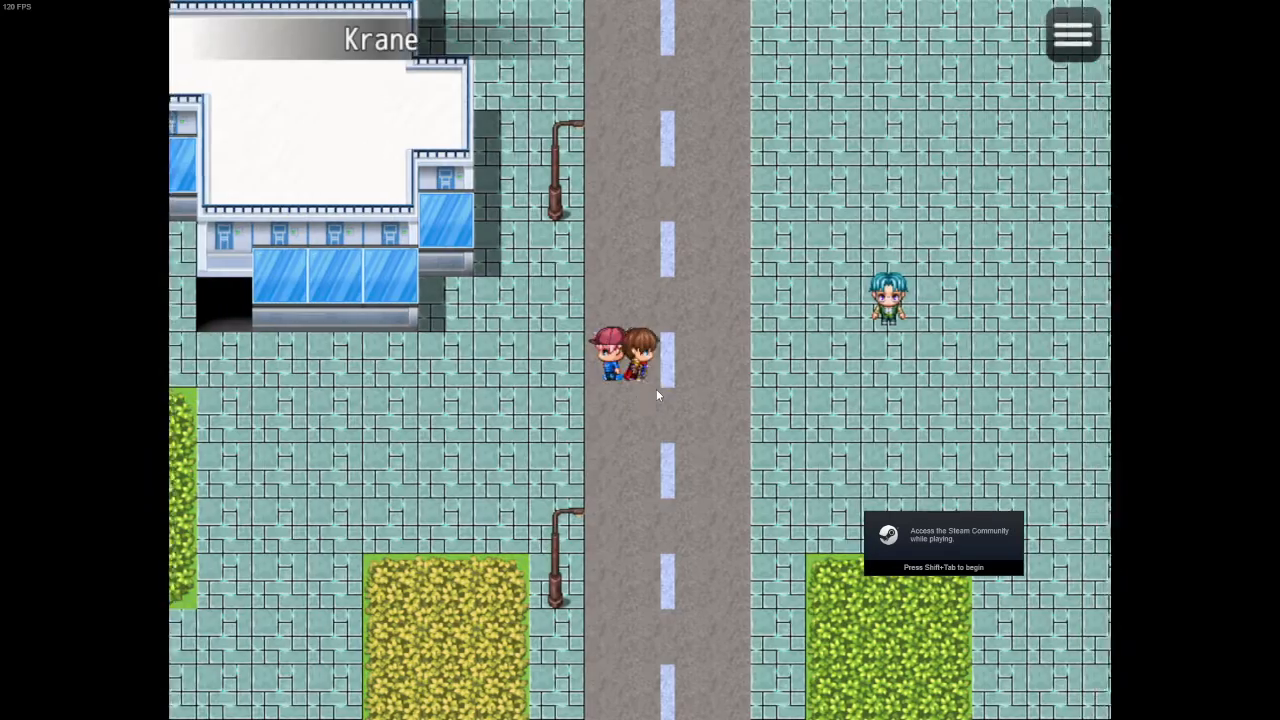
# Walk the party across the road and south through Krane to the new brown-haired NPC near the fountain plaza
pyautogui.press('Right')
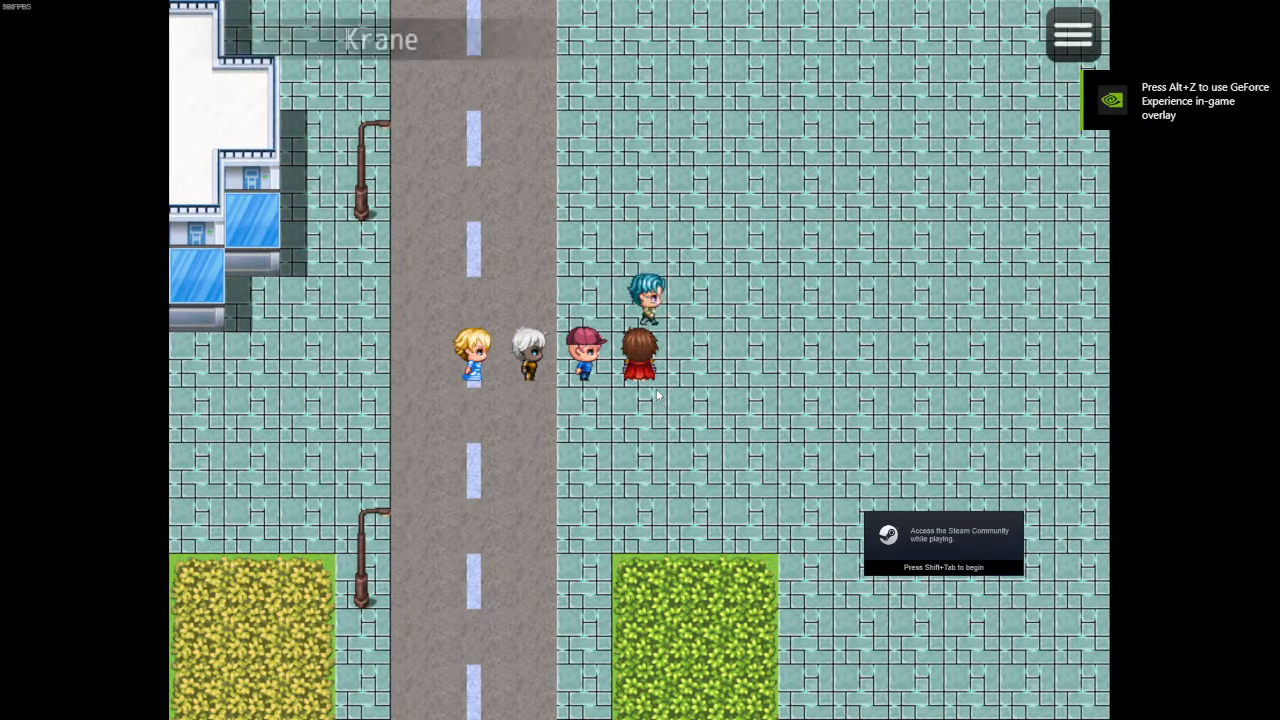
pyautogui.press('Right')
pyautogui.press('Right')
pyautogui.press('Down')
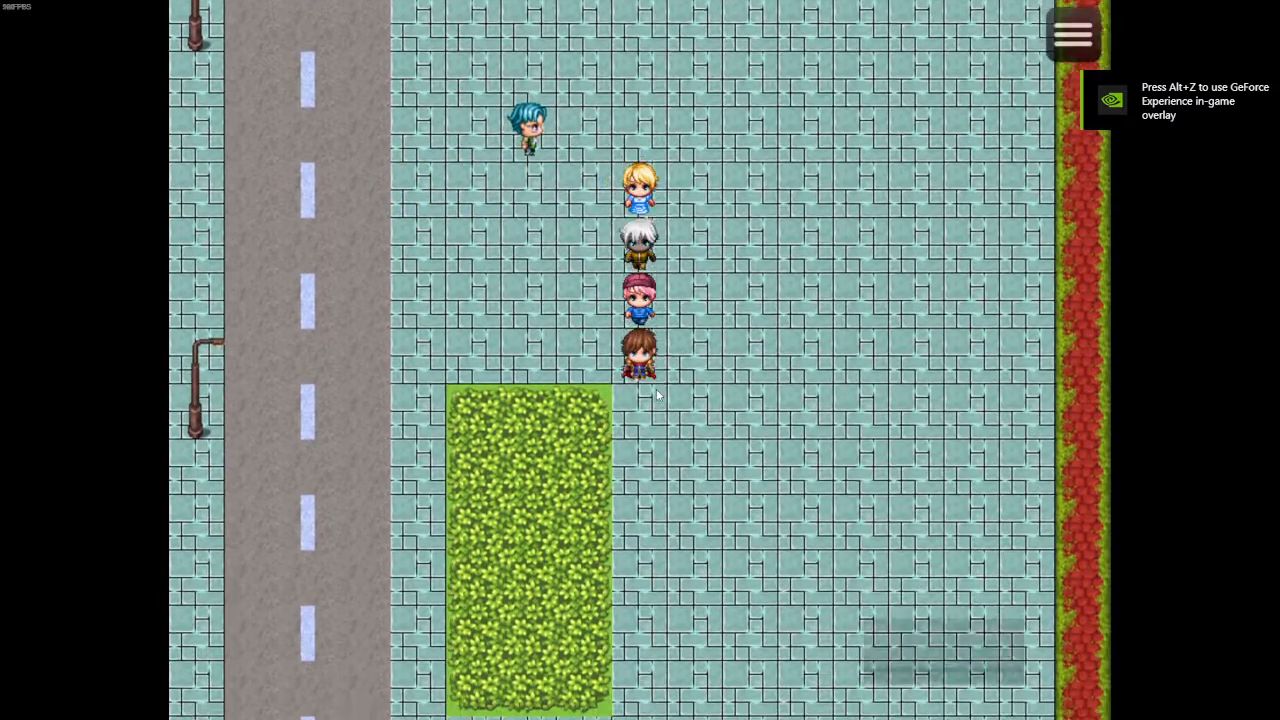
pyautogui.press('Down')
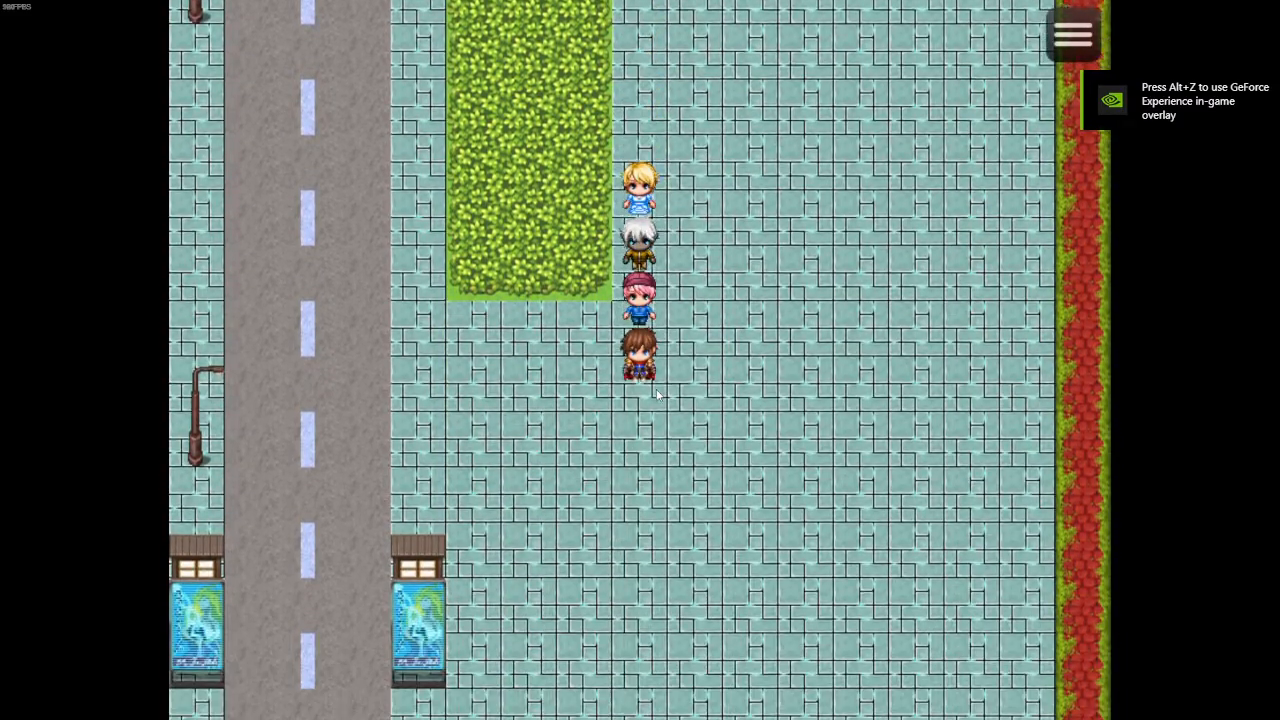
pyautogui.press('Down')
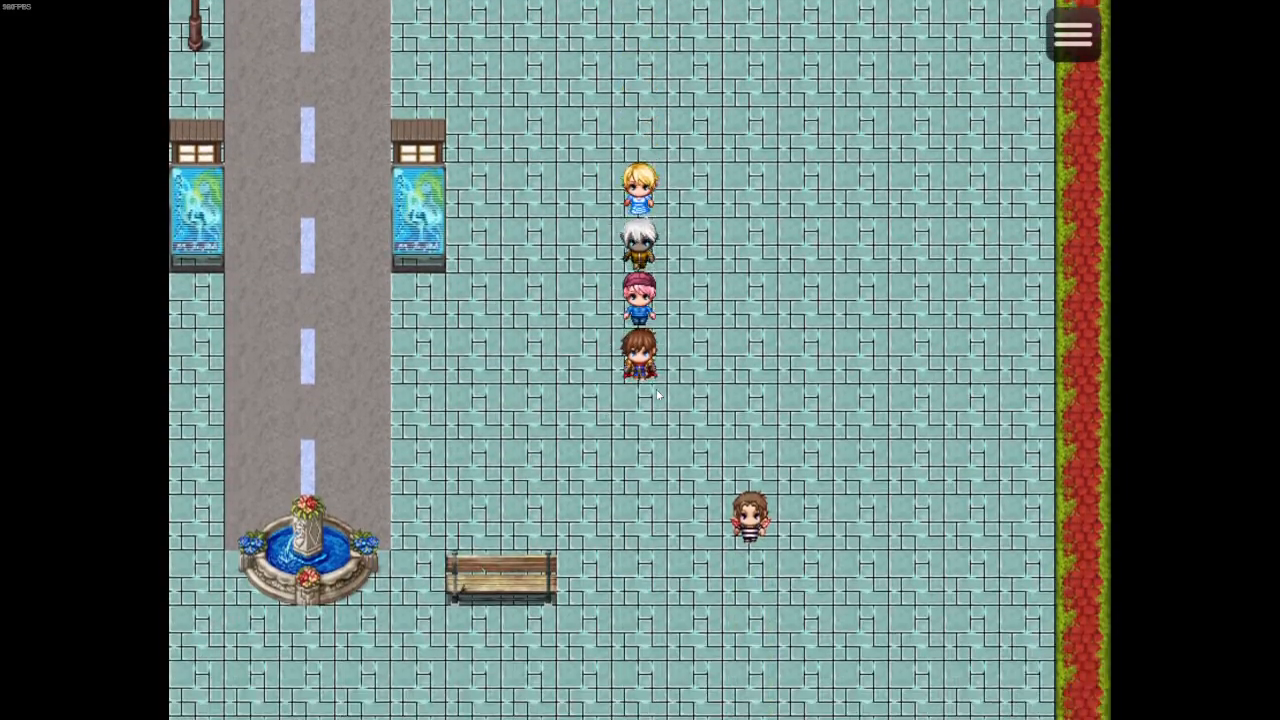
pyautogui.press('Down')
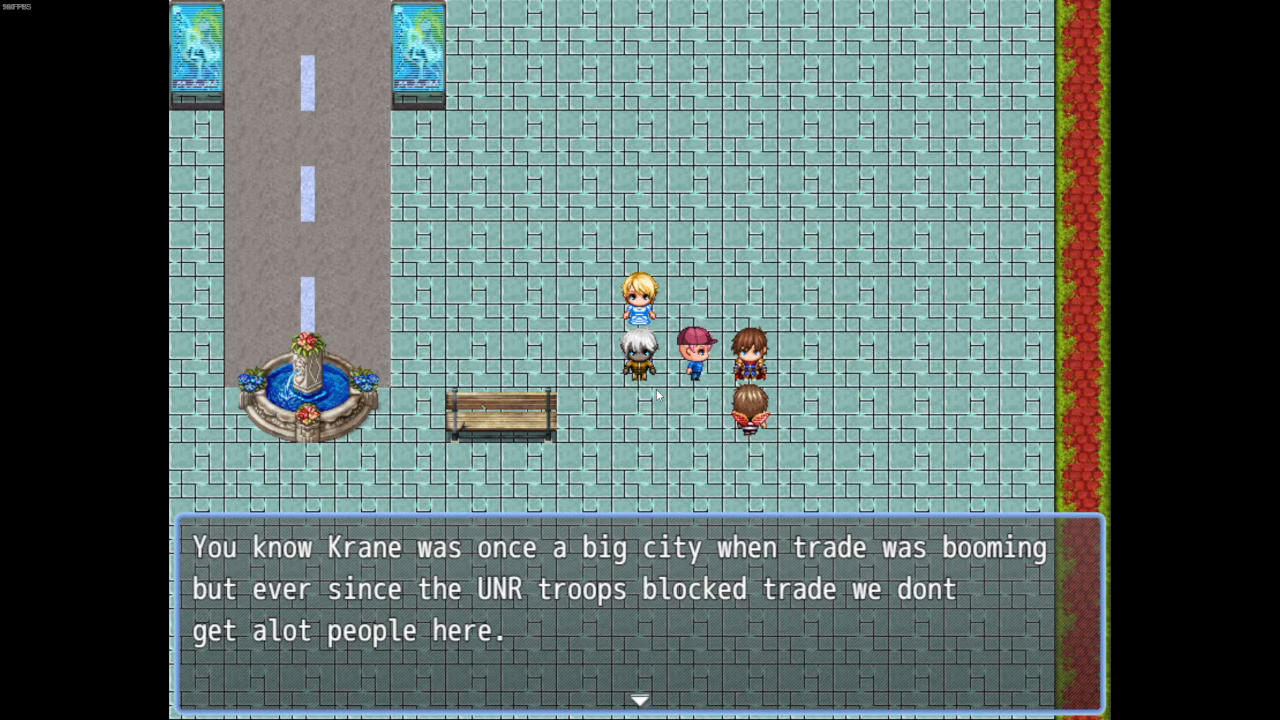
# Talk to the brown-haired NPC repeatedly to check that the dialogue alternates between its event pages
pyautogui.press('Return')
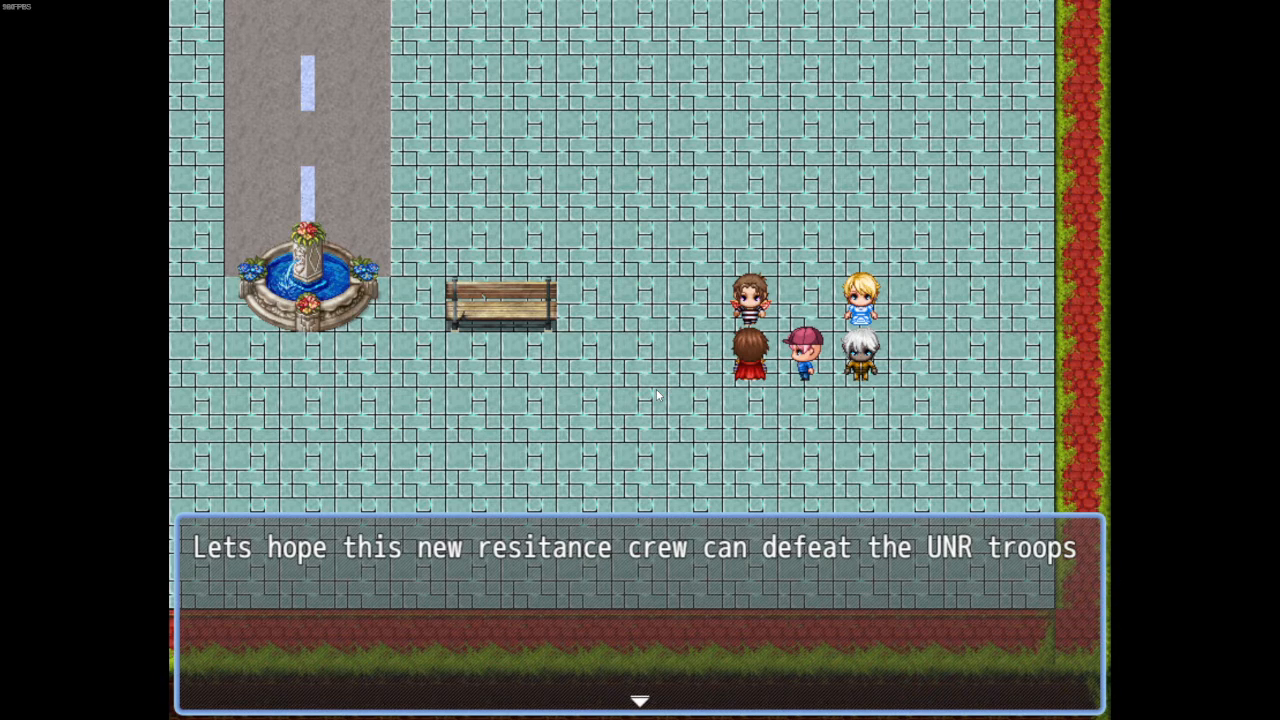
pyautogui.press('Return')
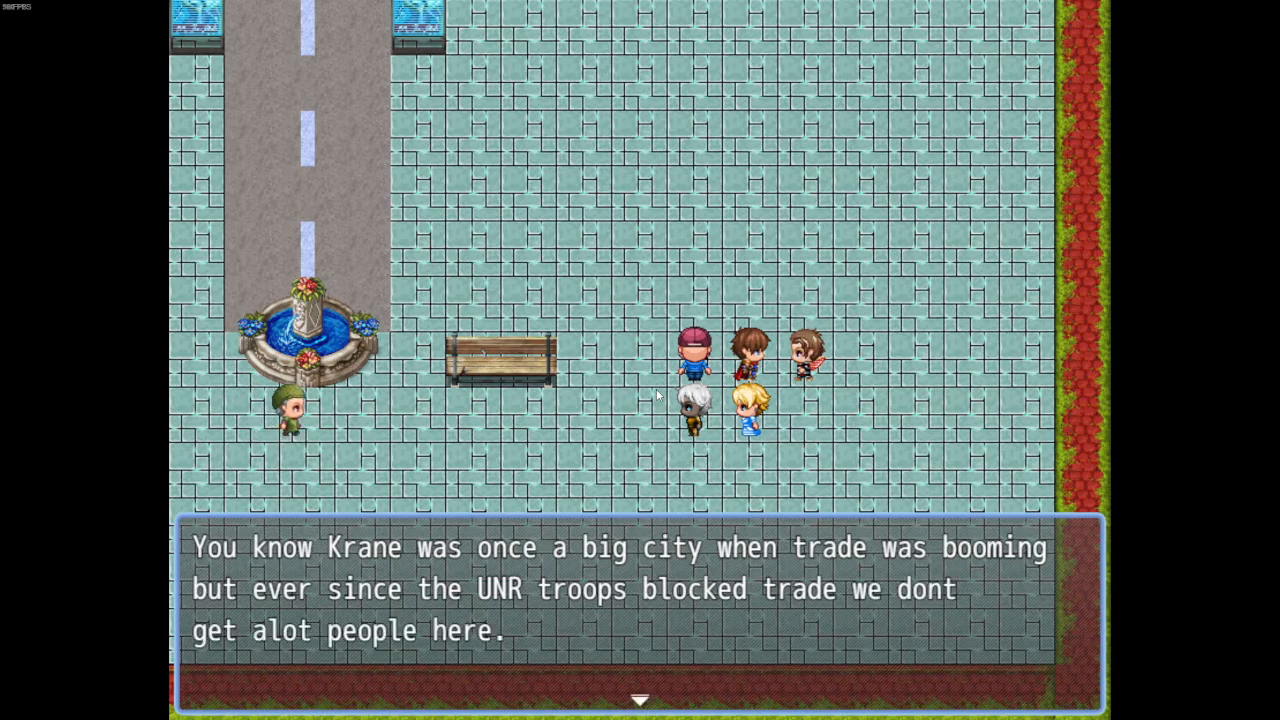
pyautogui.press('Return')
pyautogui.press('Return')
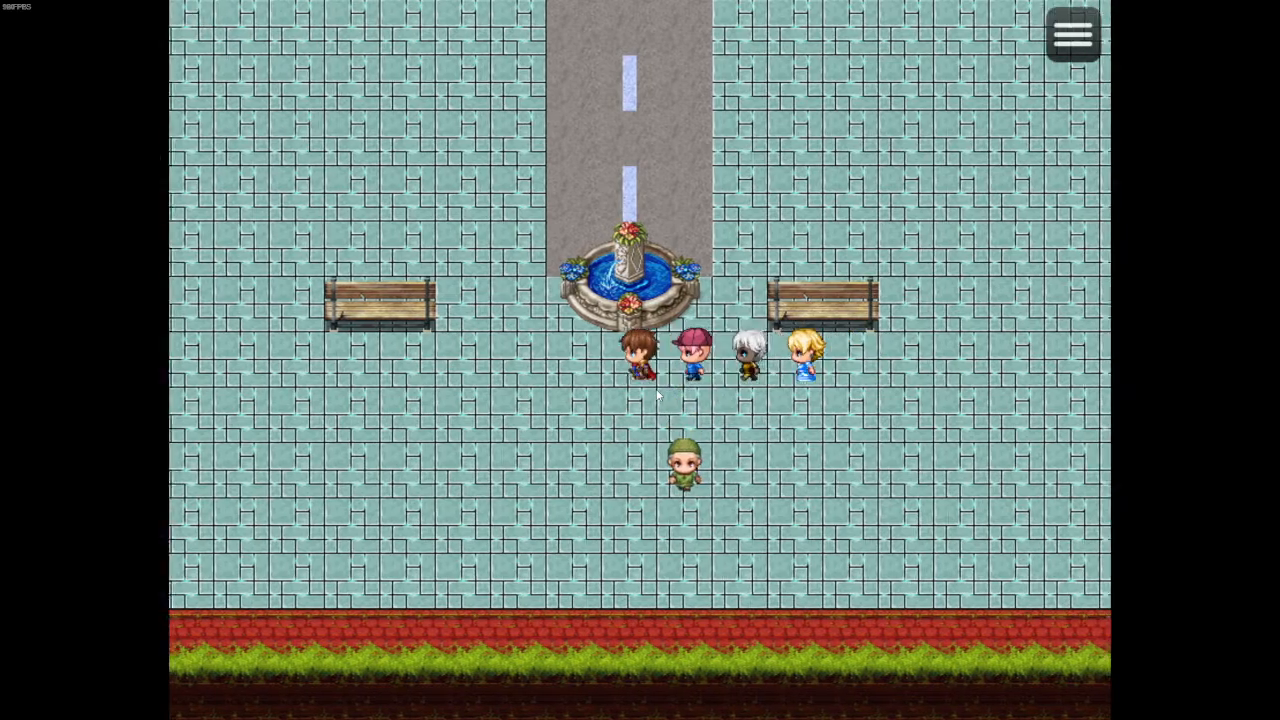
# Walk the party past the fountain, north through the western gardens, and back across the road to Krane's east side
pyautogui.press('Left')
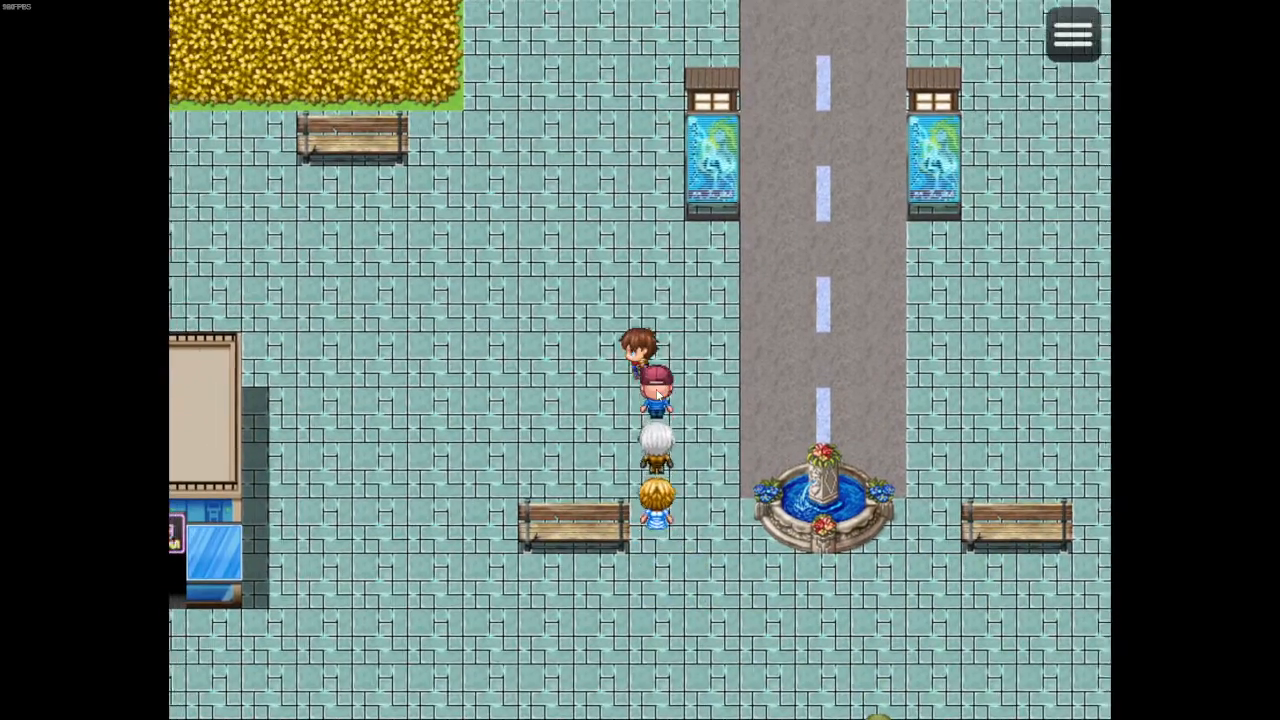
pyautogui.press('Up')
pyautogui.press('Up')
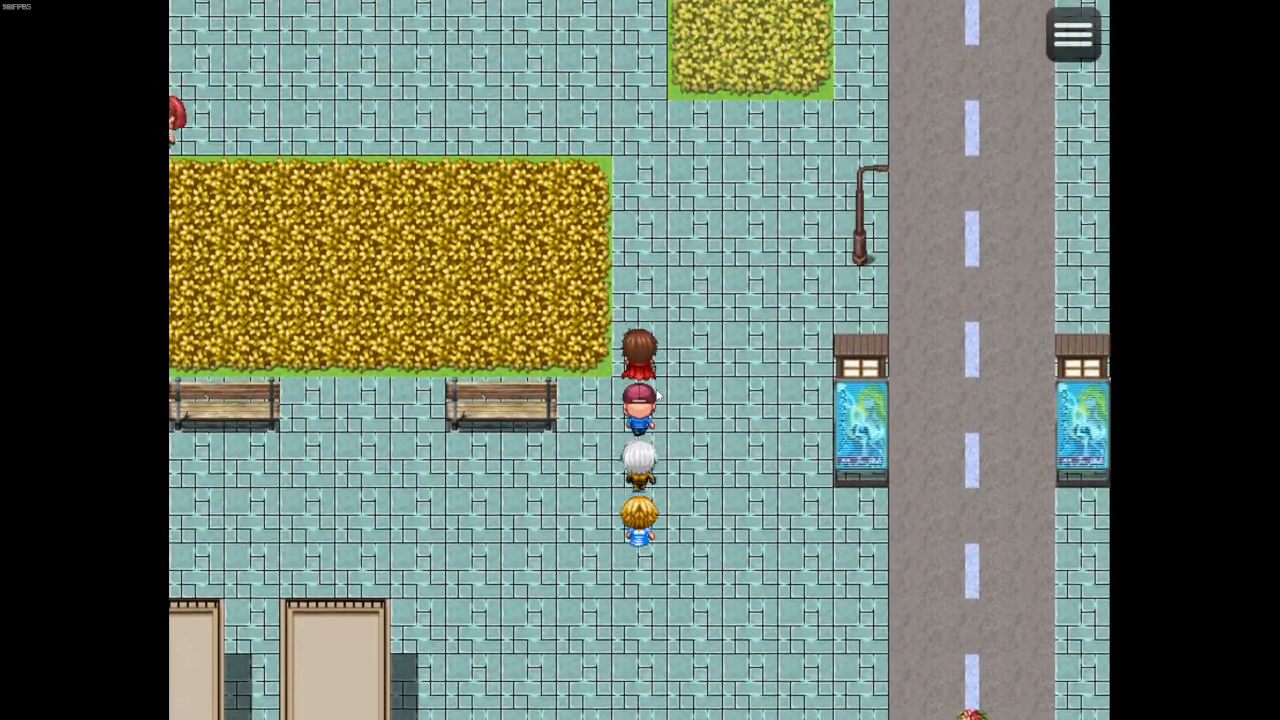
pyautogui.press('Up')
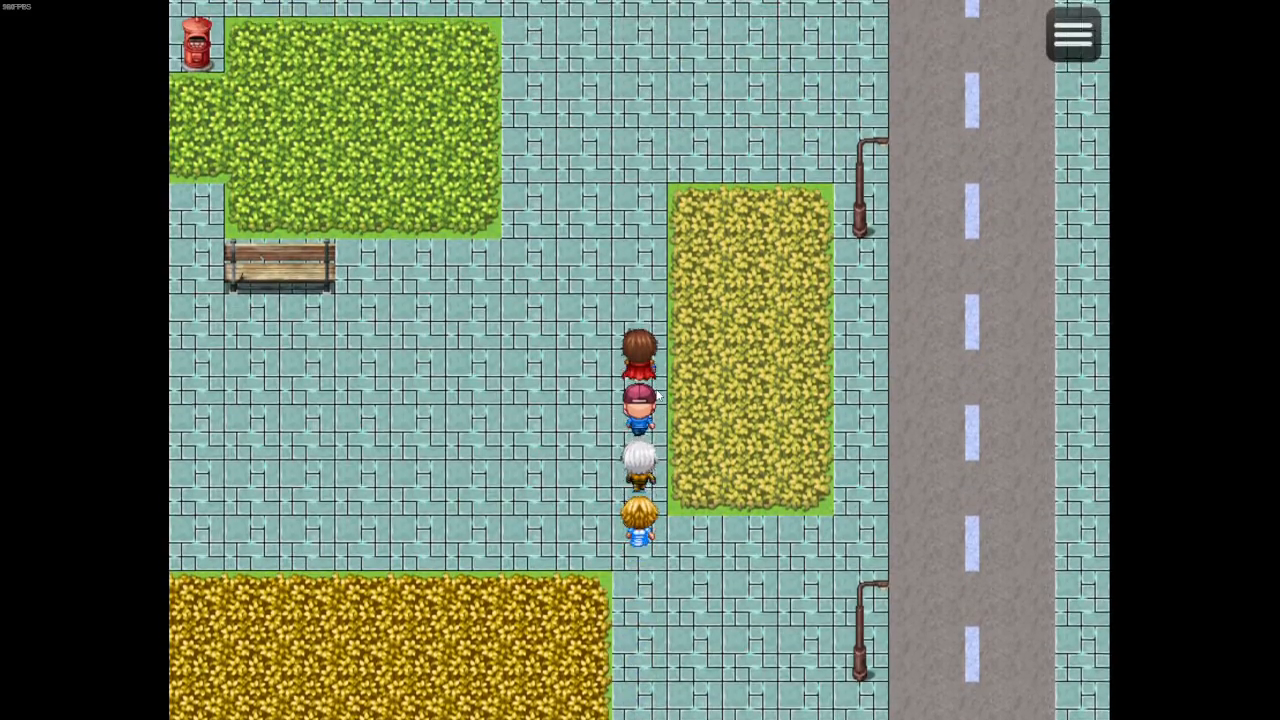
pyautogui.press('Right')
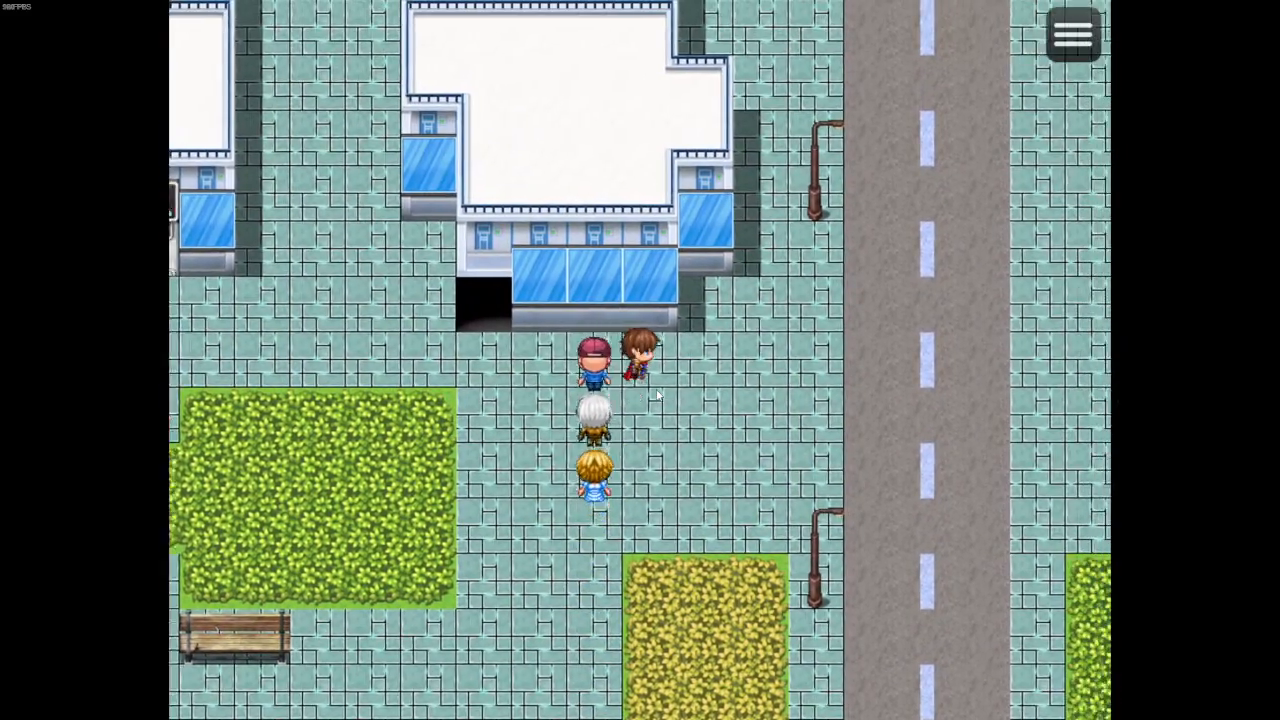
pyautogui.press('Right')
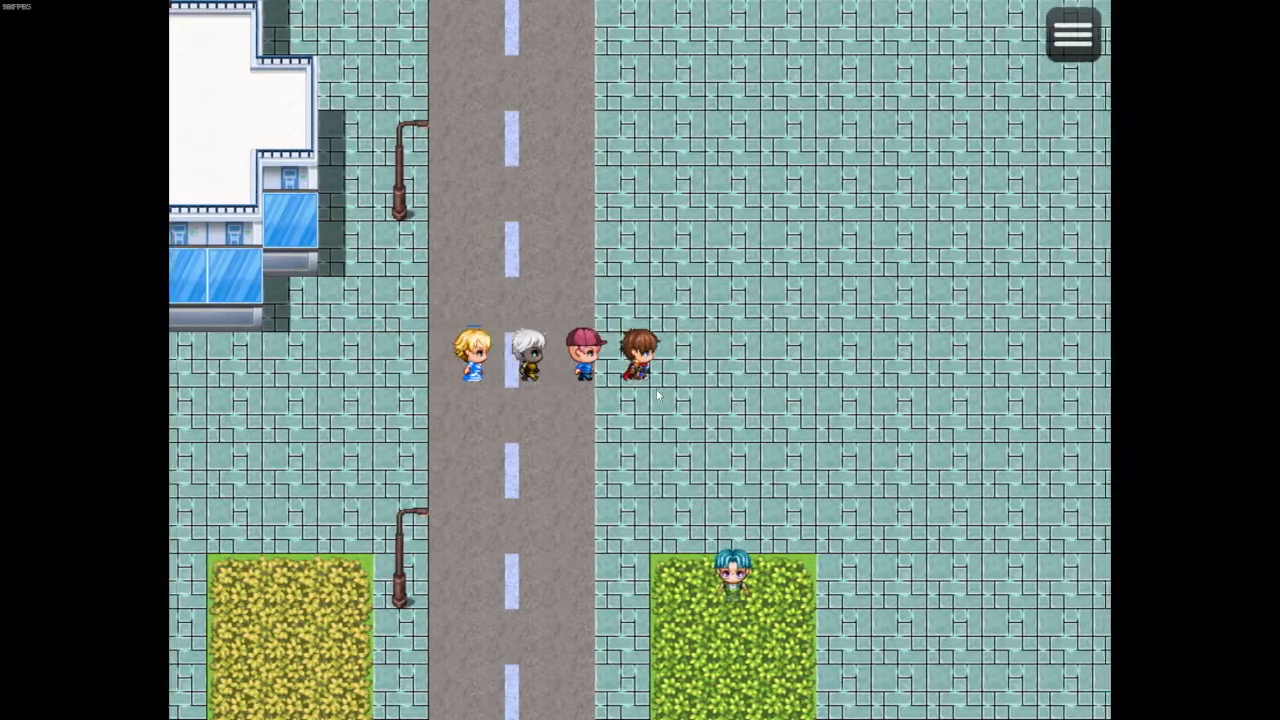
pyautogui.press('Down')
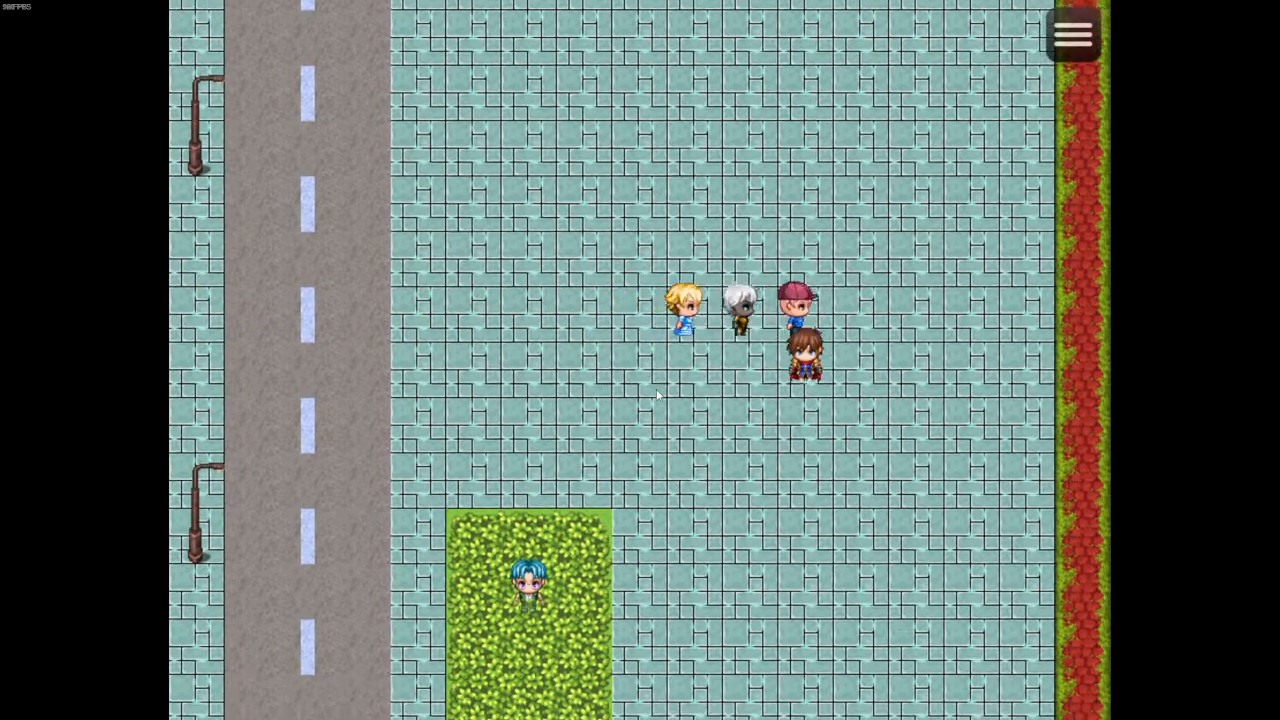
pyautogui.press('Down')
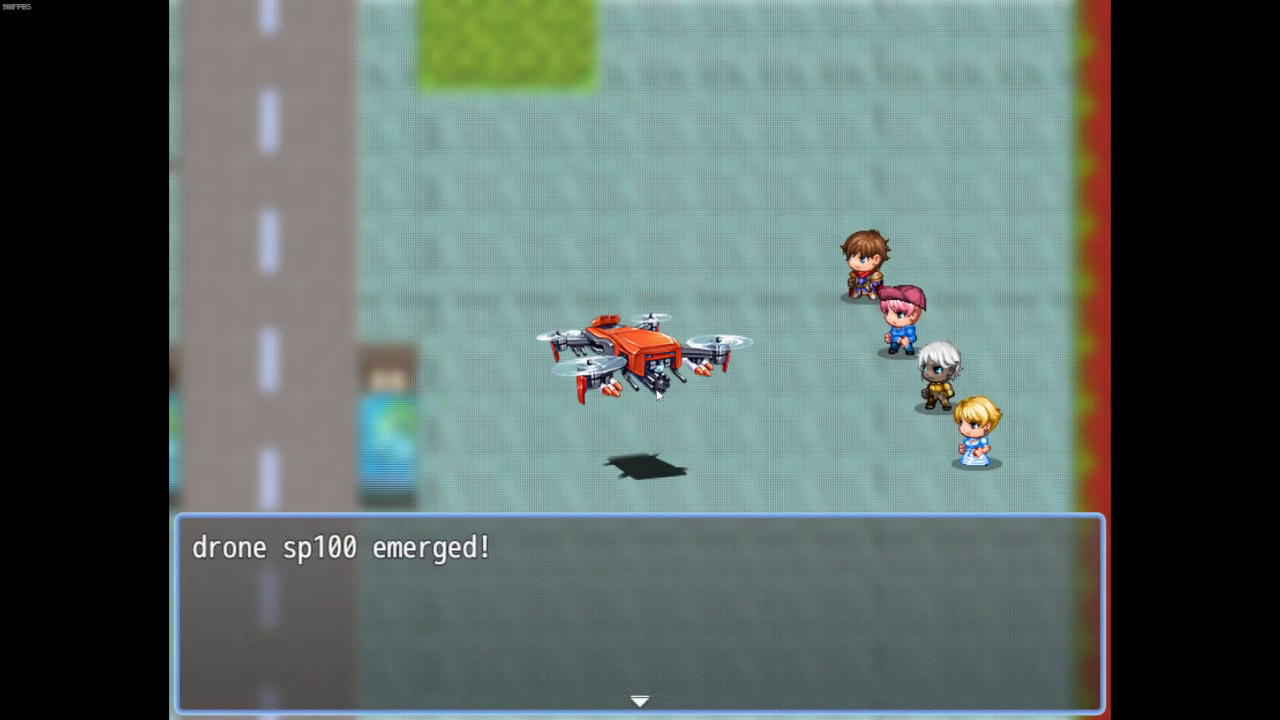
# Defeat the drone sp100 with the party's Attack commands and dismiss the victory and reward messages
pyautogui.press('Return')
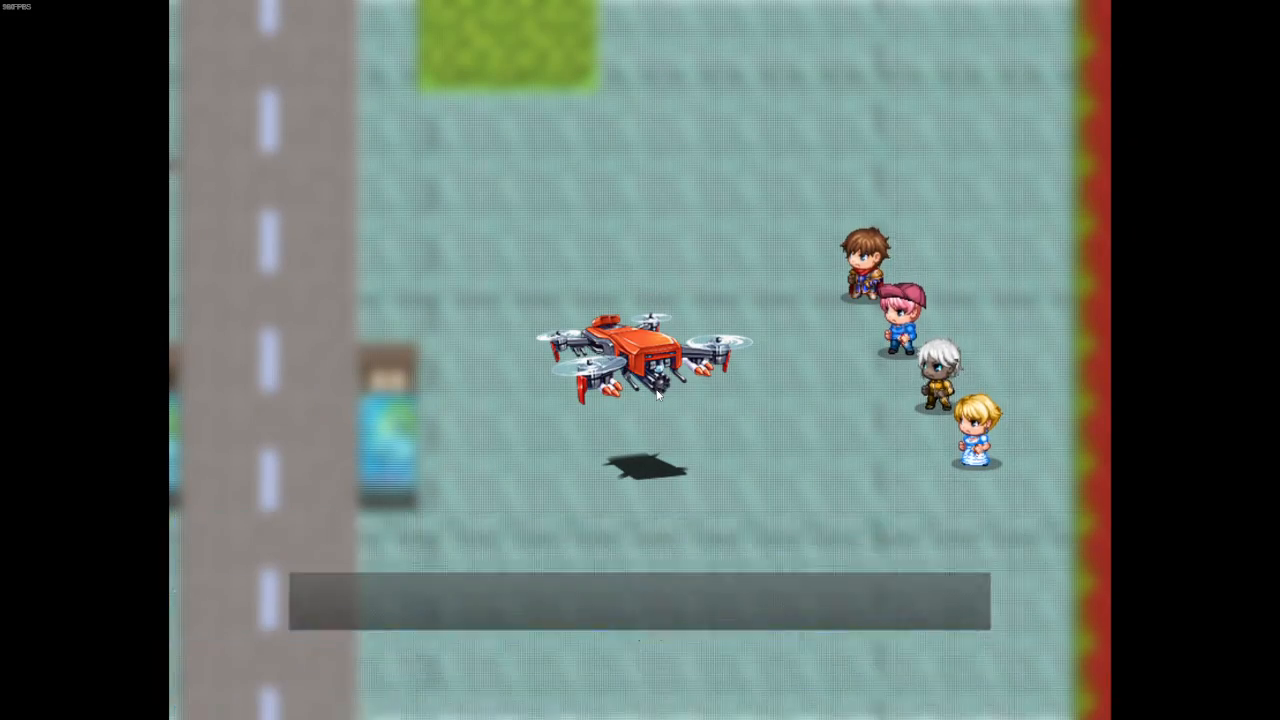
pyautogui.press('Return')
pyautogui.press('Return')
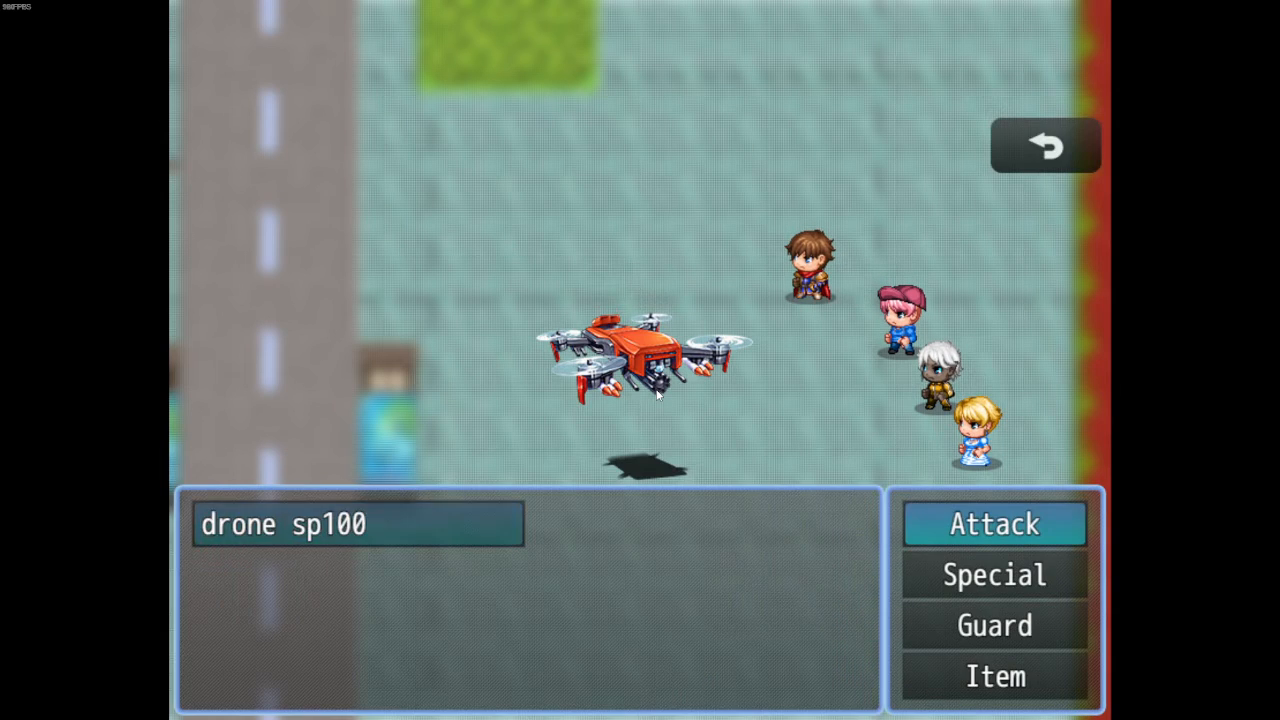
pyautogui.press('Return')
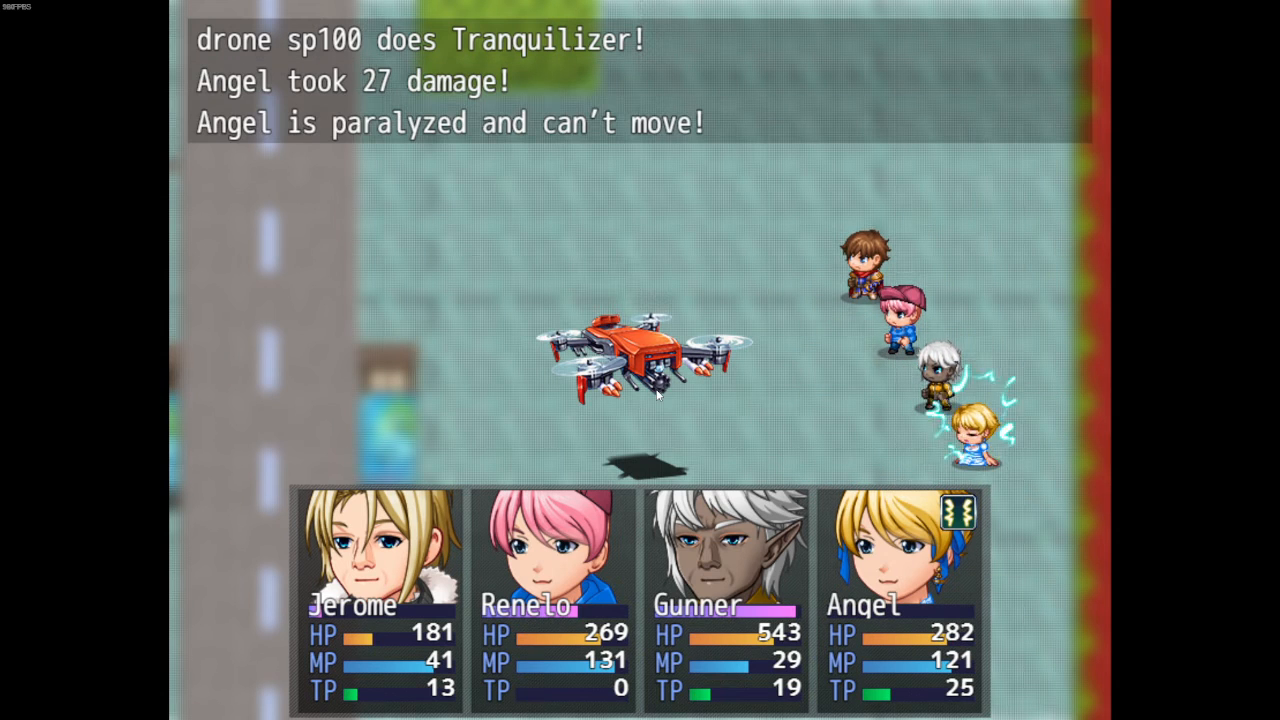
pyautogui.press('Return')
pyautogui.press('Return')
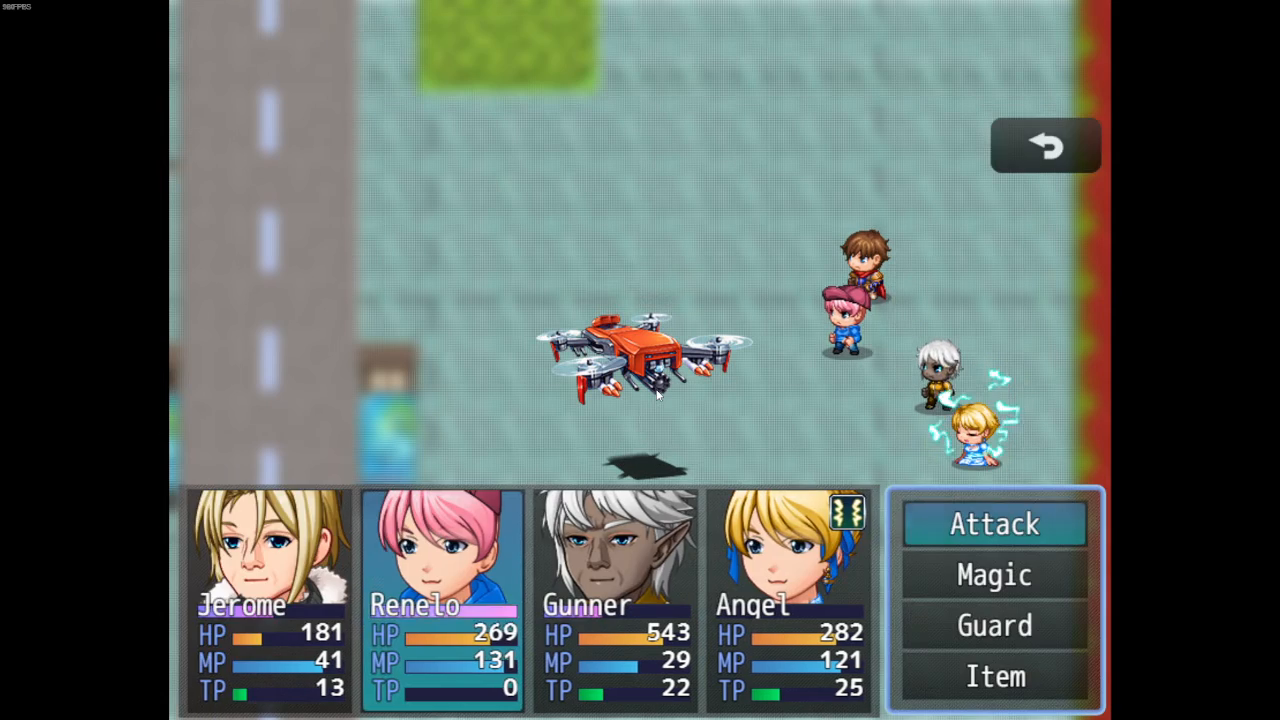
pyautogui.press('Return')
pyautogui.press('Return')
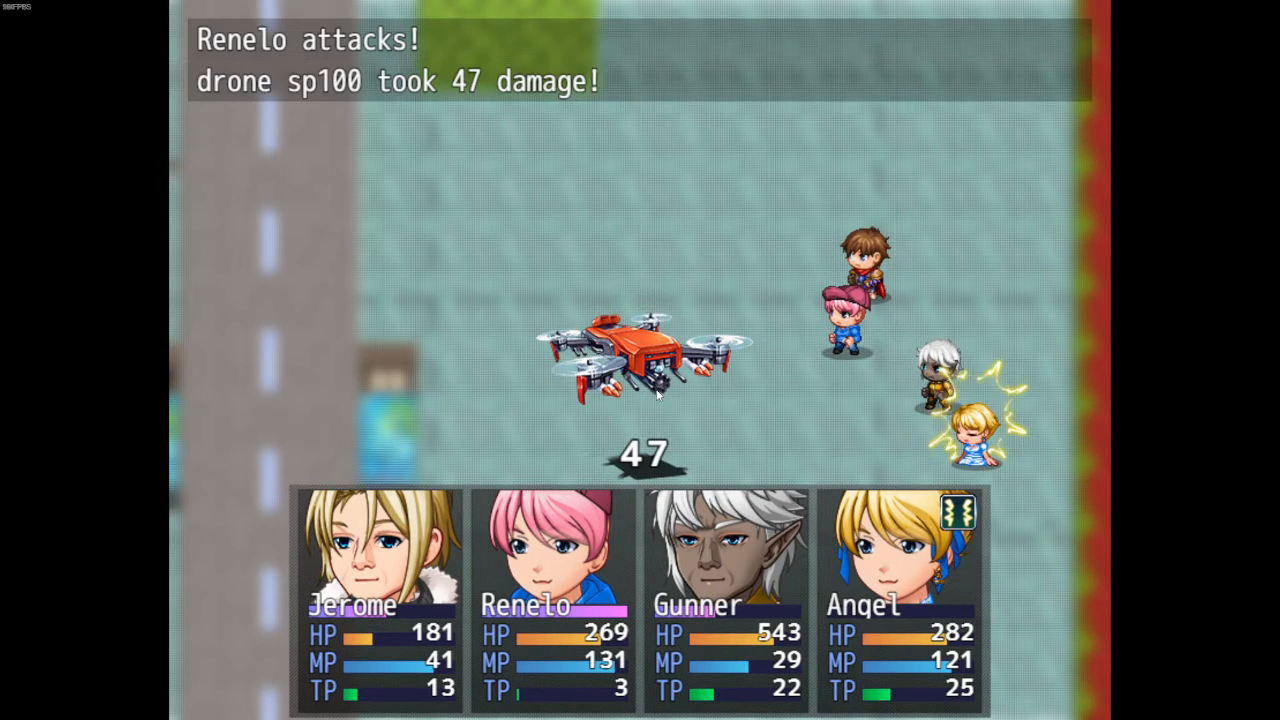
pyautogui.press('Return')
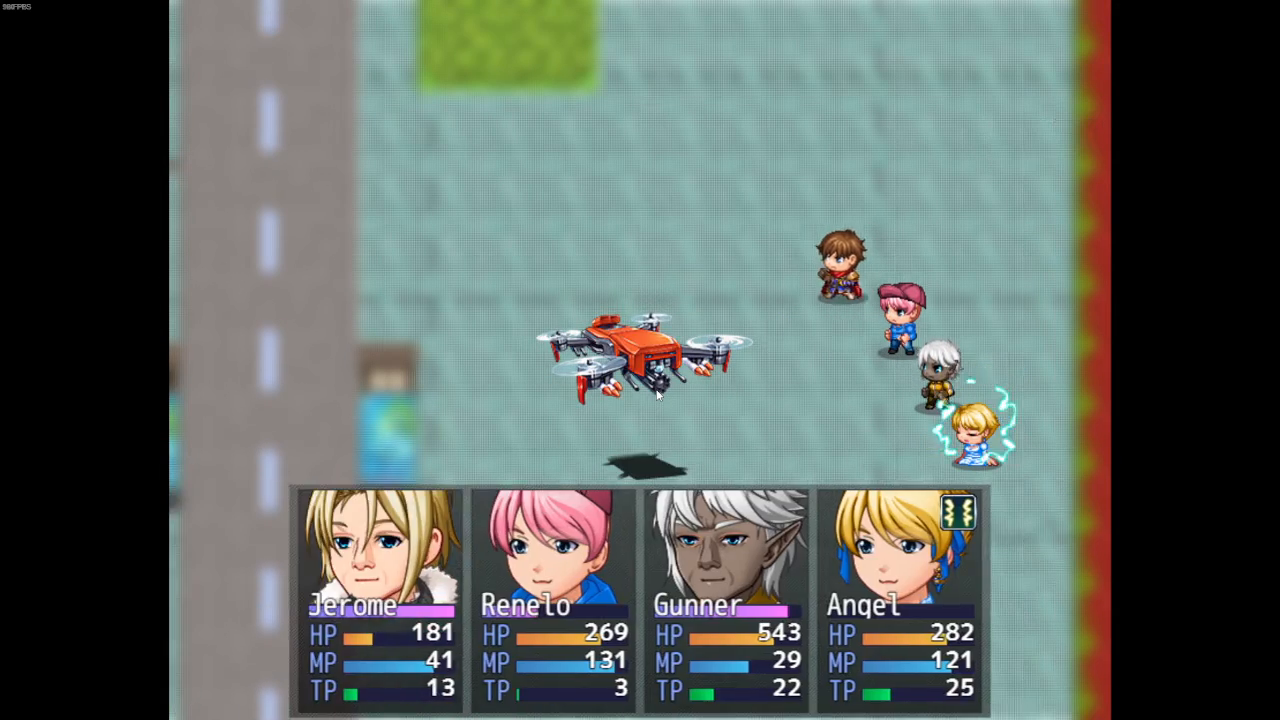
pyautogui.press('Return')
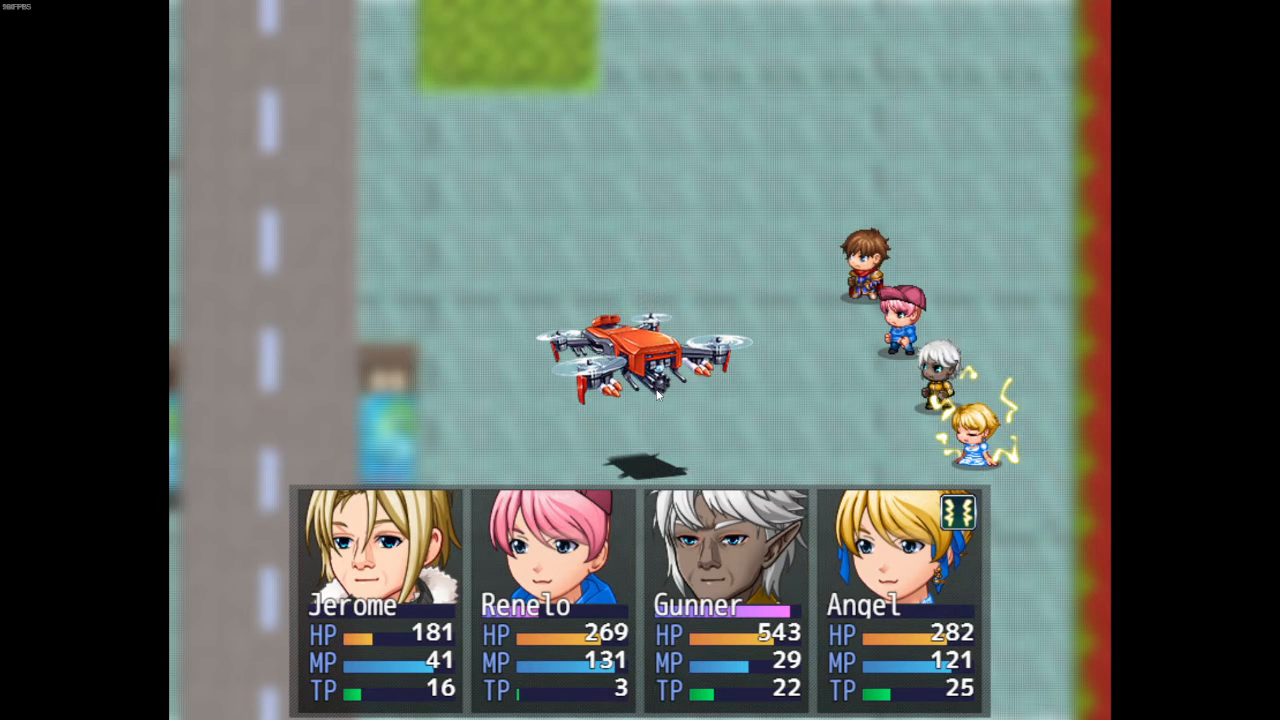
pyautogui.press('Return')
pyautogui.press('Return')
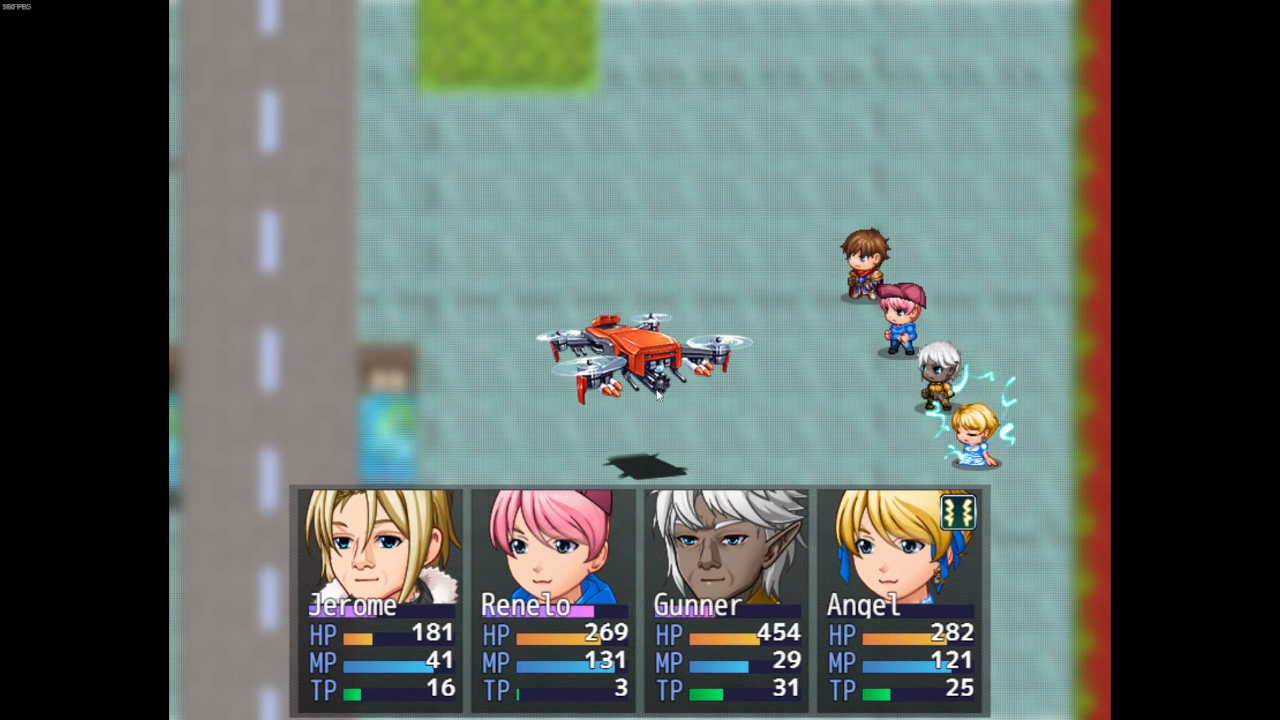
pyautogui.press('Return')
pyautogui.press('Return')
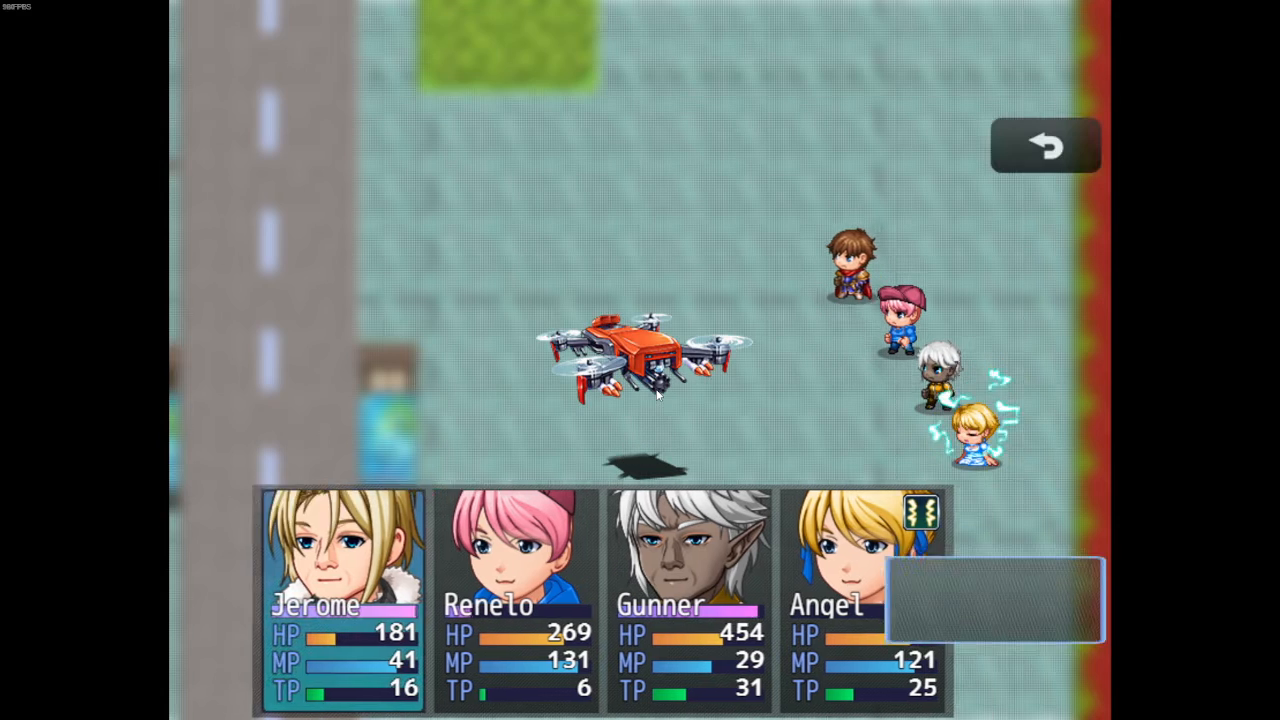
pyautogui.press('Return')
pyautogui.press('Return')
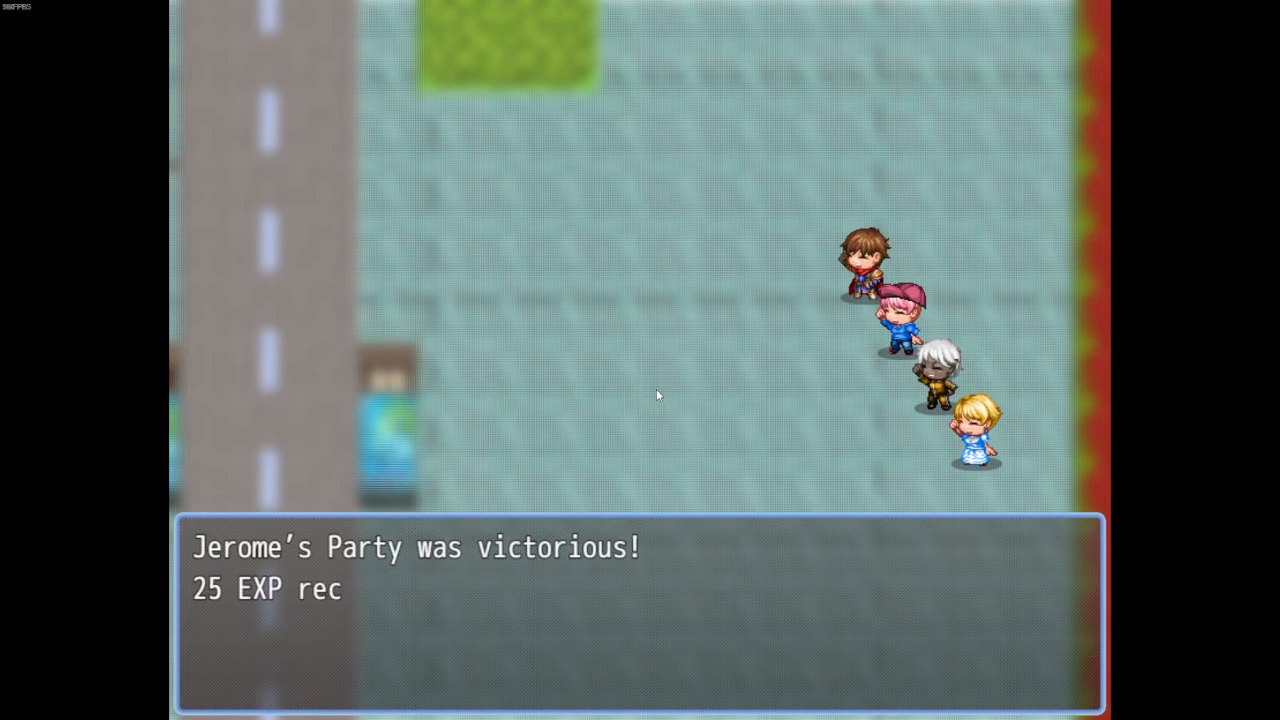
pyautogui.press('Return')
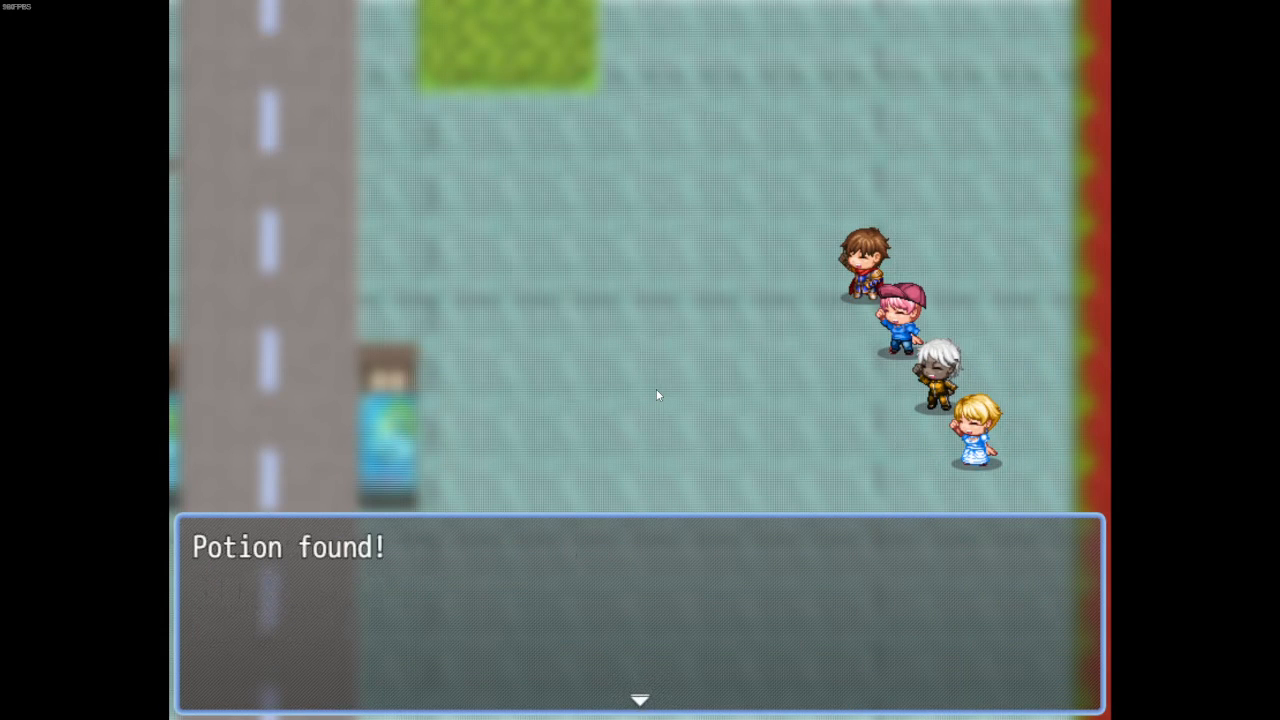
pyautogui.press('Return')
pyautogui.press('Return')
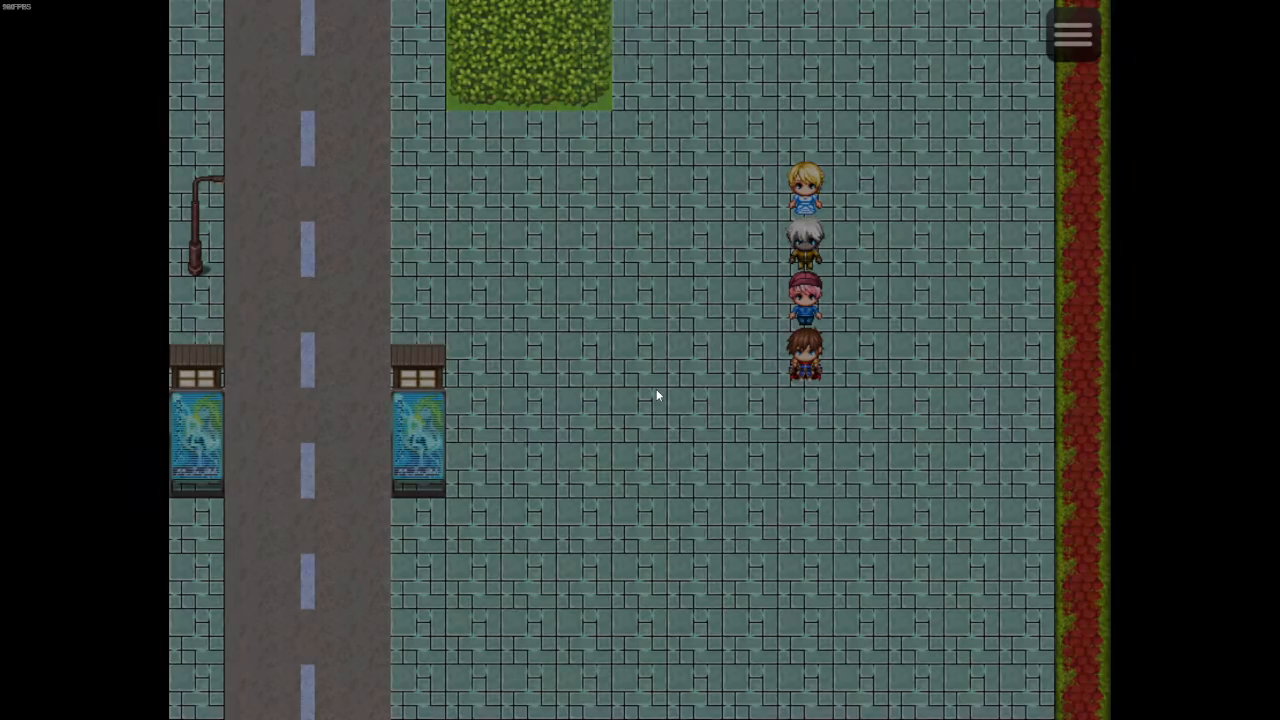
# Walk the party south toward the fountain plaza, then end the game and close the playtest window
pyautogui.press('Down')
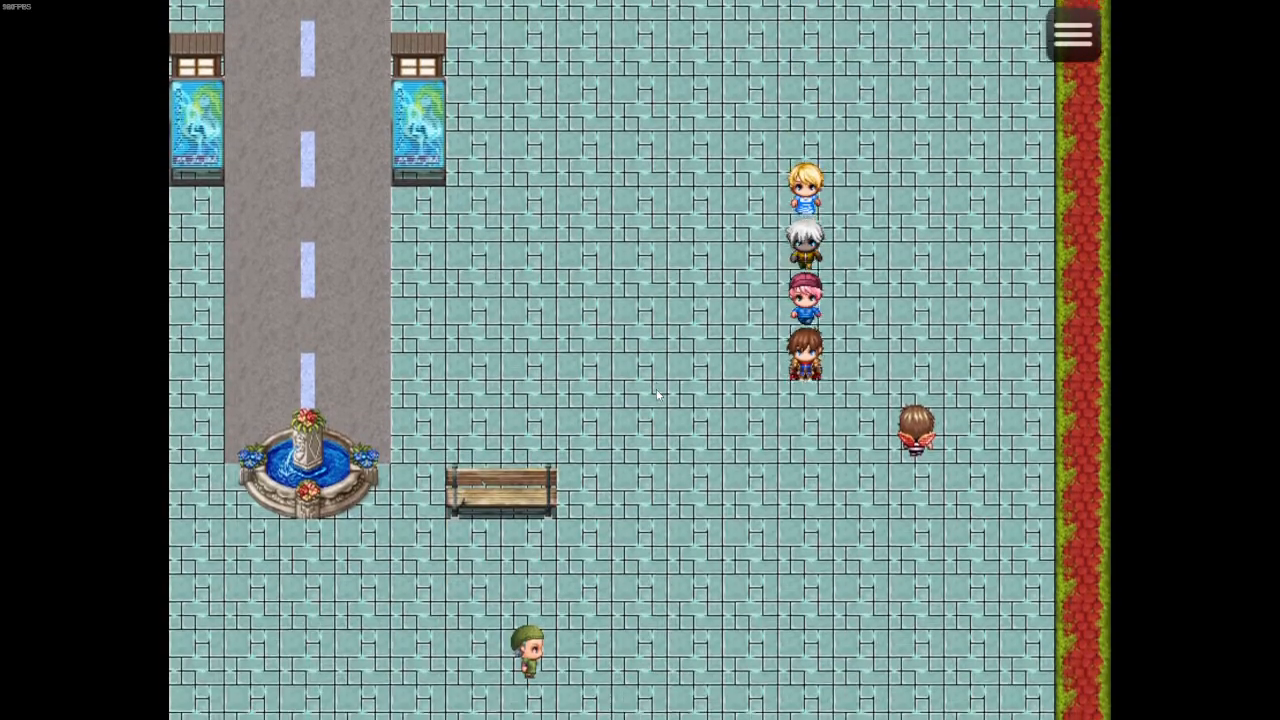
pyautogui.press('Escape')
pyautogui.press('Up')
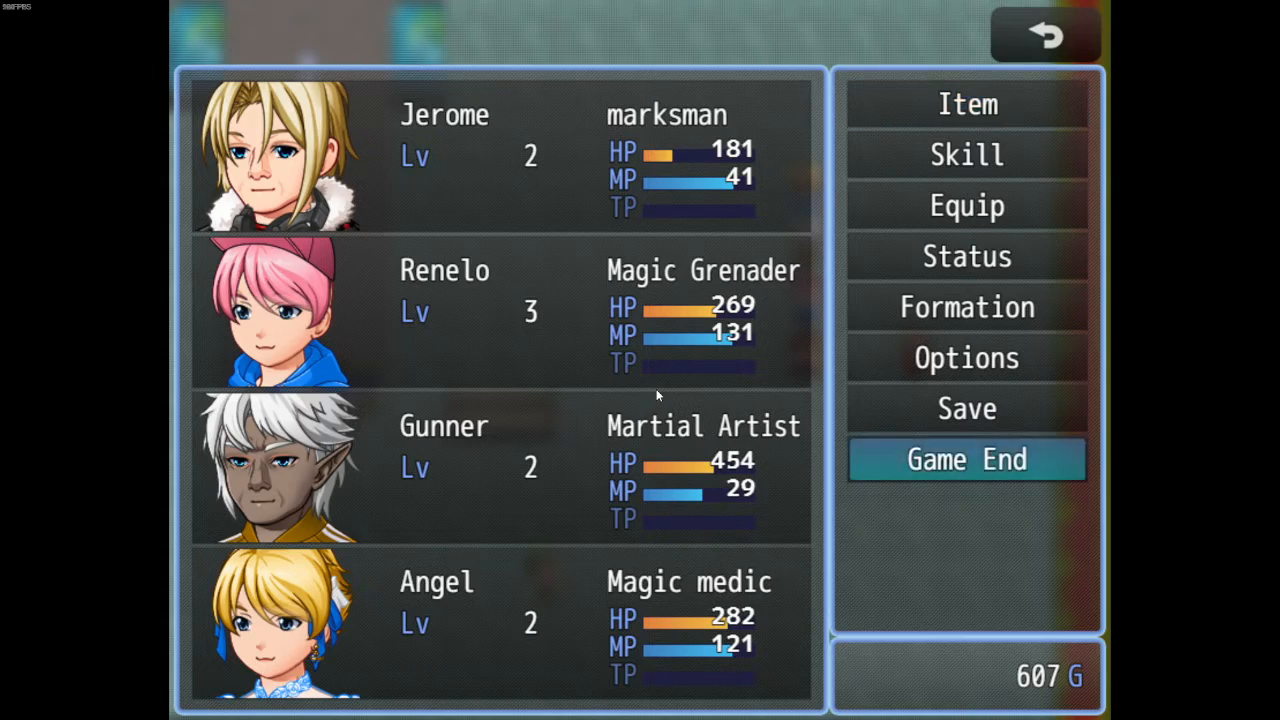
pyautogui.press('Return')
pyautogui.press('Up')
pyautogui.press('Return')
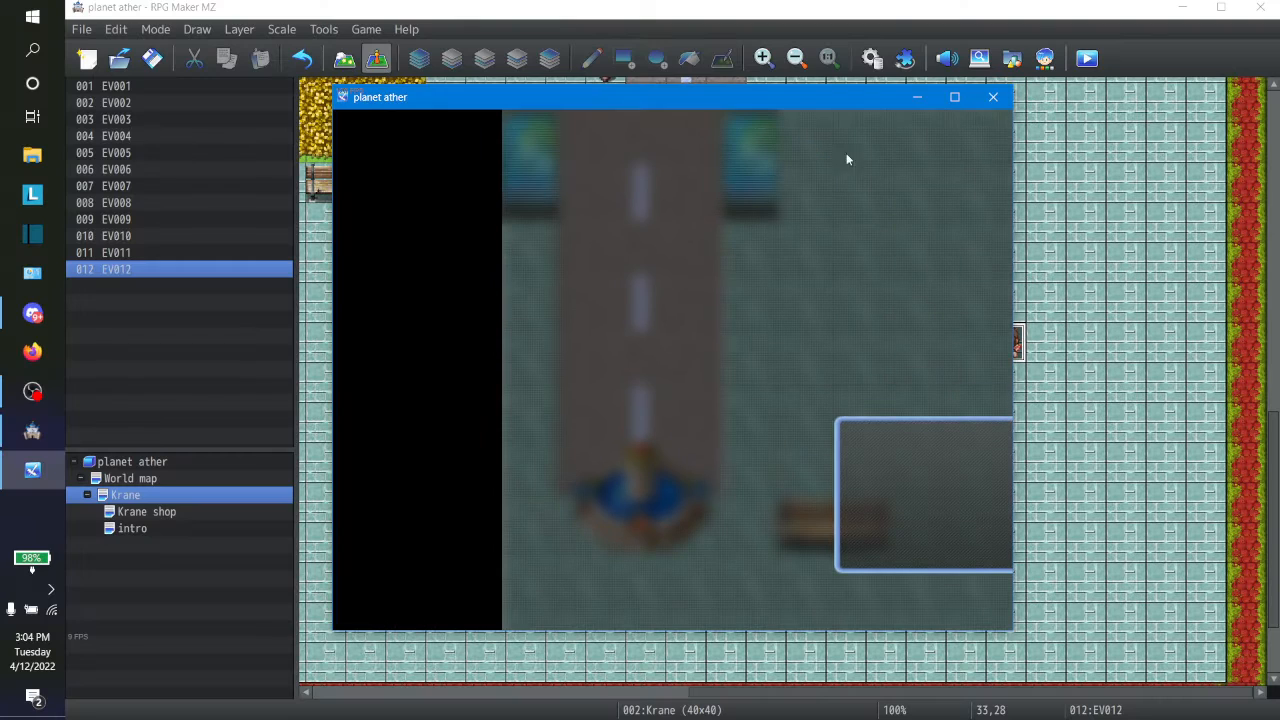
pyautogui.click(993, 97)
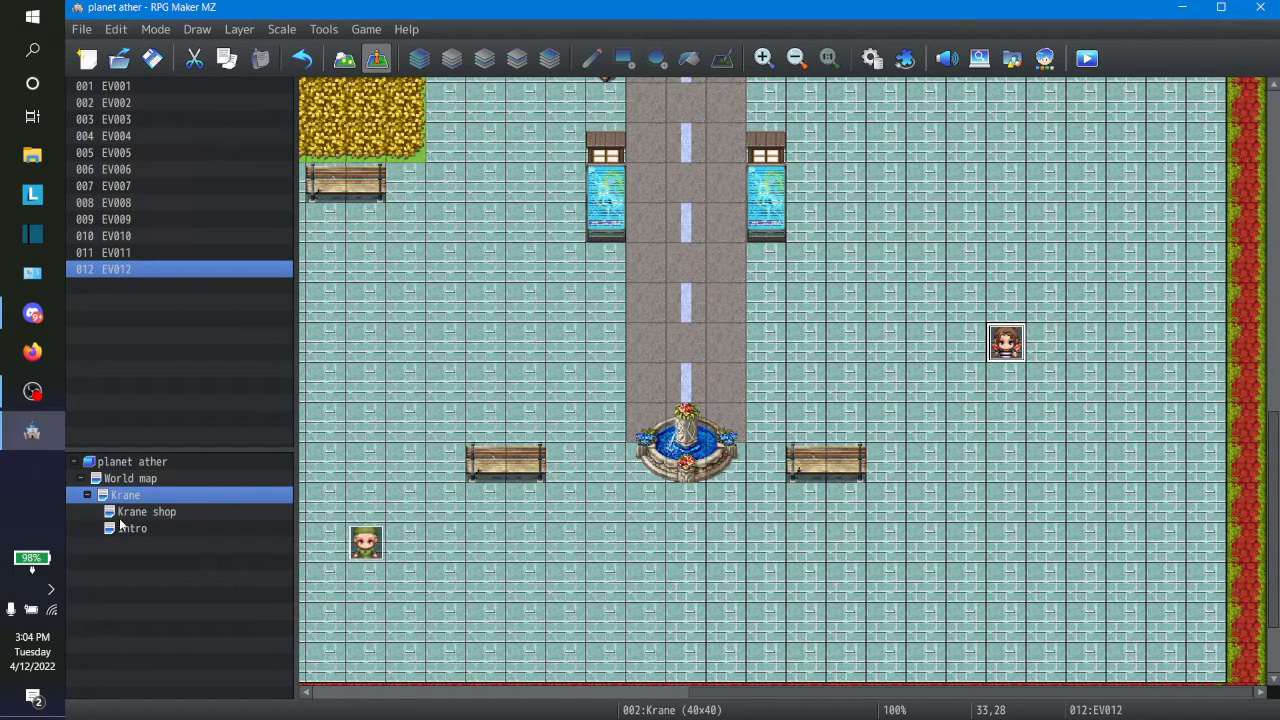
# Set the Krane map's random encounter steps to 175 in its map properties
pyautogui.rightClick(135, 503)
pyautogui.click(162, 446)
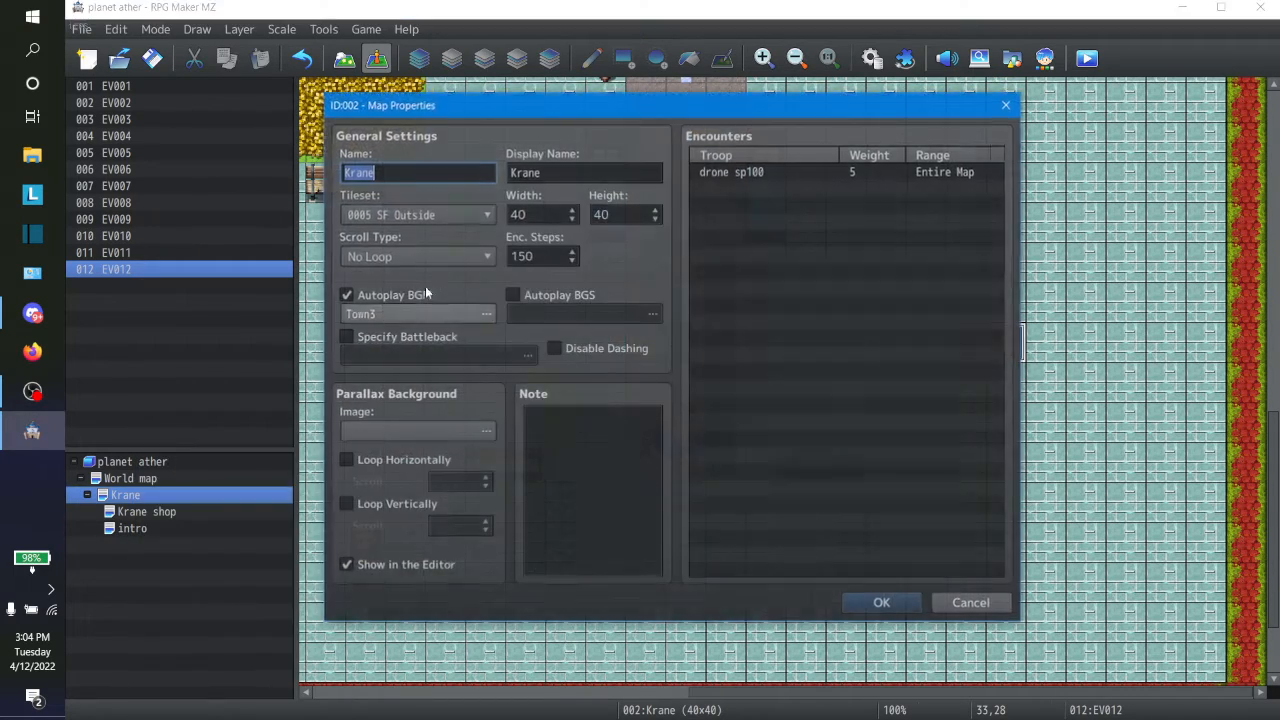
pyautogui.doubleClick(534, 256)
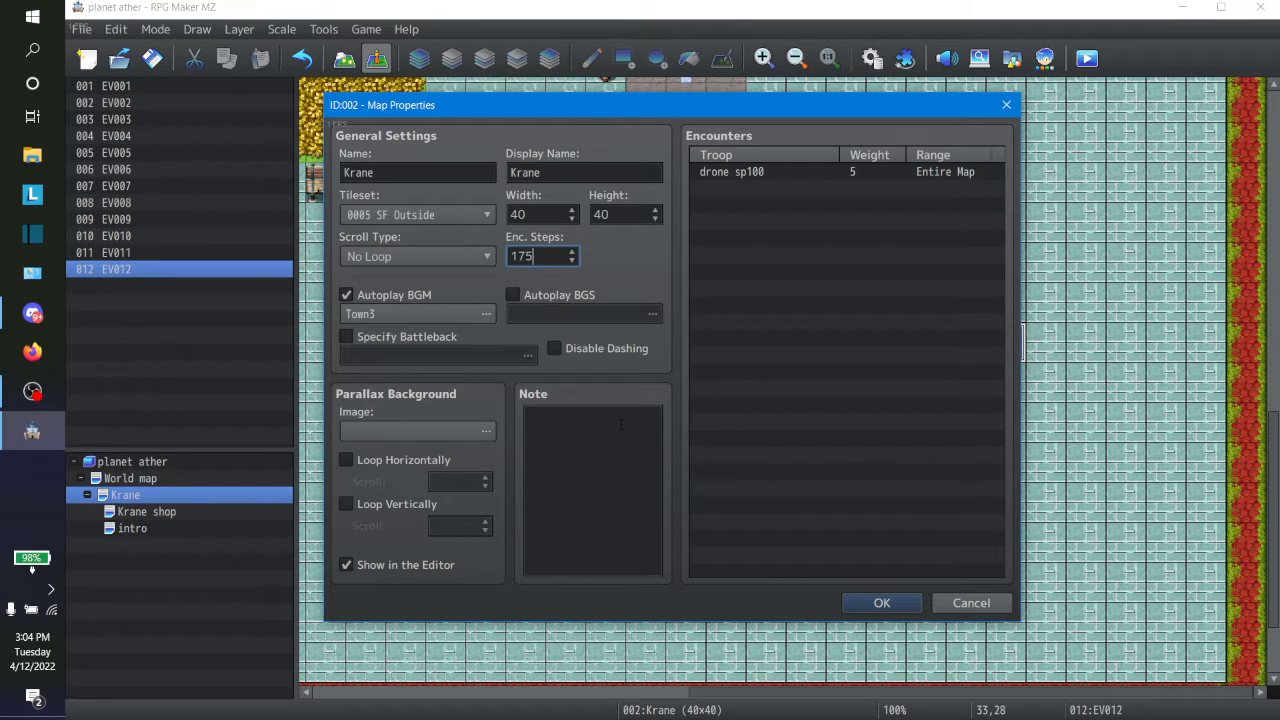
pyautogui.click(881, 602)
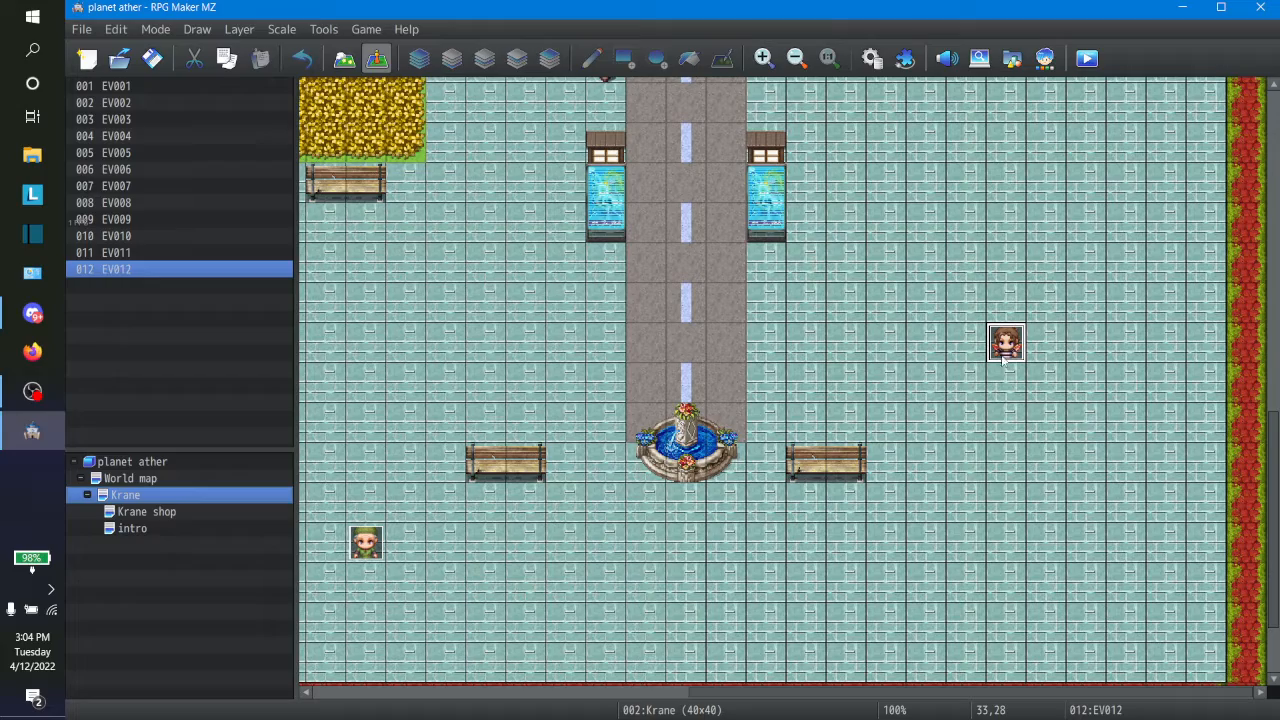
# Create a new event on the pavement east of the green hedge in Krane, at tile 34,17
pyautogui.click(983, 271)
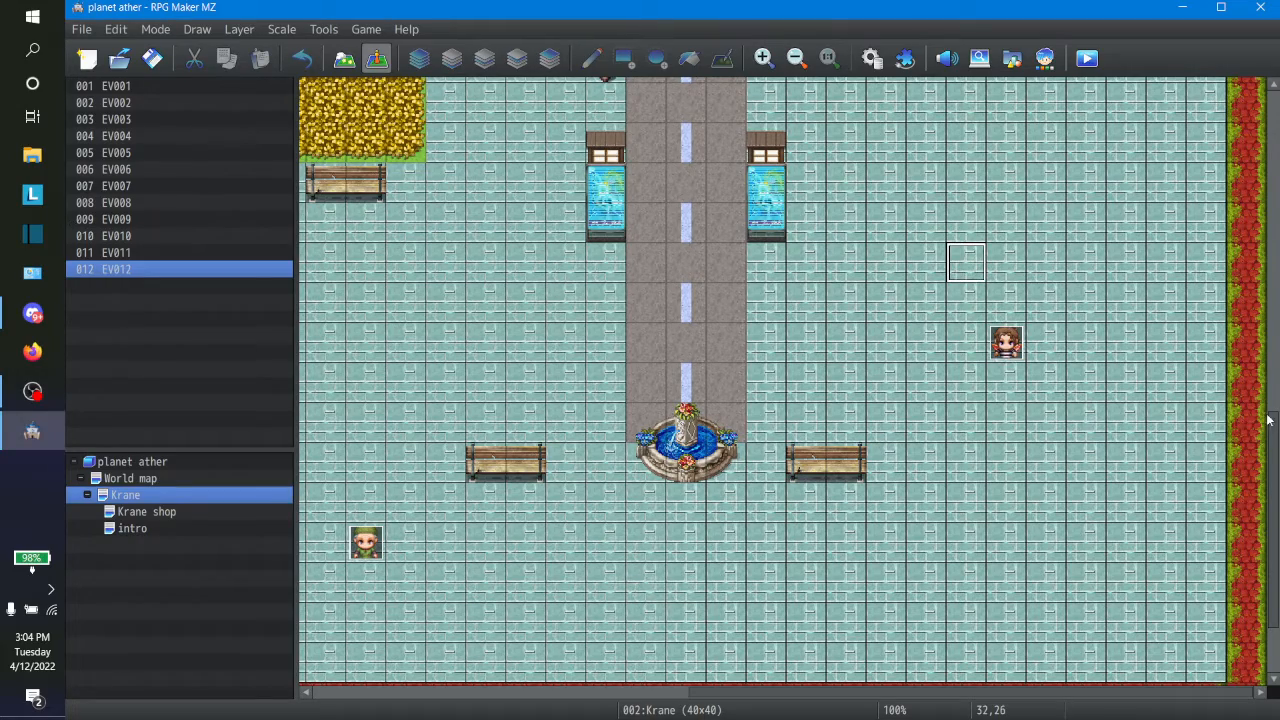
pyautogui.moveTo(1275, 450); pyautogui.dragTo(1275, 301)
pyautogui.click(1082, 345)
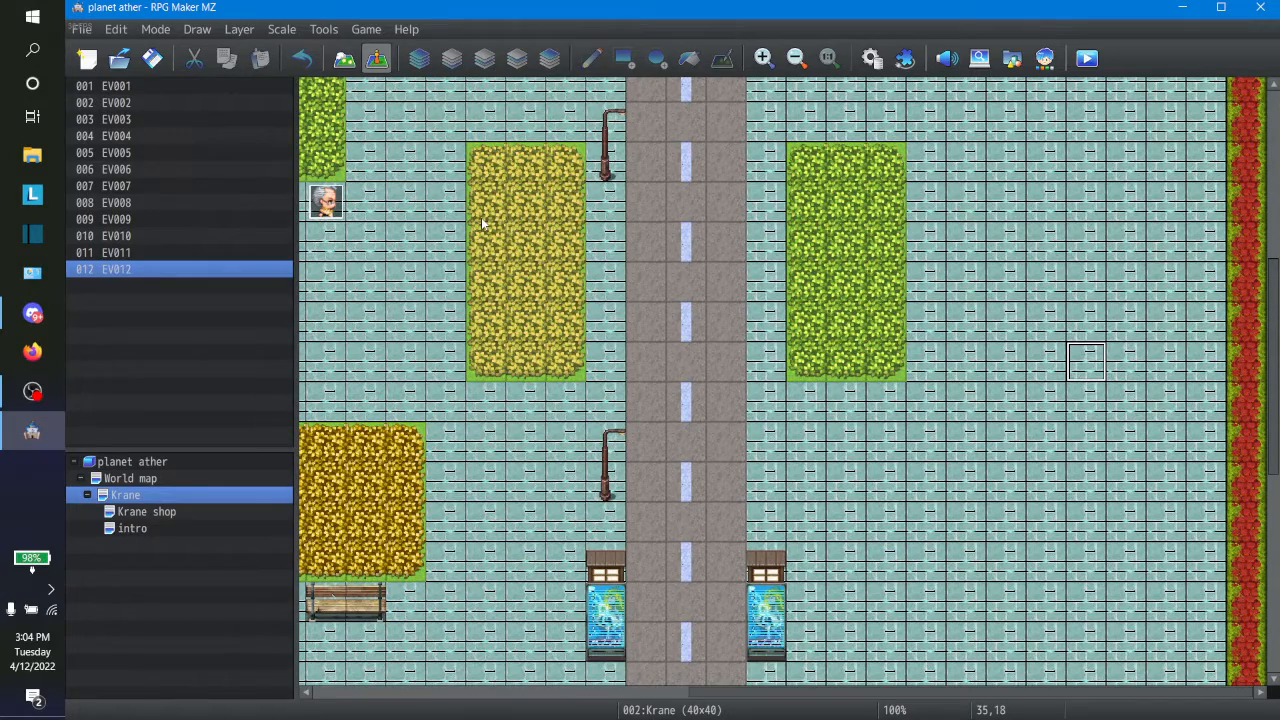
pyautogui.click(344, 58)
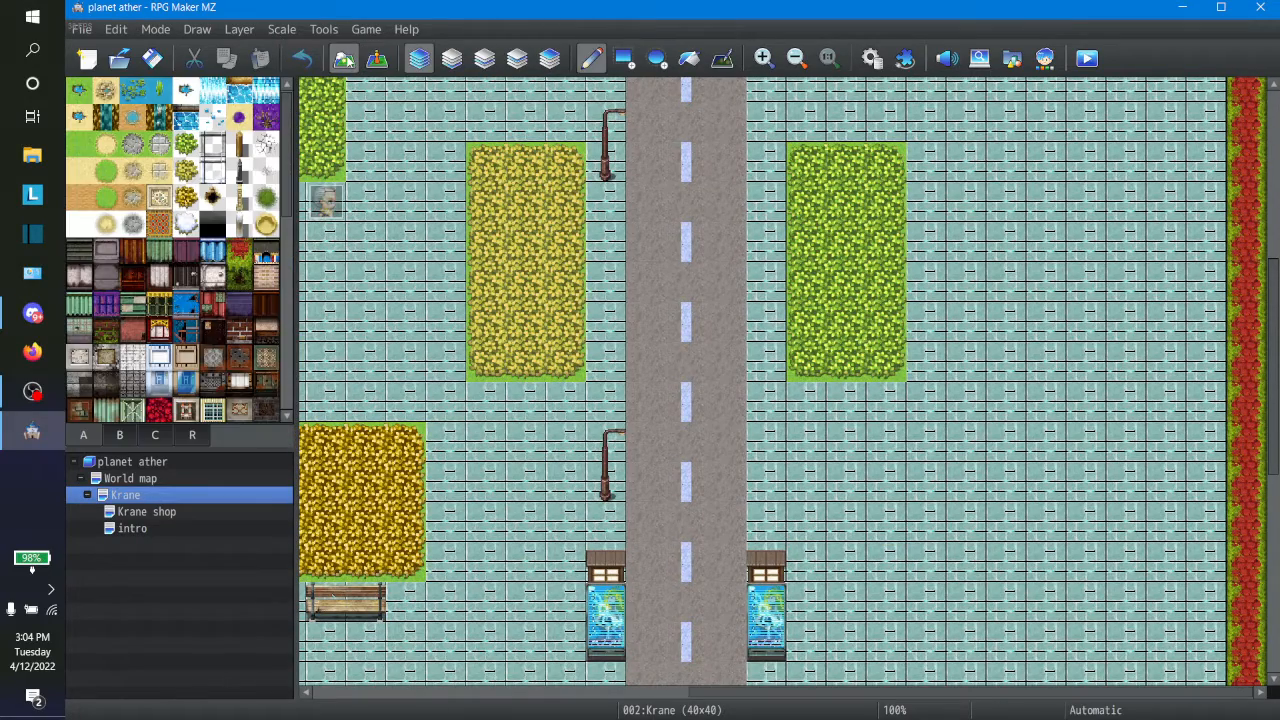
pyautogui.click(376, 59)
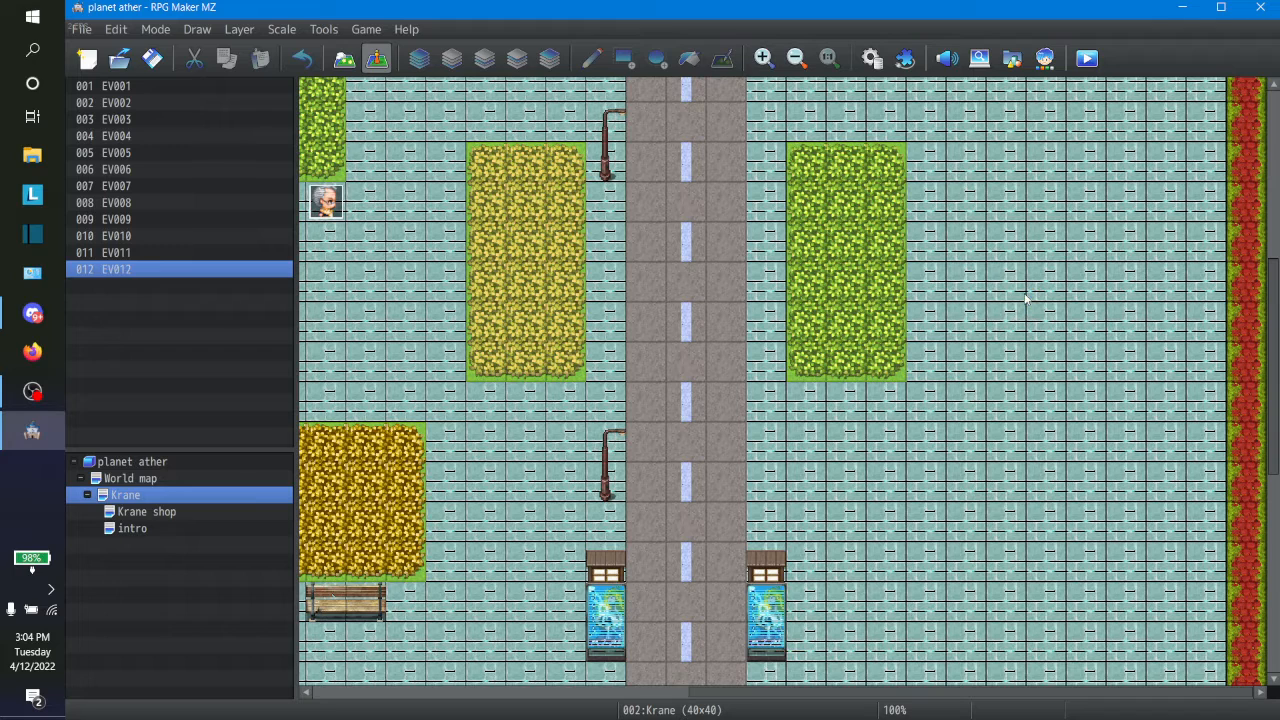
pyautogui.rightClick(1041, 320)
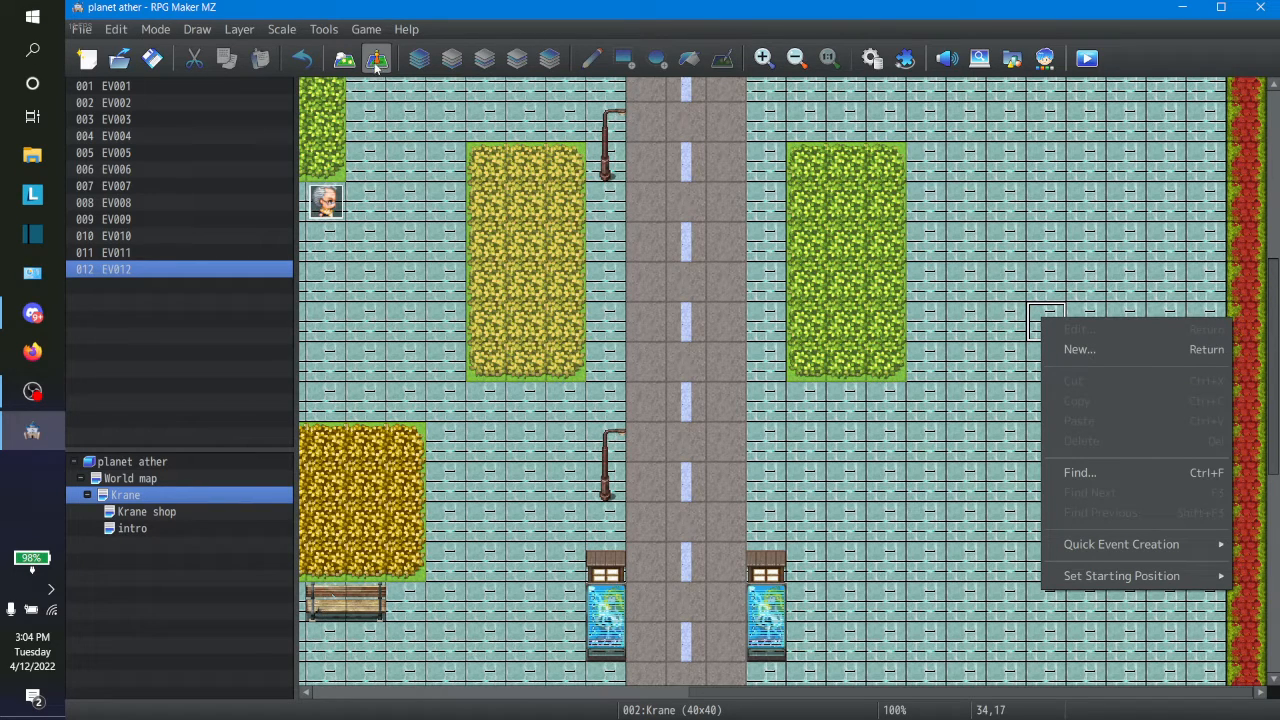
pyautogui.click(1076, 349)
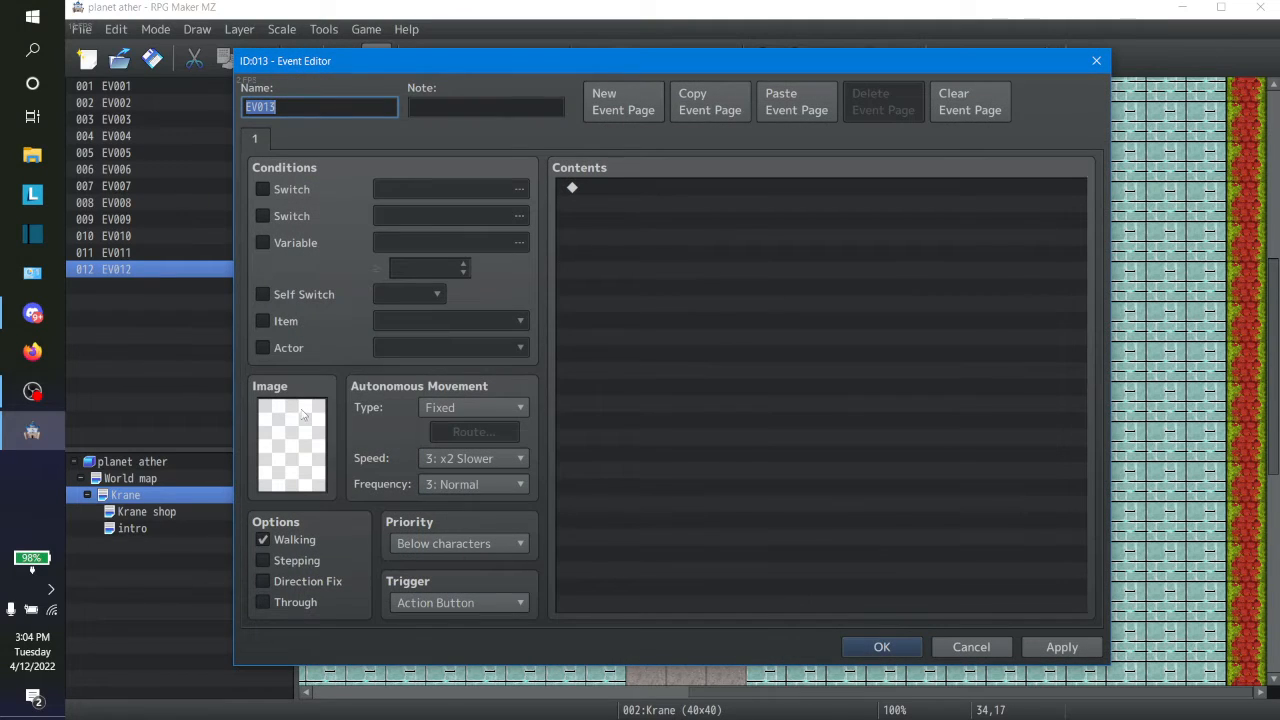
# Give the event the red spiky-haired character from NPC male 1 and set its autonomous movement to Random
pyautogui.doubleClick(300, 440)
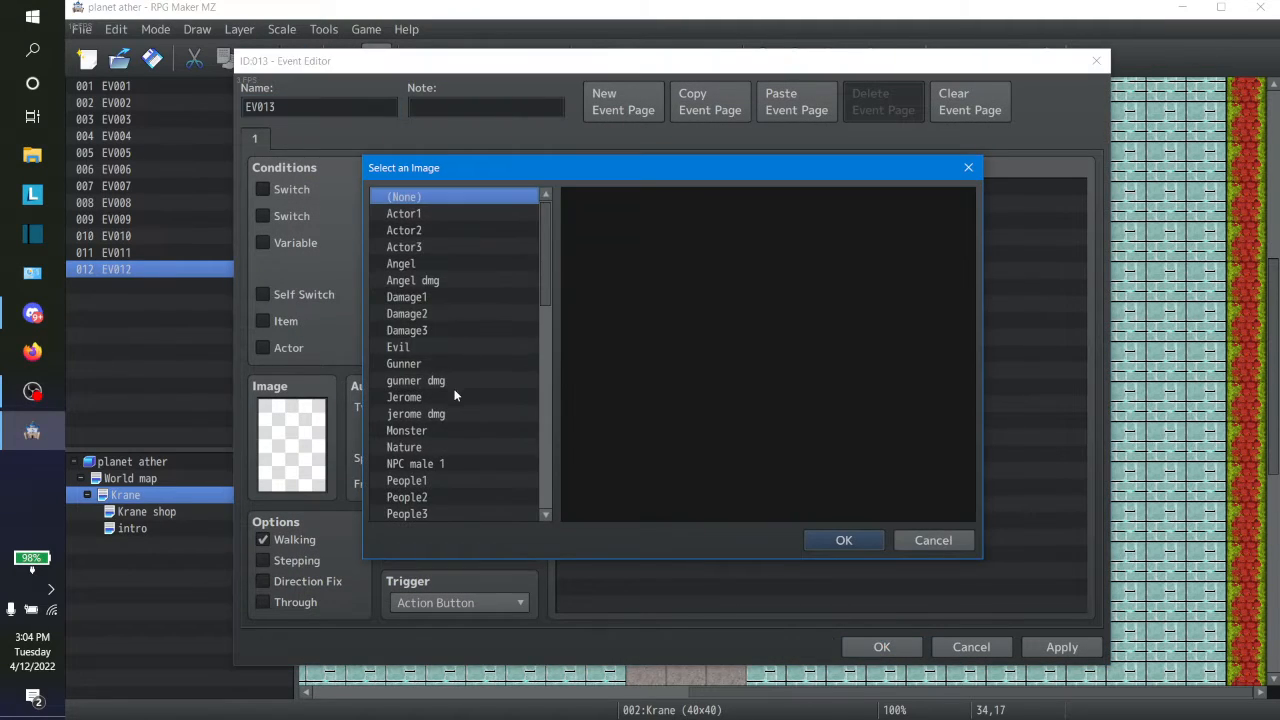
pyautogui.click(425, 465)
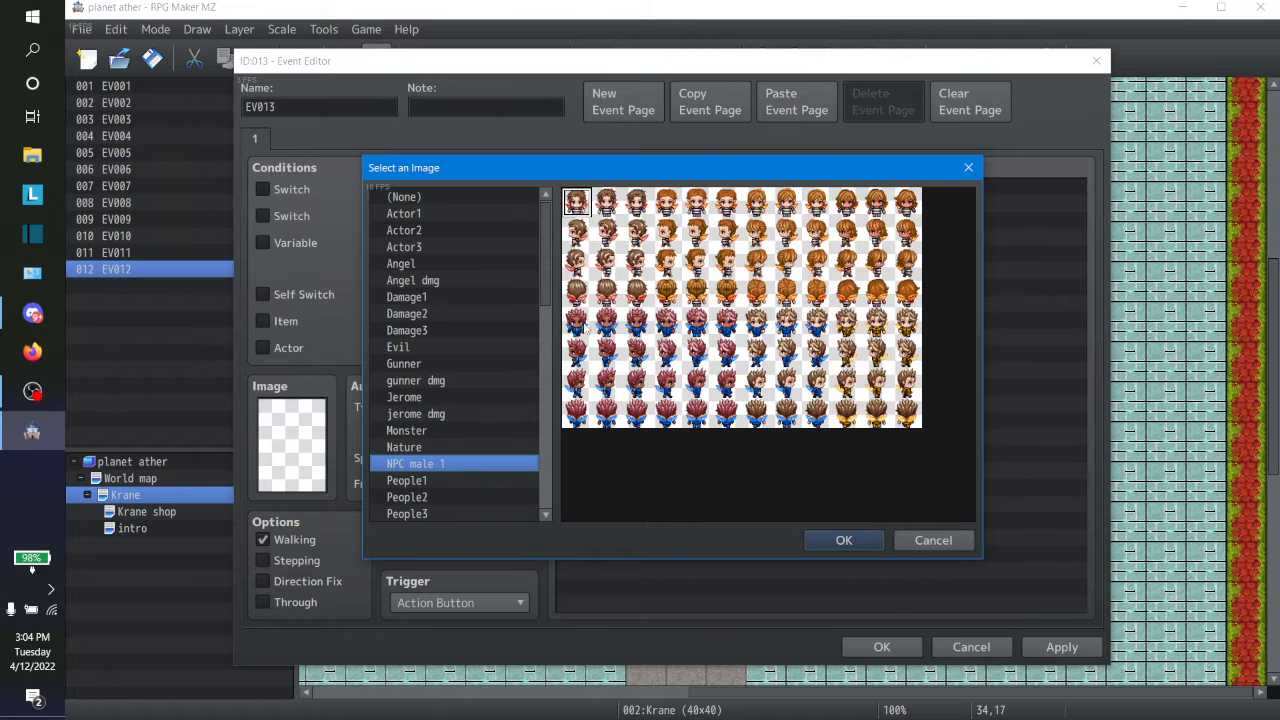
pyautogui.doubleClick(580, 324)
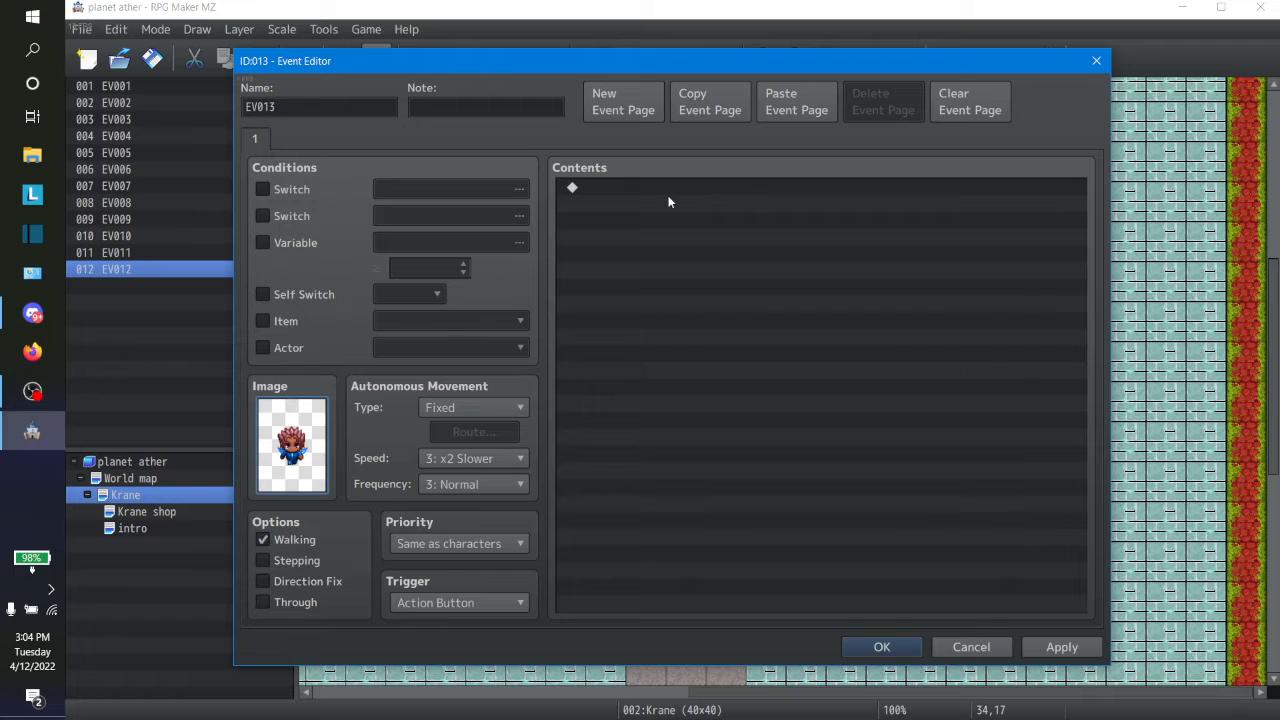
pyautogui.click(470, 408)
pyautogui.click(468, 447)
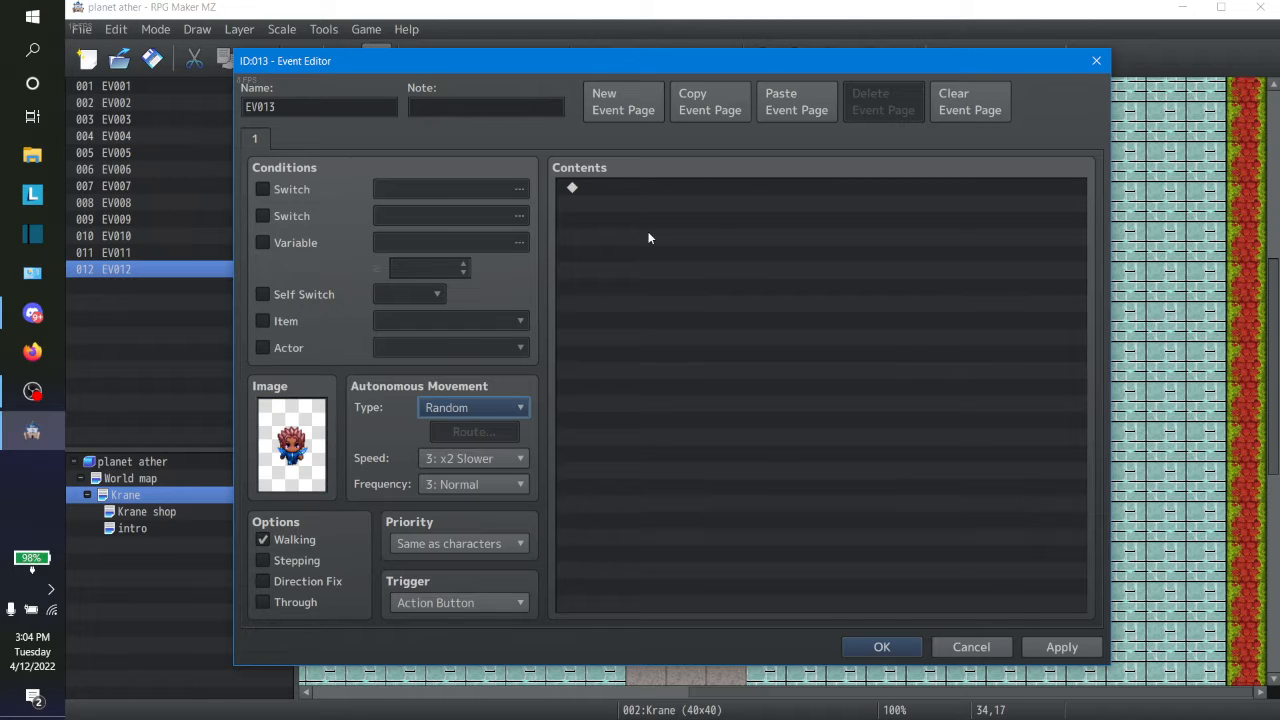
# Add a Show Text command reading "Just be careful these drones just mite attack" to the event
pyautogui.doubleClick(636, 188)
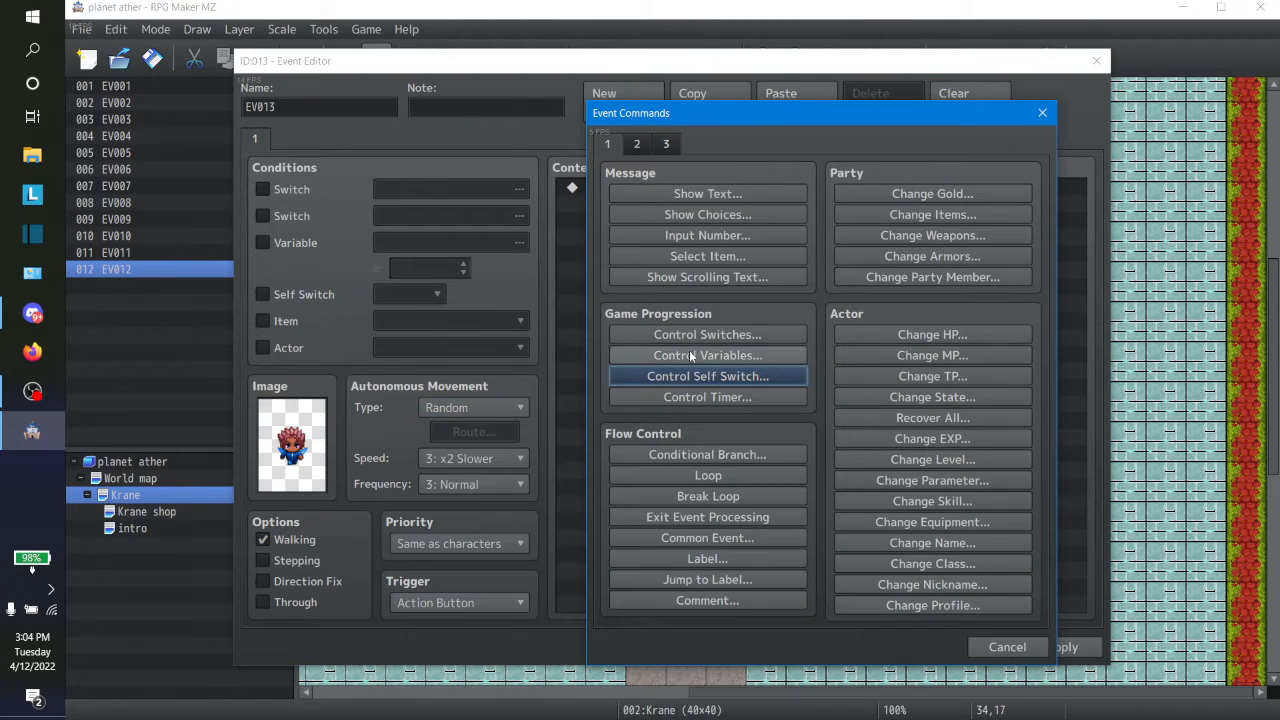
pyautogui.click(677, 195)
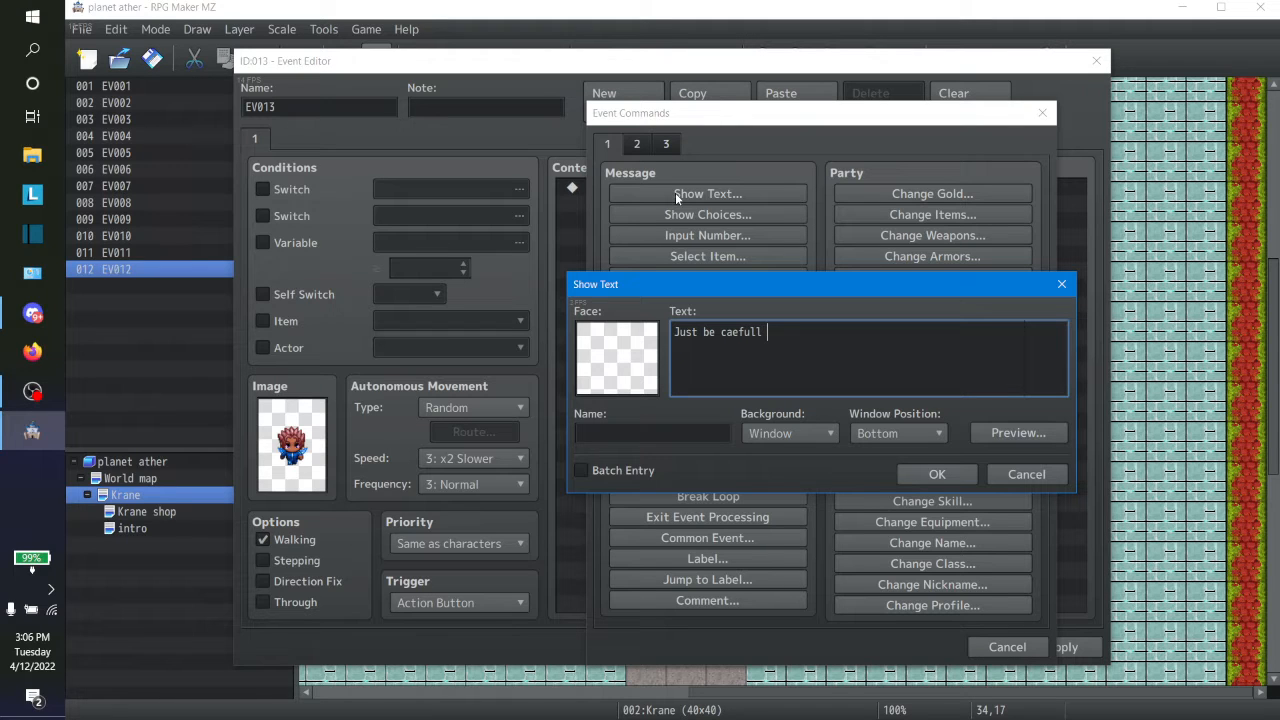
pyautogui.write('these drones just mite a tack')
pyautogui.press('BackSpace')
pyautogui.press('BackSpace')
pyautogui.press('BackSpace')
pyautogui.press('BackSpace')
pyautogui.write('ttack')
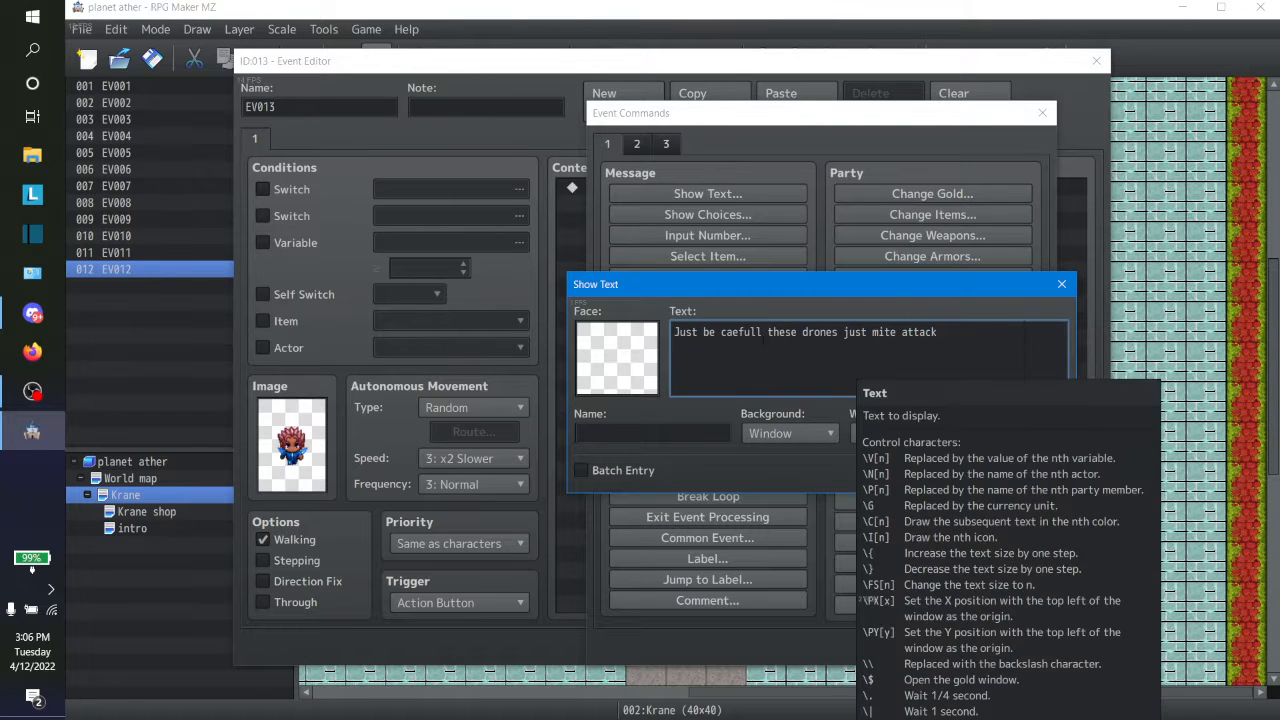
pyautogui.click(763, 333)
pyautogui.press('BackSpace')
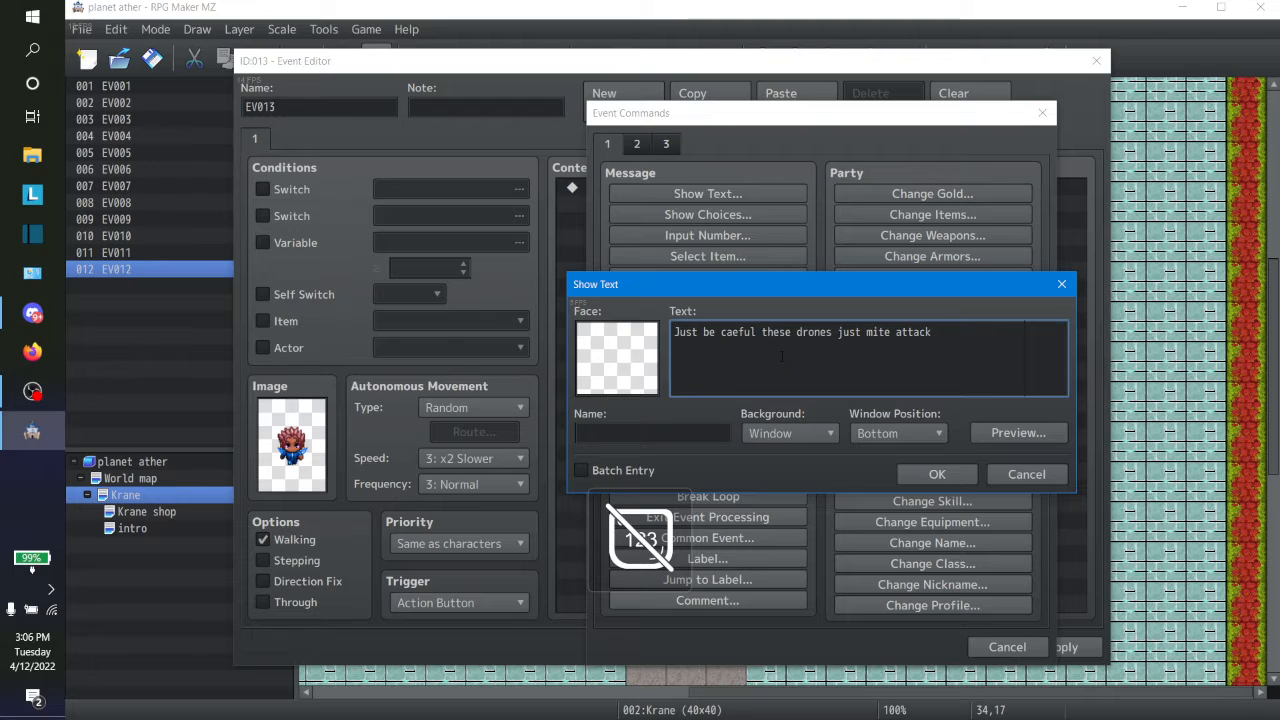
pyautogui.click(733, 333)
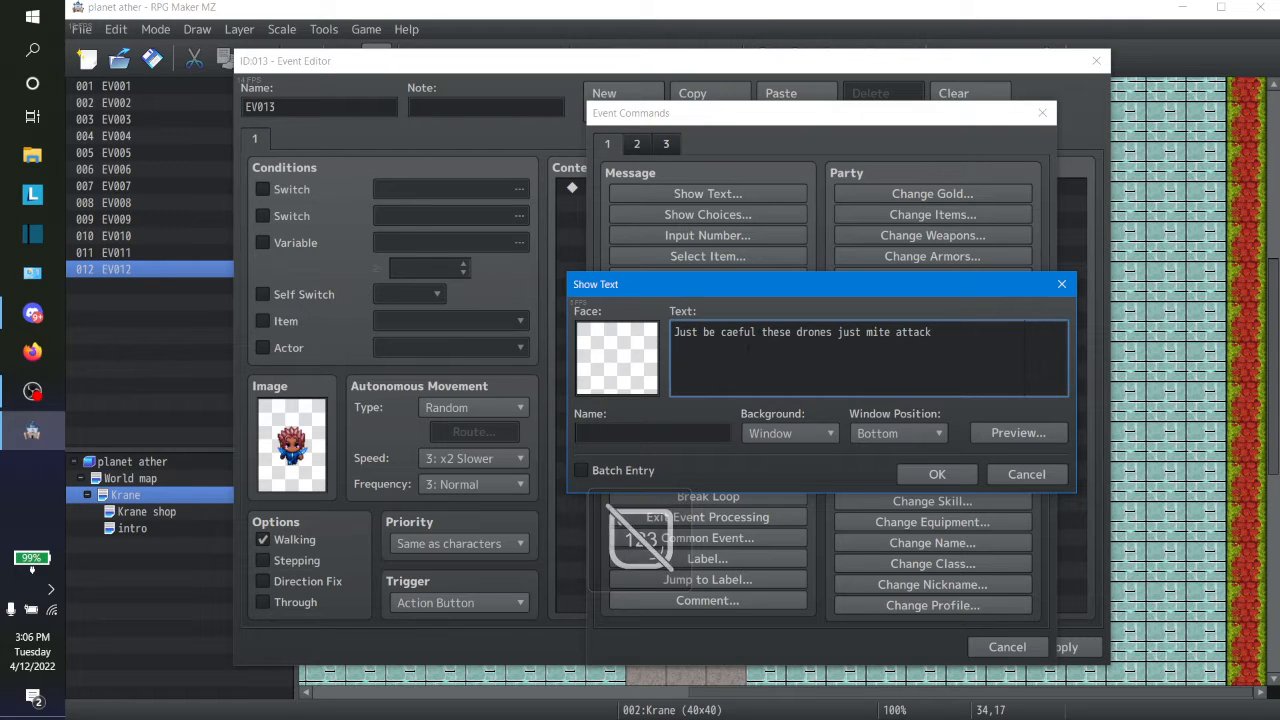
pyautogui.write('r')
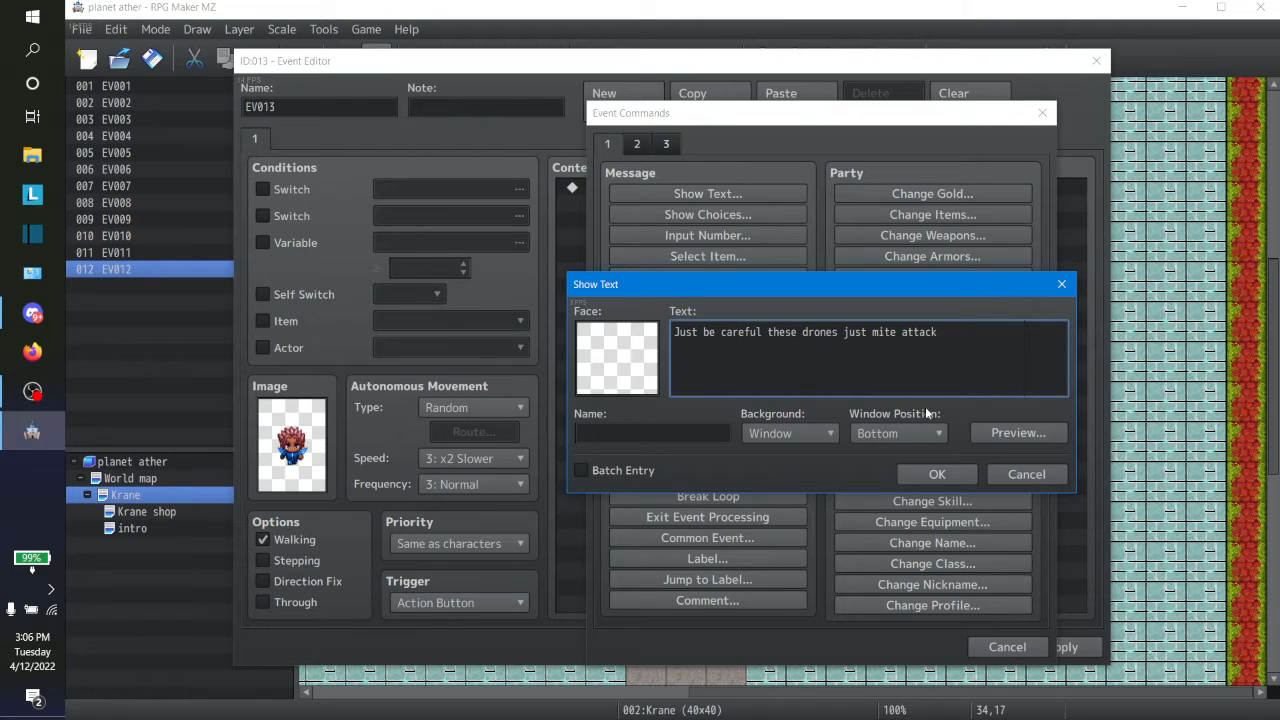
pyautogui.click(954, 478)
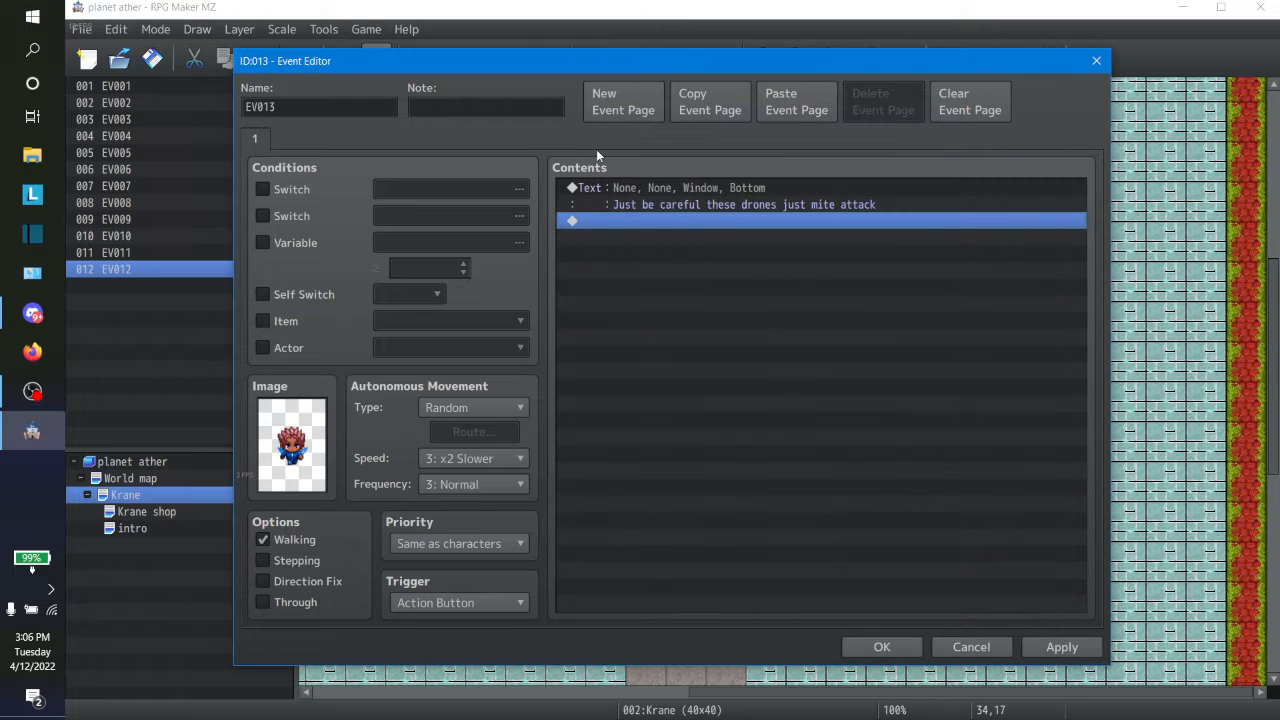
# Extend the drone warning message with "here in town hurry" and preview how it fits the message window
pyautogui.doubleClick(694, 192)
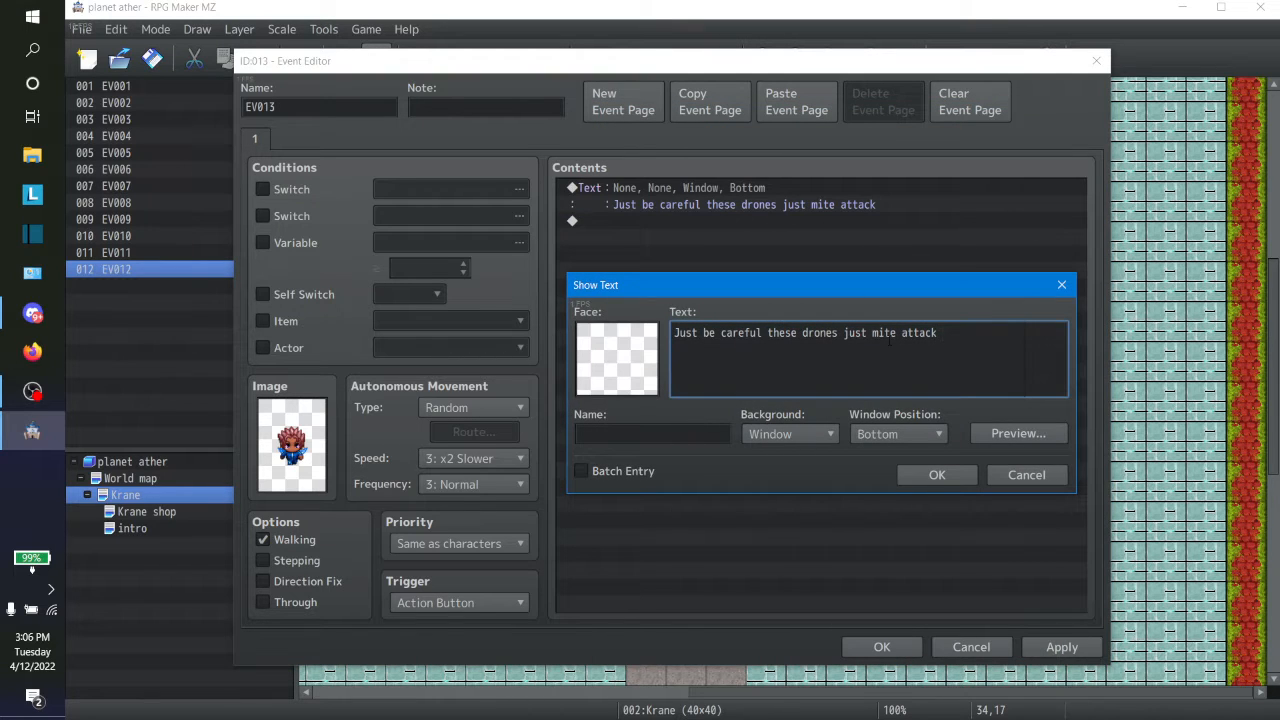
pyautogui.write('in town')
pyautogui.press('BackSpace')
pyautogui.press('BackSpace')
pyautogui.press('BackSpace')
pyautogui.press('BackSpace')
pyautogui.press('BackSpace')
pyautogui.press('BackSpace')
pyautogui.press('BackSpace')
pyautogui.write('here in town')
pyautogui.write('hirrry')
pyautogui.press('BackSpace')
pyautogui.press('BackSpace')
pyautogui.press('BackSpace')
pyautogui.press('BackSpace')
pyautogui.press('BackSpace')
pyautogui.write('urry')
pyautogui.click(998, 438)
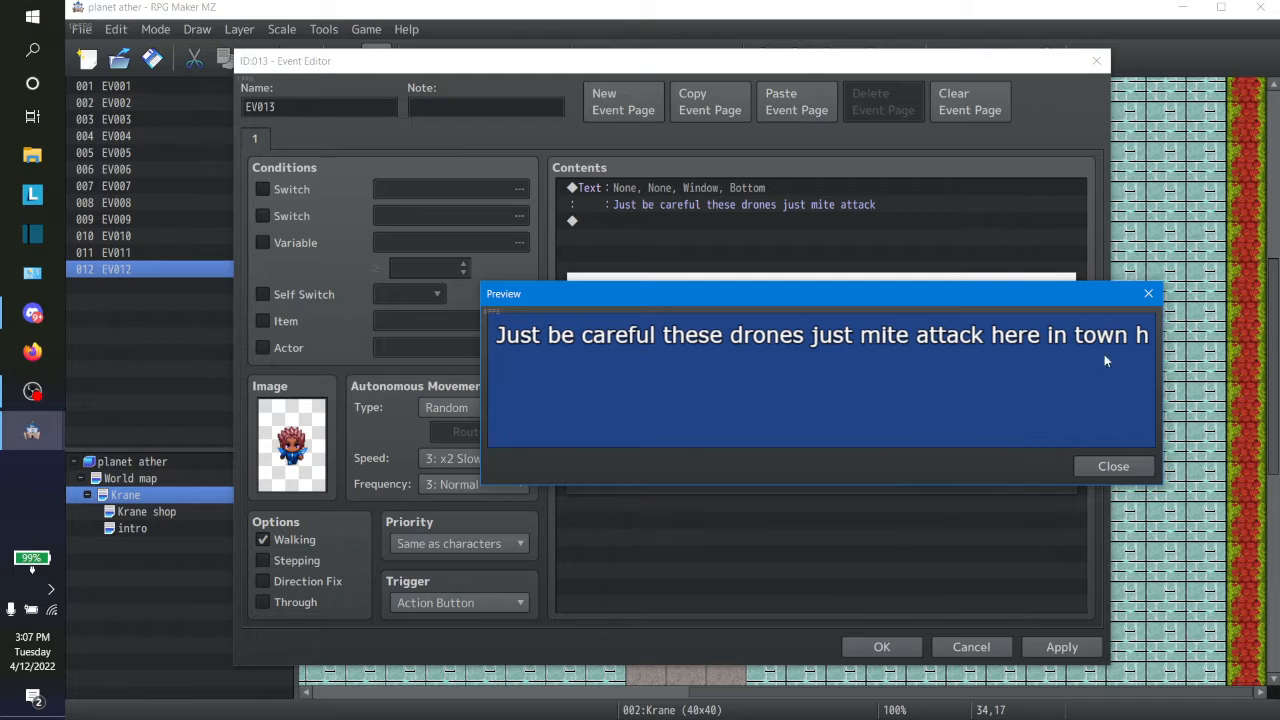
pyautogui.click(1098, 470)
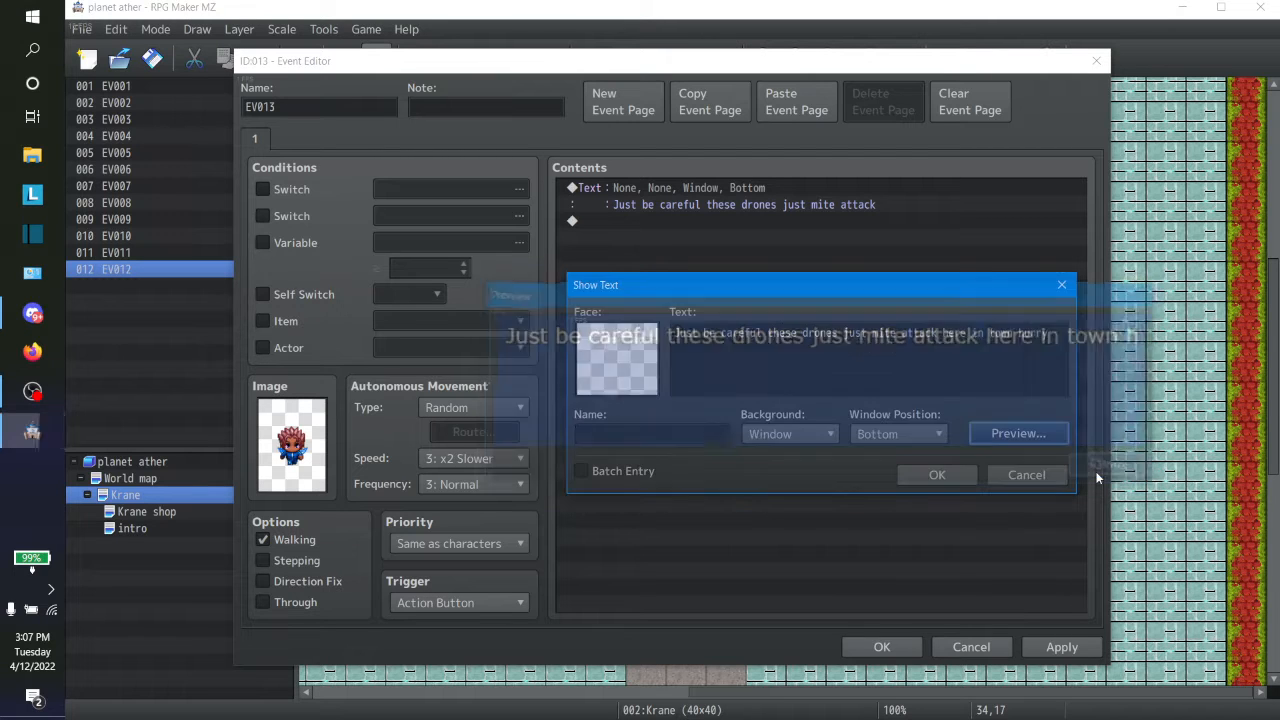
# Remove "hurry" from the end of the message so it reads "Just be careful these drones just mite attack here in town"
pyautogui.click(1052, 333)
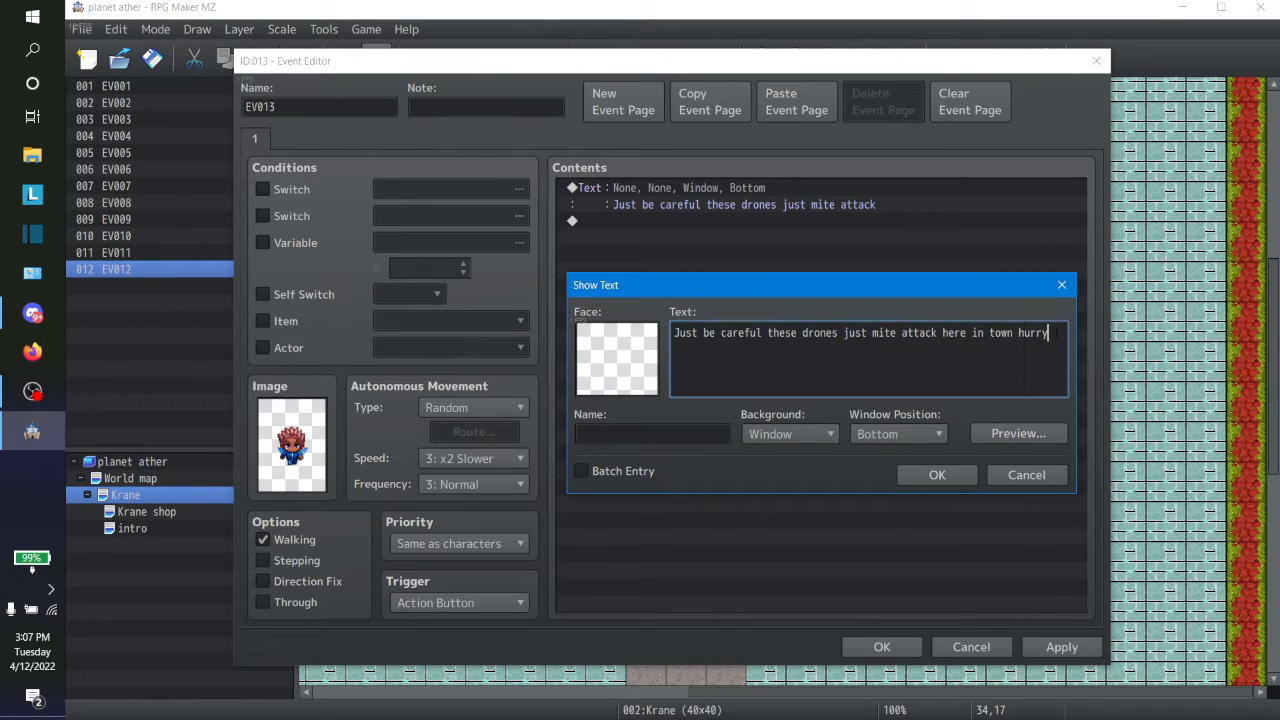
pyautogui.press('BackSpace')
pyautogui.press('BackSpace')
pyautogui.press('BackSpace')
pyautogui.press('BackSpace')
pyautogui.press('BackSpace')
pyautogui.press('BackSpace')
pyautogui.click(935, 477)
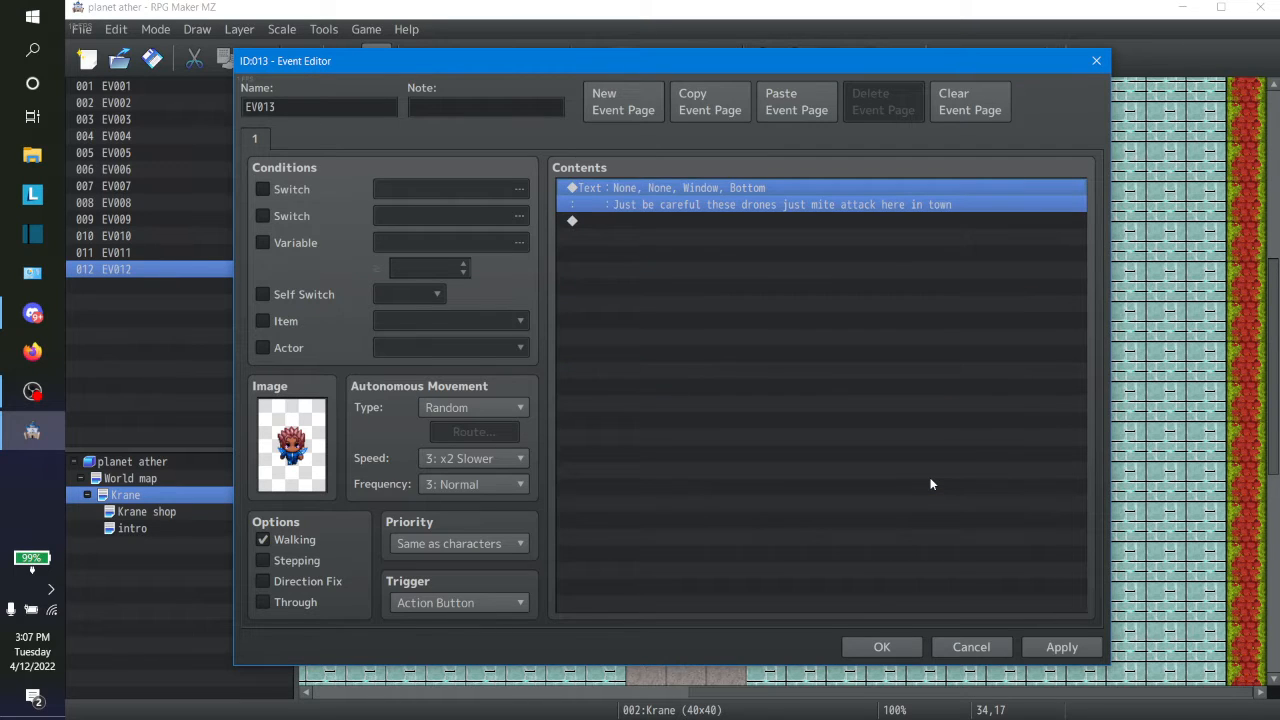
# Add a Control Self Switch command setting A to ON after the event's drone warning message
pyautogui.click(602, 224)
pyautogui.rightClick(602, 224)
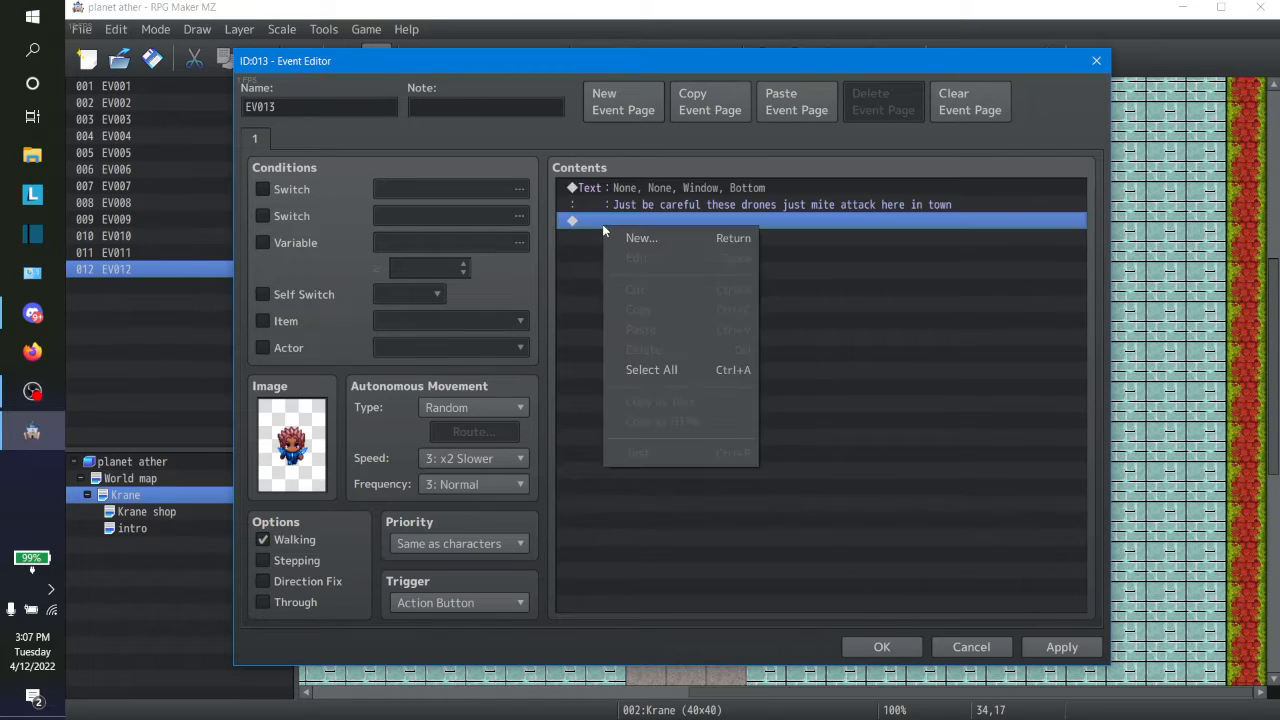
pyautogui.click(625, 238)
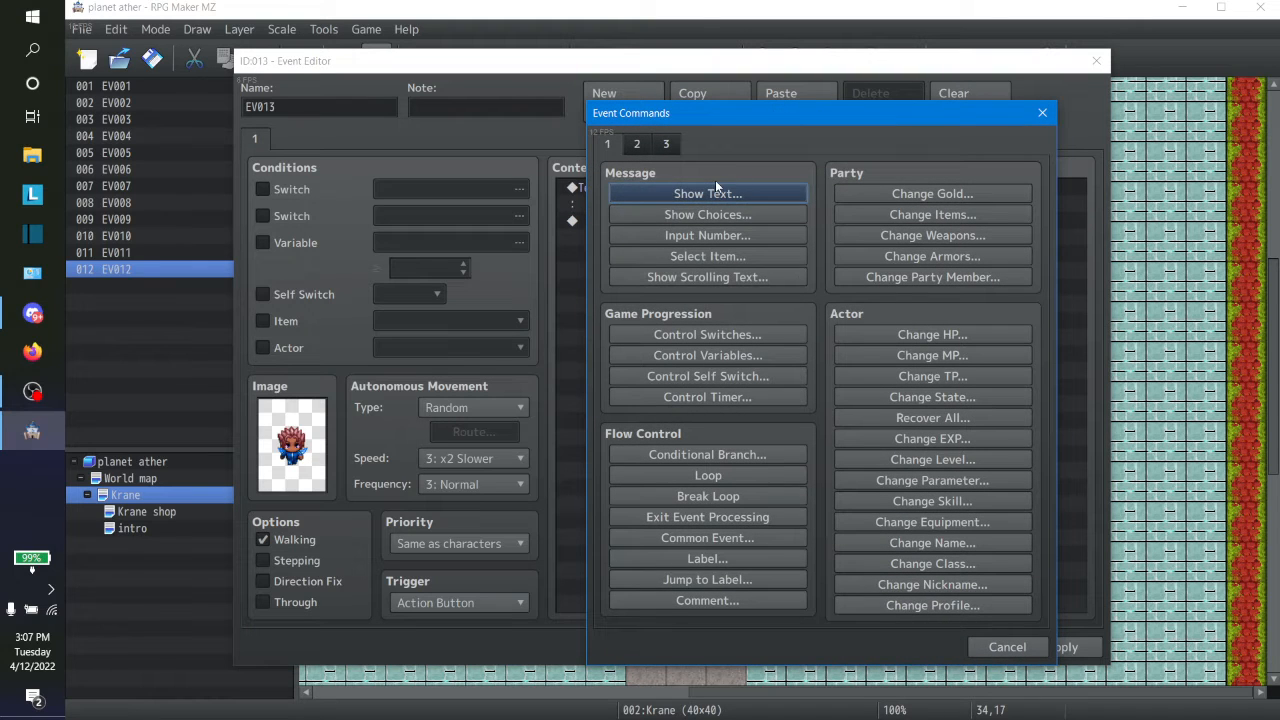
pyautogui.click(634, 143)
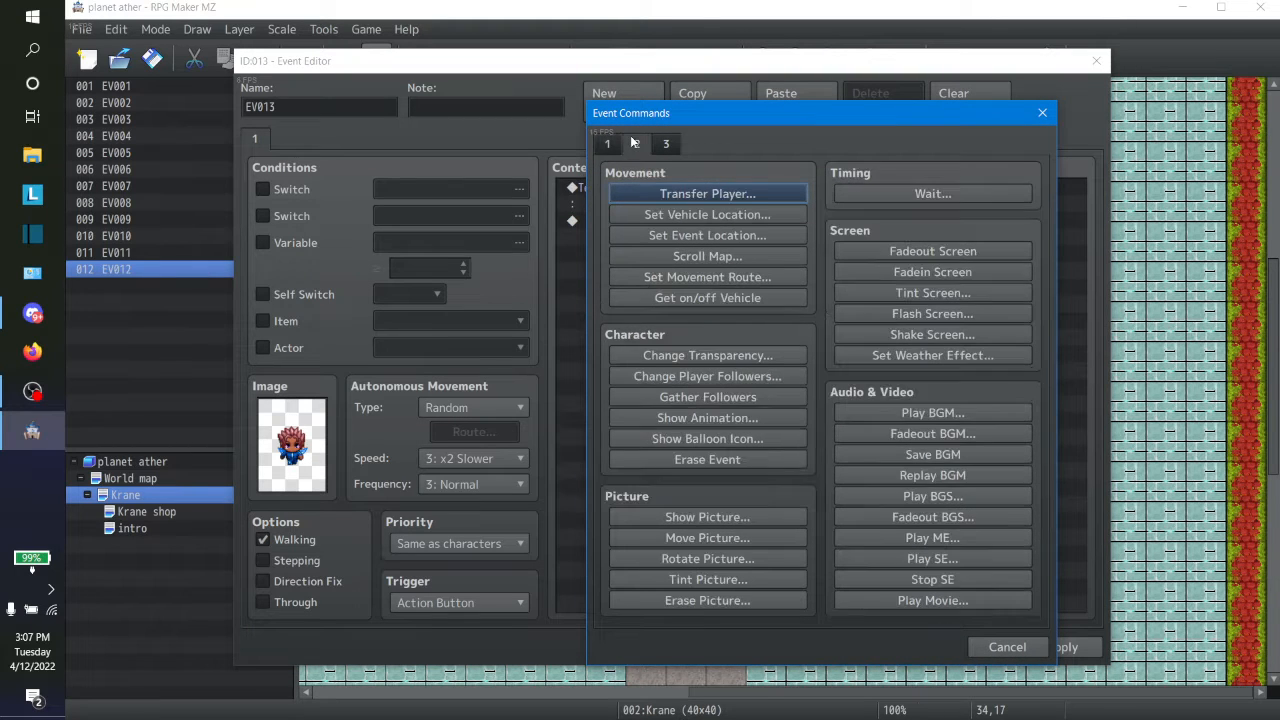
pyautogui.click(608, 142)
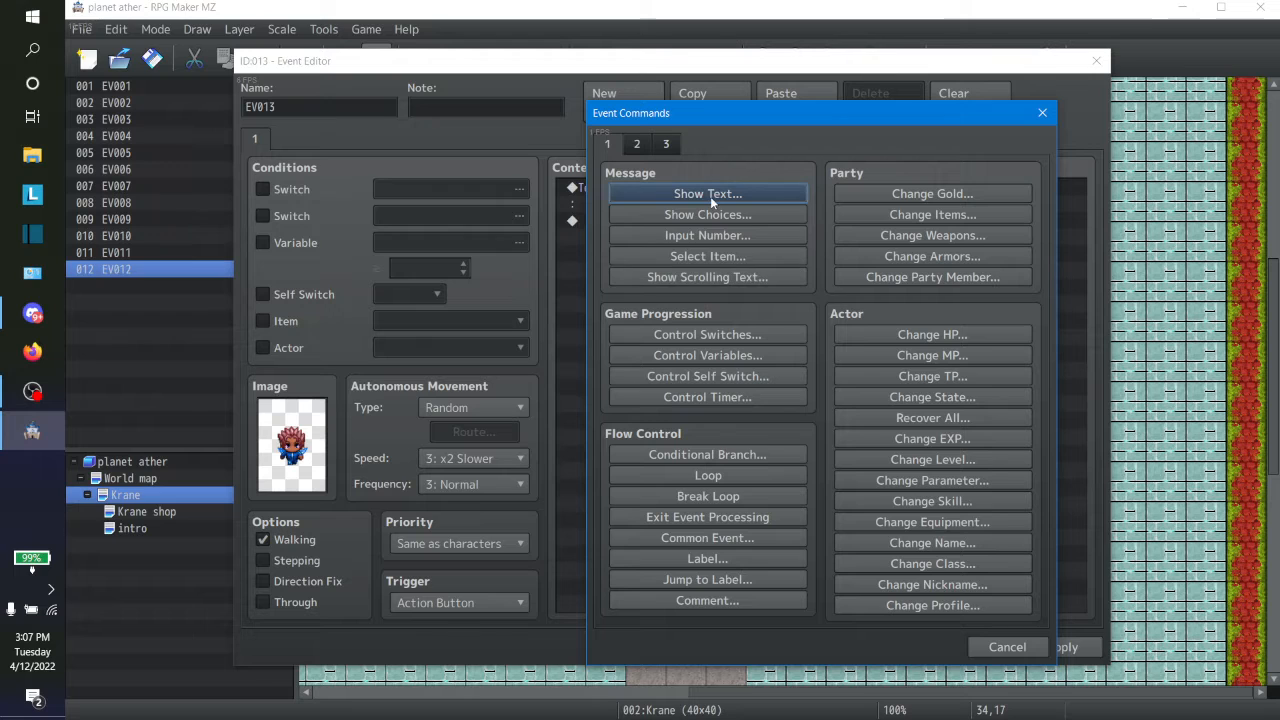
pyautogui.click(644, 143)
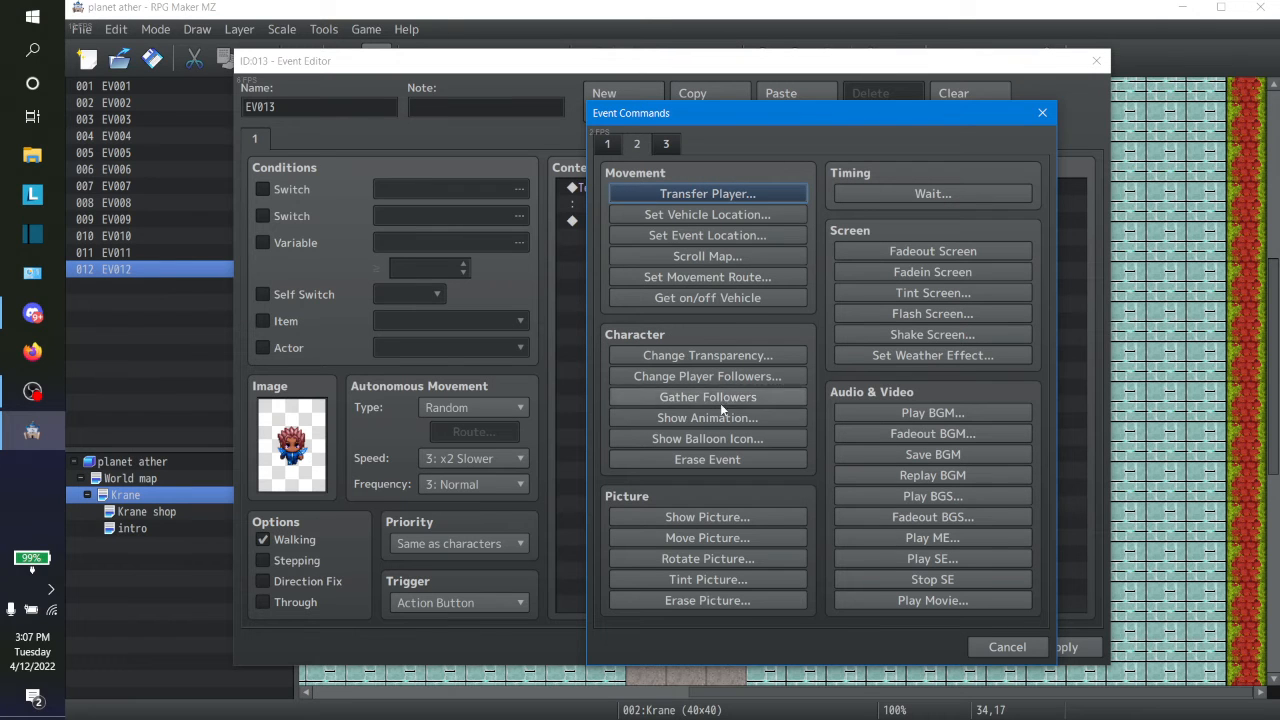
pyautogui.click(608, 146)
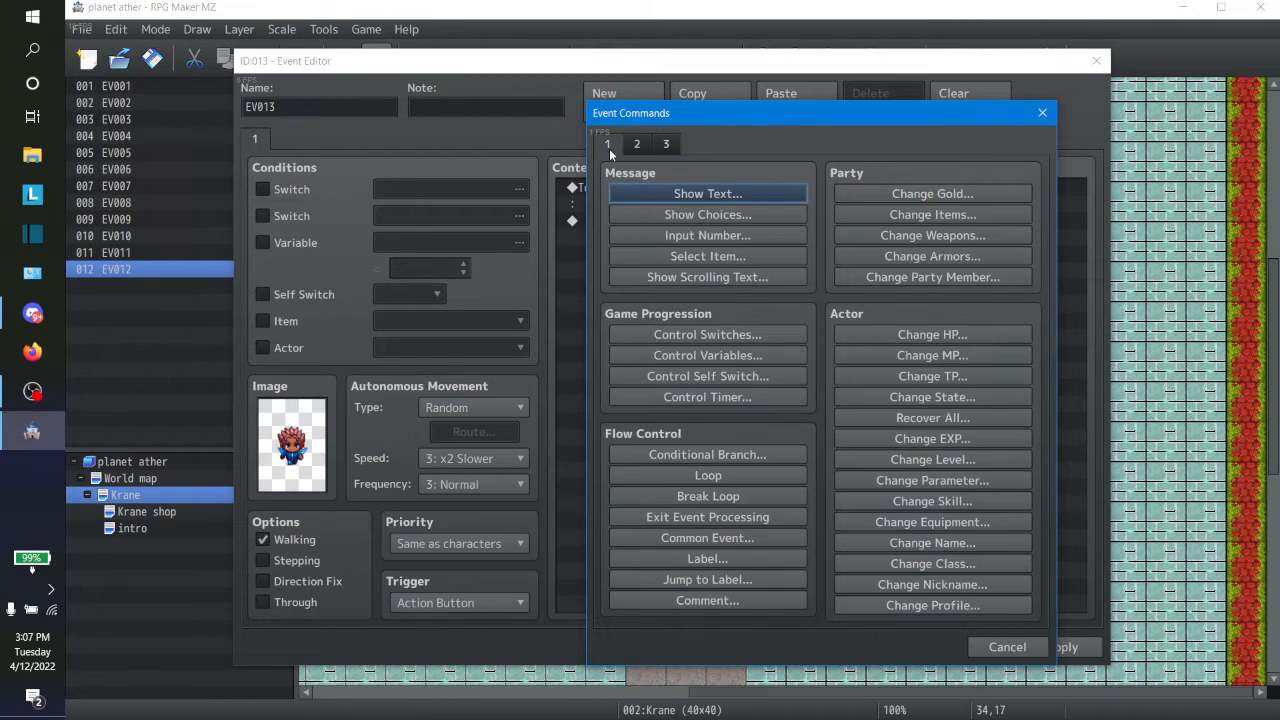
pyautogui.click(724, 376)
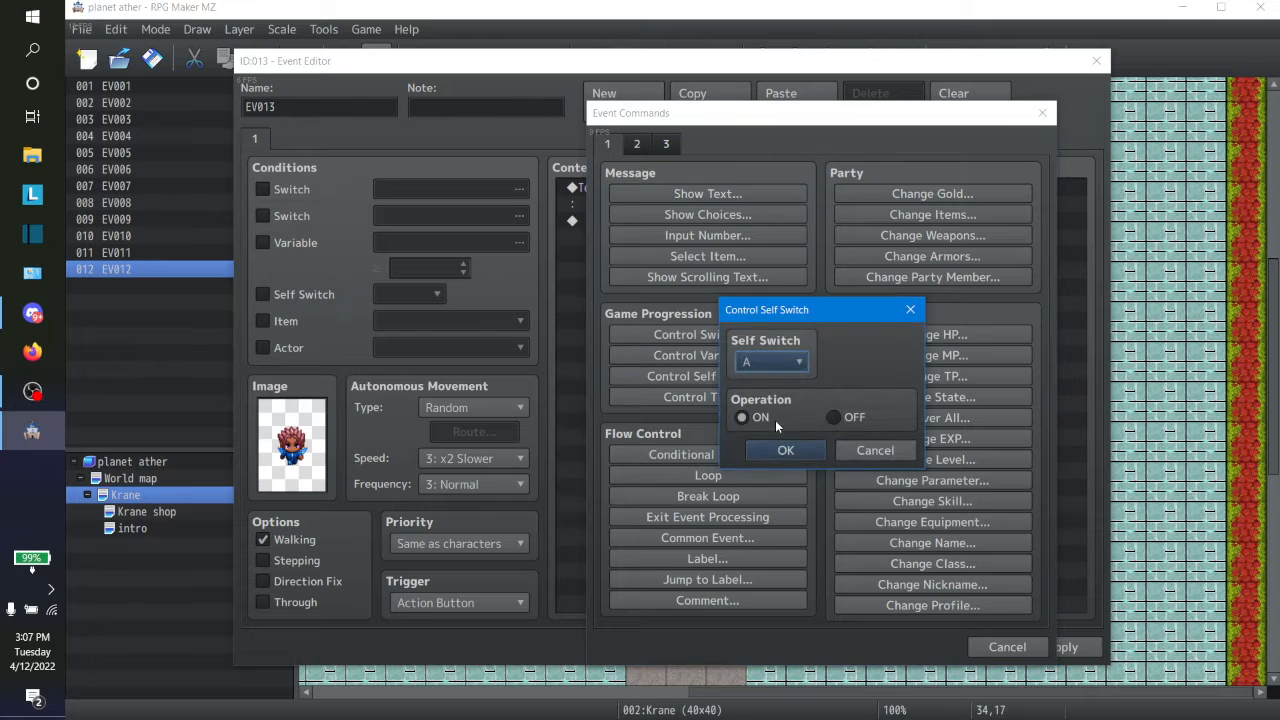
pyautogui.click(782, 451)
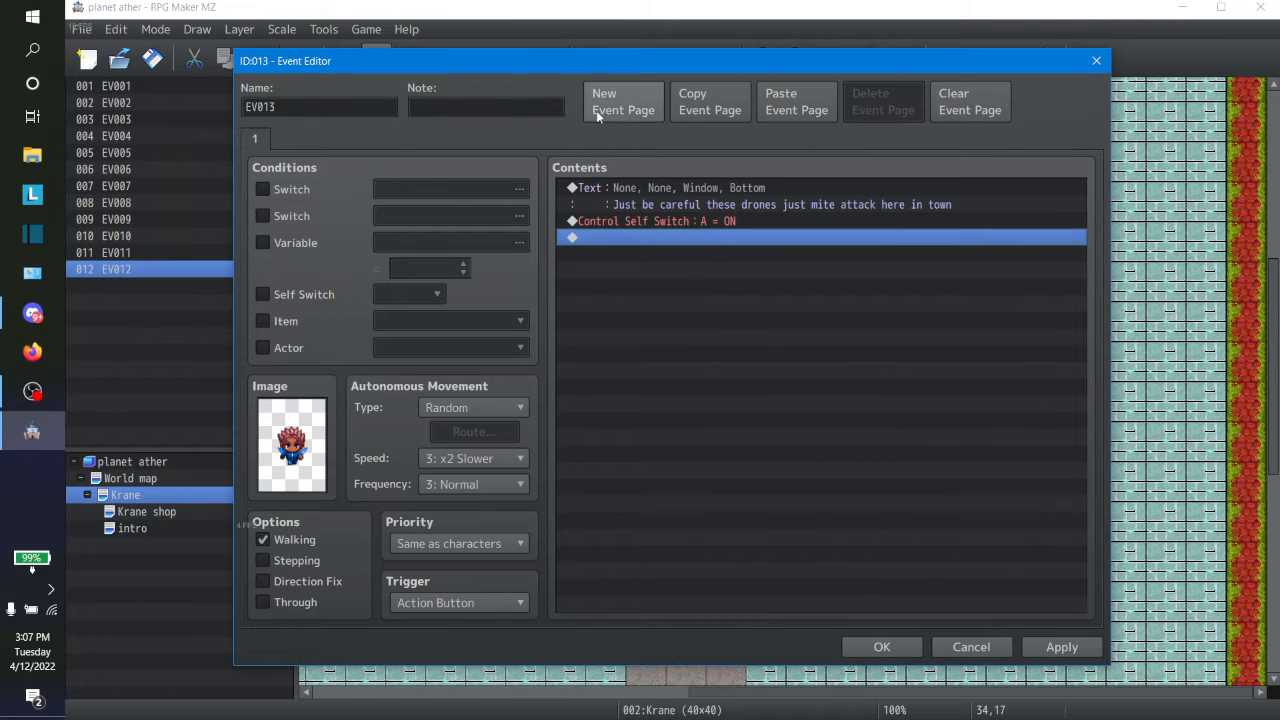
# Duplicate the event page as page 2 and delete all commands from the copy
pyautogui.click(690, 112)
pyautogui.click(800, 108)
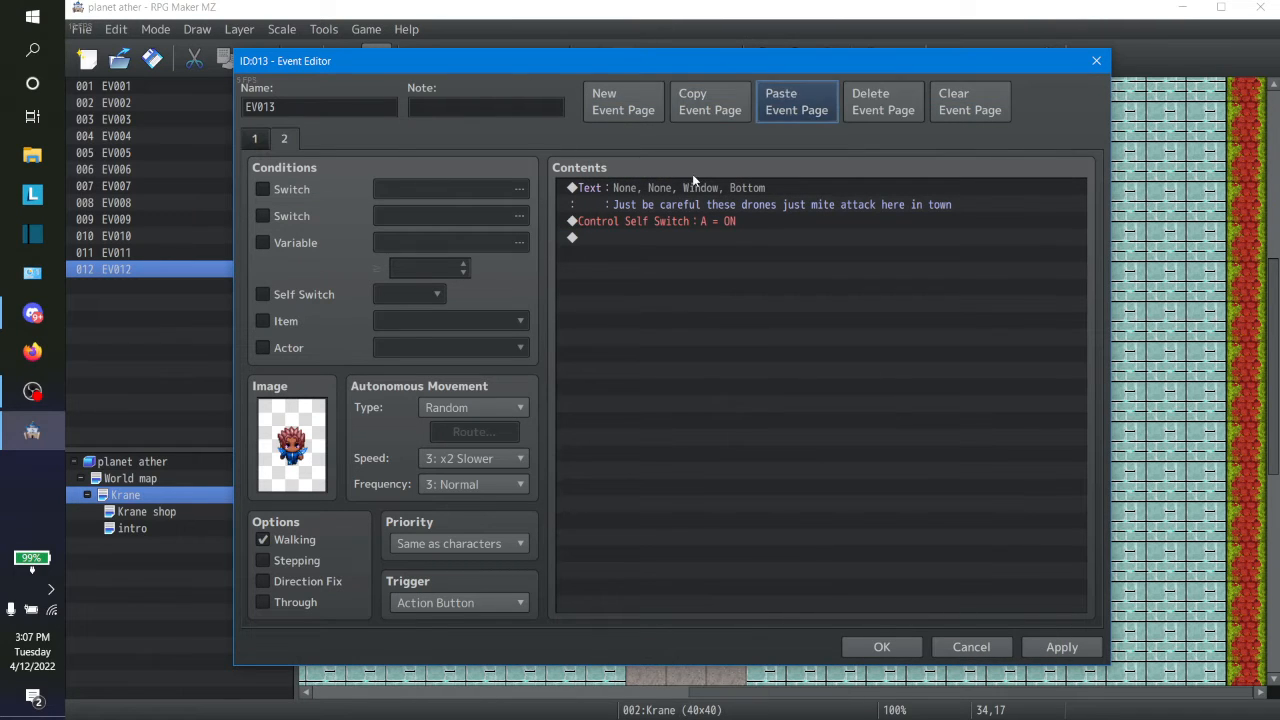
pyautogui.click(680, 188)
pyautogui.press('Delete')
pyautogui.press('Delete')
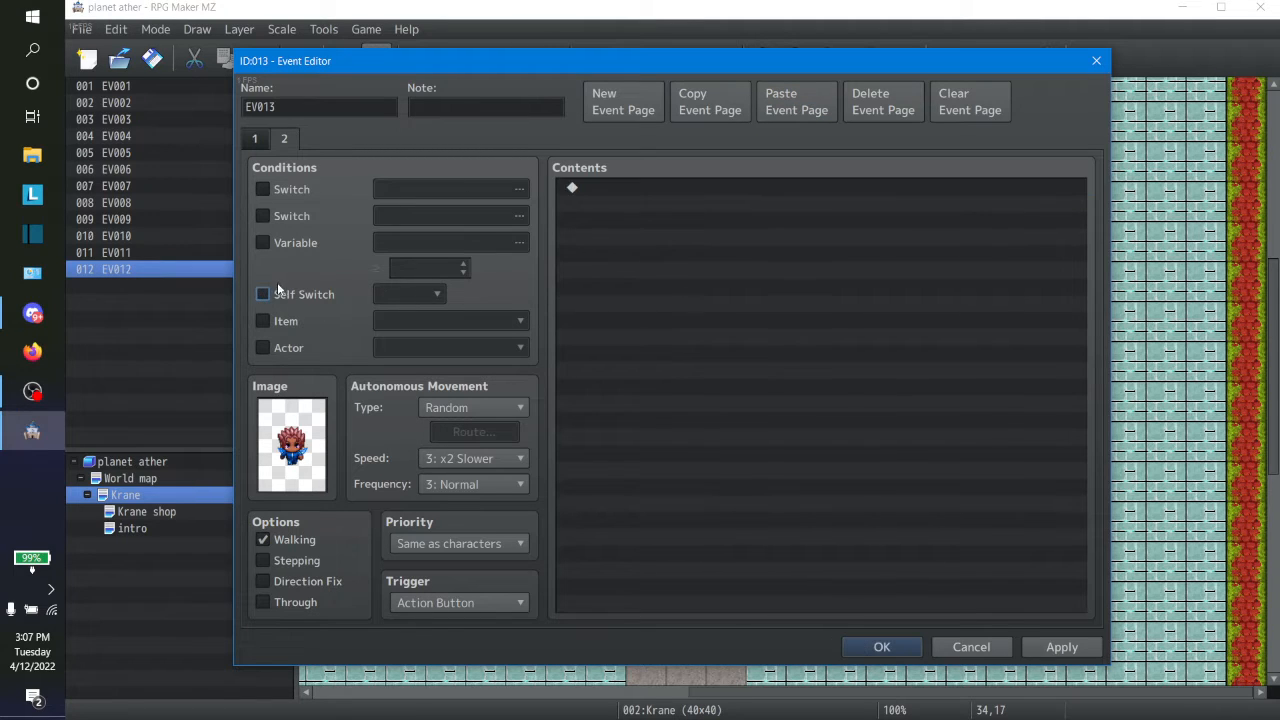
# Make page 2 depend on Self Switch A, then apply and save the event
pyautogui.click(270, 294)
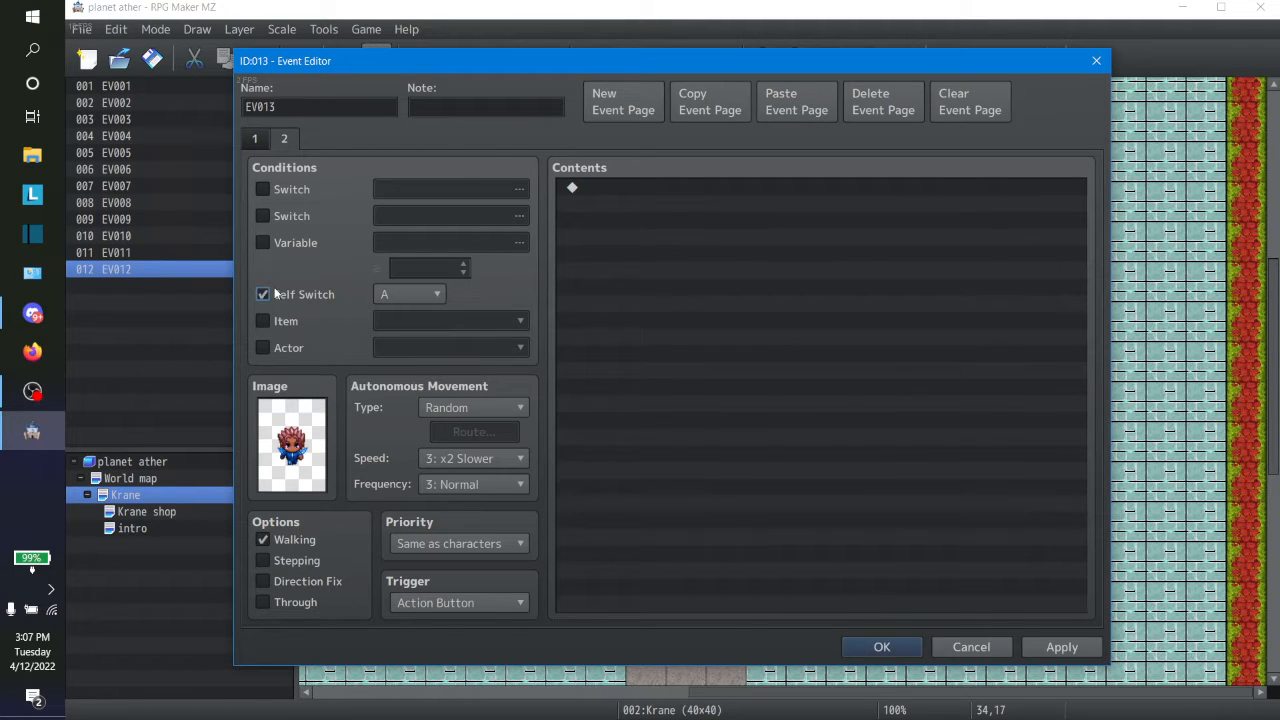
pyautogui.click(1060, 647)
pyautogui.click(882, 647)
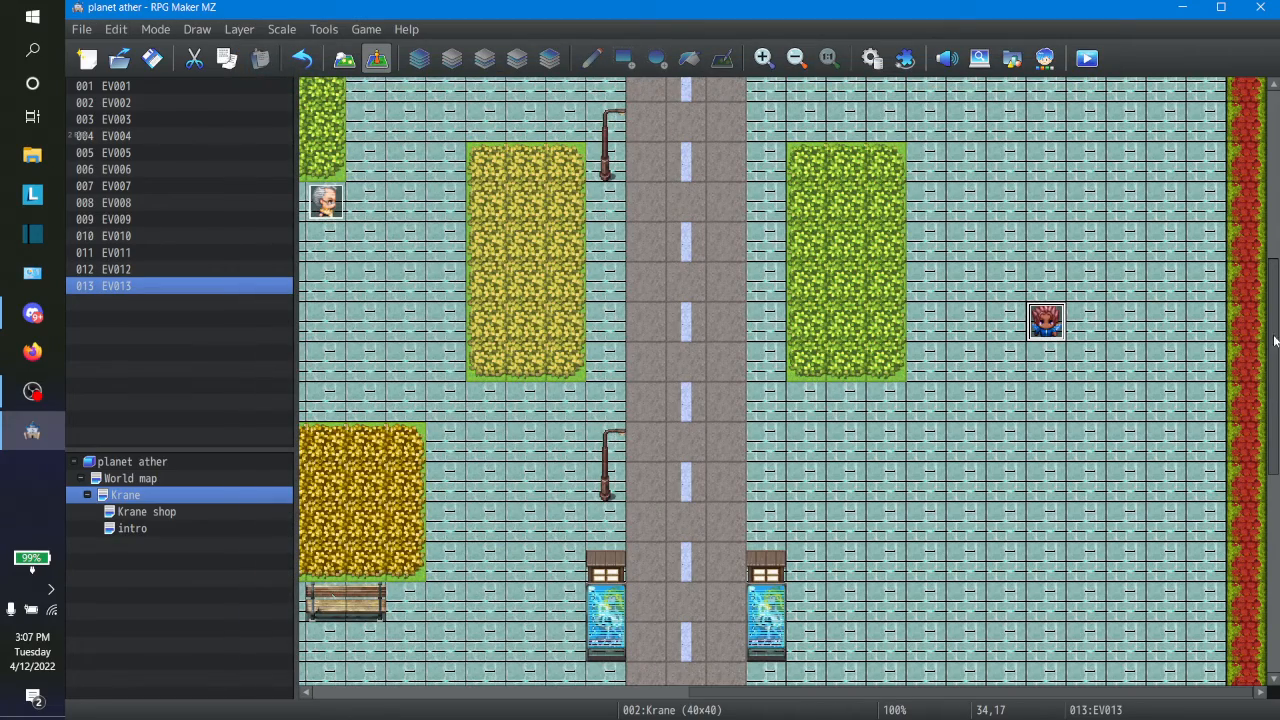
# Create a new event at 4,34 on the pavement below the large building in the map's lower-left corner
pyautogui.moveTo(1275, 310); pyautogui.dragTo(1266, 540)
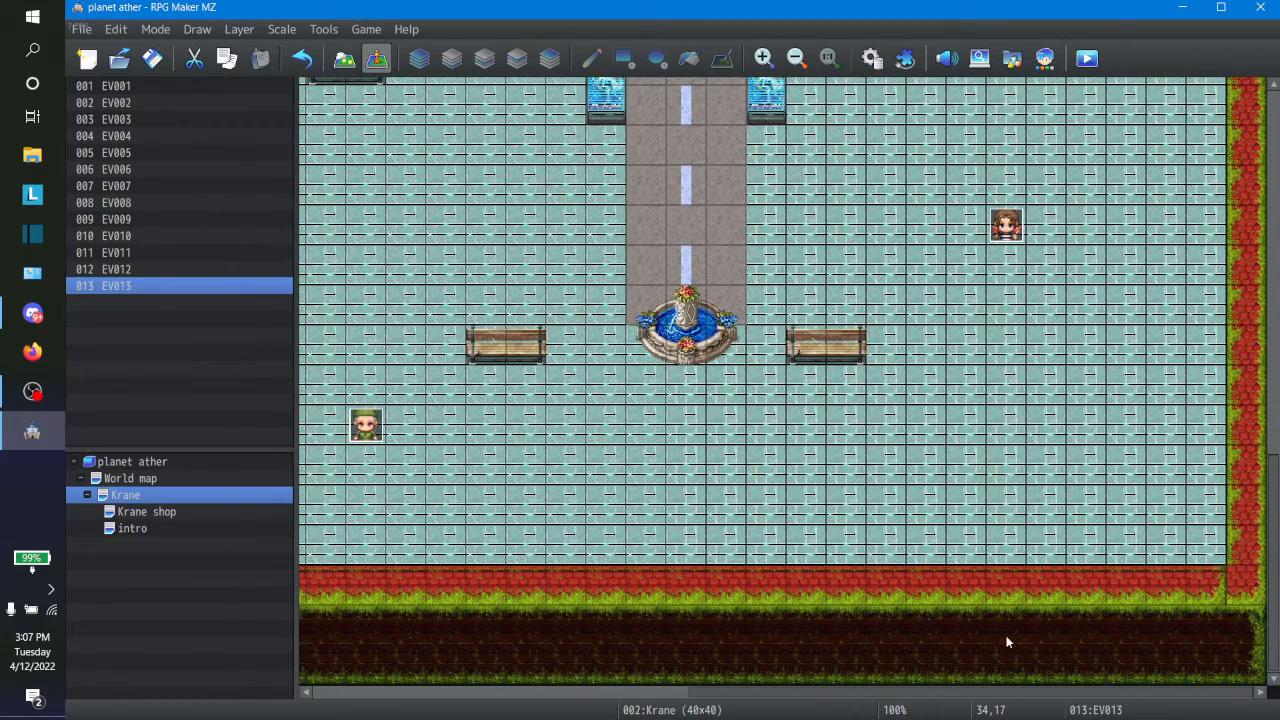
pyautogui.moveTo(986, 694); pyautogui.dragTo(471, 666)
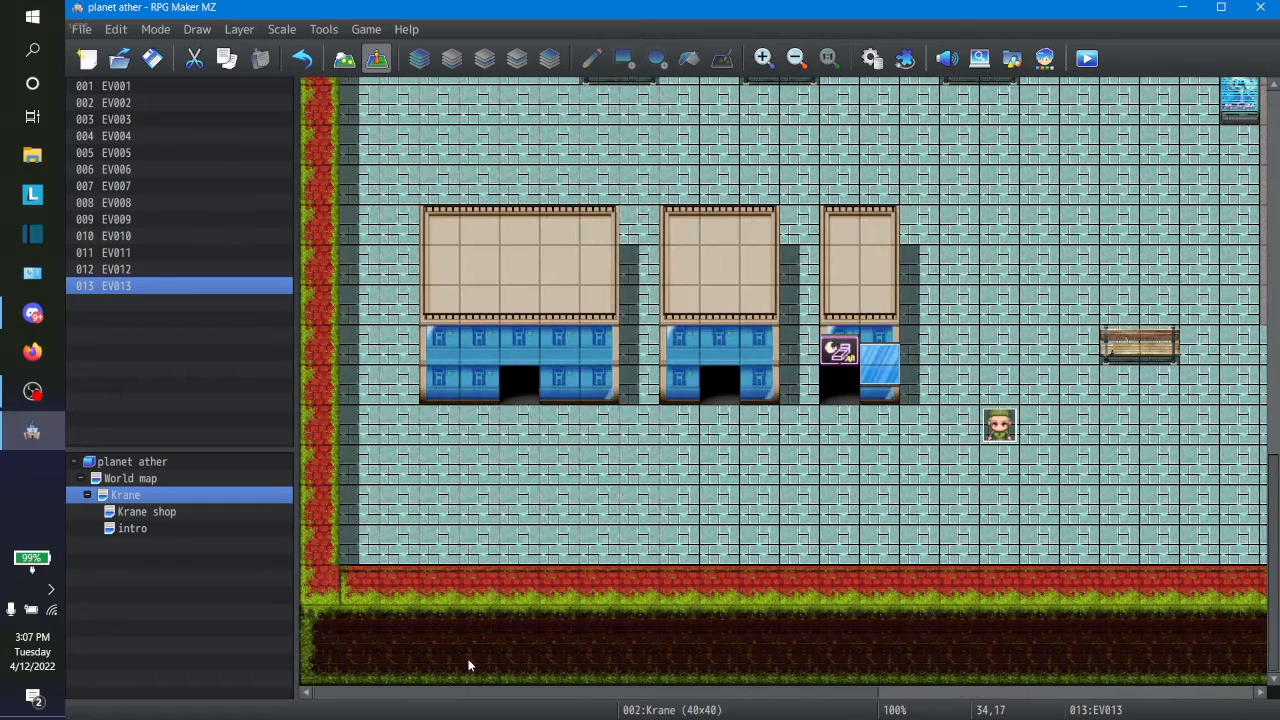
pyautogui.click(470, 440)
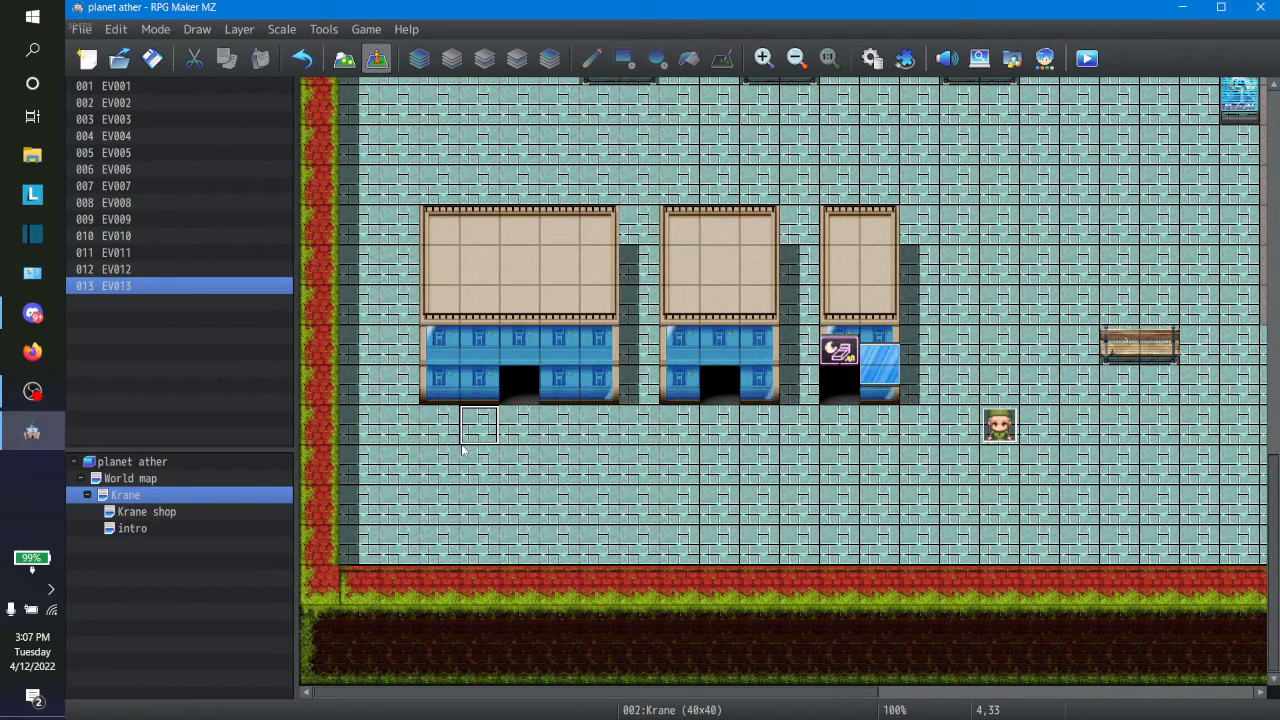
pyautogui.rightClick(462, 452)
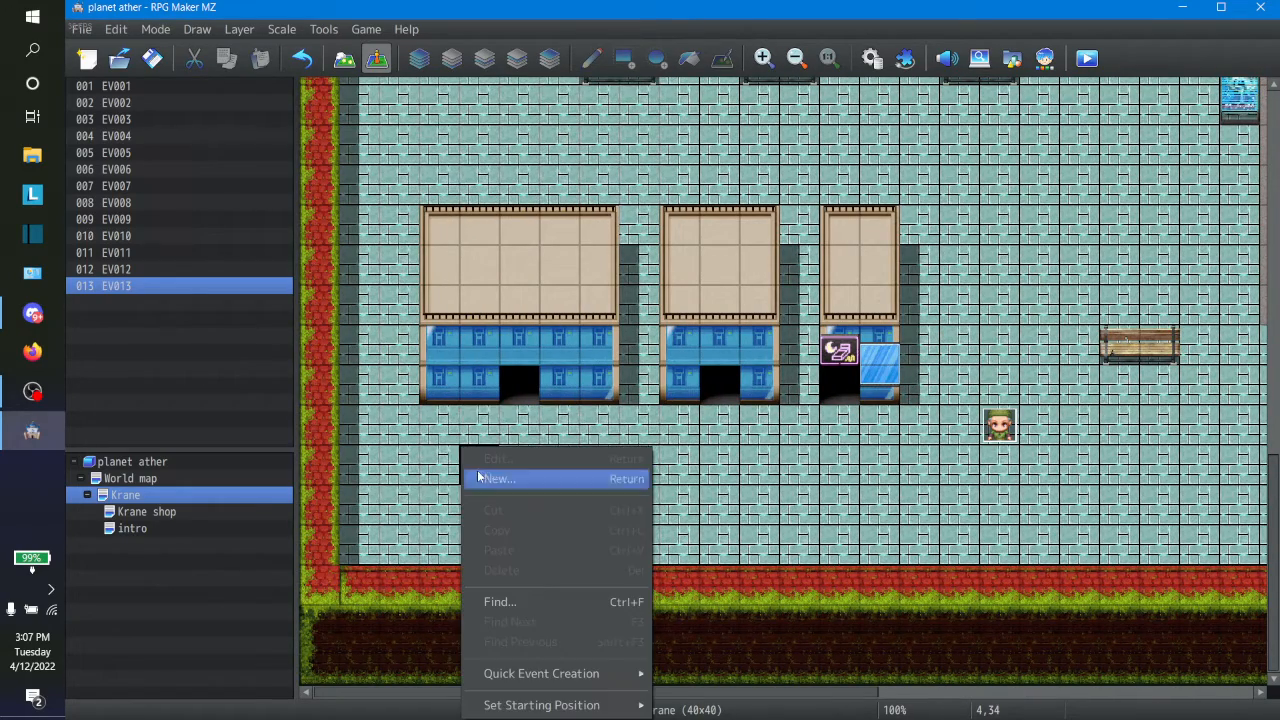
pyautogui.click(490, 477)
# Give the event the blond spiky-haired character in blue from NPC male 1
pyautogui.doubleClick(308, 445)
pyautogui.click(439, 463)
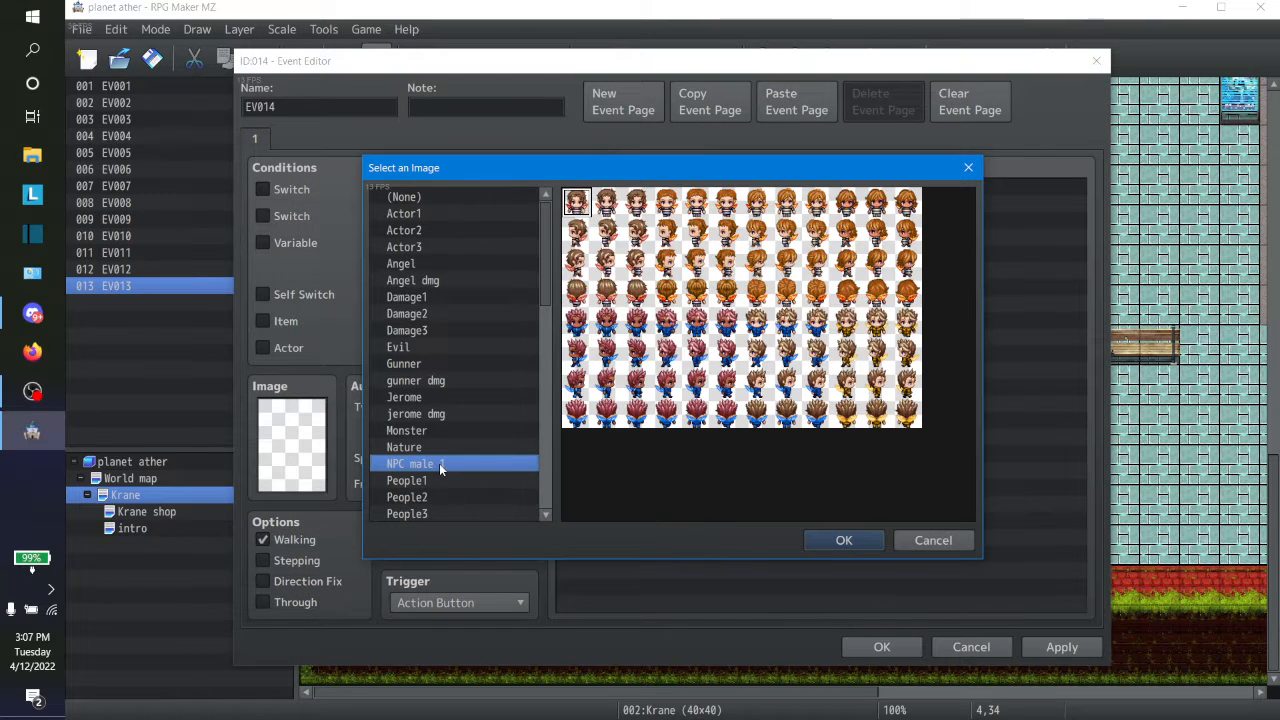
pyautogui.click(817, 321)
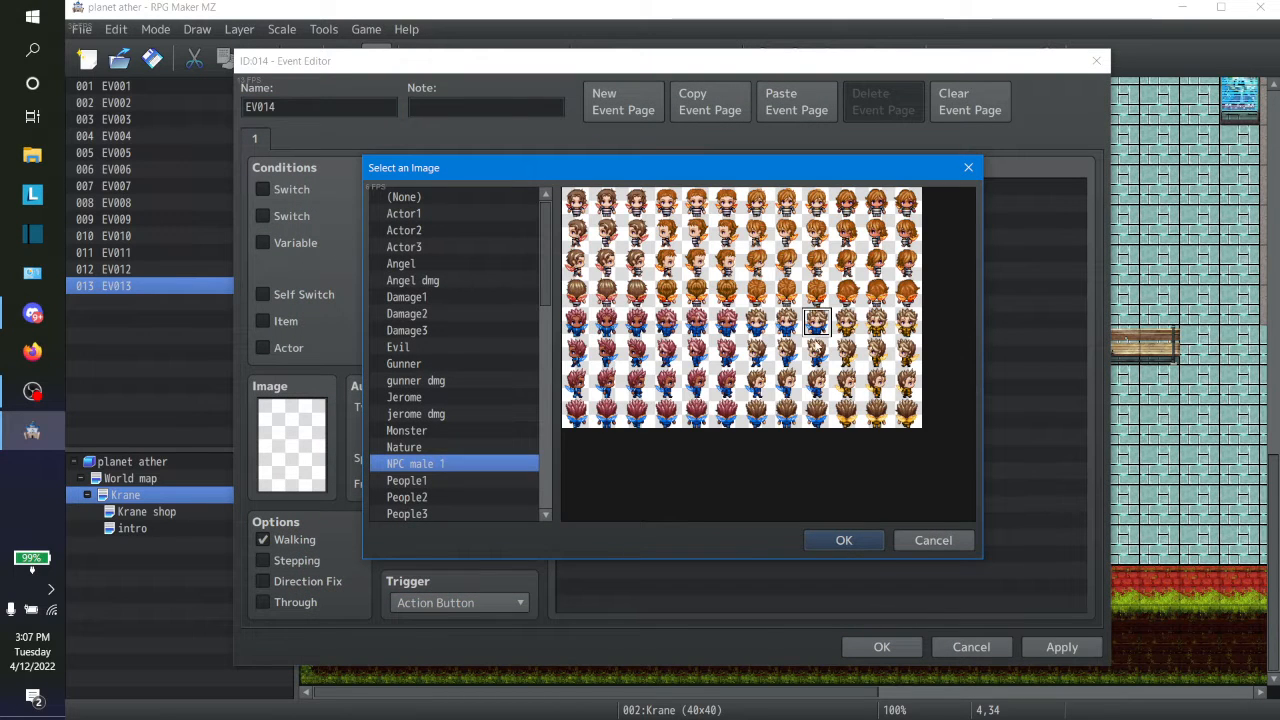
pyautogui.click(844, 540)
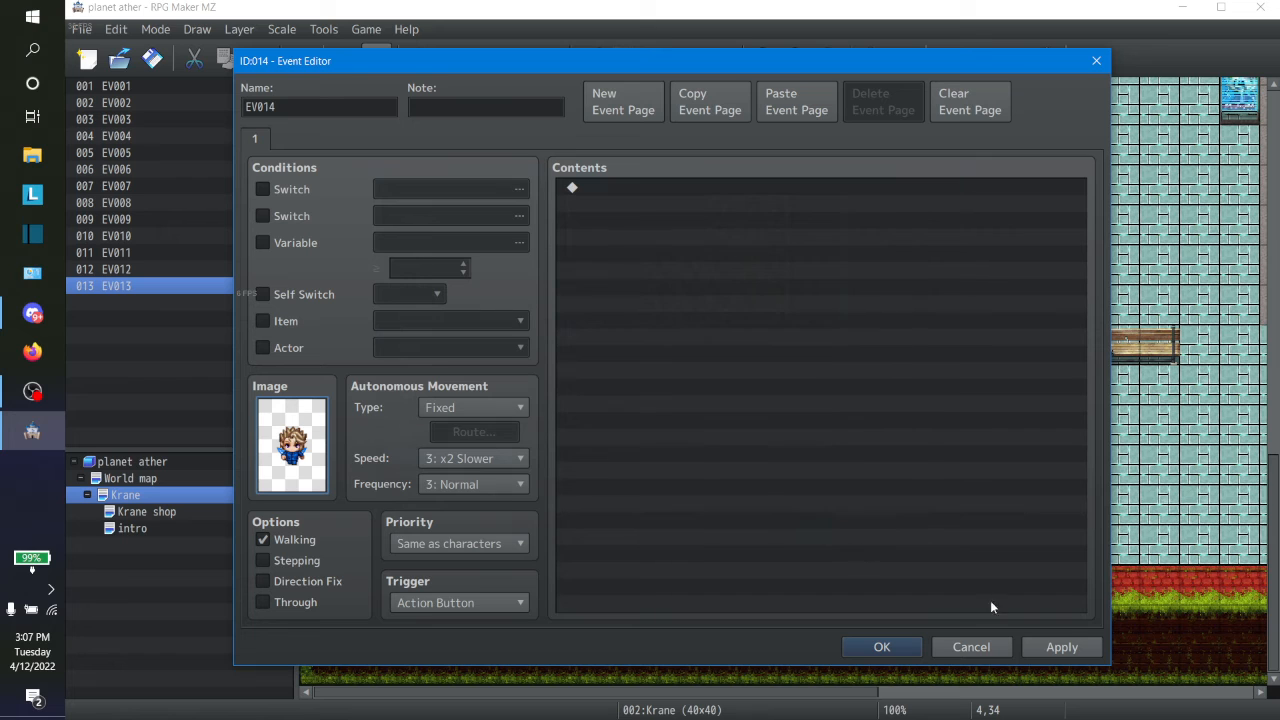
# Start a Show Text command for the event reading "THe UNR troops keep this town in line some of"
pyautogui.doubleClick(622, 194)
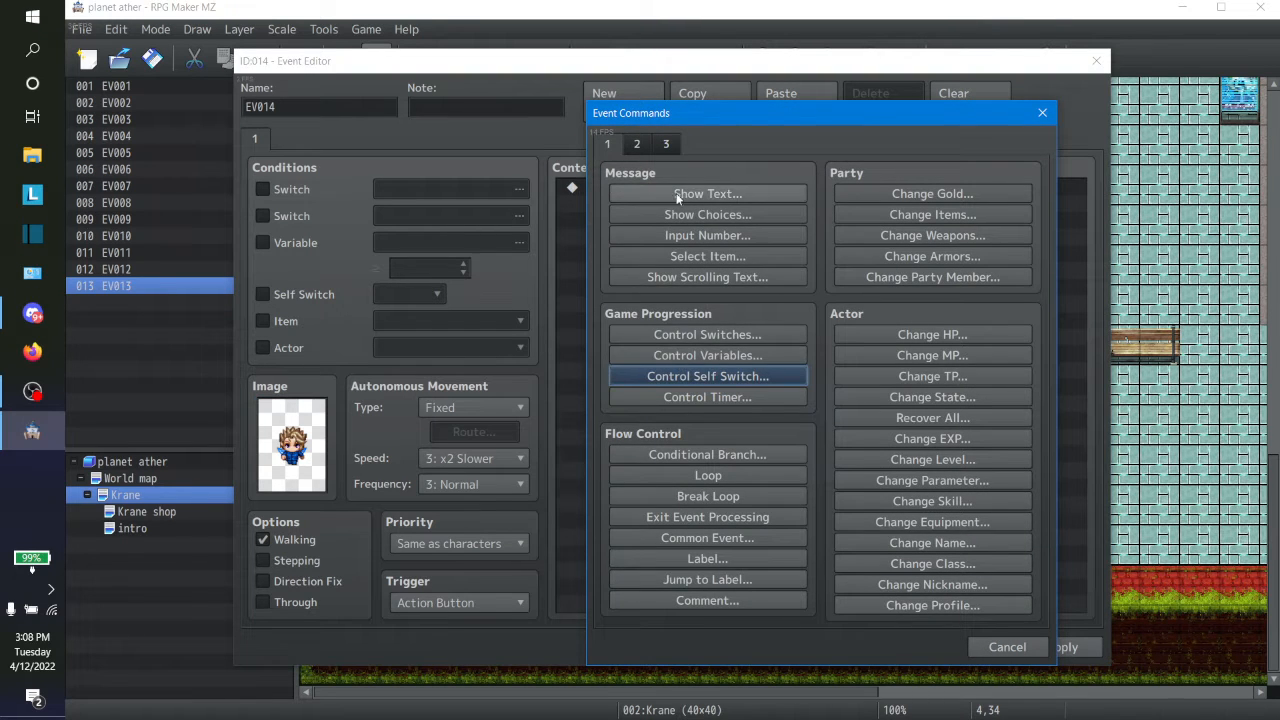
pyautogui.click(700, 193)
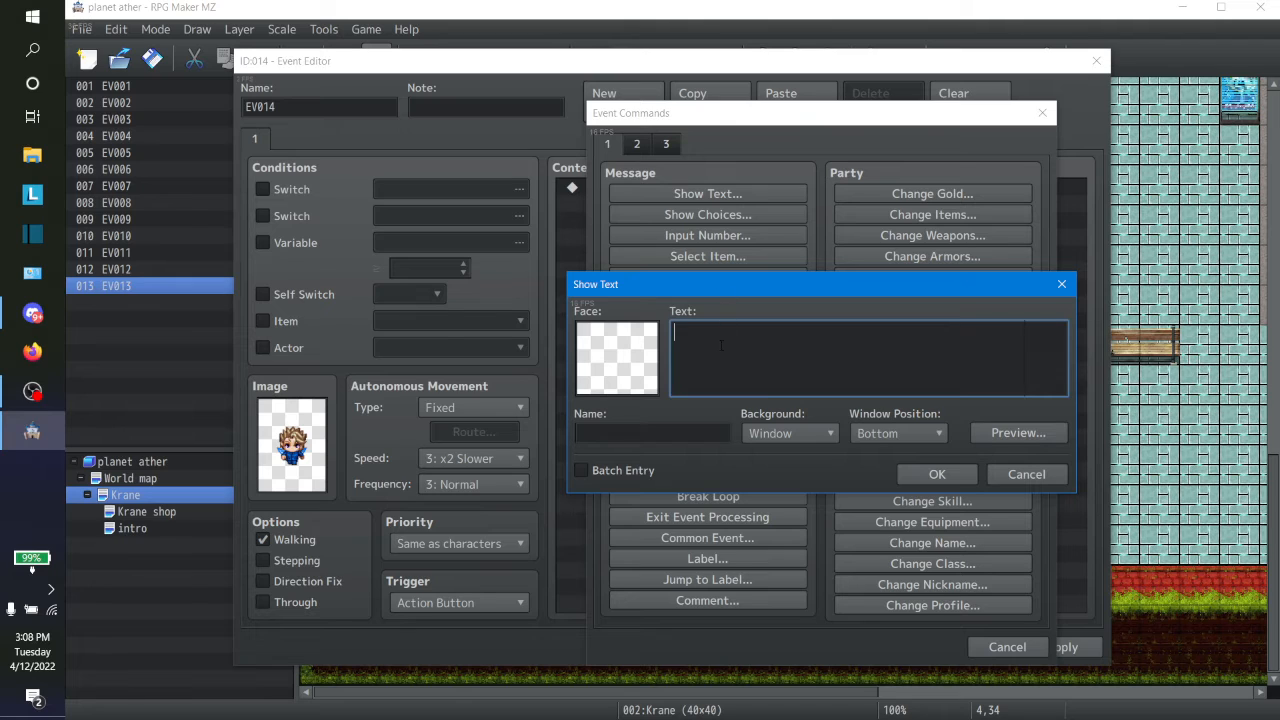
pyautogui.write('THge')
pyautogui.press('BackSpace')
pyautogui.press('BackSpace')
pyautogui.write('e to')
pyautogui.press('BackSpace')
pyautogui.press('BackSpace')
pyautogui.write('UNR troops keep this town in line')
pyautogui.write('some of')
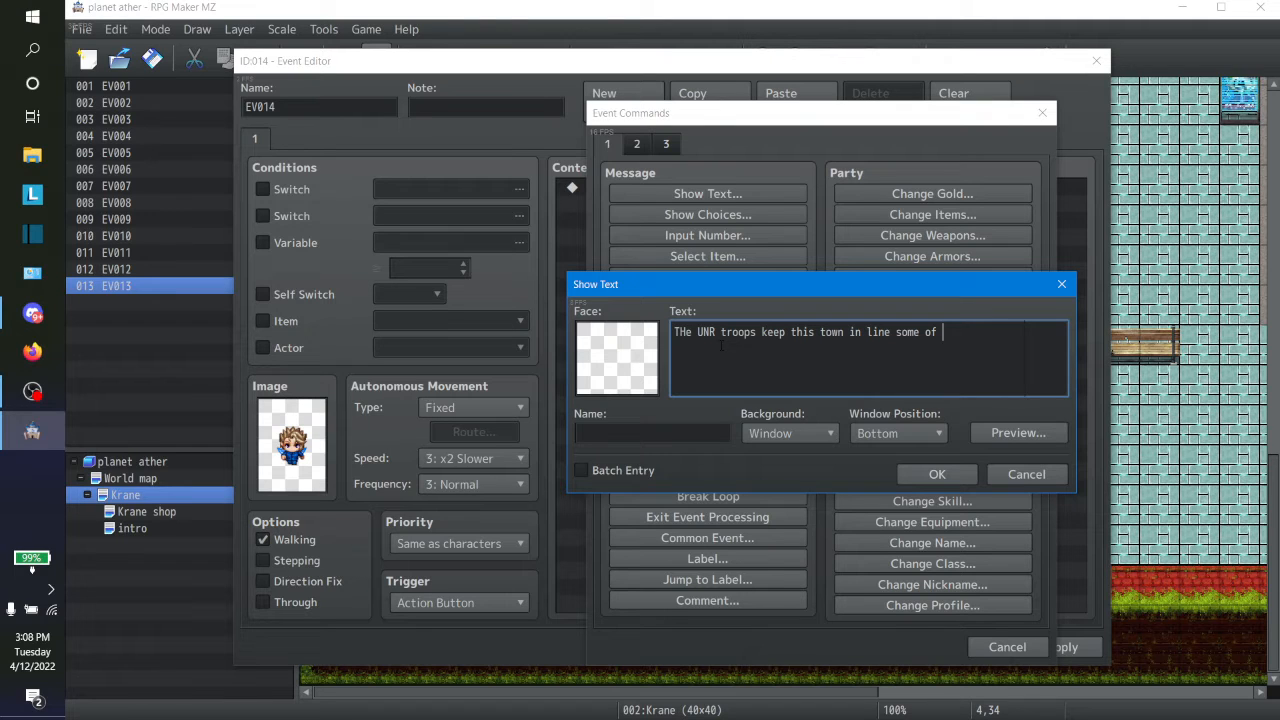
# Continue the message with "my" and a second line reading "friends work in the moutain side mine"
pyautogui.write(' my ')
pyautogui.write('fri')
pyautogui.write('ends w')
pyautogui.write('or')
pyautogui.write('k')
pyautogui.write(' in the')
pyautogui.write('mo')
pyautogui.write('ut')
pyautogui.write('ain side')
pyautogui.press('BackSpace')
pyautogui.press('BackSpace')
pyautogui.press('BackSpace')
pyautogui.write('ain side mine')
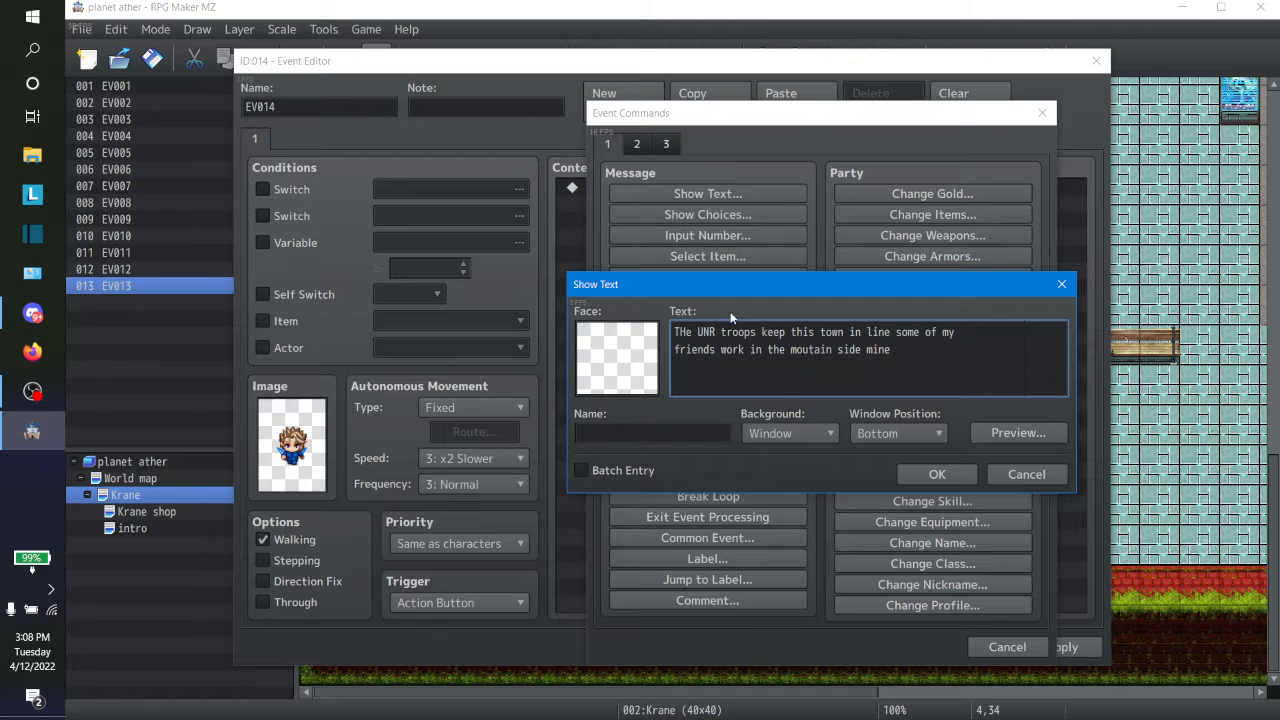
# Correct the spelling of "moutain" to "mountain" in the message
pyautogui.rightClick(820, 342)
pyautogui.press('Escape')
pyautogui.write('n')
# Insert ". If you do not" after "line" and begin the second line with "listen we can end up" before "some of my"
pyautogui.click(897, 331)
pyautogui.press('Return')
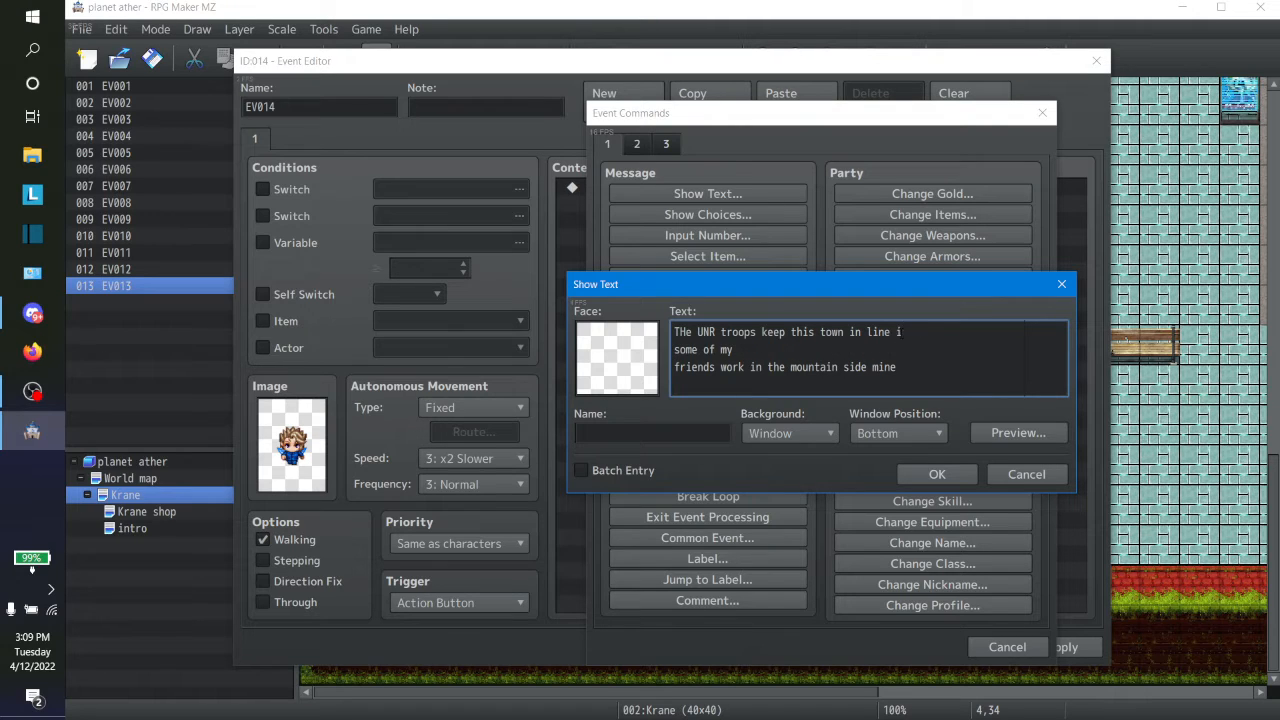
pyautogui.press('BackSpace')
pyautogui.press('BackSpace')
pyautogui.write('If you do not')
pyautogui.press('Return')
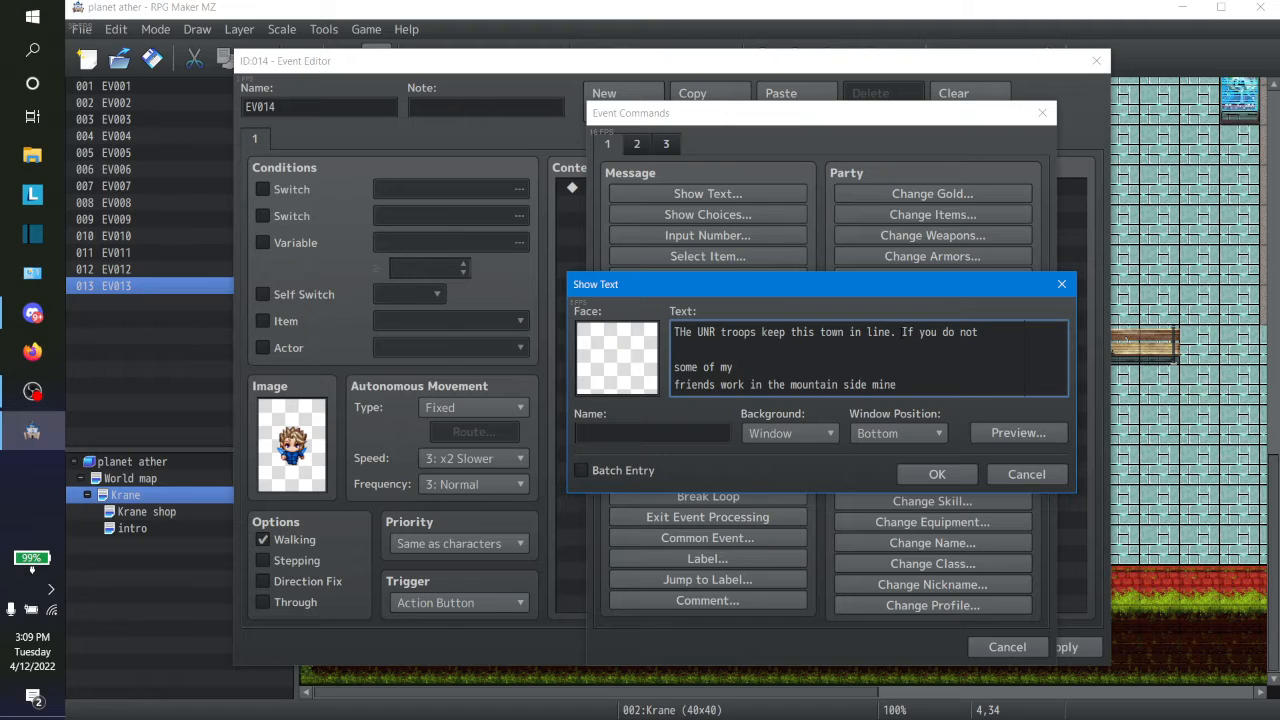
pyautogui.press('Delete')
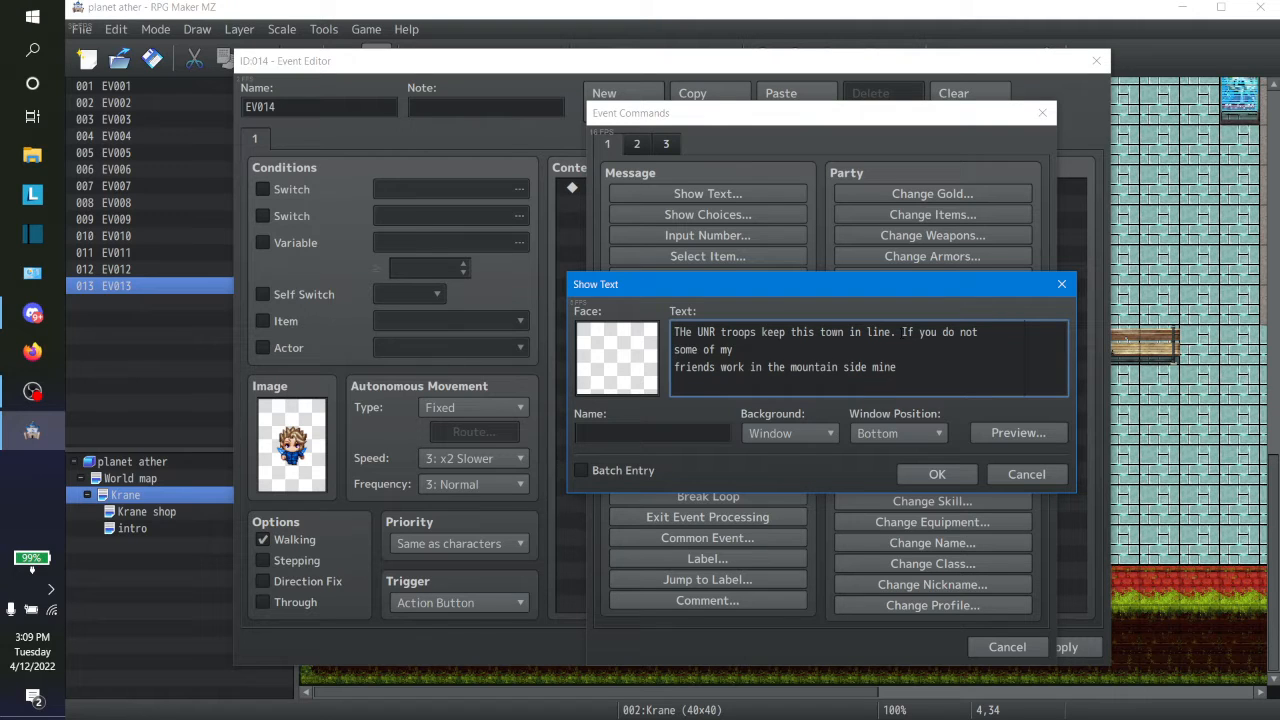
pyautogui.write('listen we can end up')
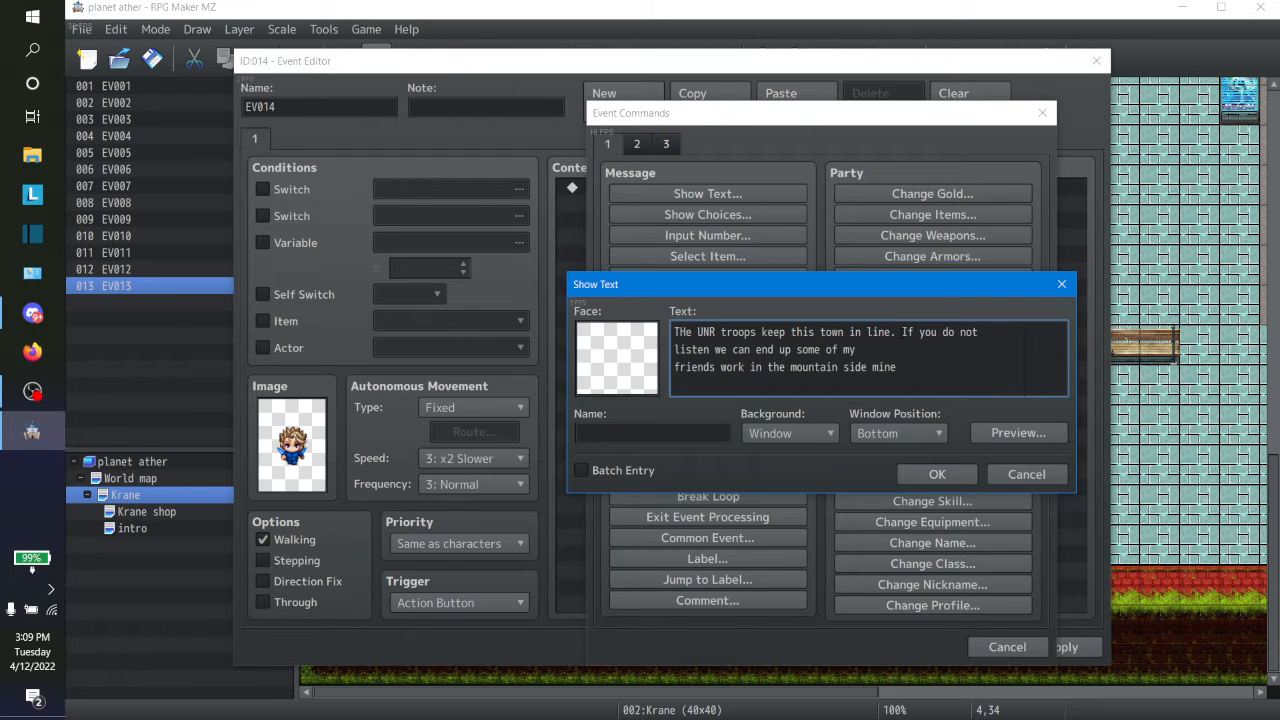
# Replace "some of" with "like", join "friends" onto the second line, and break the line before "work in the mountain side mine"
pyautogui.click(856, 350)
pyautogui.click(844, 350)
pyautogui.press('BackSpace')
pyautogui.press('BackSpace')
pyautogui.press('BackSpace')
pyautogui.press('BackSpace')
pyautogui.press('BackSpace')
pyautogui.press('BackSpace')
pyautogui.press('BackSpace')
pyautogui.press('BackSpace')
pyautogui.write('like')
pyautogui.press('BackSpace')
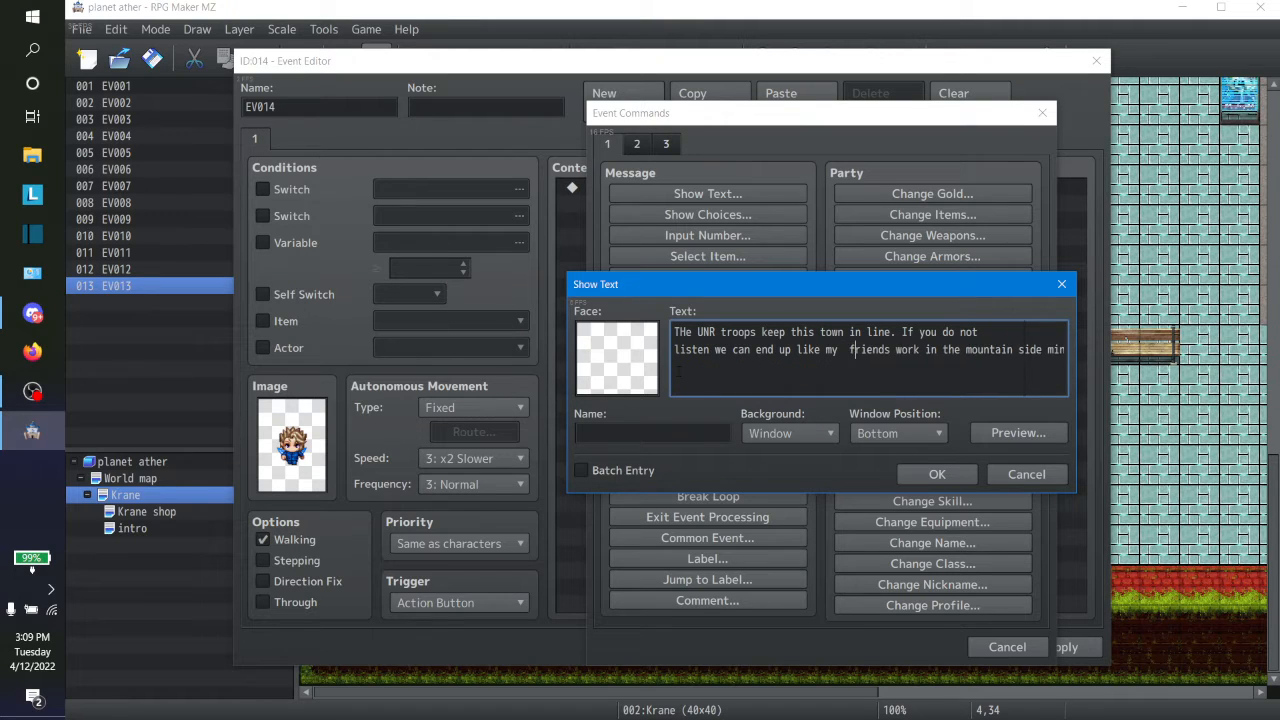
pyautogui.press('BackSpace')
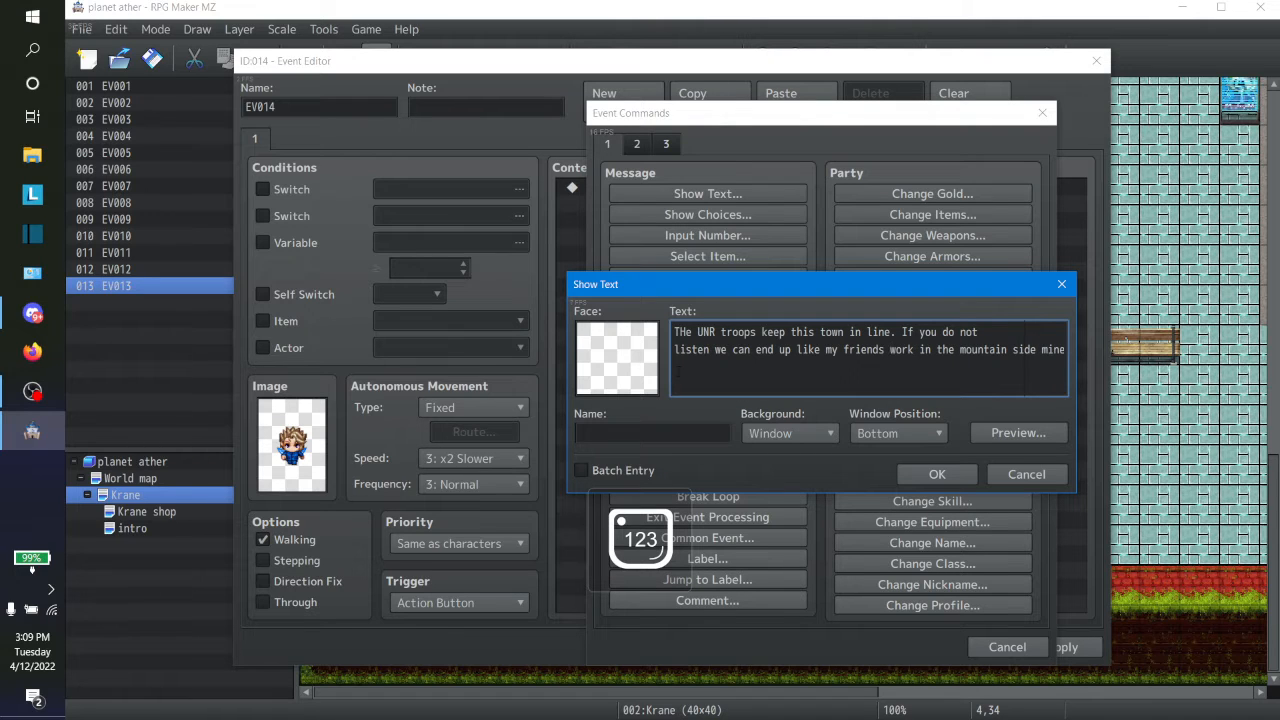
pyautogui.press('Return')
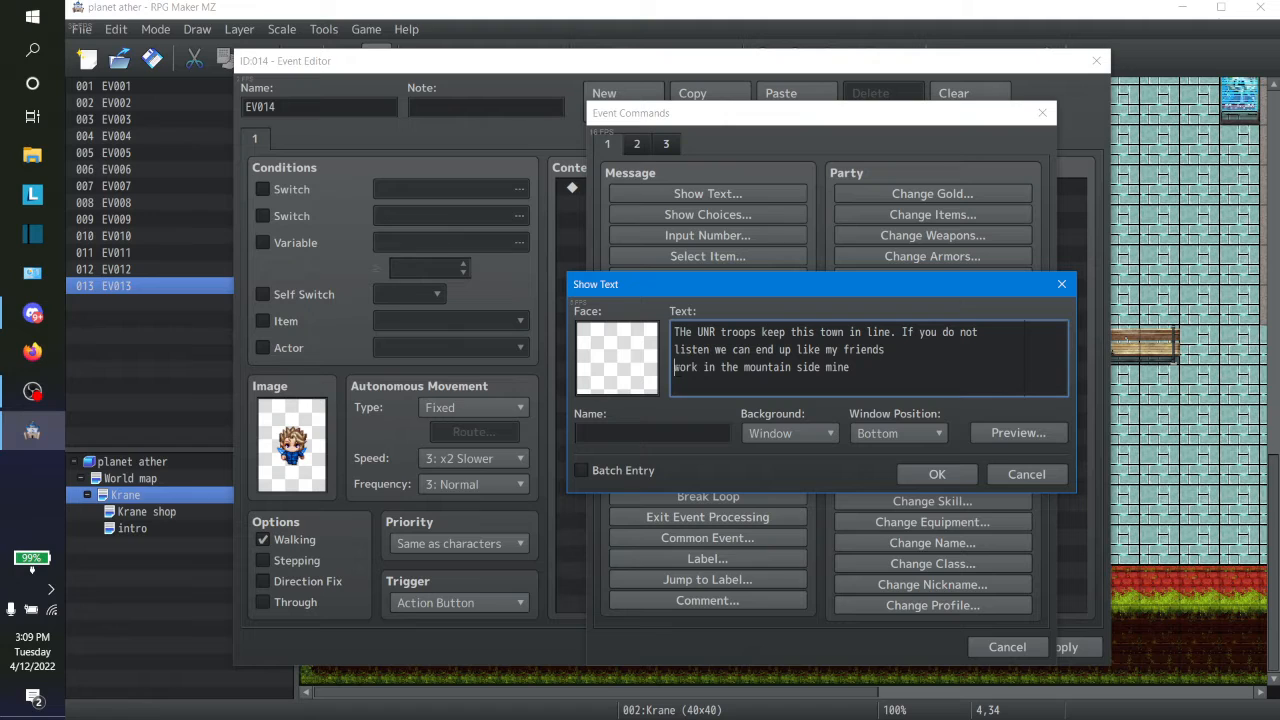
# Delete the line "work in the mountain side mine" and confirm the message ending in "like my friends"
pyautogui.press('capslock')
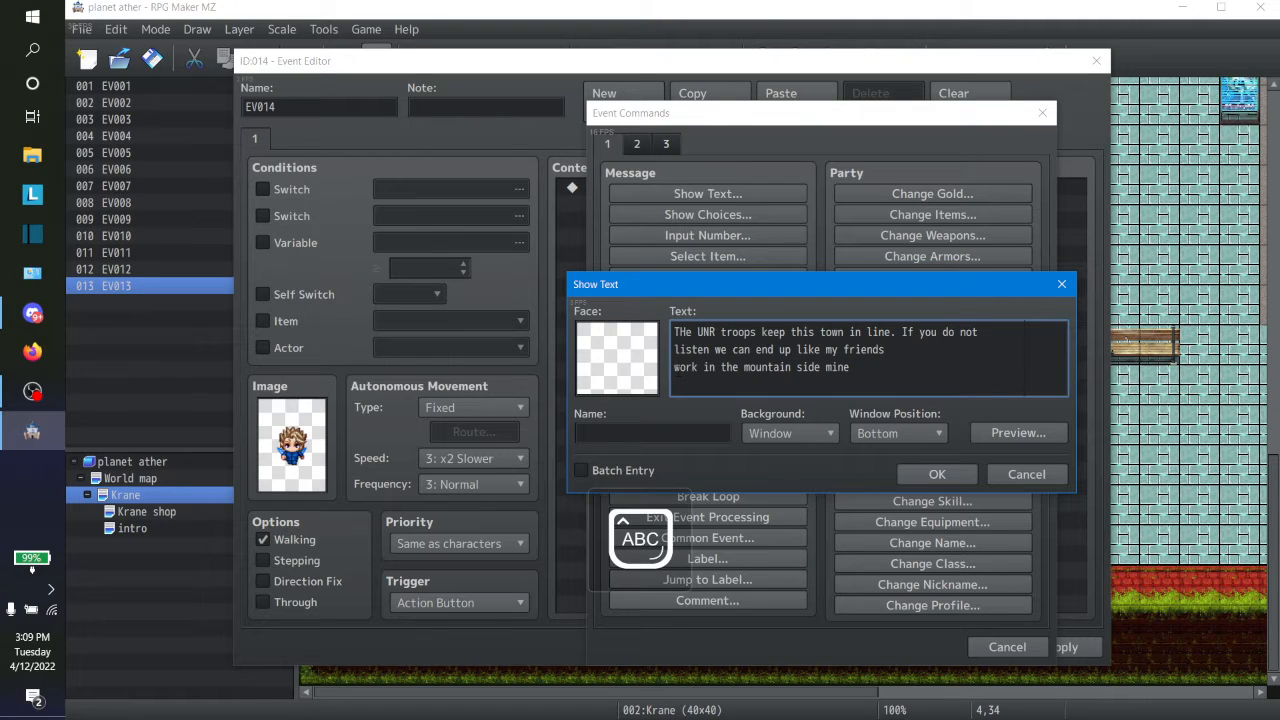
pyautogui.press('capslock')
pyautogui.moveTo(951, 369); pyautogui.dragTo(662, 374)
pyautogui.press('Num_Lock')
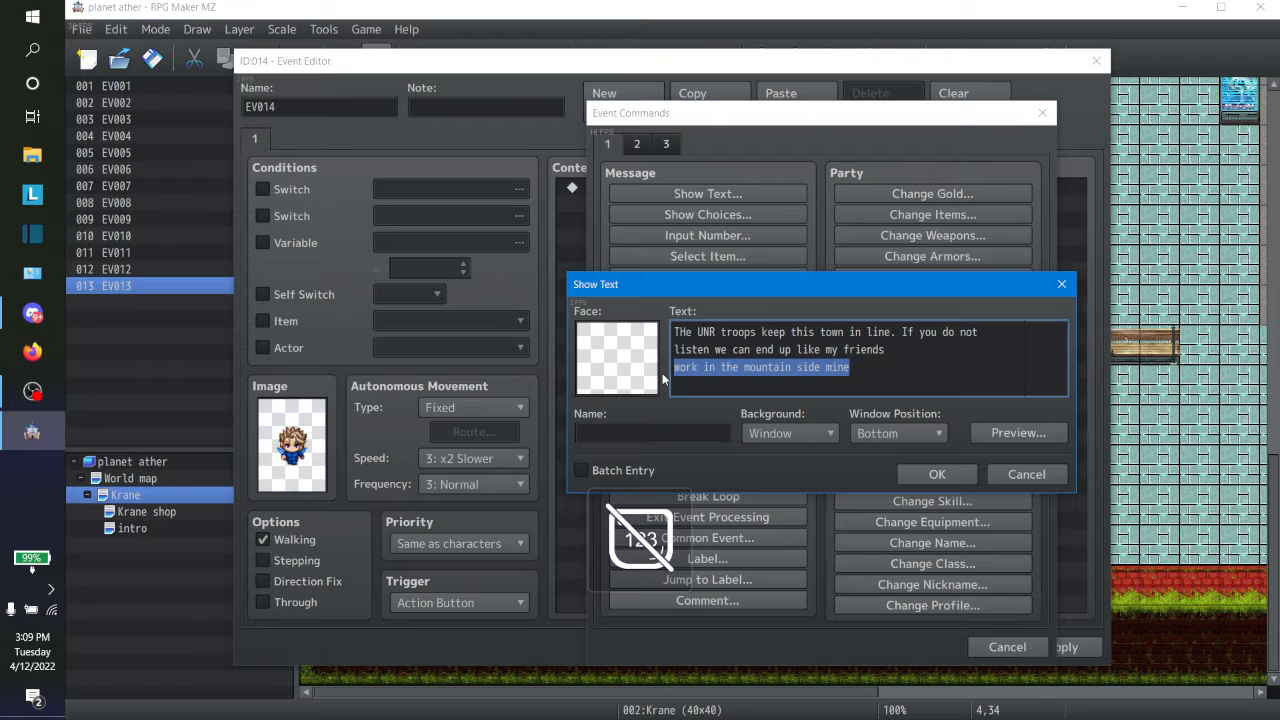
pyautogui.press('BackSpace')
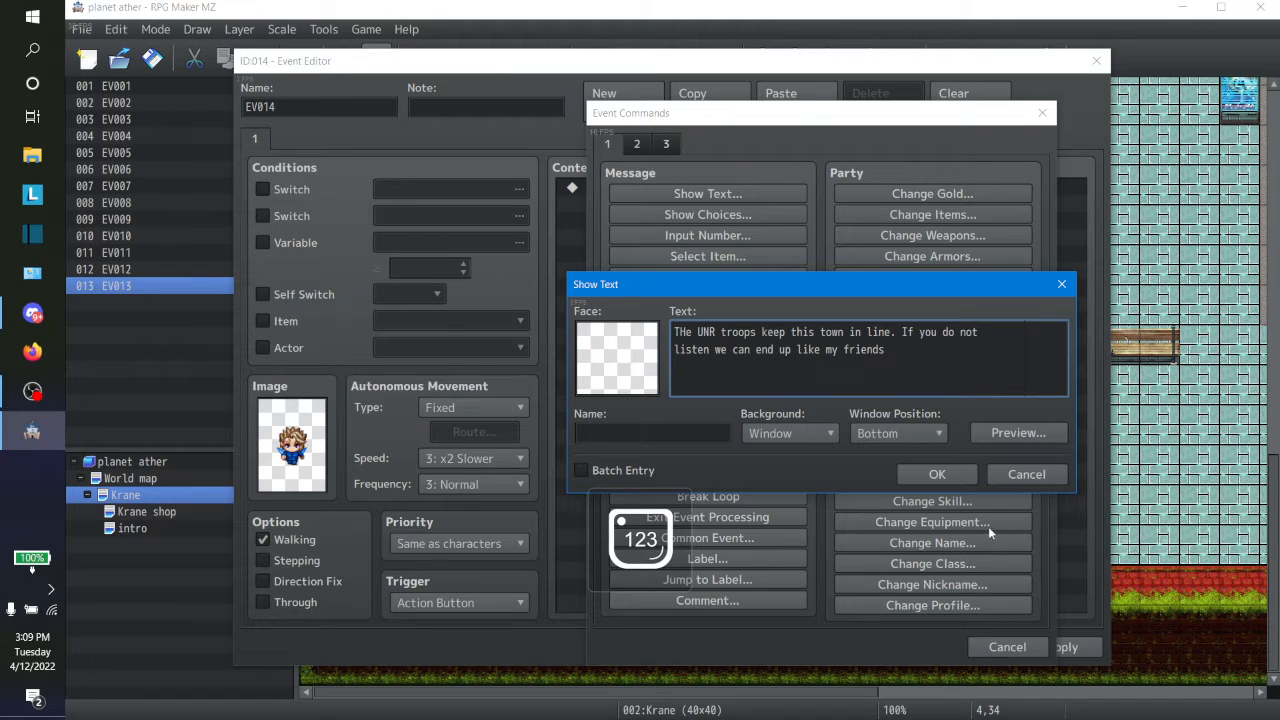
pyautogui.click(937, 474)
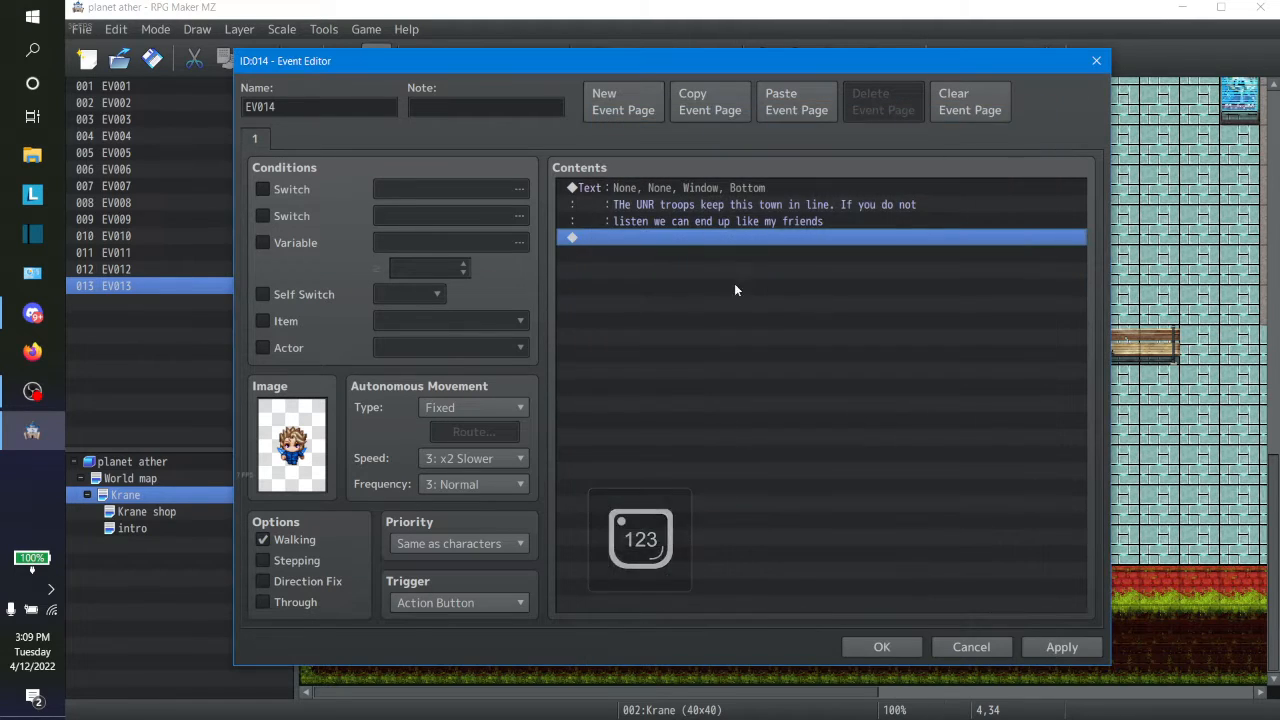
# Add a Control Self Switch command after the event's message that turns self switch A on
pyautogui.rightClick(669, 248)
pyautogui.click(683, 258)
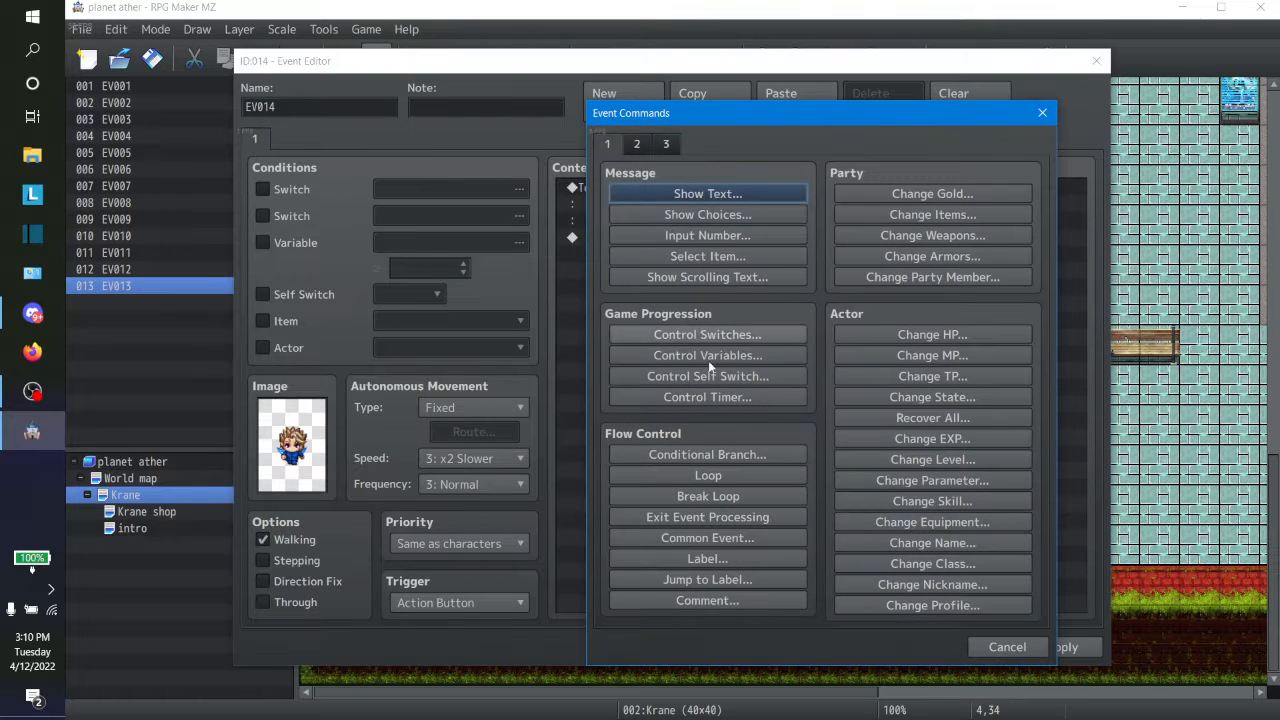
pyautogui.click(691, 377)
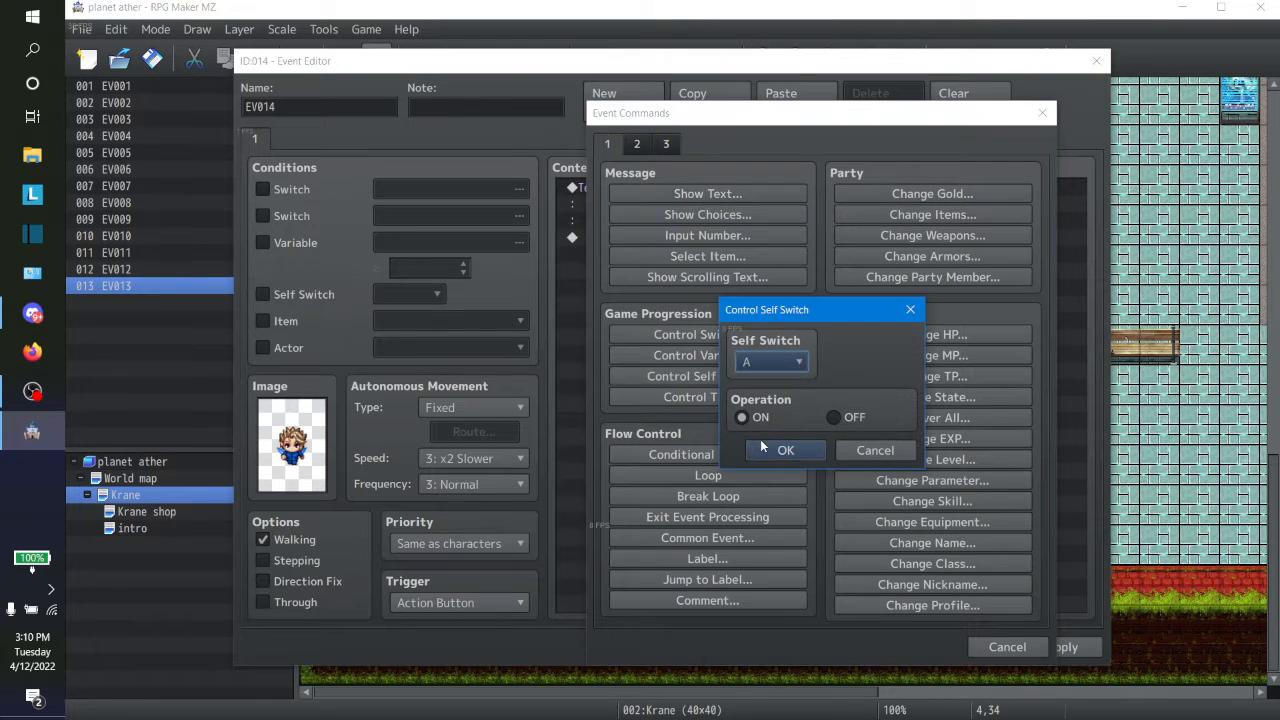
pyautogui.click(795, 451)
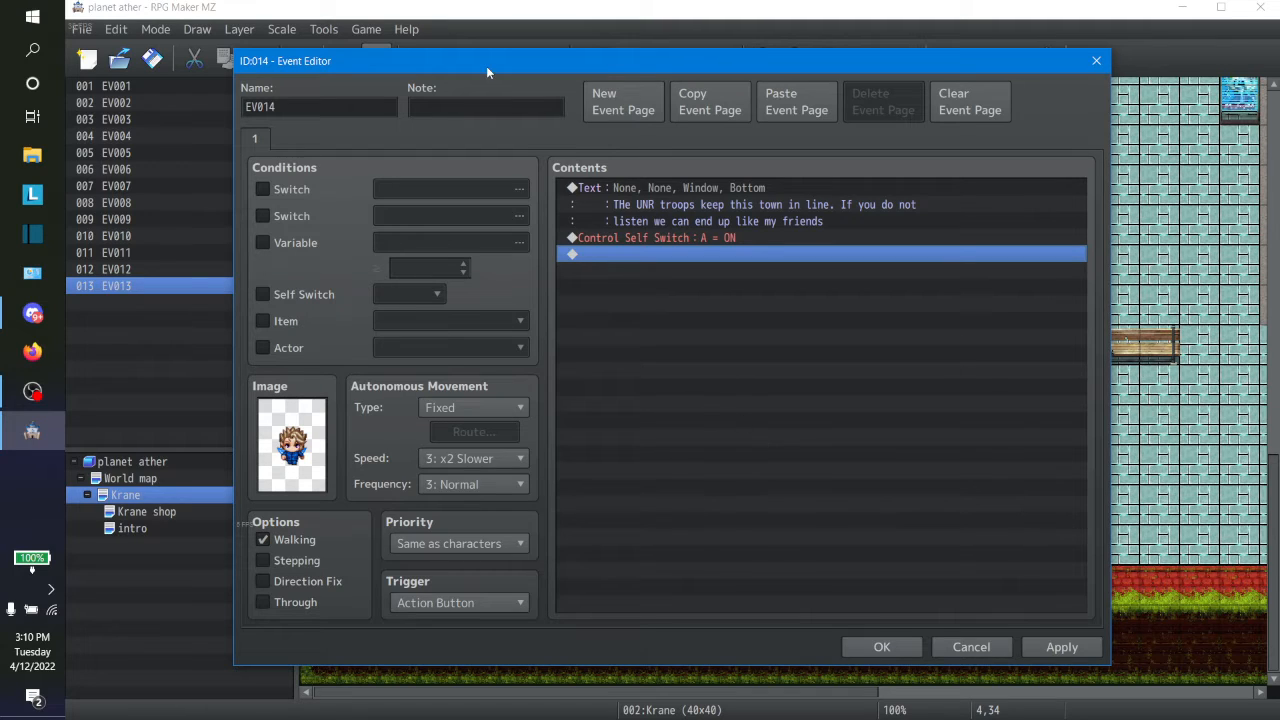
# Duplicate the event page as page 2, make it require self switch A, and delete its Control Self Switch command
pyautogui.click(708, 101)
pyautogui.click(795, 101)
pyautogui.click(670, 190)
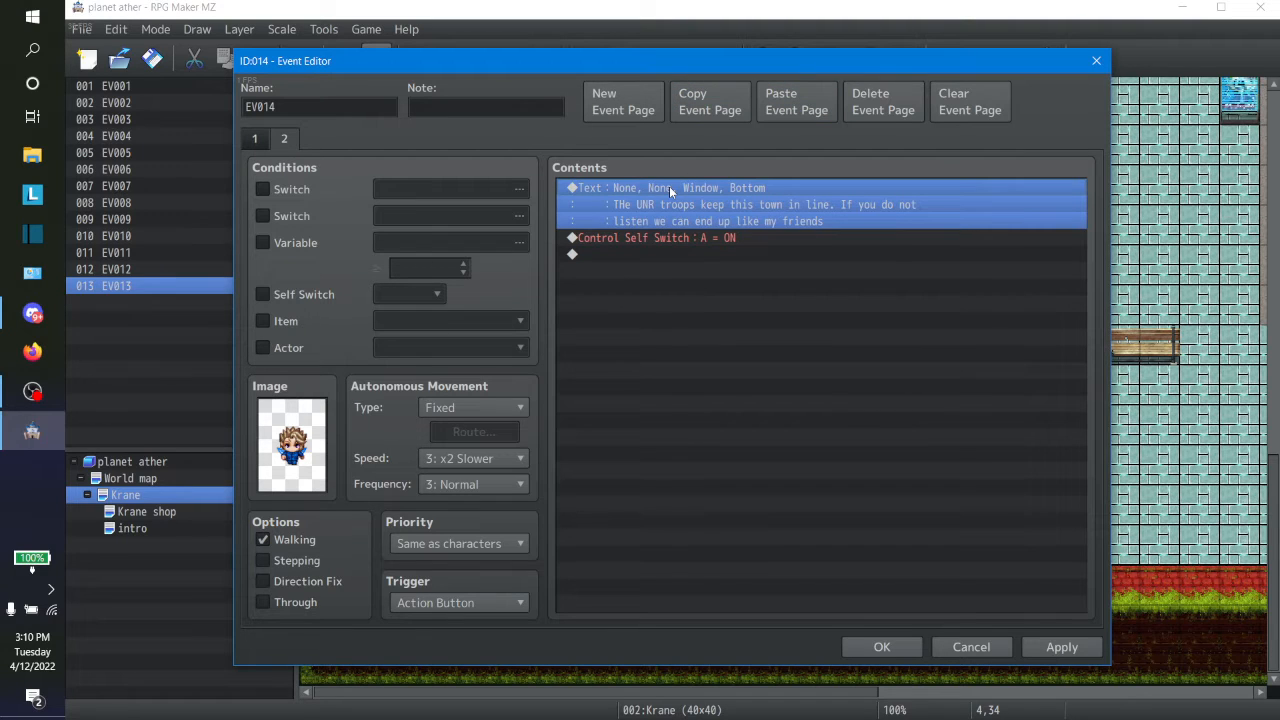
pyautogui.click(263, 294)
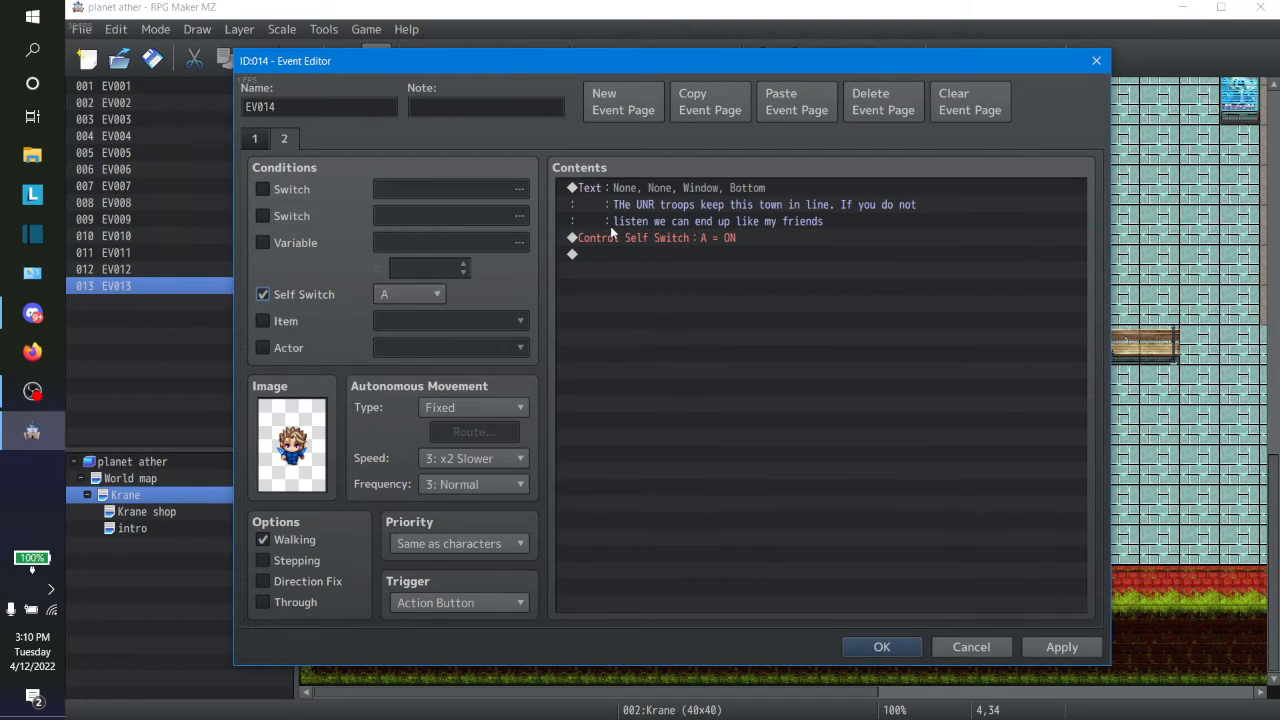
pyautogui.click(612, 226)
pyautogui.click(610, 240)
pyautogui.press('Delete')
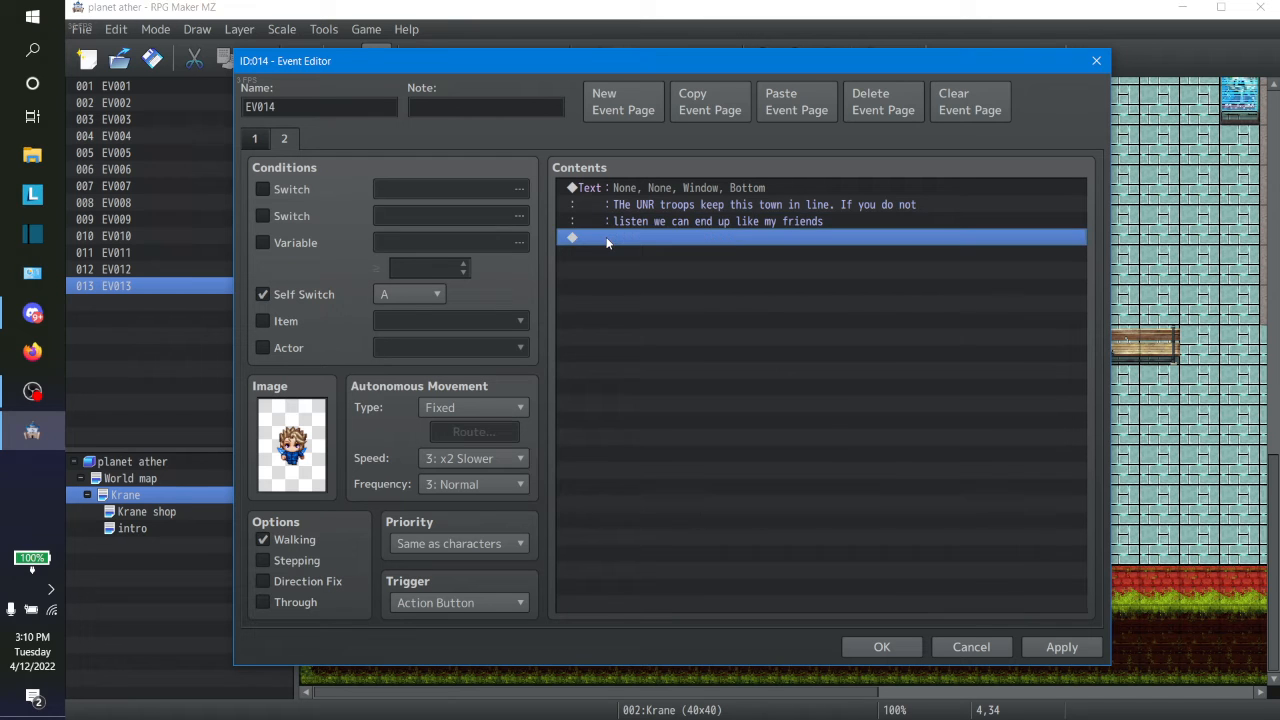
# Clear the message on page 2 and start it with "When my friends tryed to clime"
pyautogui.doubleClick(646, 188)
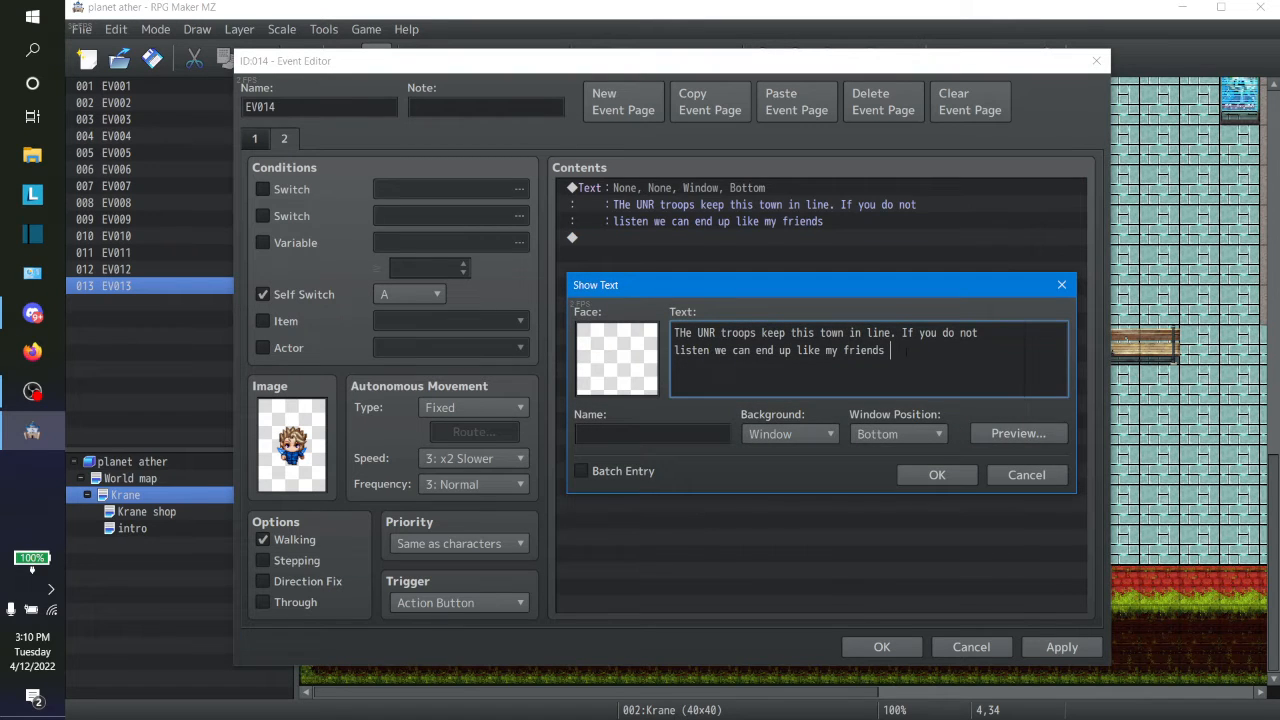
pyautogui.hotkey('ctrl', 'a')
pyautogui.press('Delete')
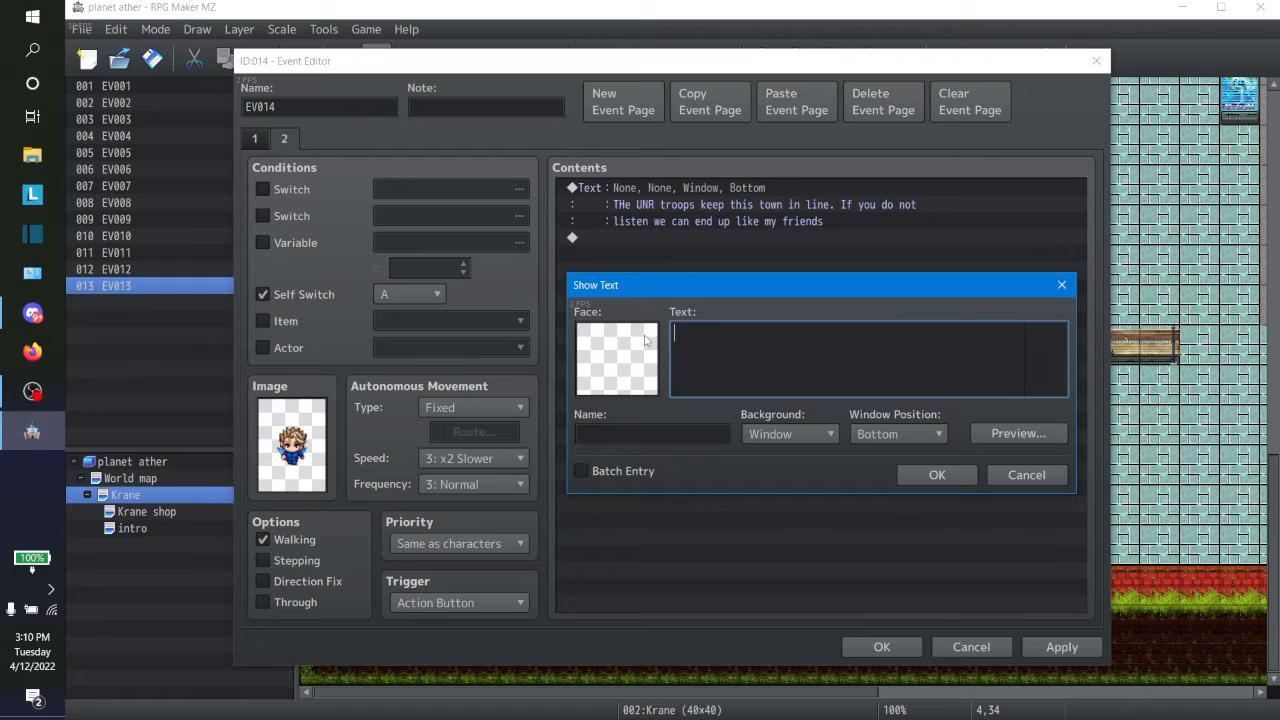
pyautogui.write('When')
pyautogui.write(' we')
pyautogui.press('BackSpace')
pyautogui.press('BackSpace')
pyautogui.write('my friends tryed to clime')
# Replace "clime" with "jump the wall" in the message
pyautogui.press('BackSpace')
pyautogui.press('BackSpace')
pyautogui.press('BackSpace')
pyautogui.press('BackSpace')
pyautogui.press('BackSpace')
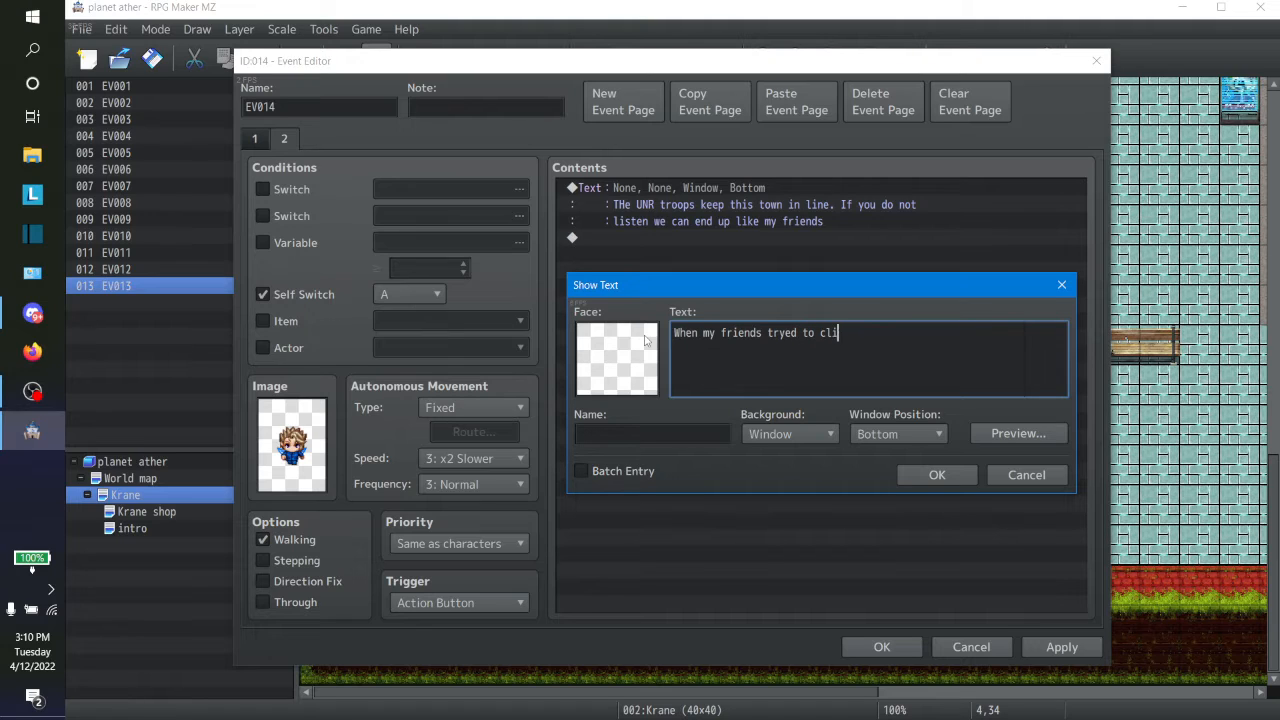
pyautogui.write('cli')
pyautogui.press('BackSpace')
pyautogui.press('BackSpace')
pyautogui.write('limb')
pyautogui.press('BackSpace')
pyautogui.write('be')
pyautogui.press('BackSpace')
pyautogui.press('BackSpace')
pyautogui.press('BackSpace')
pyautogui.press('BackSpace')
pyautogui.press('BackSpace')
pyautogui.press('BackSpace')
pyautogui.write('cl')
pyautogui.write('im')
pyautogui.press('BackSpace')
pyautogui.press('BackSpace')
pyautogui.press('BackSpace')
pyautogui.press('BackSpace')
pyautogui.press('BackSpace')
pyautogui.write('jub')
pyautogui.press('BackSpace')
pyautogui.write('p')
pyautogui.press('BackSpace')
pyautogui.write('mp the w')
pyautogui.write('all')
# Complete the message's first line with "they were caught"
pyautogui.write(' they ')
pyautogui.write('coug')
pyautogui.press('BackSpace')
pyautogui.press('BackSpace')
pyautogui.press('BackSpace')
pyautogui.press('BackSpace')
pyautogui.write('were chught')
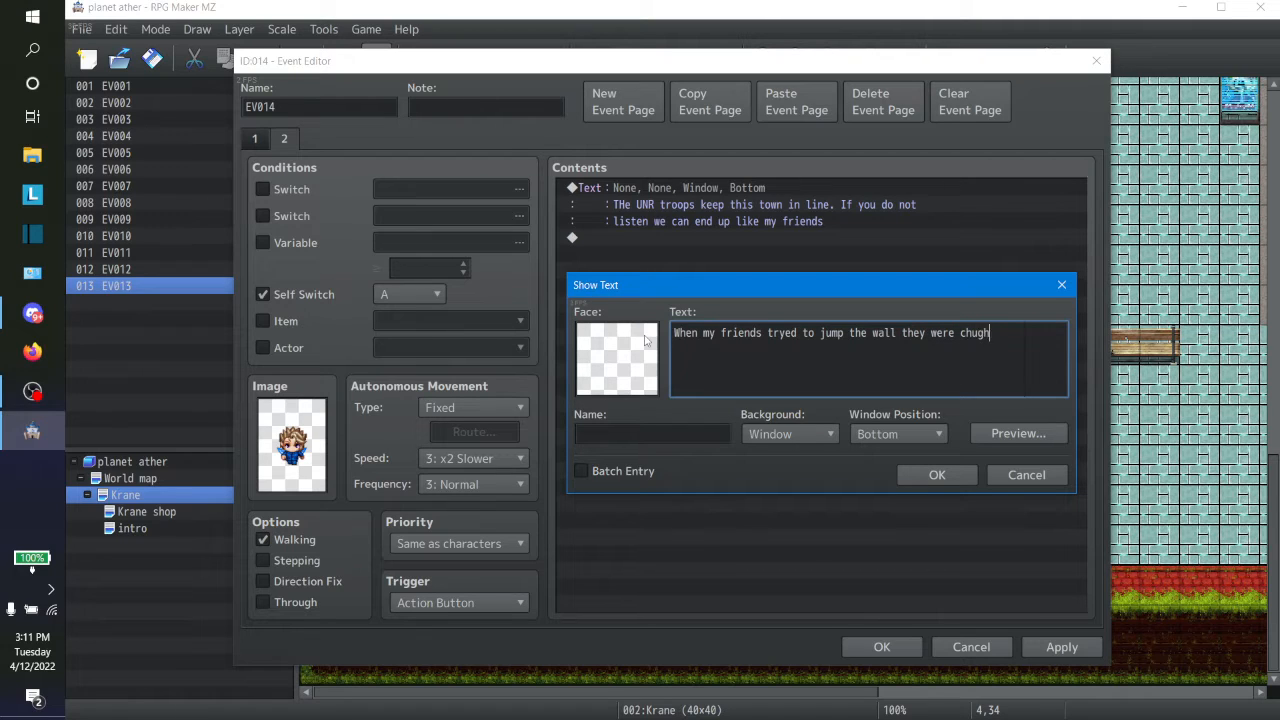
pyautogui.press('BackSpace')
pyautogui.press('BackSpace')
pyautogui.press('BackSpace')
pyautogui.press('BackSpace')
pyautogui.press('BackSpace')
pyautogui.write('aght')
pyautogui.write('u')
# Write "and sent to the mountain side mine" on the message's second line
pyautogui.write('and sent ')
pyautogui.write('to the m')
pyautogui.write('ountain')
pyautogui.write(' mine')
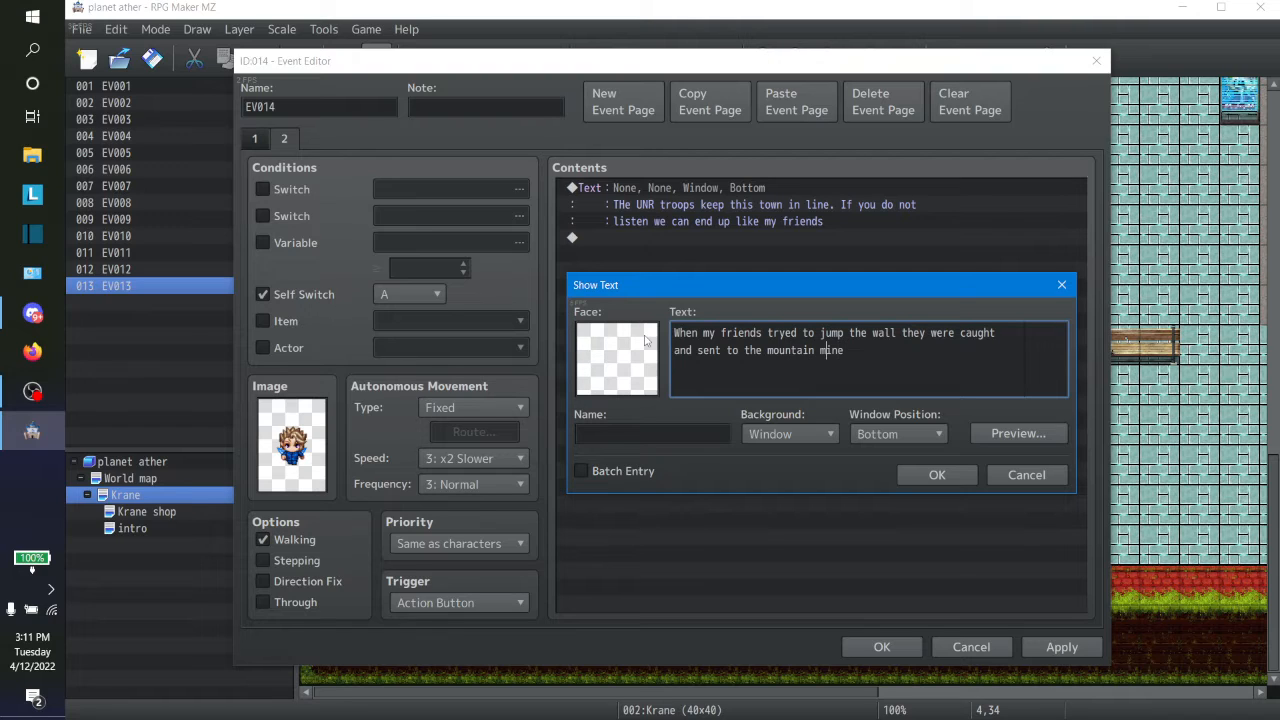
pyautogui.press('Left')
pyautogui.press('Left')
pyautogui.press('Left')
pyautogui.press('Left')
pyautogui.write('side')
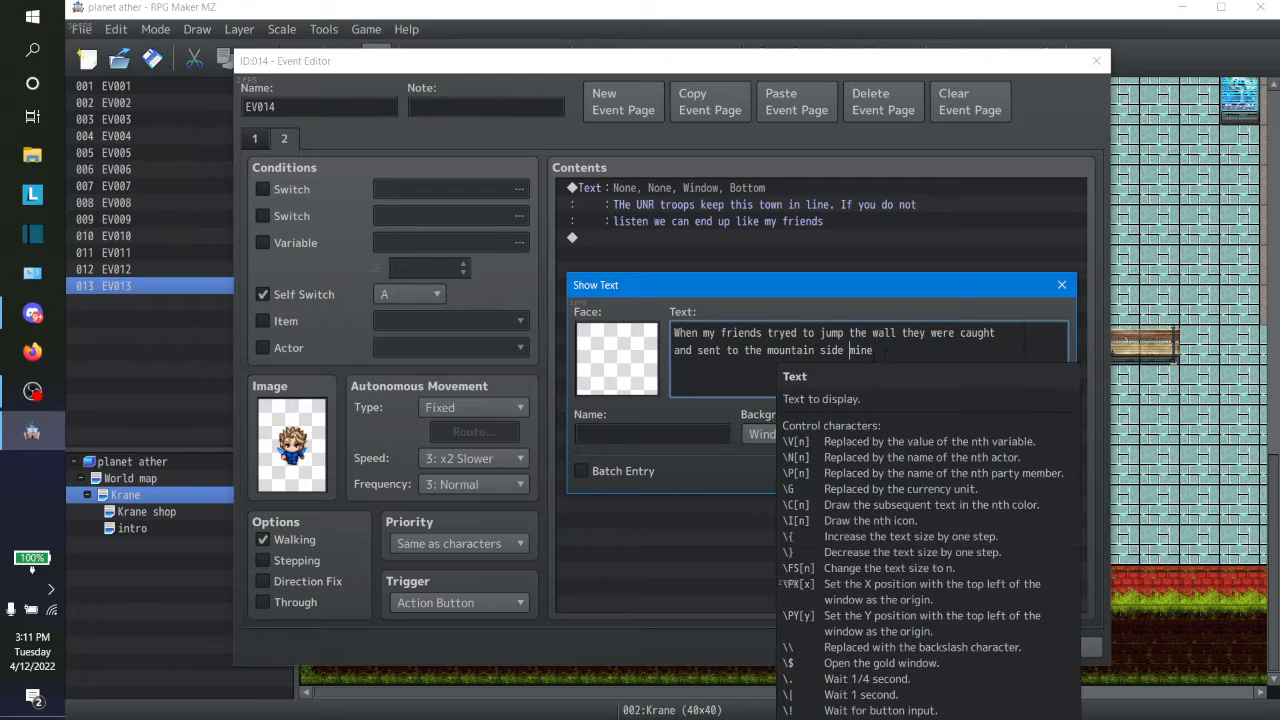
# Extend the second line with "witch we do not know", add a third line "where it is." and confirm the message
pyautogui.write('wit')
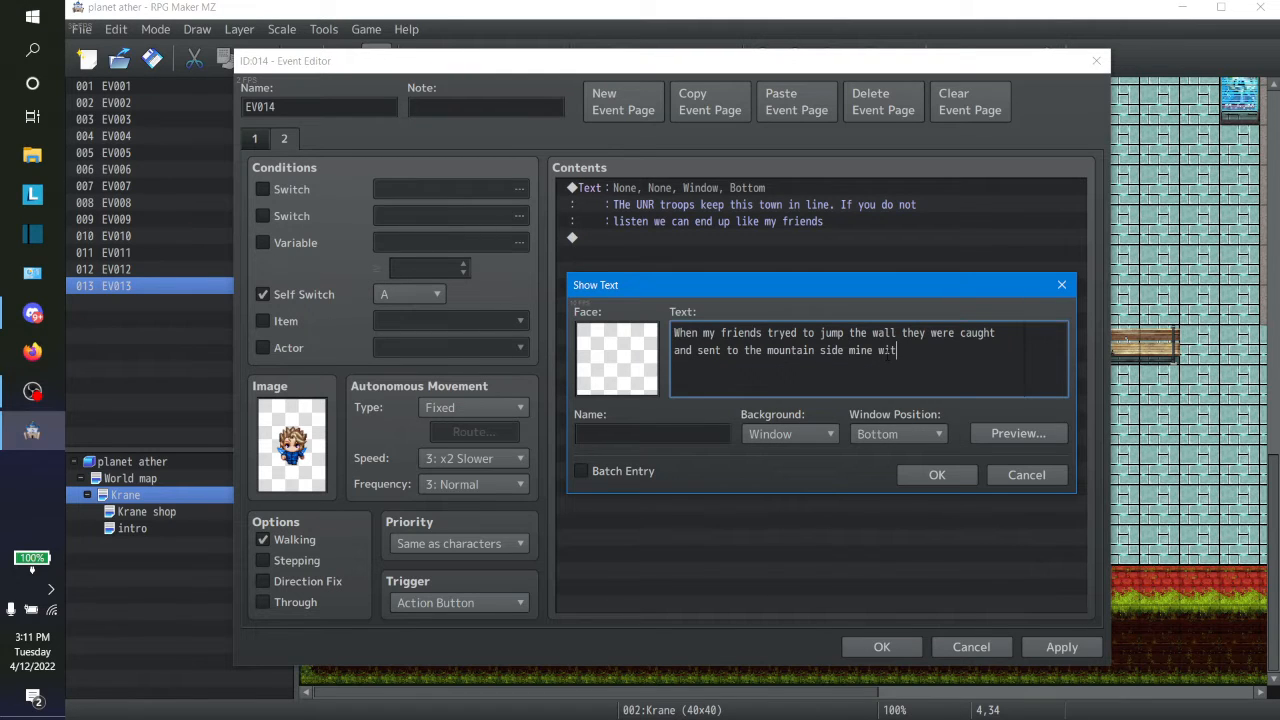
pyautogui.write('ch we do not know')
pyautogui.write('where it i')
pyautogui.write('s')
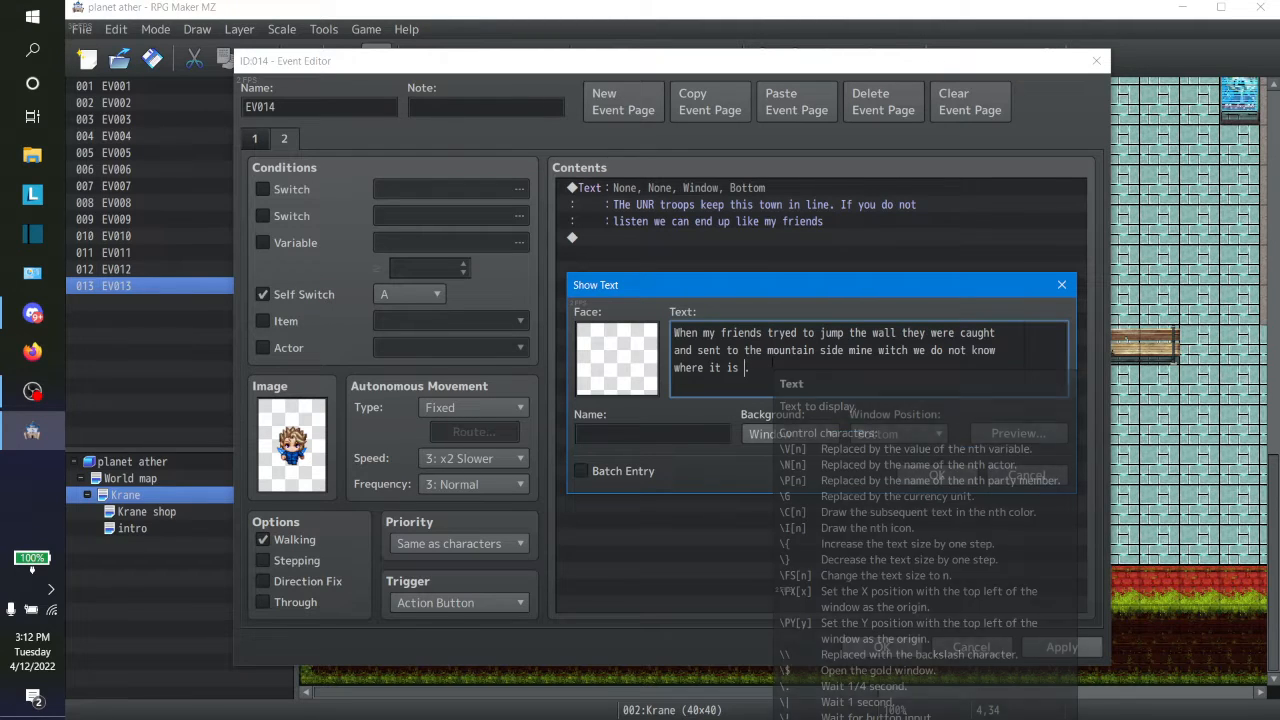
pyautogui.press('BackSpace')
pyautogui.click(916, 473)
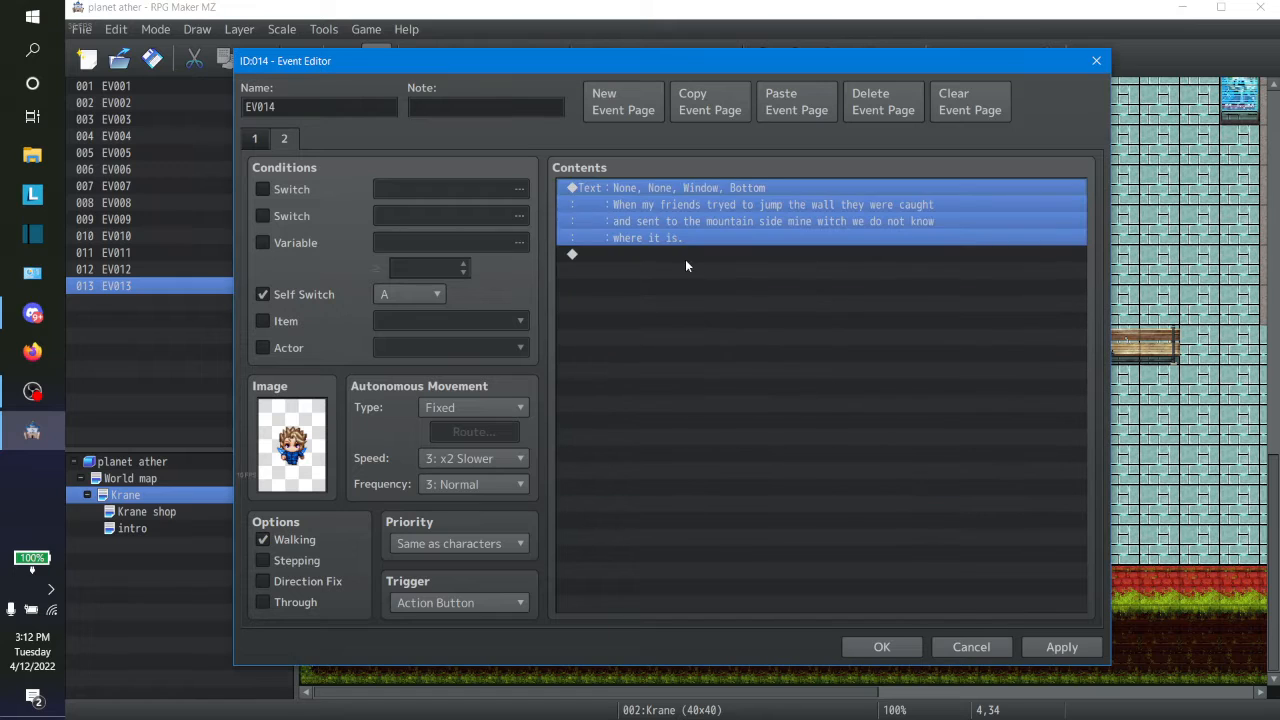
# Add a Control Self Switch command after the page 2 message that turns self switch B on
pyautogui.click(680, 256)
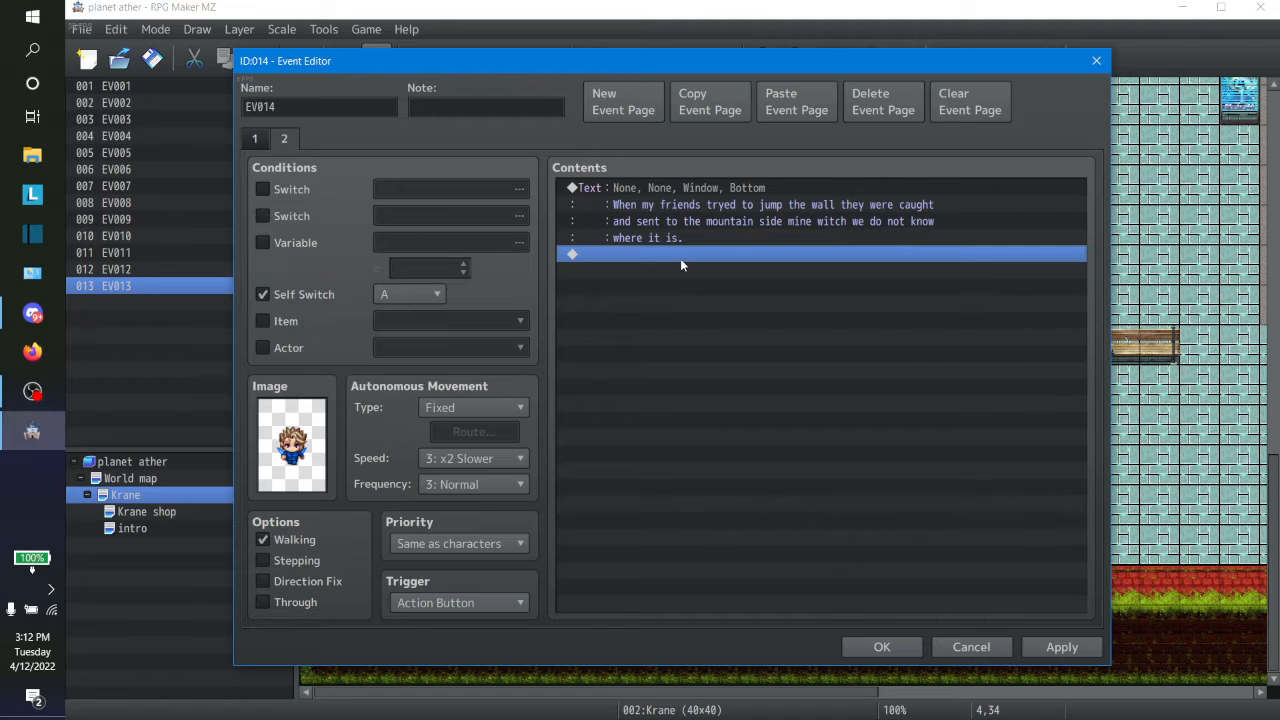
pyautogui.doubleClick(680, 258)
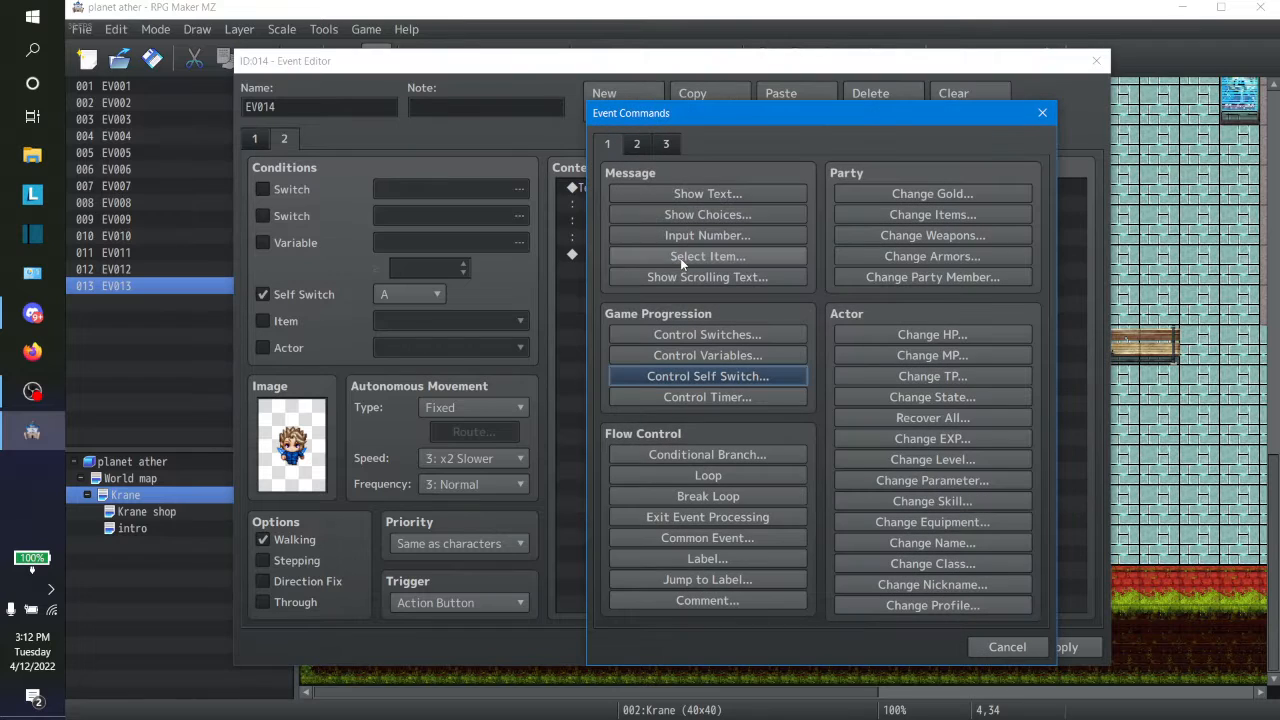
pyautogui.click(703, 376)
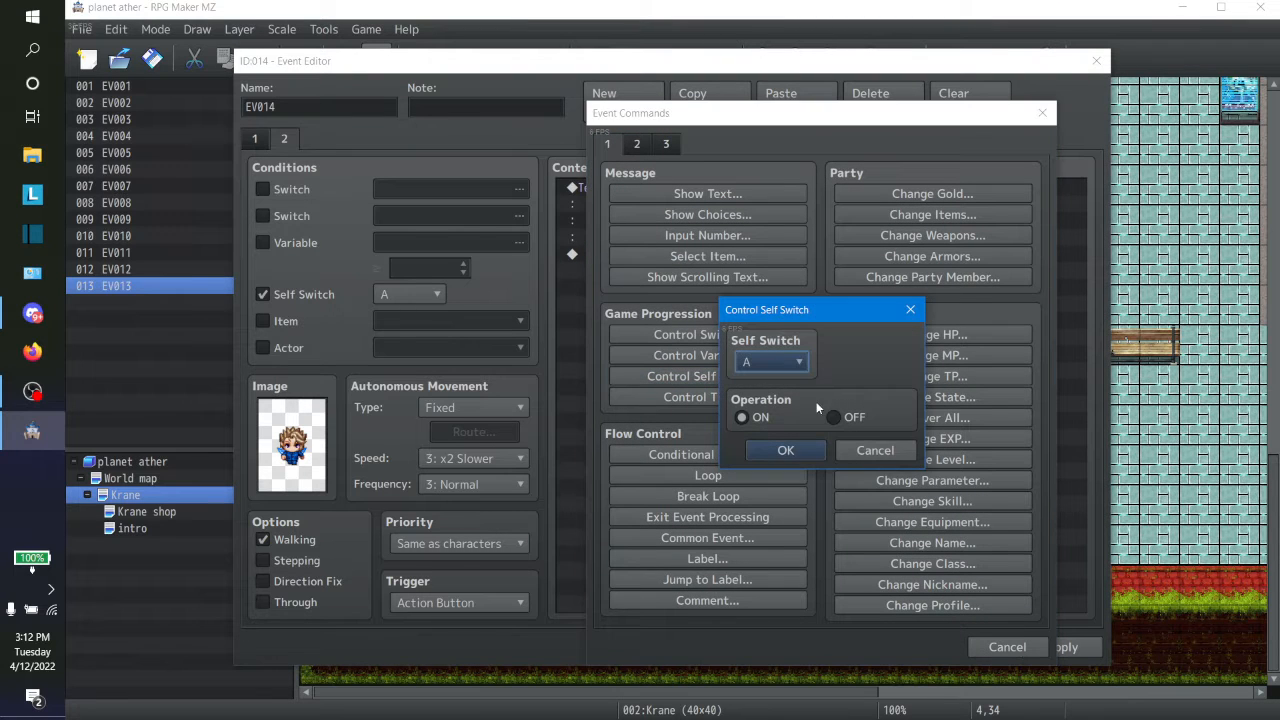
pyautogui.click(758, 362)
pyautogui.click(754, 406)
pyautogui.click(782, 450)
# Add another Control Self Switch command below it that turns self switch A off
pyautogui.doubleClick(700, 271)
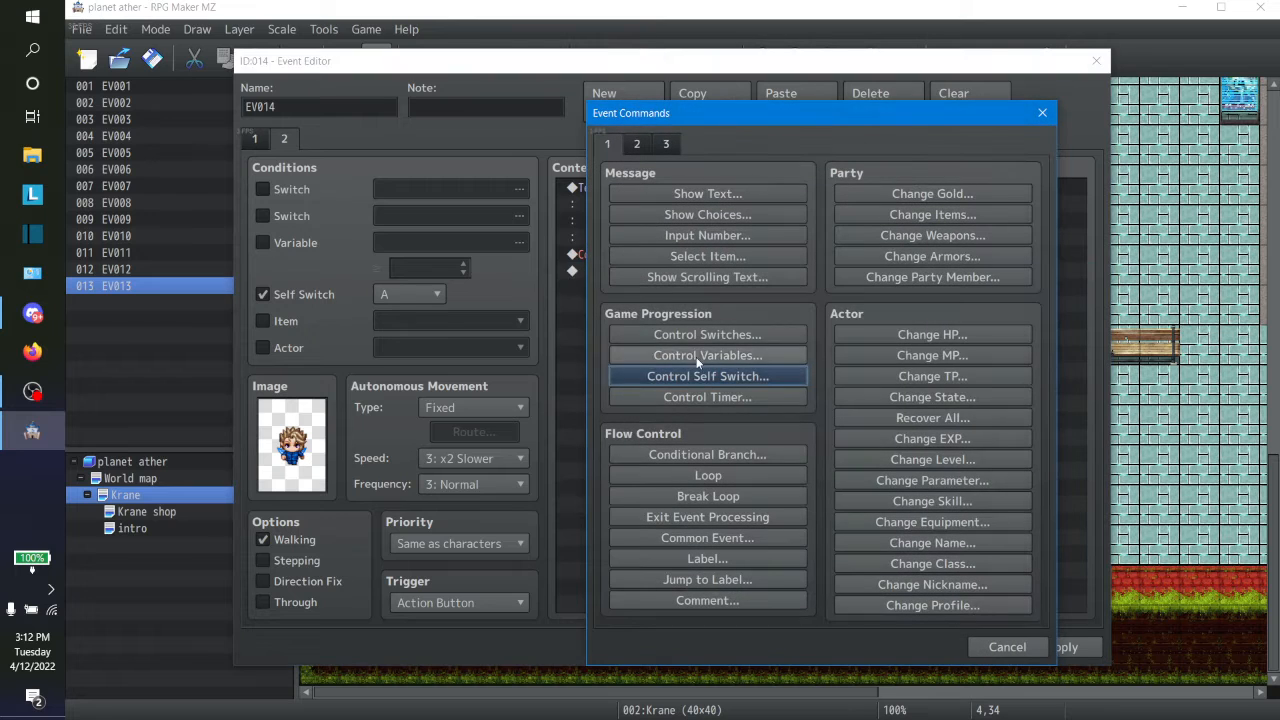
pyautogui.click(699, 378)
pyautogui.click(838, 418)
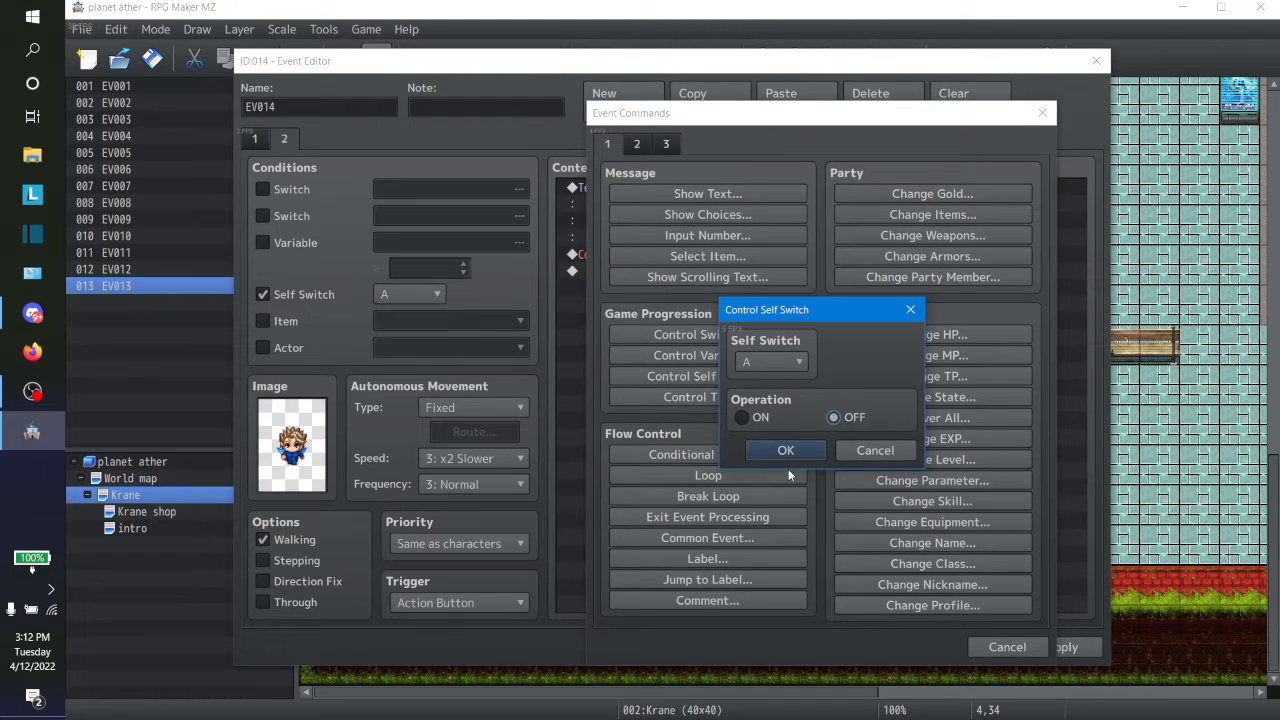
pyautogui.click(788, 453)
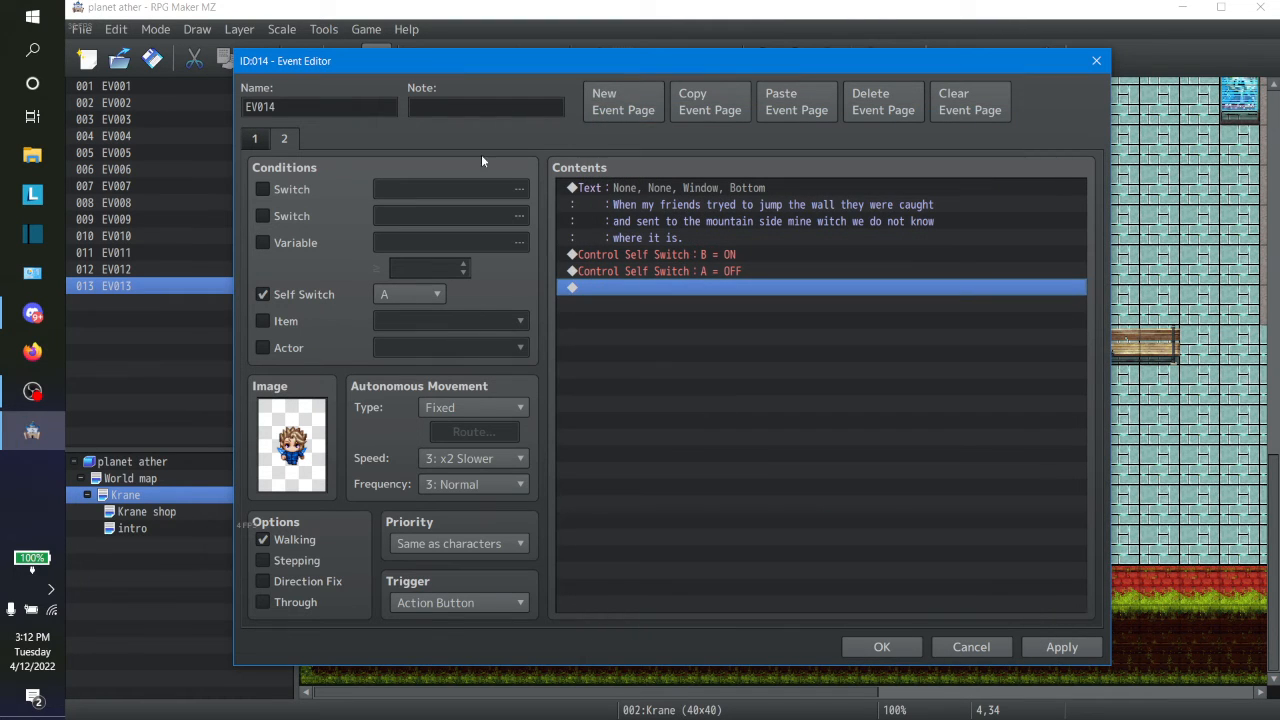
# Duplicate page 2 as page 3 and delete all of the new page's commands
pyautogui.click(692, 104)
pyautogui.click(785, 104)
pyautogui.click(655, 190)
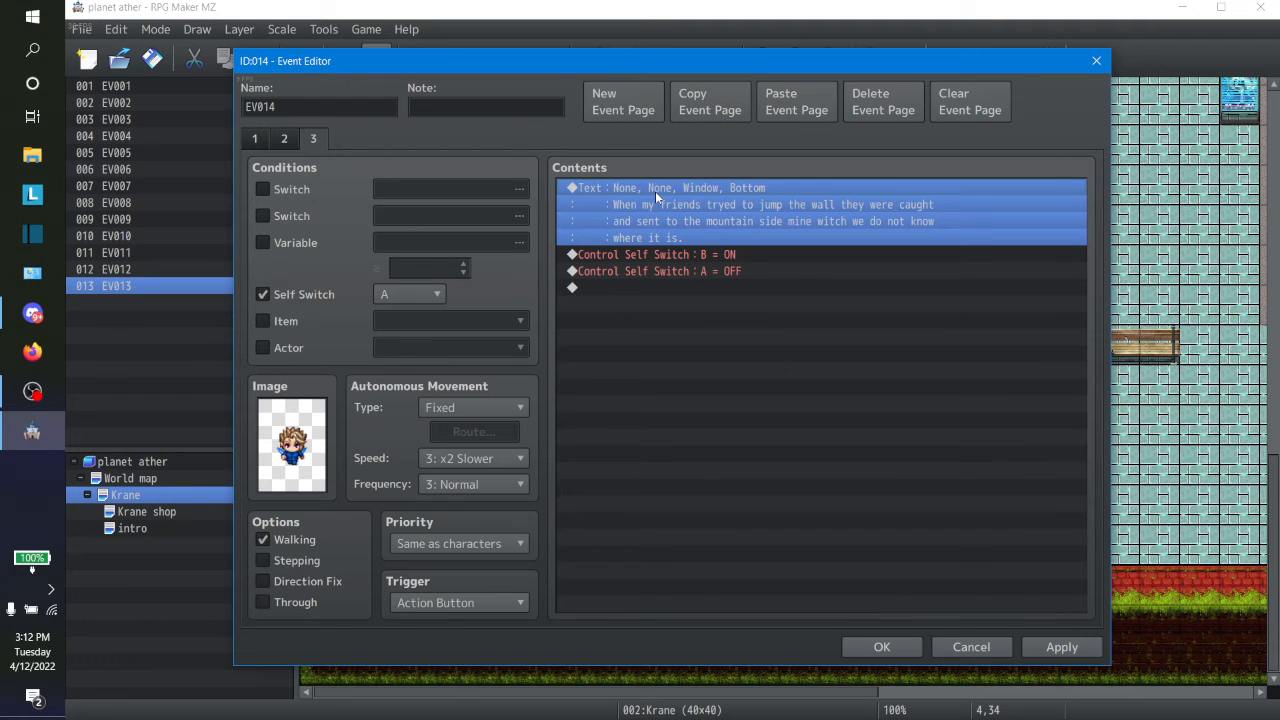
pyautogui.press('Delete')
pyautogui.press('Delete')
pyautogui.press('Delete')
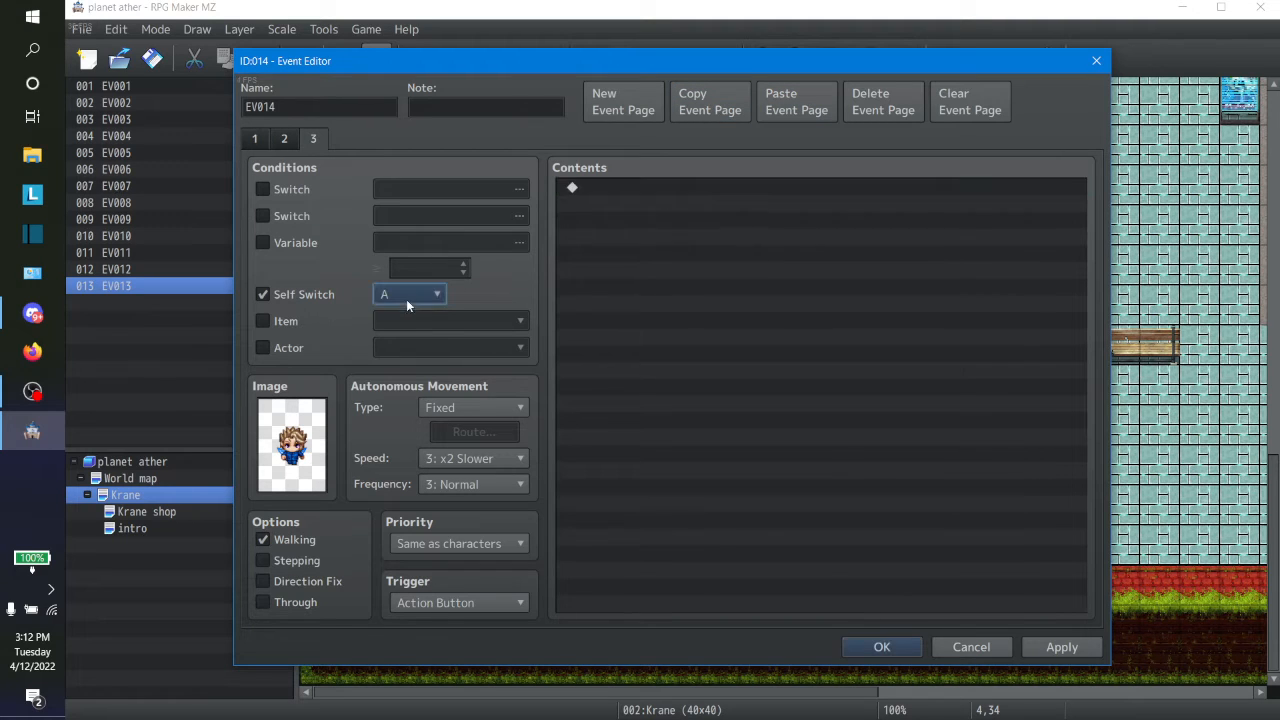
# Set page 3's self switch condition to B, apply the change and close the event after checking page 1
pyautogui.click(406, 301)
pyautogui.click(398, 326)
pyautogui.click(1058, 647)
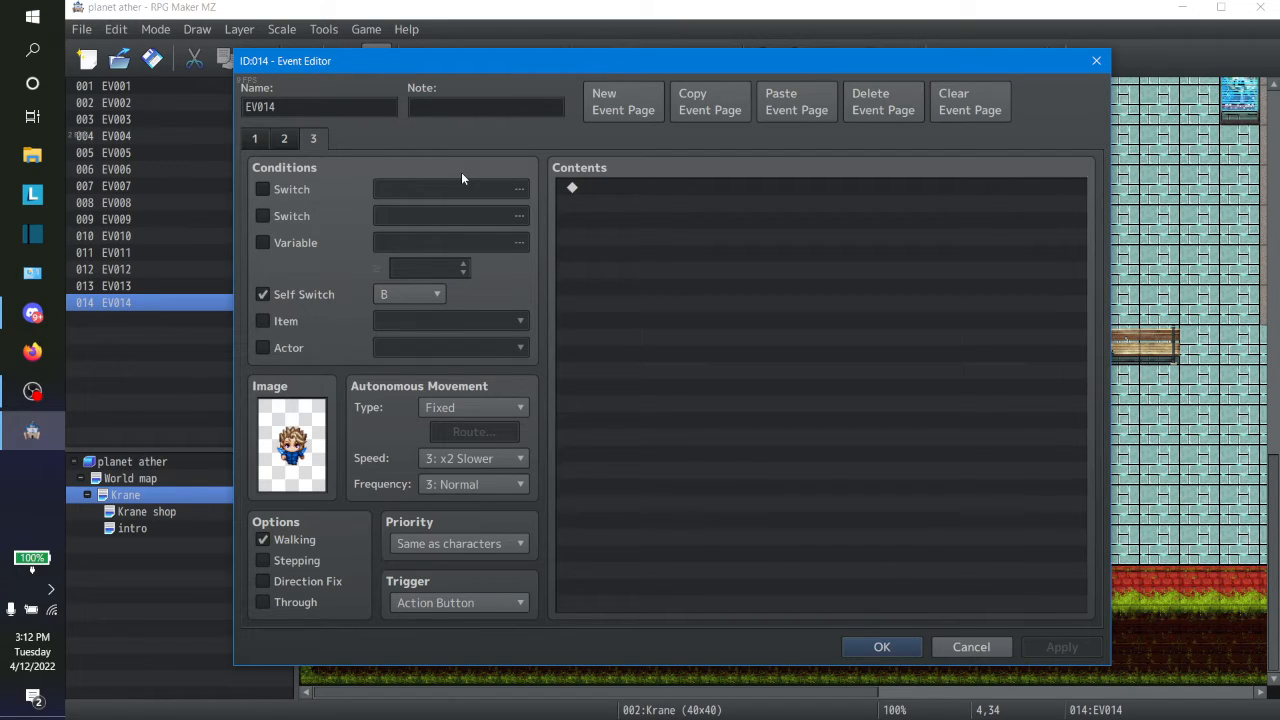
pyautogui.click(247, 138)
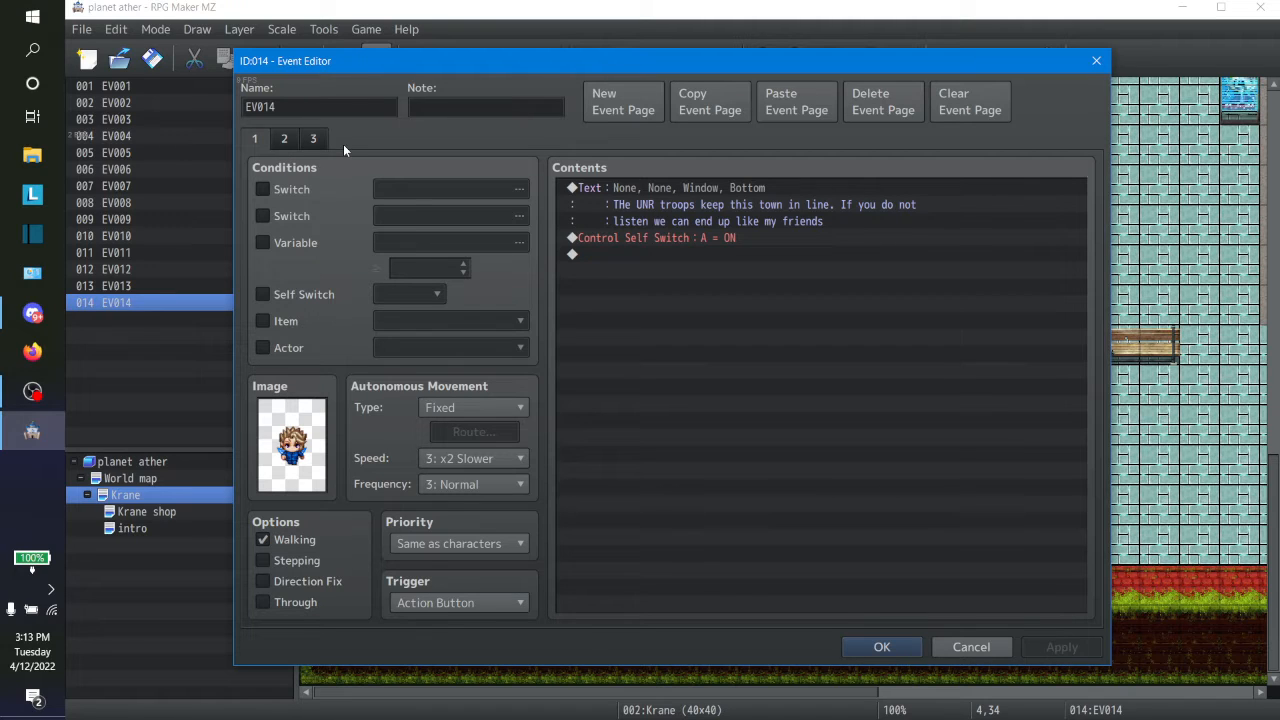
pyautogui.click(868, 647)
# Launch a playtest, saving the changes to the game, and start a new game
pyautogui.click(1087, 58)
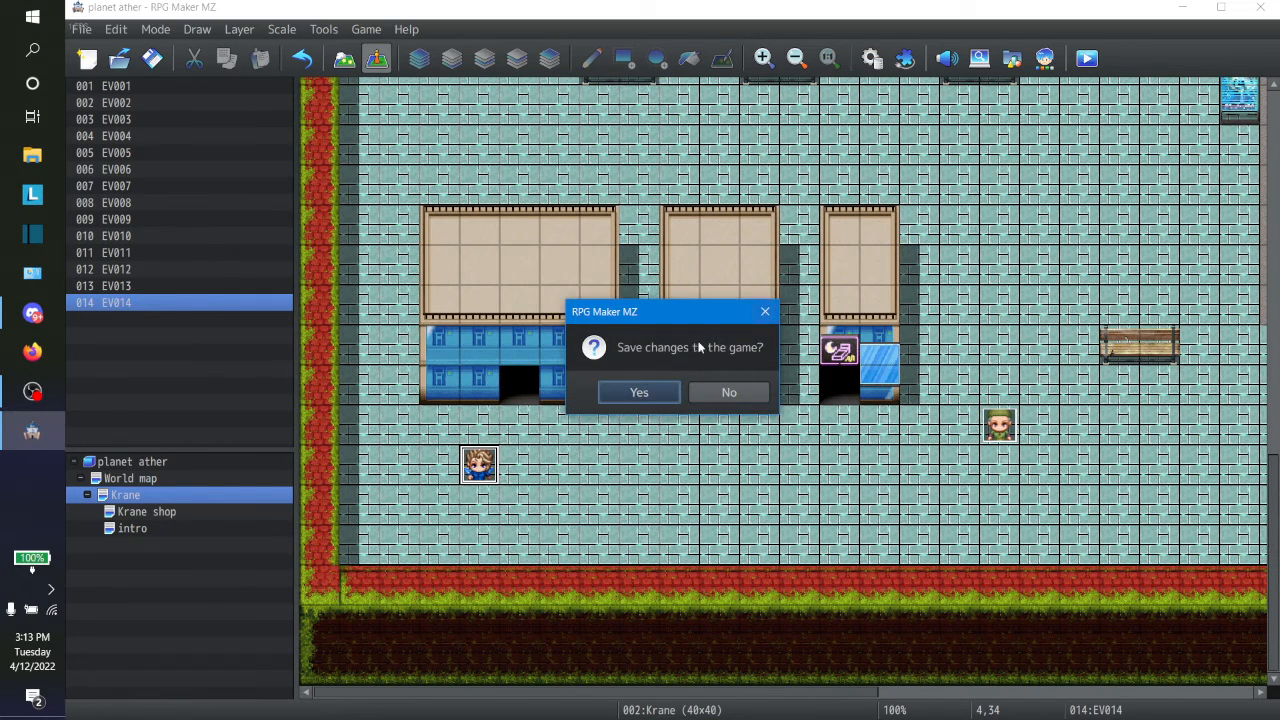
pyautogui.click(639, 392)
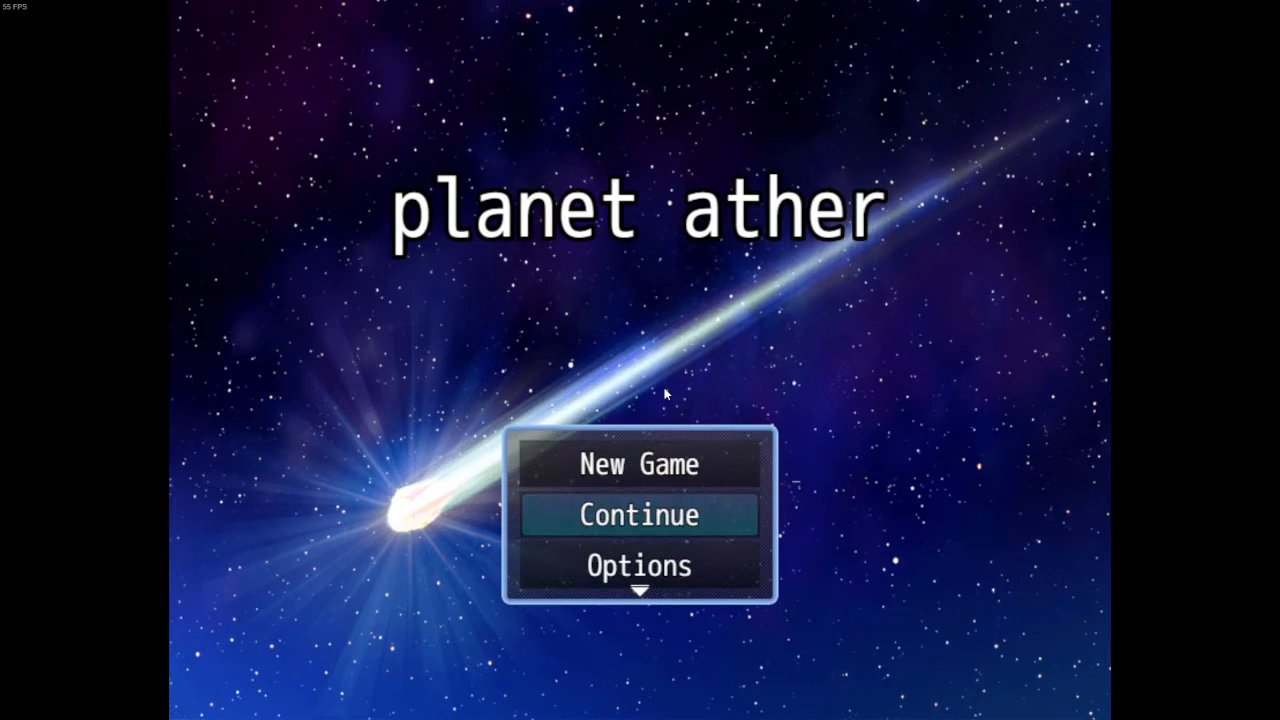
pyautogui.press('Return')
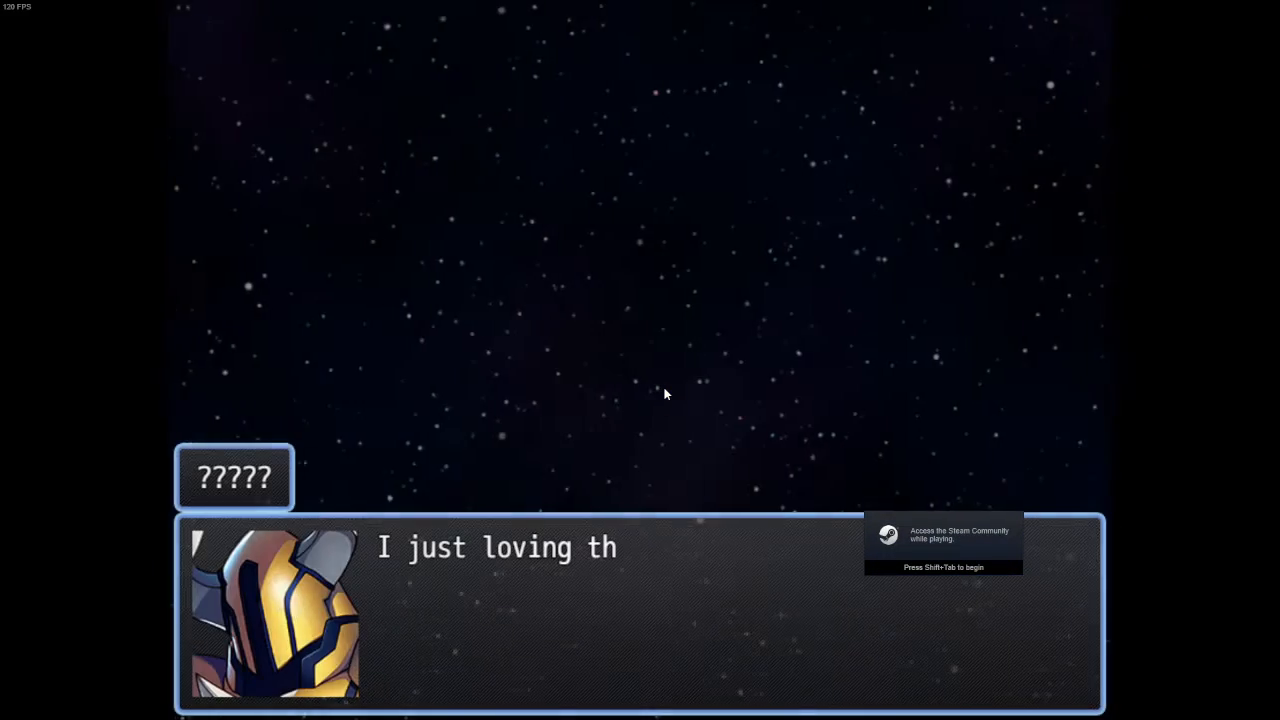
# Skip through the intro dialogue until the party can be controlled in Krane
pyautogui.press('Return')
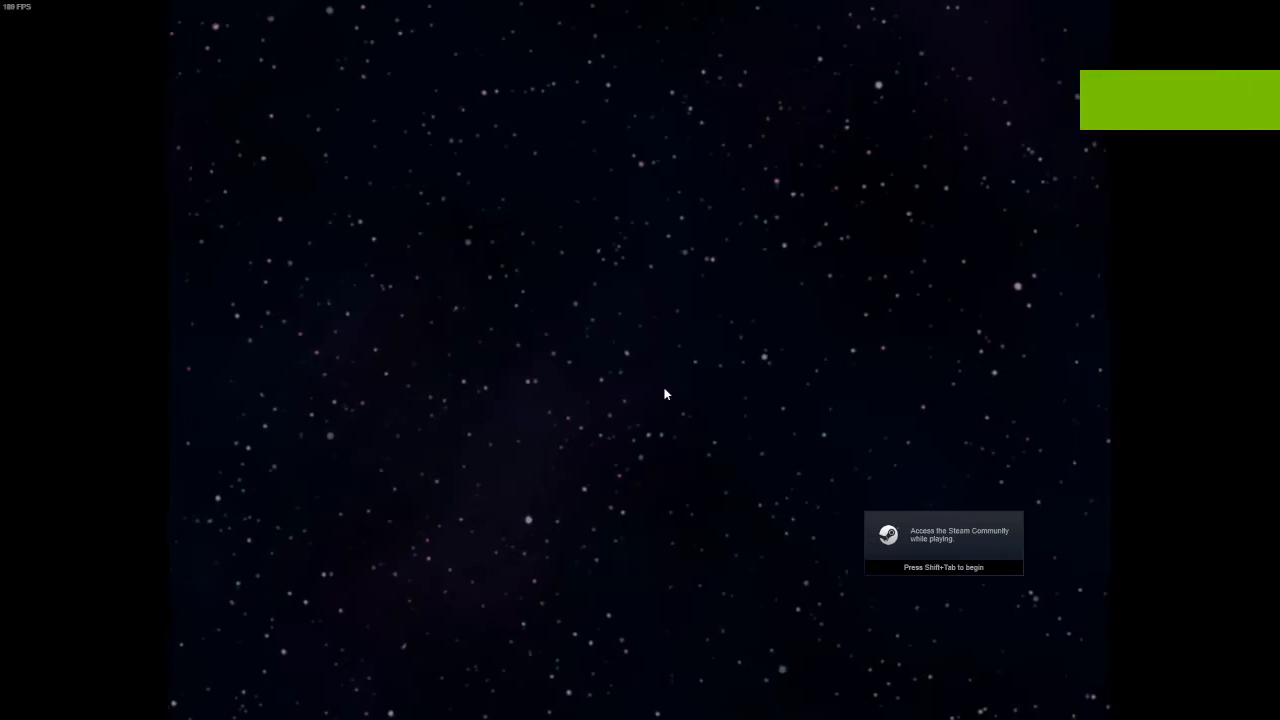
pyautogui.press('Return')
pyautogui.press('Return')
pyautogui.press('Return')
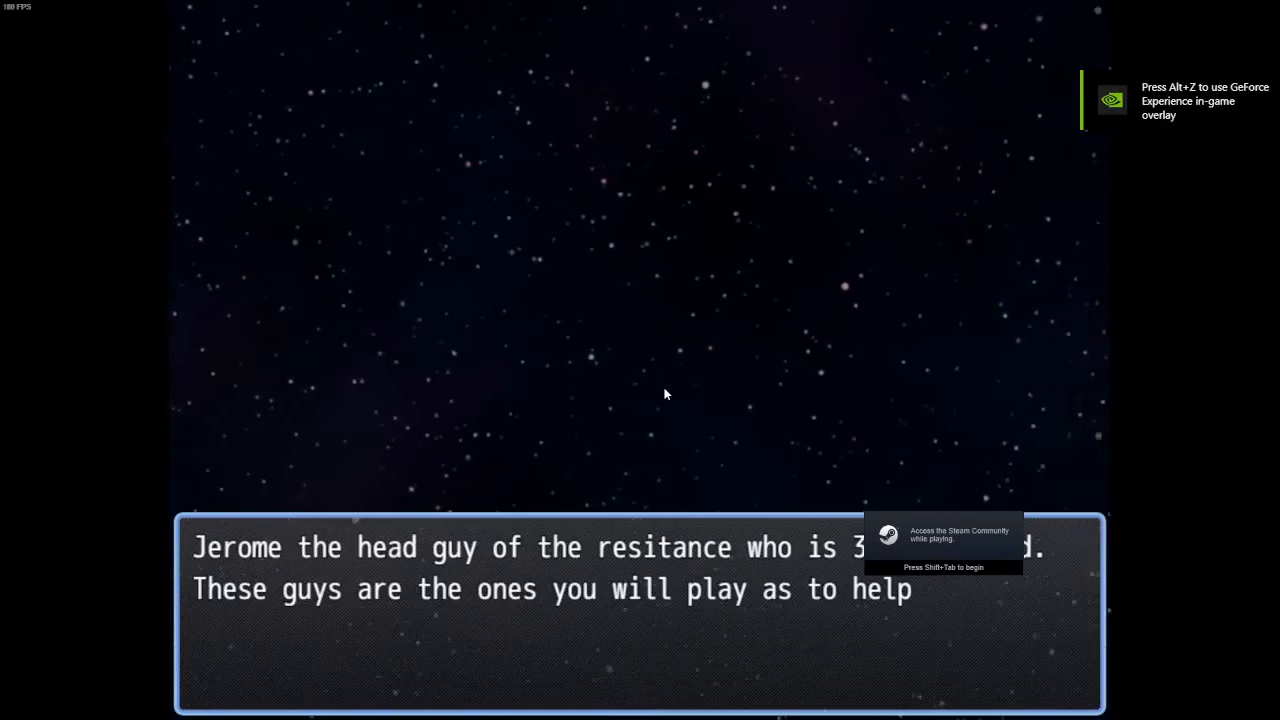
pyautogui.press('Return')
pyautogui.press('Return')
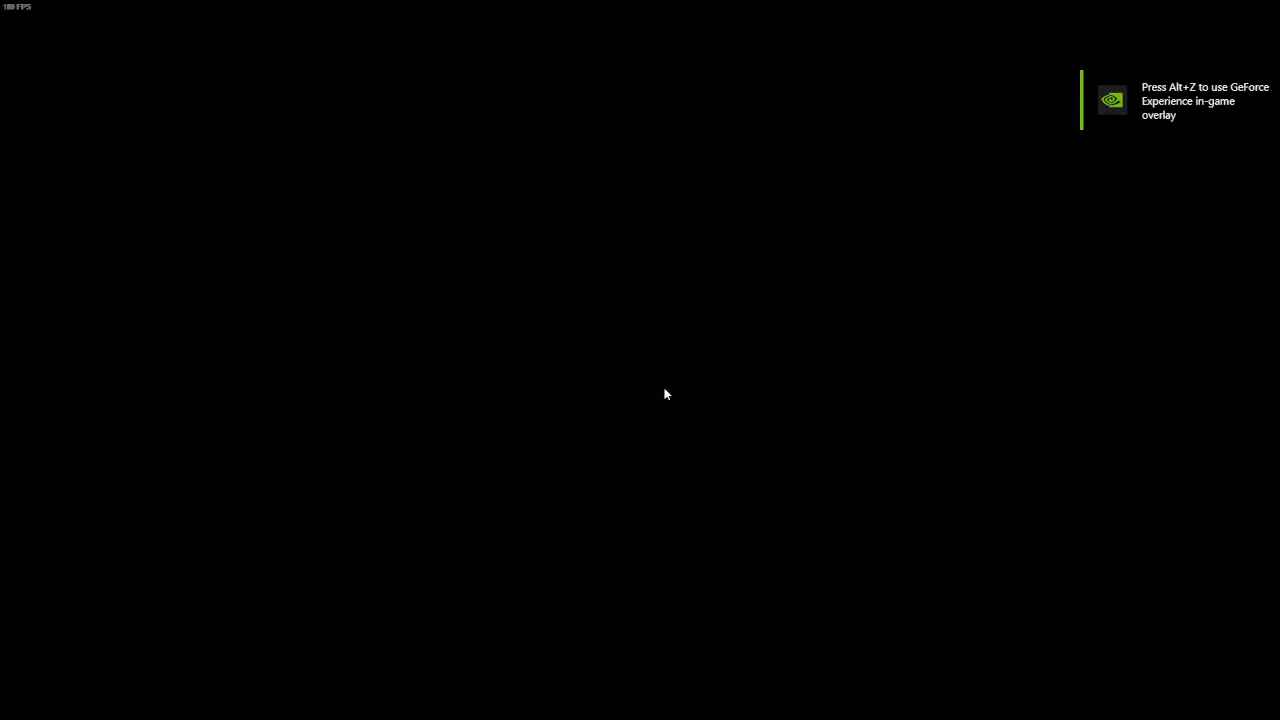
pyautogui.press('Return')
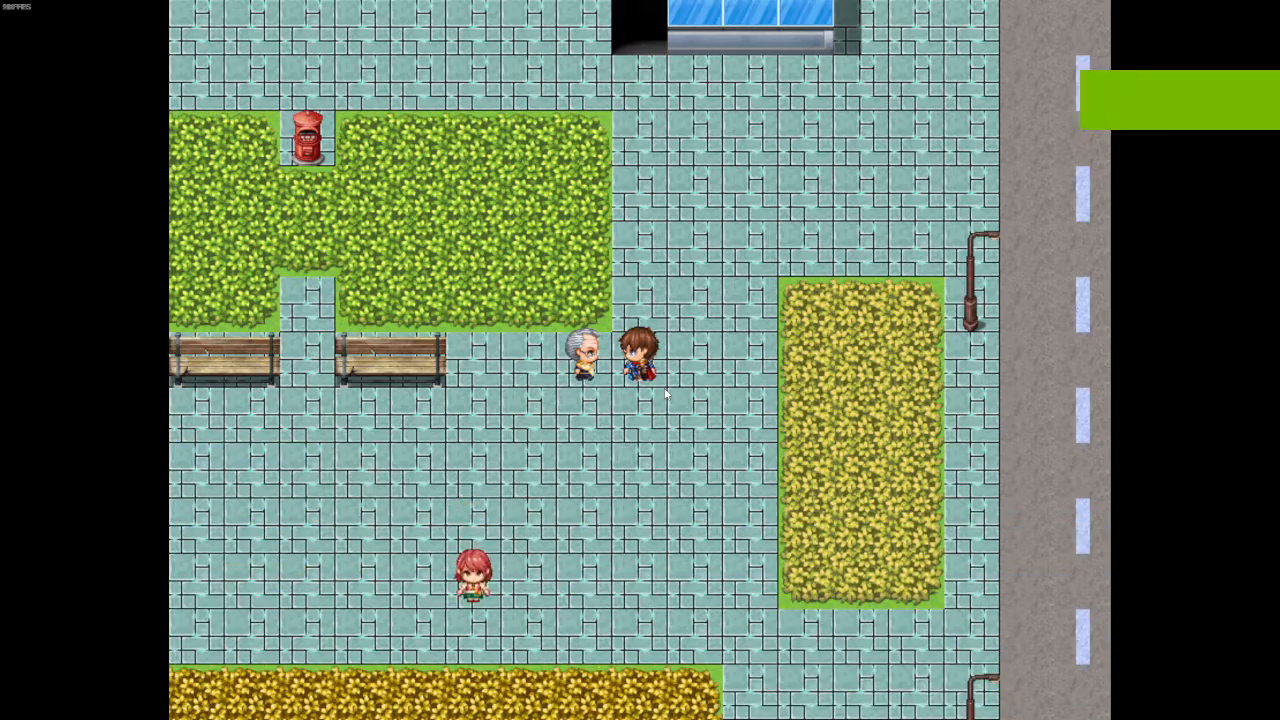
# Walk the party south through Krane and west past the shop toward the blue-clothed NPC near the southwest wall
pyautogui.press('Down')
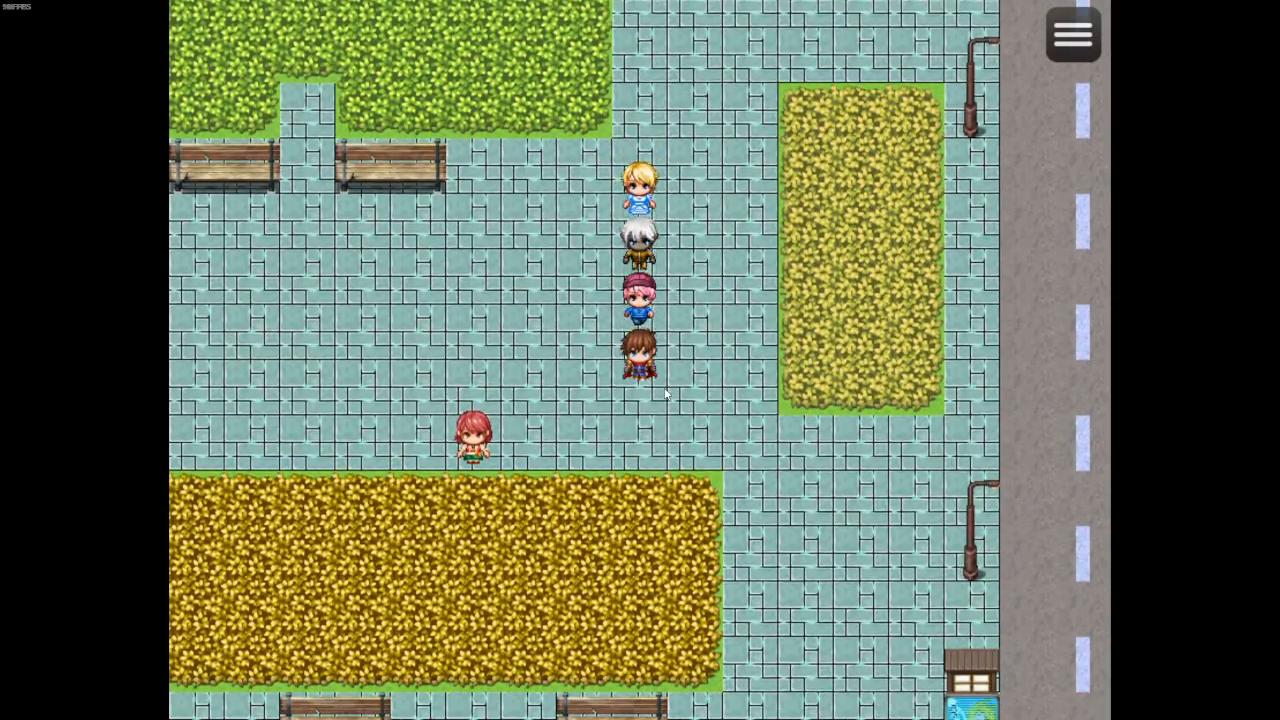
pyautogui.press('Left')
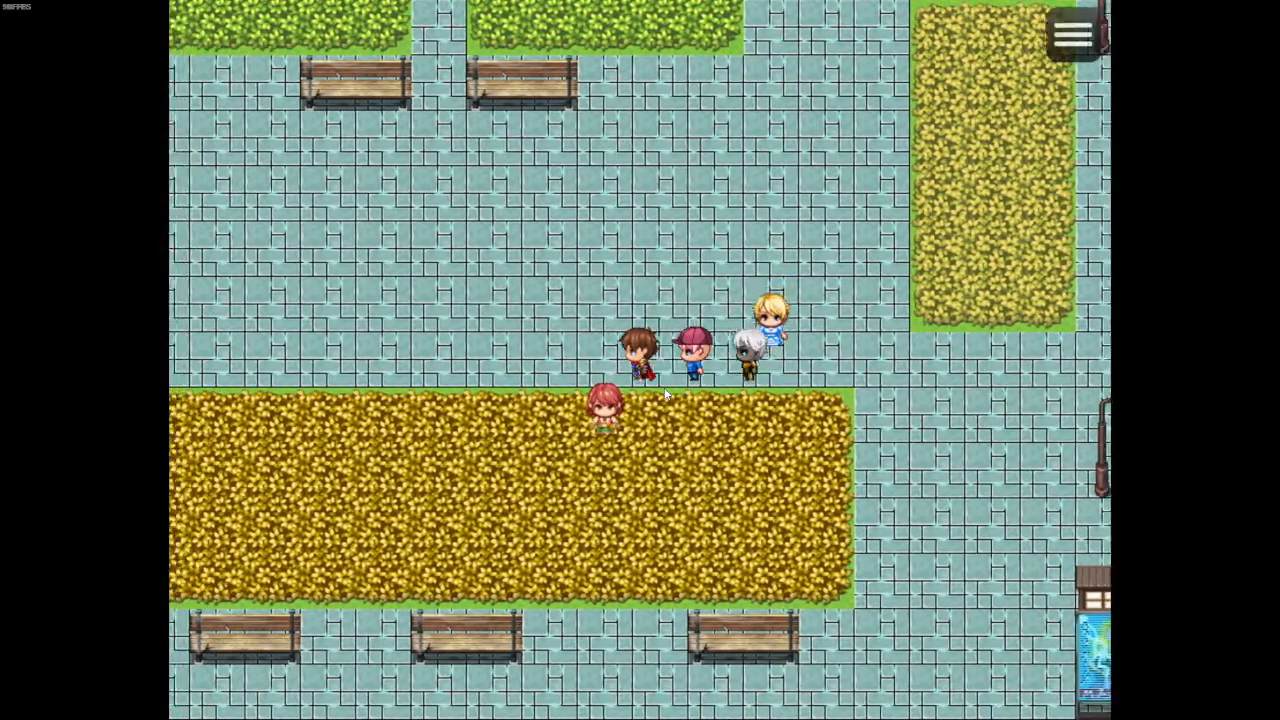
pyautogui.press('Right')
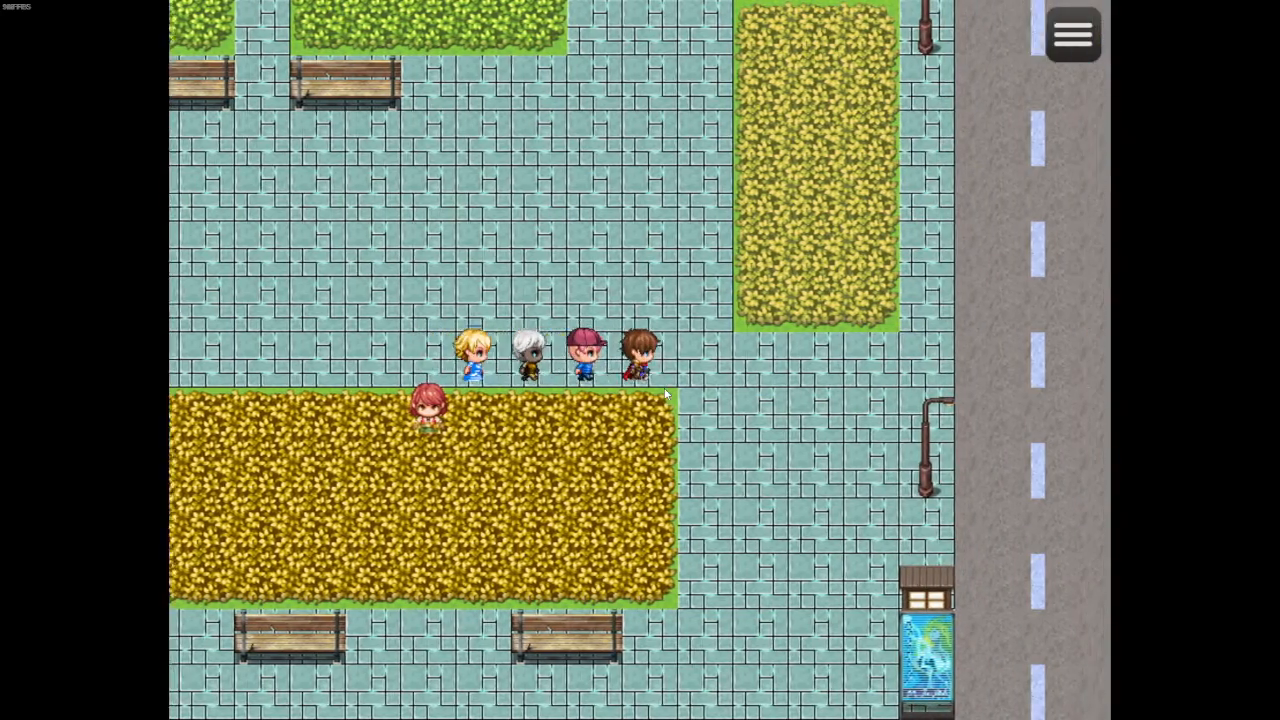
pyautogui.press('Down')
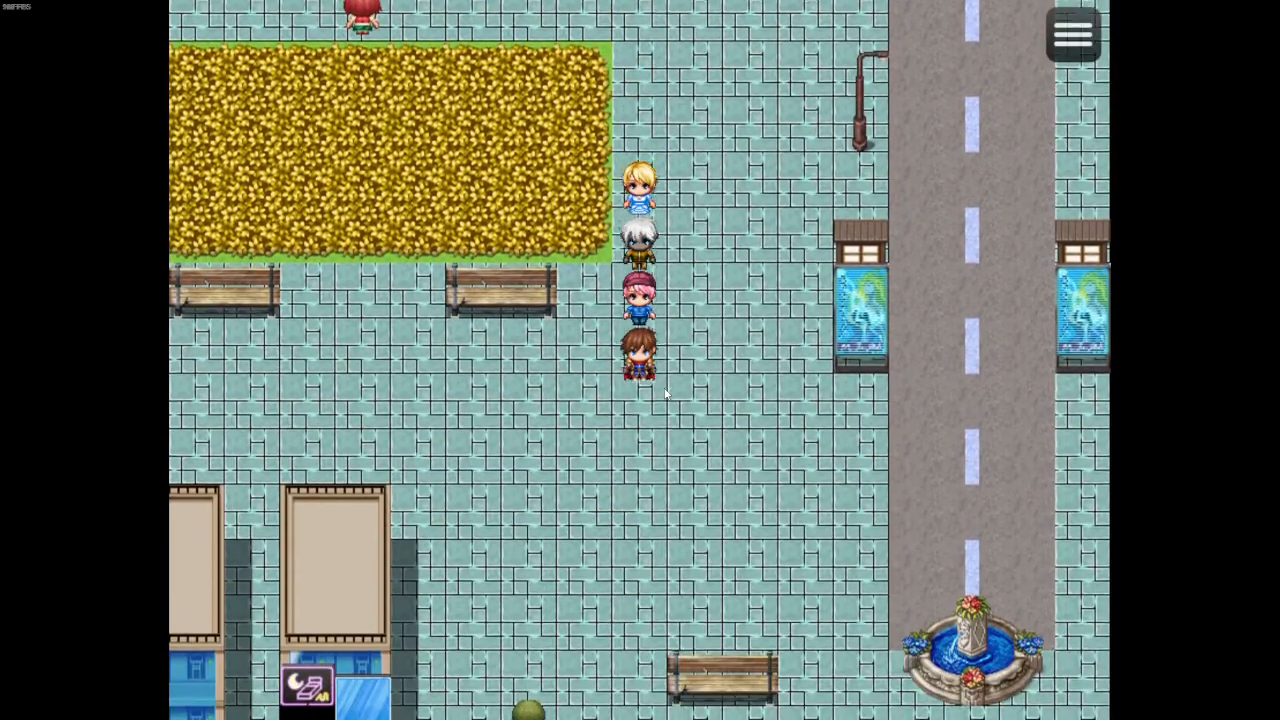
pyautogui.press('Left')
pyautogui.press('Down')
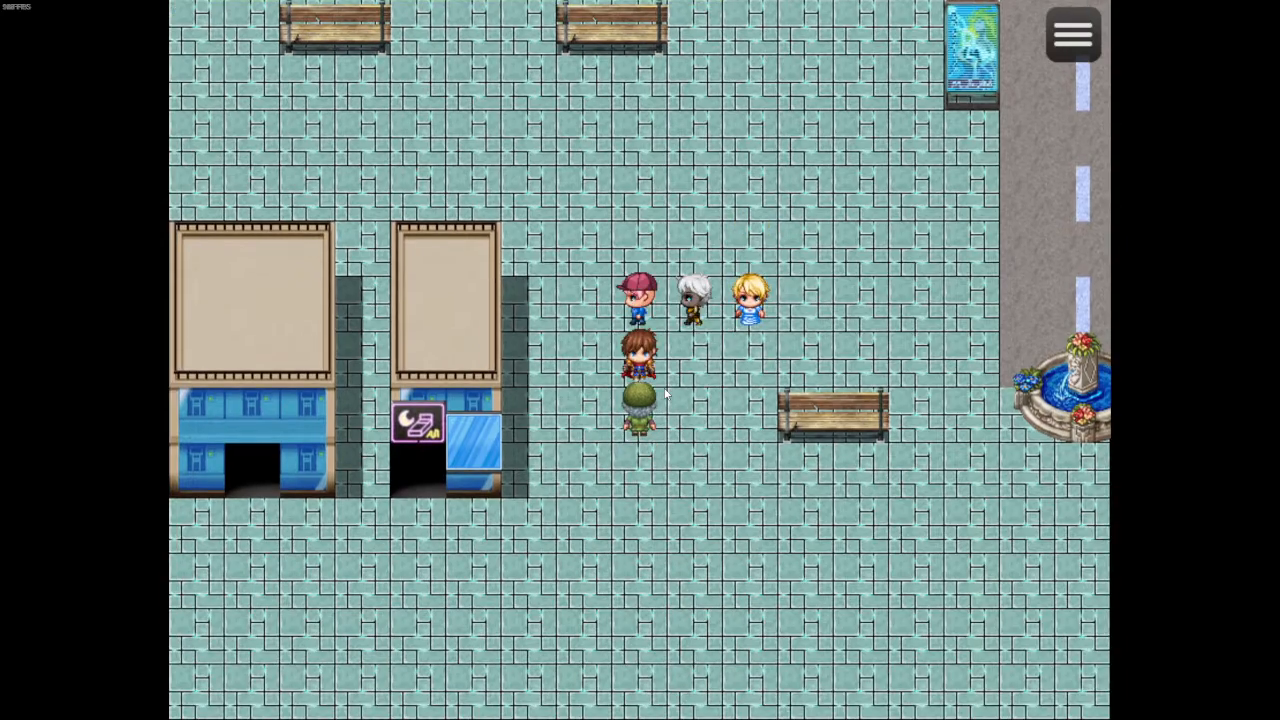
pyautogui.press('Left')
pyautogui.press('Down')
pyautogui.press('Left')
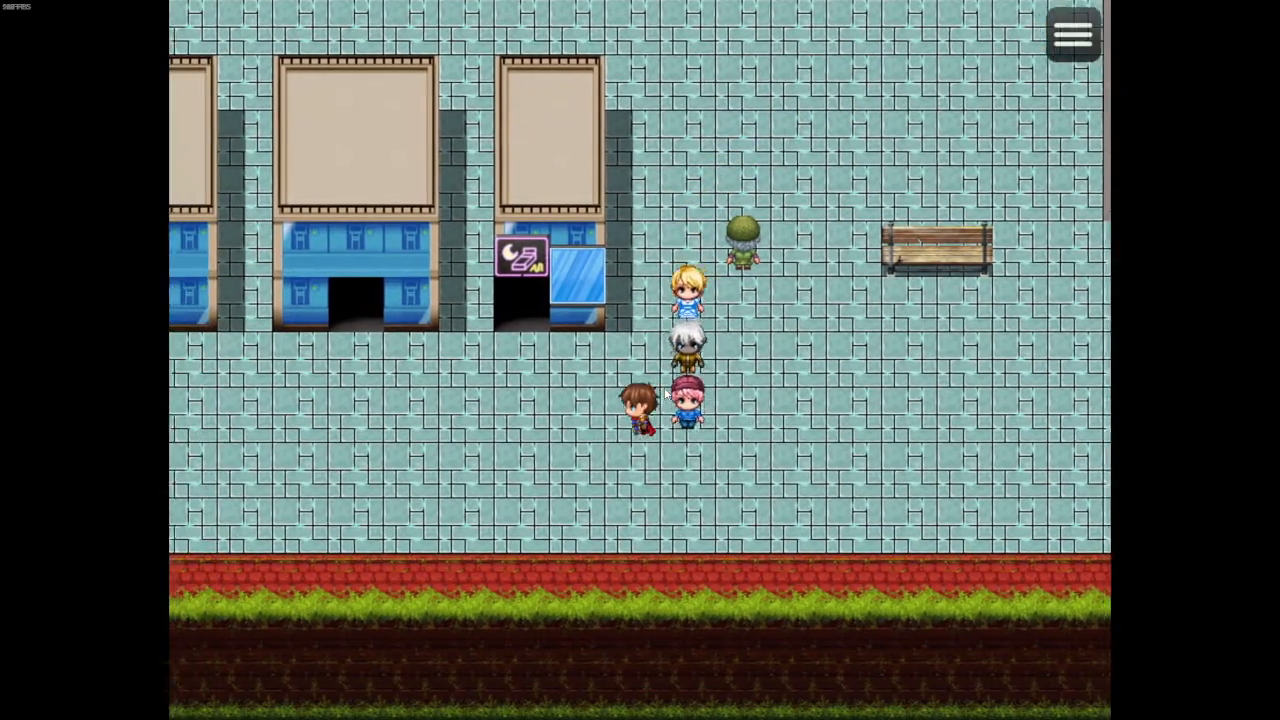
pyautogui.press('Left')
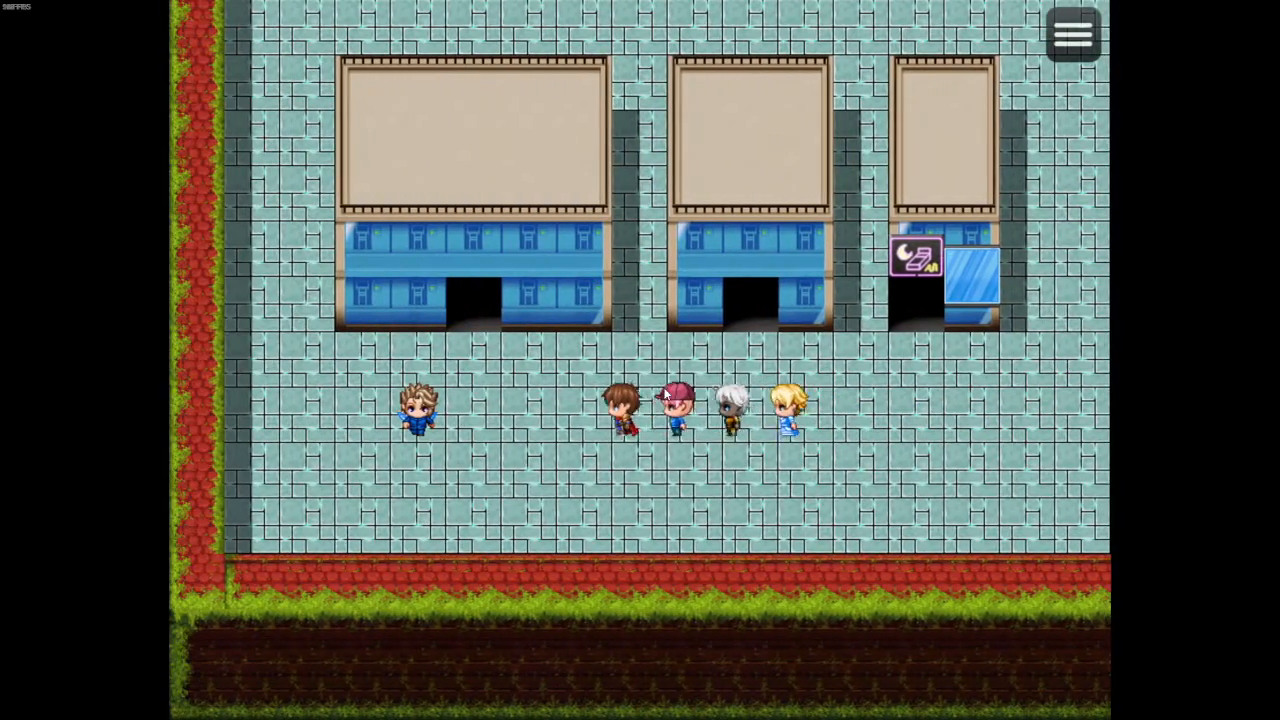
# Talk to the blue-clothed NPC repeatedly to test both of his dialogue pages
pyautogui.press('Left')
pyautogui.press('Return')
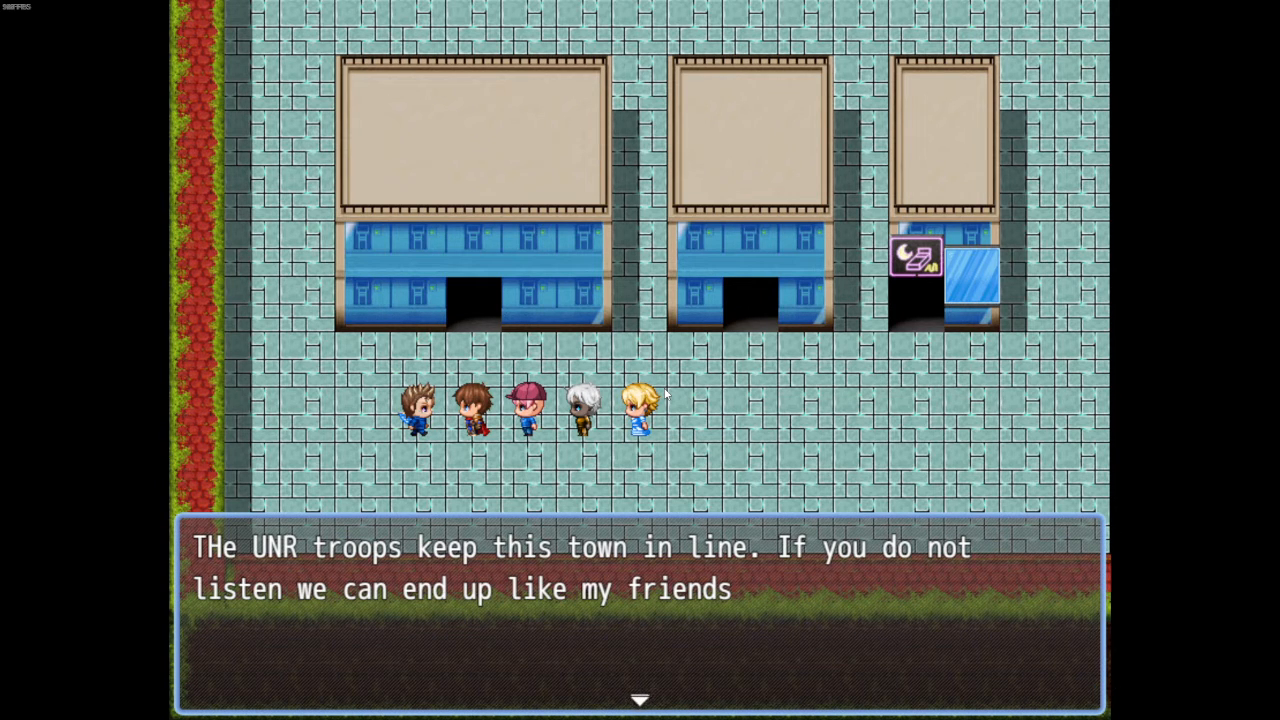
pyautogui.press('Return')
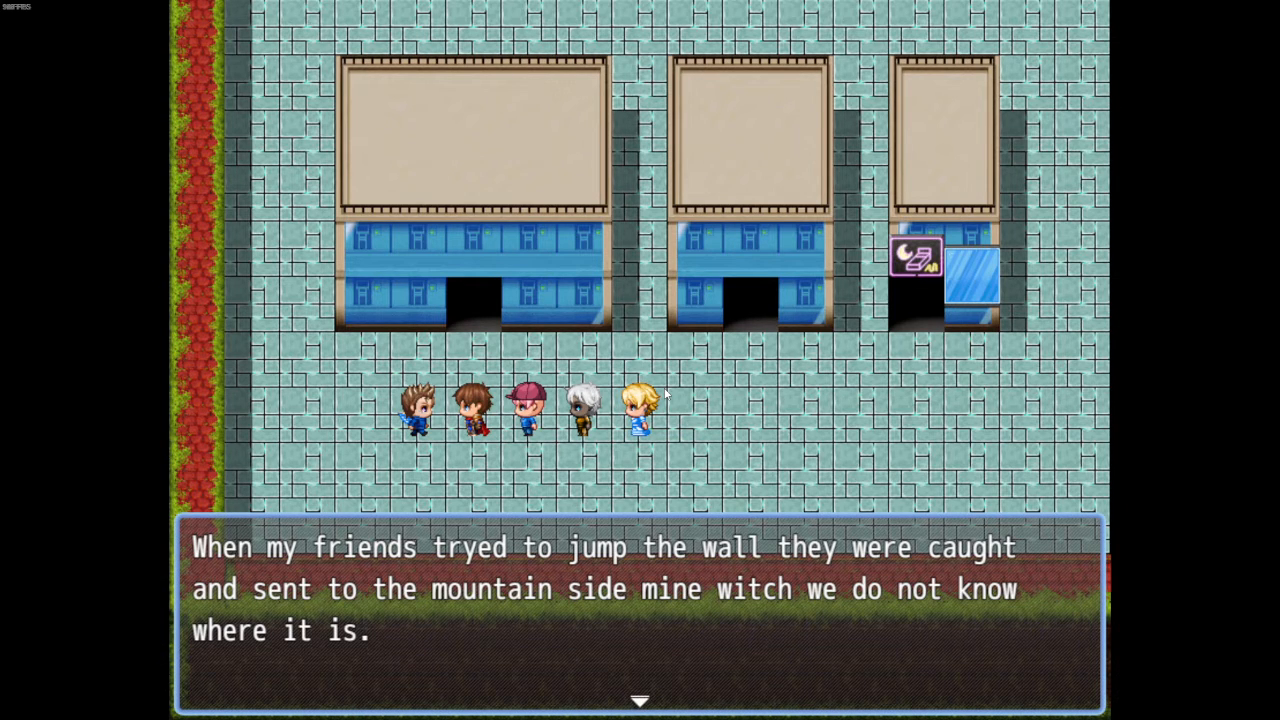
pyautogui.press('Return')
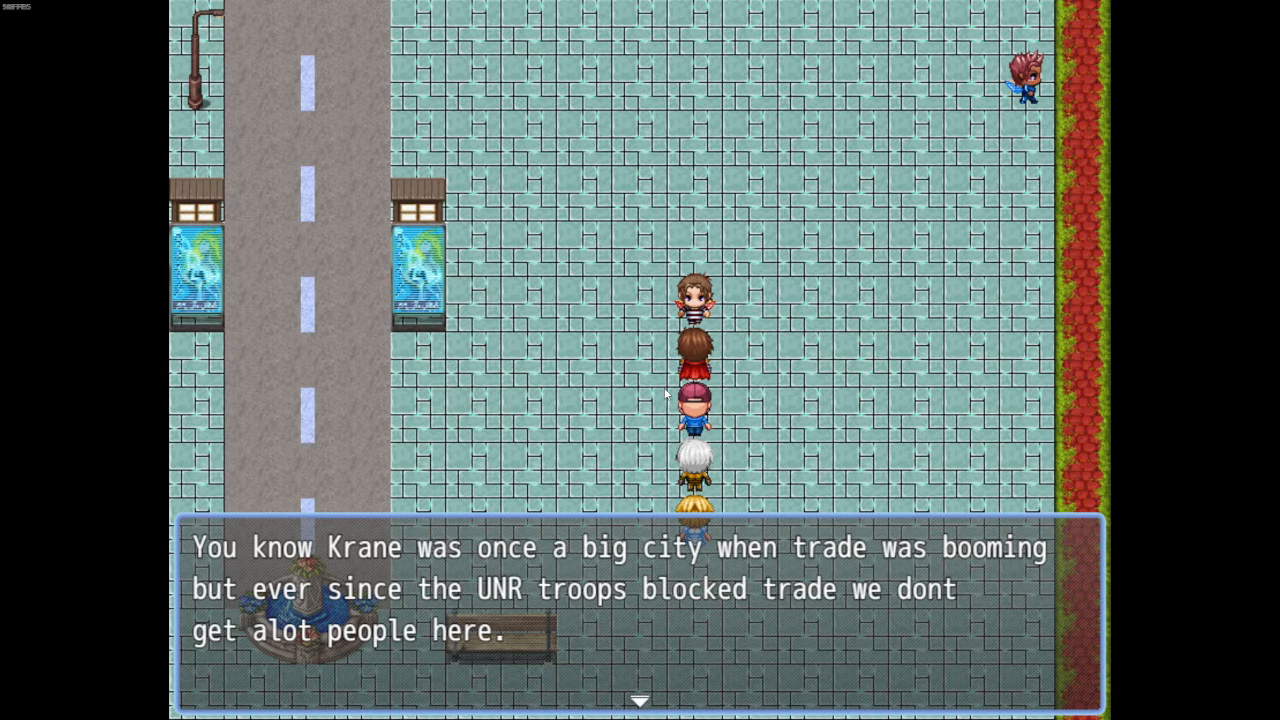
# Test the dialogue of the two NPCs in the open area east of the road
pyautogui.press('Return')
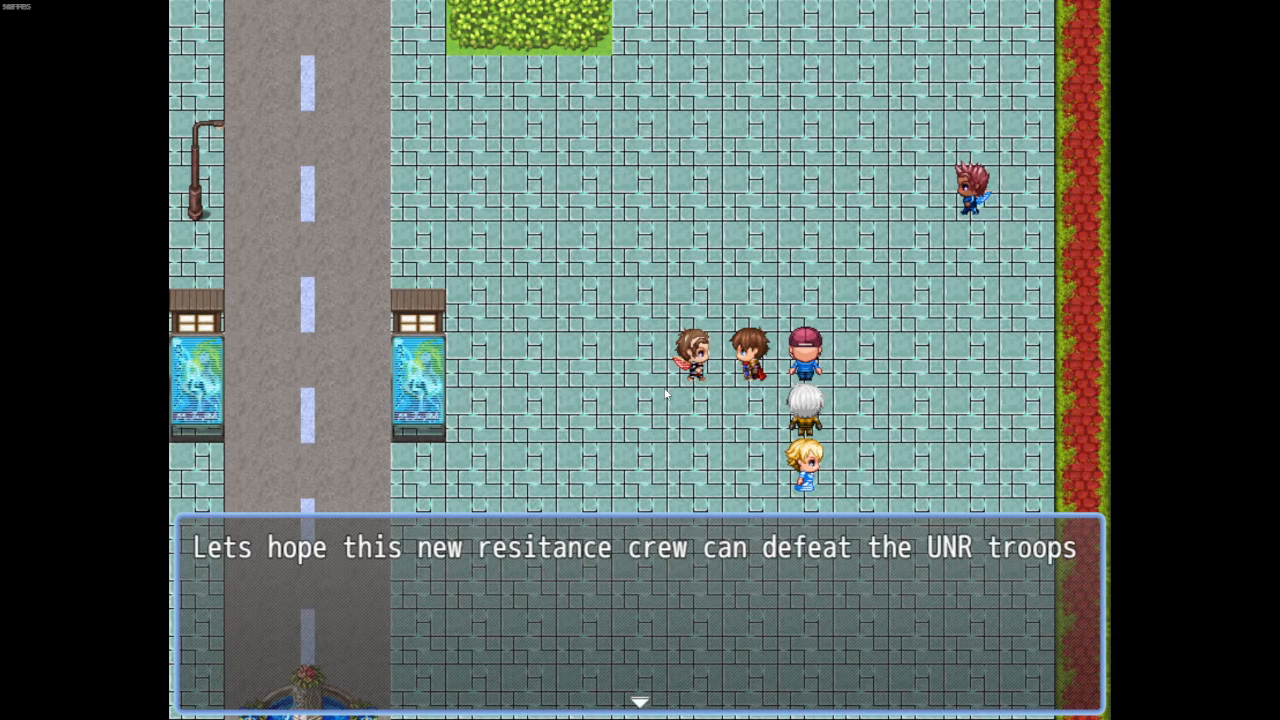
pyautogui.press('Return')
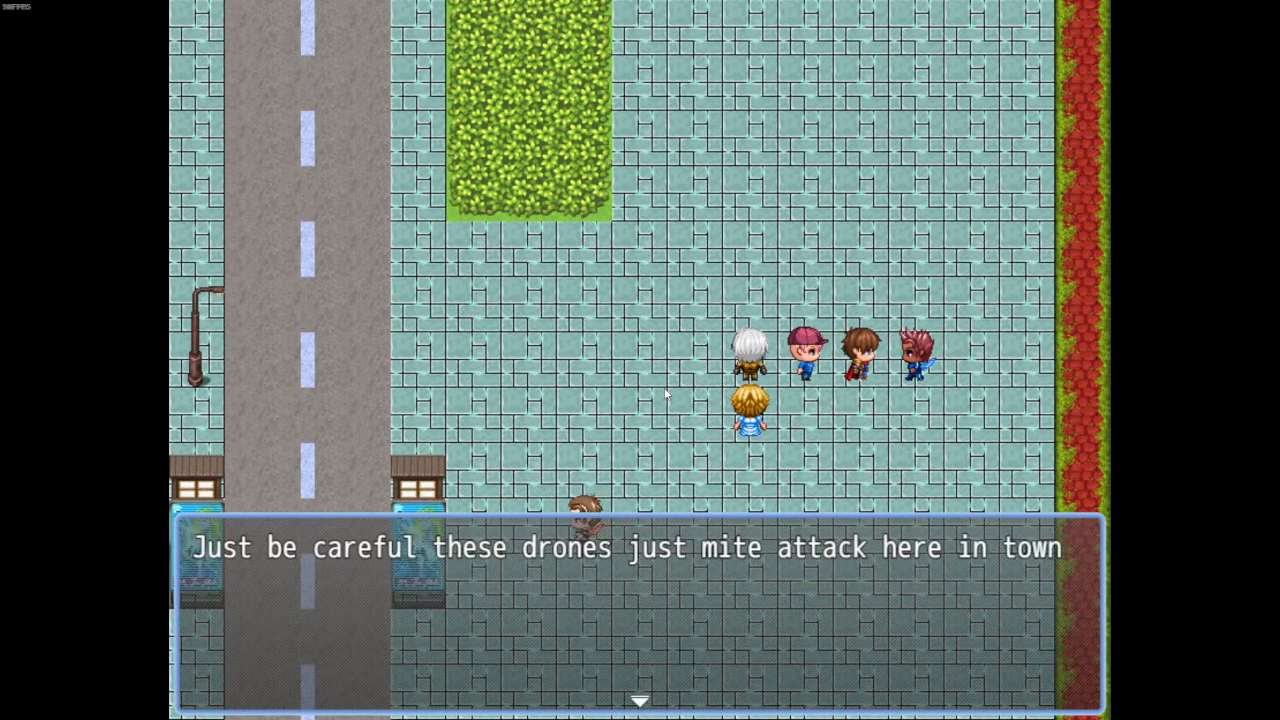
pyautogui.press('Return')
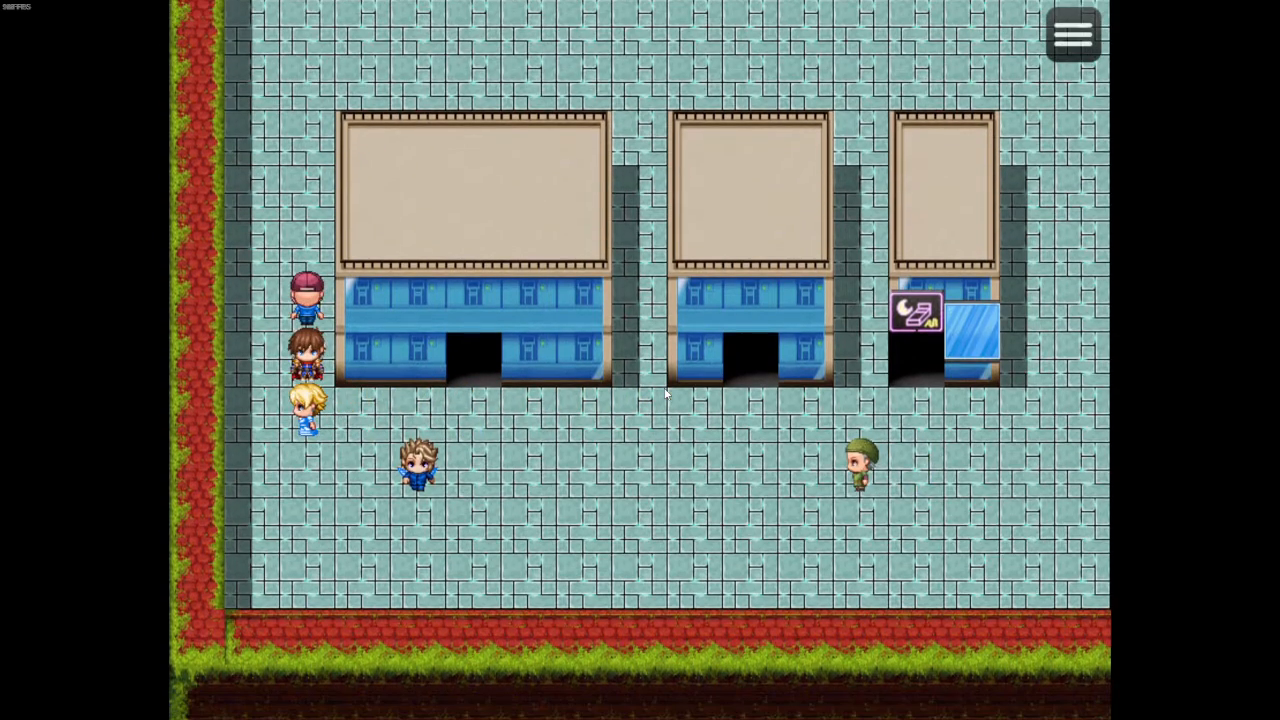
# Quit the playtest through the game's end options and close its window to return to the map editor
pyautogui.press('Escape')
pyautogui.press('Up')
pyautogui.press('Return')
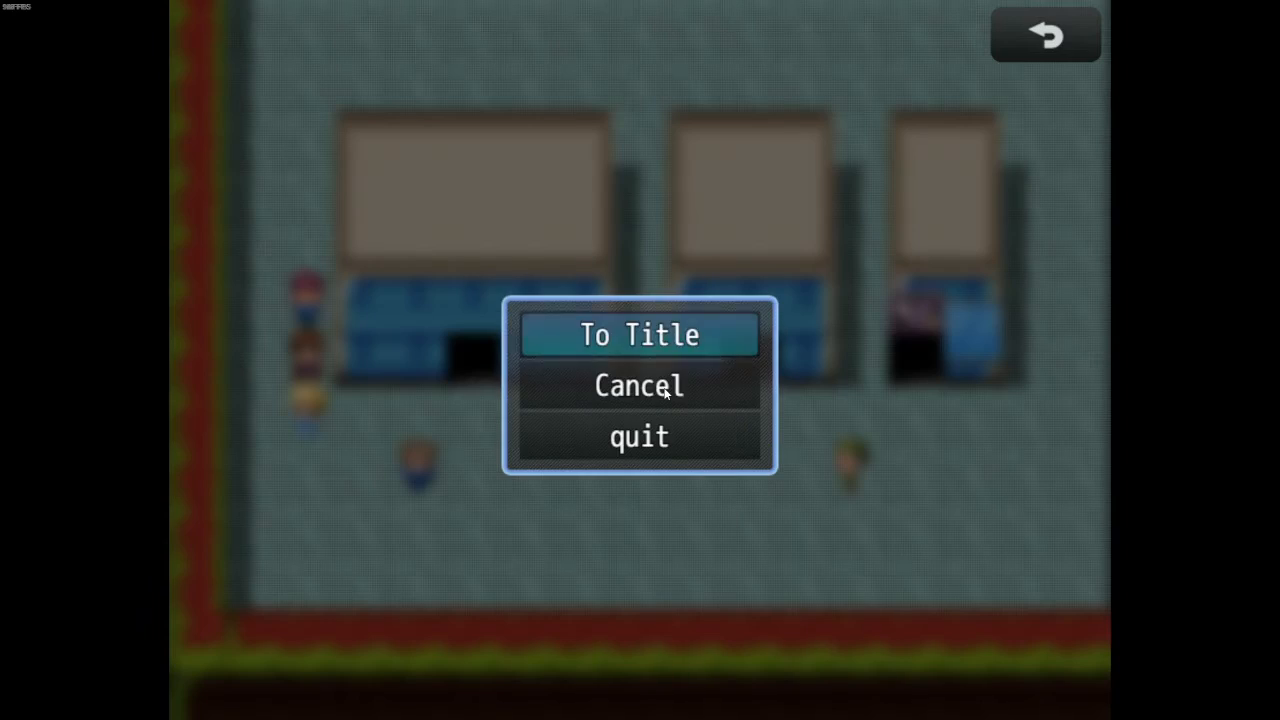
pyautogui.press('Down')
pyautogui.press('Down')
pyautogui.press('Return')
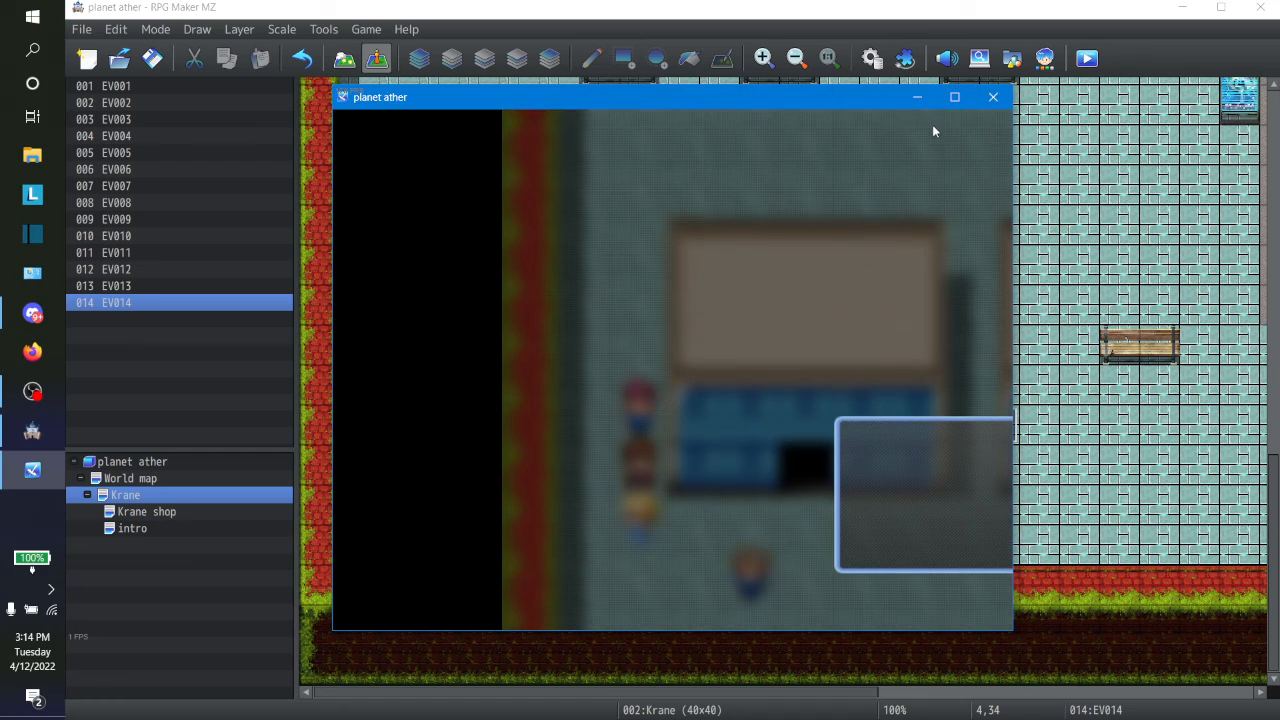
pyautogui.click(990, 99)
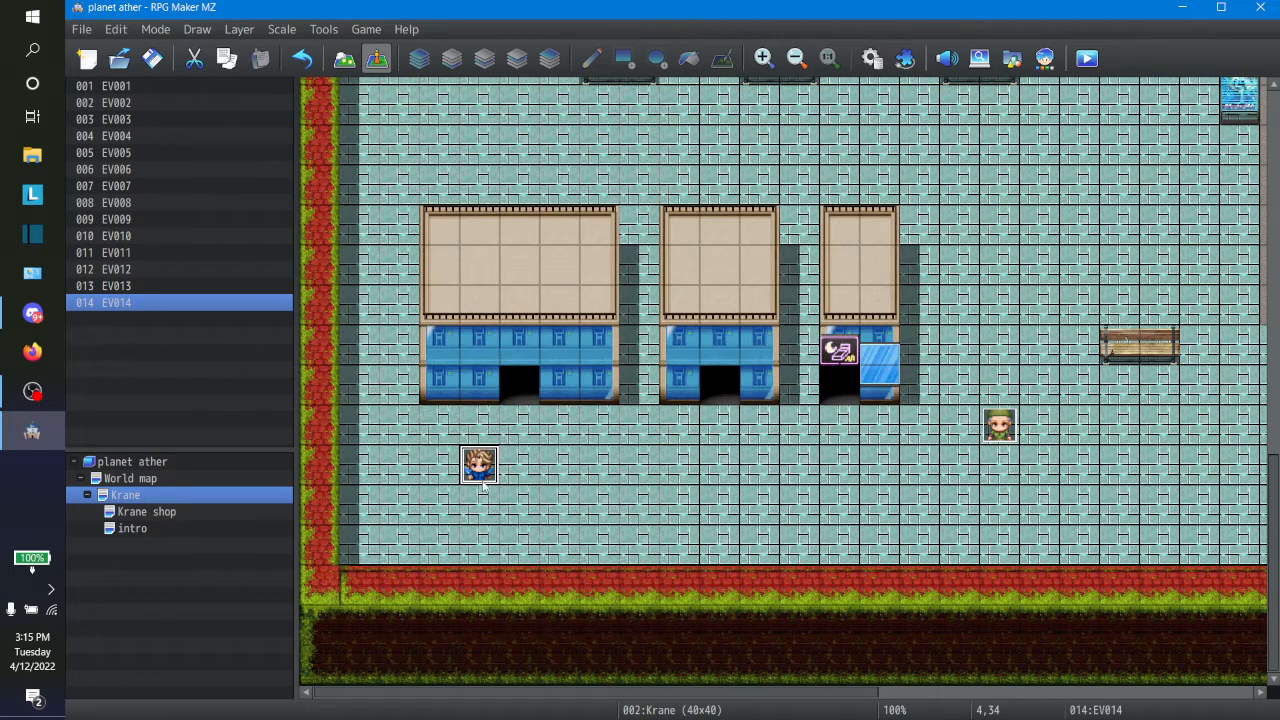
# Set the autonomous movement on page 1 of the blue-clothed NPC's event to Random, apply it and close the event
pyautogui.rightClick(482, 450)
pyautogui.click(537, 462)
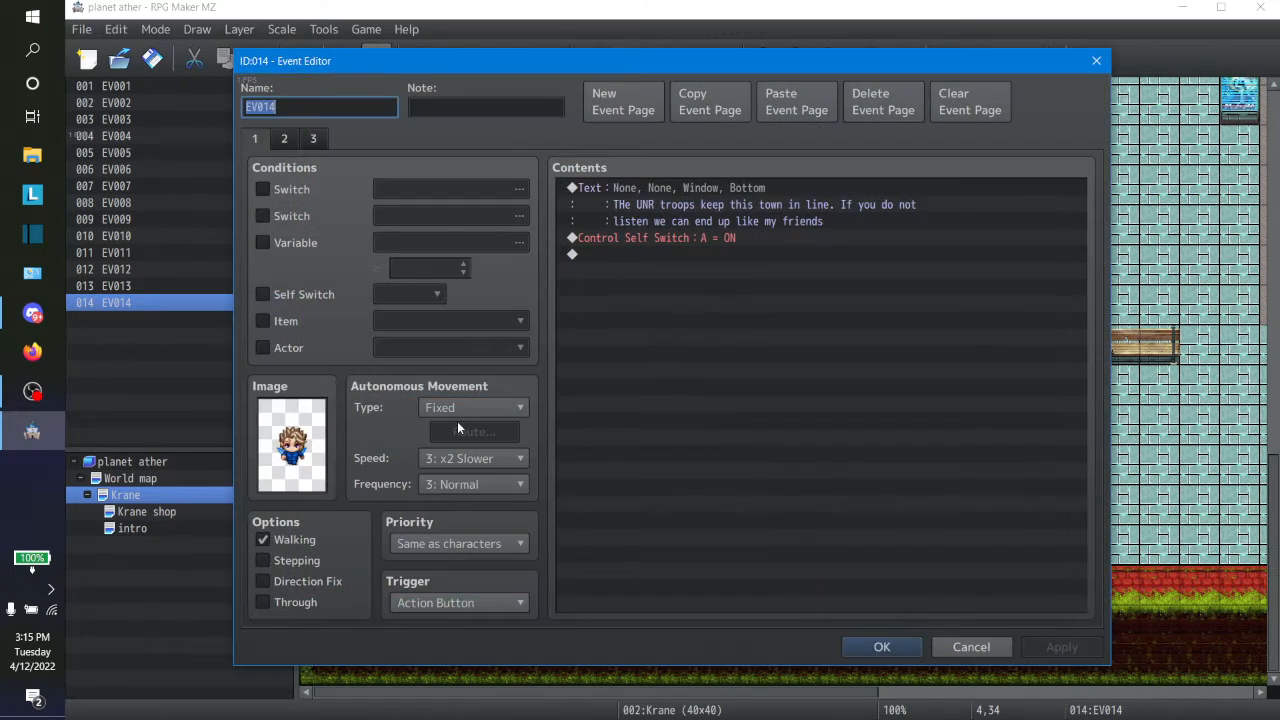
pyautogui.click(470, 407)
pyautogui.click(450, 448)
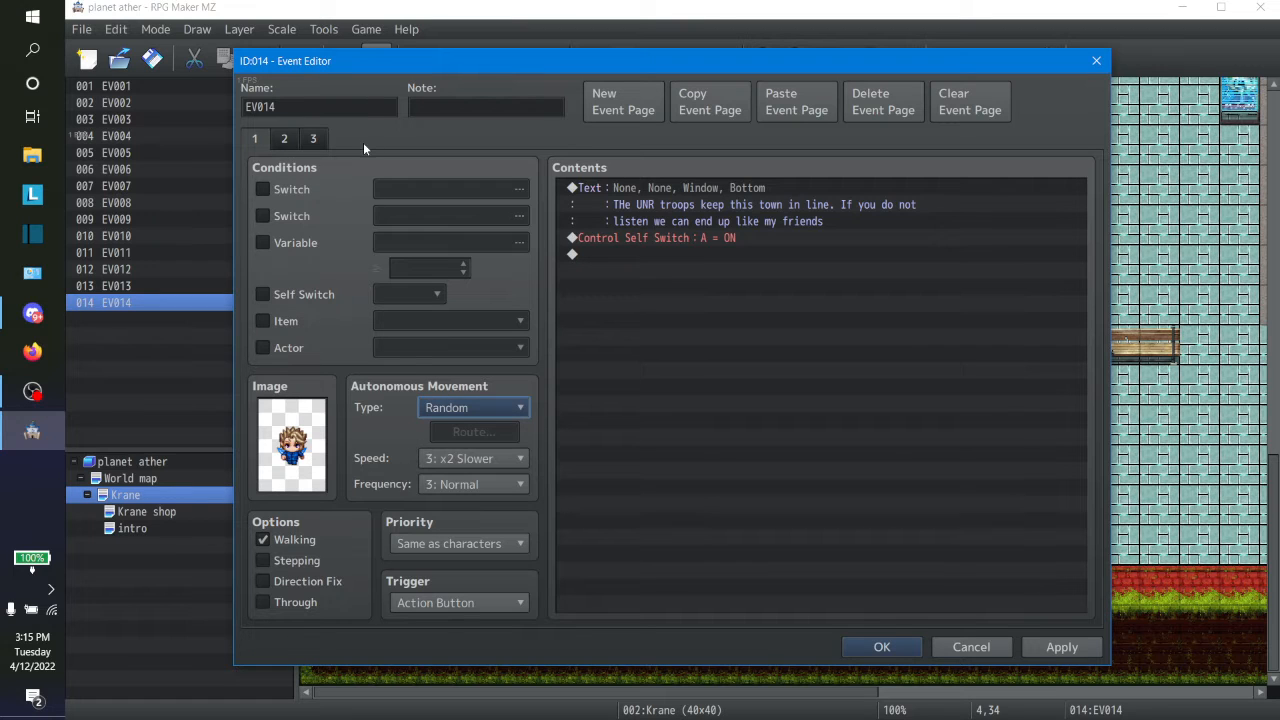
pyautogui.click(474, 410)
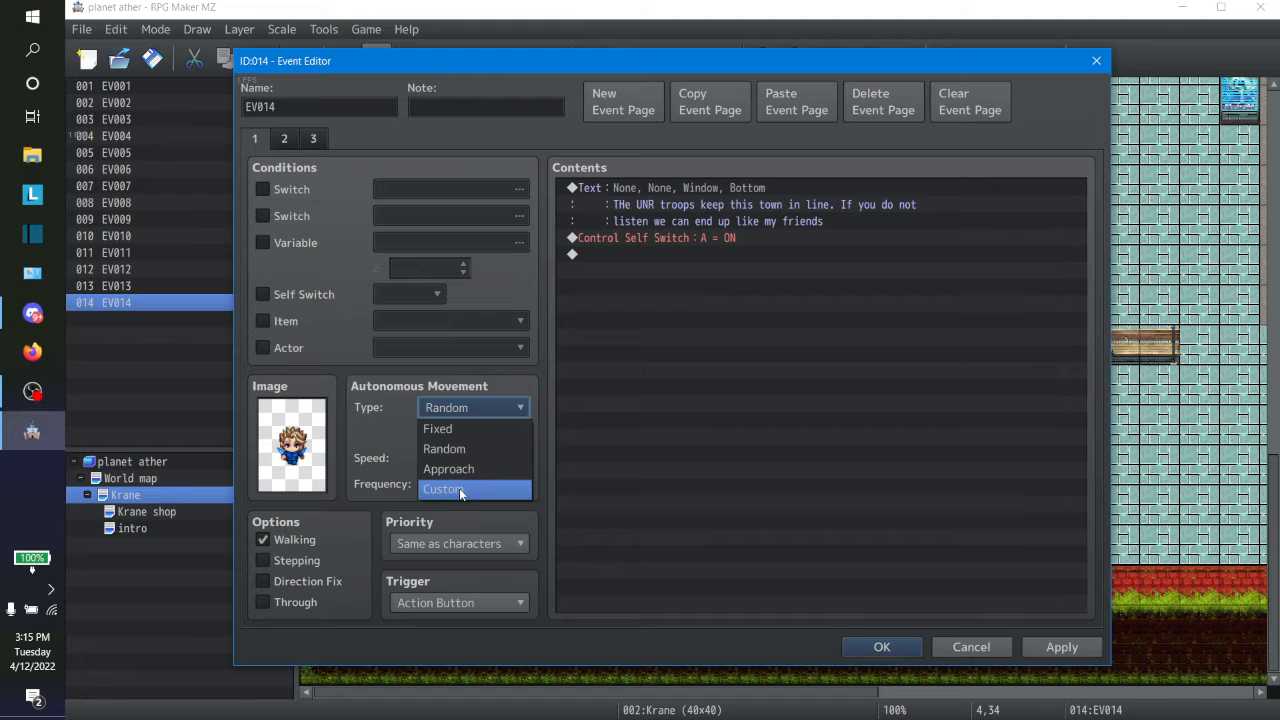
pyautogui.click(741, 471)
pyautogui.click(1070, 645)
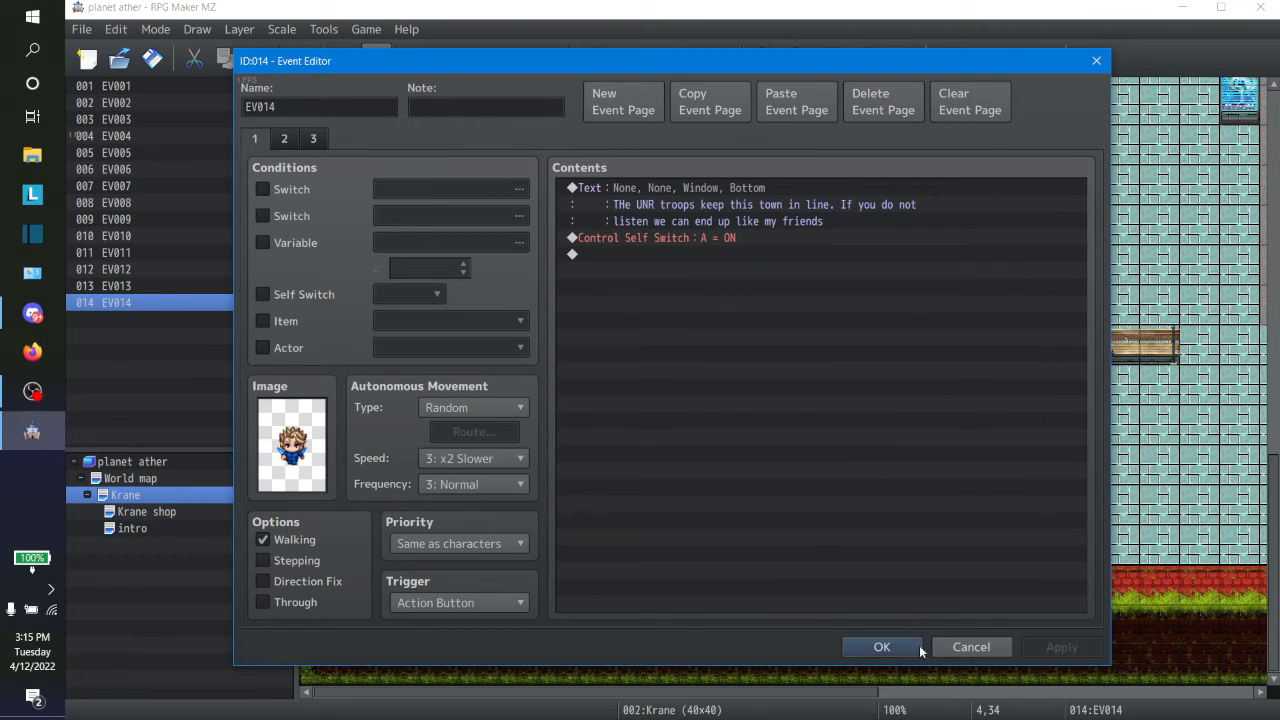
pyautogui.click(912, 652)
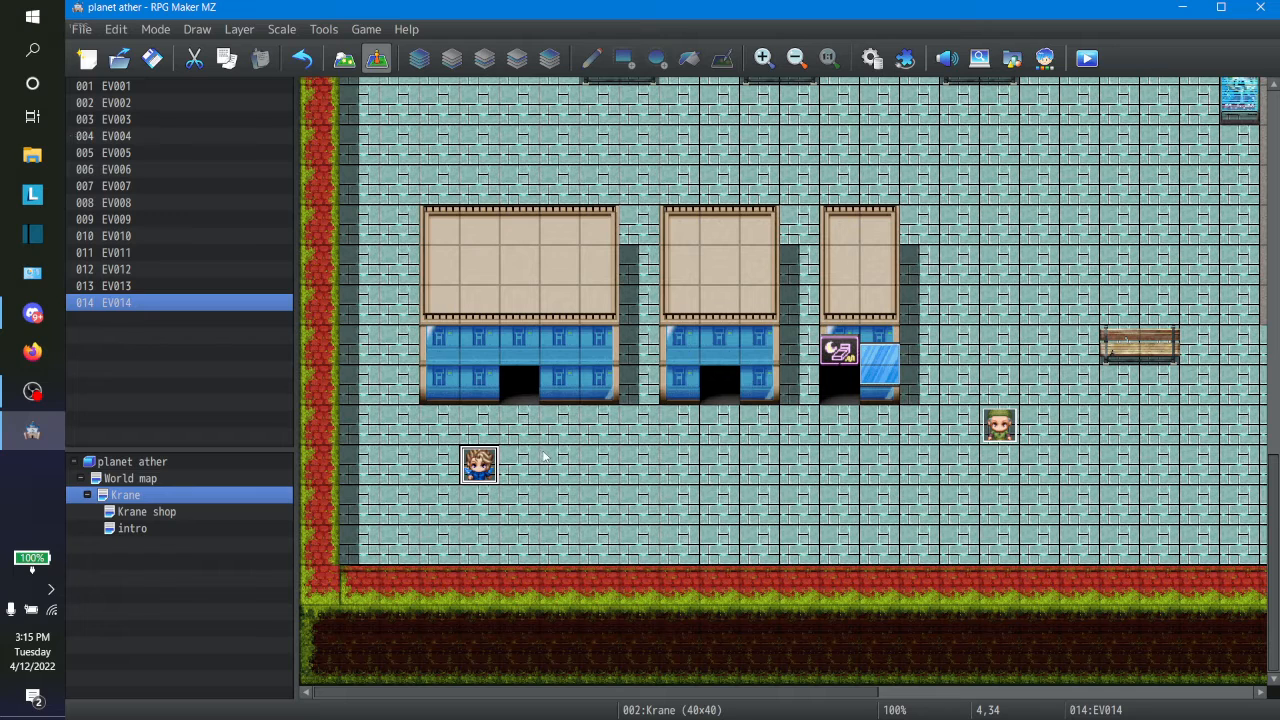
# Reopen the blue-clothed NPC's event and set page 2's autonomous movement to Approach at speed 2: x4 Slower
pyautogui.rightClick(493, 467)
pyautogui.click(520, 459)
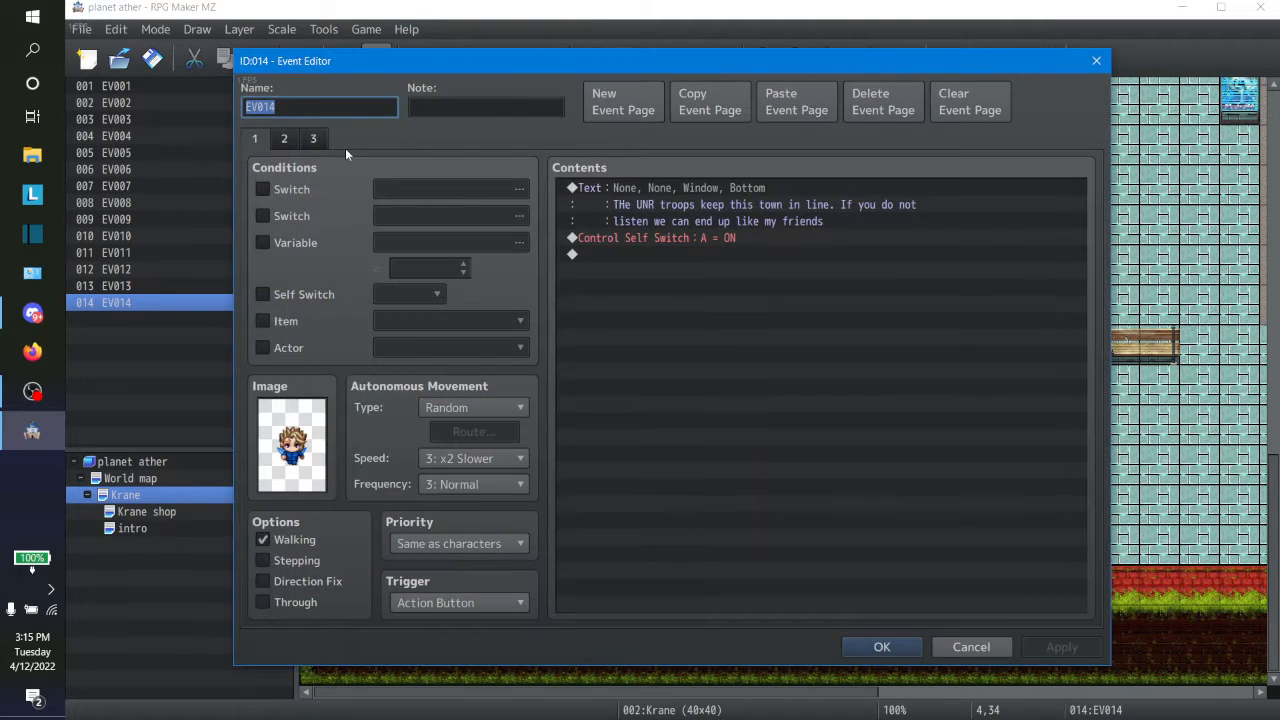
pyautogui.click(285, 140)
pyautogui.click(461, 414)
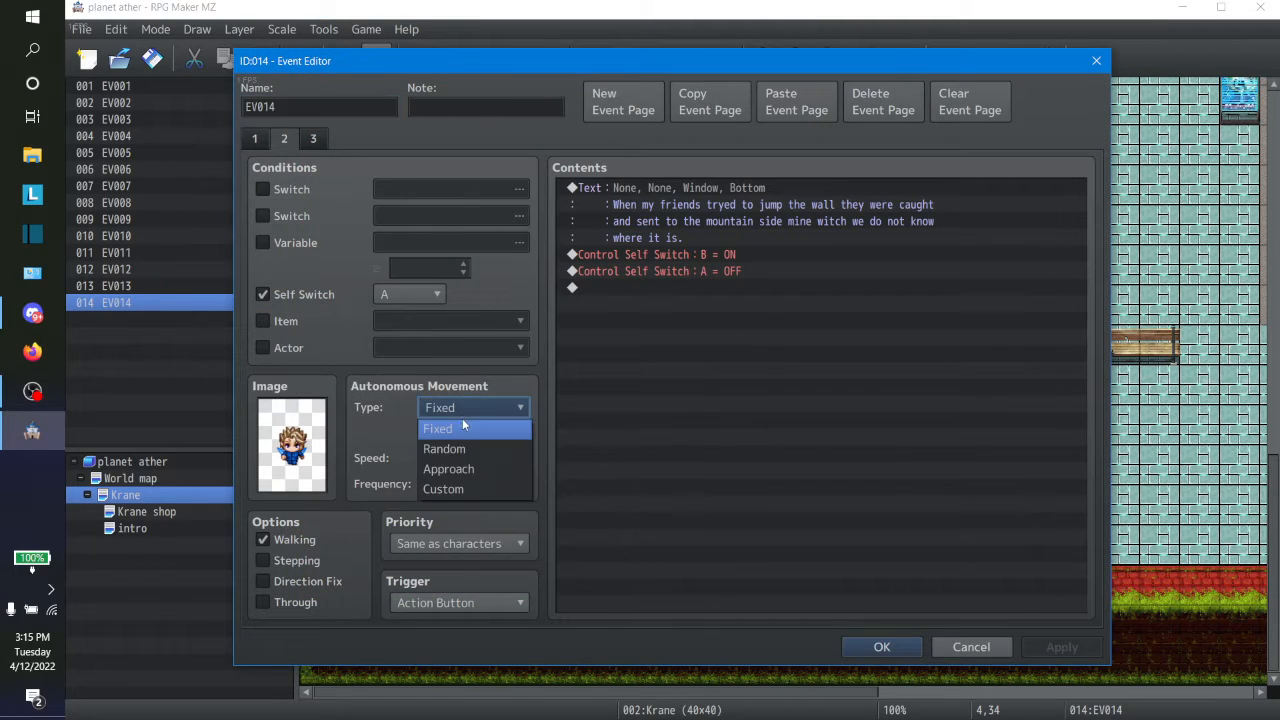
pyautogui.click(460, 466)
pyautogui.click(474, 459)
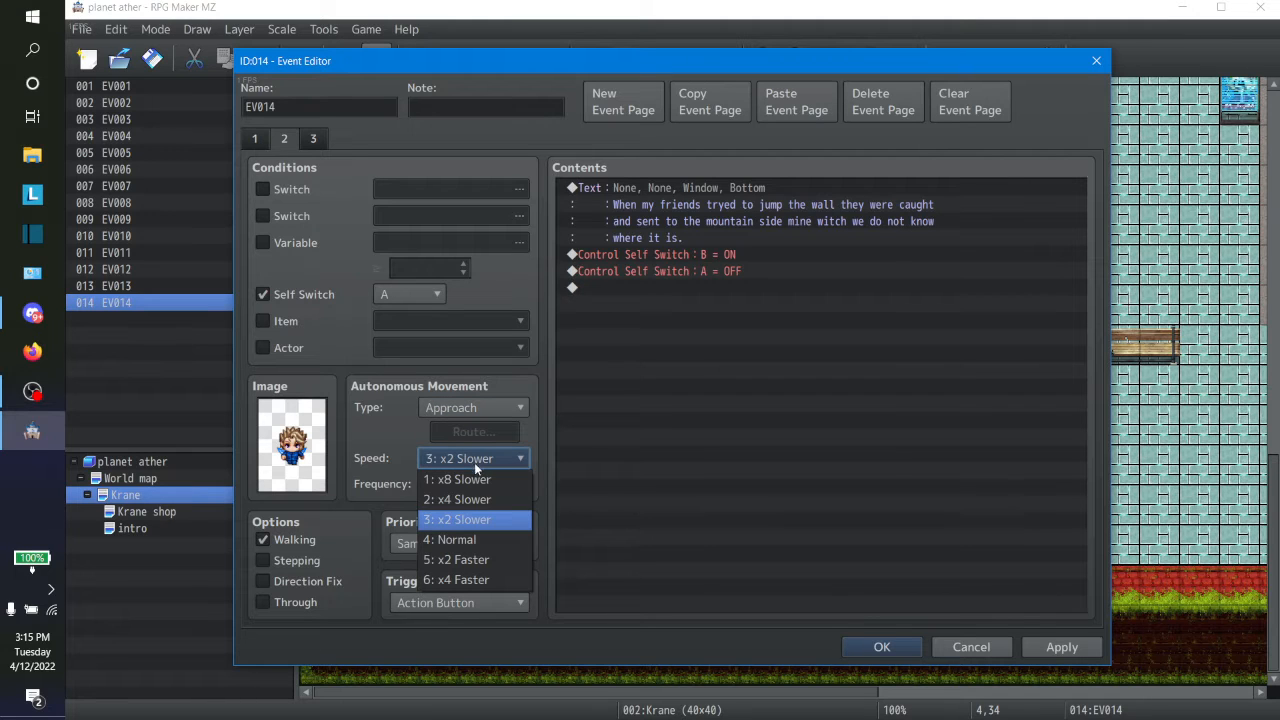
pyautogui.click(481, 518)
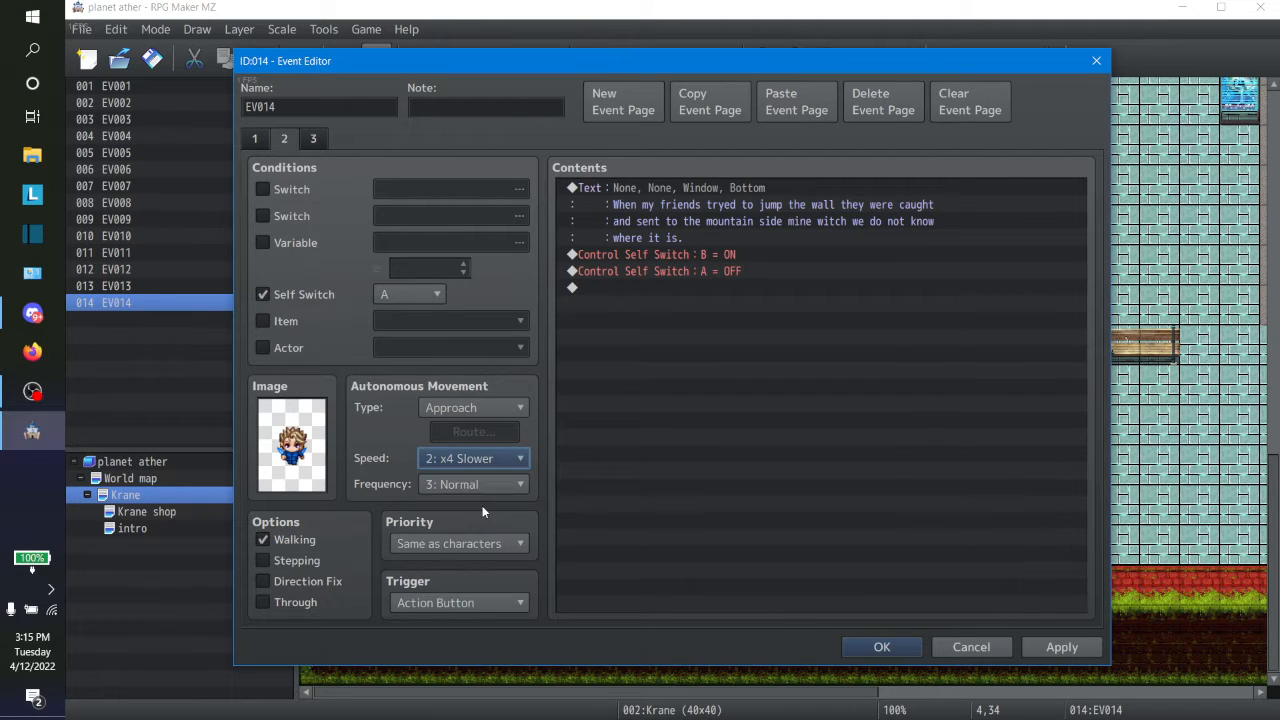
# Set the movement speed on page 1 of the NPC's event to 2: x4 Slower
pyautogui.click(254, 140)
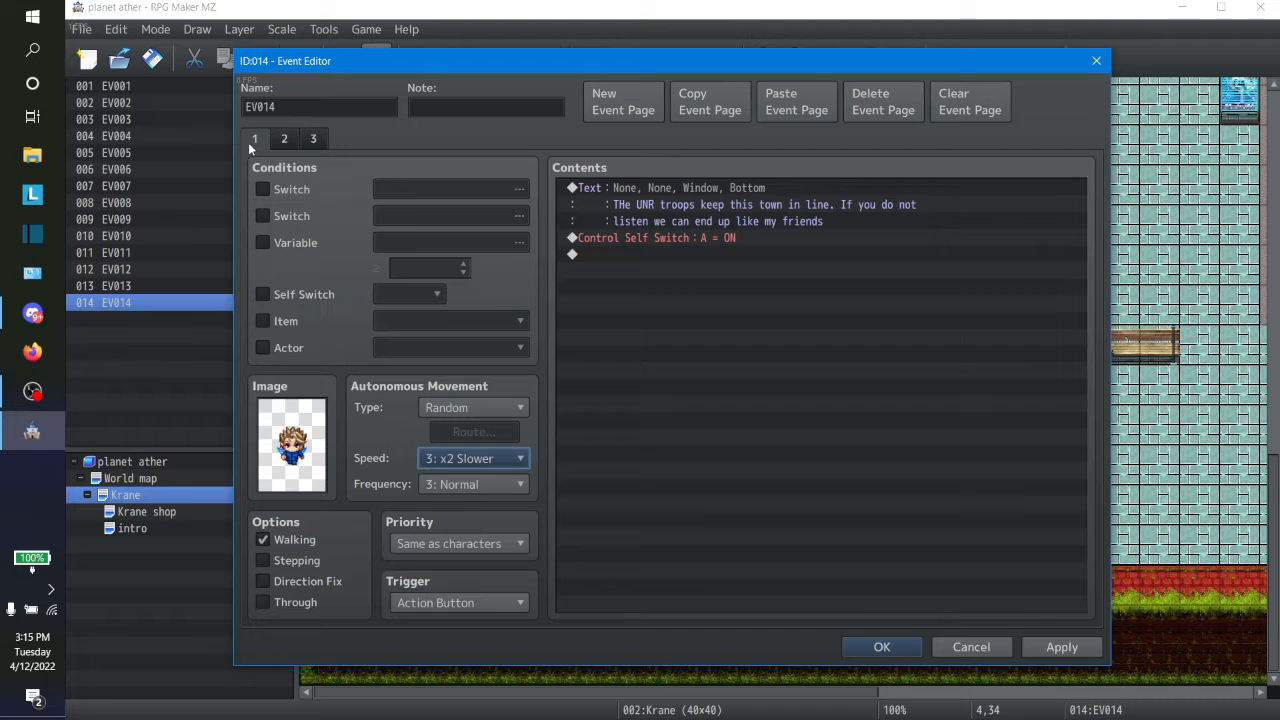
pyautogui.click(447, 460)
pyautogui.click(467, 502)
# Set page 3's movement to speed 2: x4 Slower and type Random, then apply the changes and close the event
pyautogui.click(313, 139)
pyautogui.click(488, 460)
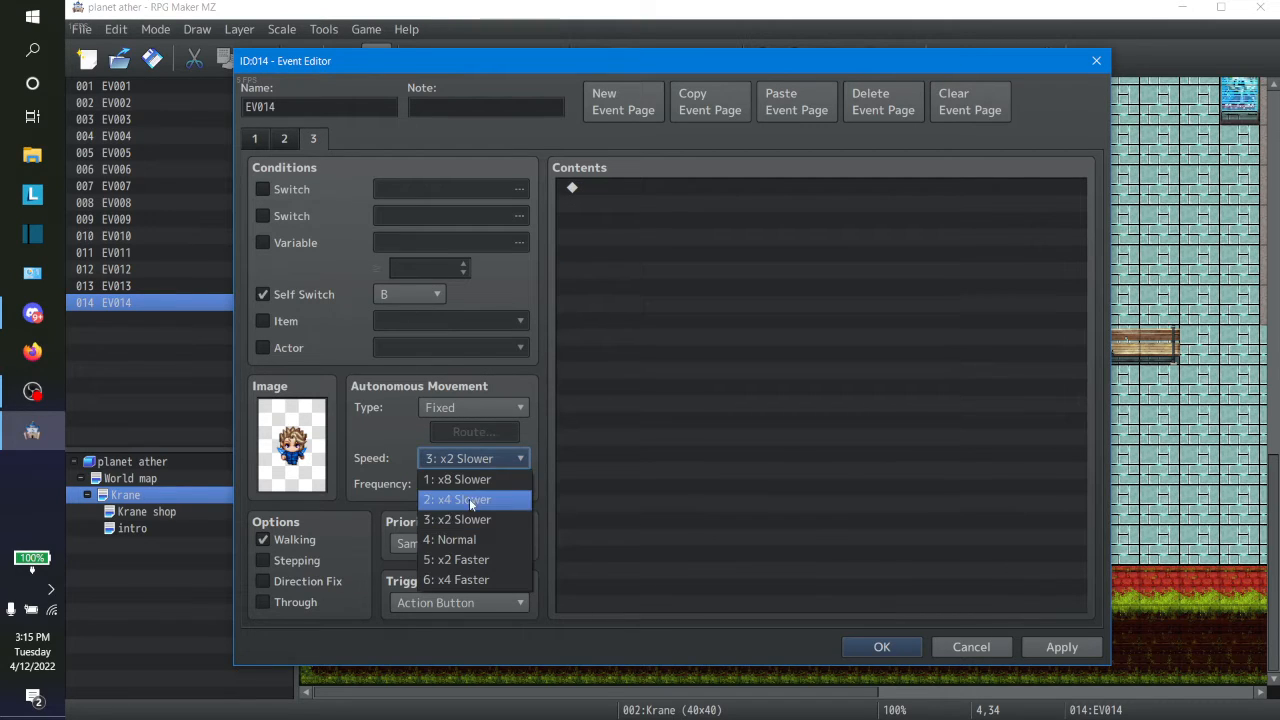
pyautogui.click(472, 501)
pyautogui.click(478, 406)
pyautogui.click(472, 449)
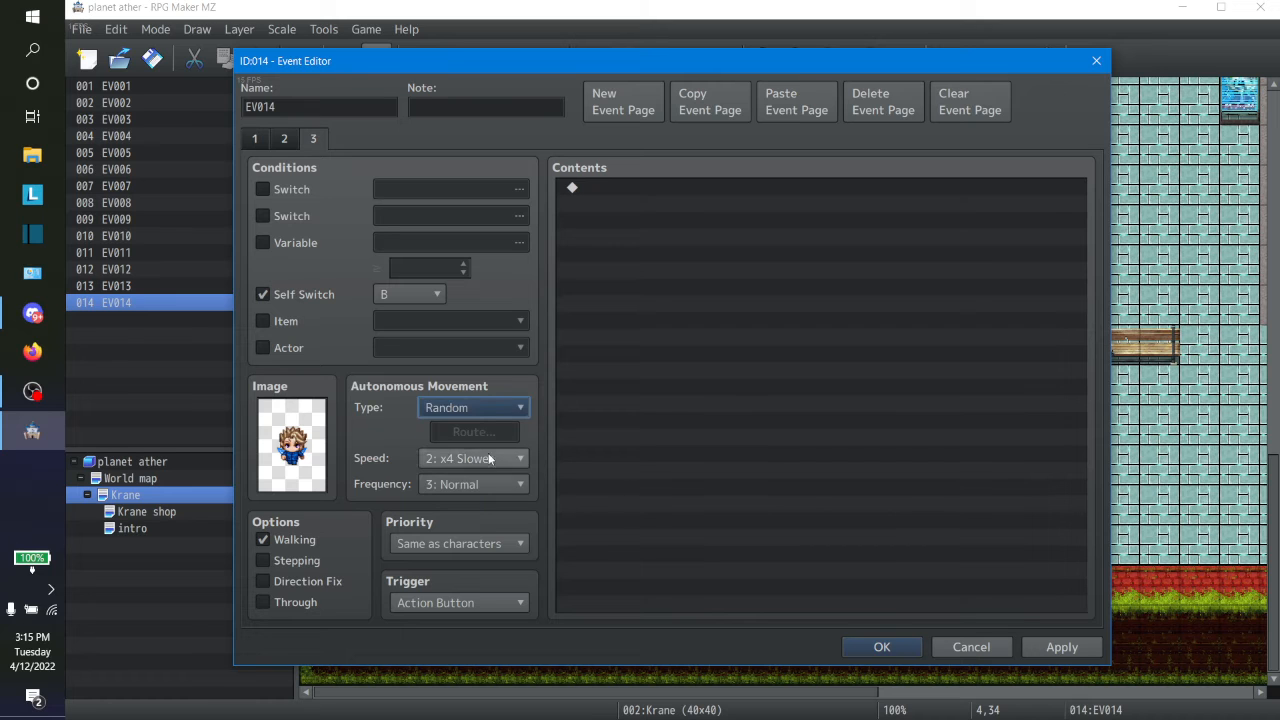
pyautogui.click(1056, 647)
pyautogui.click(882, 647)
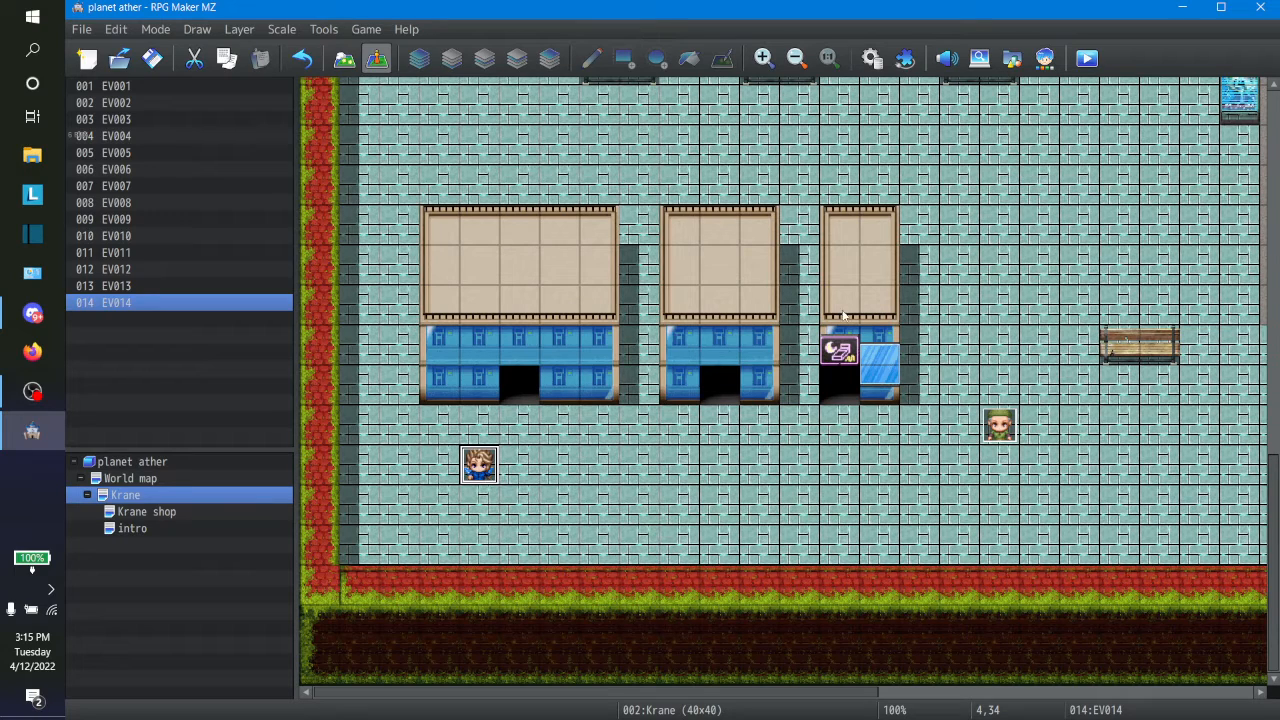
# Close the map editor, saving the changes to the game
pyautogui.click(1262, 10)
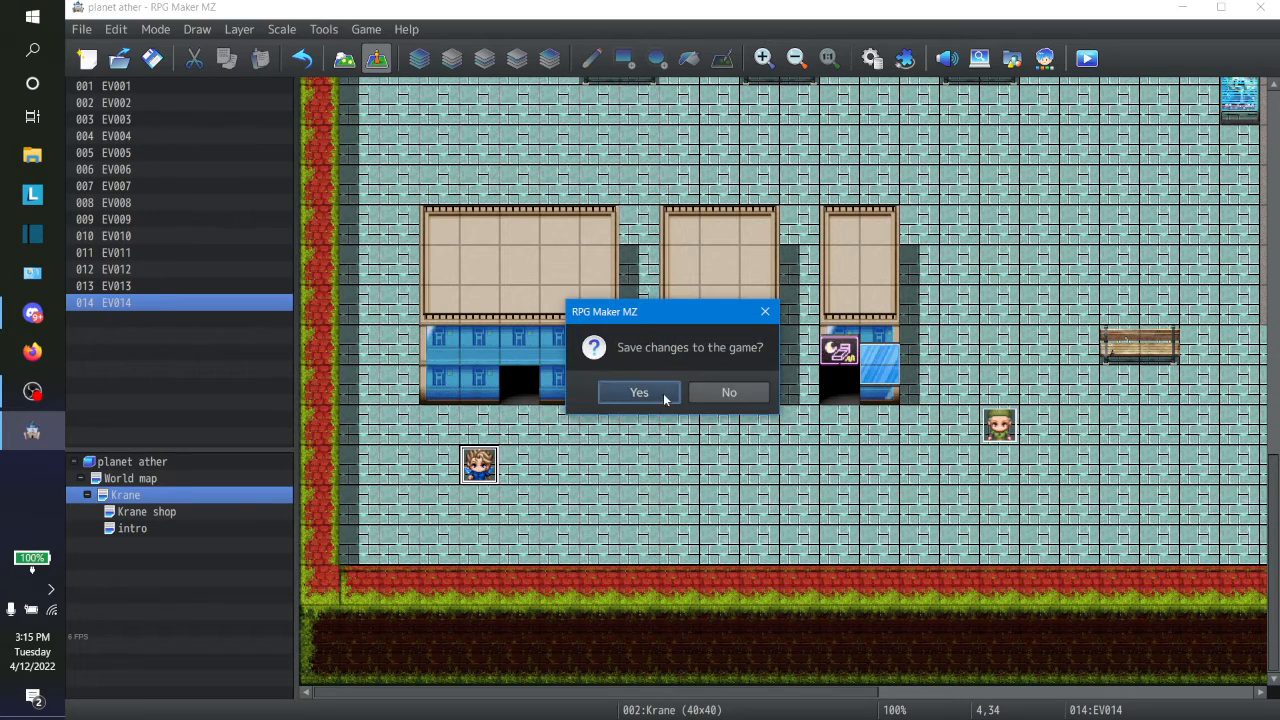
pyautogui.click(663, 396)
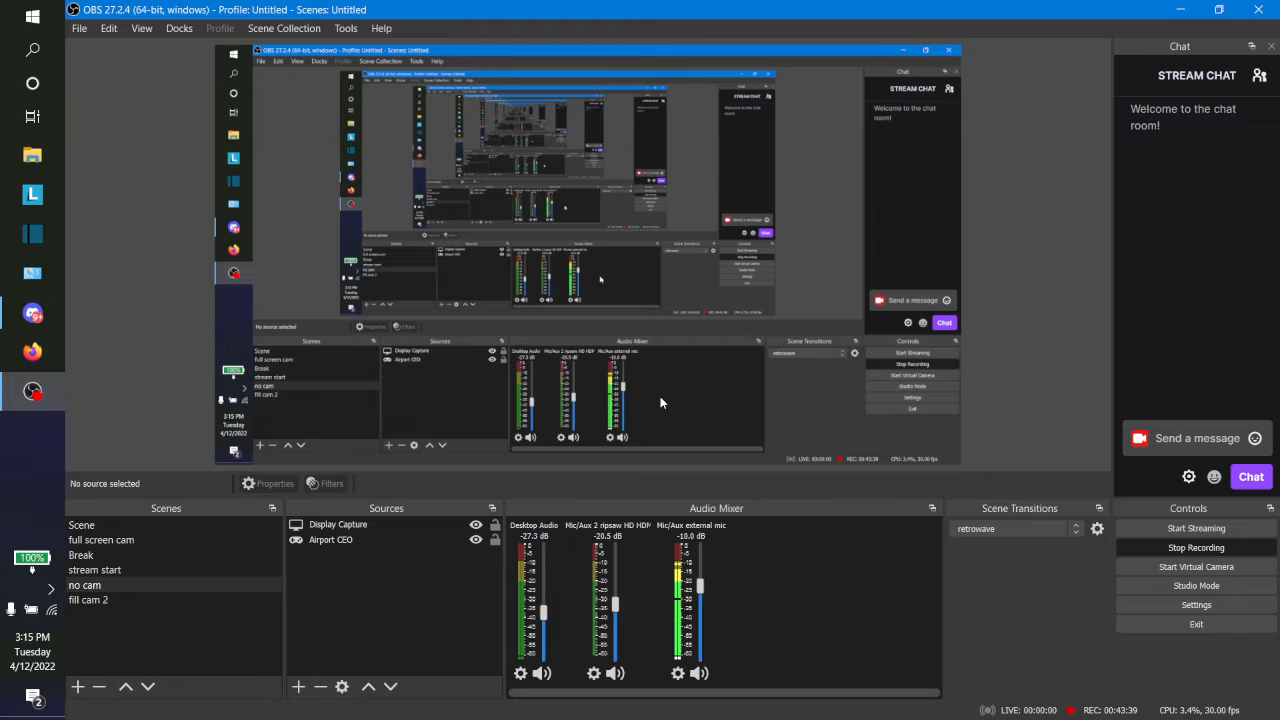